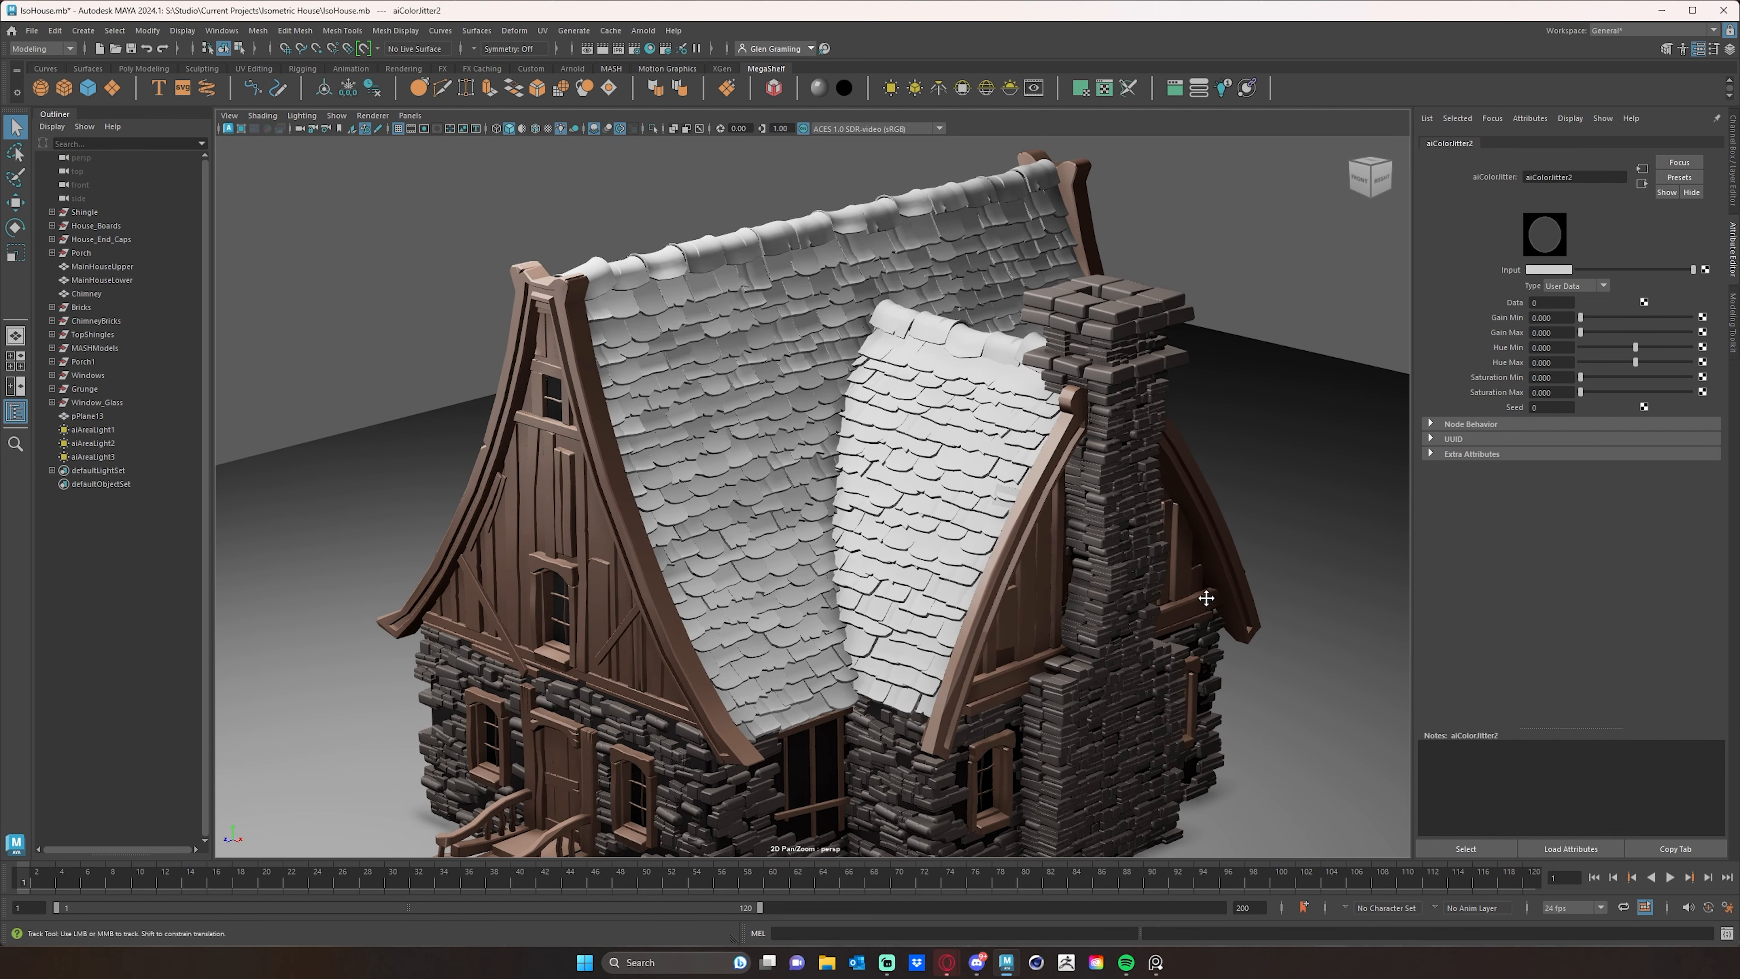
# - Set the shingle color jitter node's input color to a medium slate blue
pyautogui.scroll(-2, 1206, 601)
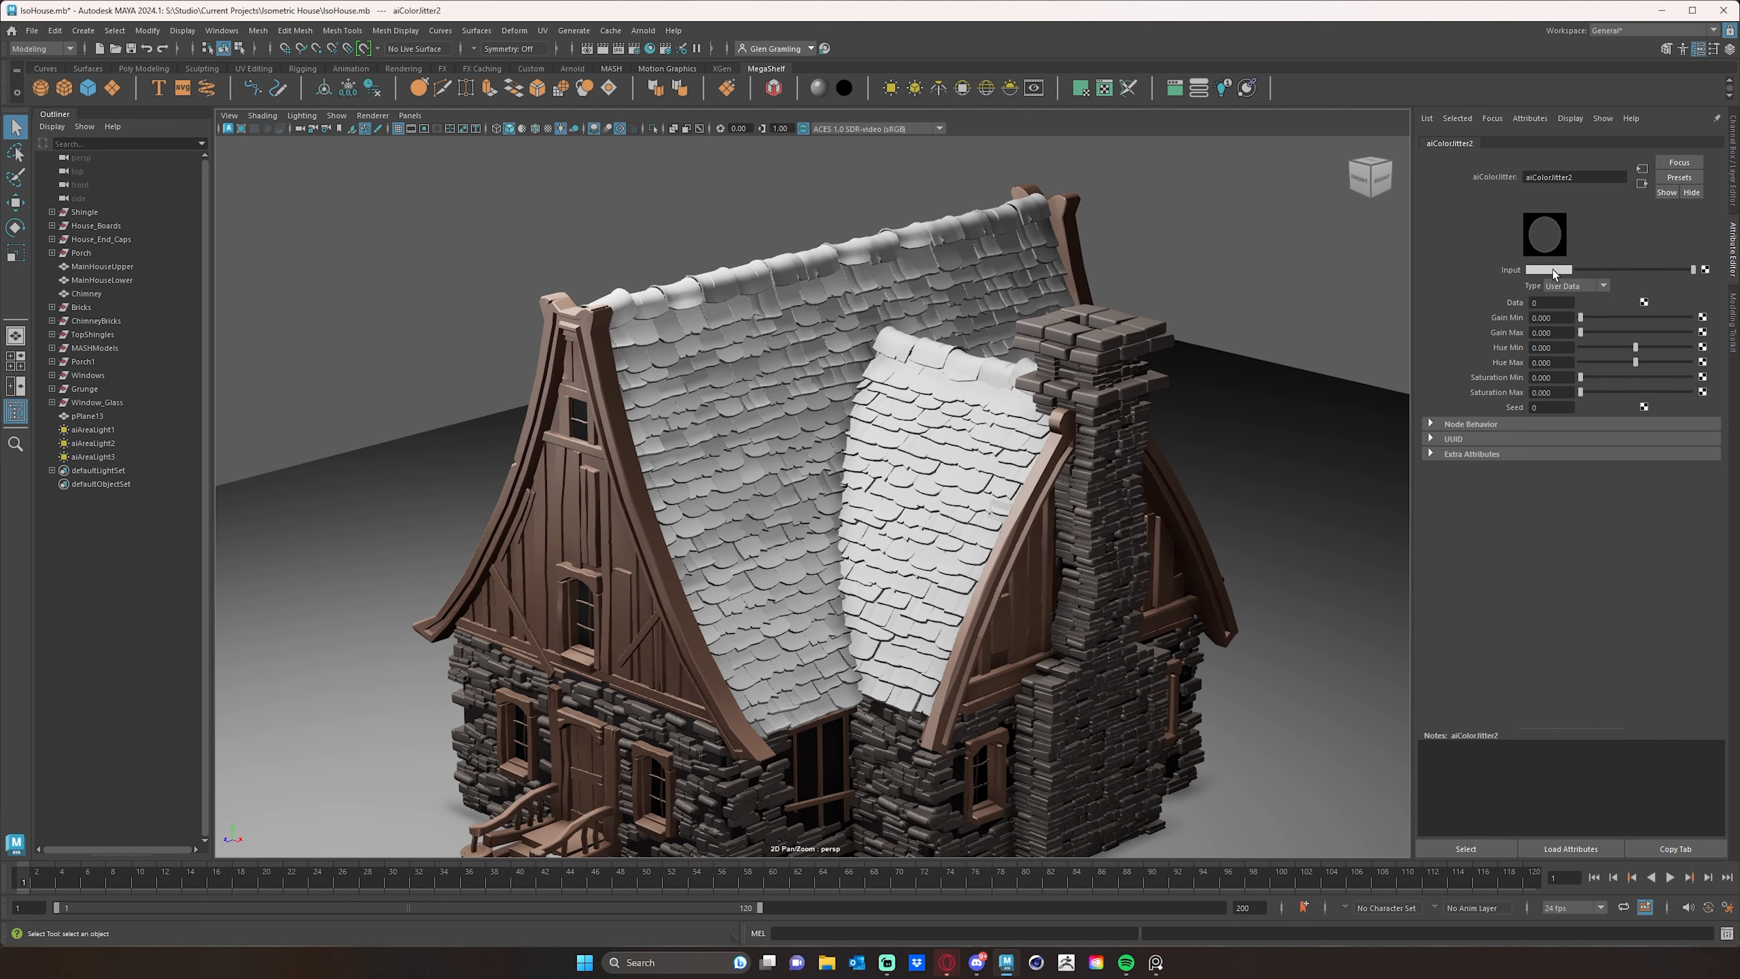
pyautogui.click(1553, 269)
pyautogui.click(1467, 260)
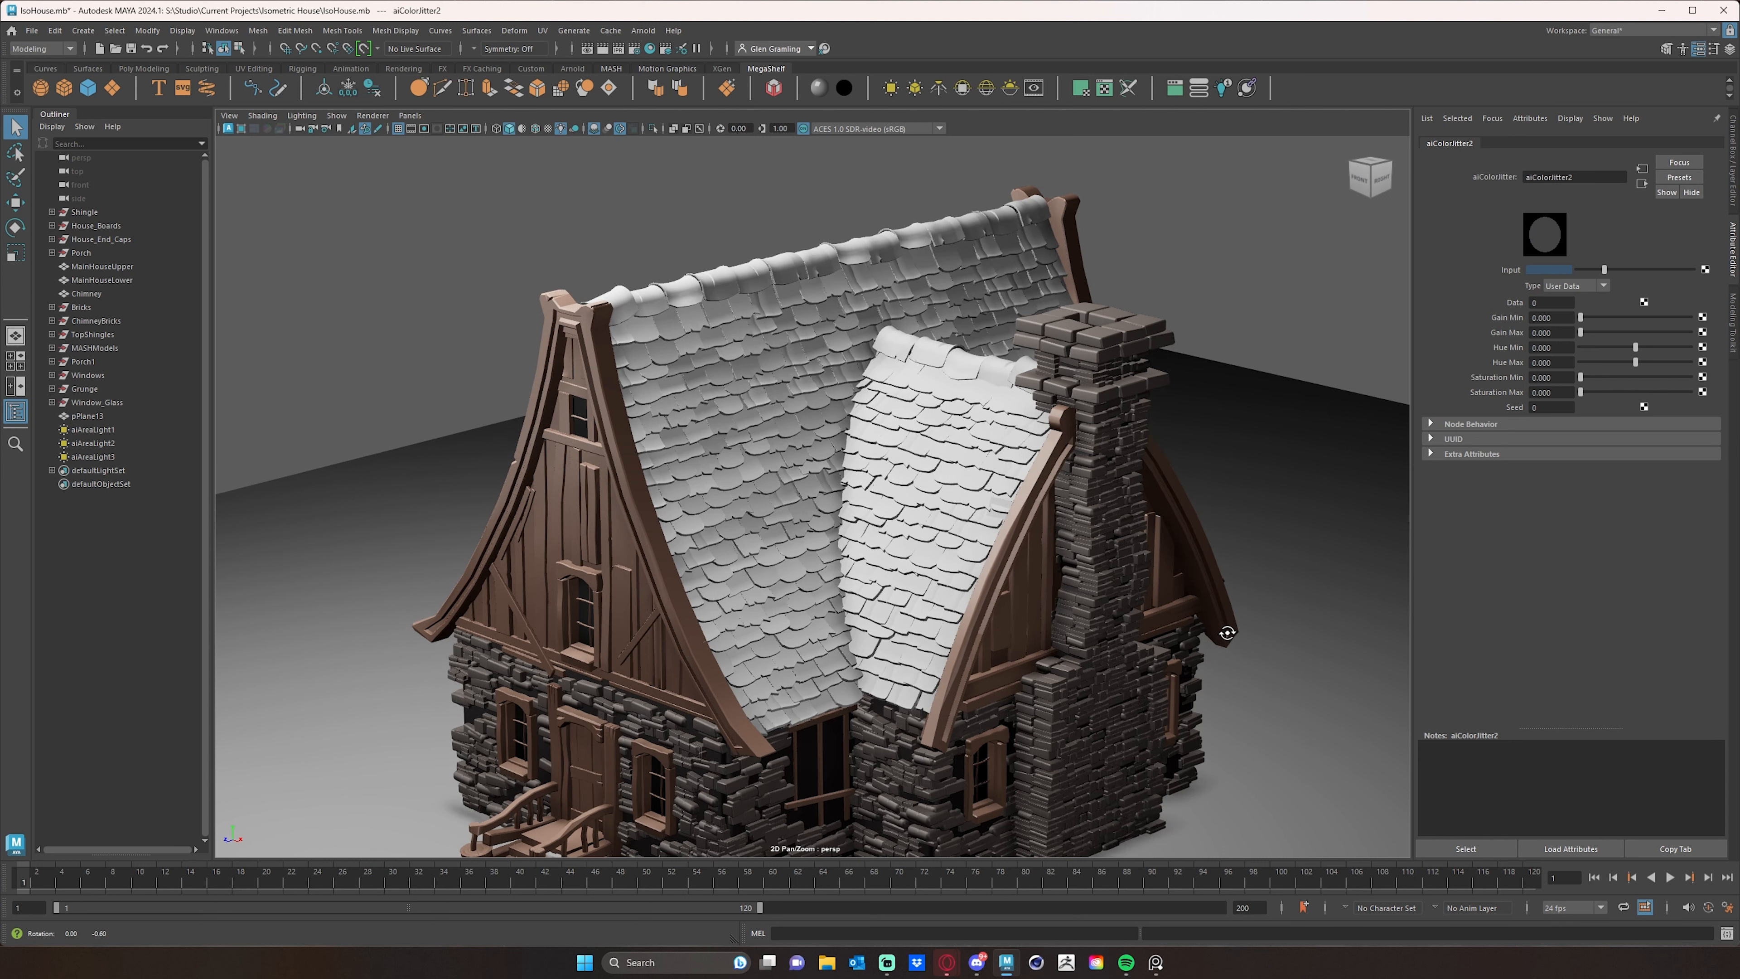
# - Preview the house with textured shading, all scene lights and an Arnold viewport render to check the roof color
pyautogui.press('6')
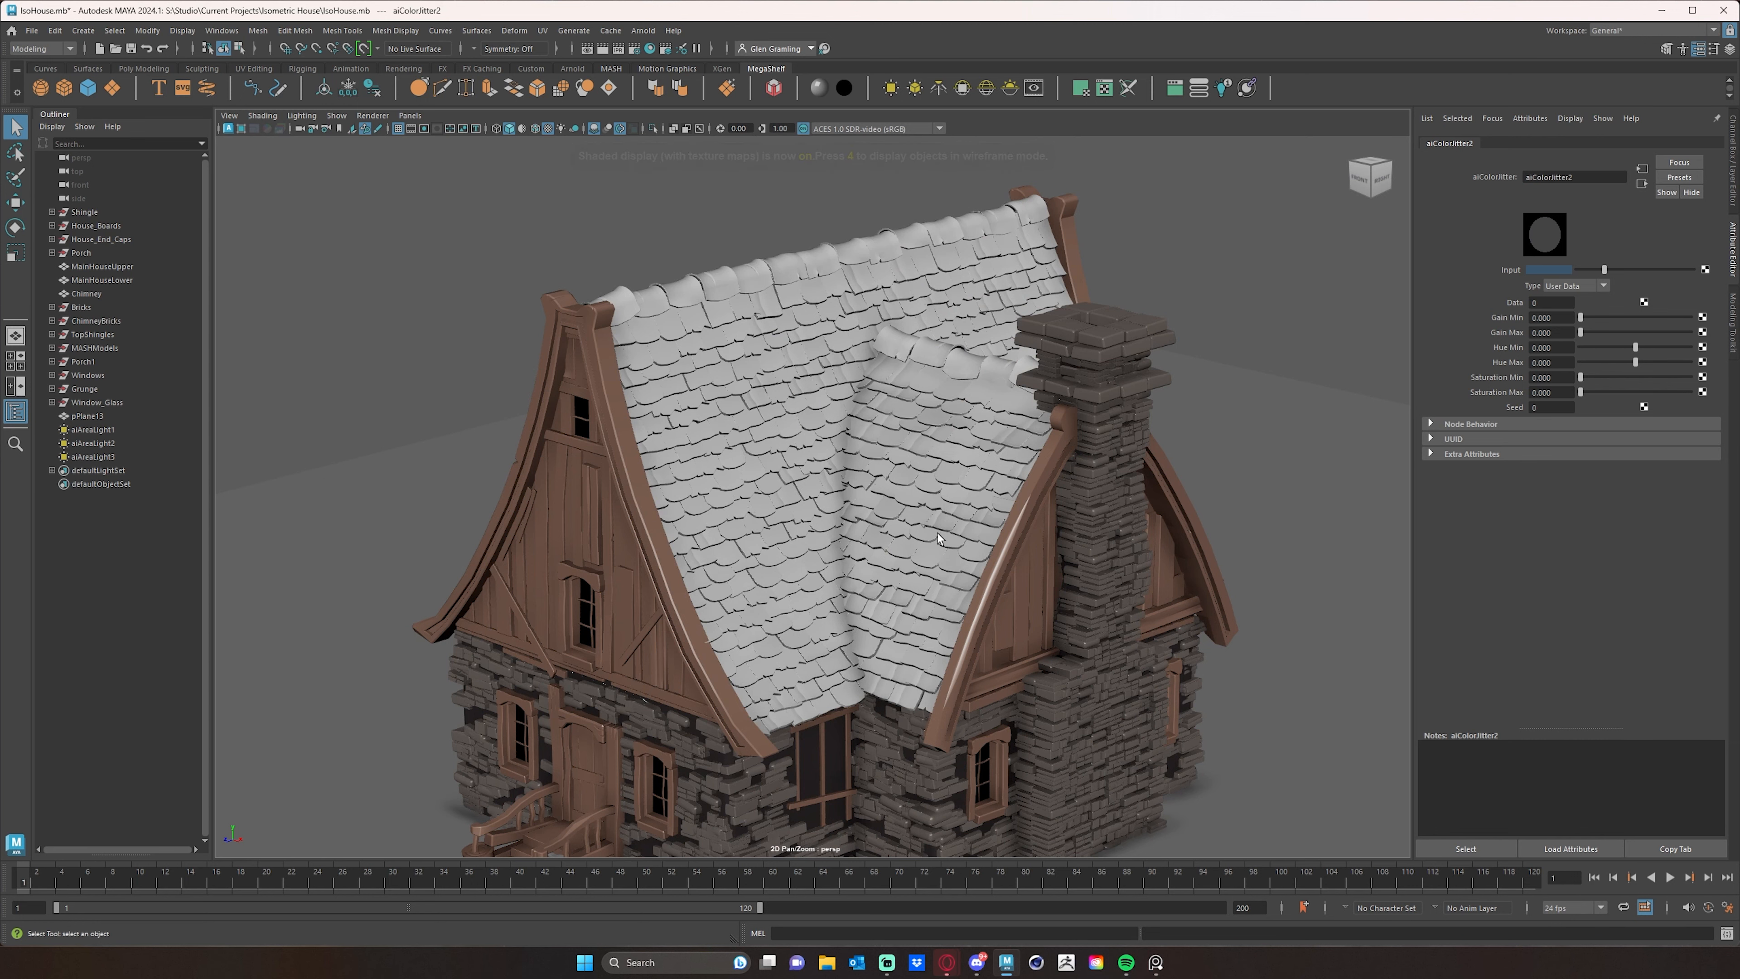
pyautogui.keyDown('alt'); pyautogui.moveTo(1066, 583); pyautogui.dragTo(987, 520); pyautogui.keyUp('alt')
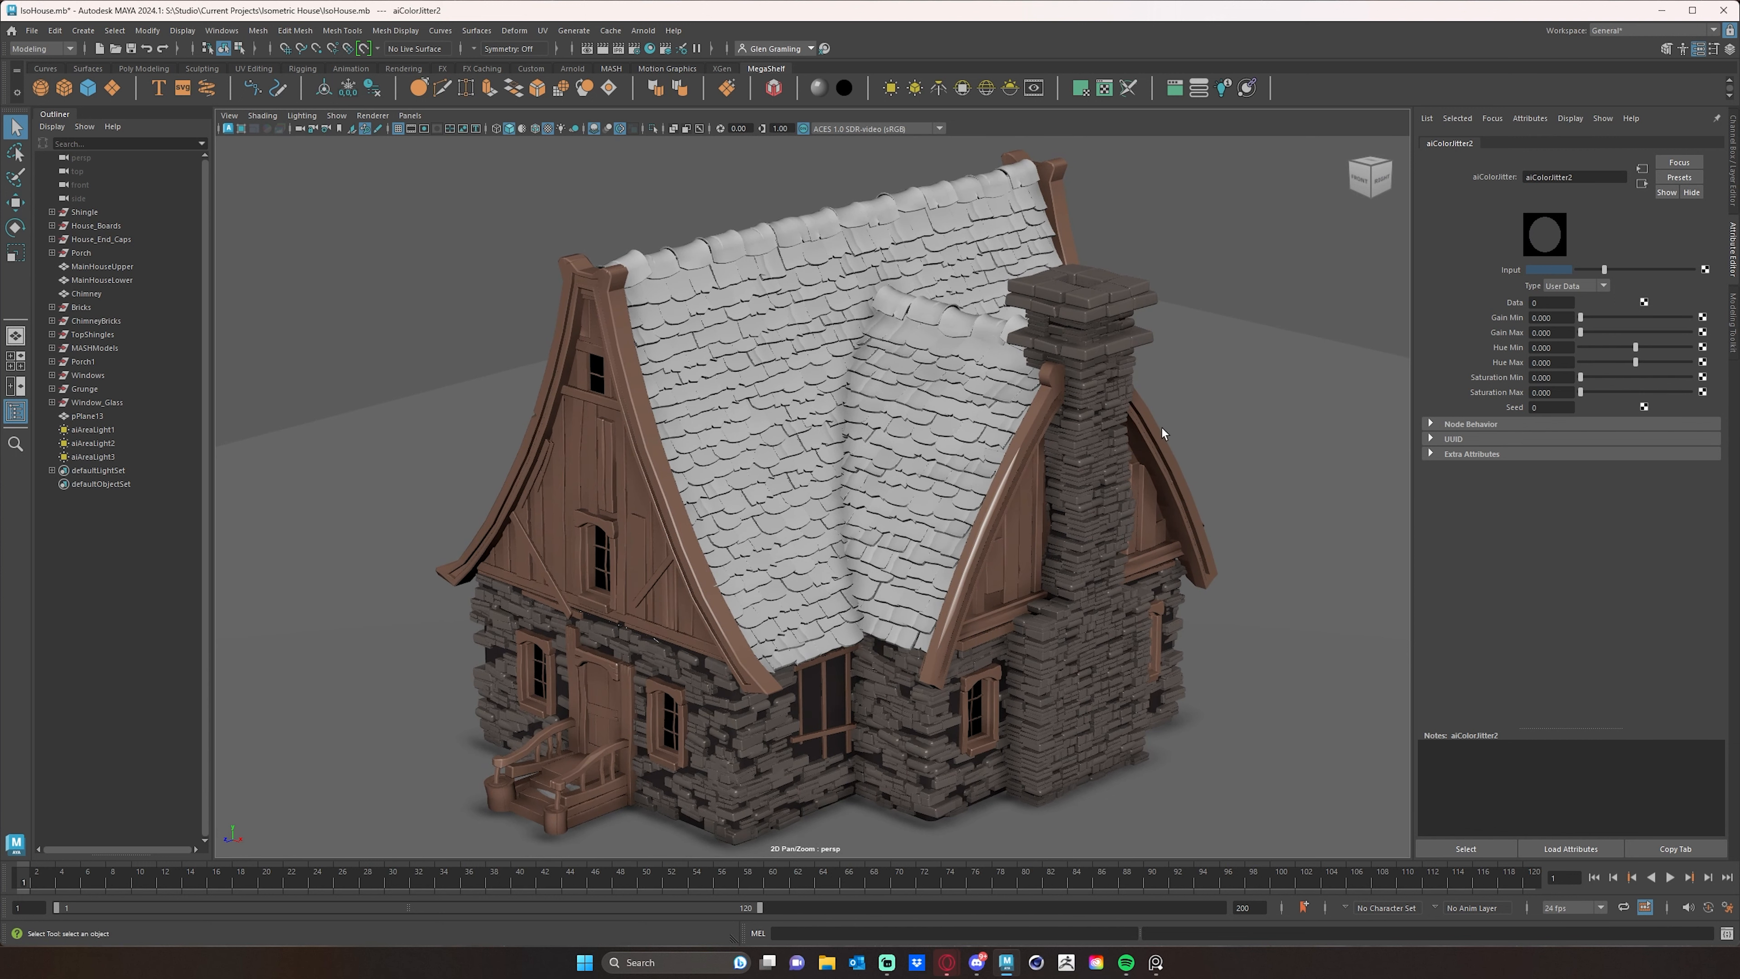
pyautogui.click(1182, 442)
pyautogui.press('7')
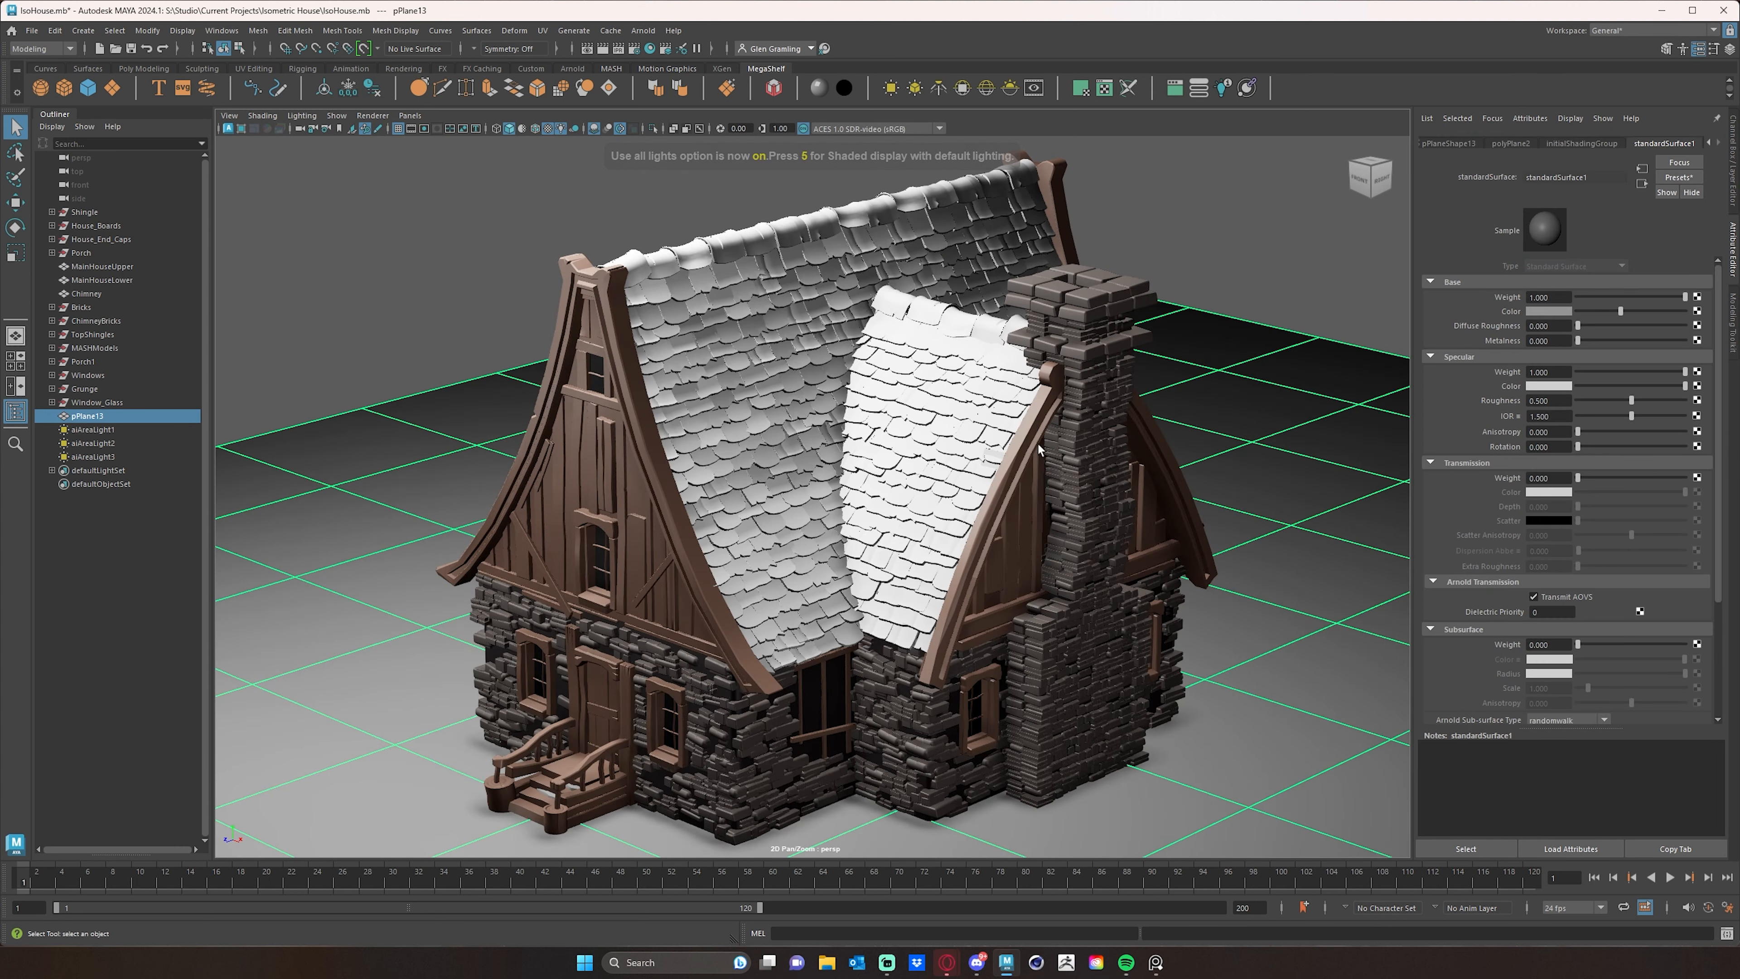
pyautogui.click(956, 430)
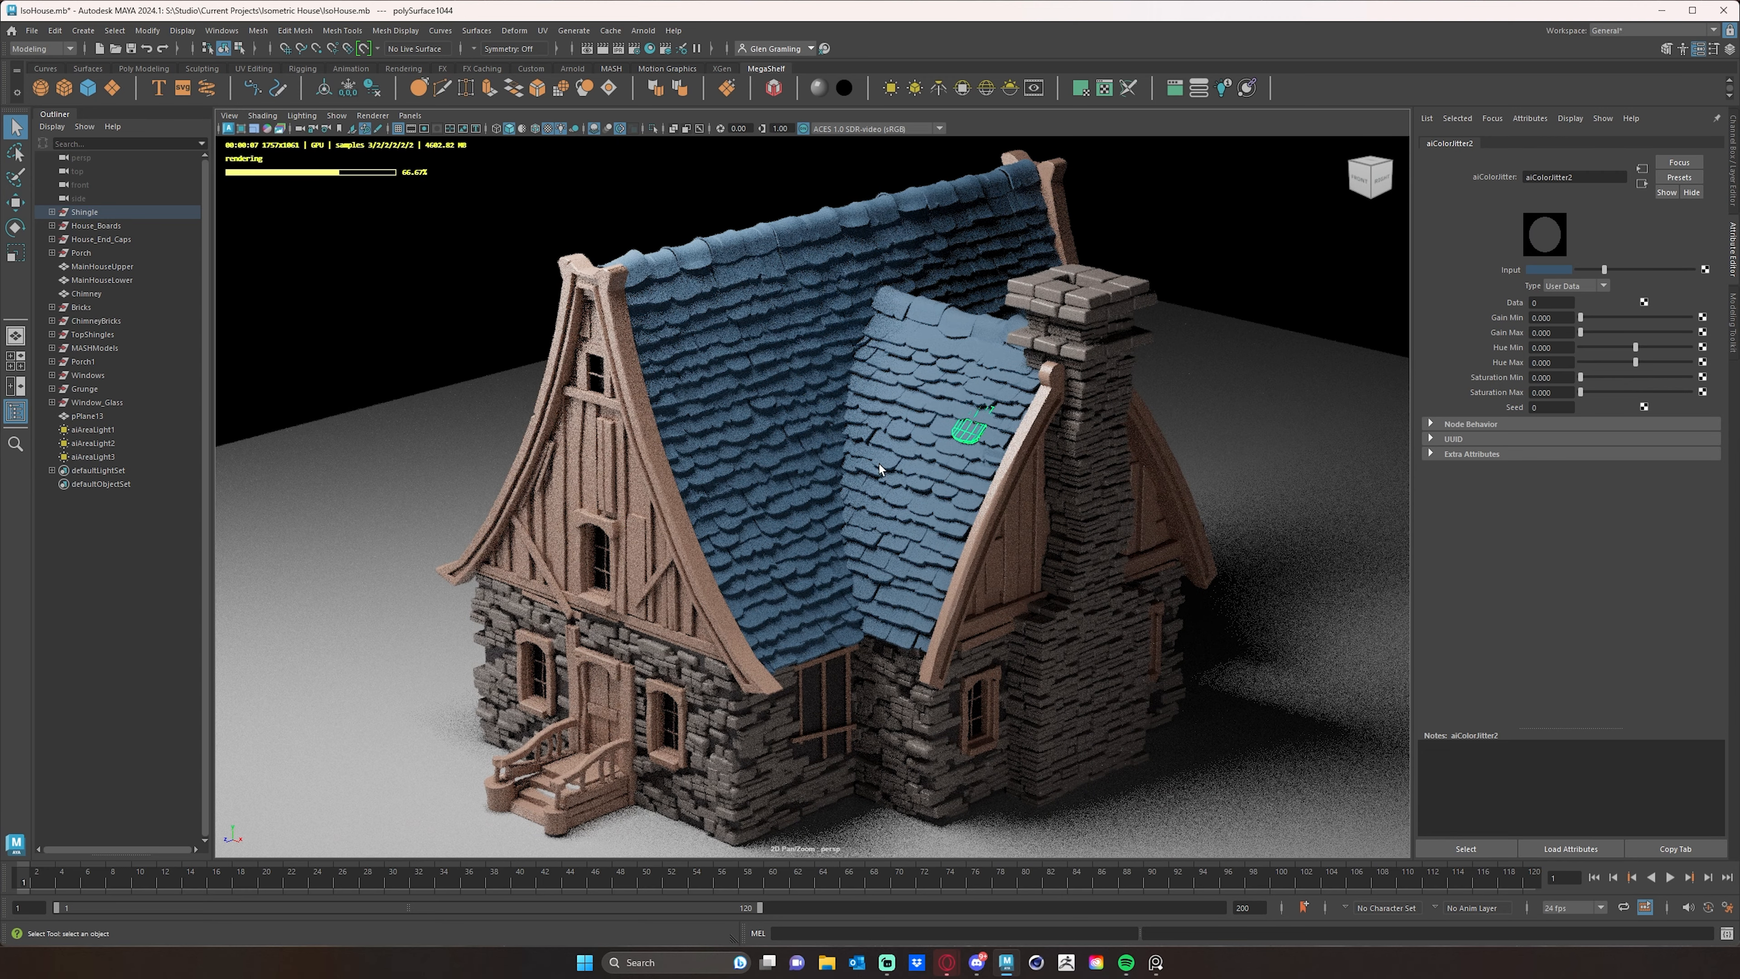
pyautogui.click(1254, 257)
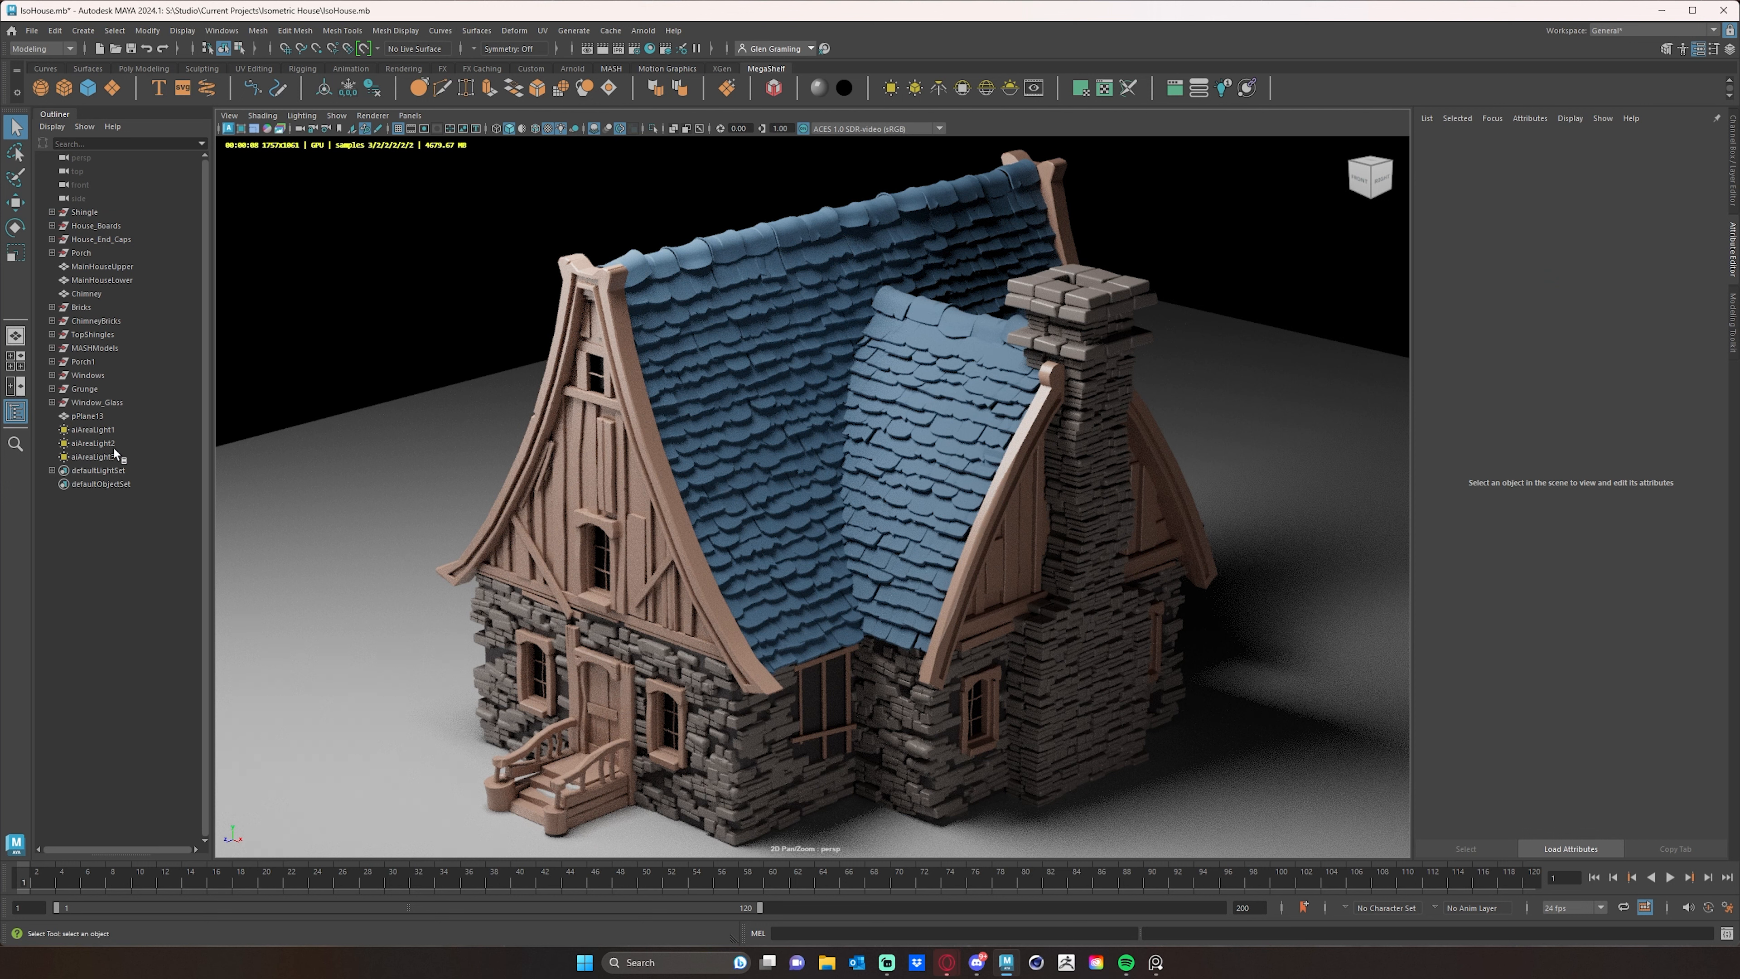
# - Open the color jitter node feeding the roof shingle material's base color and set its Type to Object
pyautogui.click(933, 449)
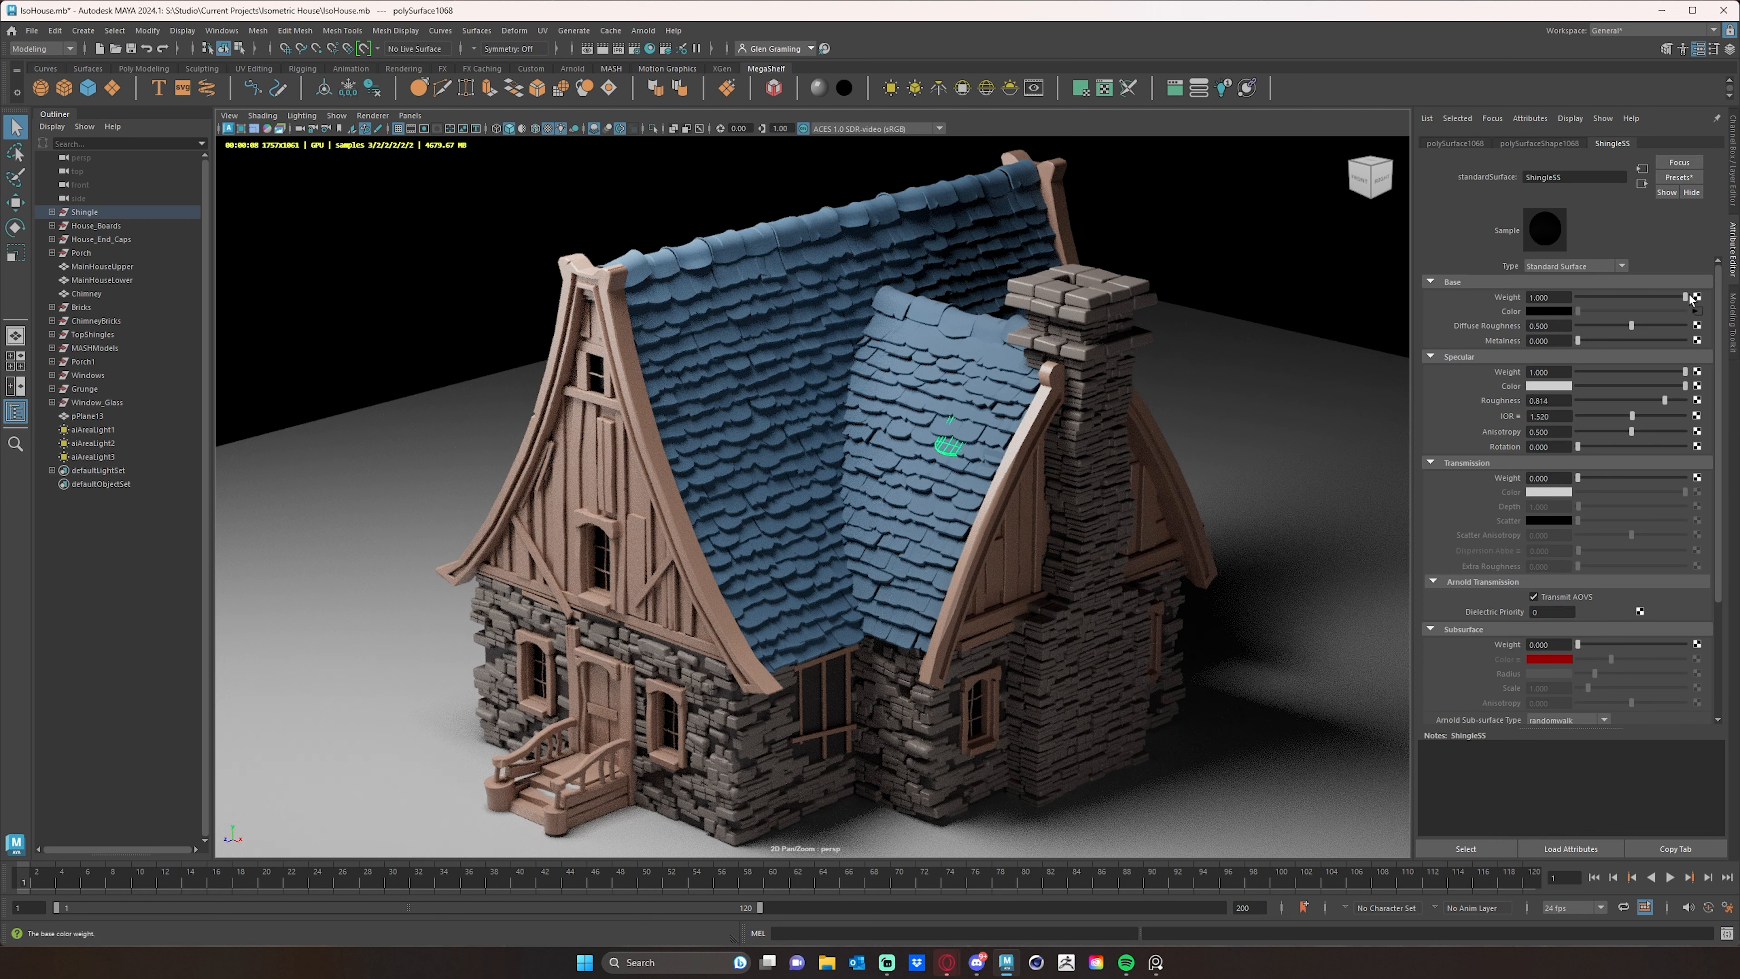
pyautogui.click(1700, 311)
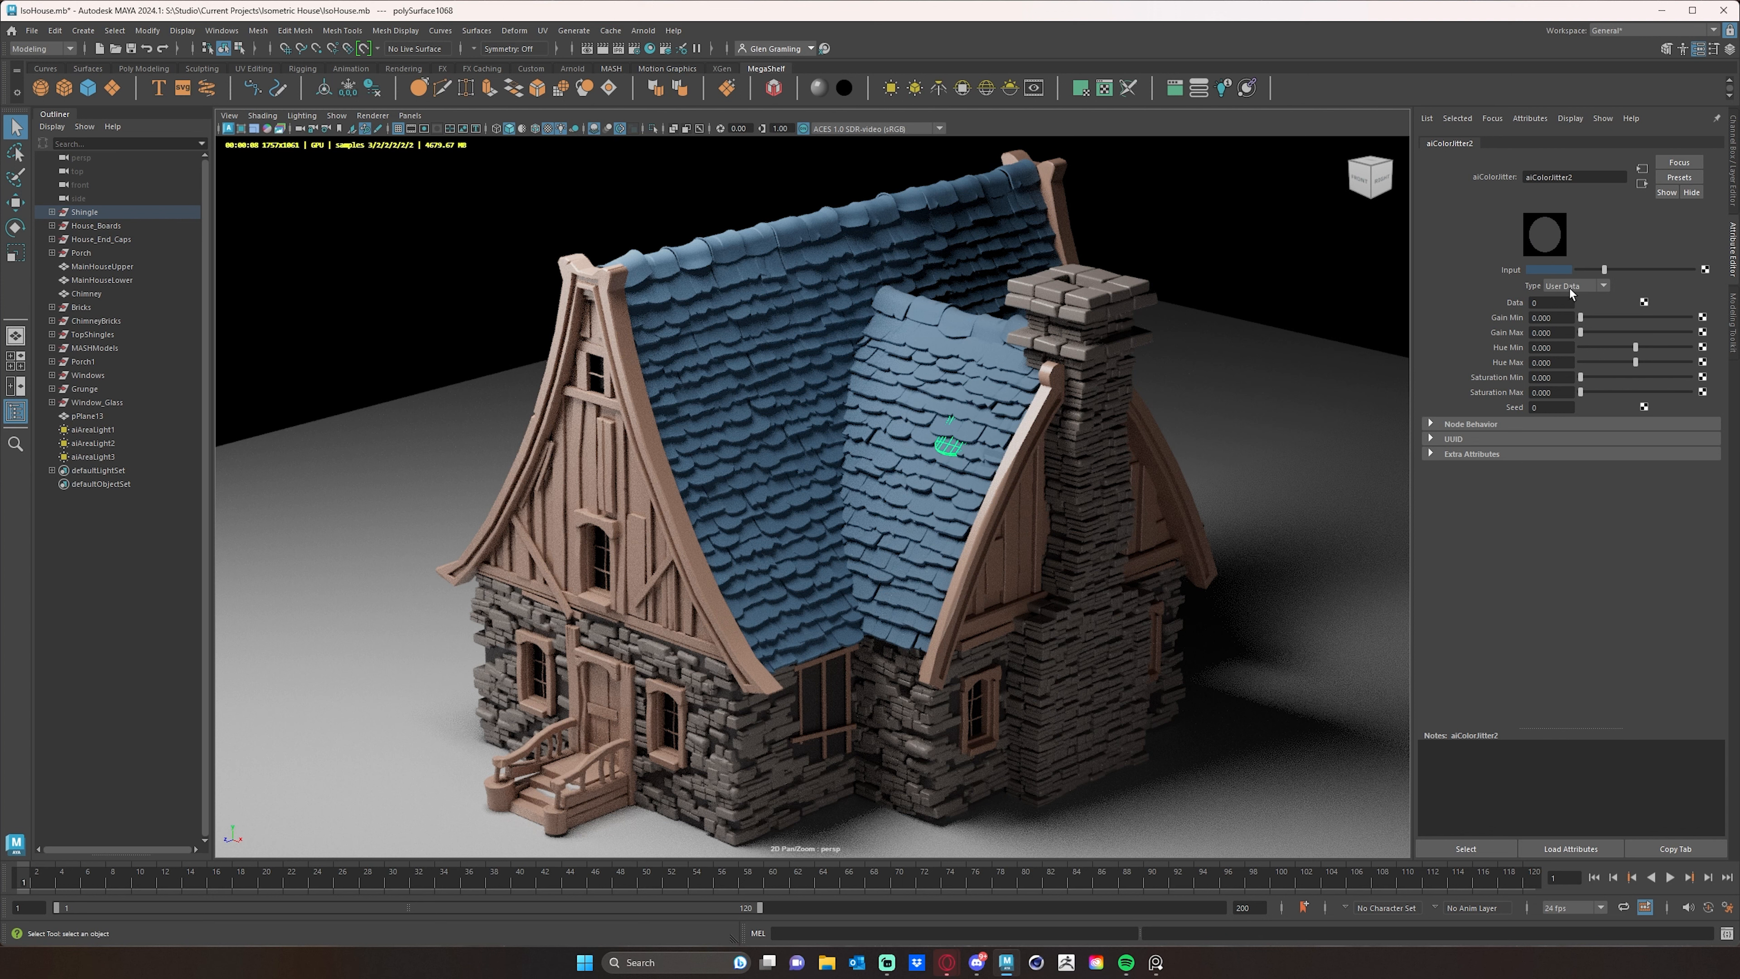
pyautogui.click(1599, 287)
pyautogui.click(1569, 327)
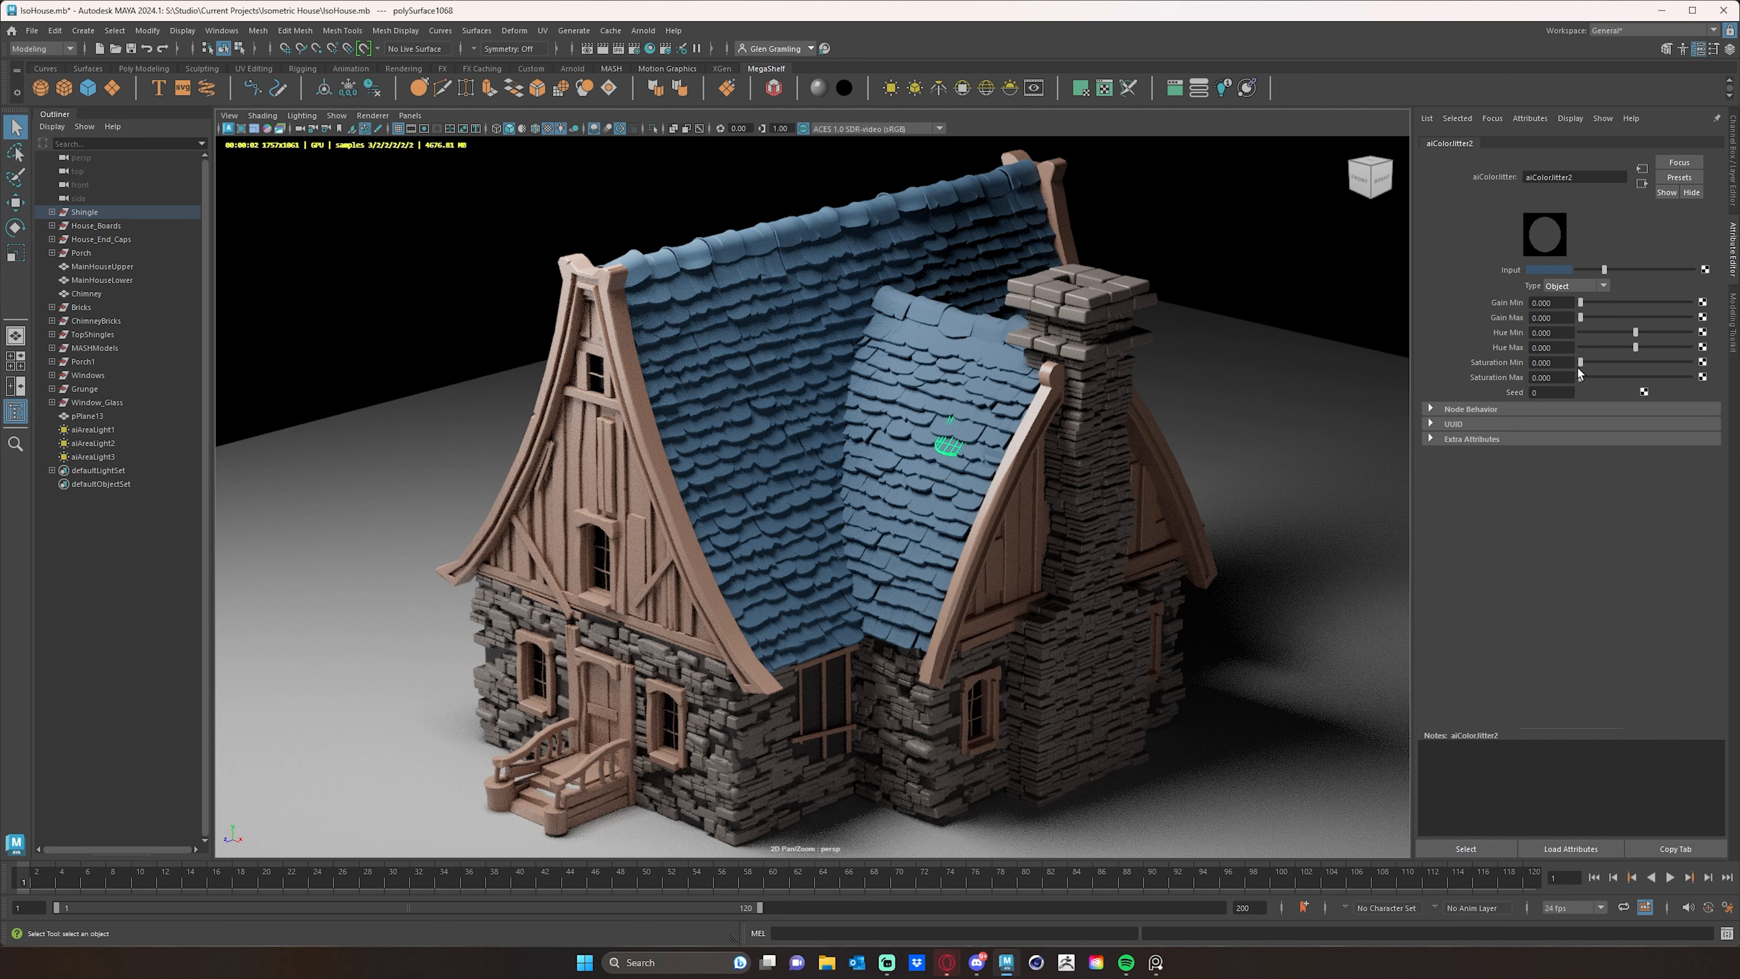
# - Try the shingle color jitter with Saturation Max 0.250, Gain Min 0.125 and Gain Max 0.313
pyautogui.moveTo(1581, 363); pyautogui.dragTo(1583, 377)
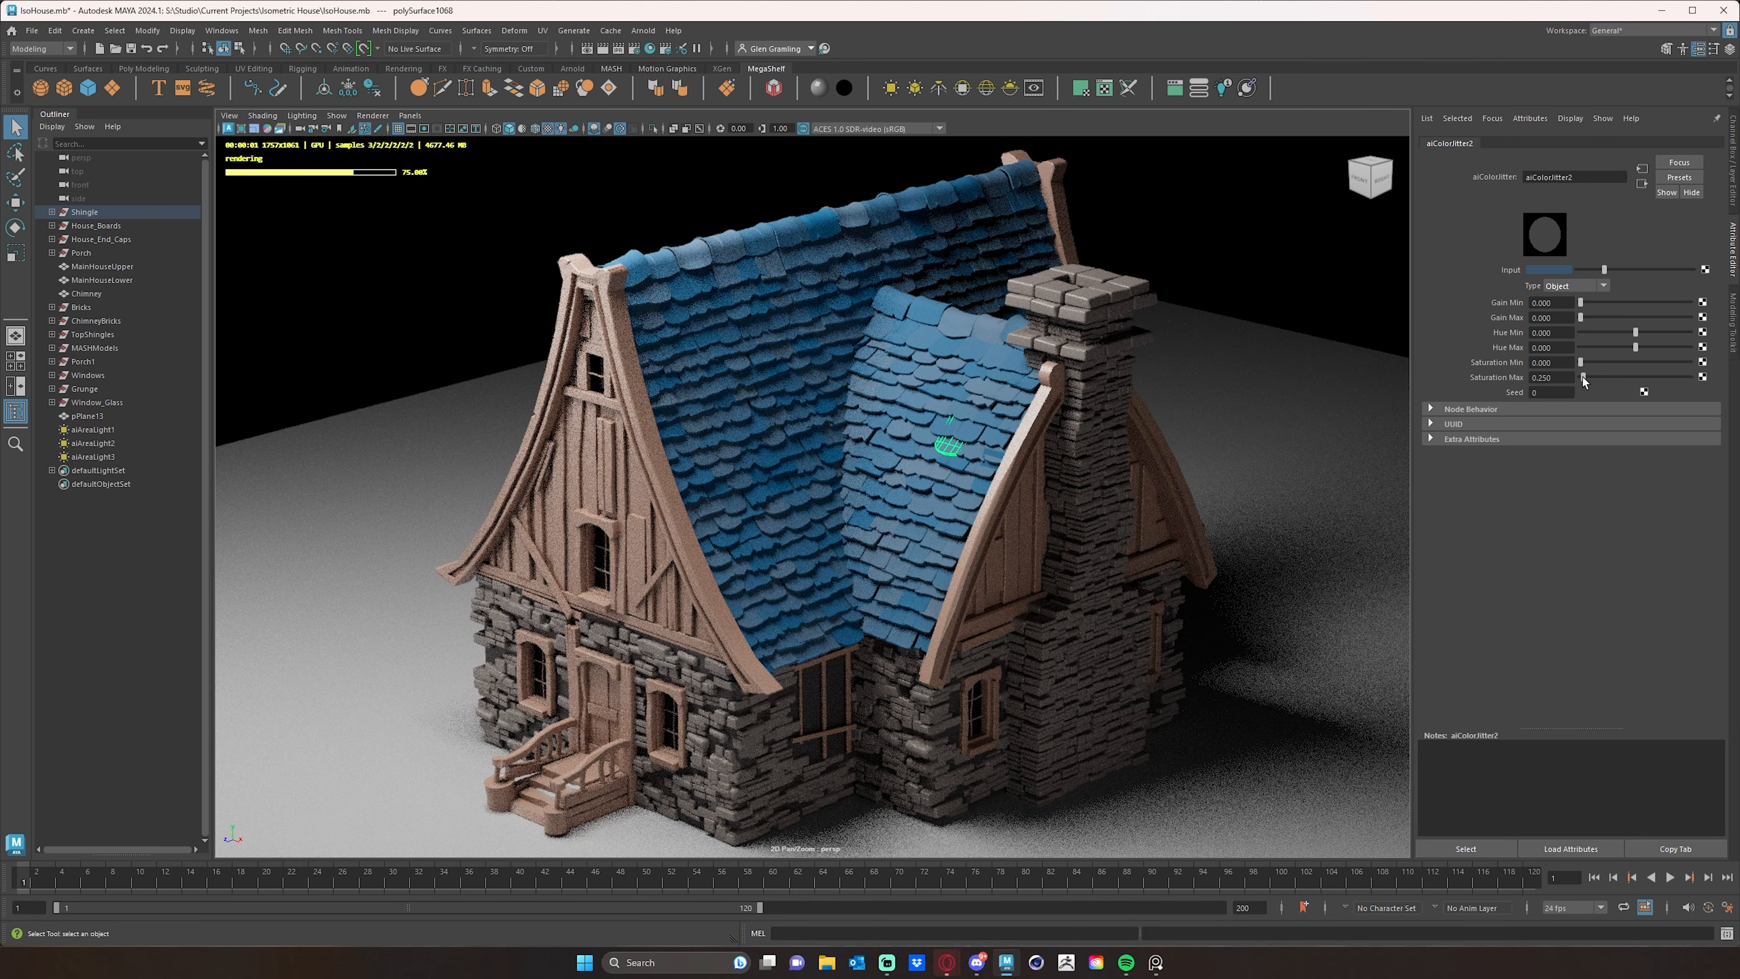
pyautogui.moveTo(1582, 377); pyautogui.dragTo(1584, 378)
pyautogui.moveTo(1581, 318); pyautogui.dragTo(1582, 303)
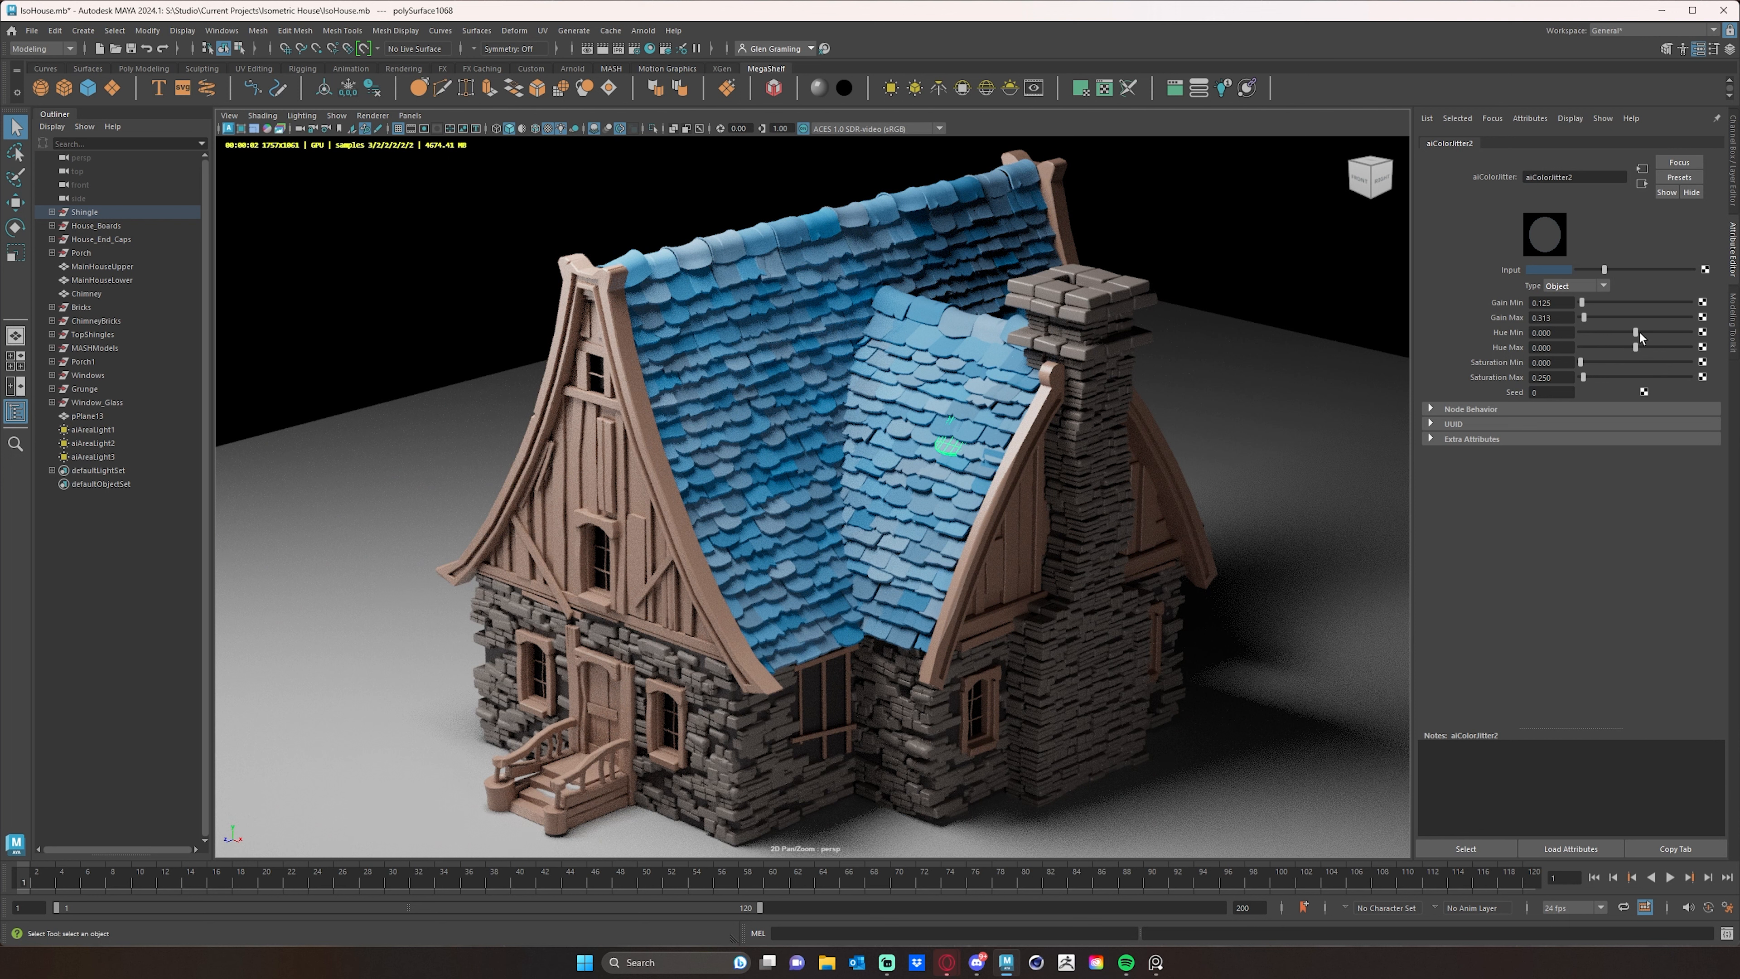
# - Set the shingle color jitter's Hue Max to 0.025
pyautogui.click(1566, 347)
pyautogui.write('.01')
pyautogui.press('Return')
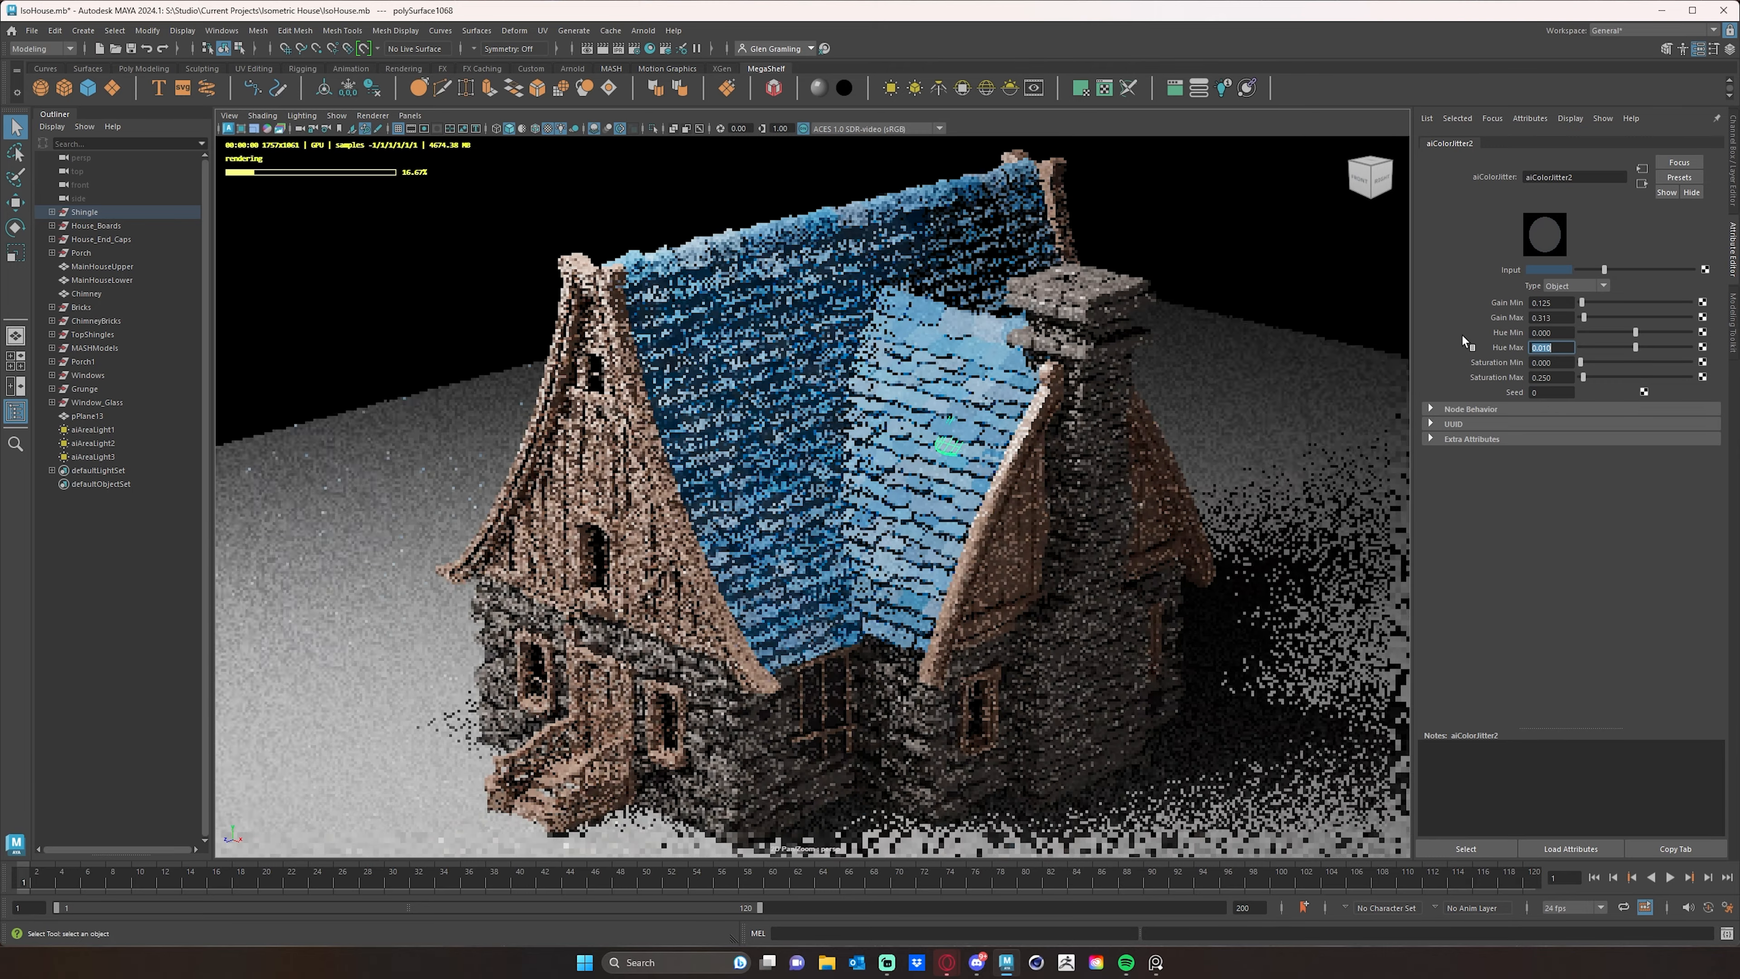
pyautogui.write('.025')
pyautogui.press('Return')
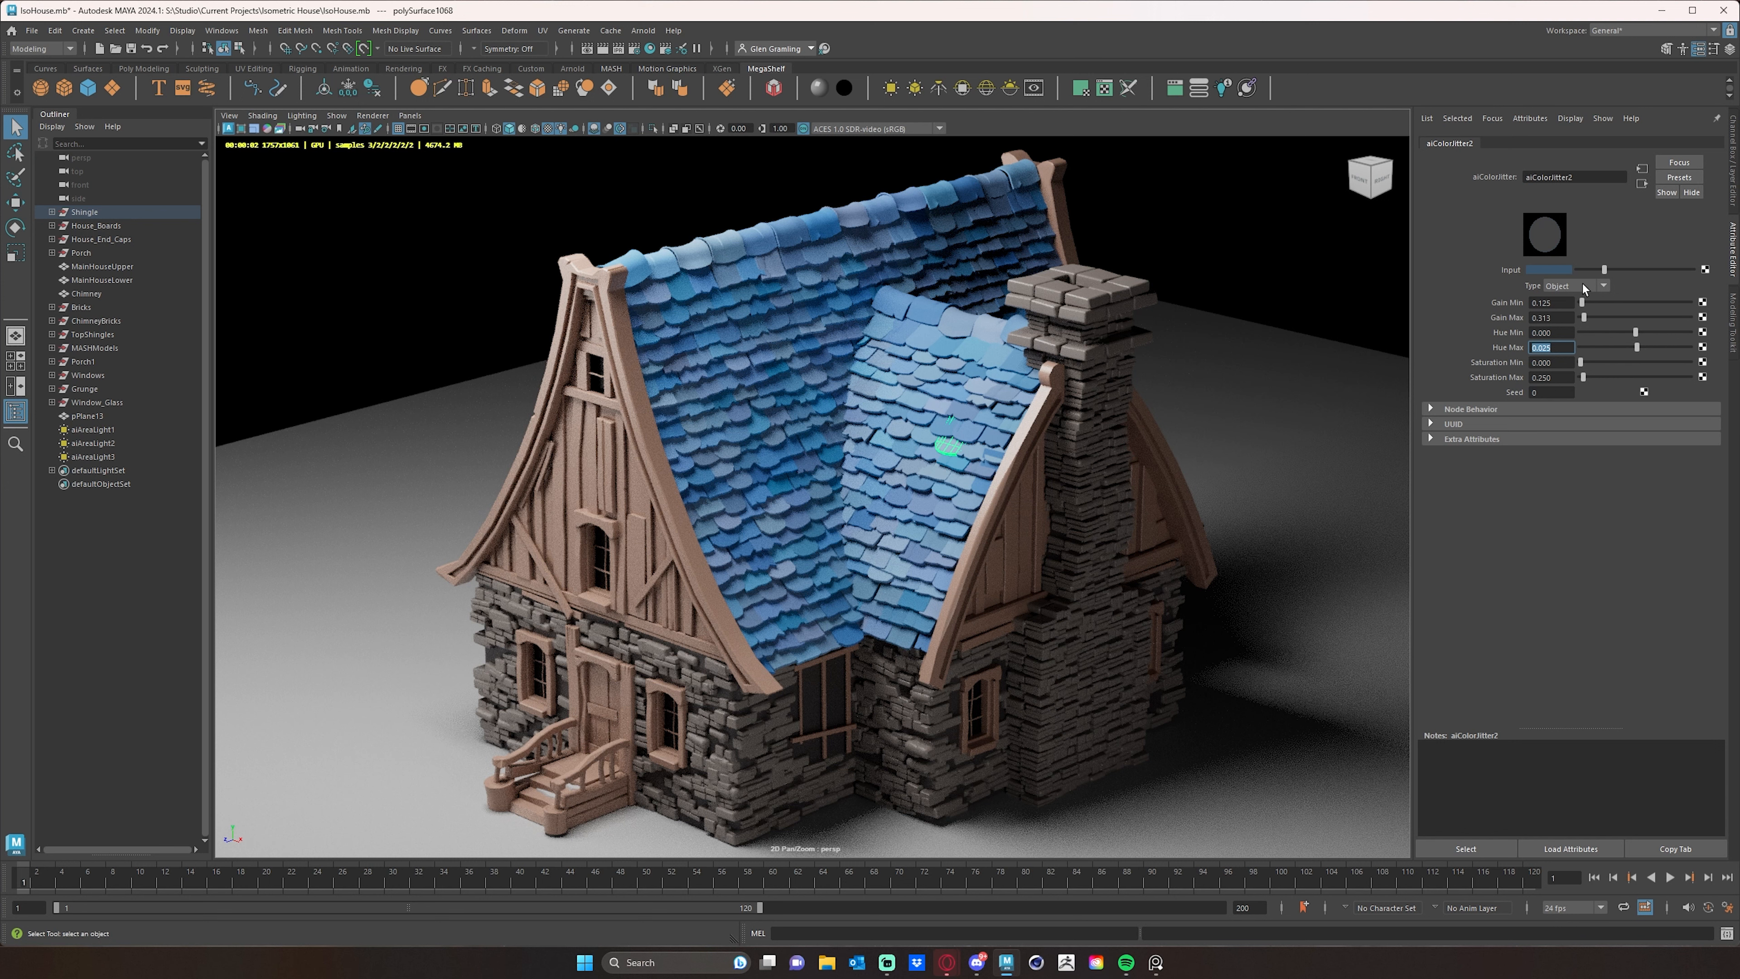
# - Darken and slightly desaturate the blue input color of the shingle color jitter
pyautogui.click(1562, 270)
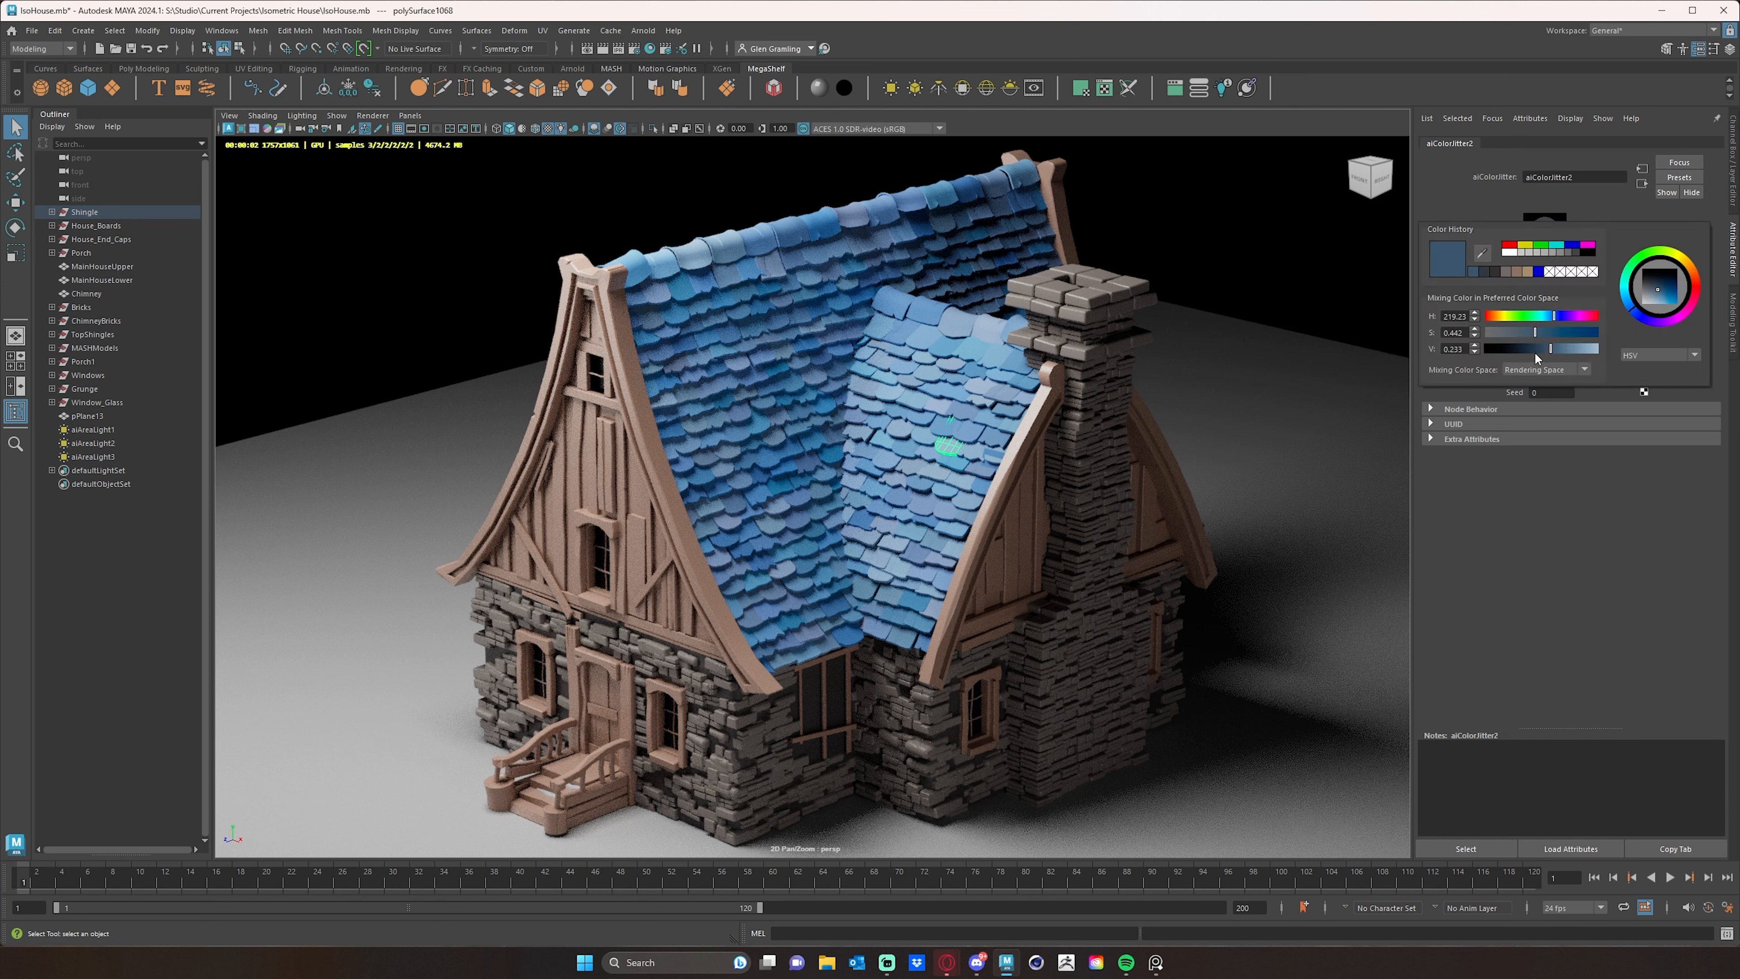
pyautogui.moveTo(1545, 347)
pyautogui.mouseDown()
pyautogui.moveTo(1521, 351)
pyautogui.moveTo(1522, 333)
pyautogui.moveTo(1520, 348)
pyautogui.mouseUp()
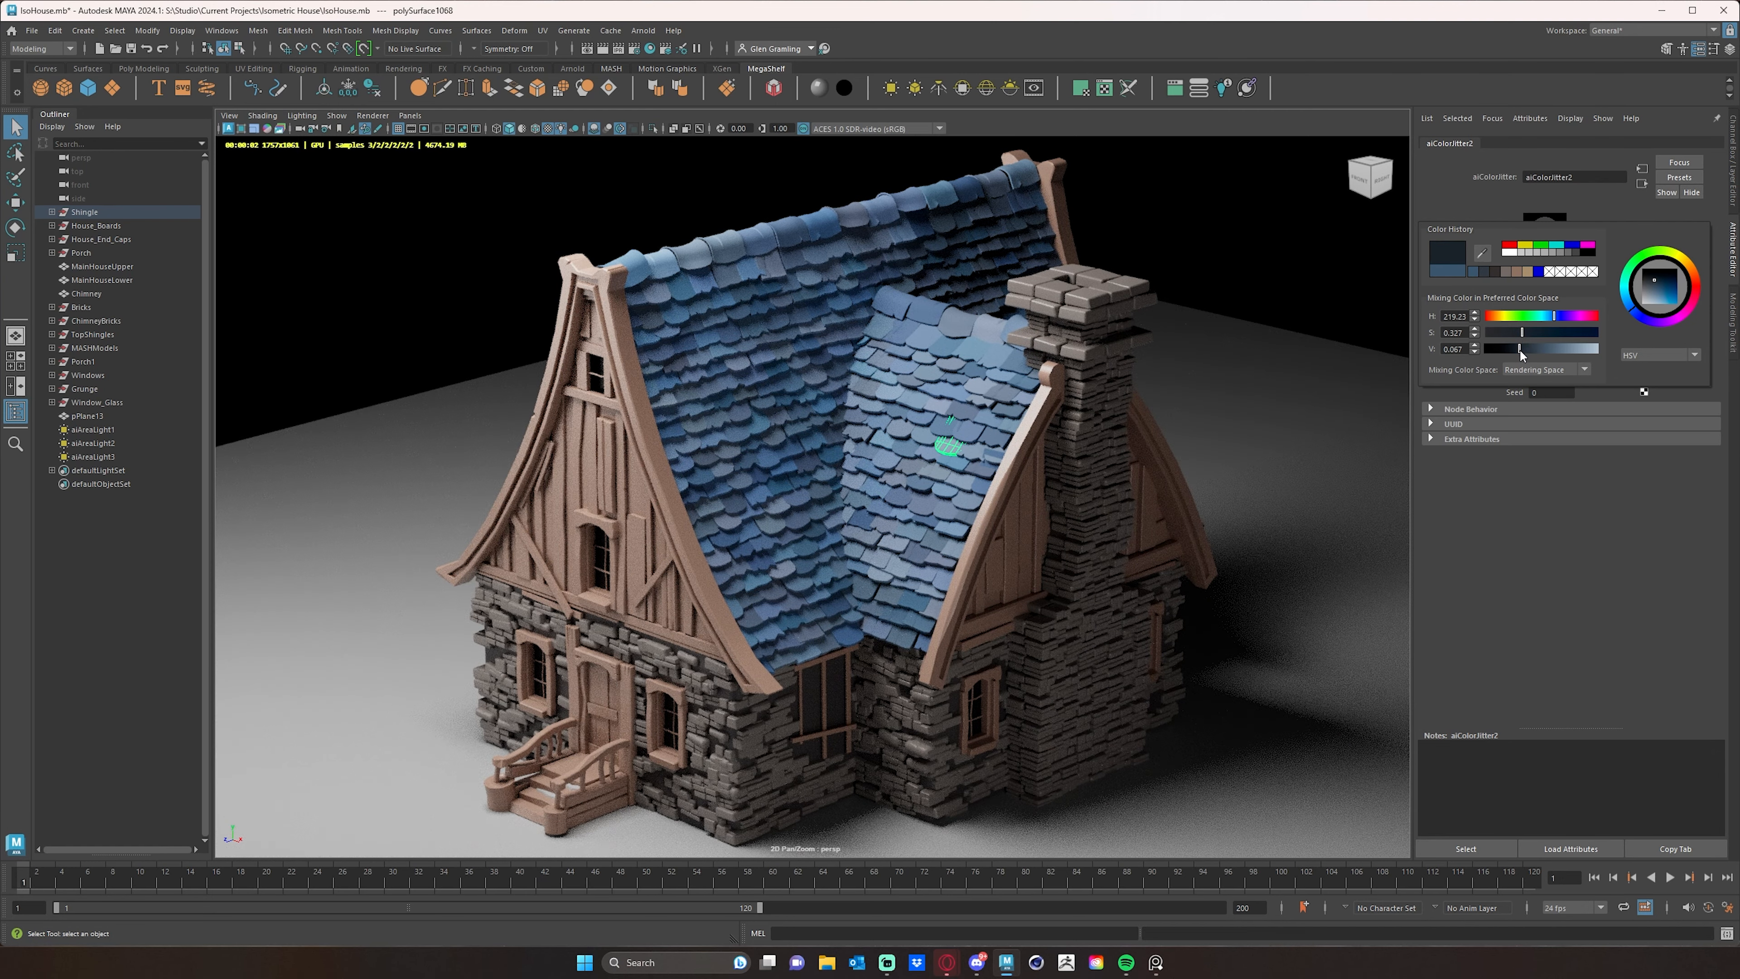
pyautogui.moveTo(1517, 349)
pyautogui.mouseDown()
pyautogui.moveTo(1522, 332)
pyautogui.moveTo(1532, 348)
pyautogui.mouseUp()
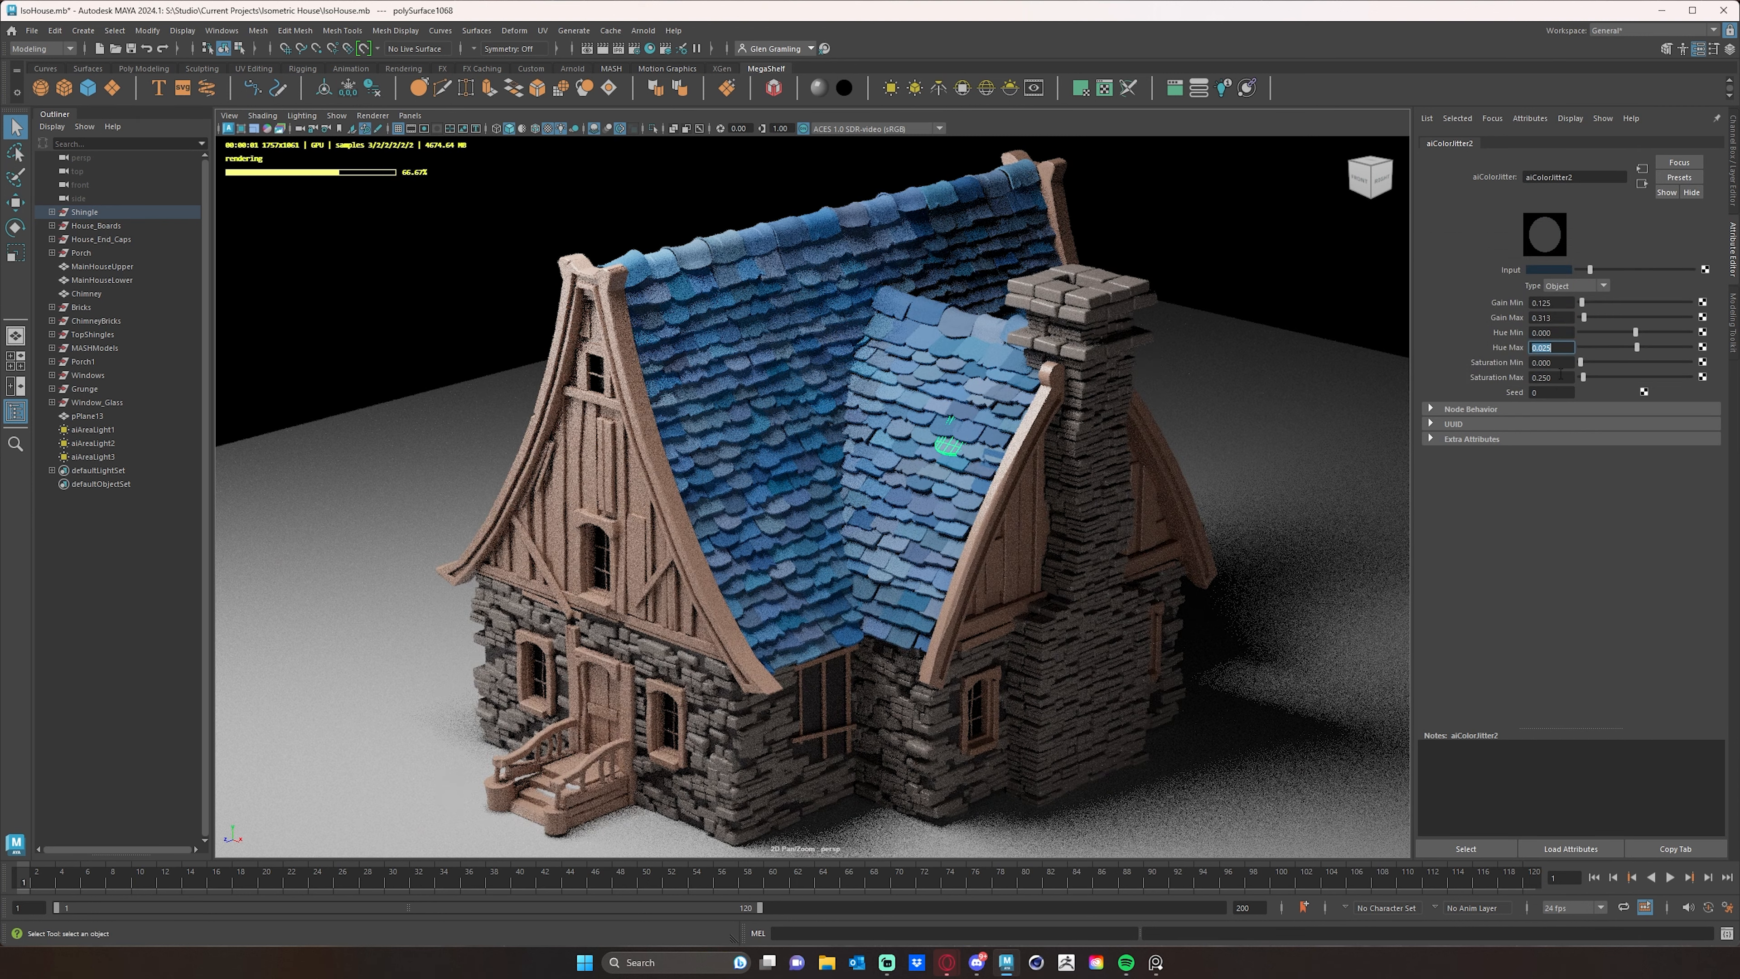
# - Refine the shingle color jitter ranges to Saturation Max 0.05, Gain Min 0 and Gain Max 0.375
pyautogui.click(1561, 376)
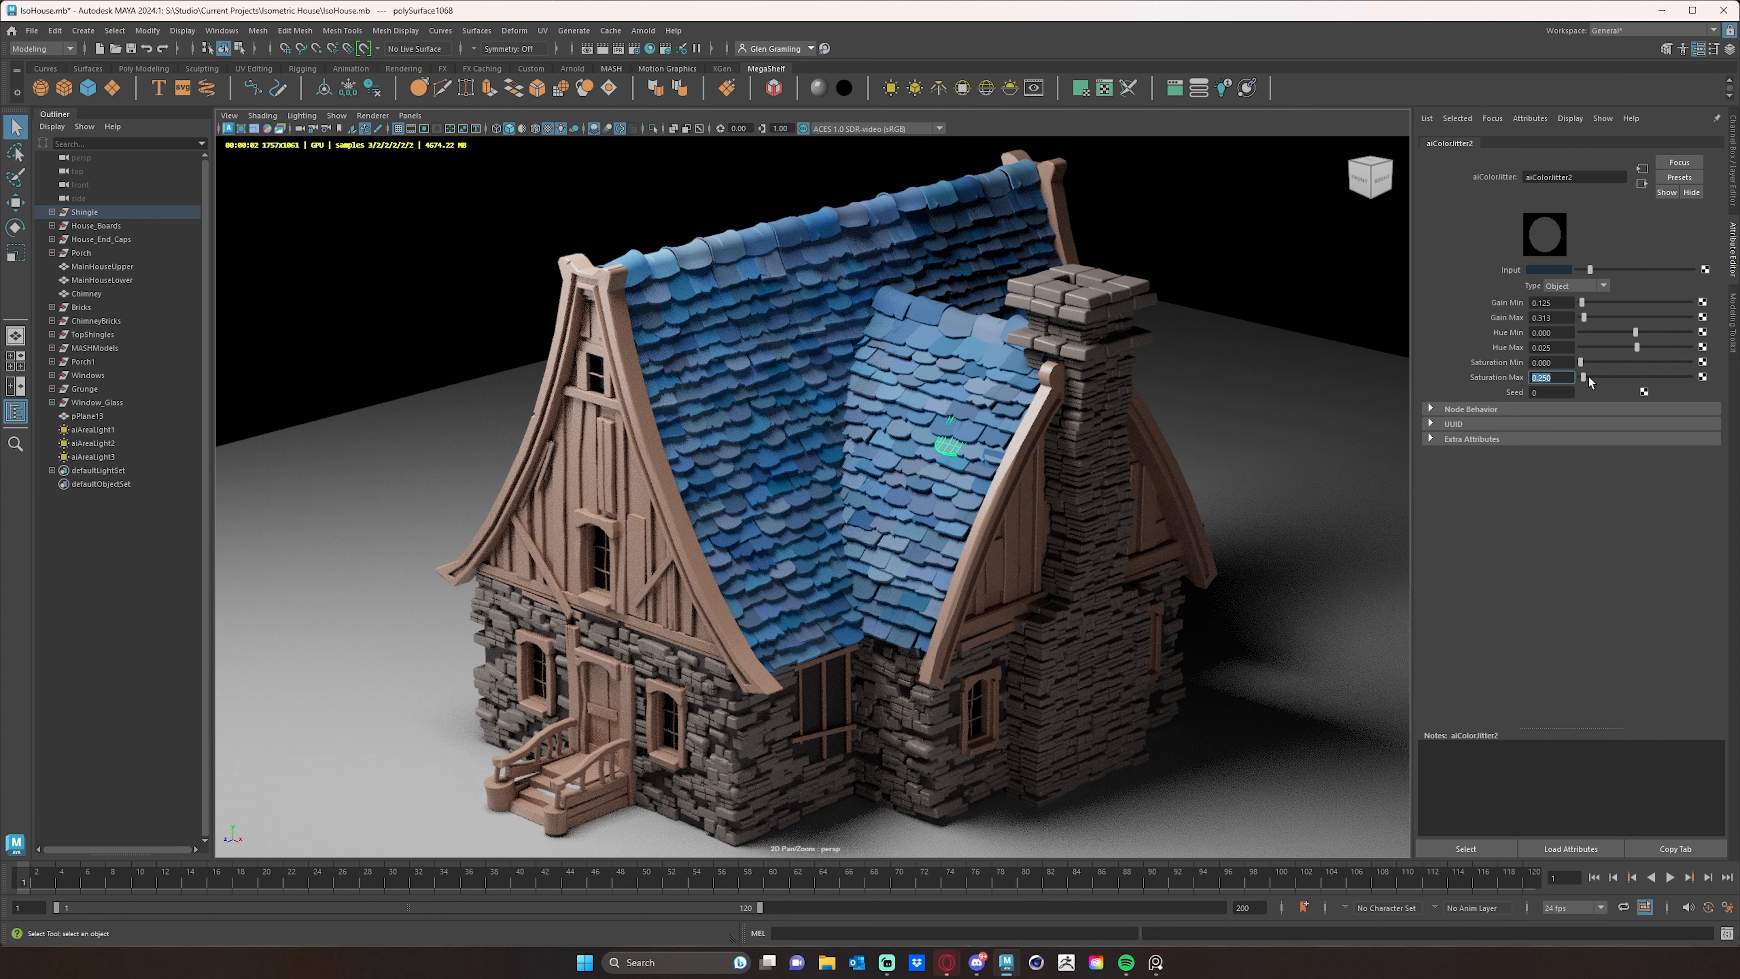
pyautogui.write('.05')
pyautogui.press('Return')
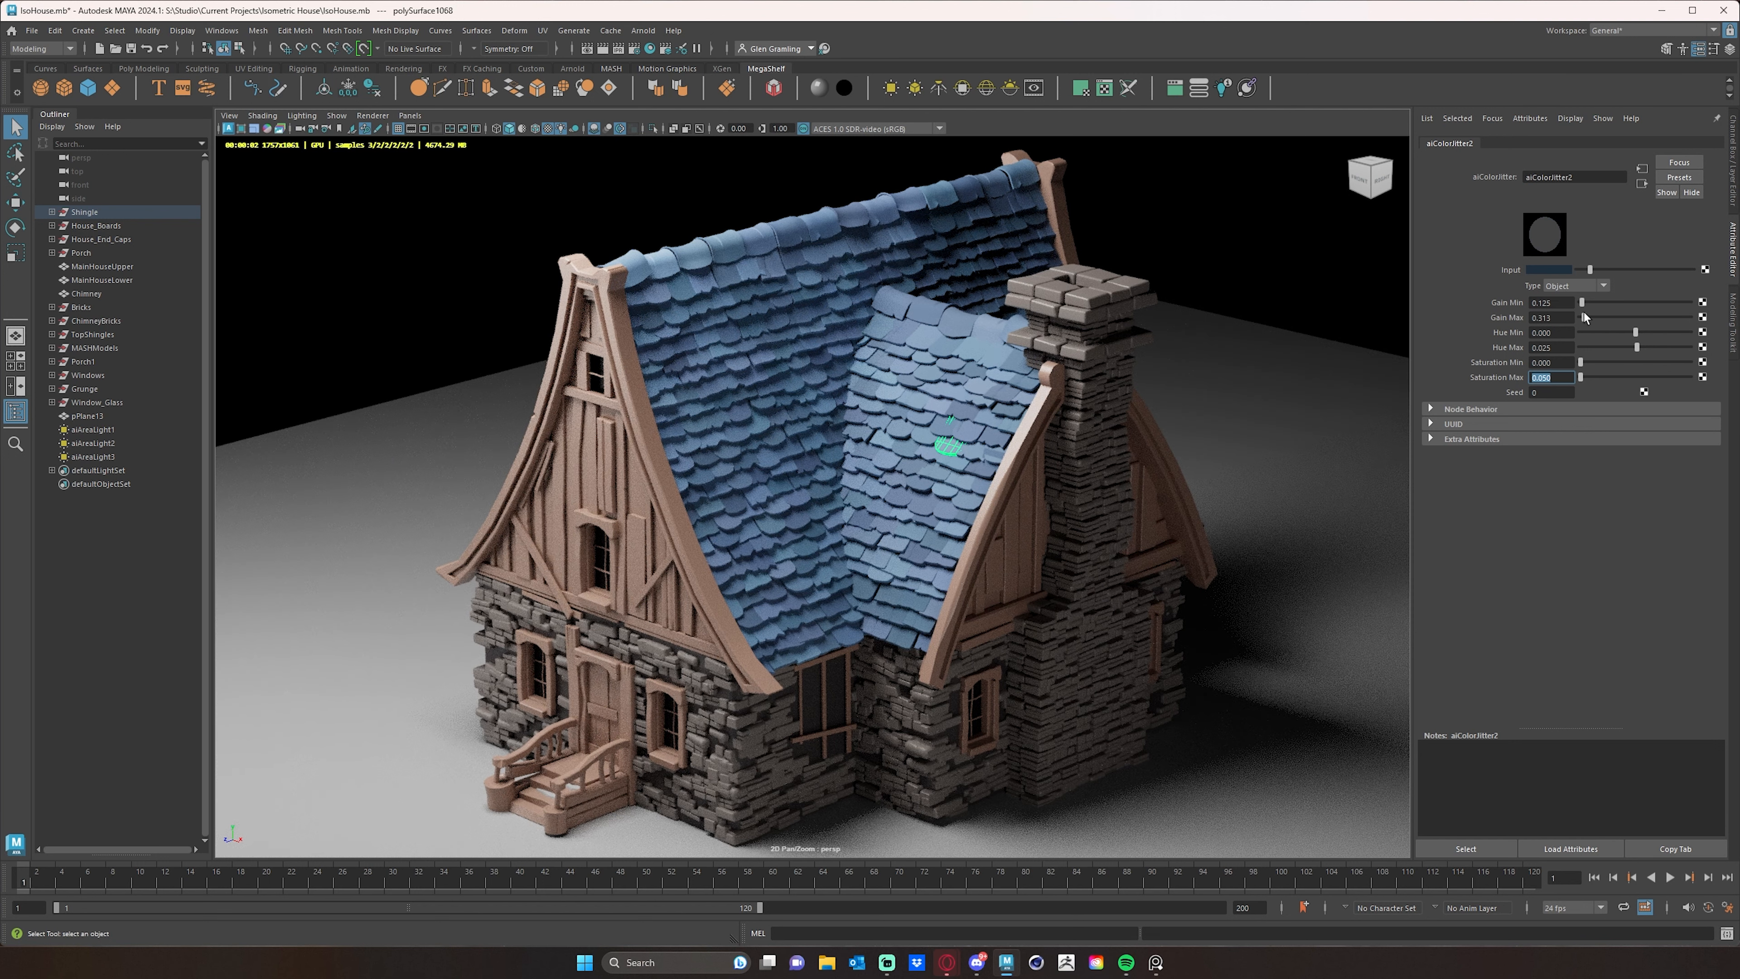
pyautogui.moveTo(1583, 309); pyautogui.dragTo(1564, 309)
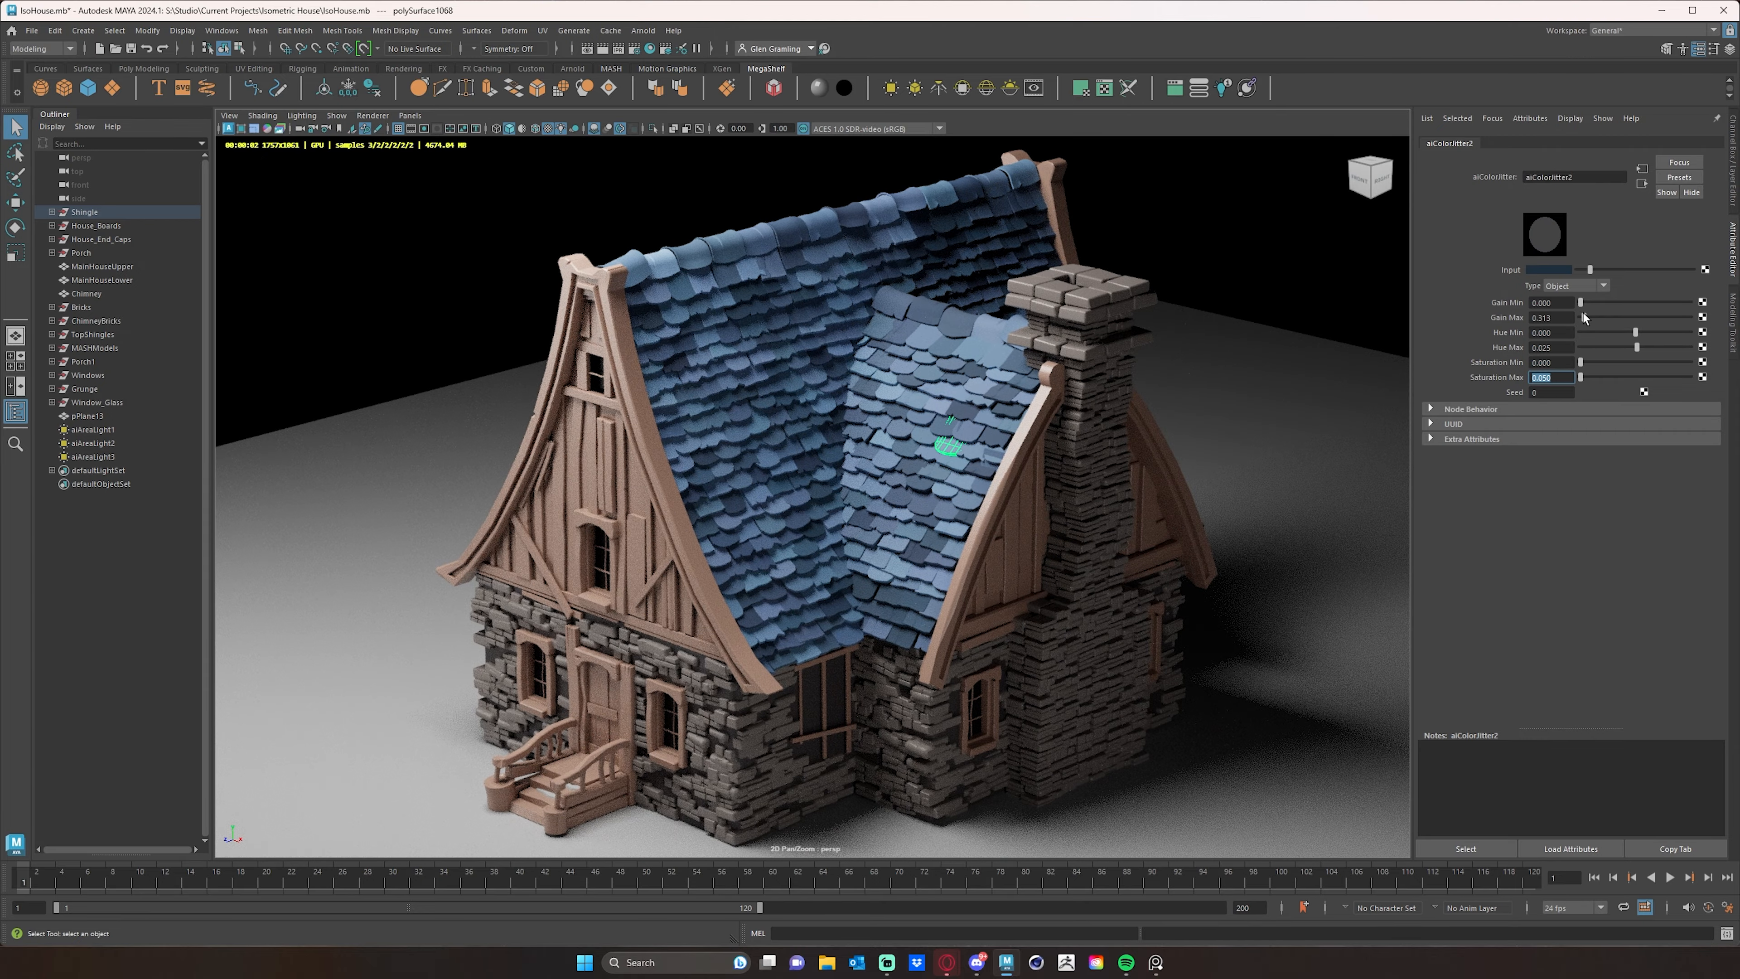
pyautogui.moveTo(1583, 317); pyautogui.dragTo(1583, 318)
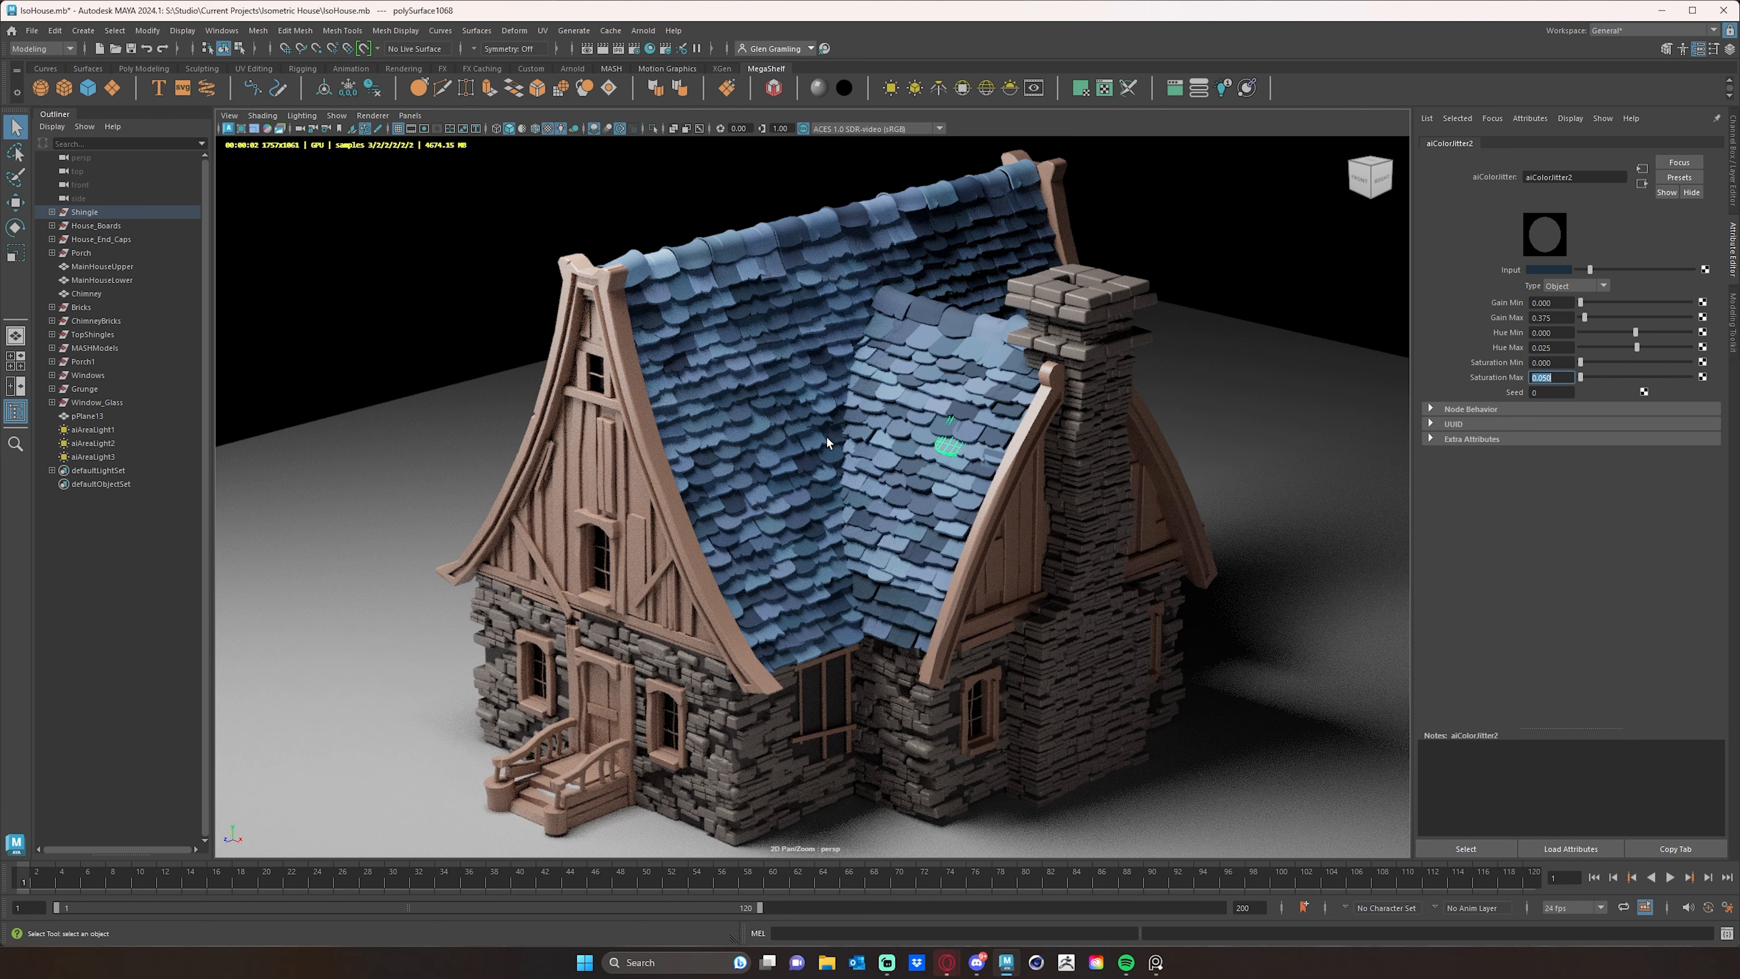
# - Stop the viewport render and move one shingle near the small gable's edge outward, above its neighbors
pyautogui.click(1252, 417)
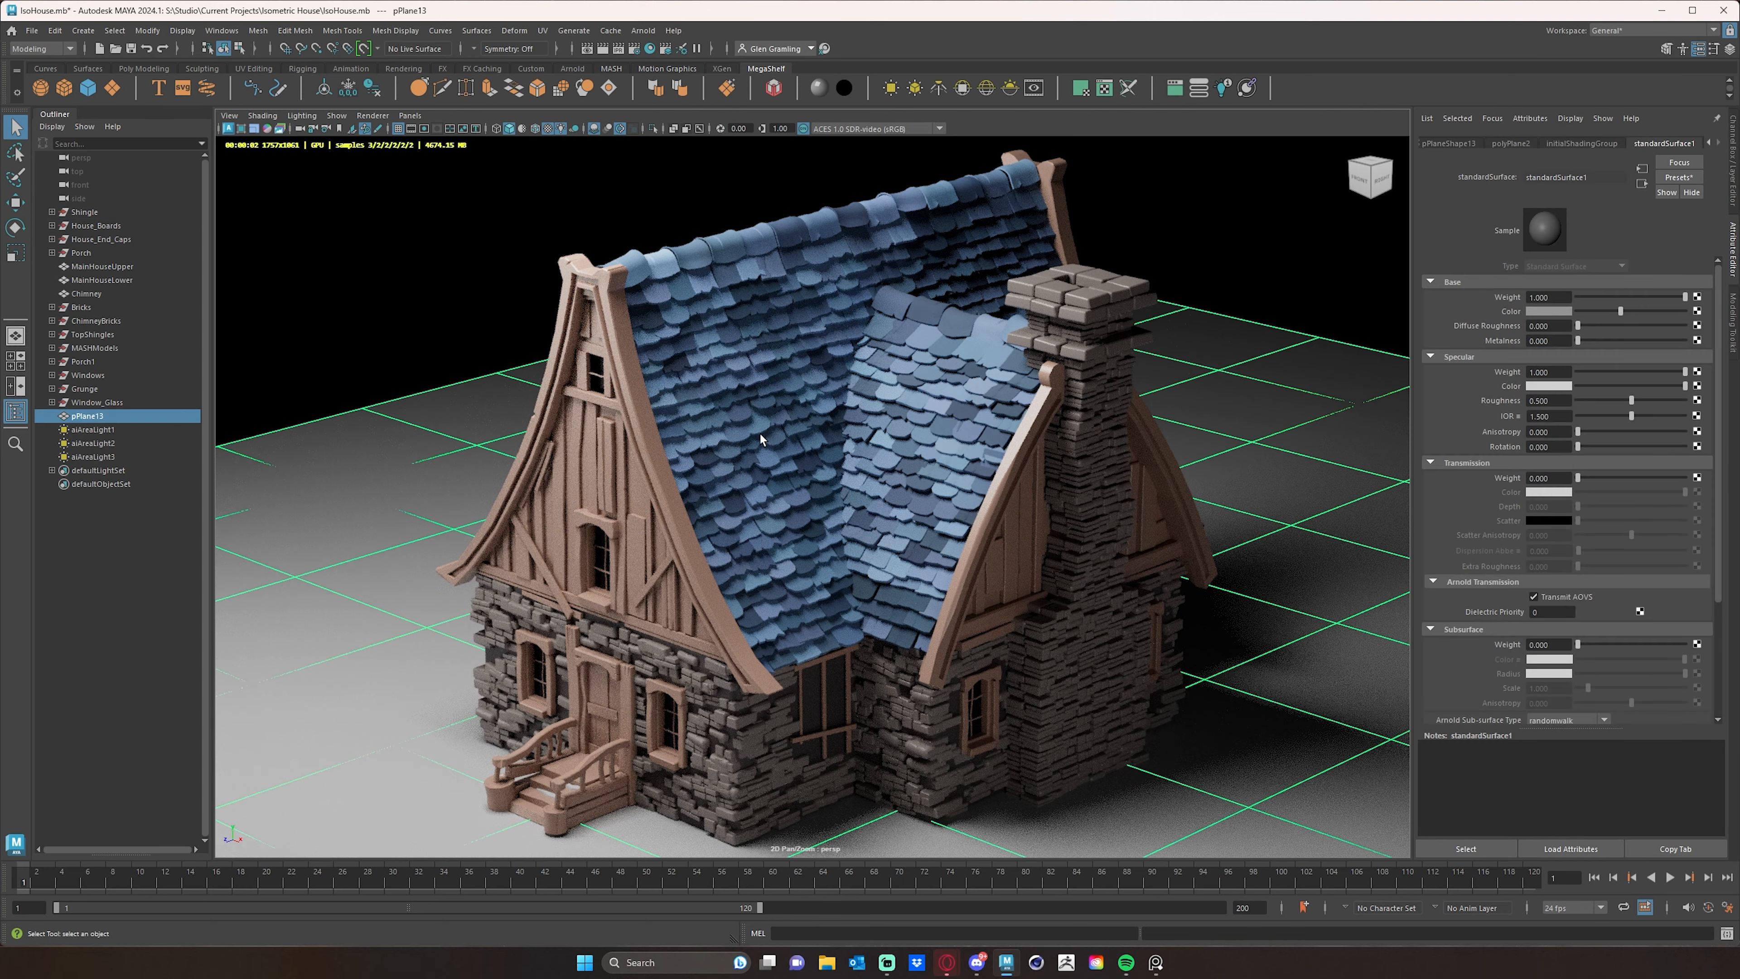
pyautogui.keyDown('alt'); pyautogui.moveTo(783, 381); pyautogui.dragTo(848, 447); pyautogui.keyUp('alt')
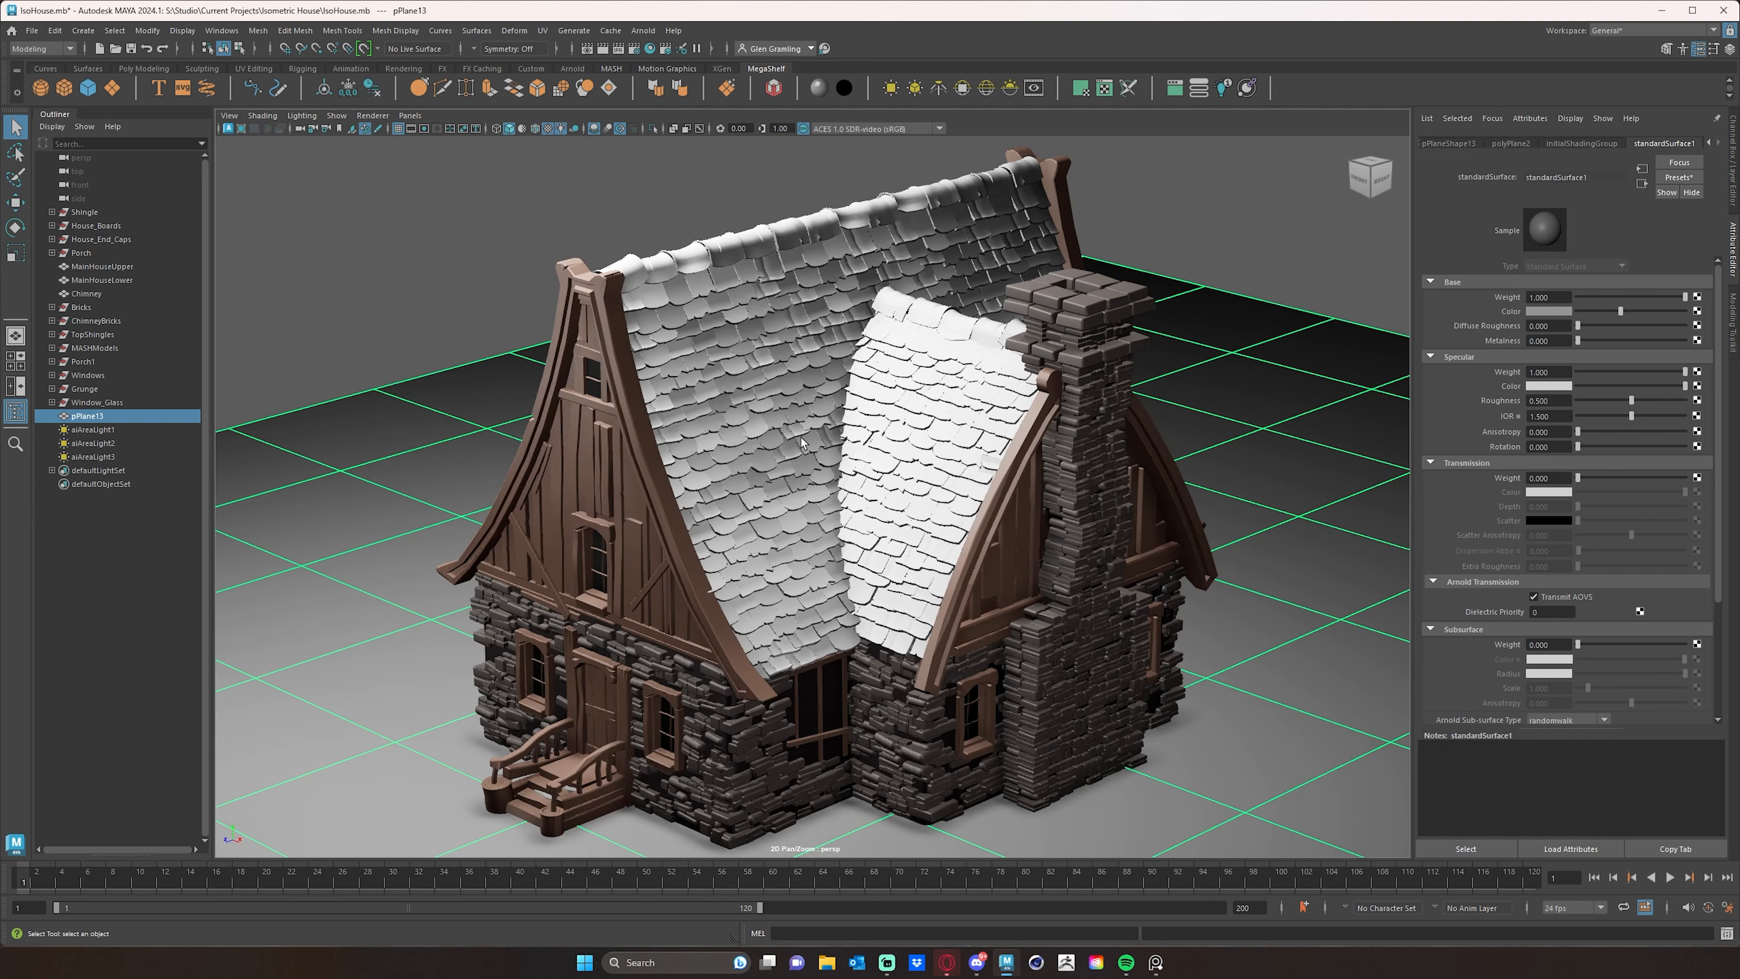
pyautogui.keyDown('alt'); pyautogui.moveTo(800, 440); pyautogui.dragTo(1281, 481, button='right'); pyautogui.keyUp('alt')
pyautogui.keyDown('alt'); pyautogui.moveTo(1233, 479); pyautogui.dragTo(974, 573, button='middle'); pyautogui.keyUp('alt')
pyautogui.keyDown('alt'); pyautogui.moveTo(974, 573); pyautogui.dragTo(1113, 525, button='right'); pyautogui.keyUp('alt')
pyautogui.click(1144, 496)
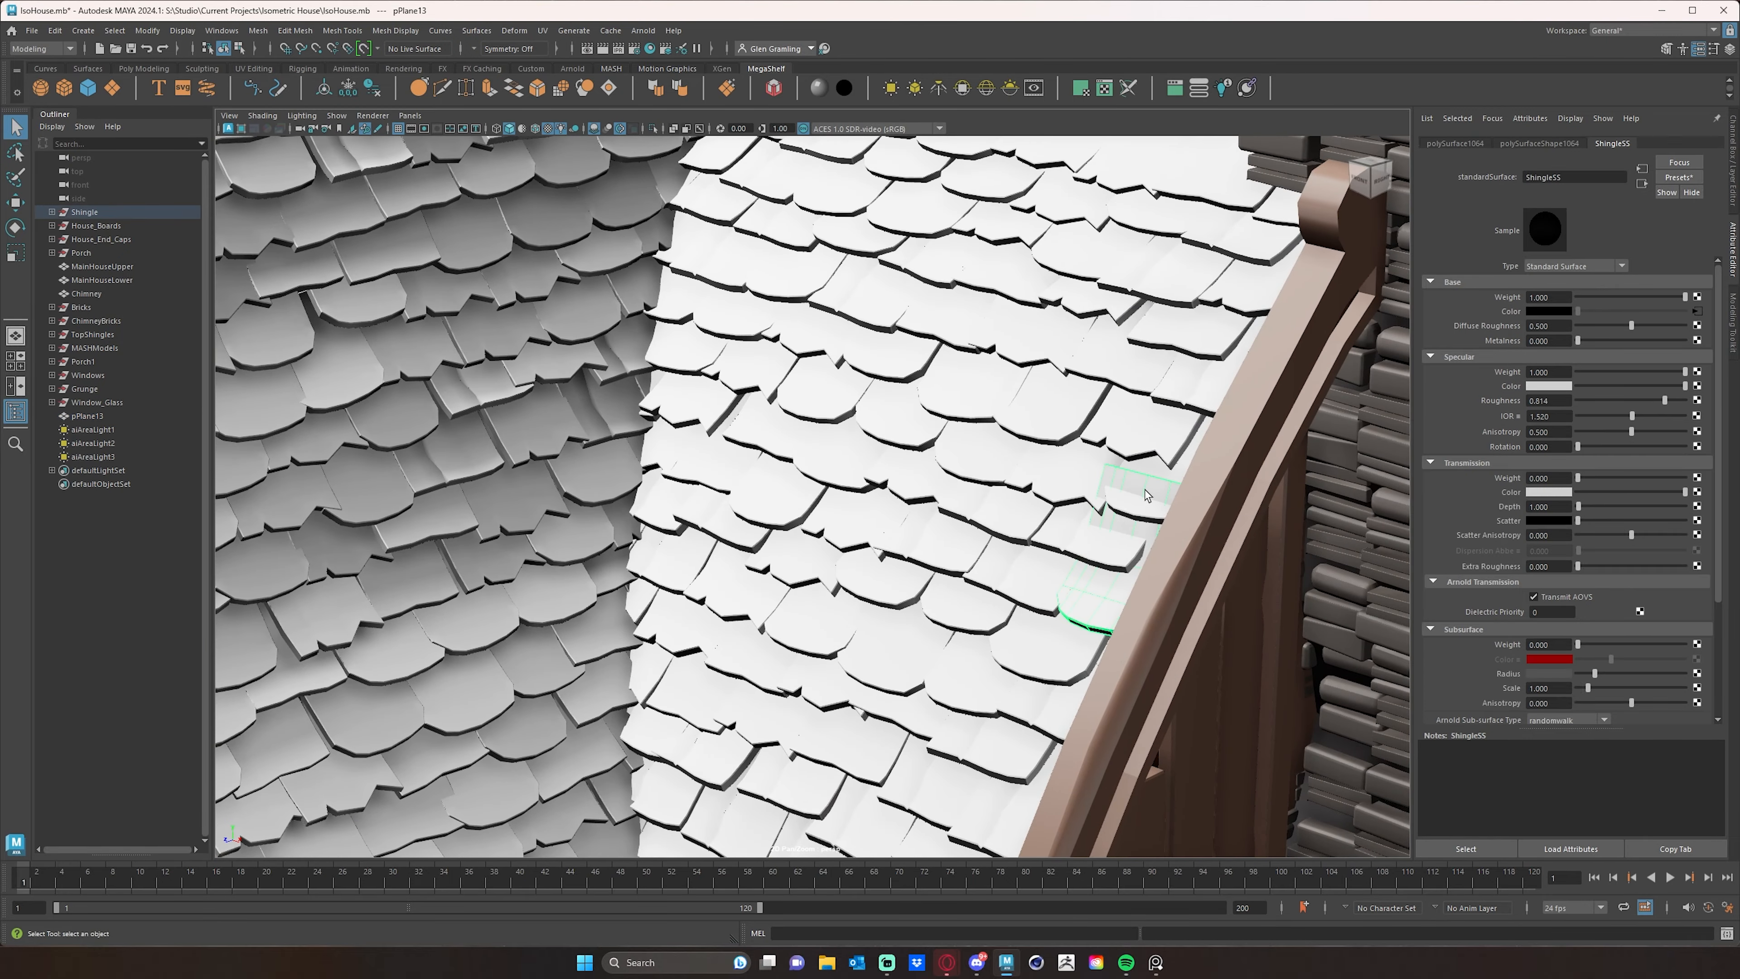
pyautogui.keyDown('alt'); pyautogui.moveTo(1123, 555); pyautogui.dragTo(1083, 552, button='middle'); pyautogui.keyUp('alt')
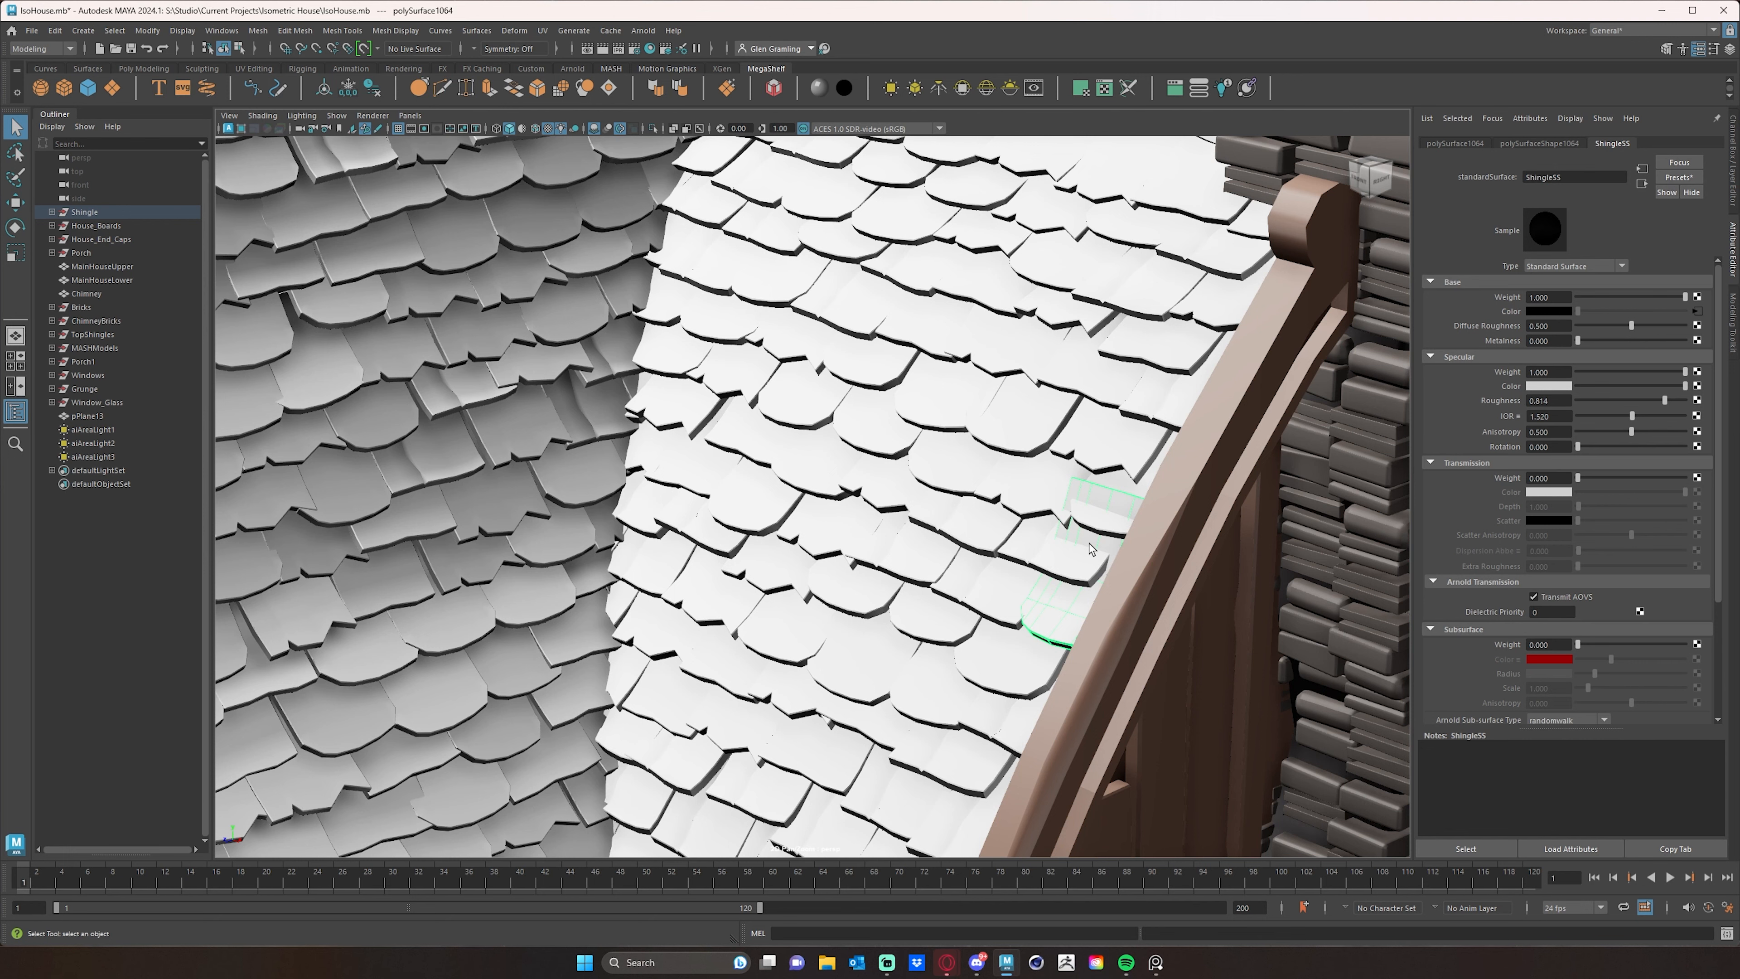
pyautogui.keyDown('alt'); pyautogui.moveTo(1175, 537); pyautogui.dragTo(972, 587, button='right'); pyautogui.keyUp('alt')
pyautogui.moveTo(1050, 574); pyautogui.dragTo(939, 589)
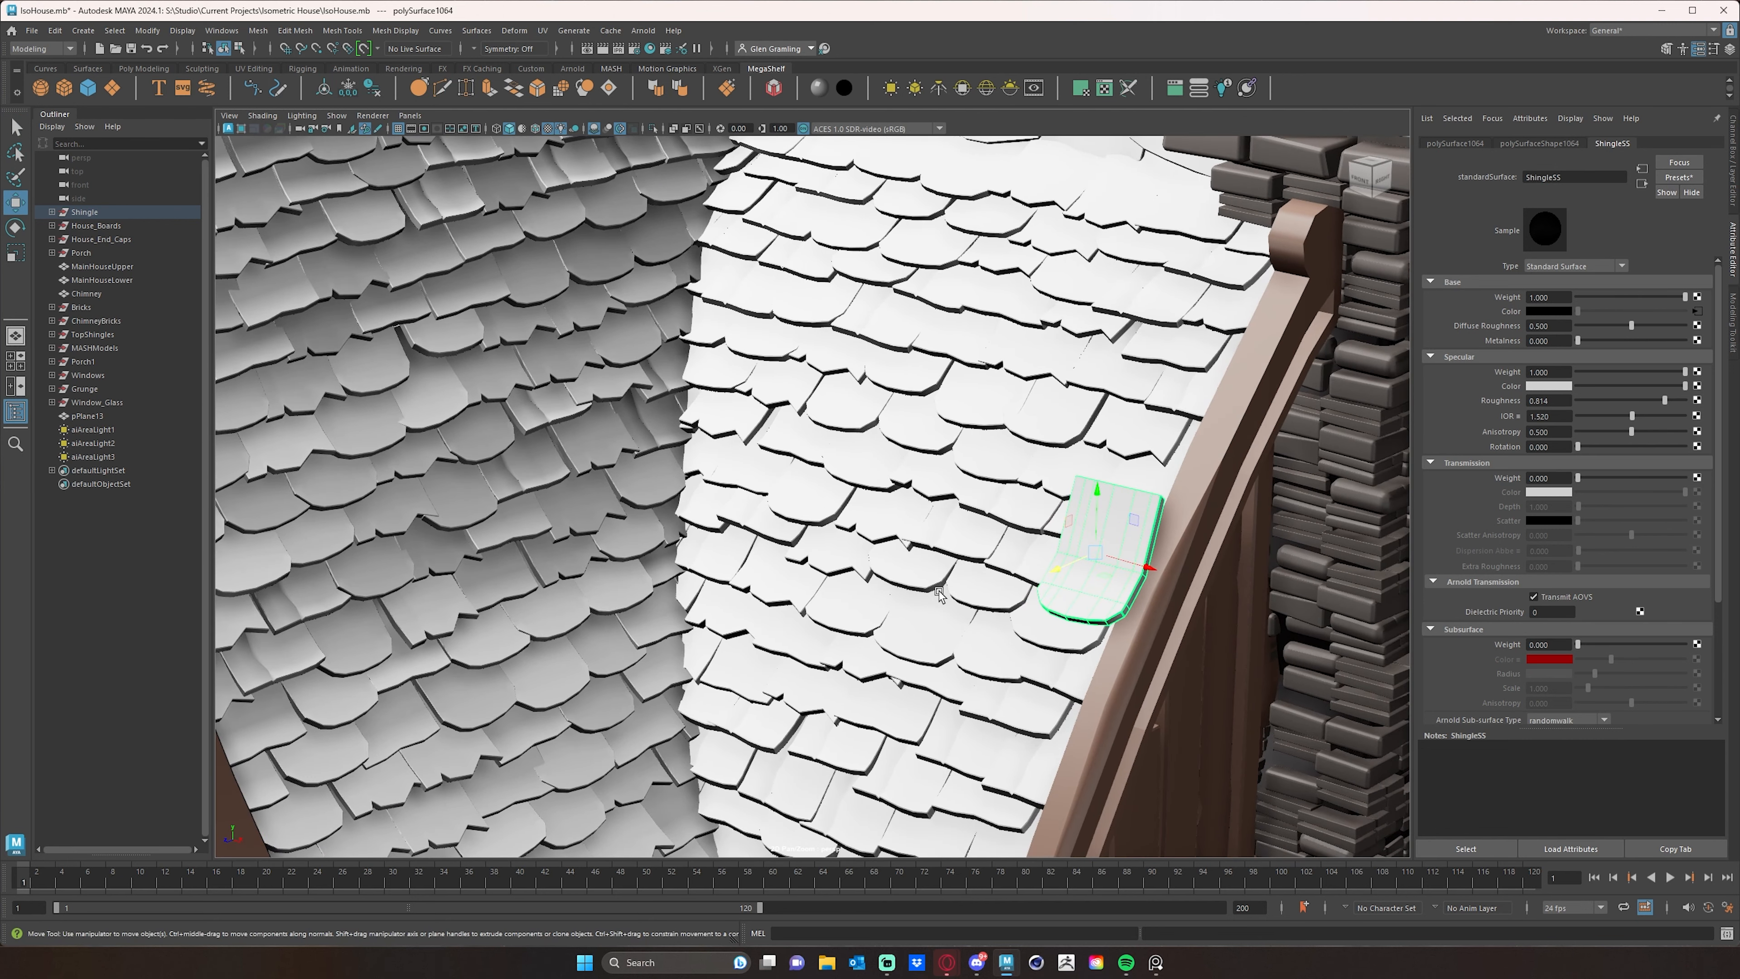
pyautogui.moveTo(1137, 576); pyautogui.dragTo(1057, 568)
pyautogui.moveTo(1210, 464); pyautogui.dragTo(1267, 524)
# - Rotate the raised shingle and adjust its position so it lies loosely over the small roof's slope
pyautogui.press('e')
pyautogui.keyDown('alt'); pyautogui.moveTo(1158, 603); pyautogui.dragTo(1194, 566); pyautogui.keyUp('alt')
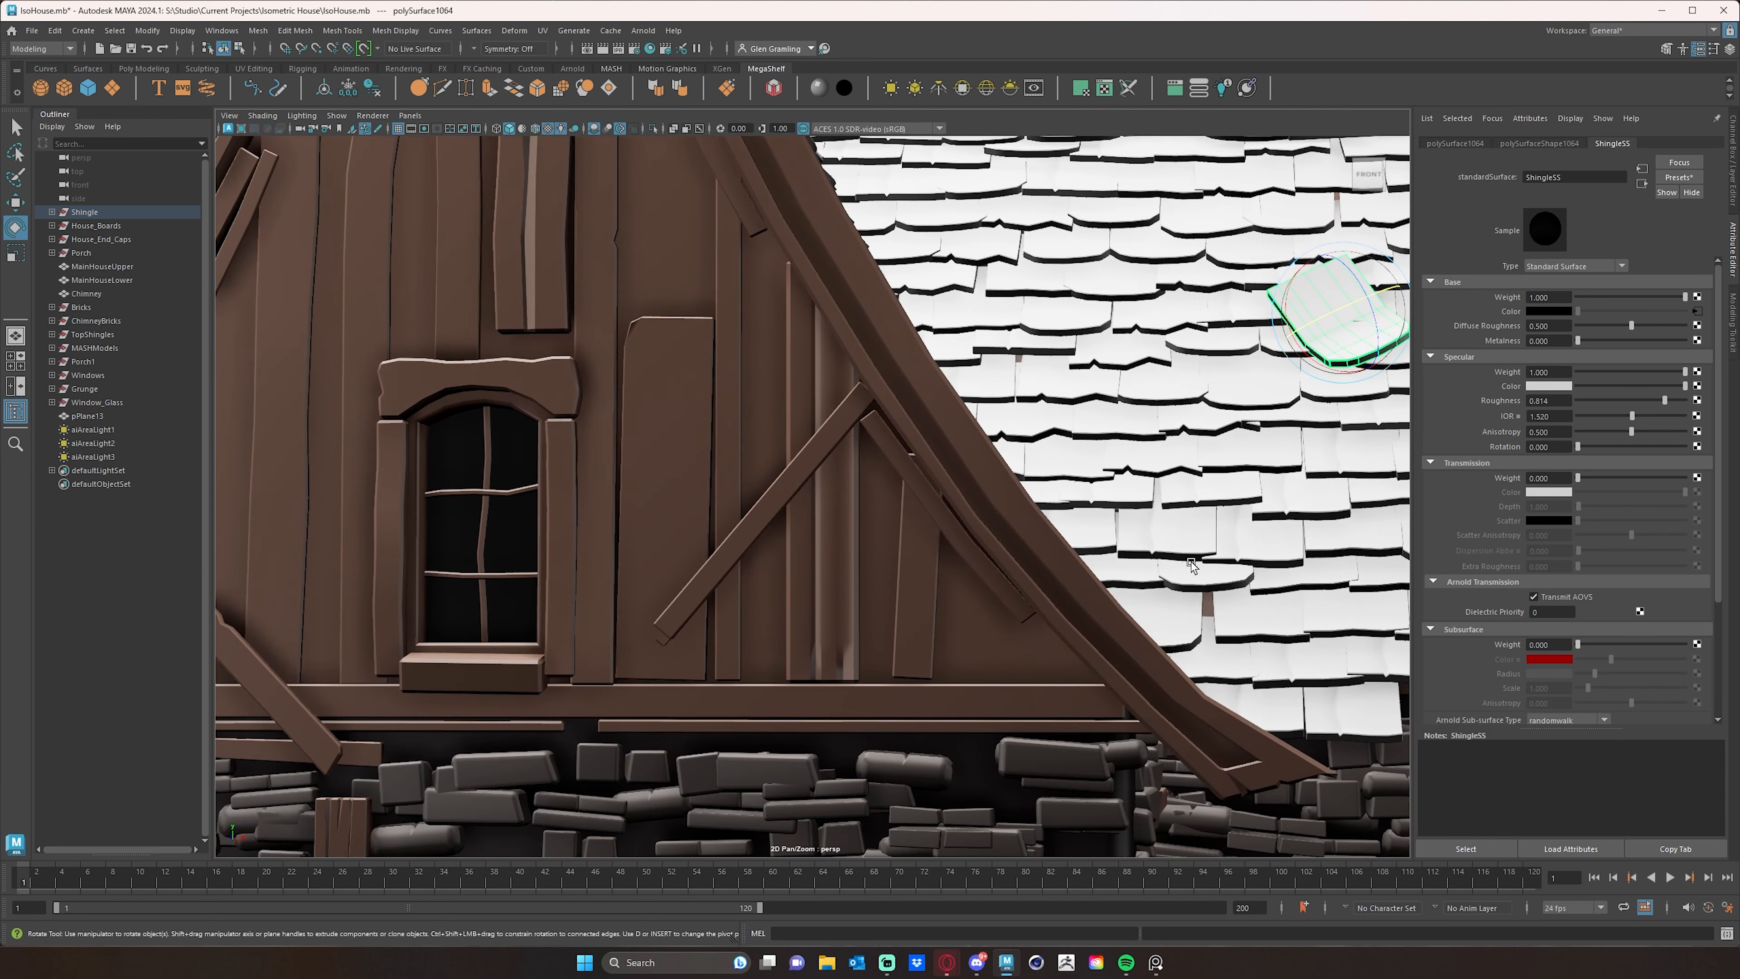
pyautogui.keyDown('alt'); pyautogui.moveTo(1207, 500); pyautogui.dragTo(777, 595); pyautogui.keyUp('alt')
pyautogui.keyDown('alt'); pyautogui.moveTo(778, 595); pyautogui.dragTo(975, 634, button='middle'); pyautogui.keyUp('alt')
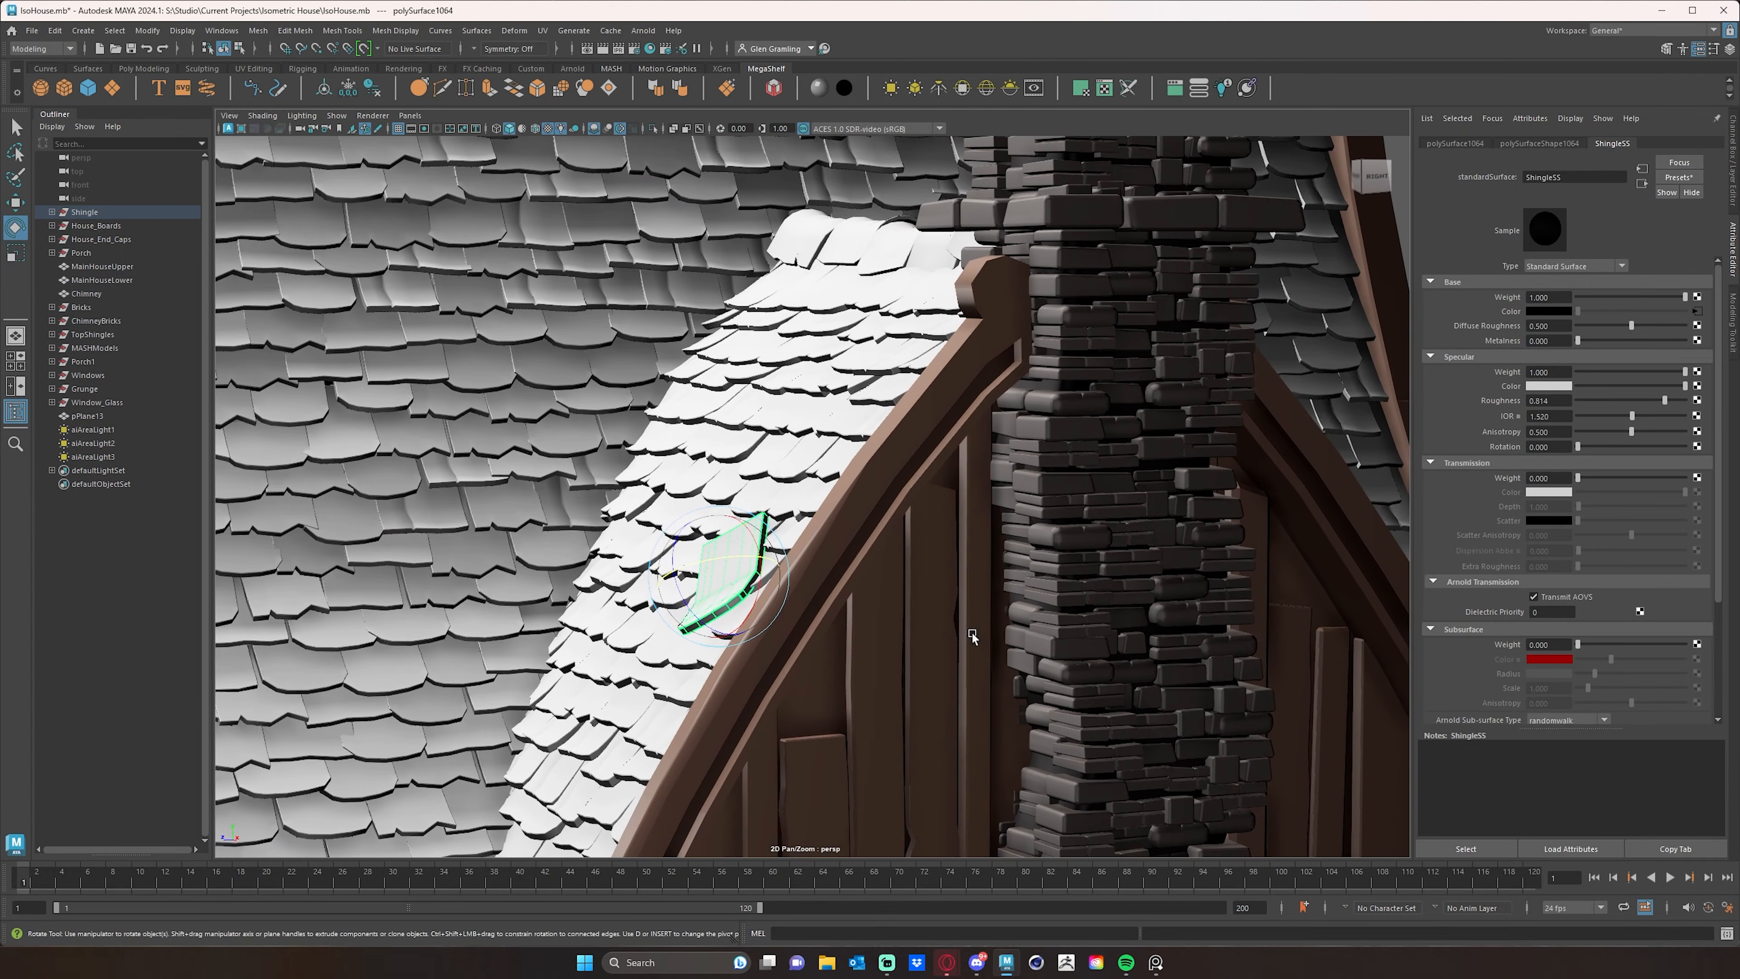
pyautogui.keyDown('alt'); pyautogui.moveTo(975, 634); pyautogui.dragTo(1082, 630); pyautogui.keyUp('alt')
pyautogui.press('w')
pyautogui.moveTo(820, 596); pyautogui.dragTo(1133, 607)
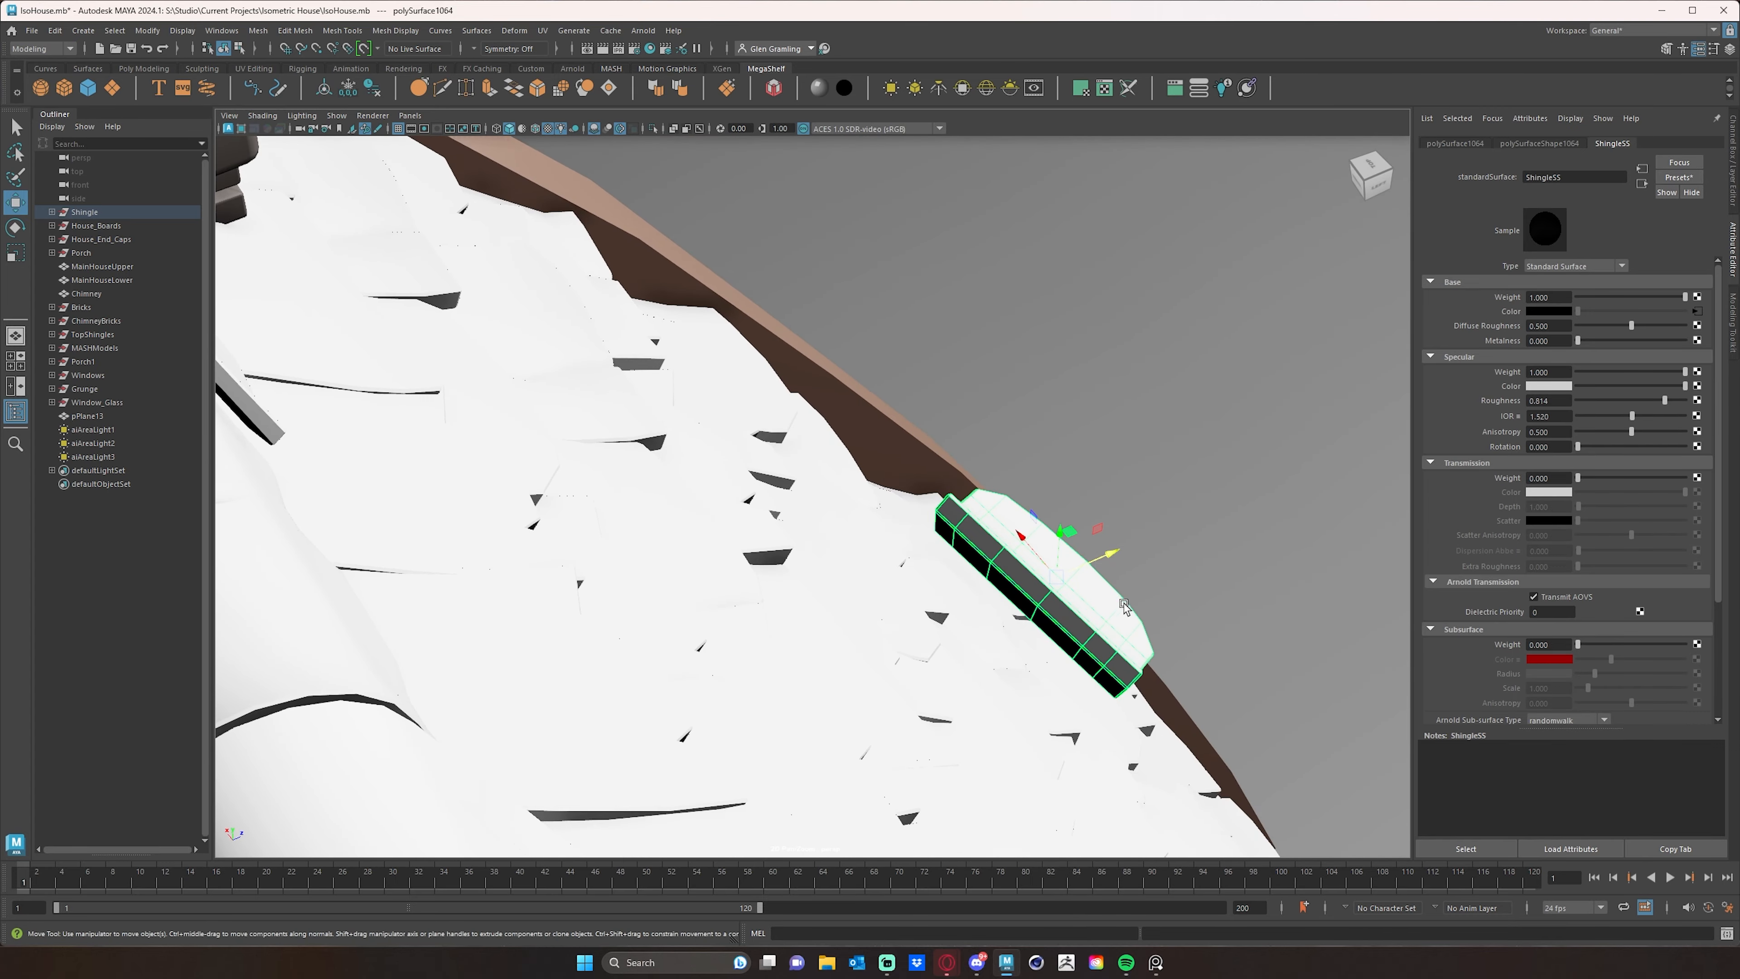
pyautogui.press('e')
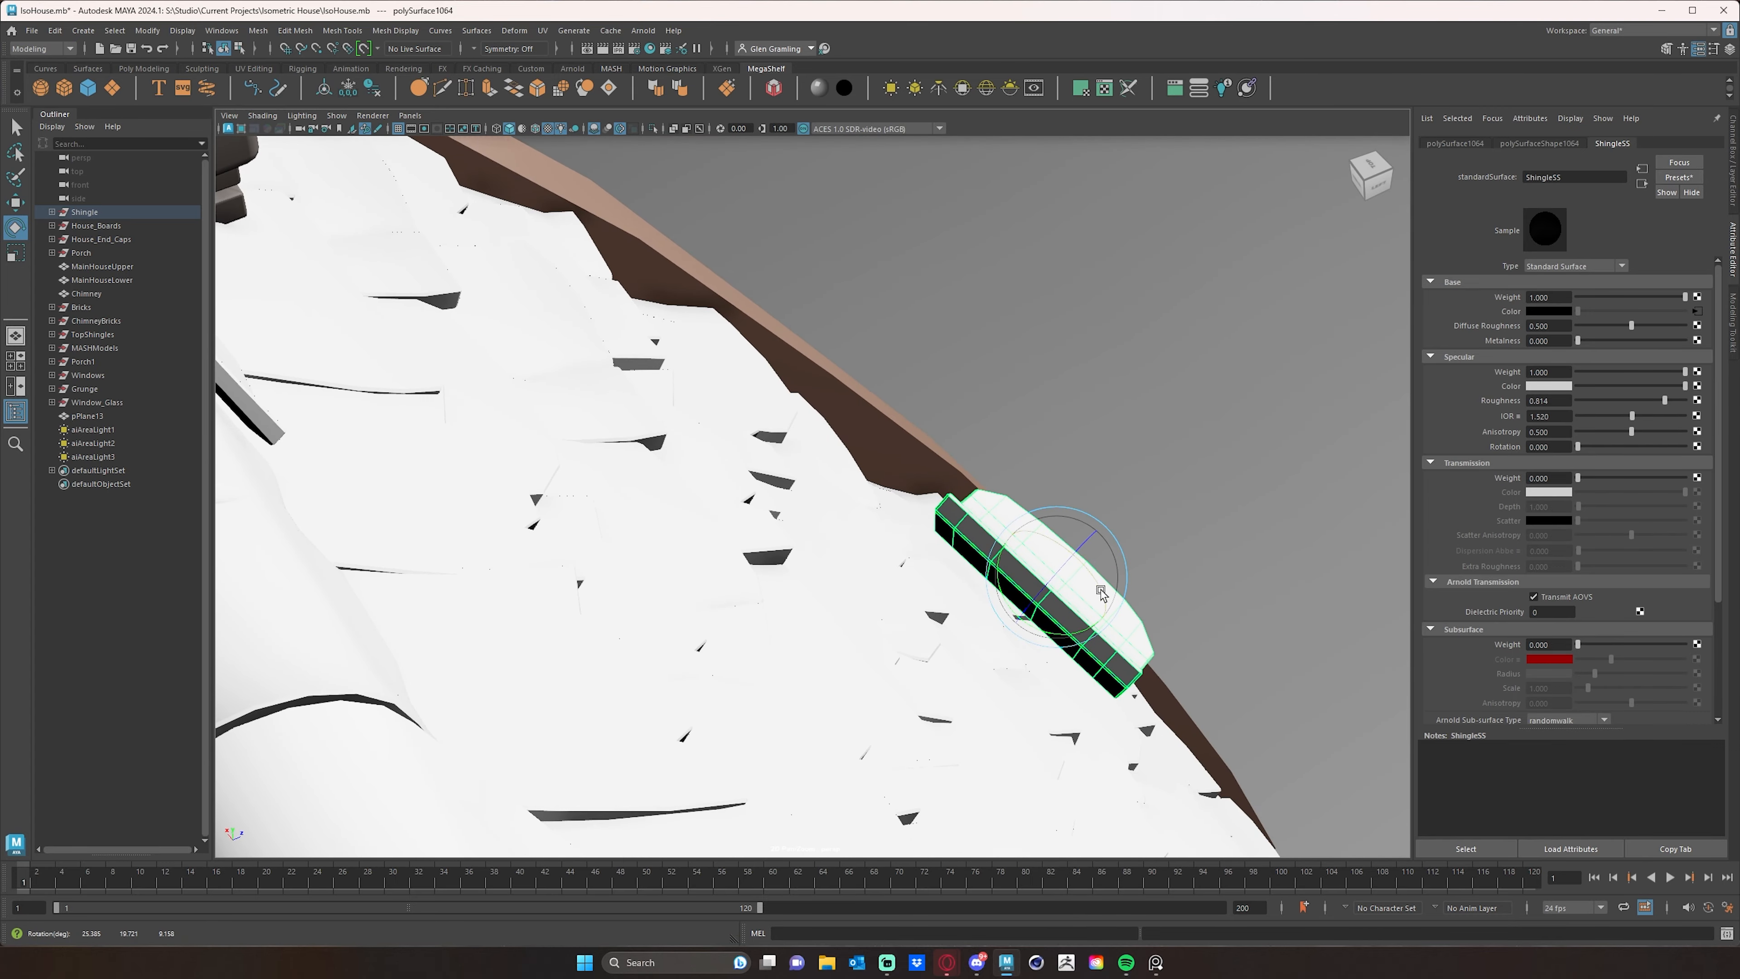
pyautogui.moveTo(1093, 619); pyautogui.dragTo(1087, 625)
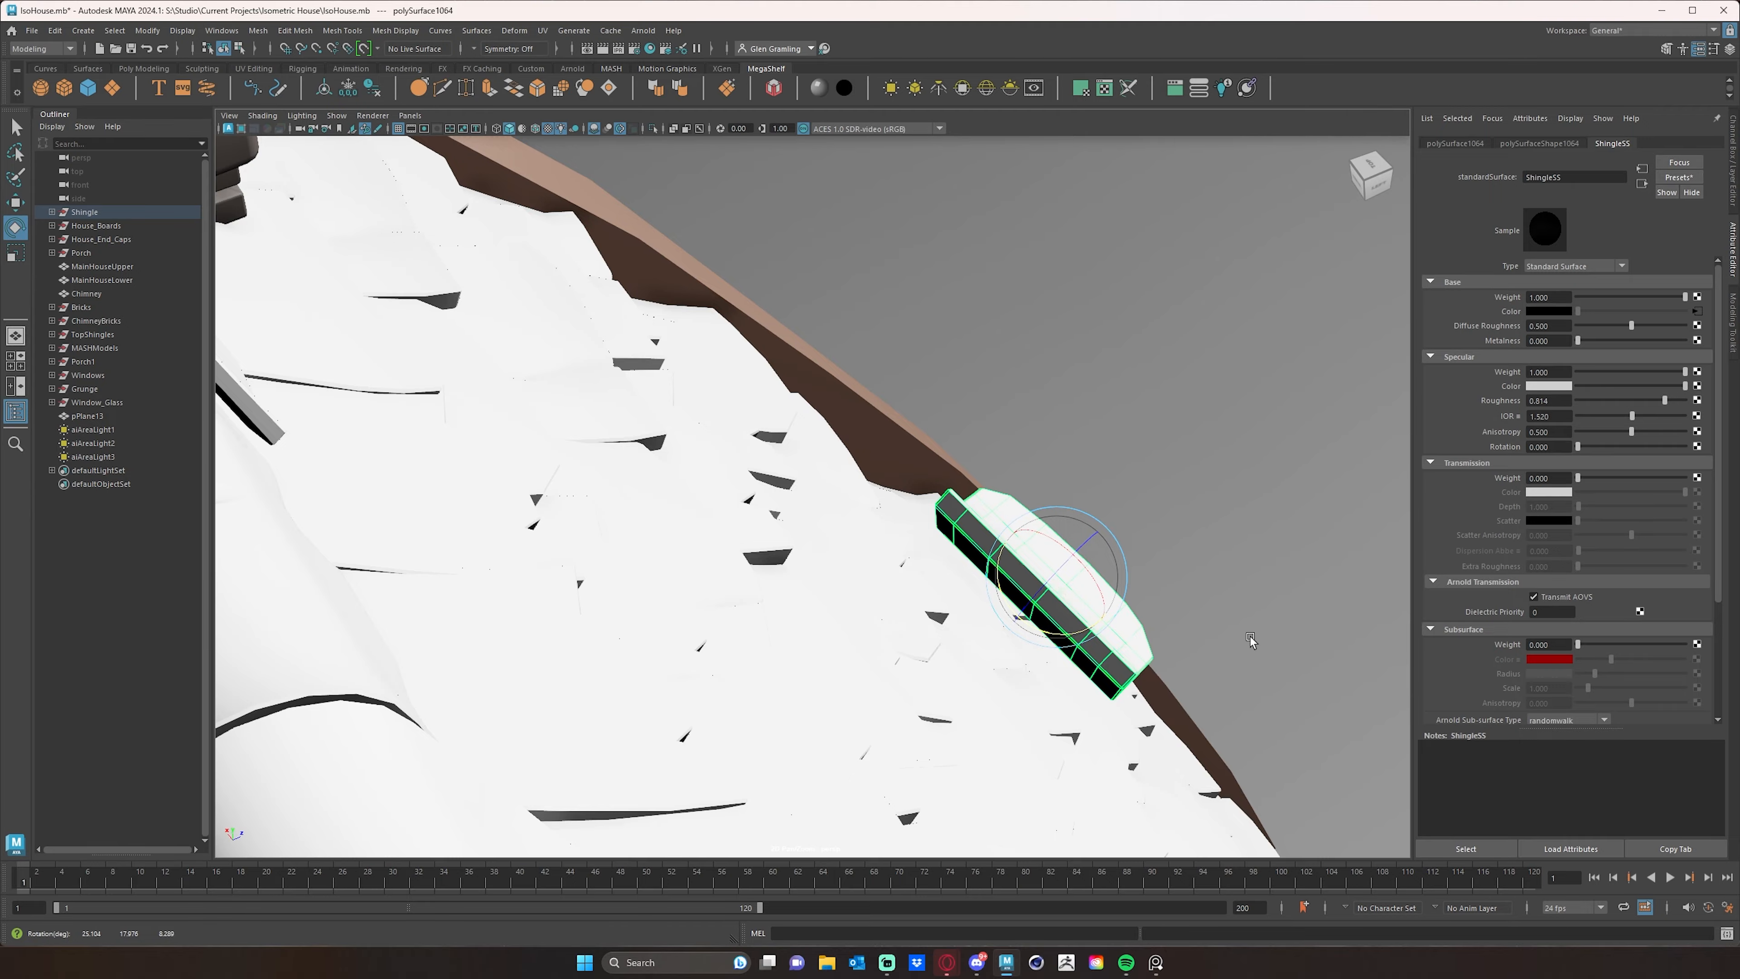
# - Clear the selection and render the whole house in the Arnold viewport to check the loose shingle's color
pyautogui.keyDown('alt'); pyautogui.moveTo(1086, 625); pyautogui.dragTo(541, 561, button='right'); pyautogui.keyUp('alt')
pyautogui.keyDown('alt'); pyautogui.moveTo(541, 561); pyautogui.dragTo(743, 575); pyautogui.keyUp('alt')
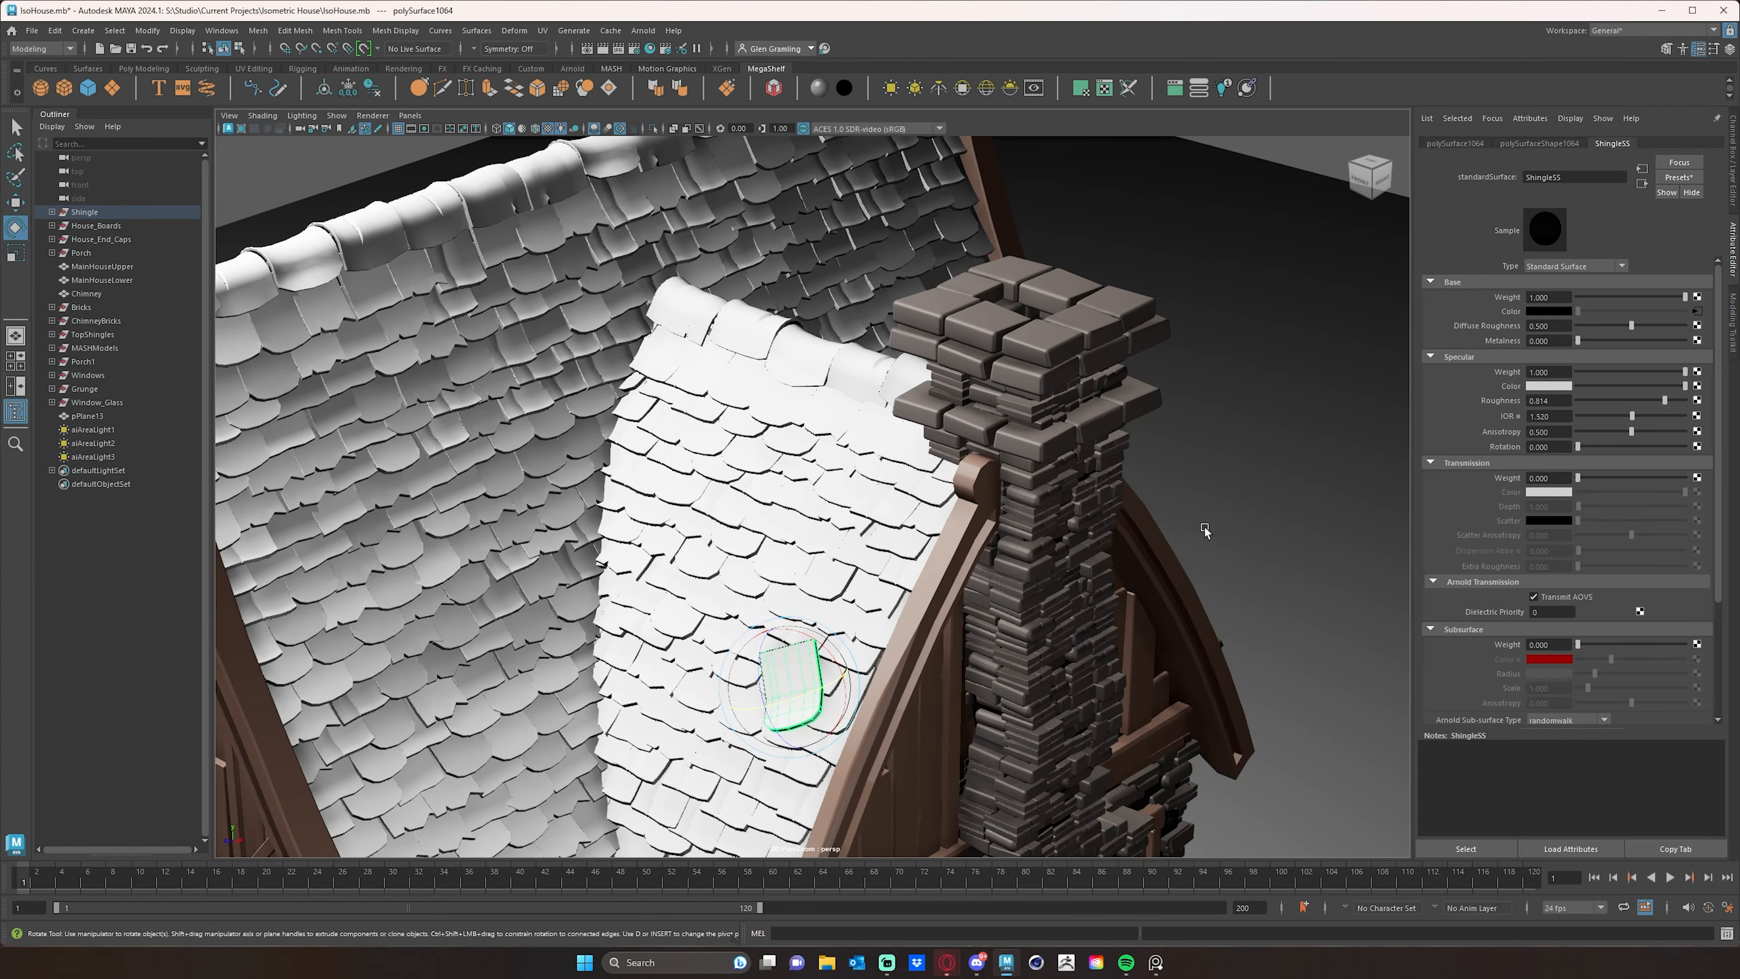
pyautogui.click(1223, 498)
pyautogui.keyDown('alt'); pyautogui.moveTo(1197, 603); pyautogui.dragTo(1262, 580); pyautogui.keyUp('alt')
pyautogui.keyDown('alt'); pyautogui.moveTo(1263, 578); pyautogui.dragTo(880, 575, button='right'); pyautogui.keyUp('alt')
pyautogui.keyDown('alt'); pyautogui.moveTo(879, 575); pyautogui.dragTo(853, 590); pyautogui.keyUp('alt')
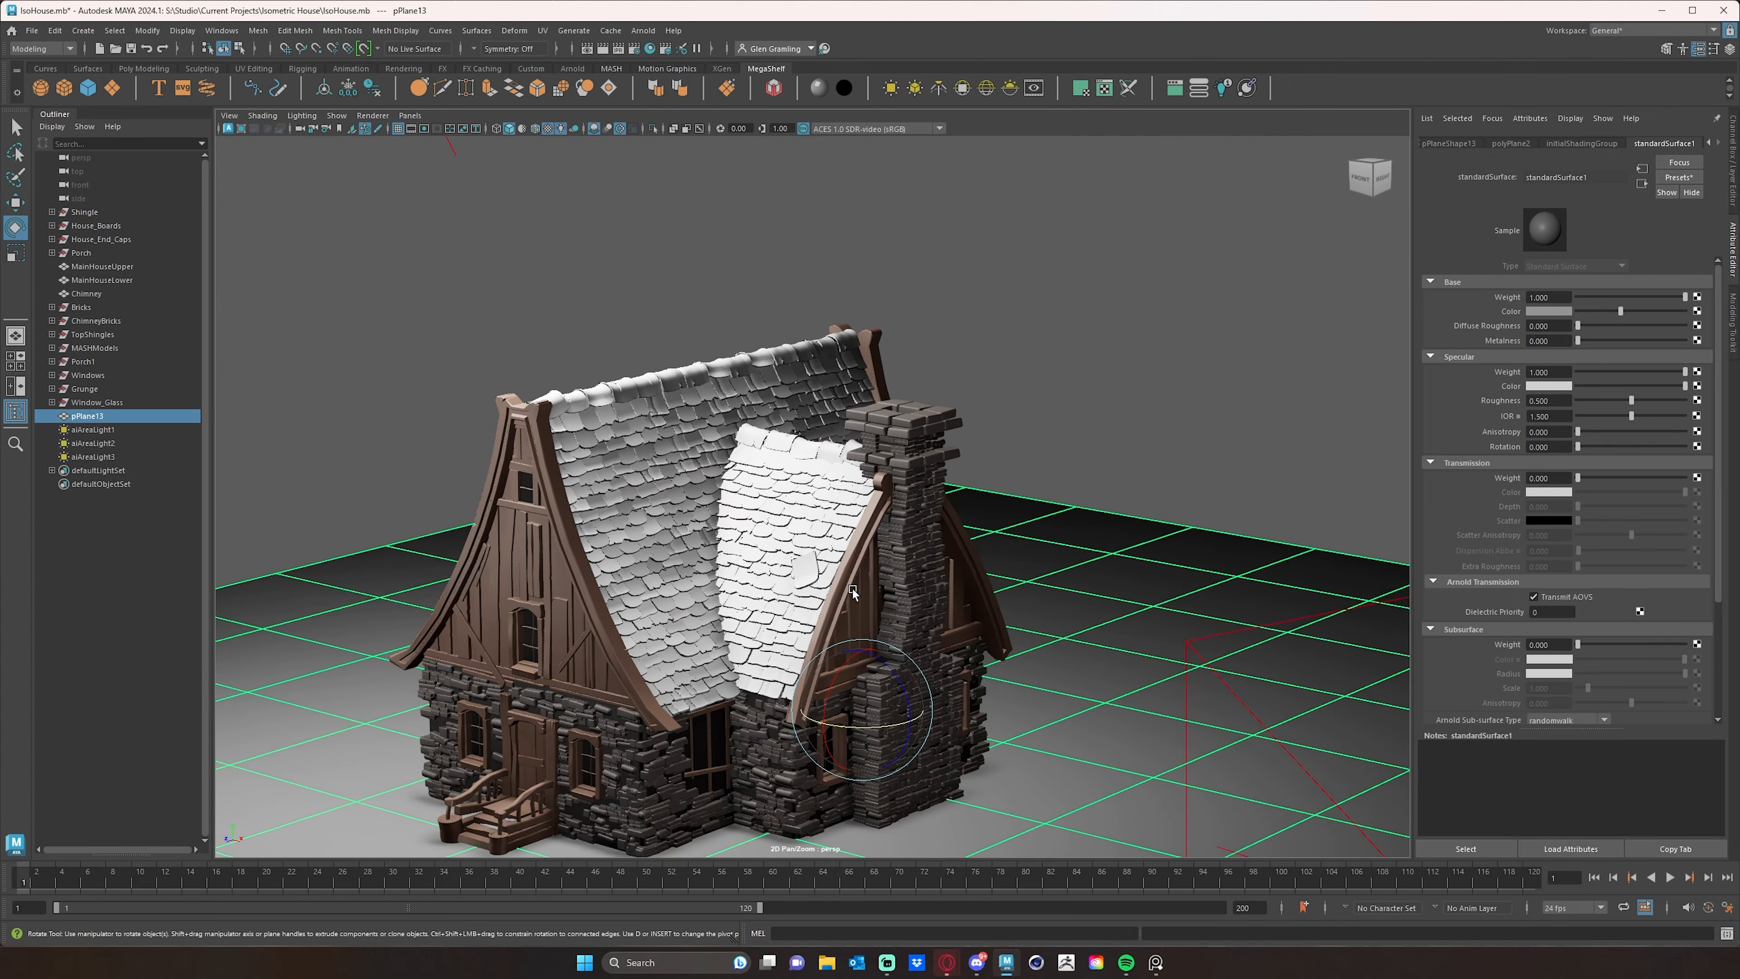
pyautogui.click(1082, 407)
pyautogui.keyDown('alt'); pyautogui.moveTo(980, 419); pyautogui.dragTo(987, 435); pyautogui.keyUp('alt')
pyautogui.keyDown('alt'); pyautogui.moveTo(890, 439); pyautogui.dragTo(935, 437, button='right'); pyautogui.keyUp('alt')
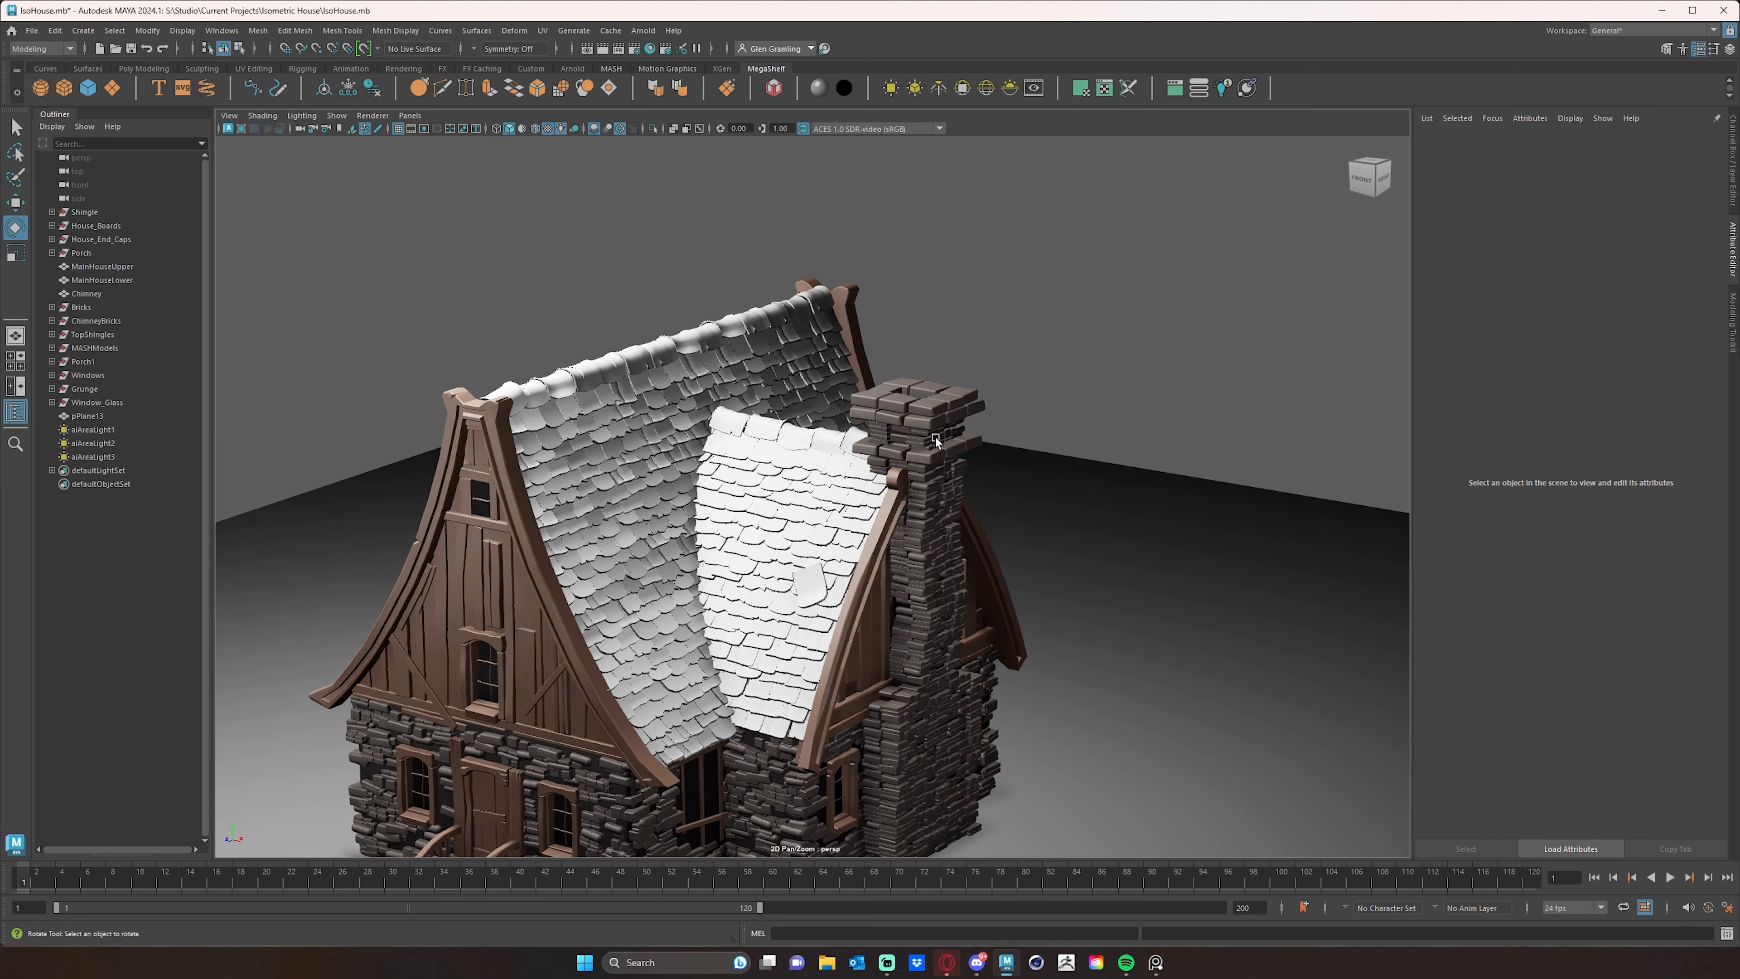
pyautogui.keyDown('alt'); pyautogui.moveTo(883, 507); pyautogui.dragTo(939, 436, button='middle'); pyautogui.keyUp('alt')
pyautogui.keyDown('alt'); pyautogui.moveTo(923, 520); pyautogui.dragTo(959, 445, button='right'); pyautogui.keyUp('alt')
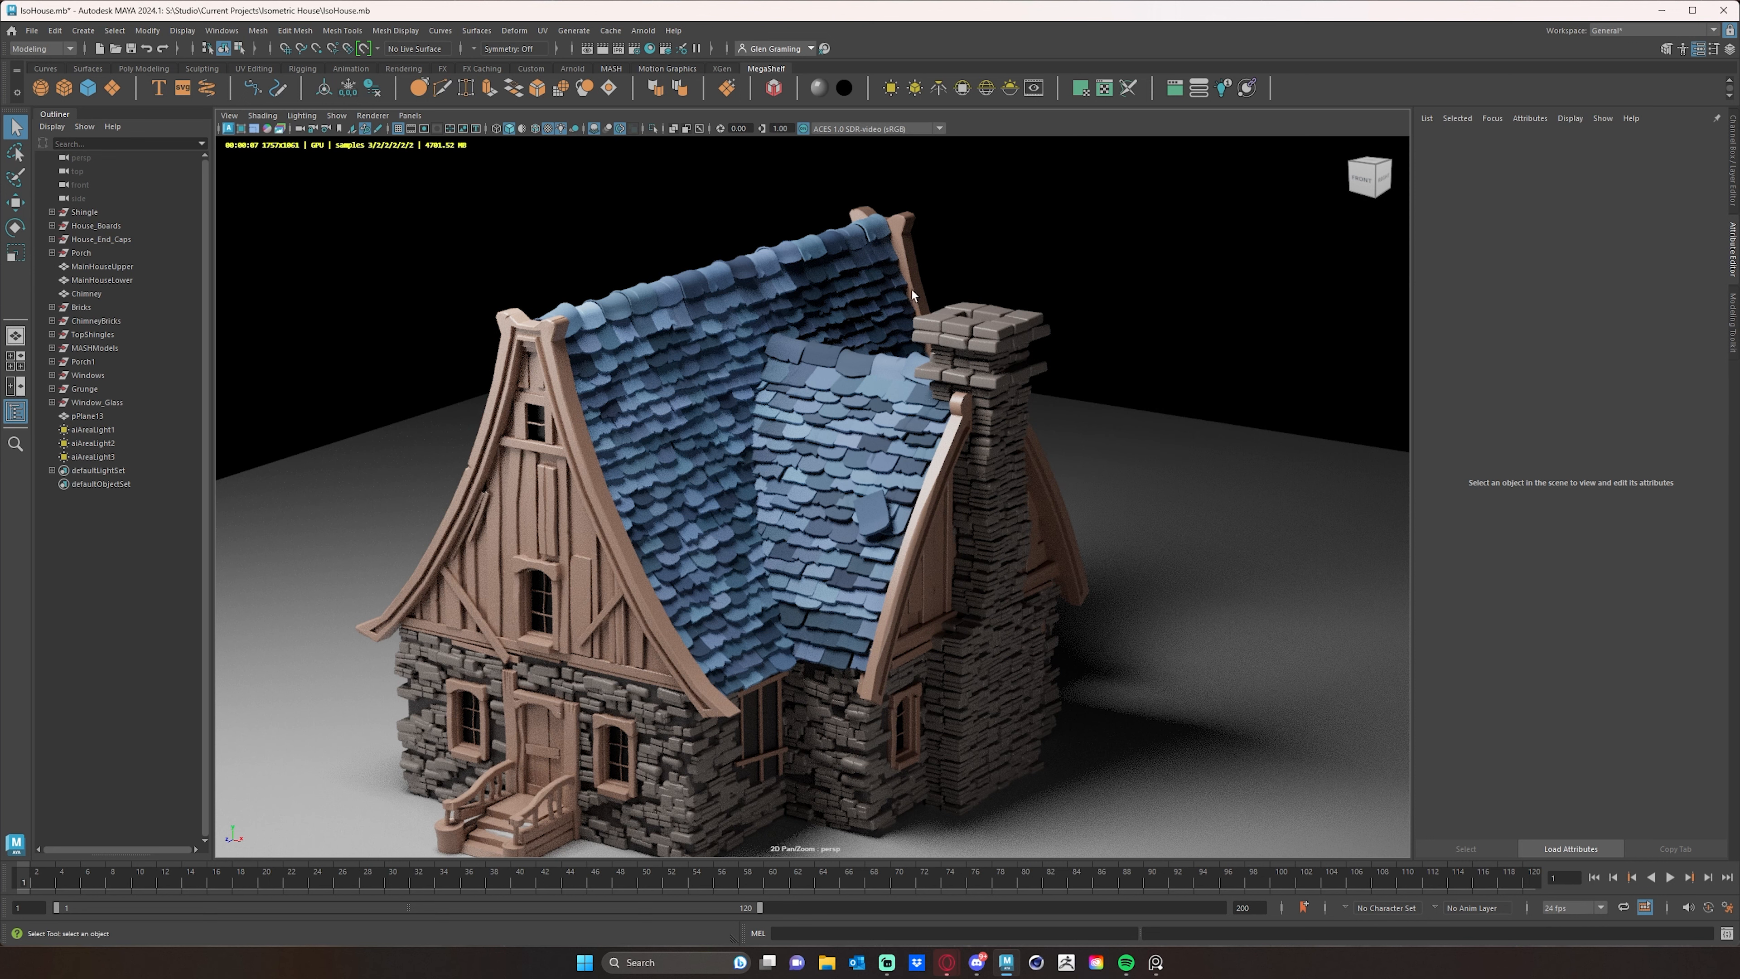
# - Stop the viewport render and select five scattered shingles on the main roof slope beside the small gabled roof
pyautogui.keyDown('alt'); pyautogui.moveTo(760, 507); pyautogui.dragTo(853, 459, button='middle'); pyautogui.keyUp('alt')
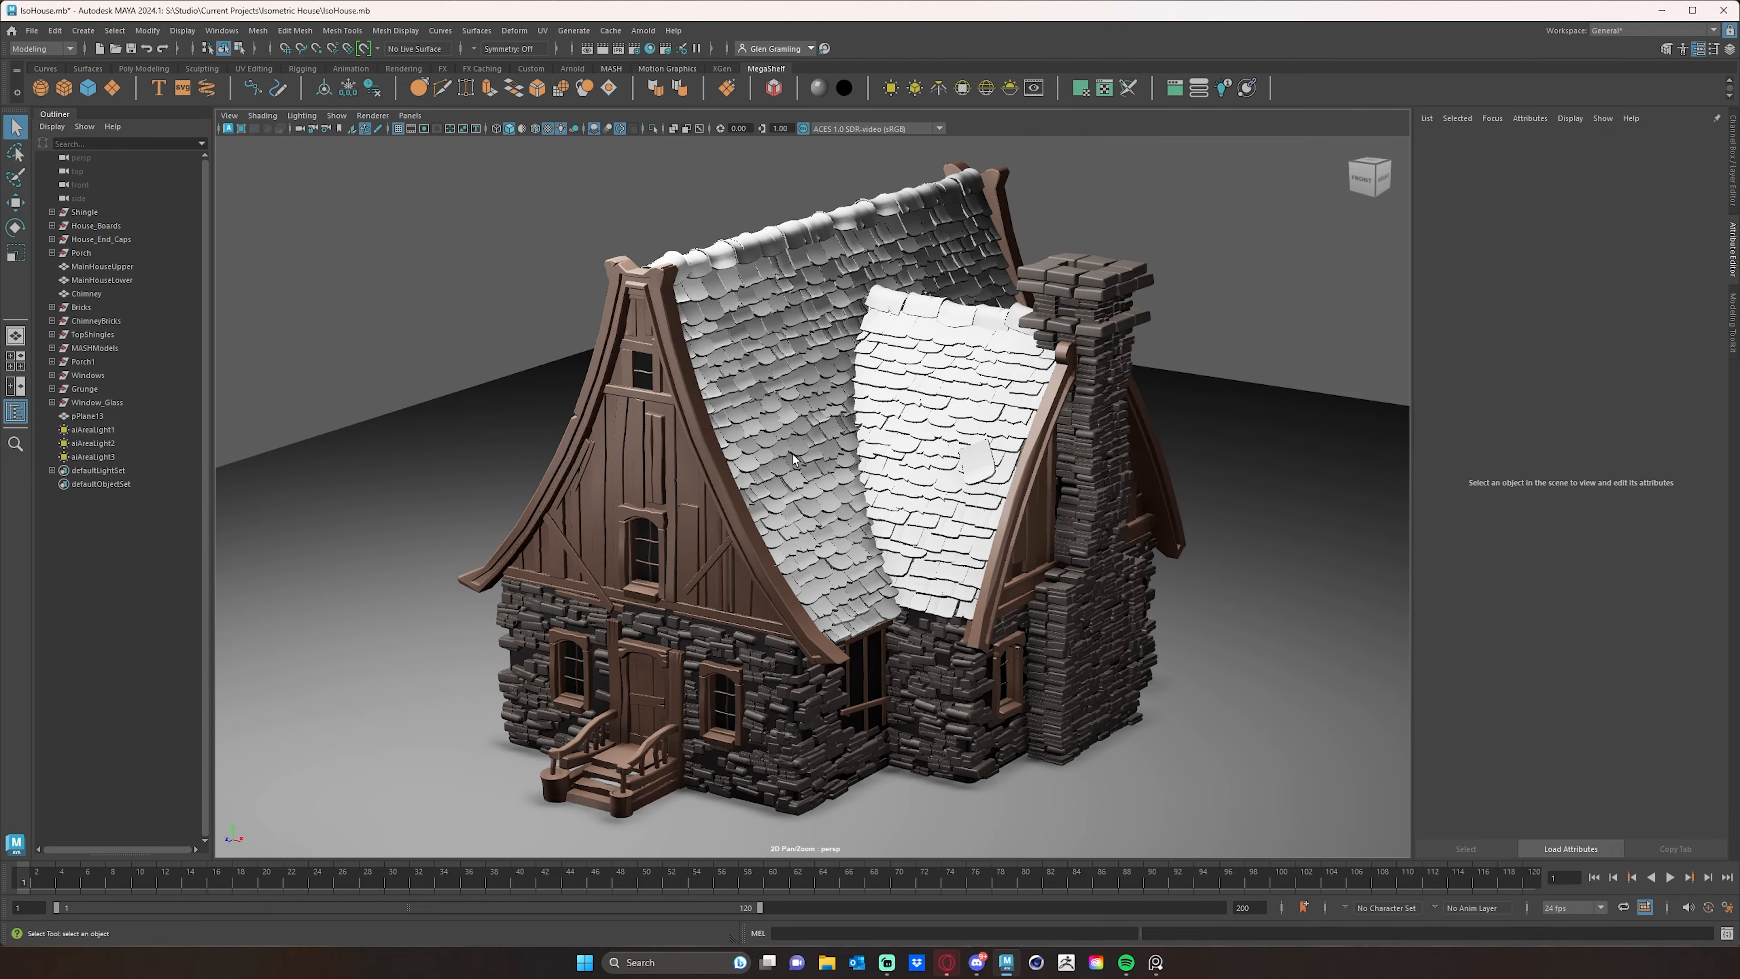
pyautogui.keyDown('alt'); pyautogui.moveTo(883, 404); pyautogui.dragTo(789, 453); pyautogui.keyUp('alt')
pyautogui.keyDown('alt'); pyautogui.moveTo(790, 454); pyautogui.dragTo(785, 547, button='right'); pyautogui.keyUp('alt')
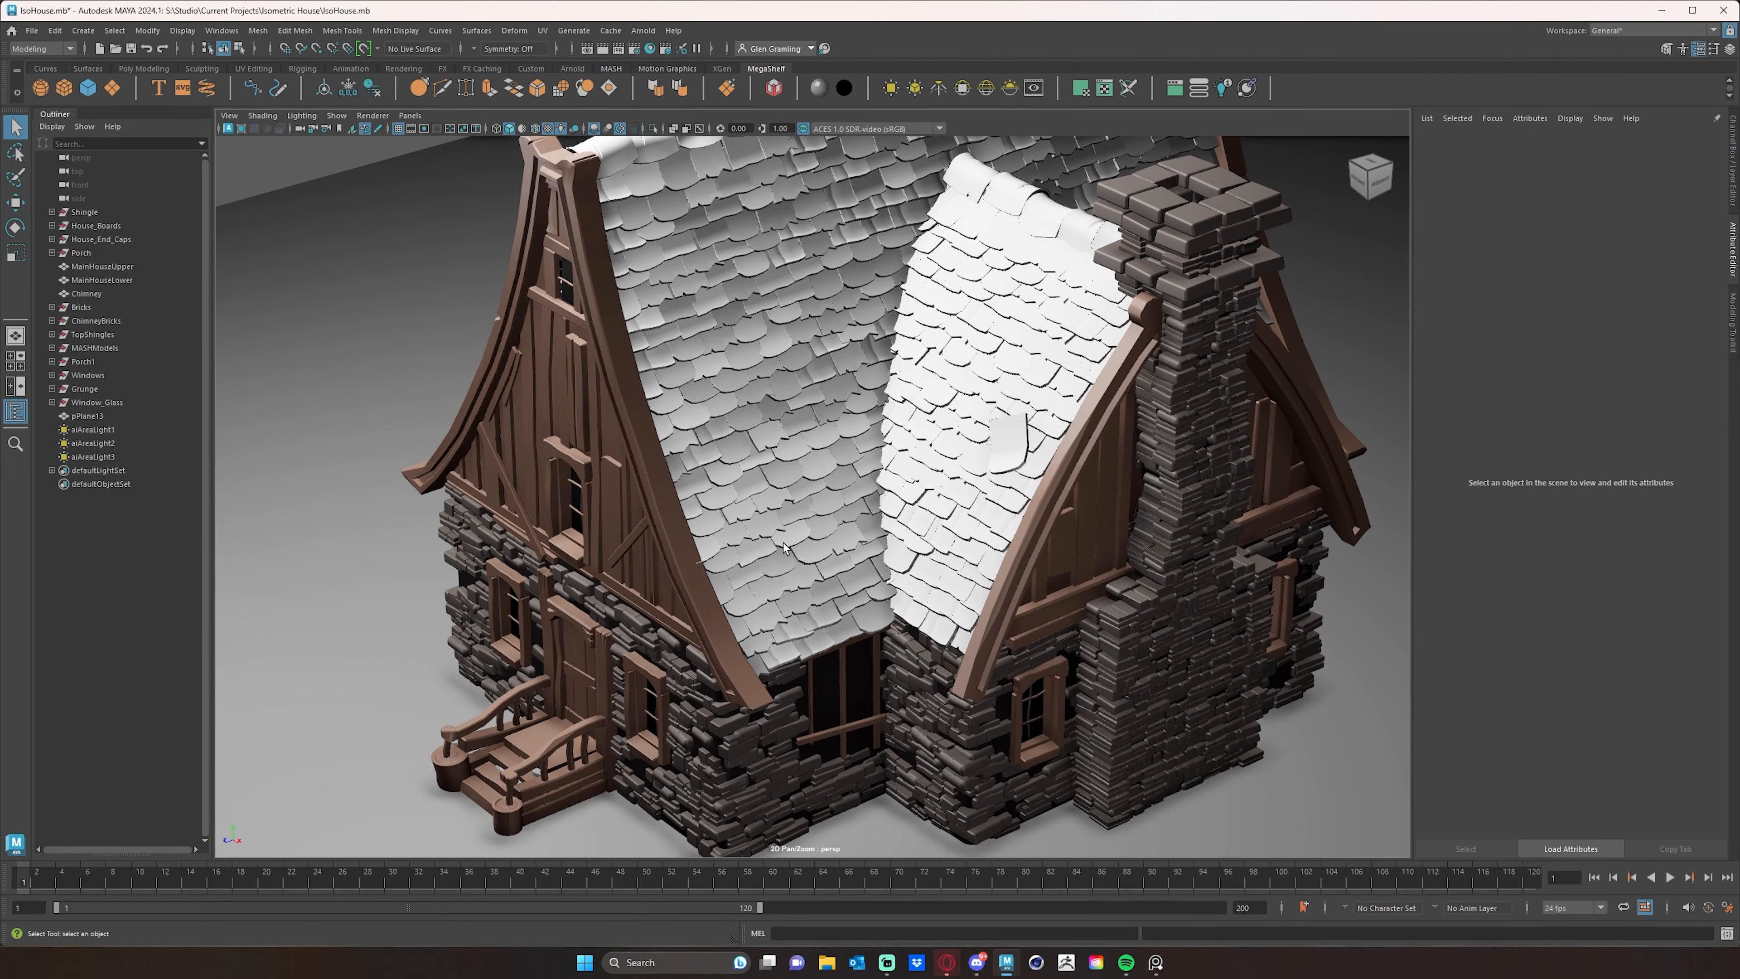
pyautogui.click(793, 539)
pyautogui.keyDown('shift'); pyautogui.click(851, 426); pyautogui.keyUp('shift')
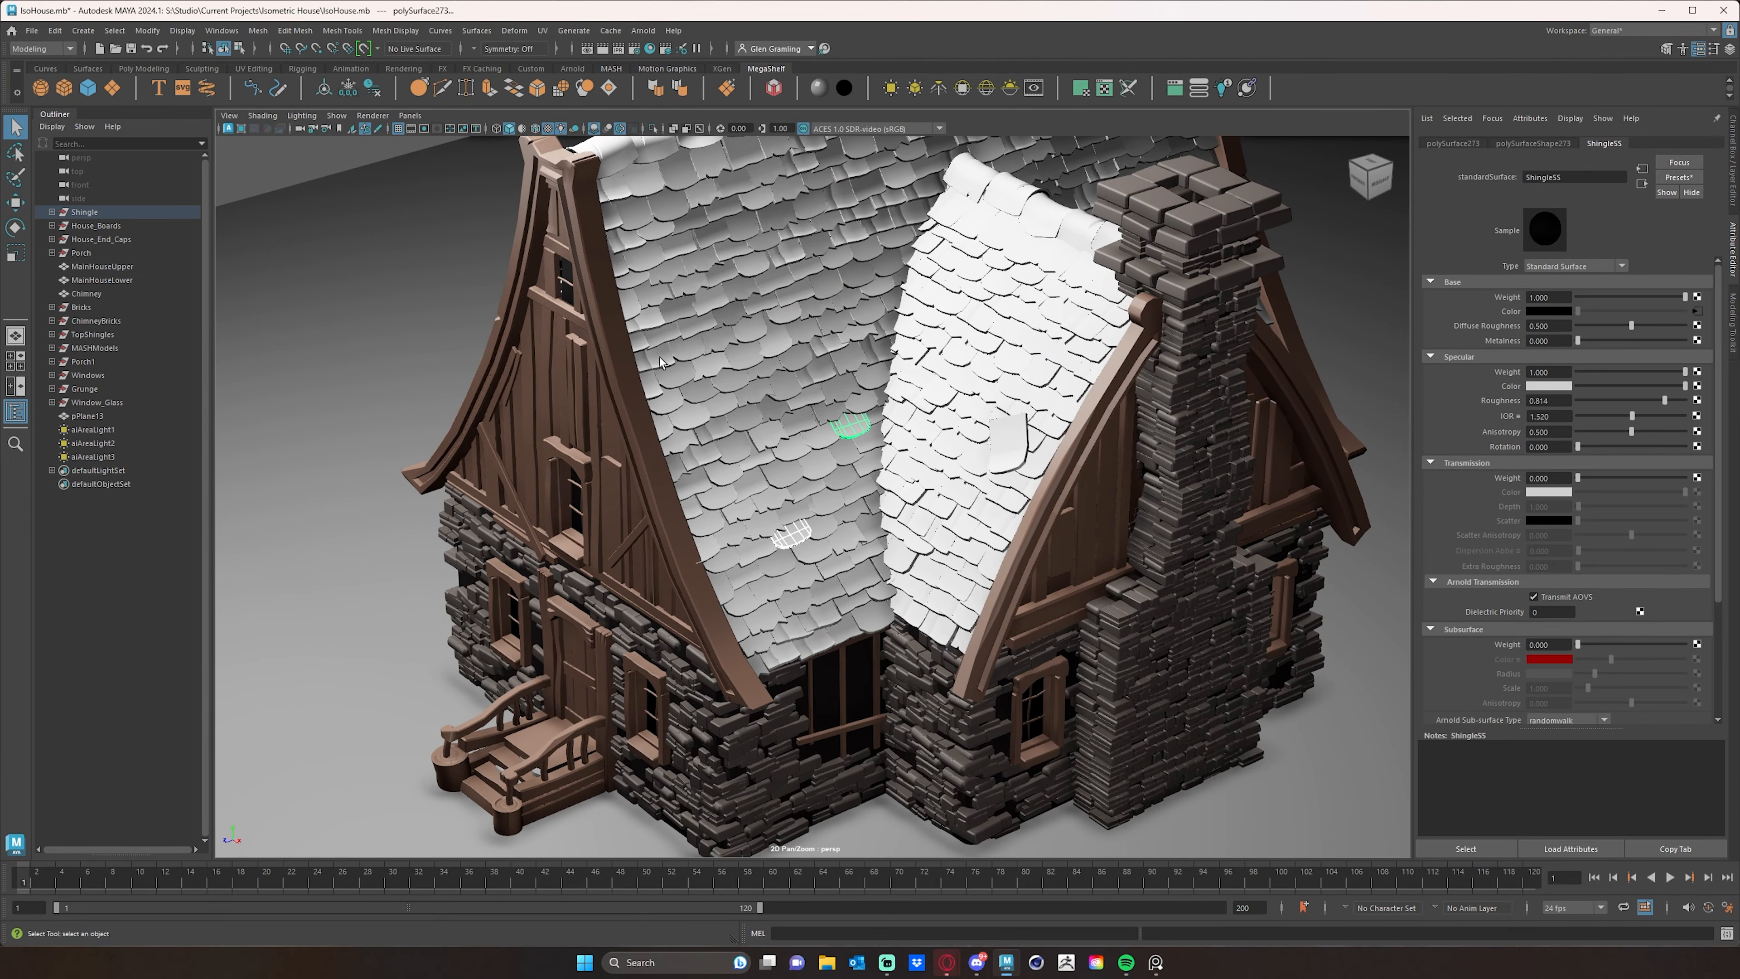
pyautogui.keyDown('shift'); pyautogui.click(714, 346); pyautogui.keyUp('shift')
pyautogui.keyDown('shift'); pyautogui.click(878, 165); pyautogui.keyUp('shift')
pyautogui.keyDown('shift'); pyautogui.click(751, 207); pyautogui.keyUp('shift')
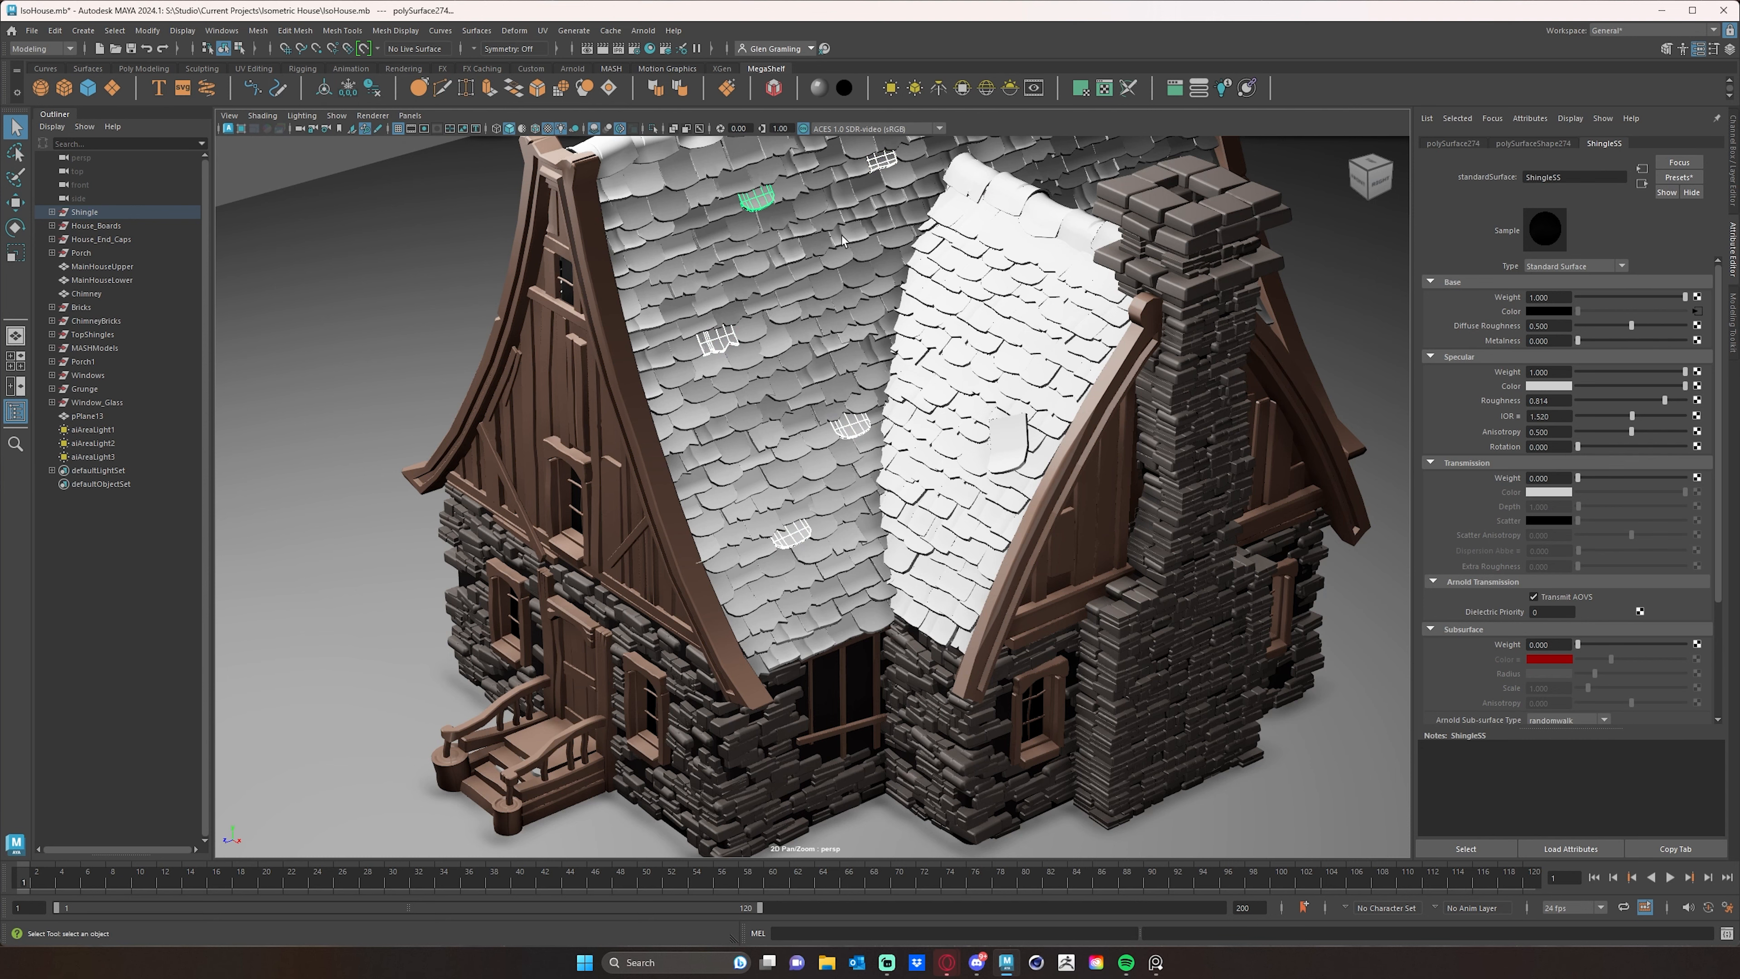
# - Add one ridge shingle and two shingles on the main slope behind the chimney to the selection
pyautogui.keyDown('alt'); pyautogui.moveTo(1051, 333); pyautogui.dragTo(1092, 223); pyautogui.keyUp('alt')
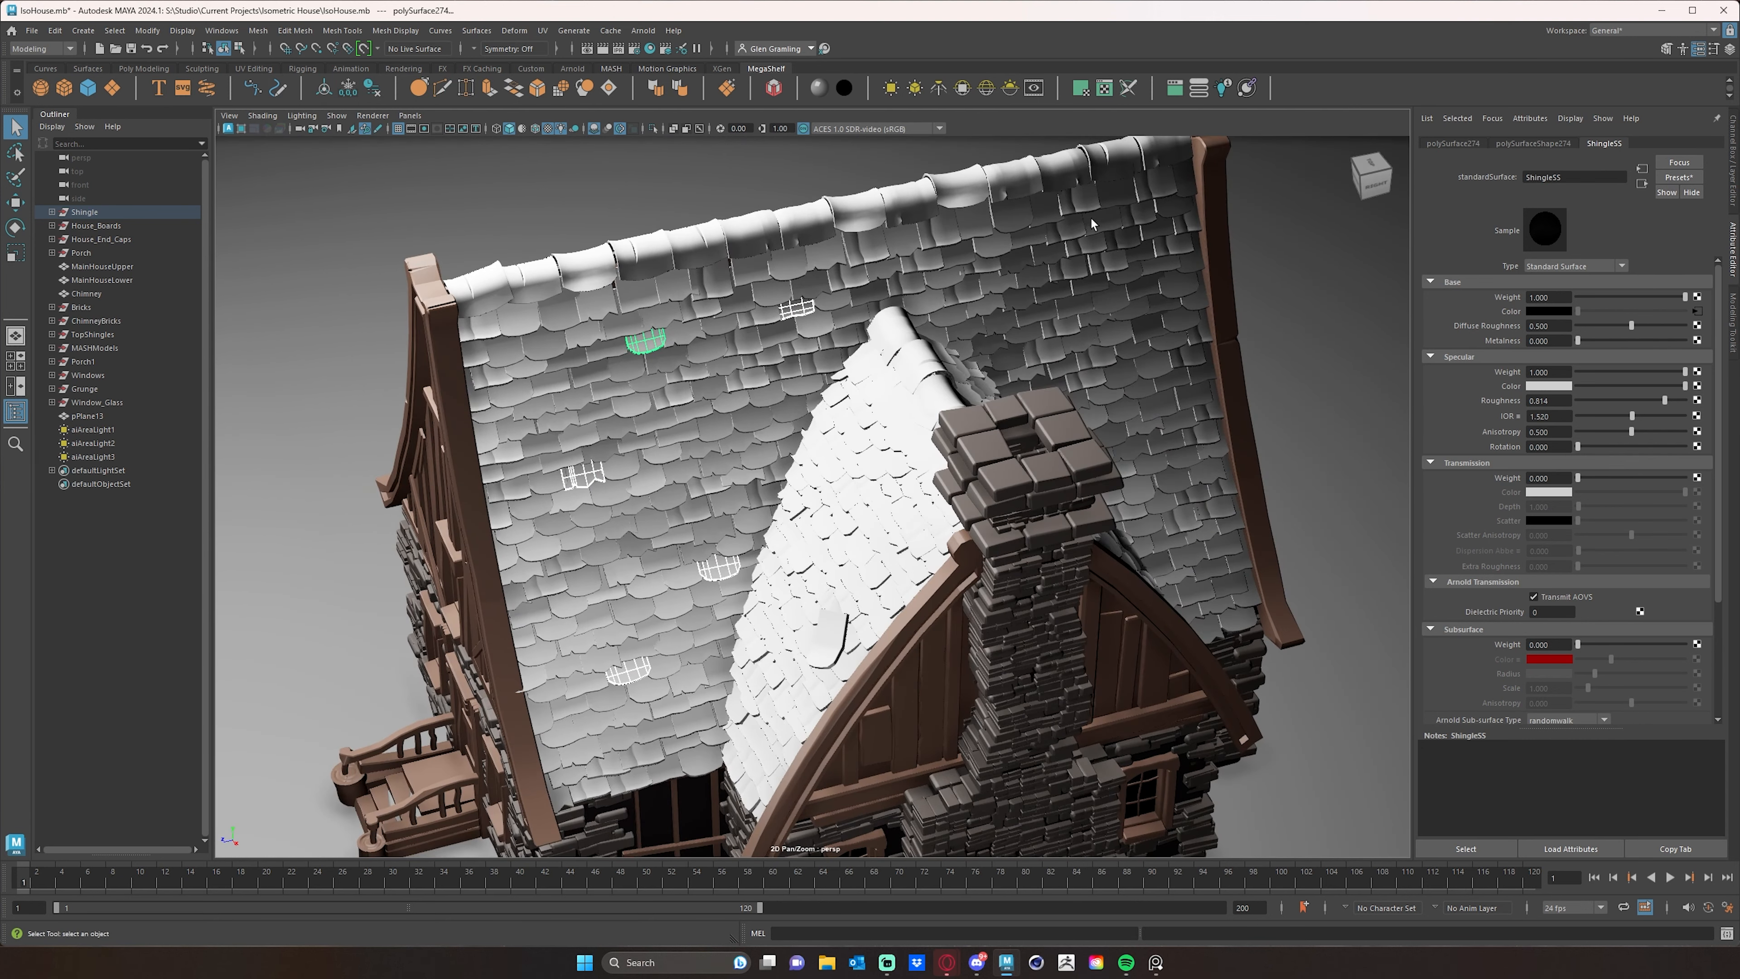
pyautogui.keyDown('shift'); pyautogui.click(1061, 168); pyautogui.keyUp('shift')
pyautogui.keyDown('shift'); pyautogui.click(1067, 325); pyautogui.keyUp('shift')
pyautogui.keyDown('shift'); pyautogui.click(1225, 496); pyautogui.keyUp('shift')
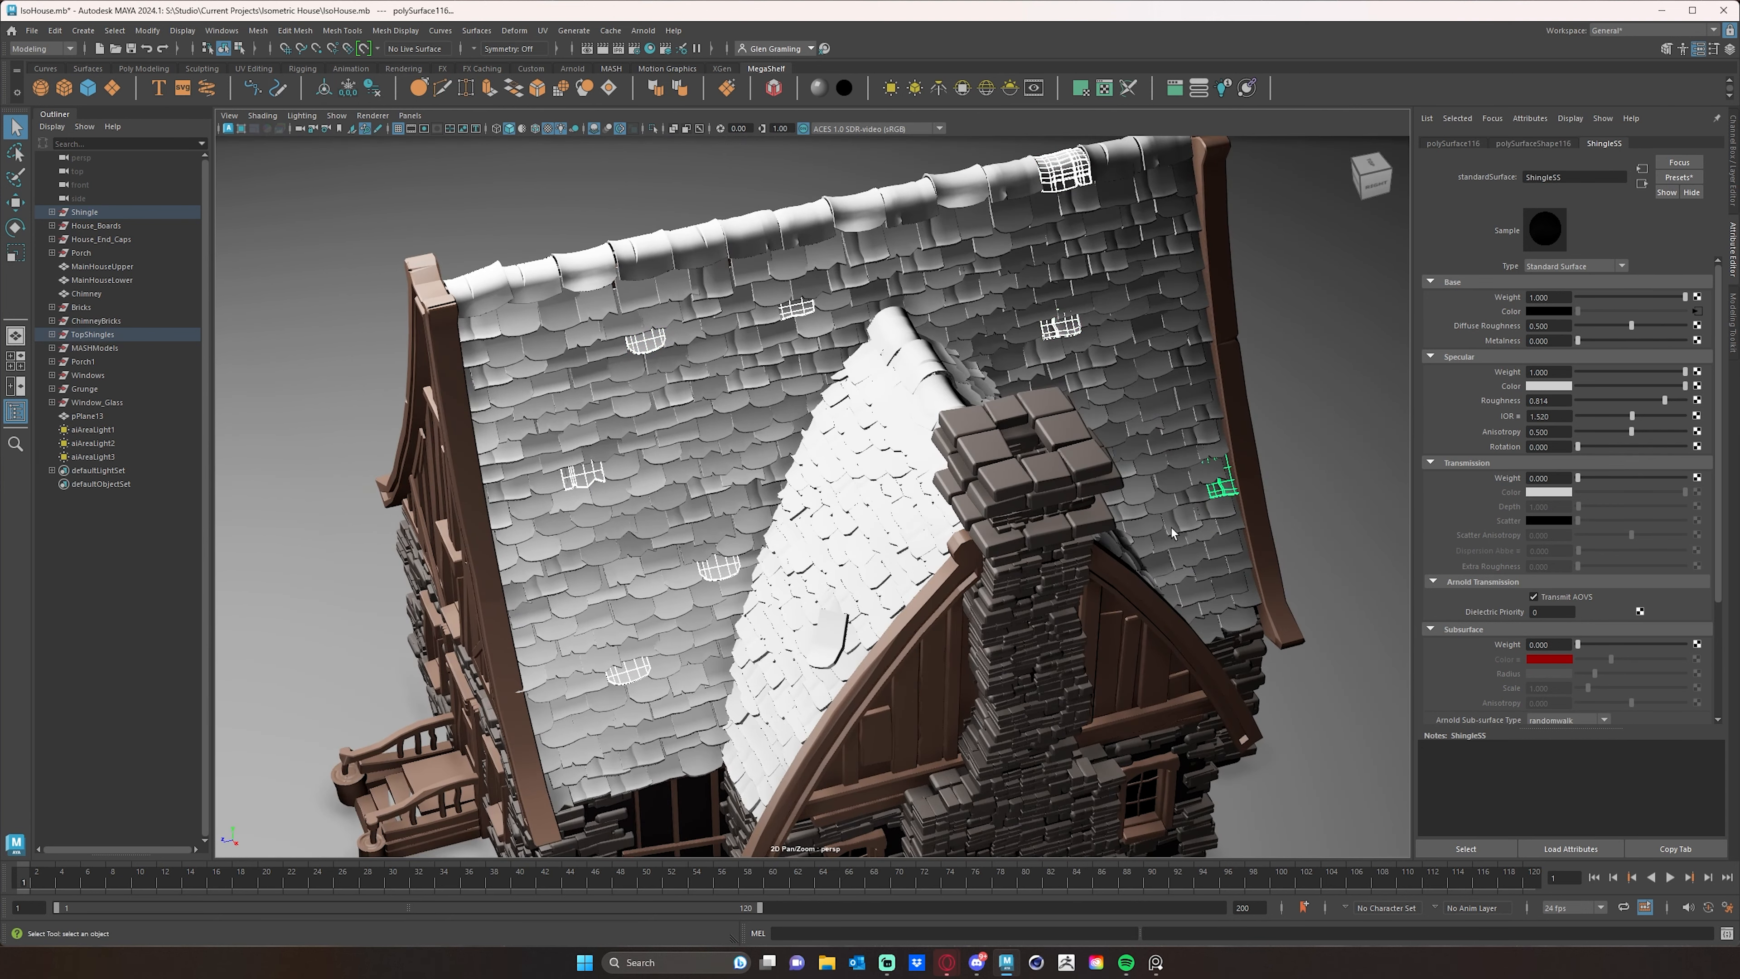
# - Add three scattered shingles on the small gabled roof's slope to the selection
pyautogui.keyDown('shift'); pyautogui.click(894, 567); pyautogui.keyUp('shift')
pyautogui.keyDown('alt'); pyautogui.moveTo(801, 597); pyautogui.dragTo(933, 547); pyautogui.keyUp('alt')
pyautogui.keyDown('shift'); pyautogui.click(938, 643); pyautogui.keyUp('shift')
pyautogui.keyDown('shift'); pyautogui.click(813, 453); pyautogui.keyUp('shift')
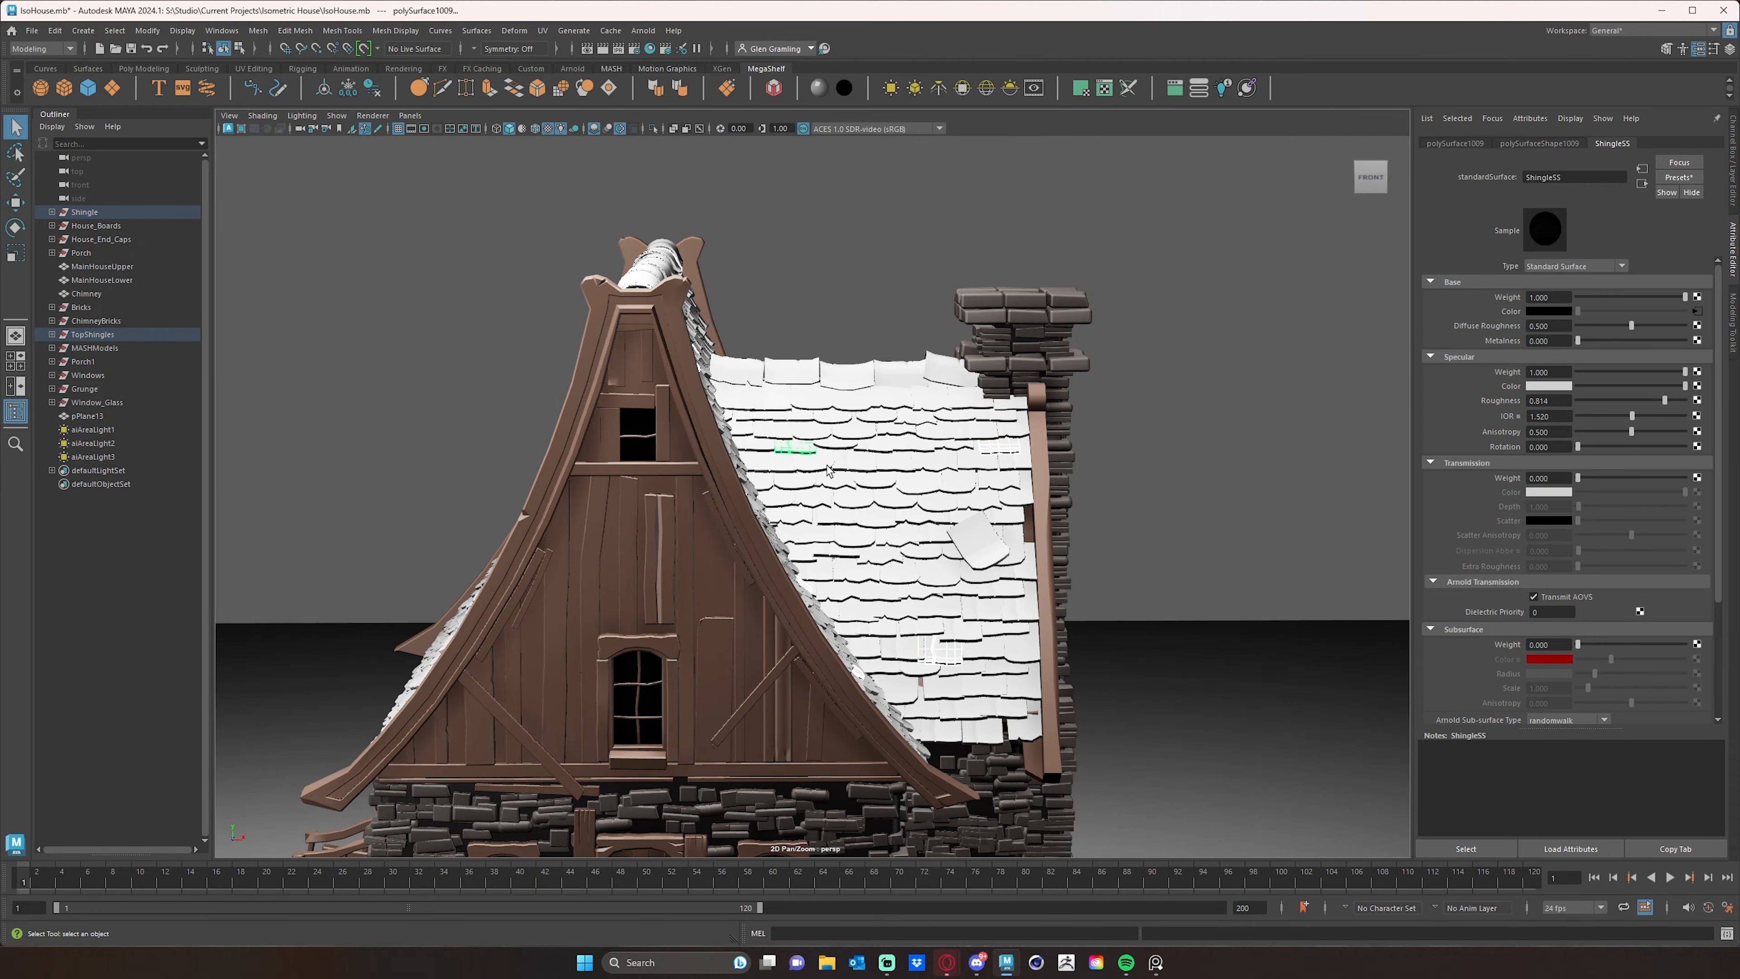
# - Extend the selection with scattered shingles across the main roof's opposite slope
pyautogui.keyDown('alt'); pyautogui.moveTo(829, 471); pyautogui.dragTo(941, 557); pyautogui.keyUp('alt')
pyautogui.keyDown('shift'); pyautogui.click(834, 494); pyautogui.keyUp('shift')
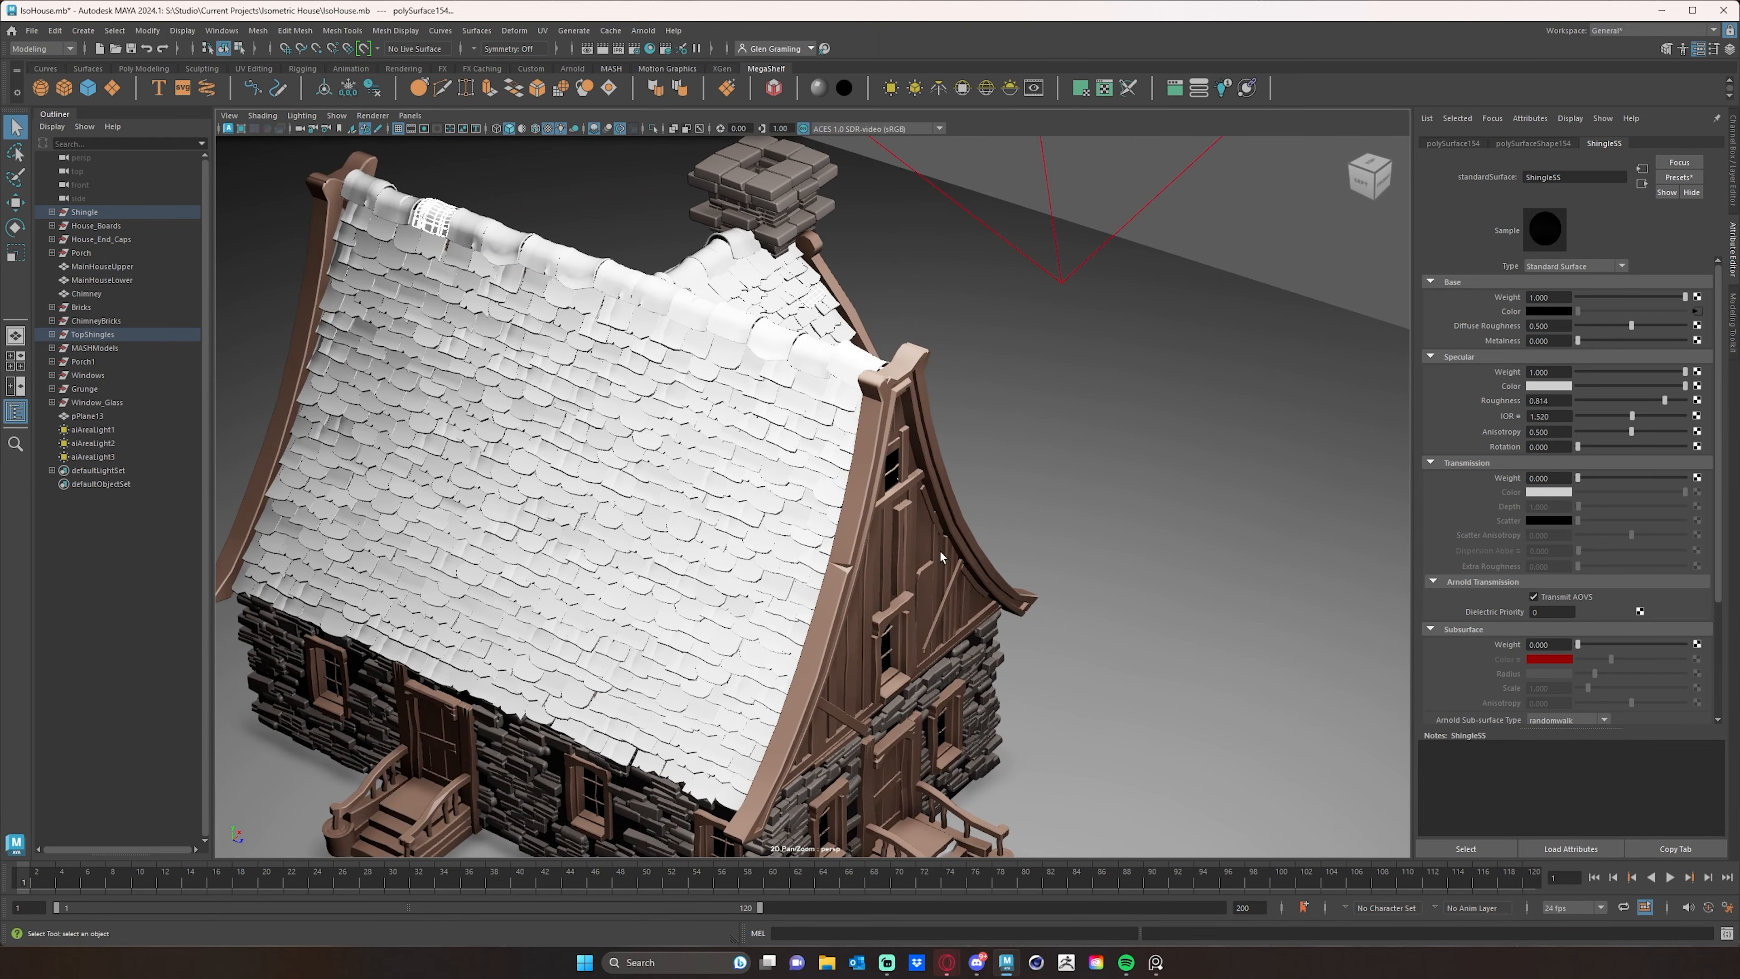
pyautogui.keyDown('shift'); pyautogui.click(781, 552); pyautogui.keyUp('shift')
pyautogui.keyDown('shift'); pyautogui.click(624, 696); pyautogui.keyUp('shift')
pyautogui.keyDown('shift'); pyautogui.click(576, 487); pyautogui.keyUp('shift')
pyautogui.keyDown('shift'); pyautogui.click(688, 382); pyautogui.keyUp('shift')
pyautogui.keyDown('shift'); pyautogui.click(365, 383); pyautogui.keyUp('shift')
pyautogui.keyDown('shift'); pyautogui.click(436, 617); pyautogui.keyUp('shift')
pyautogui.keyDown('shift'); pyautogui.click(304, 507); pyautogui.keyUp('shift')
pyautogui.keyDown('shift'); pyautogui.click(456, 453); pyautogui.keyUp('shift')
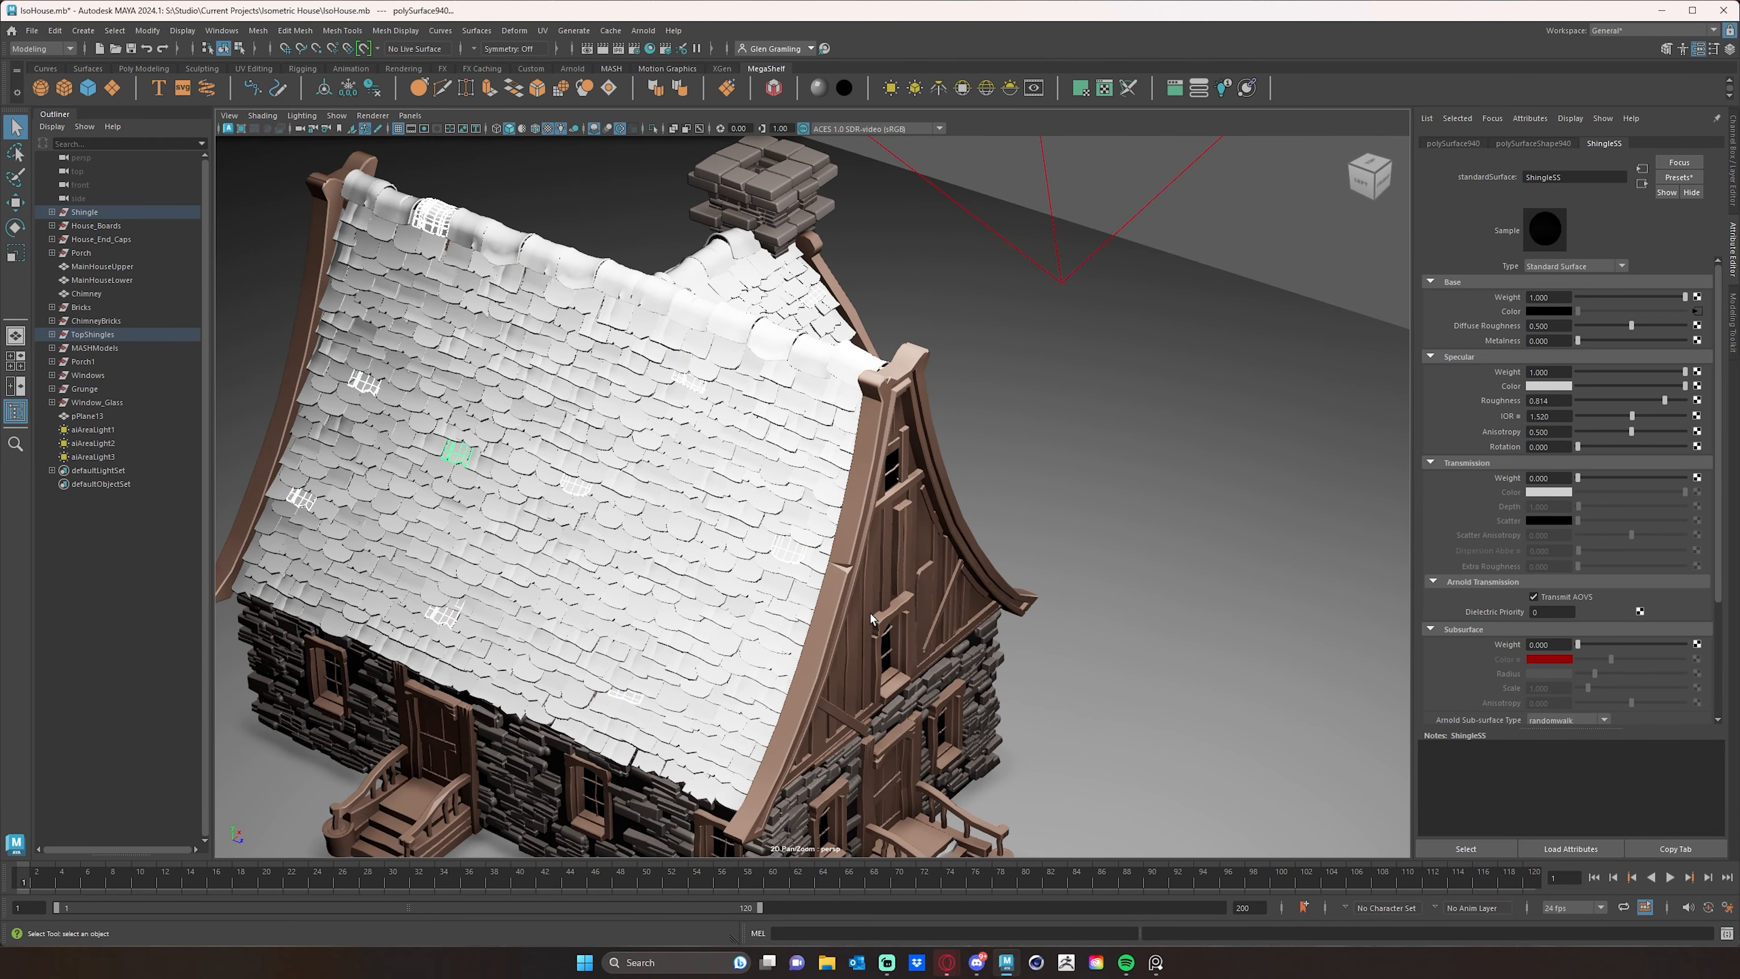
# - Add one more ridge shingle near the front gable and assign a new Standard Surface material to all selected shingles
pyautogui.keyDown('alt'); pyautogui.moveTo(870, 618); pyautogui.dragTo(629, 595); pyautogui.keyUp('alt')
pyautogui.keyDown('alt'); pyautogui.moveTo(1118, 588); pyautogui.dragTo(853, 582, button='middle'); pyautogui.keyUp('alt')
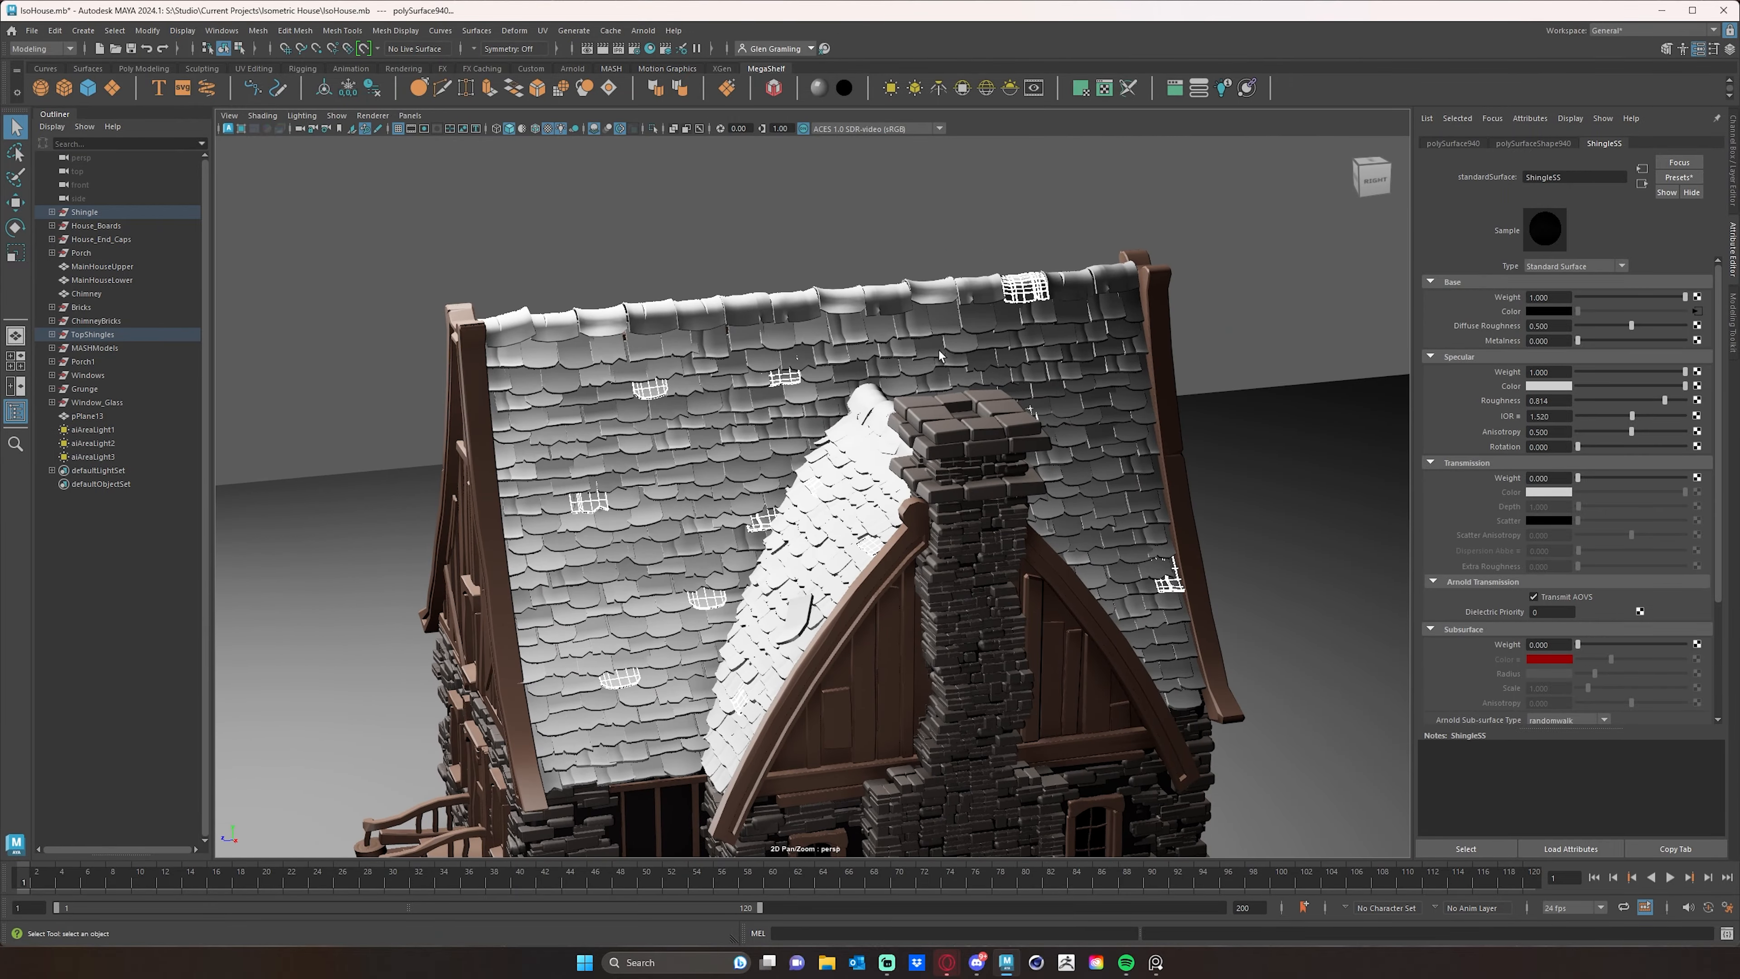
pyautogui.keyDown('shift'); pyautogui.click(714, 324); pyautogui.keyUp('shift')
pyautogui.moveTo(1077, 503)
pyautogui.keyDown('alt'); pyautogui.mouseDown()
pyautogui.moveTo(1108, 523)
pyautogui.moveTo(1084, 508)
pyautogui.mouseUp(); pyautogui.keyUp('alt')
pyautogui.keyDown('alt'); pyautogui.moveTo(593, 353); pyautogui.dragTo(695, 394, button='middle'); pyautogui.keyUp('alt')
pyautogui.scroll(3, 696, 395)
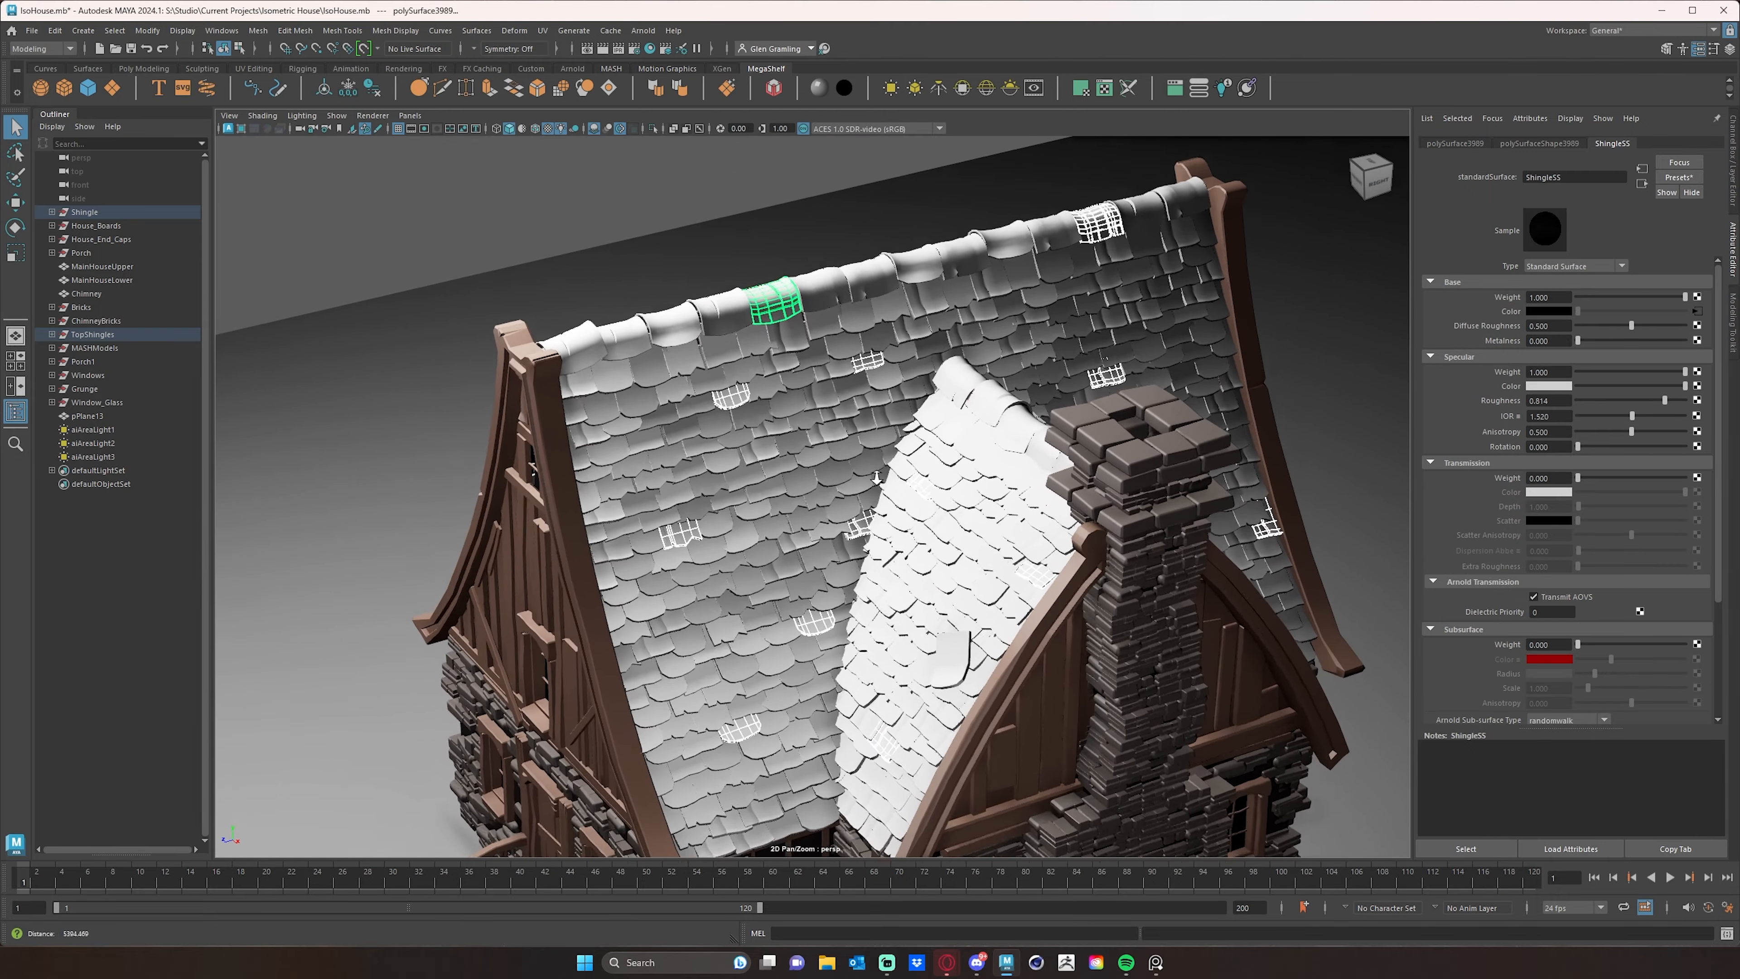
pyautogui.moveTo(720, 389); pyautogui.dragTo(852, 752, button='right')
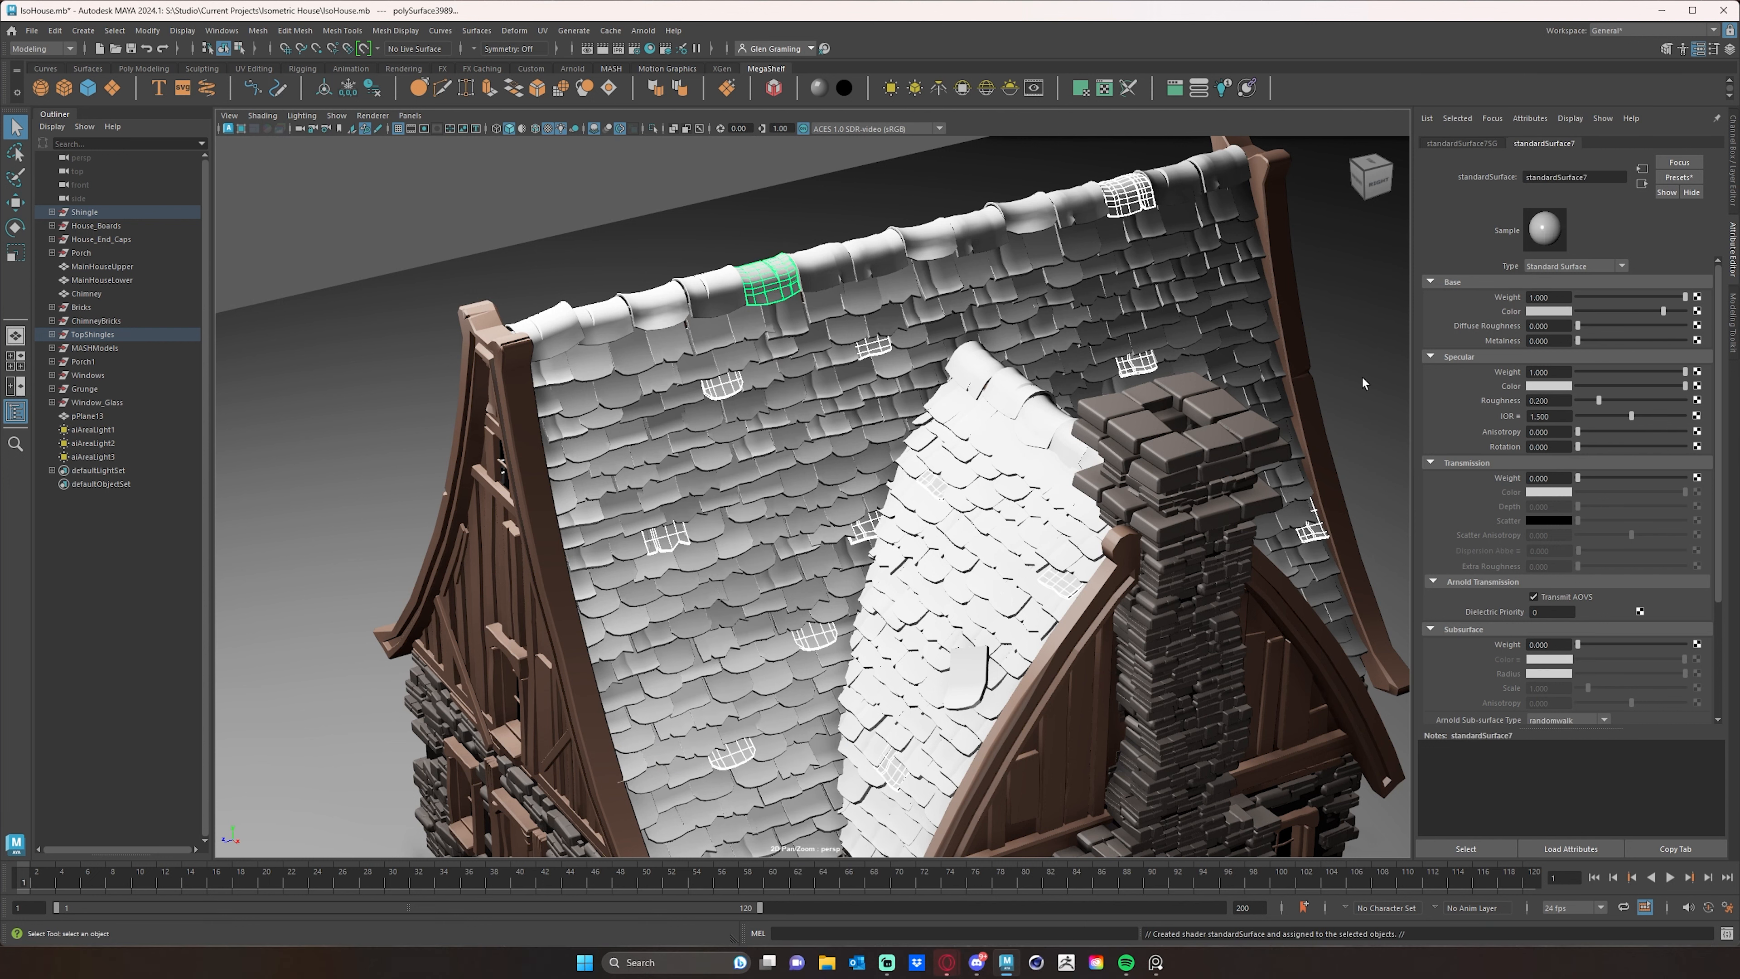
# - Apply the Clay preset to the new material, setting its subsurface weight to 0 and specular roughness to about 0.769
pyautogui.click(1679, 177)
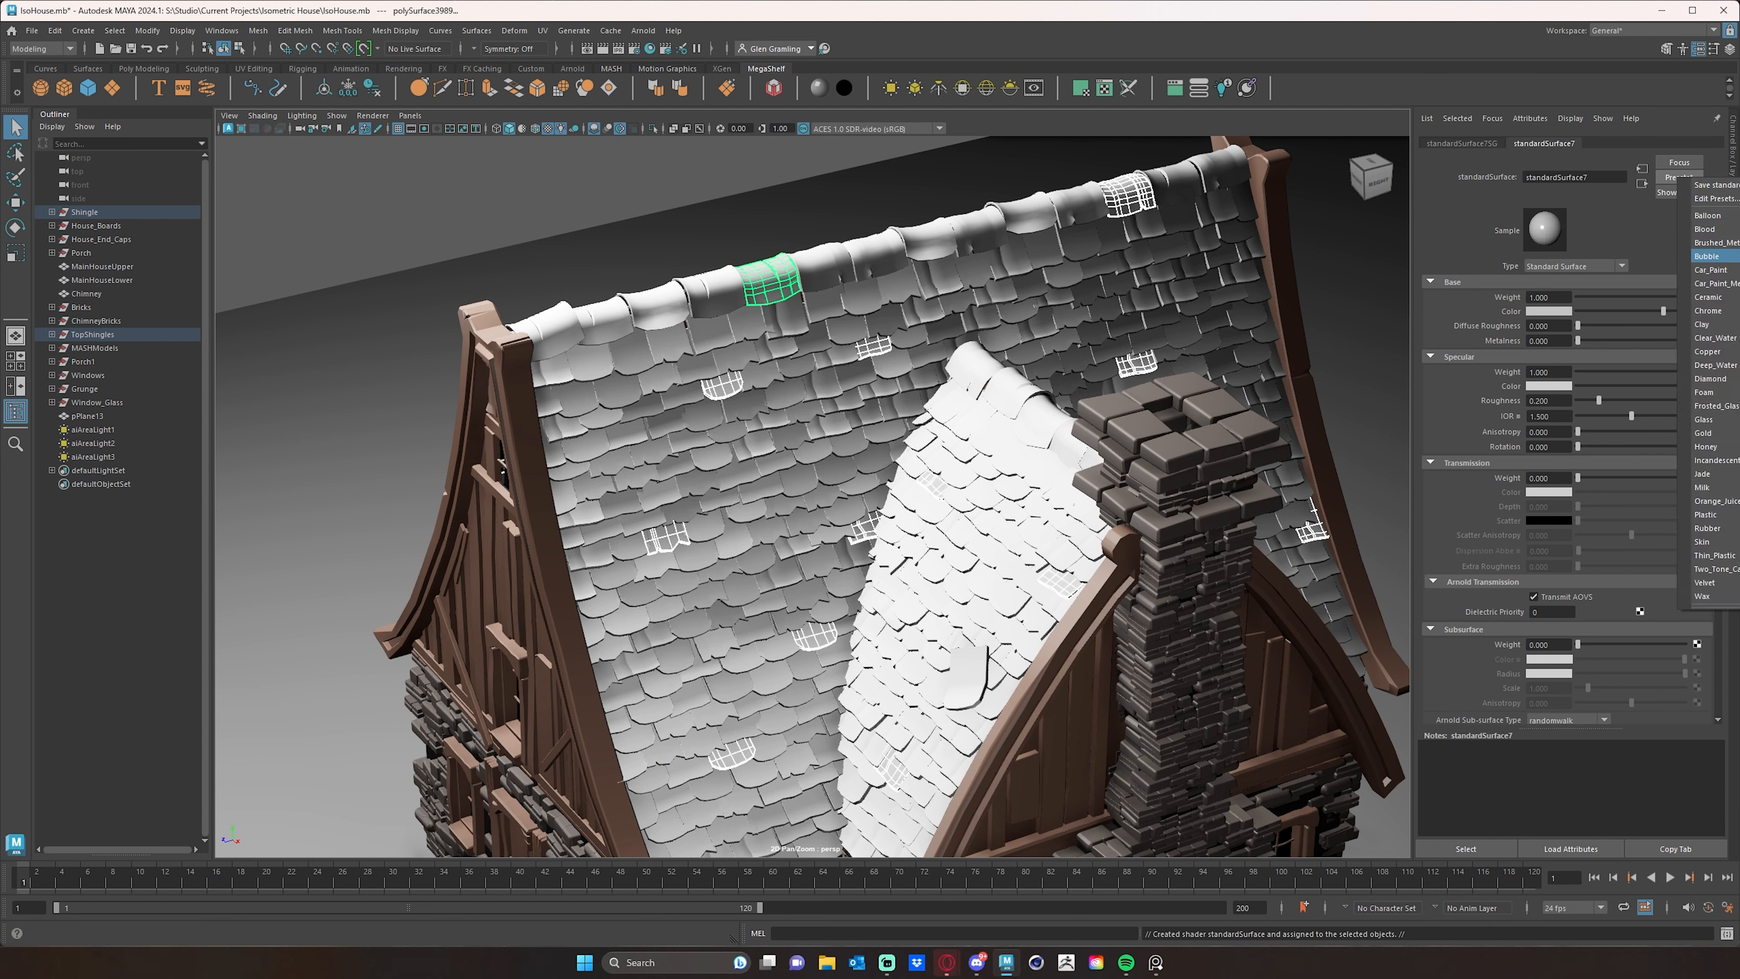
pyautogui.click(1704, 323)
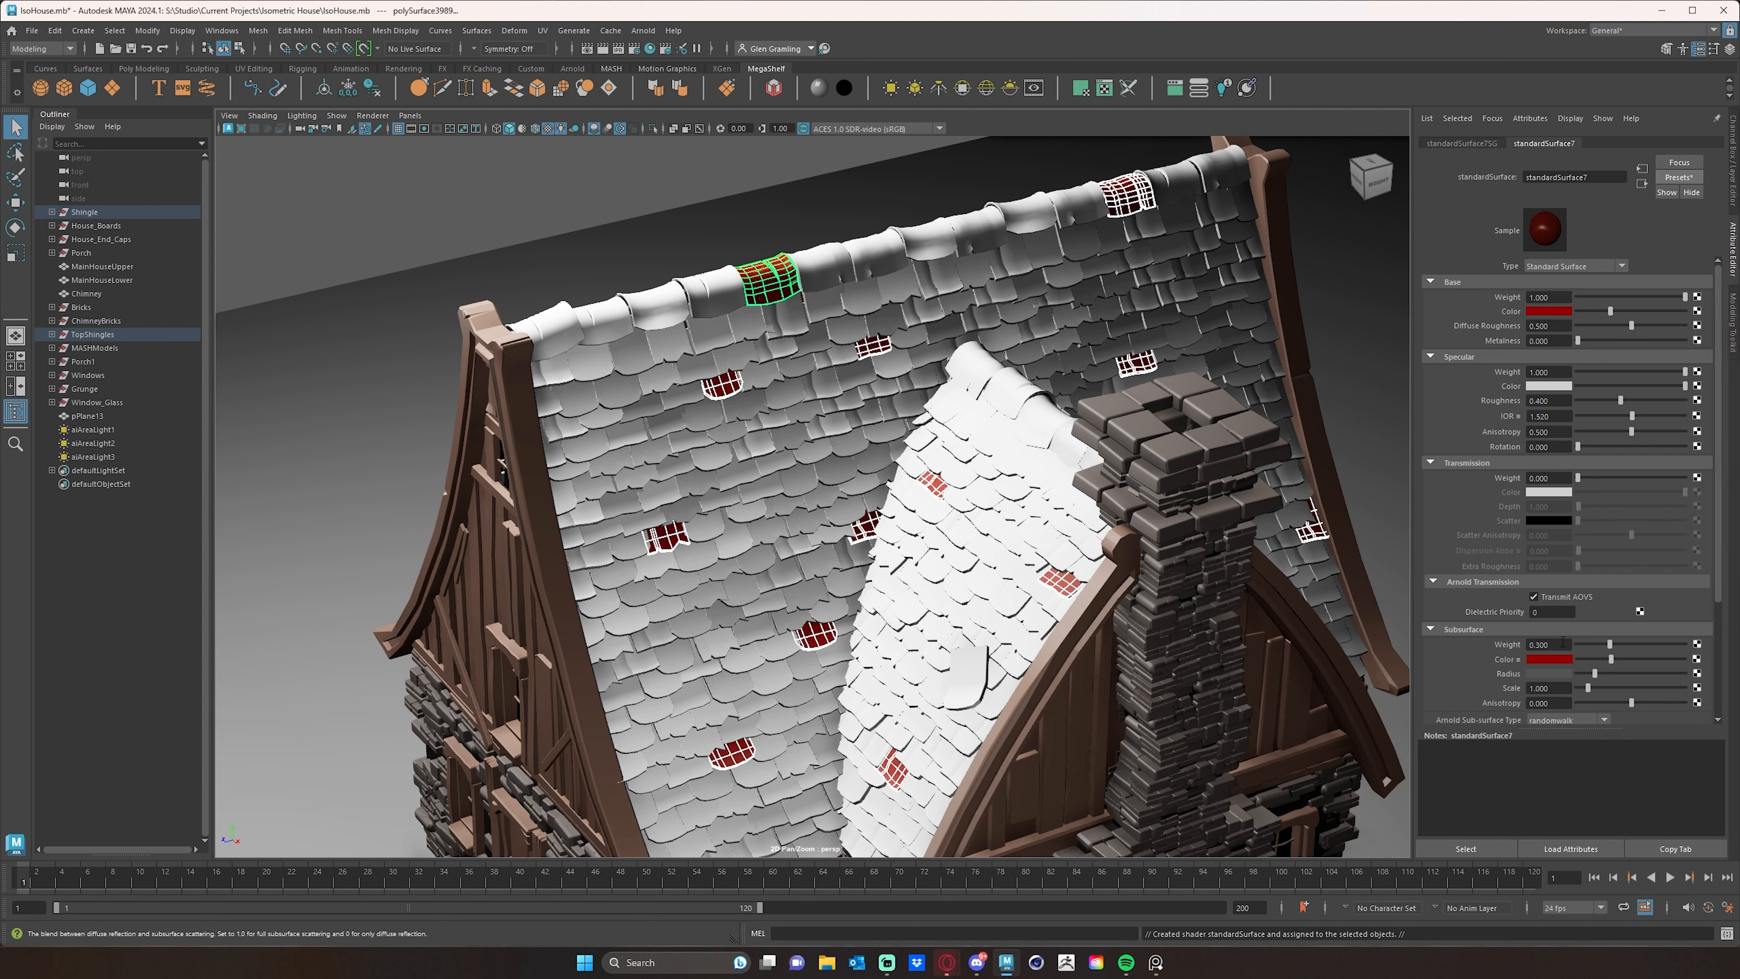
pyautogui.moveTo(1610, 645); pyautogui.dragTo(1575, 644)
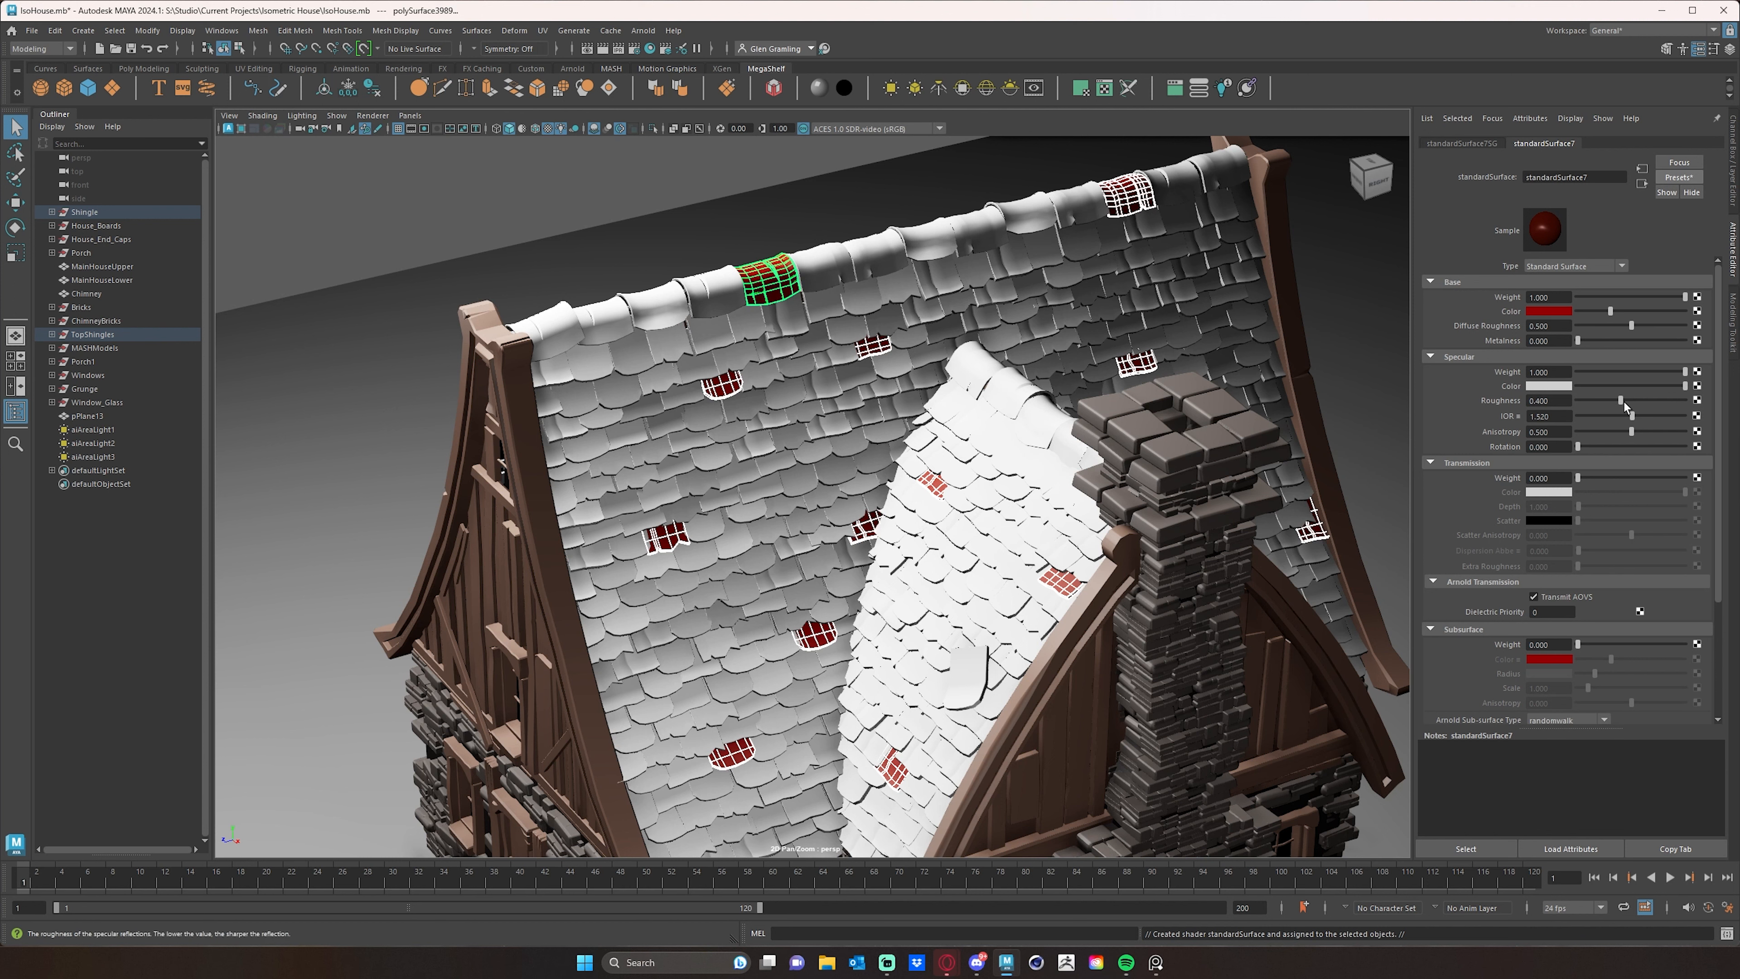
pyautogui.moveTo(1621, 400); pyautogui.dragTo(1663, 400)
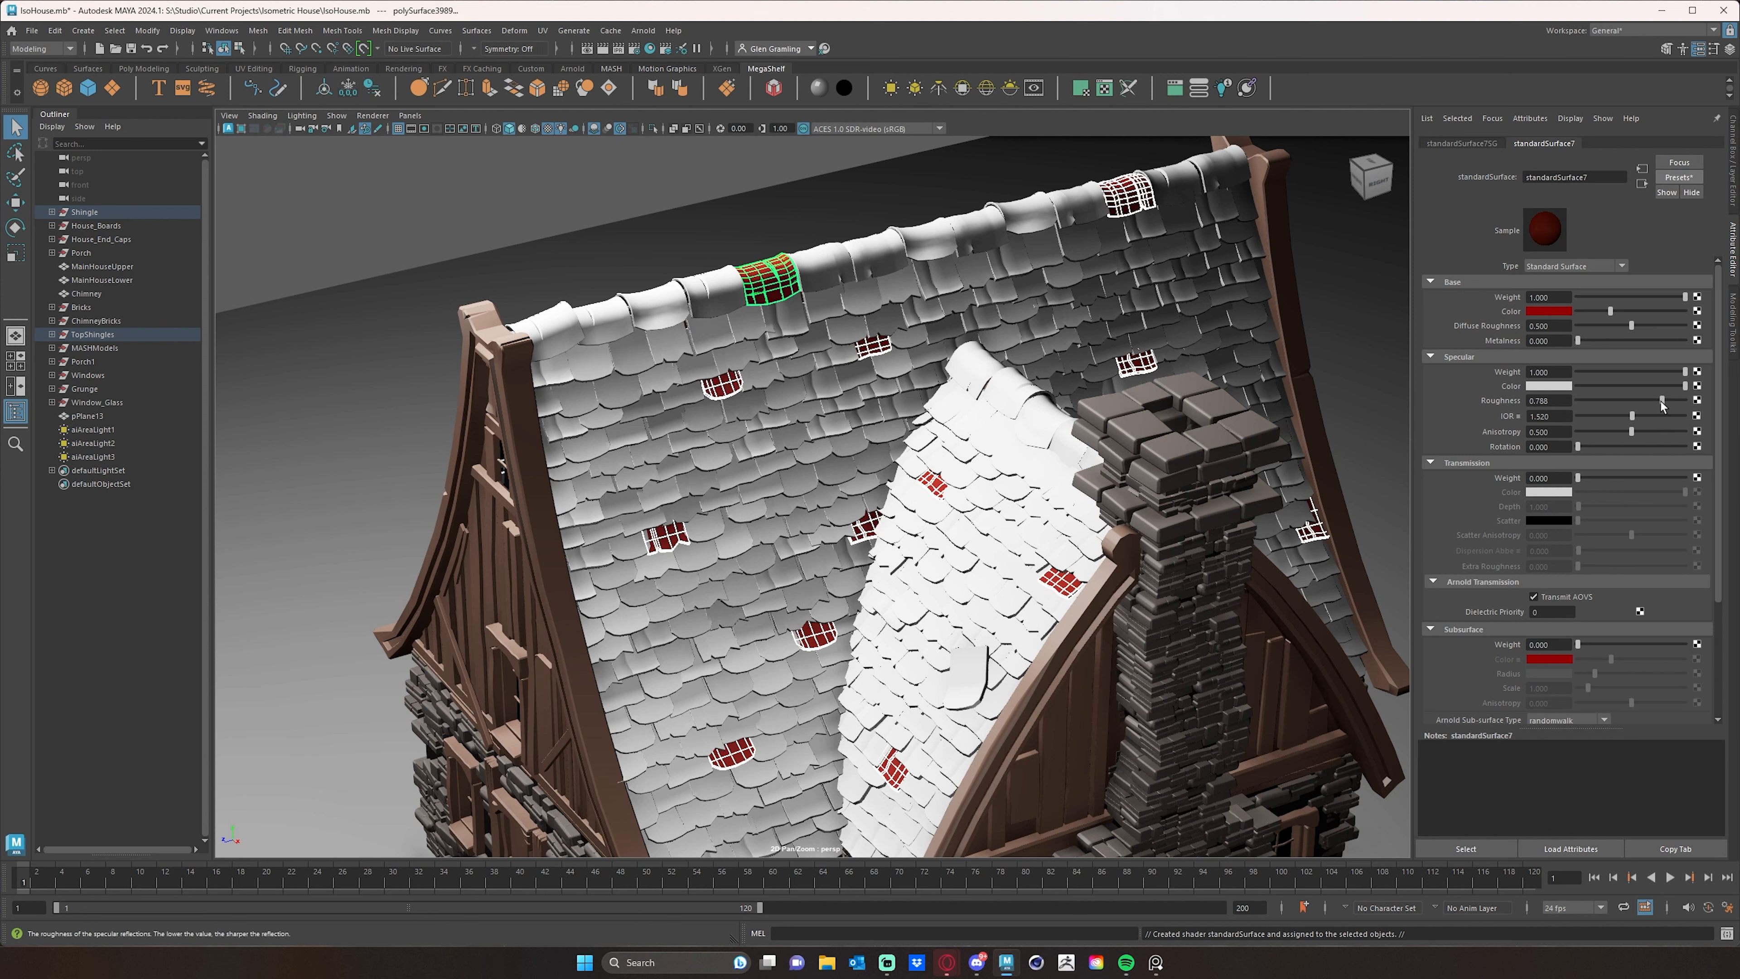
# - Set the accent material's base color to a muted red with hue 9.231, saturation 0.487 and value 0.331
pyautogui.click(1550, 311)
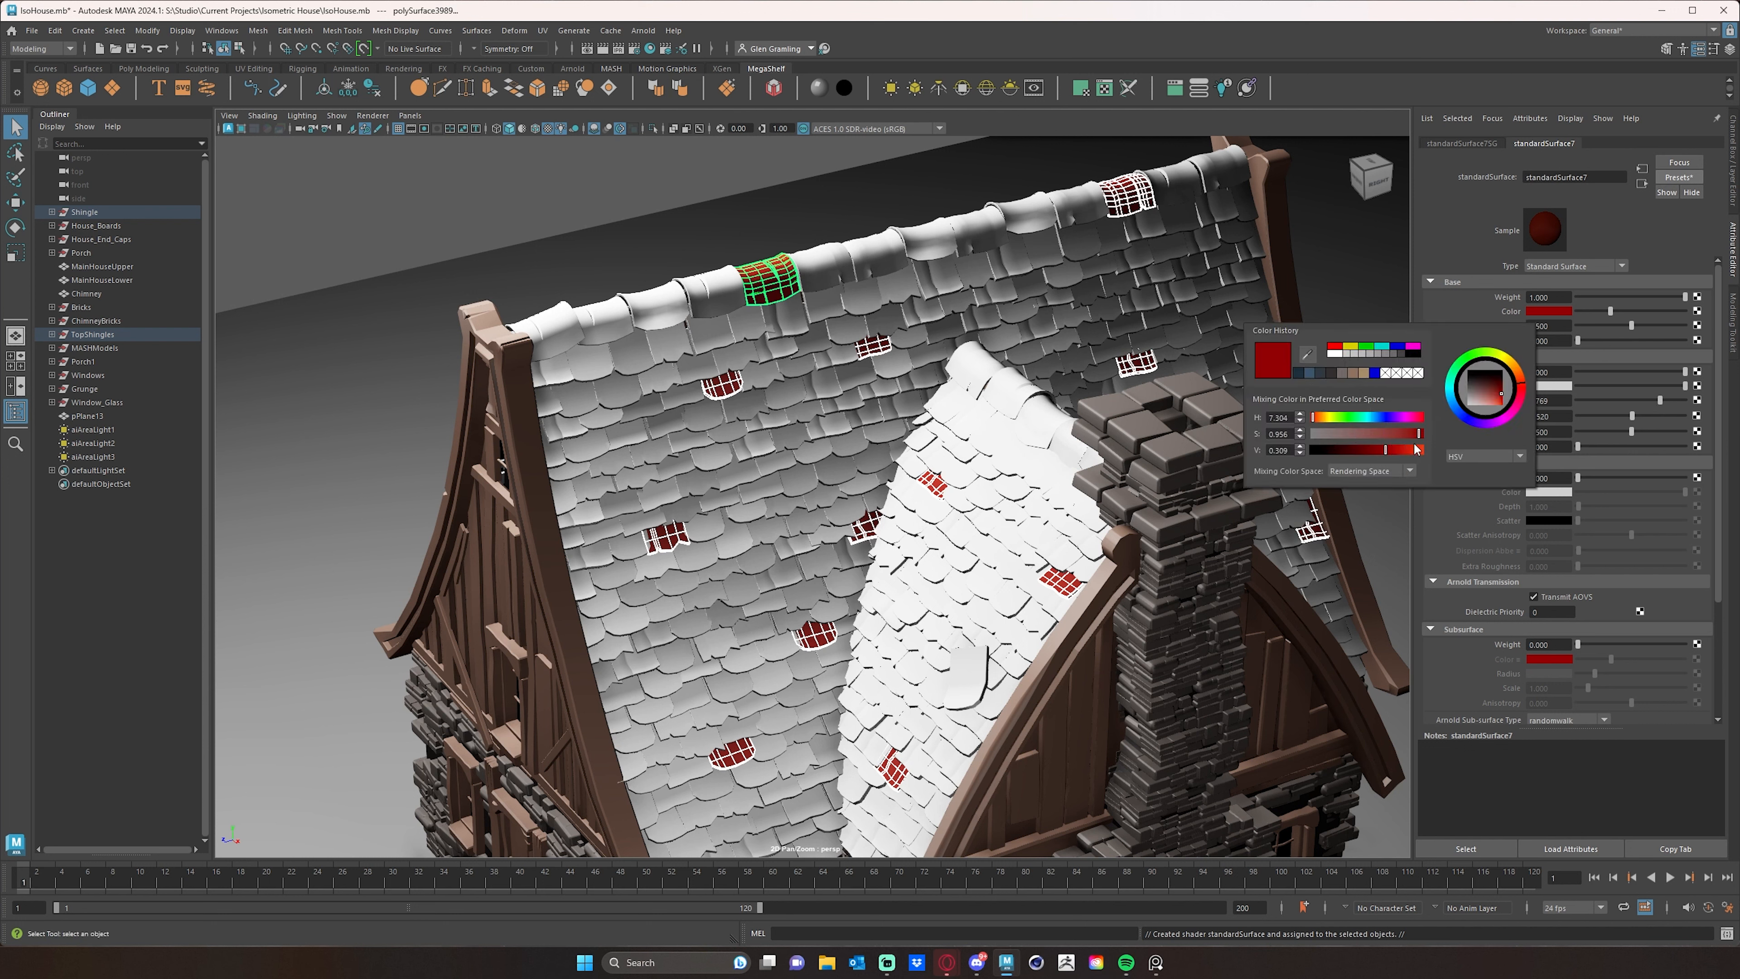
pyautogui.click(1355, 434)
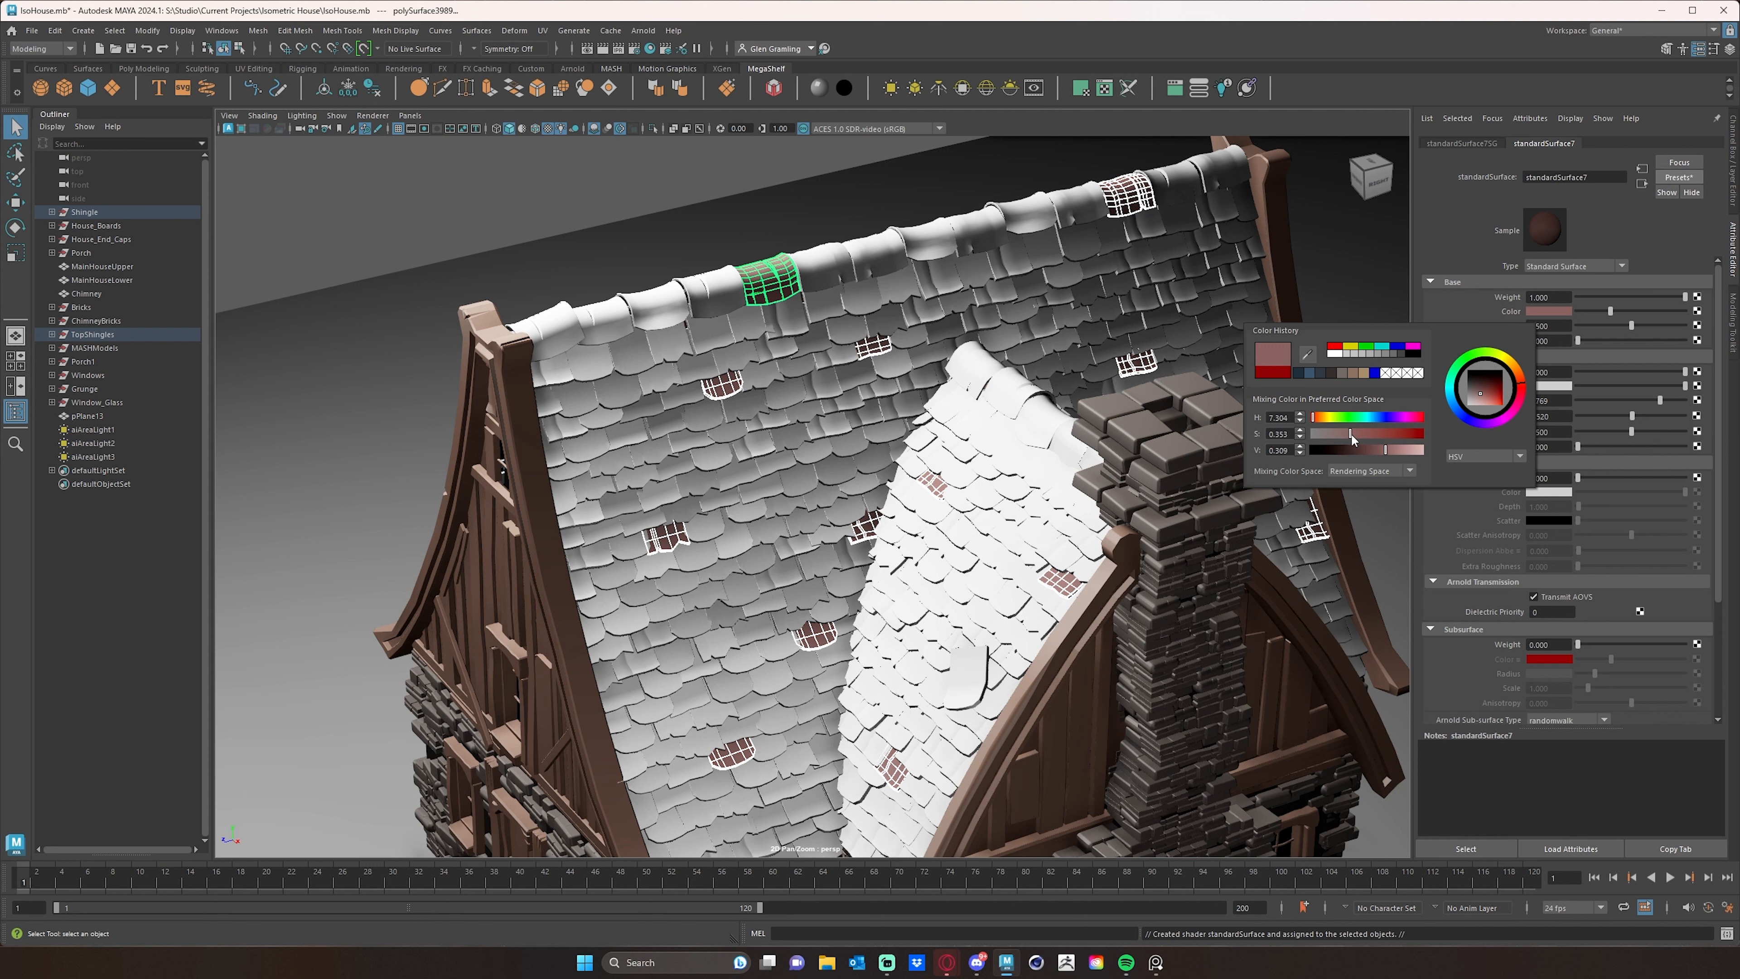
pyautogui.click(1317, 423)
pyautogui.click(1323, 420)
pyautogui.moveTo(1325, 418); pyautogui.dragTo(1325, 420)
pyautogui.click(1317, 419)
pyautogui.moveTo(1319, 418); pyautogui.dragTo(1385, 449)
# - Deselect the shingles and render the whole house in the Arnold viewport to check the muted red accents
pyautogui.click(1343, 281)
pyautogui.keyDown('alt'); pyautogui.moveTo(1143, 453); pyautogui.dragTo(1171, 408); pyautogui.keyUp('alt')
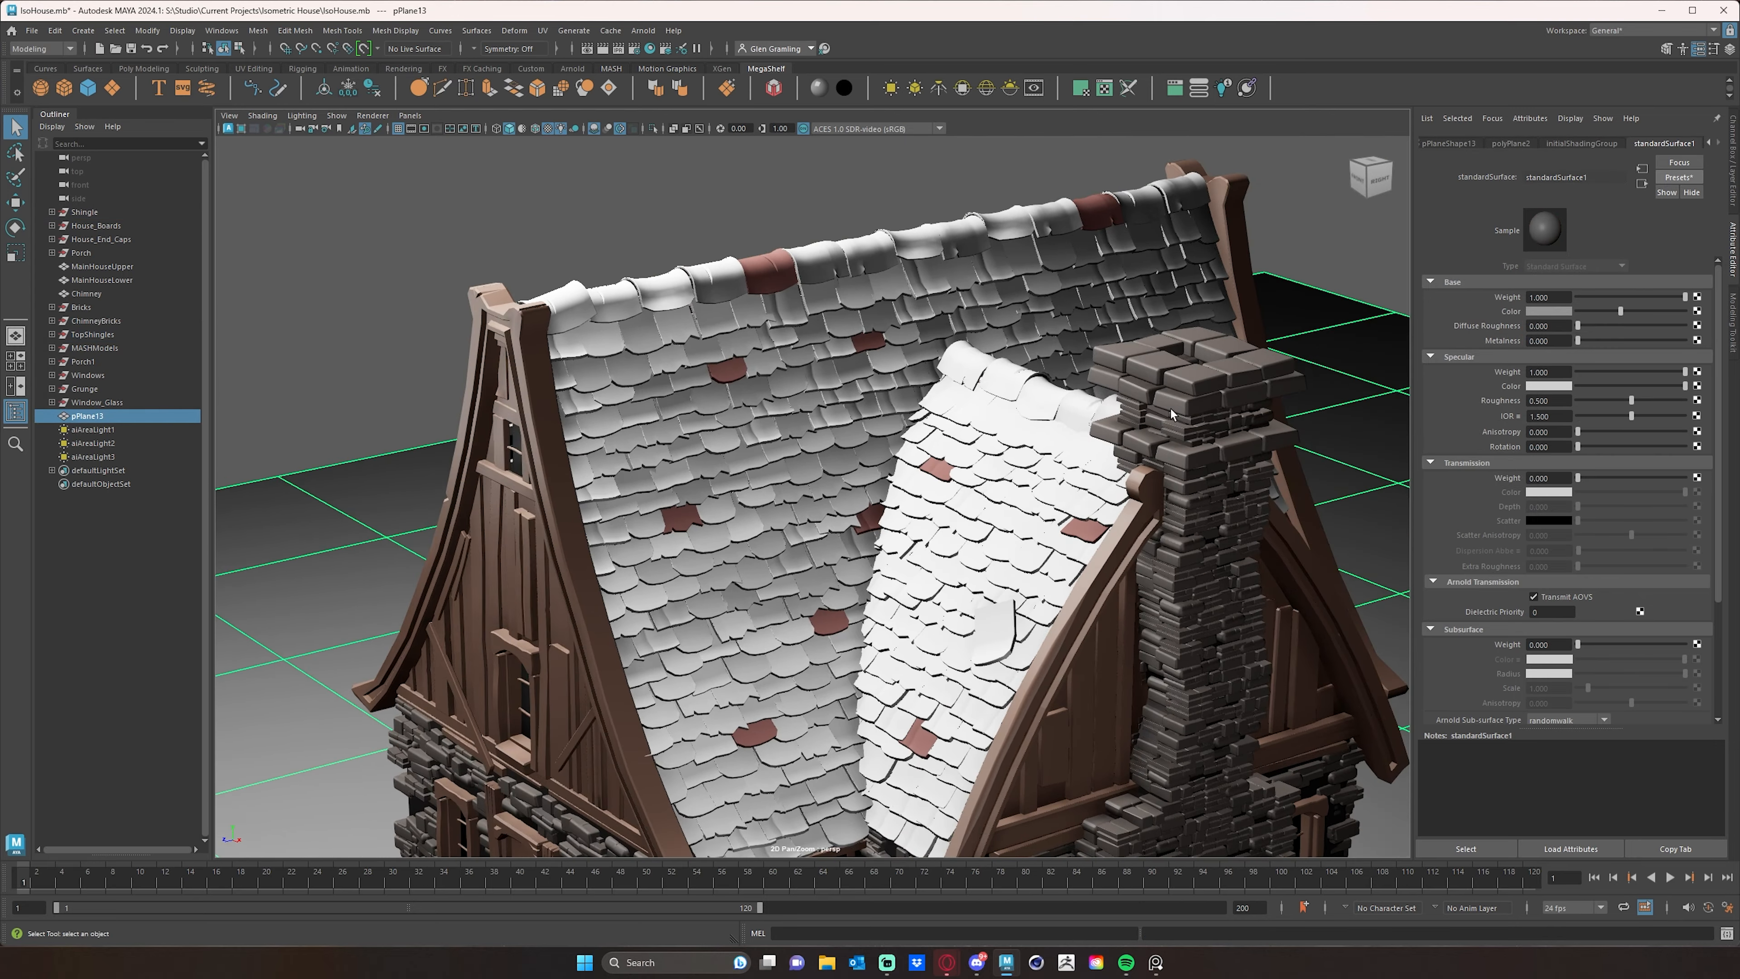
pyautogui.keyDown('alt'); pyautogui.moveTo(1171, 407); pyautogui.dragTo(1086, 417, button='right'); pyautogui.keyUp('alt')
pyautogui.keyDown('alt'); pyautogui.moveTo(1088, 417); pyautogui.dragTo(958, 498); pyautogui.keyUp('alt')
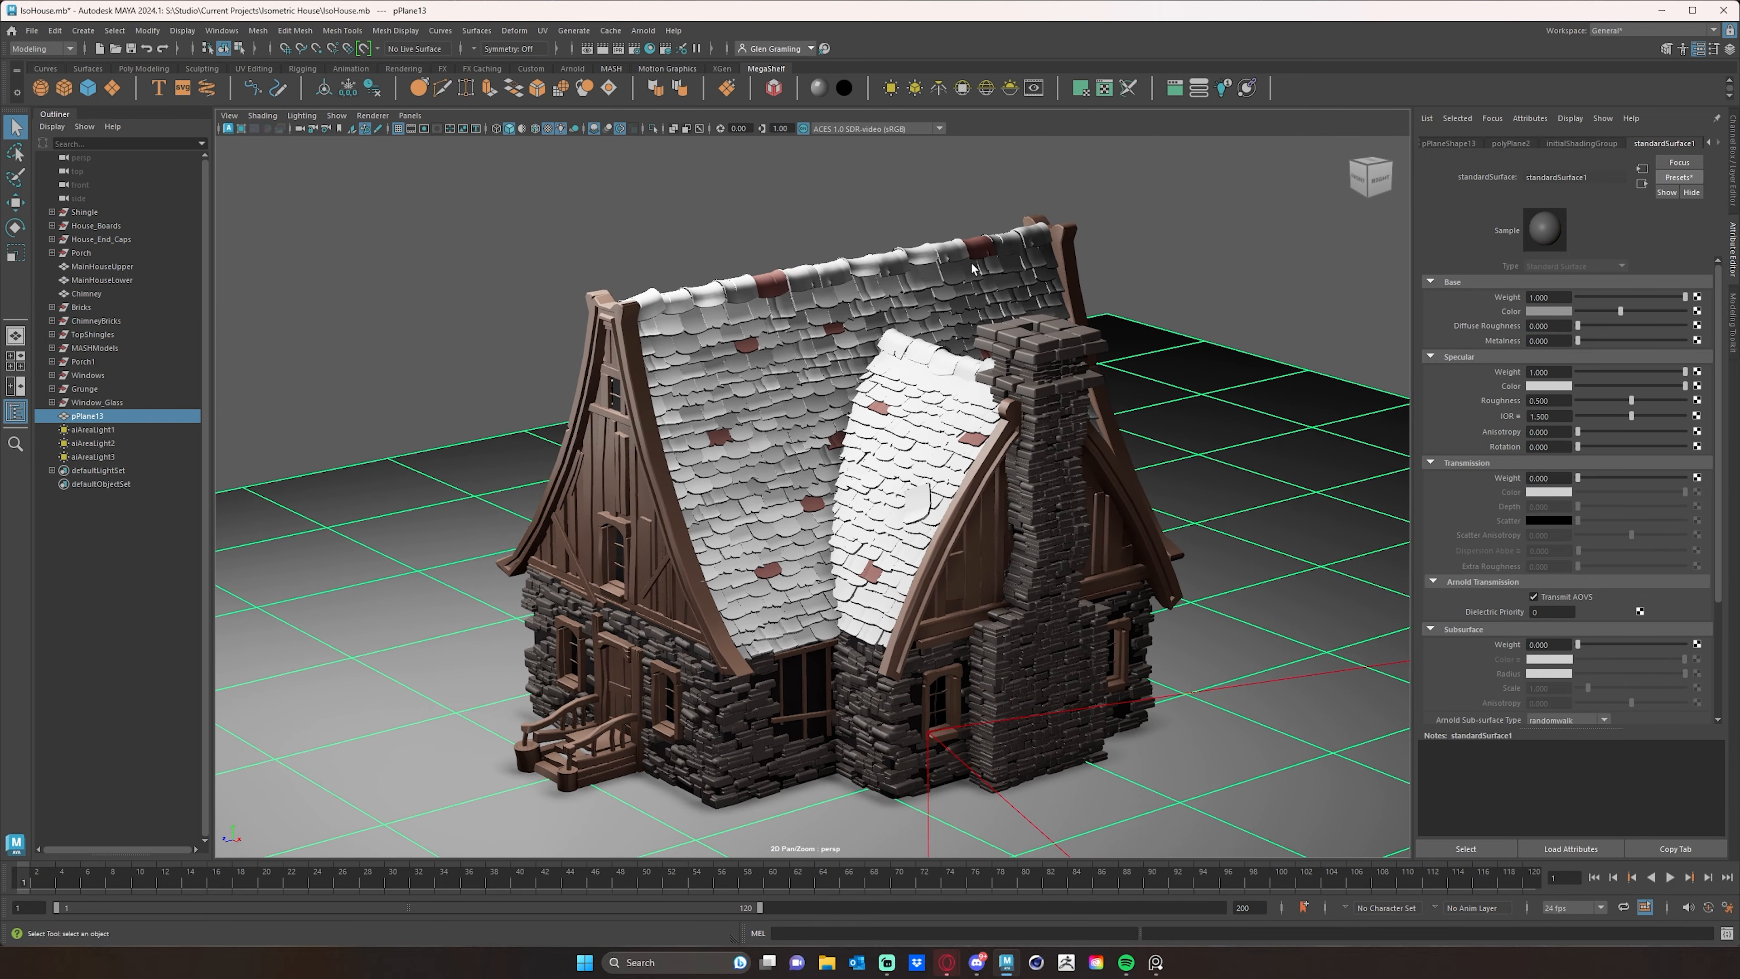
pyautogui.keyDown('alt'); pyautogui.moveTo(1304, 465); pyautogui.dragTo(1276, 469); pyautogui.keyUp('alt')
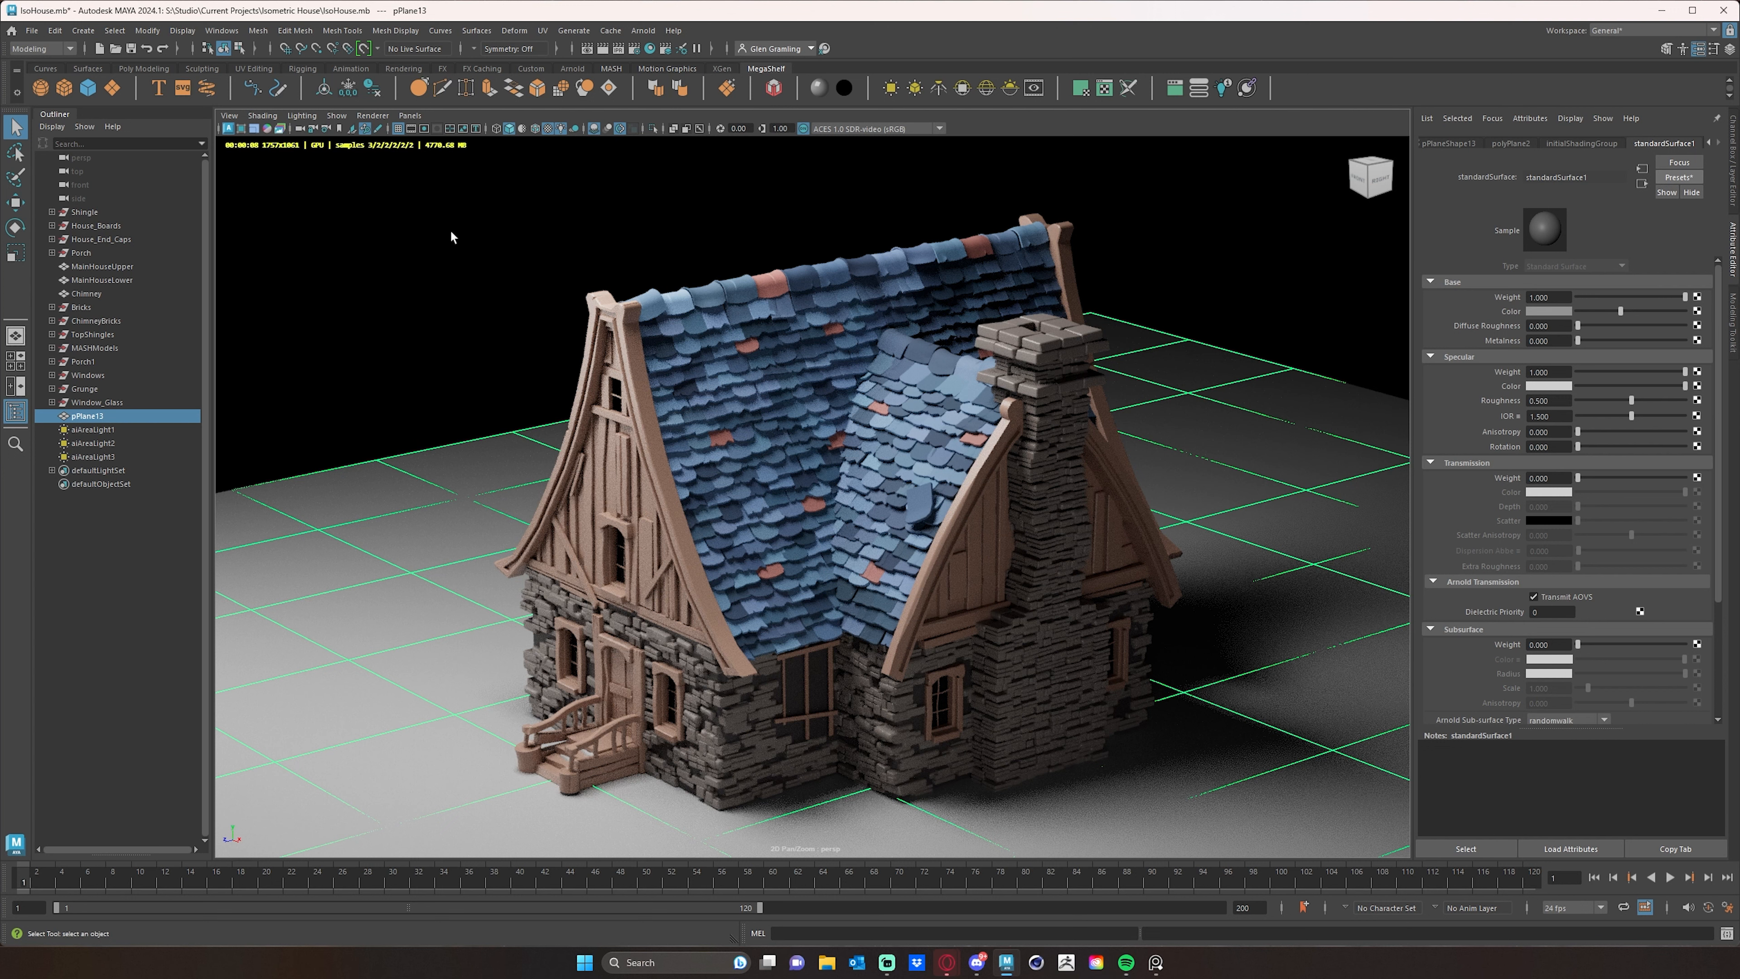
# - Change the accent shingles' base color to a saturated orange with a hue of about 22 and clear the selection
pyautogui.click(775, 283)
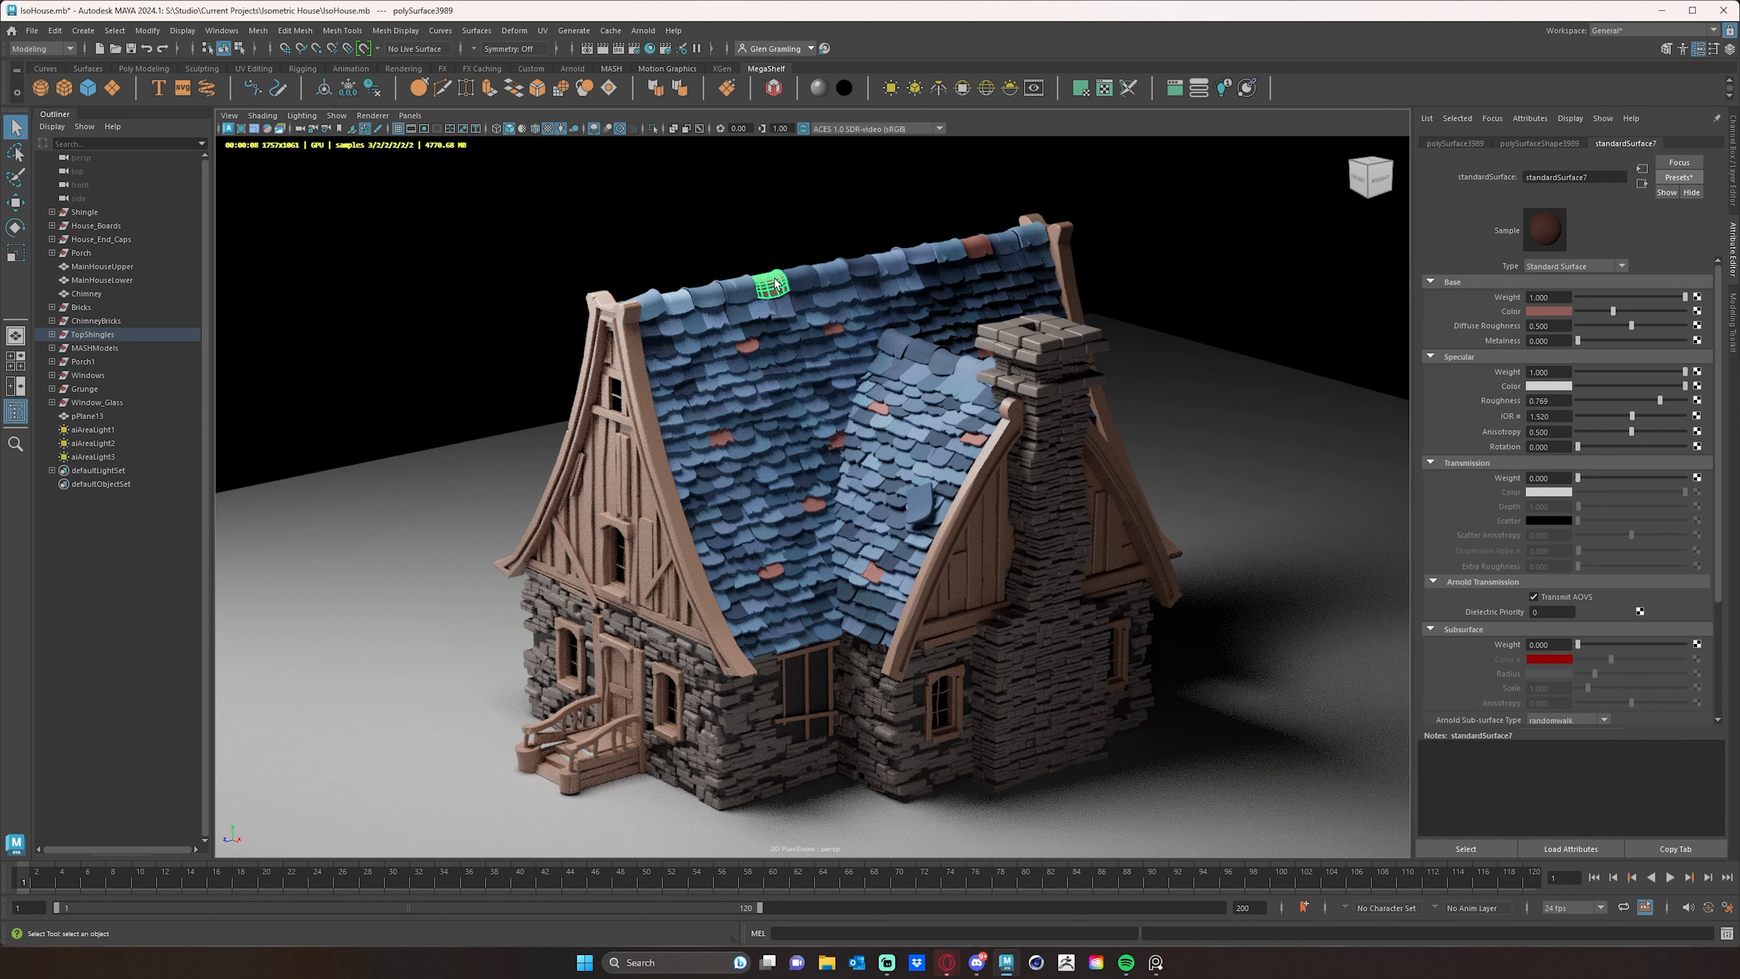
pyautogui.click(1552, 312)
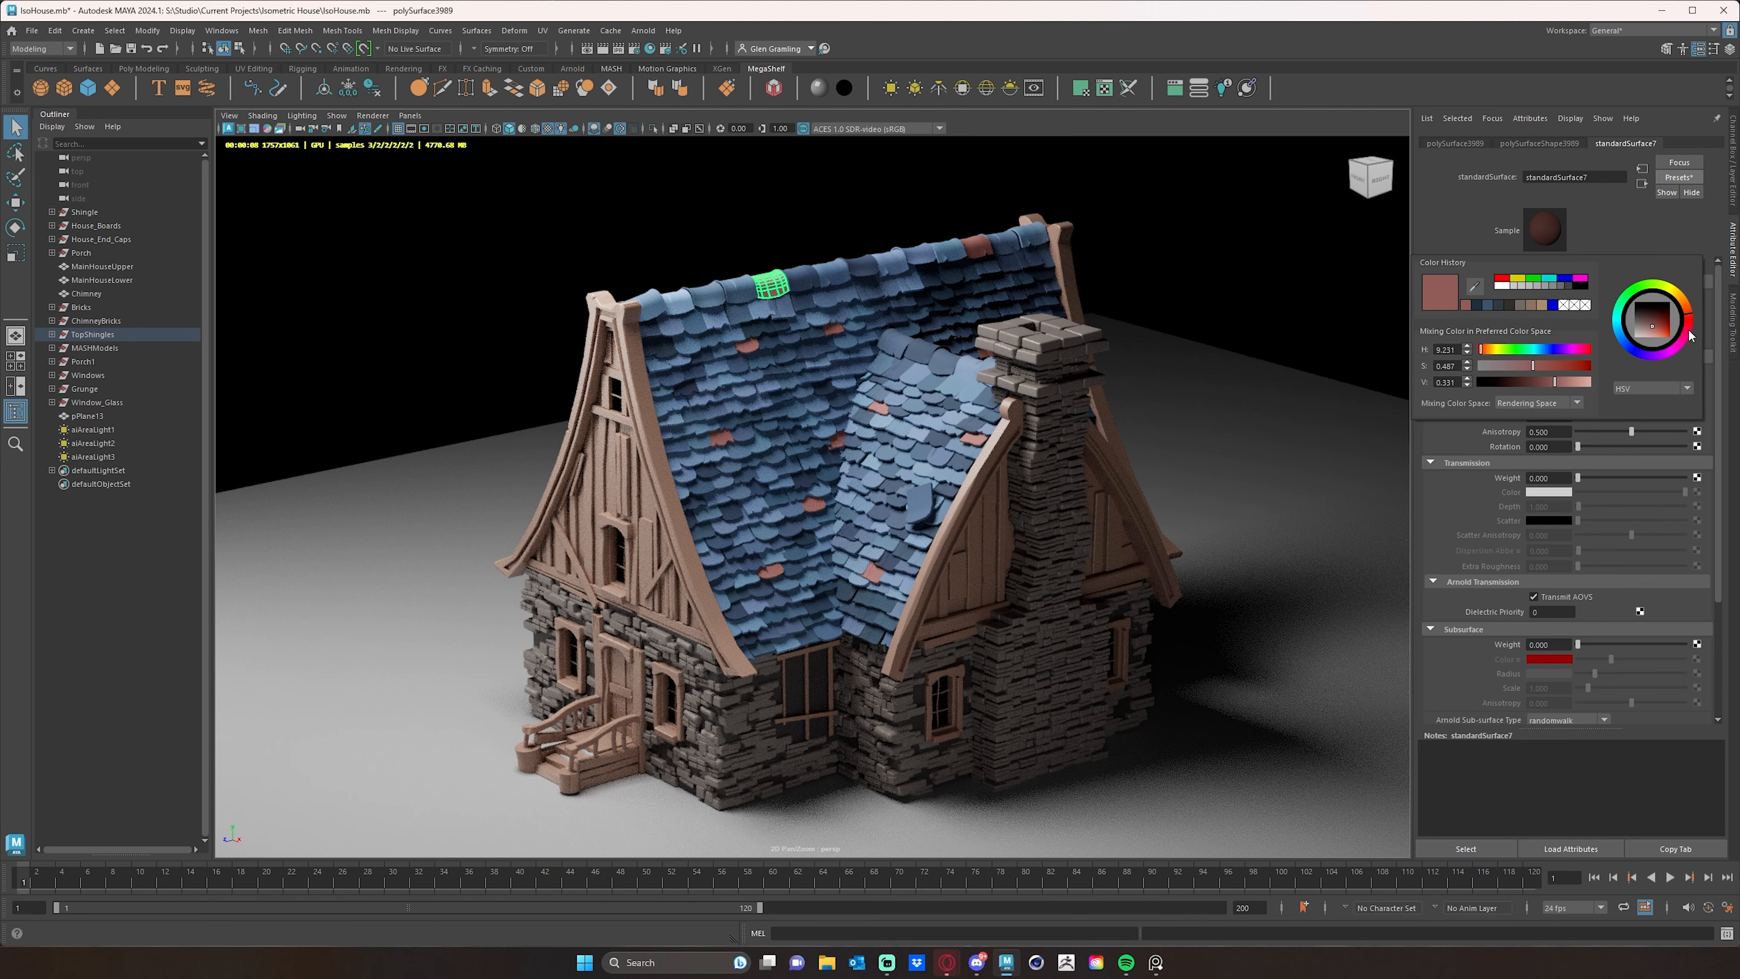
pyautogui.moveTo(1689, 317); pyautogui.dragTo(1691, 310)
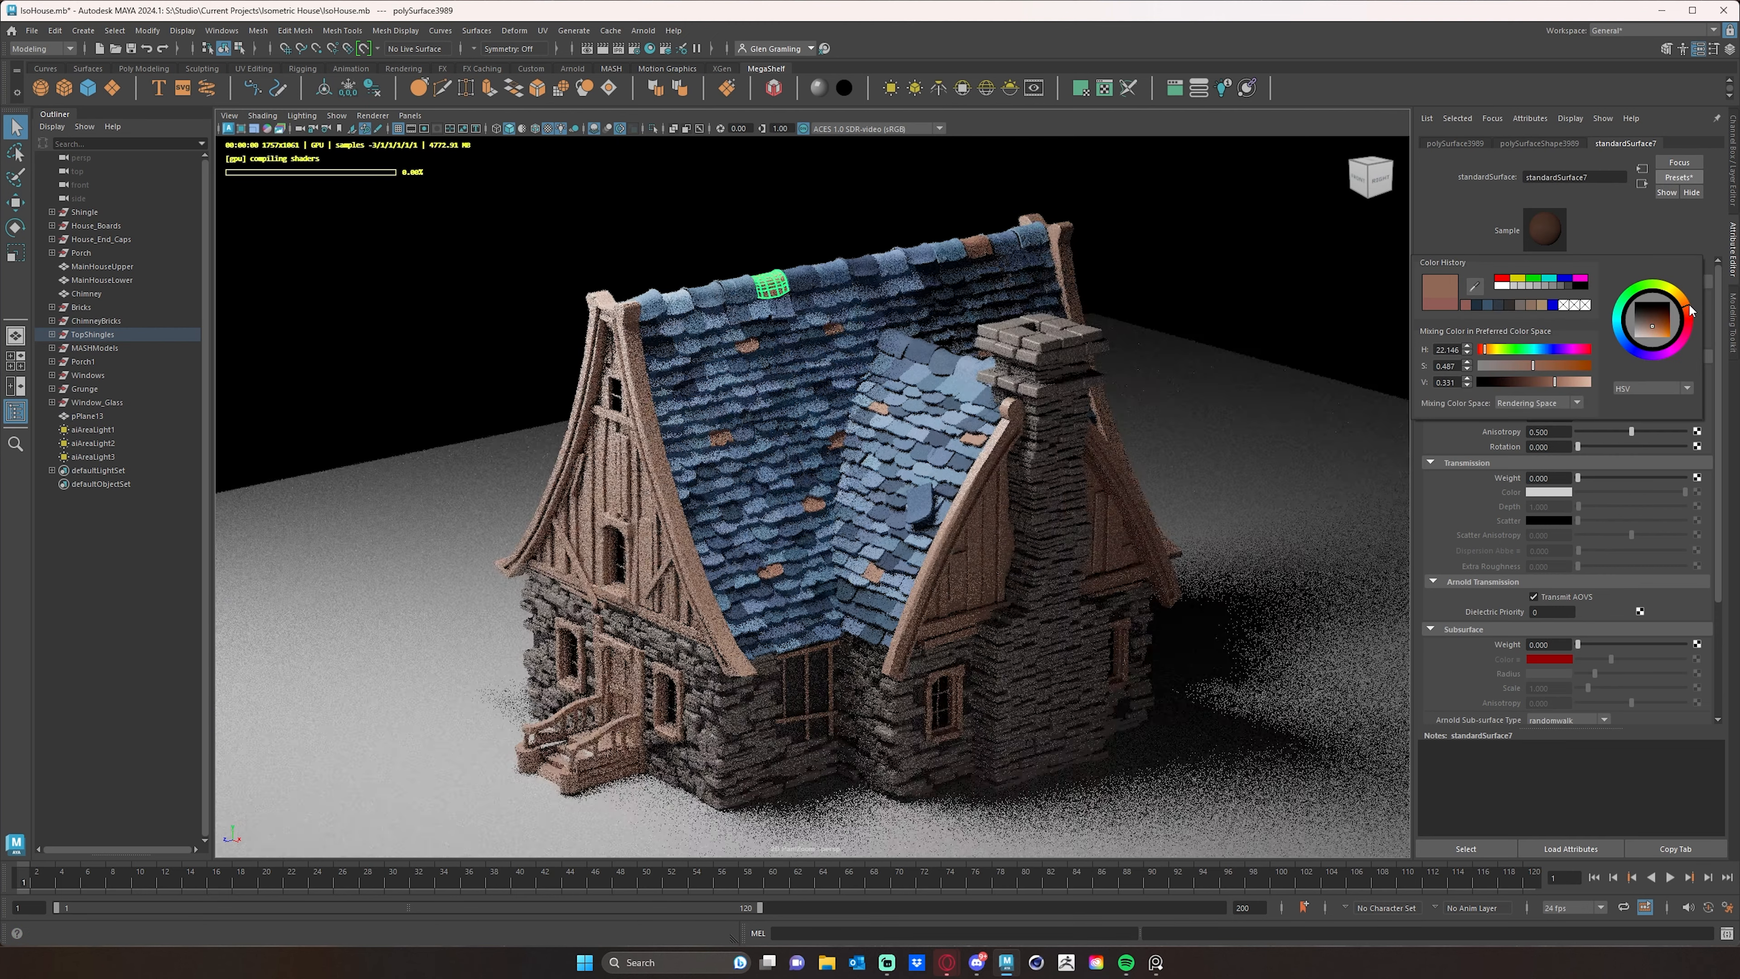
pyautogui.moveTo(1539, 365)
pyautogui.mouseDown()
pyautogui.moveTo(1569, 383)
pyautogui.moveTo(1576, 363)
pyautogui.moveTo(1557, 384)
pyautogui.mouseUp()
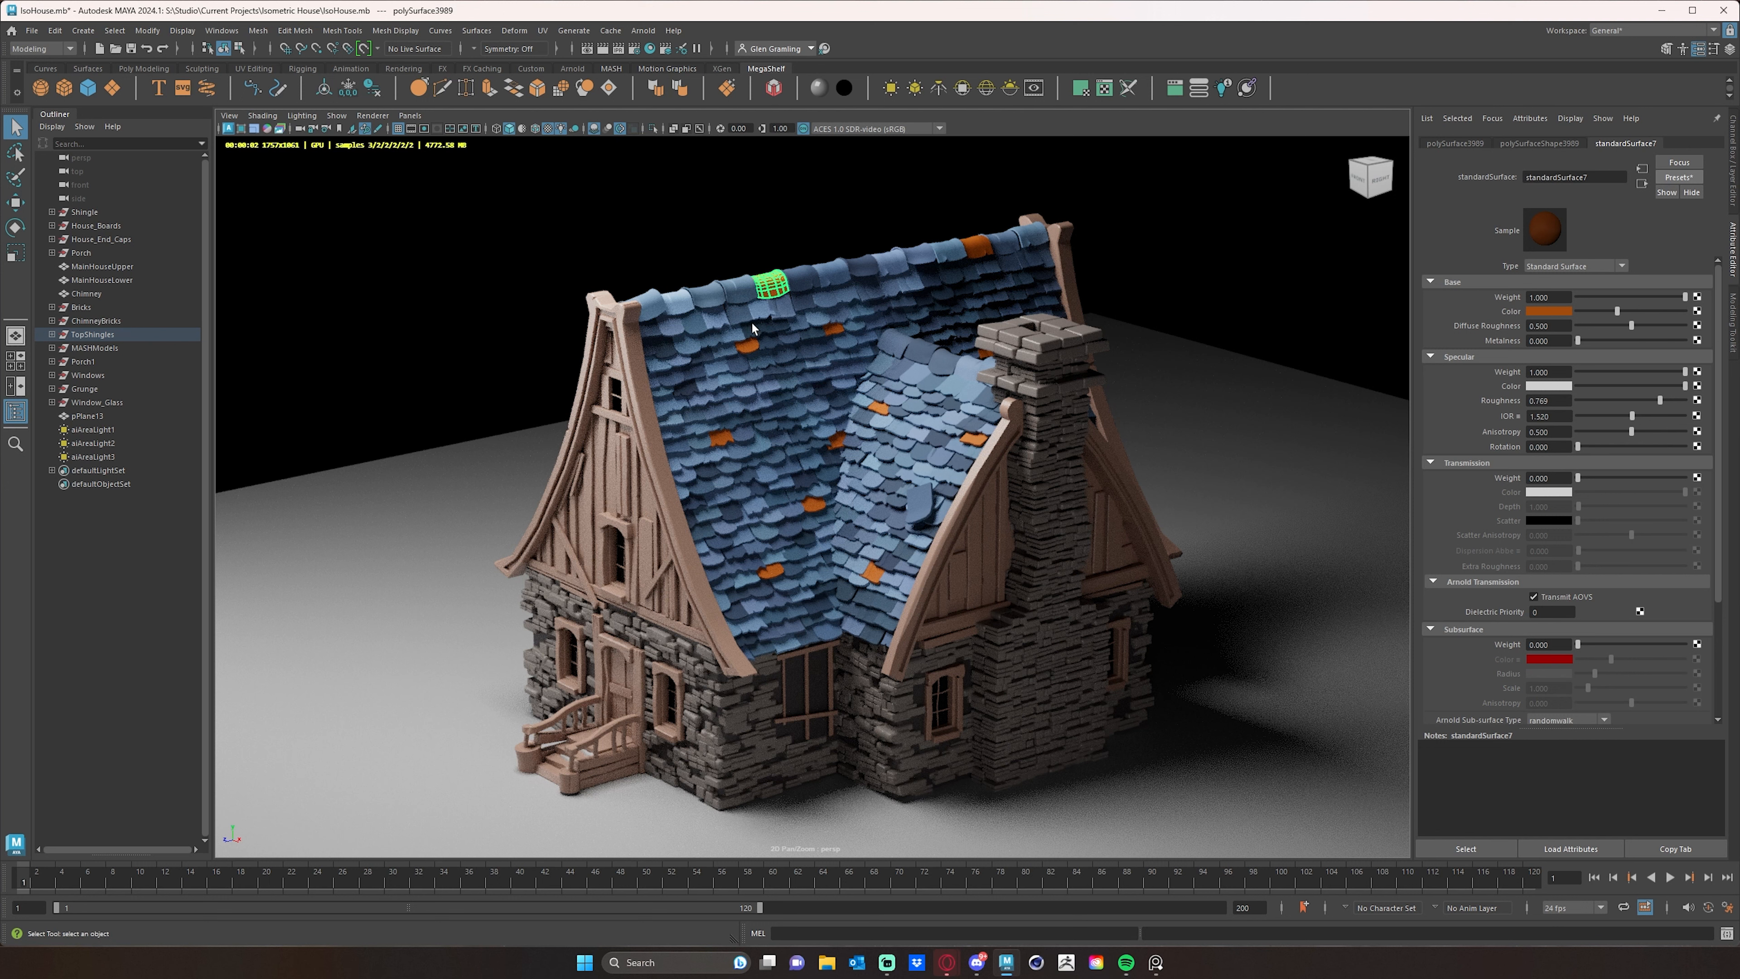
pyautogui.click(733, 243)
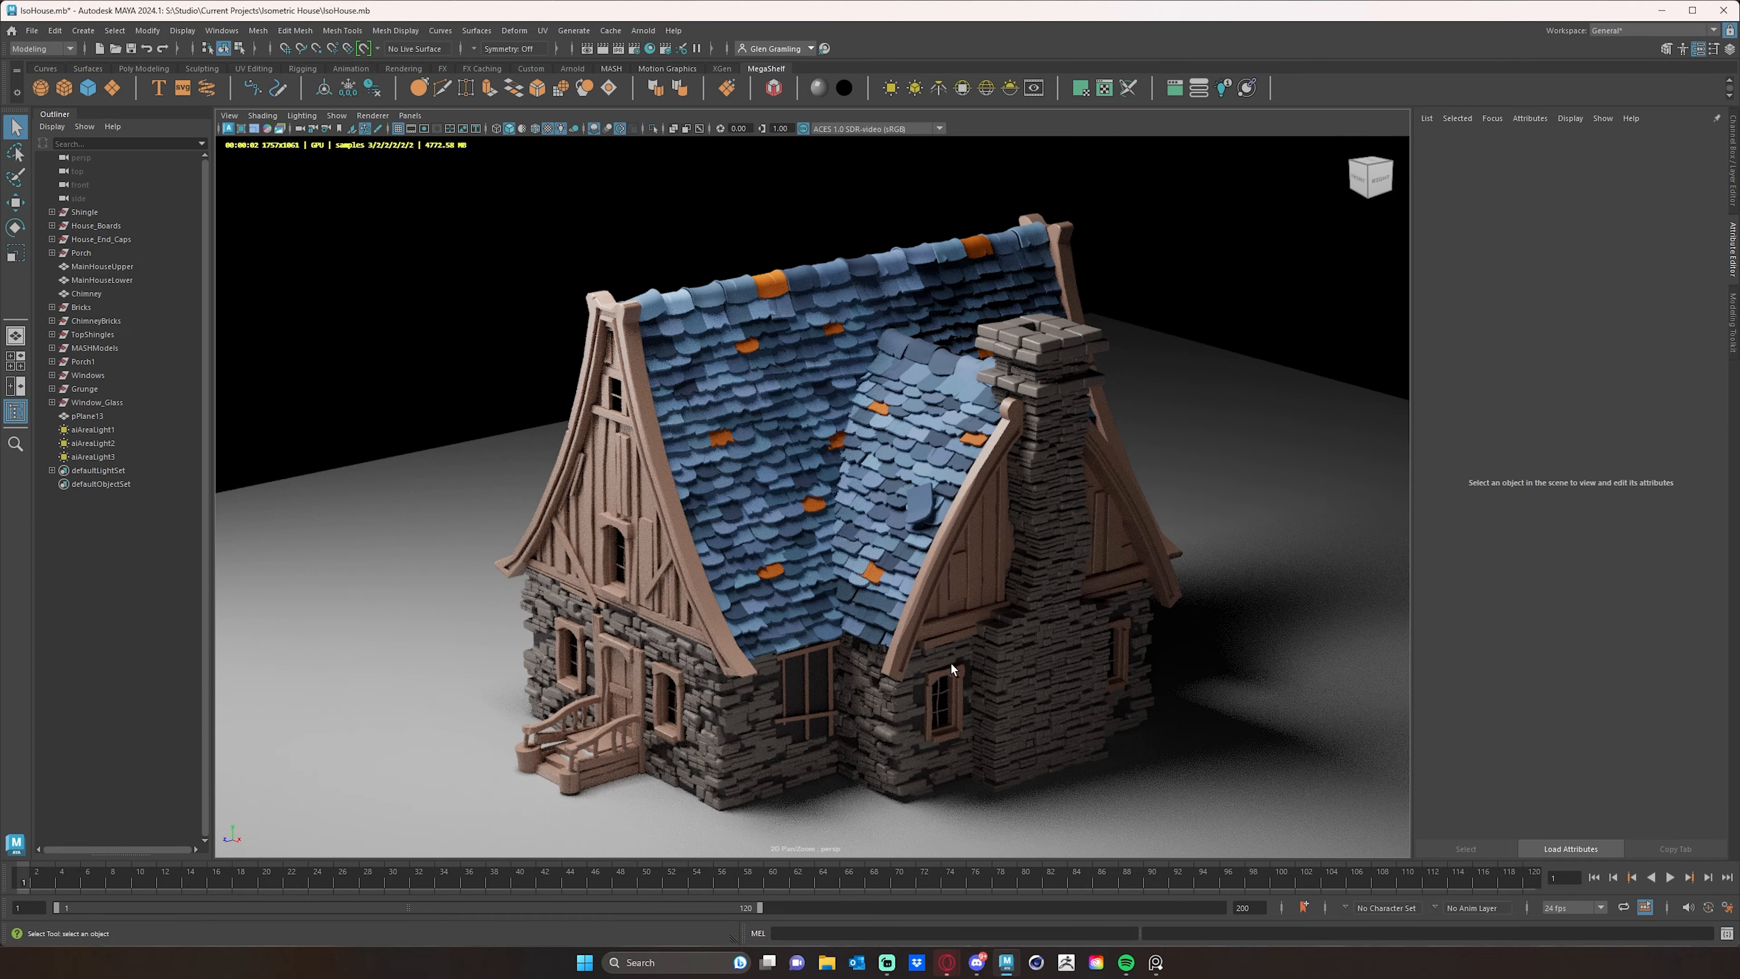
# - Select the front gable's end cap and connect an aiColorJitter node to the base color of its WoodSS material
pyautogui.moveTo(740, 559)
pyautogui.keyDown('alt'); pyautogui.mouseDown()
pyautogui.moveTo(865, 602)
pyautogui.moveTo(713, 569)
pyautogui.mouseUp(); pyautogui.keyUp('alt')
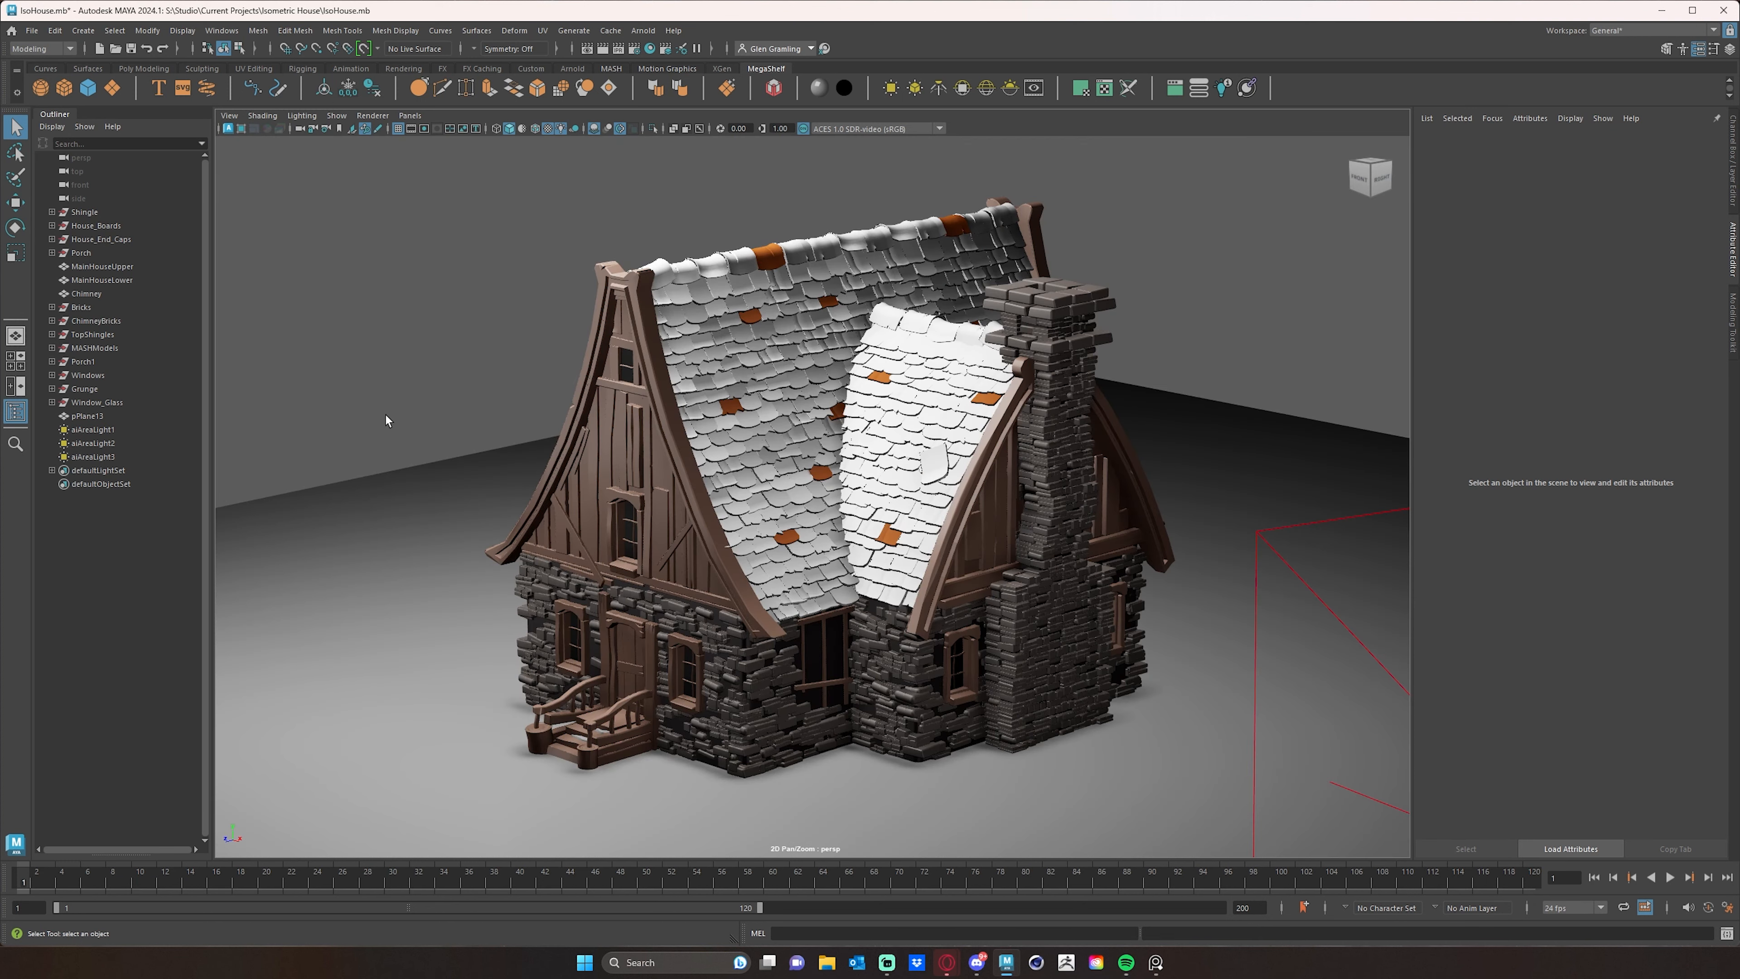
pyautogui.keyDown('alt'); pyautogui.moveTo(492, 424); pyautogui.dragTo(509, 455); pyautogui.keyUp('alt')
pyautogui.click(660, 444)
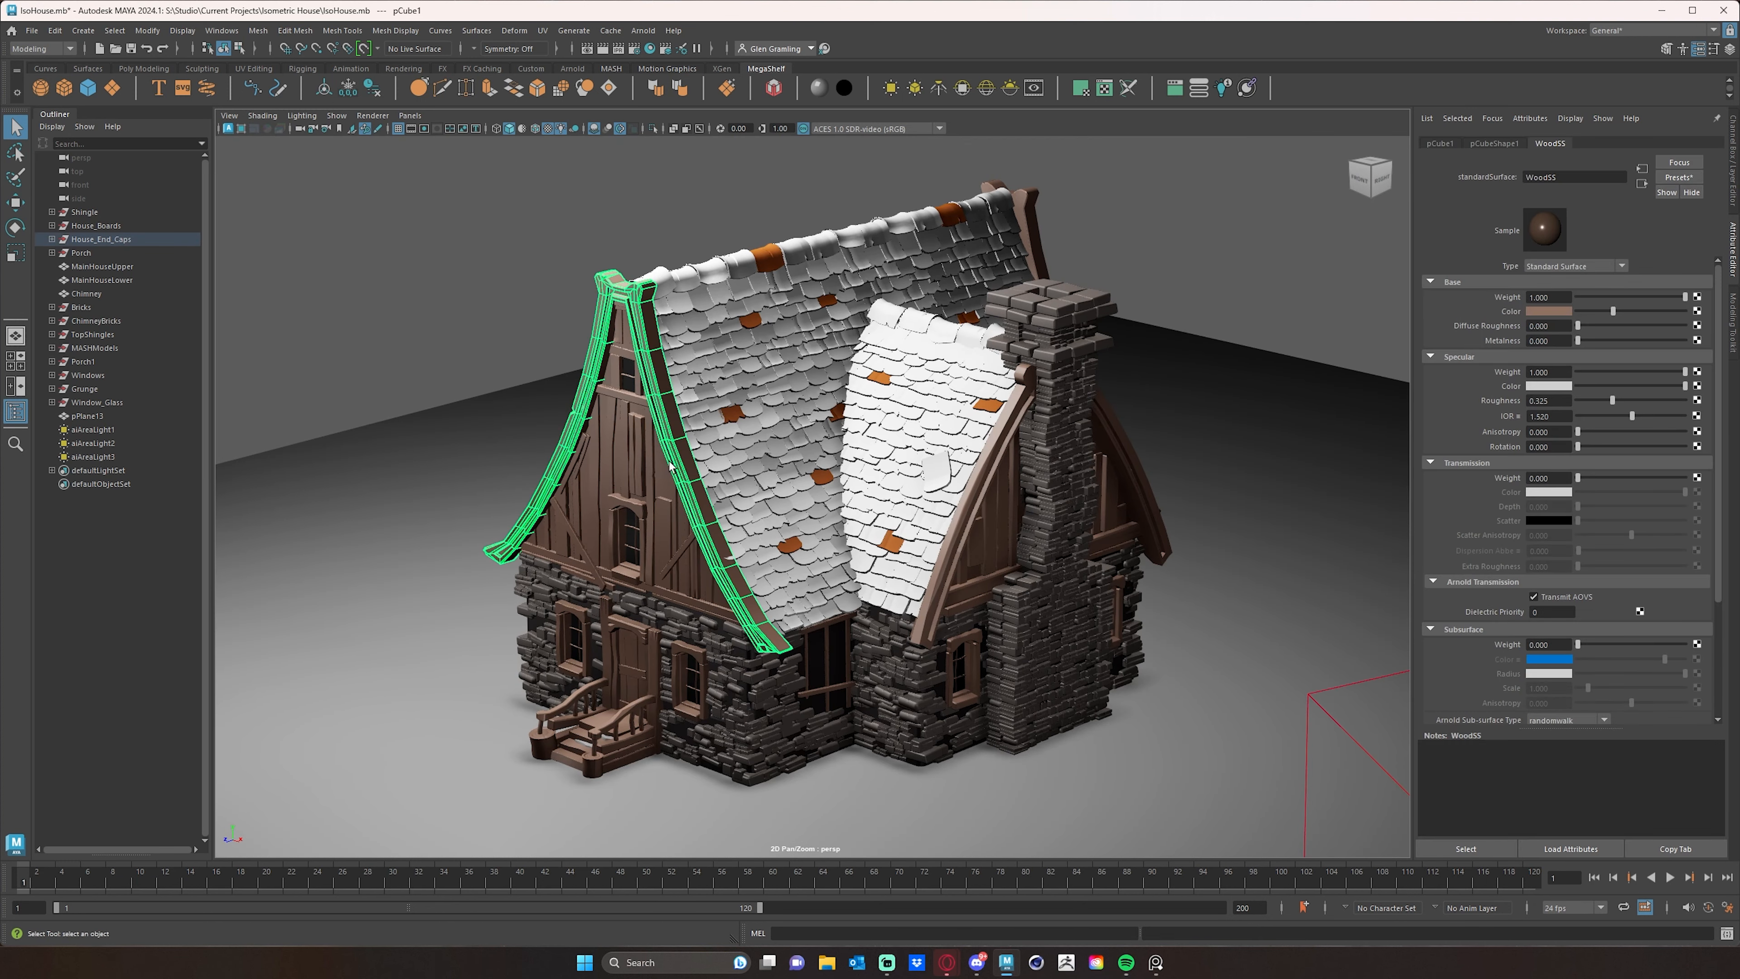
pyautogui.click(1697, 312)
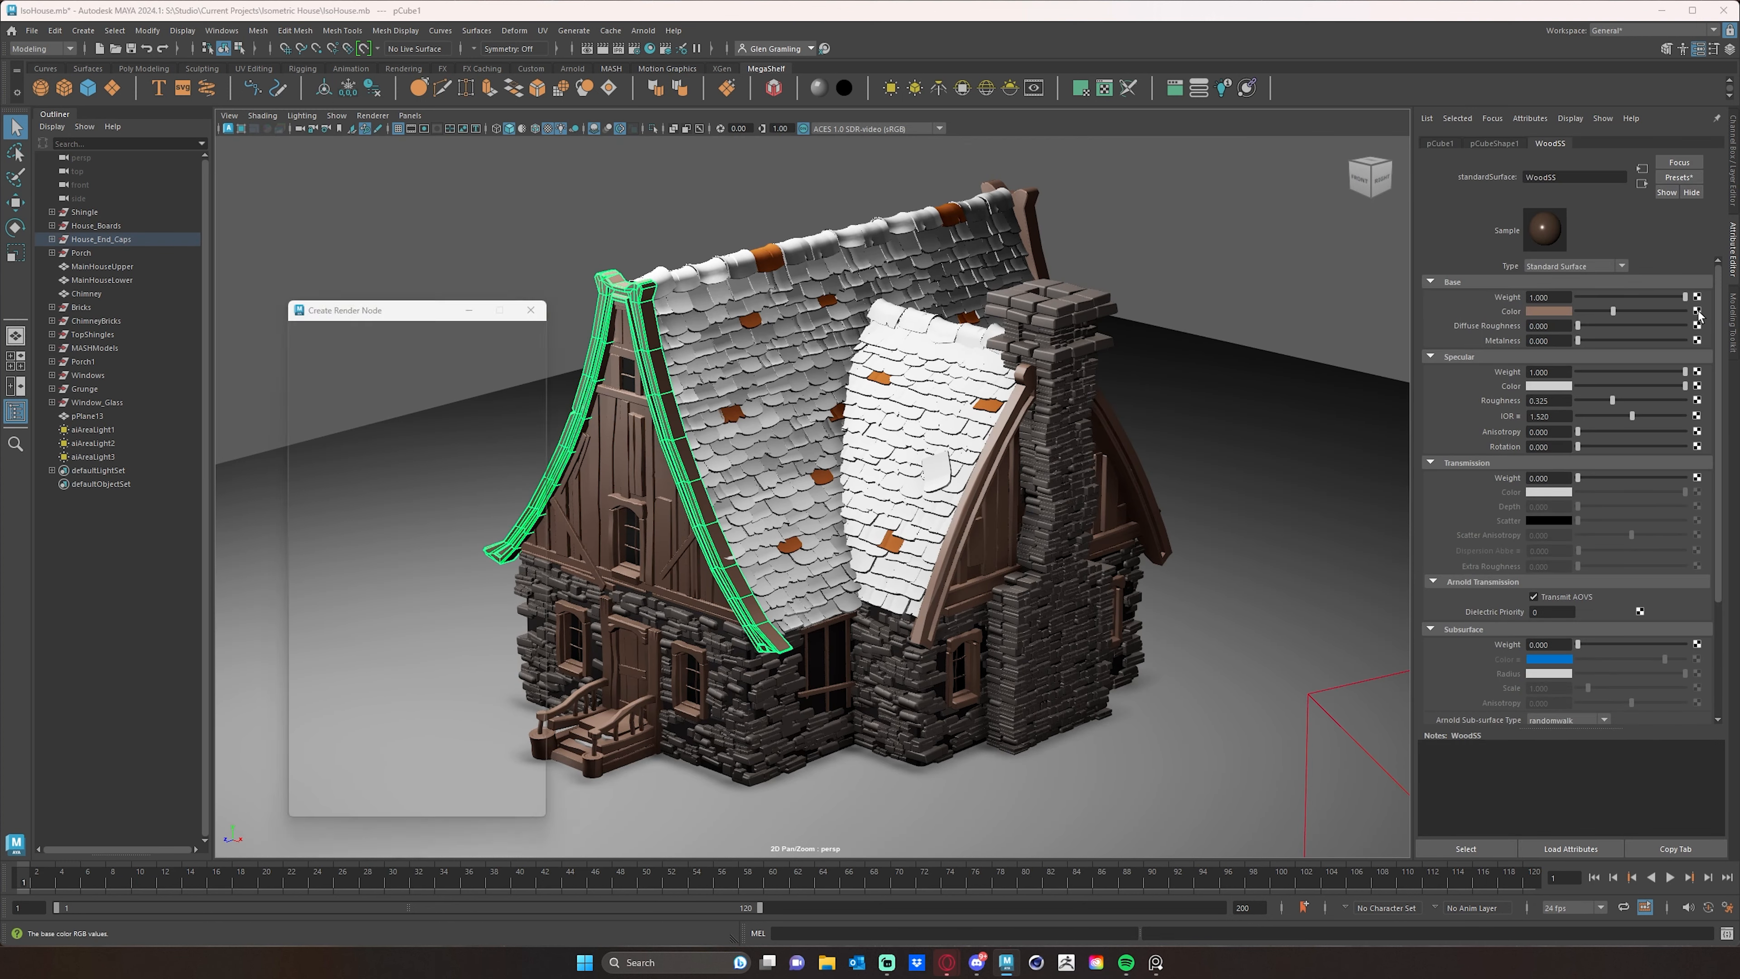
pyautogui.moveTo(372, 312); pyautogui.dragTo(521, 187)
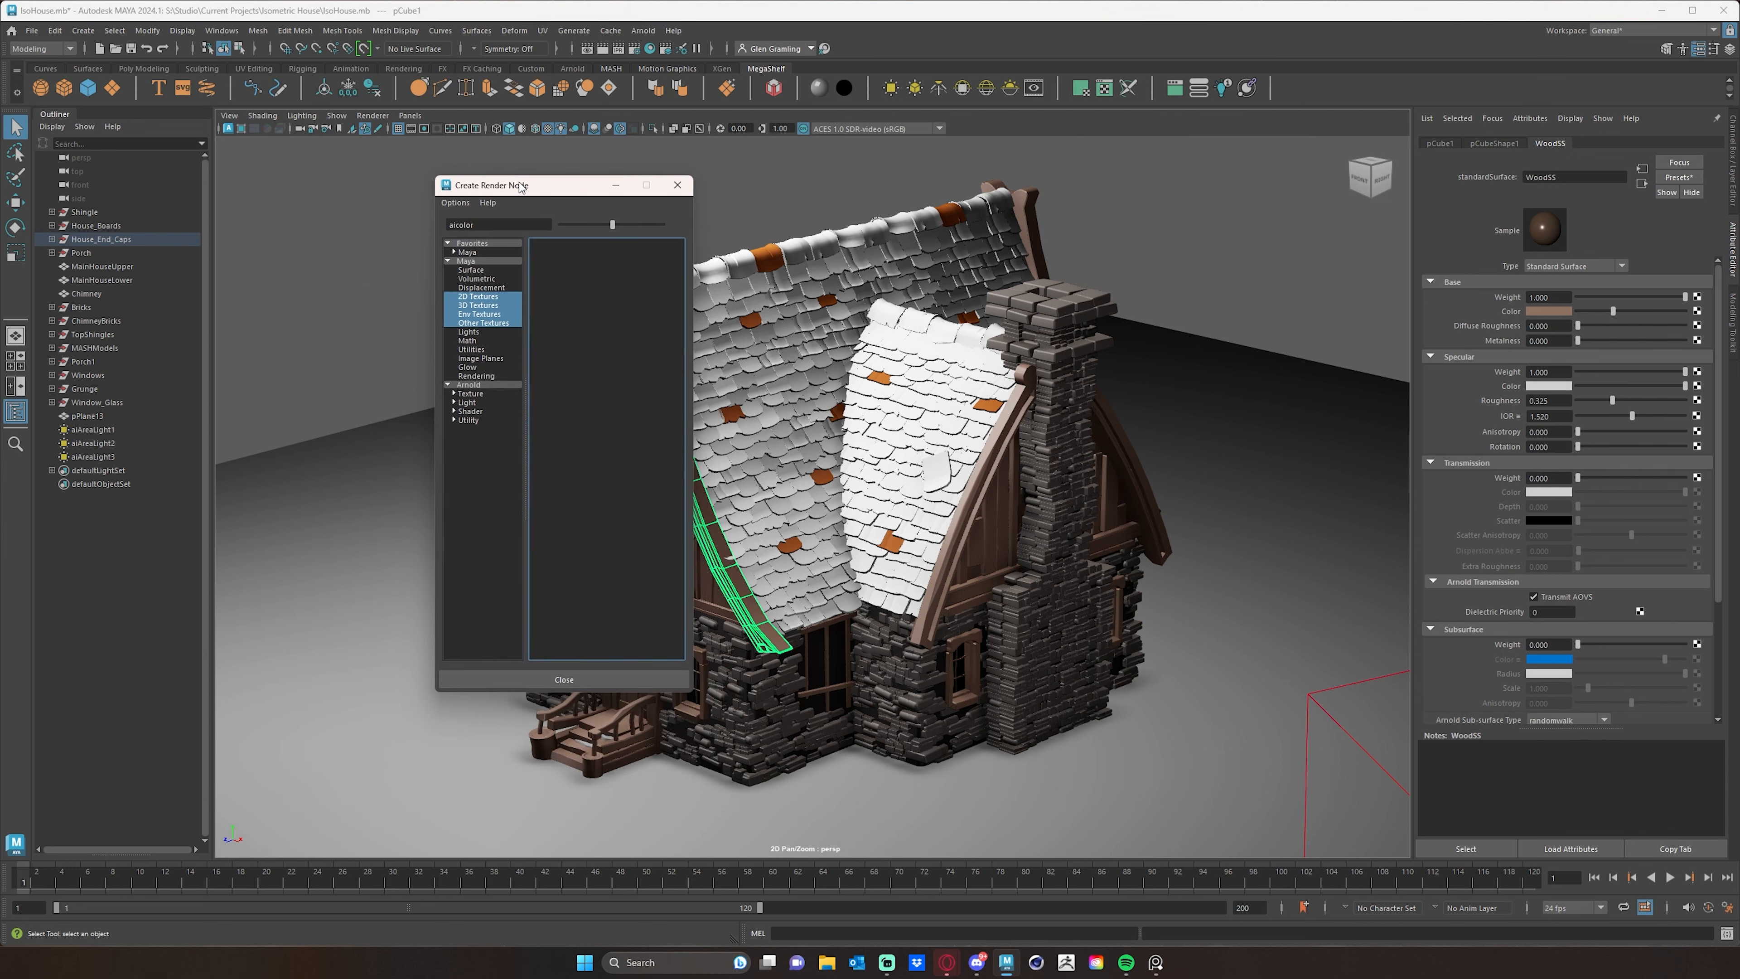
pyautogui.click(468, 420)
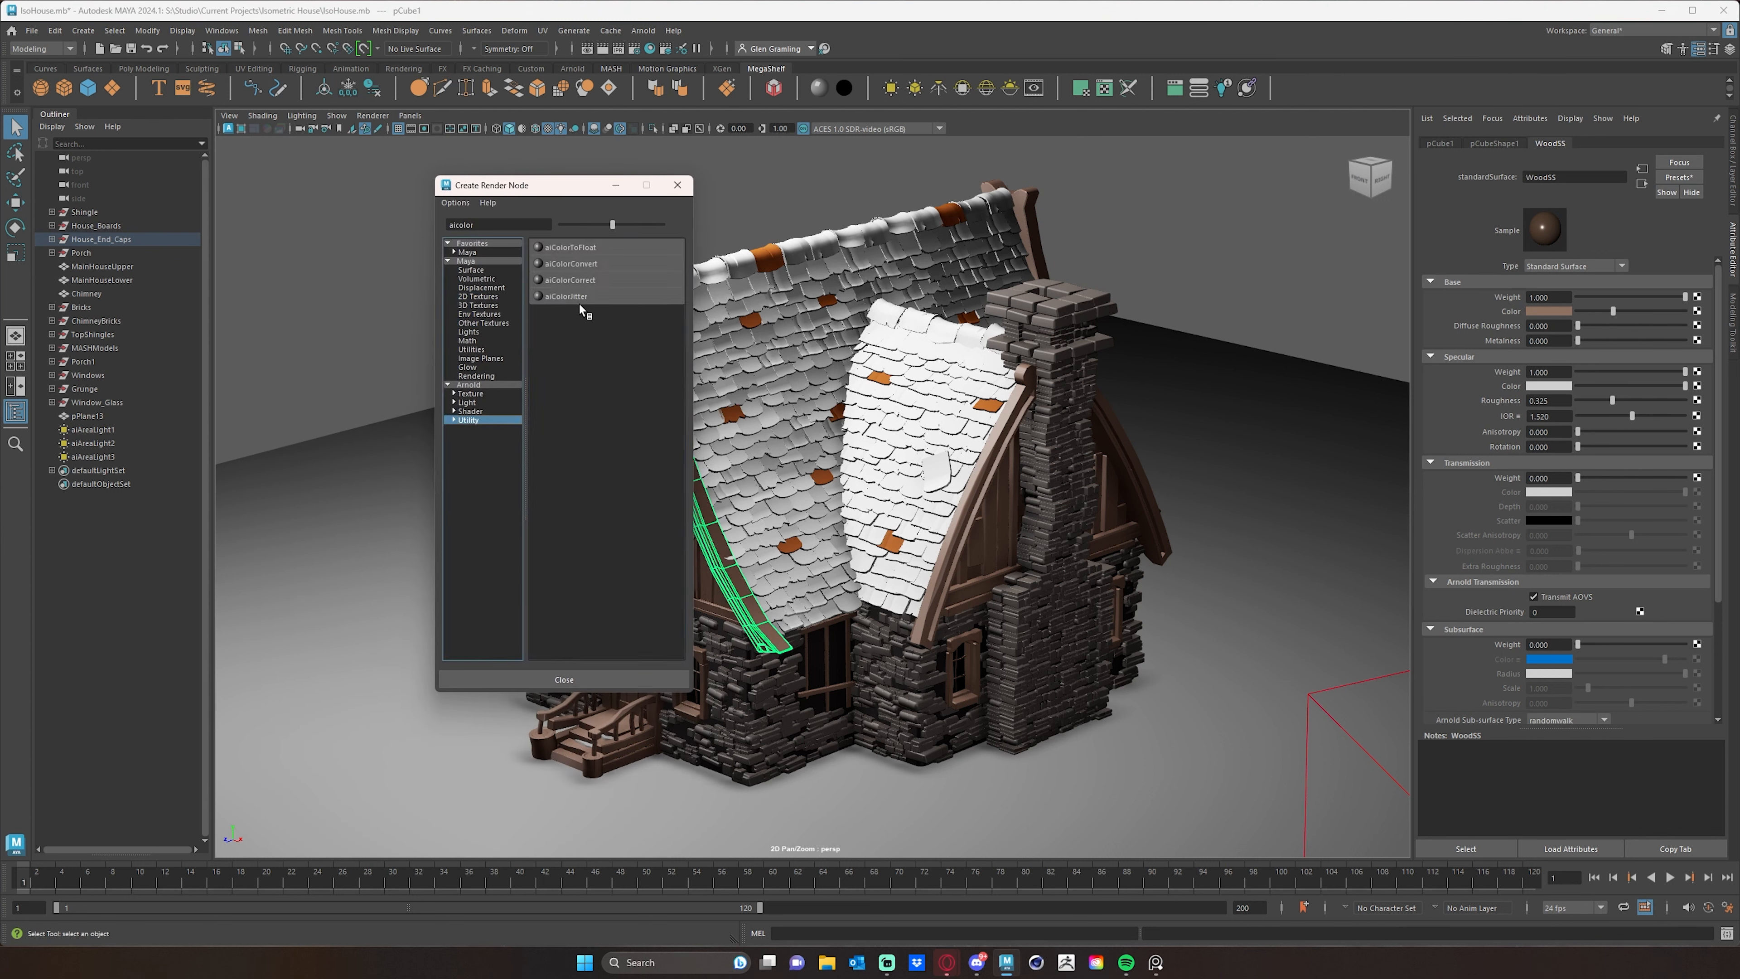
pyautogui.click(568, 297)
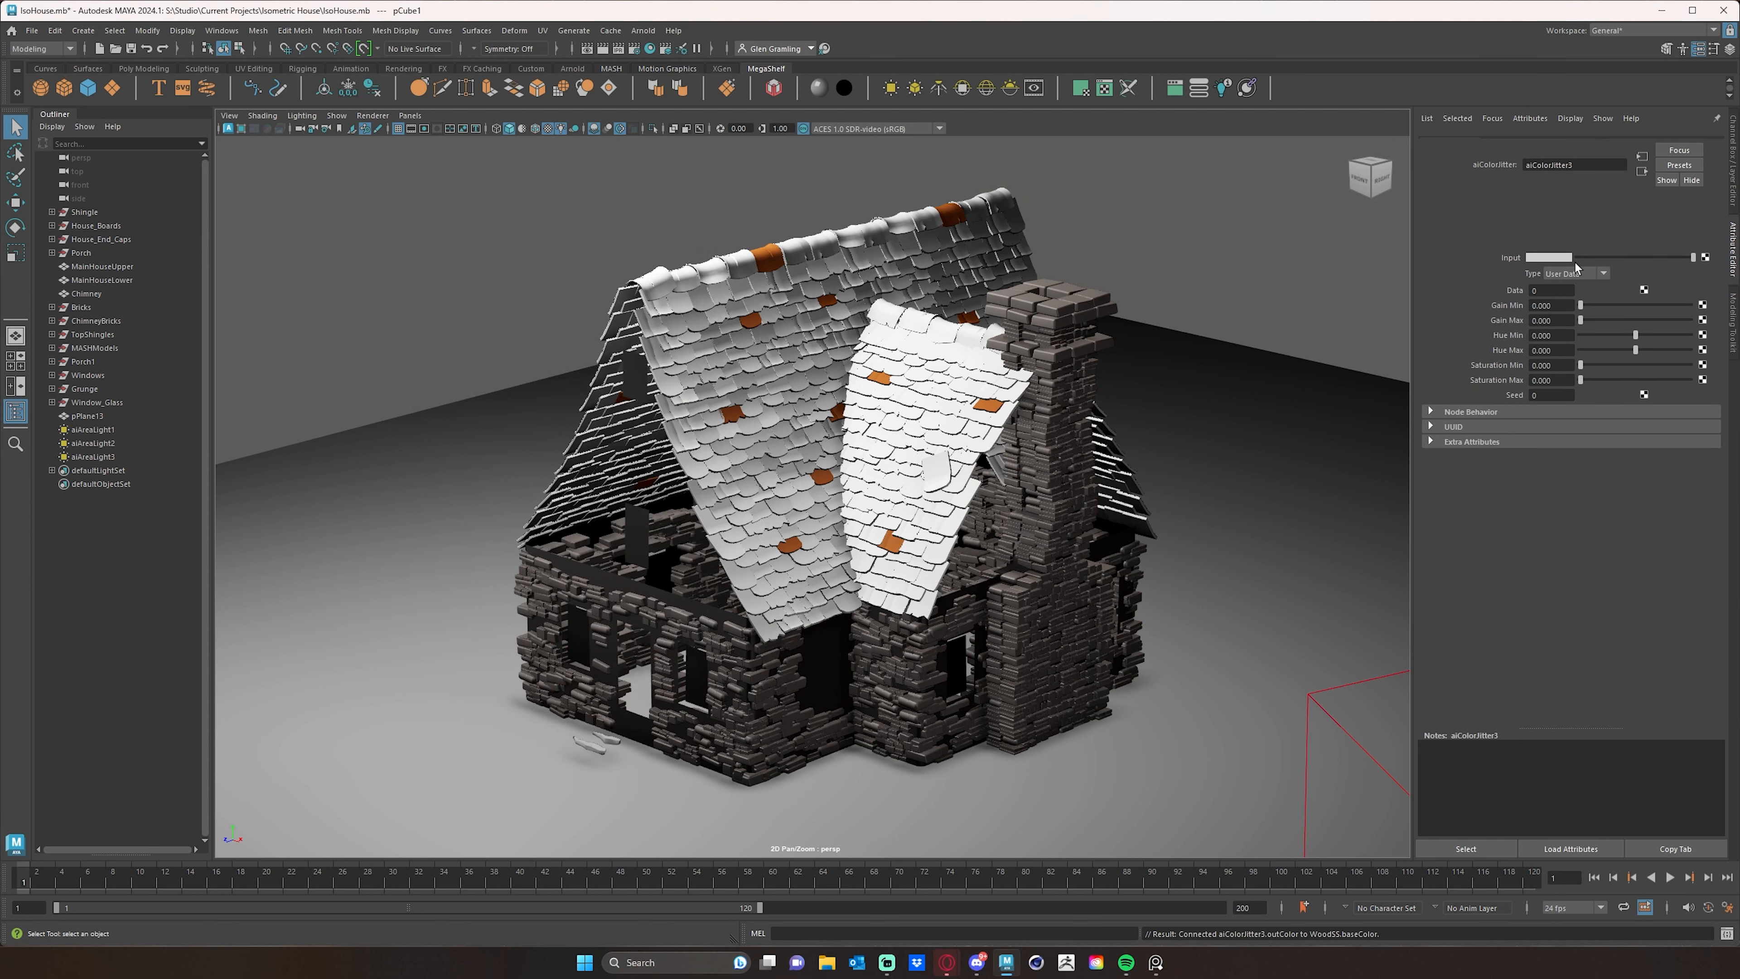
# - Set the wood color jitter's input to the brown from the color history and render the house in the Arnold viewport
pyautogui.click(1549, 272)
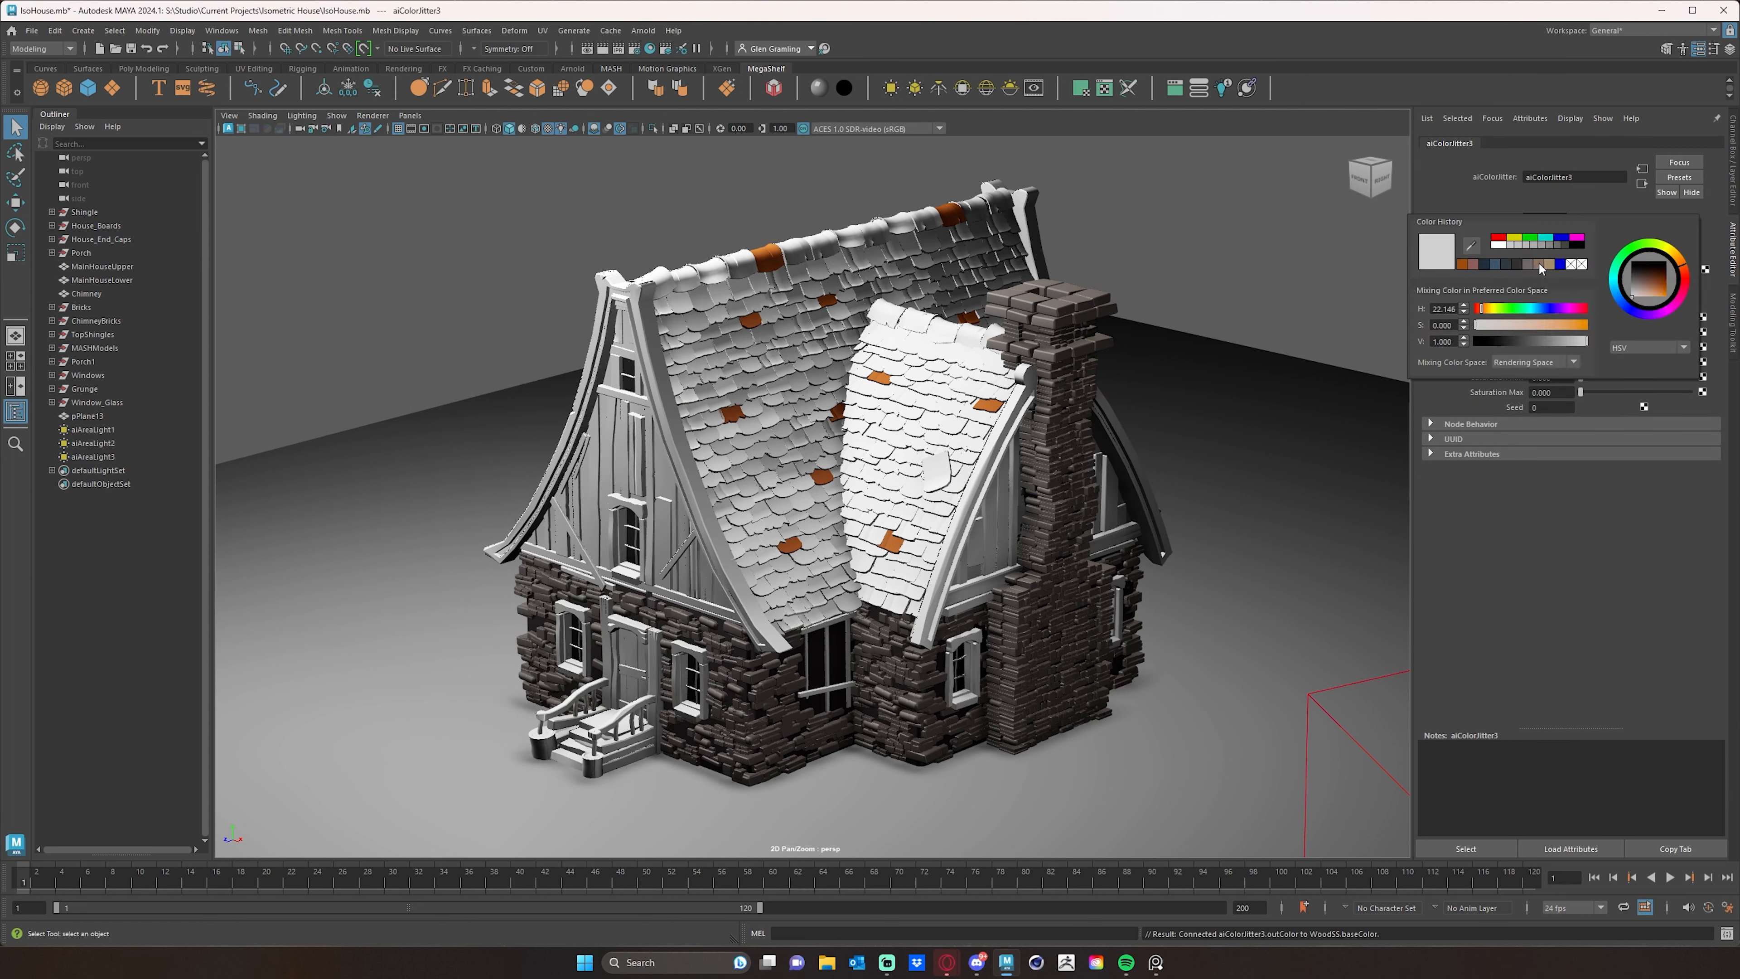
pyautogui.click(1541, 265)
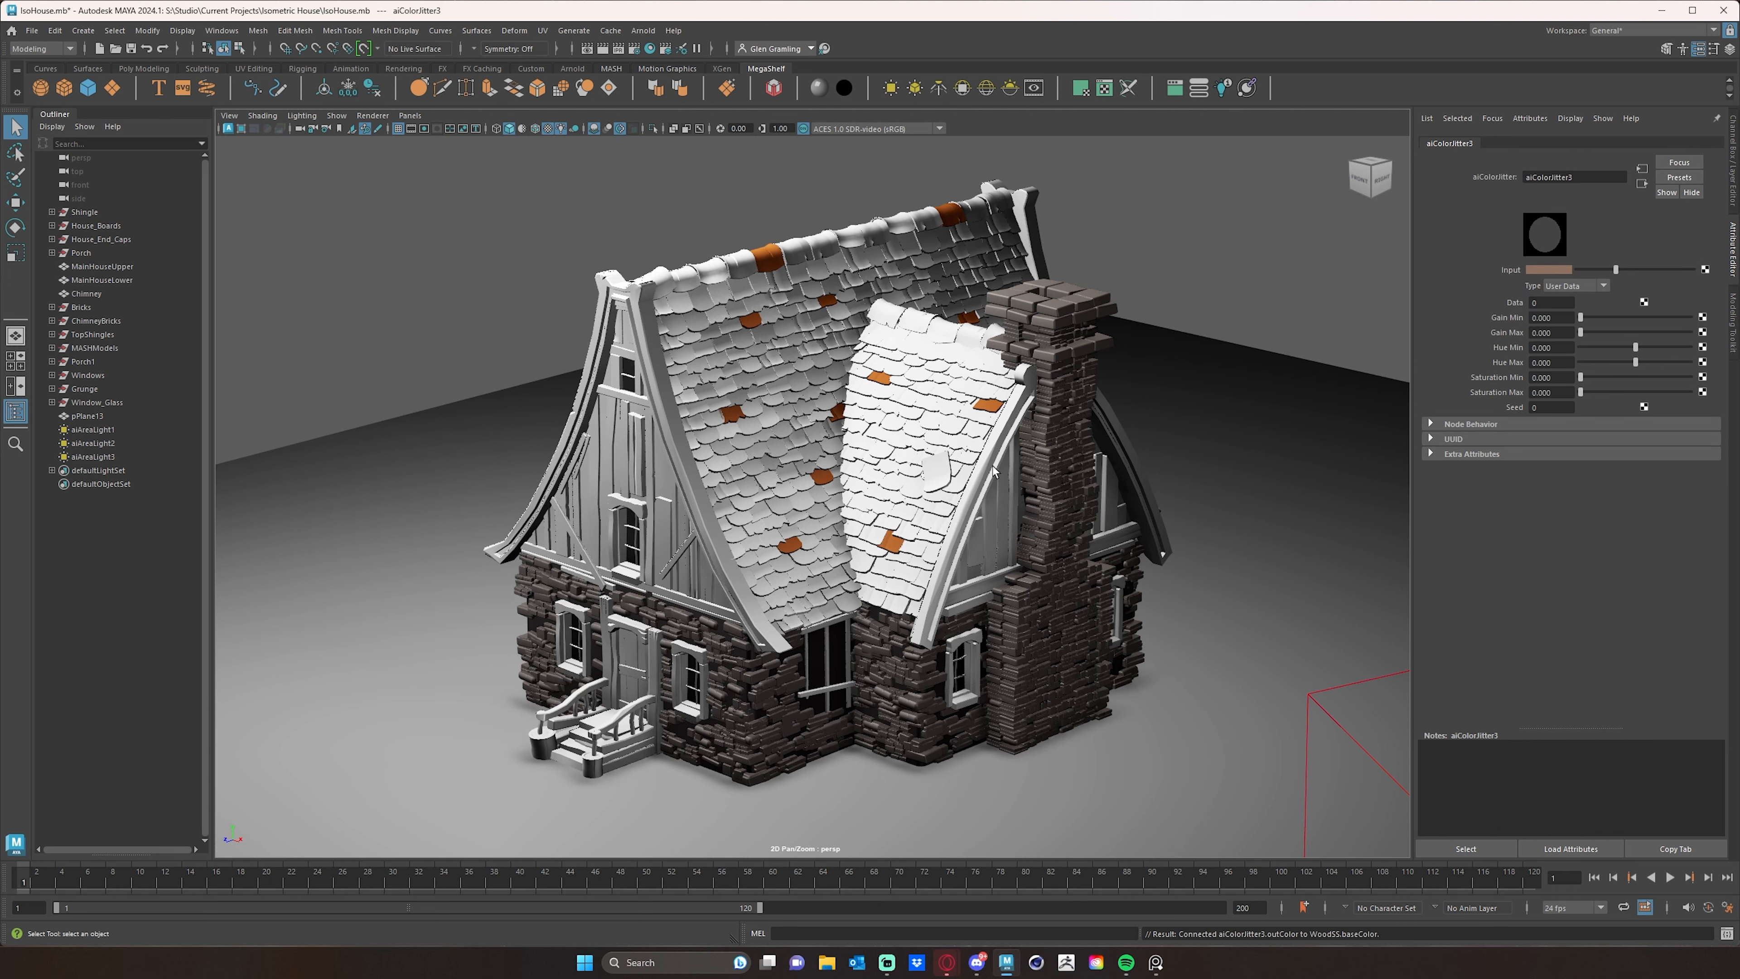
pyautogui.keyDown('alt'); pyautogui.moveTo(992, 466); pyautogui.dragTo(992, 469); pyautogui.keyUp('alt')
pyautogui.keyDown('alt'); pyautogui.moveTo(994, 390); pyautogui.dragTo(1003, 398, button='middle'); pyautogui.keyUp('alt')
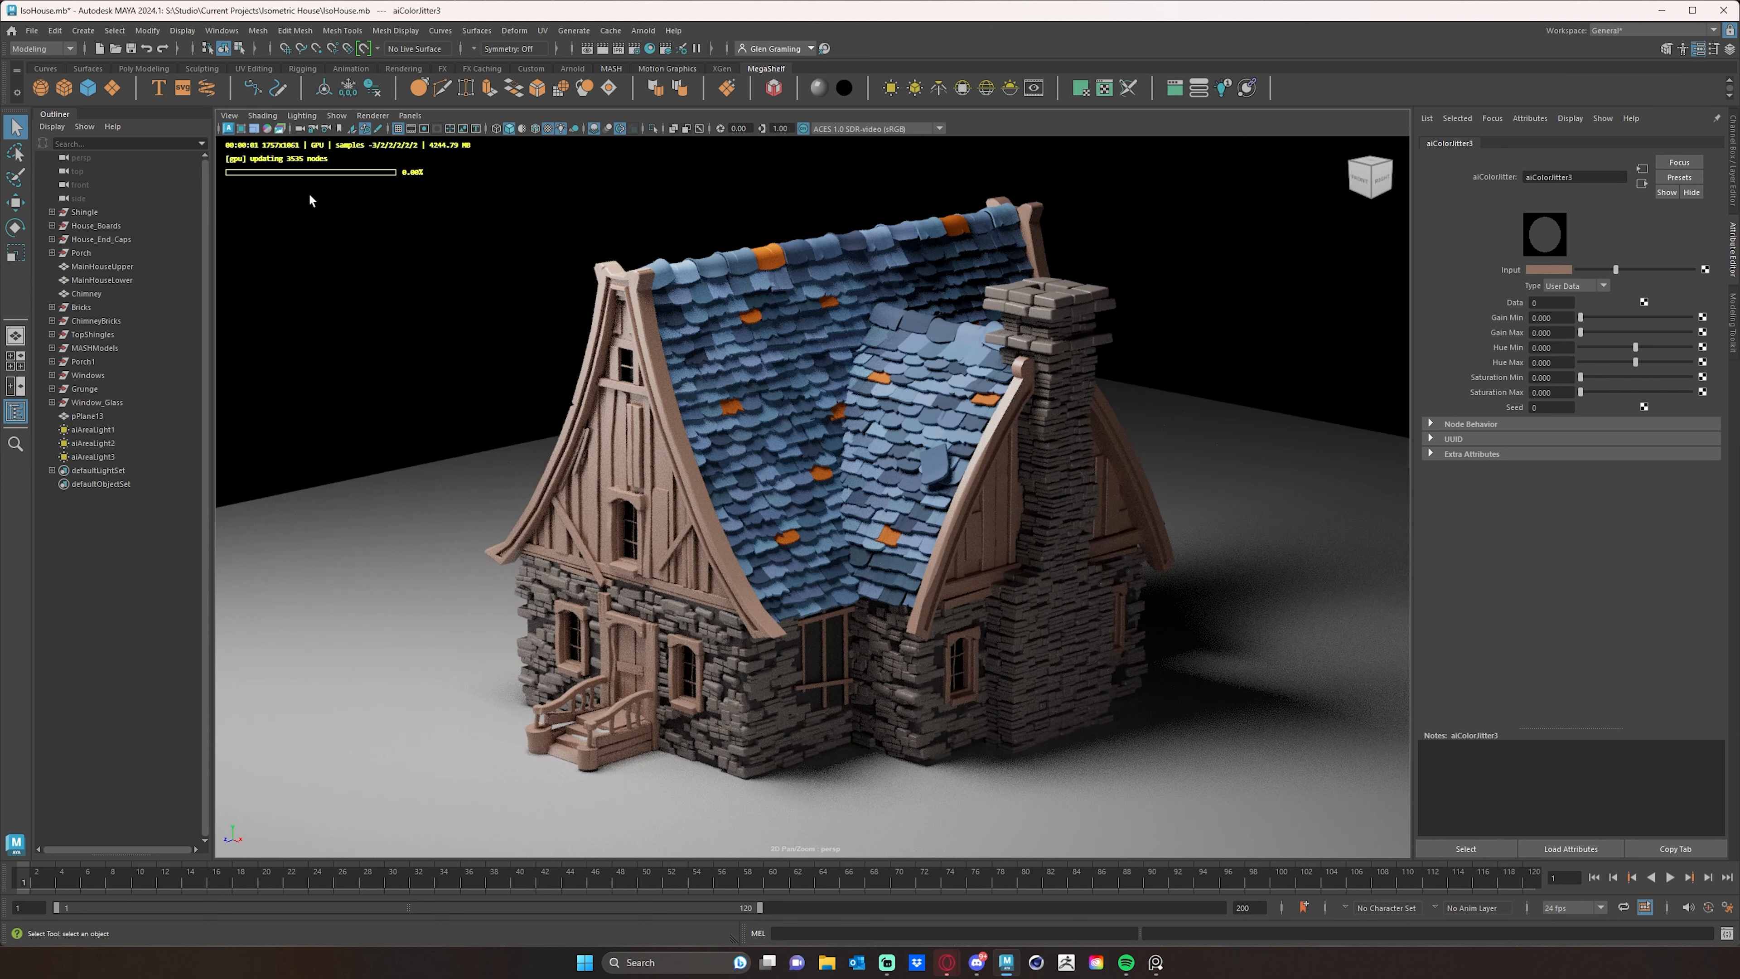
# - Try raising the wood color jitter's minimum and maximum gain with the User Data type
pyautogui.click(1588, 317)
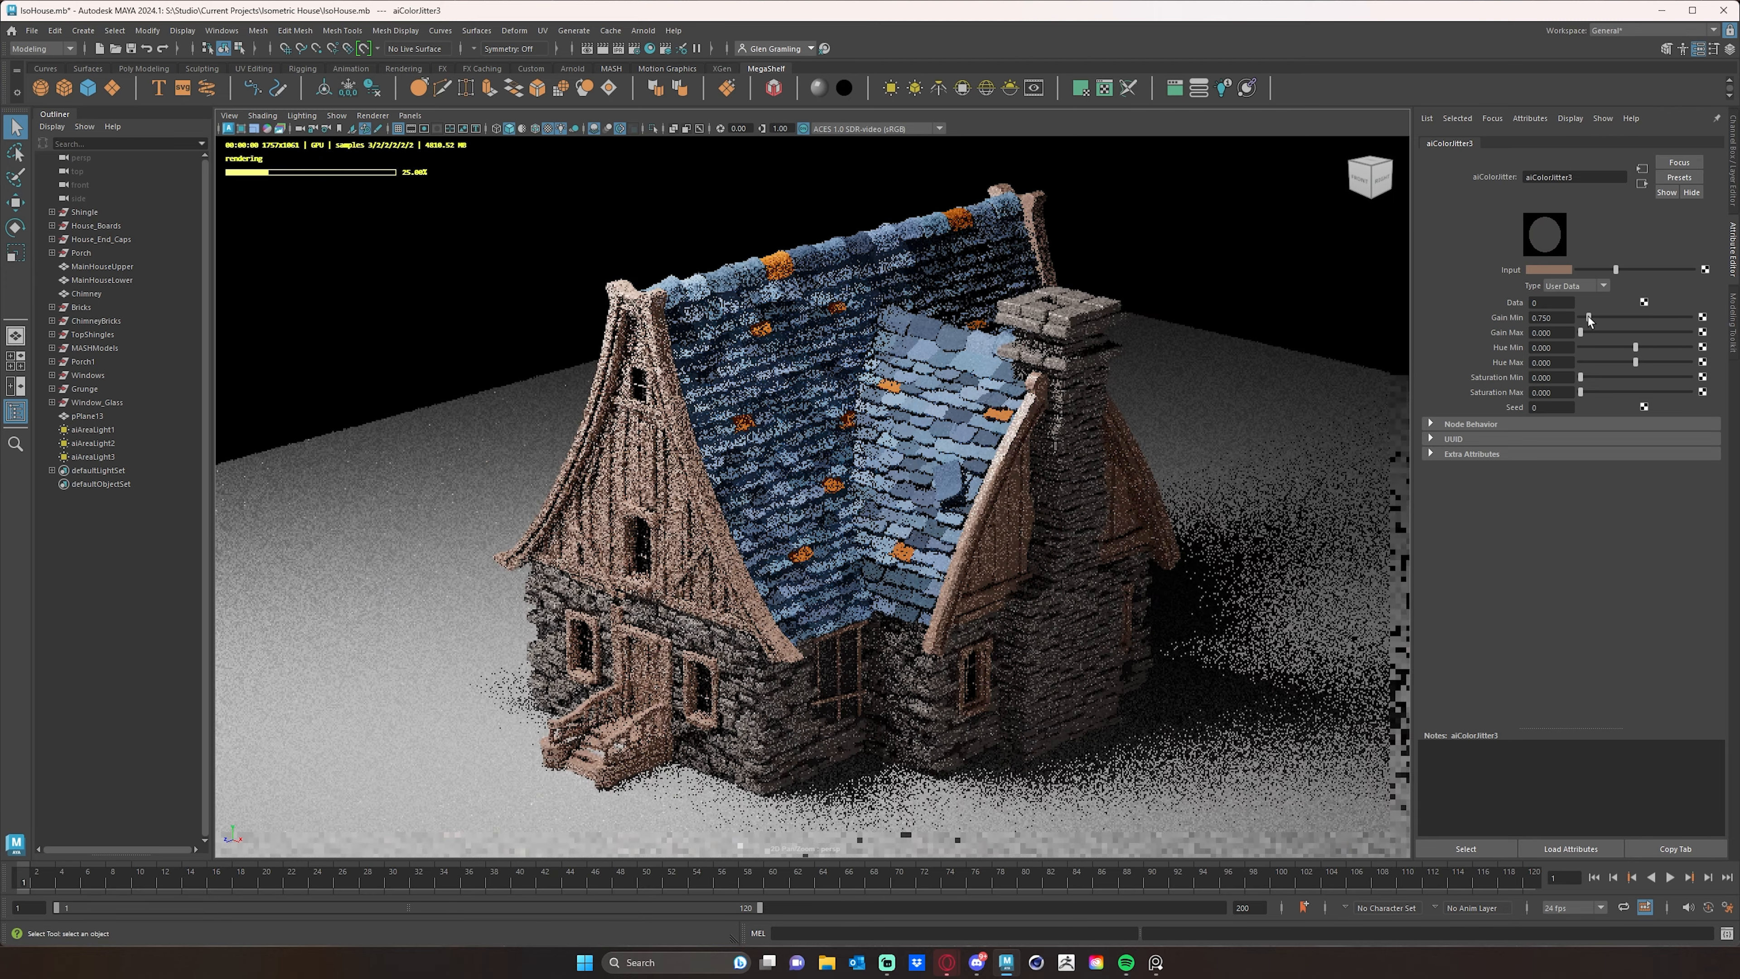
pyautogui.click(1596, 317)
pyautogui.click(1597, 332)
pyautogui.click(1599, 332)
# - Switch the wood color jitter's type to Object and set its minimum and maximum gain to 0.563
pyautogui.click(1577, 287)
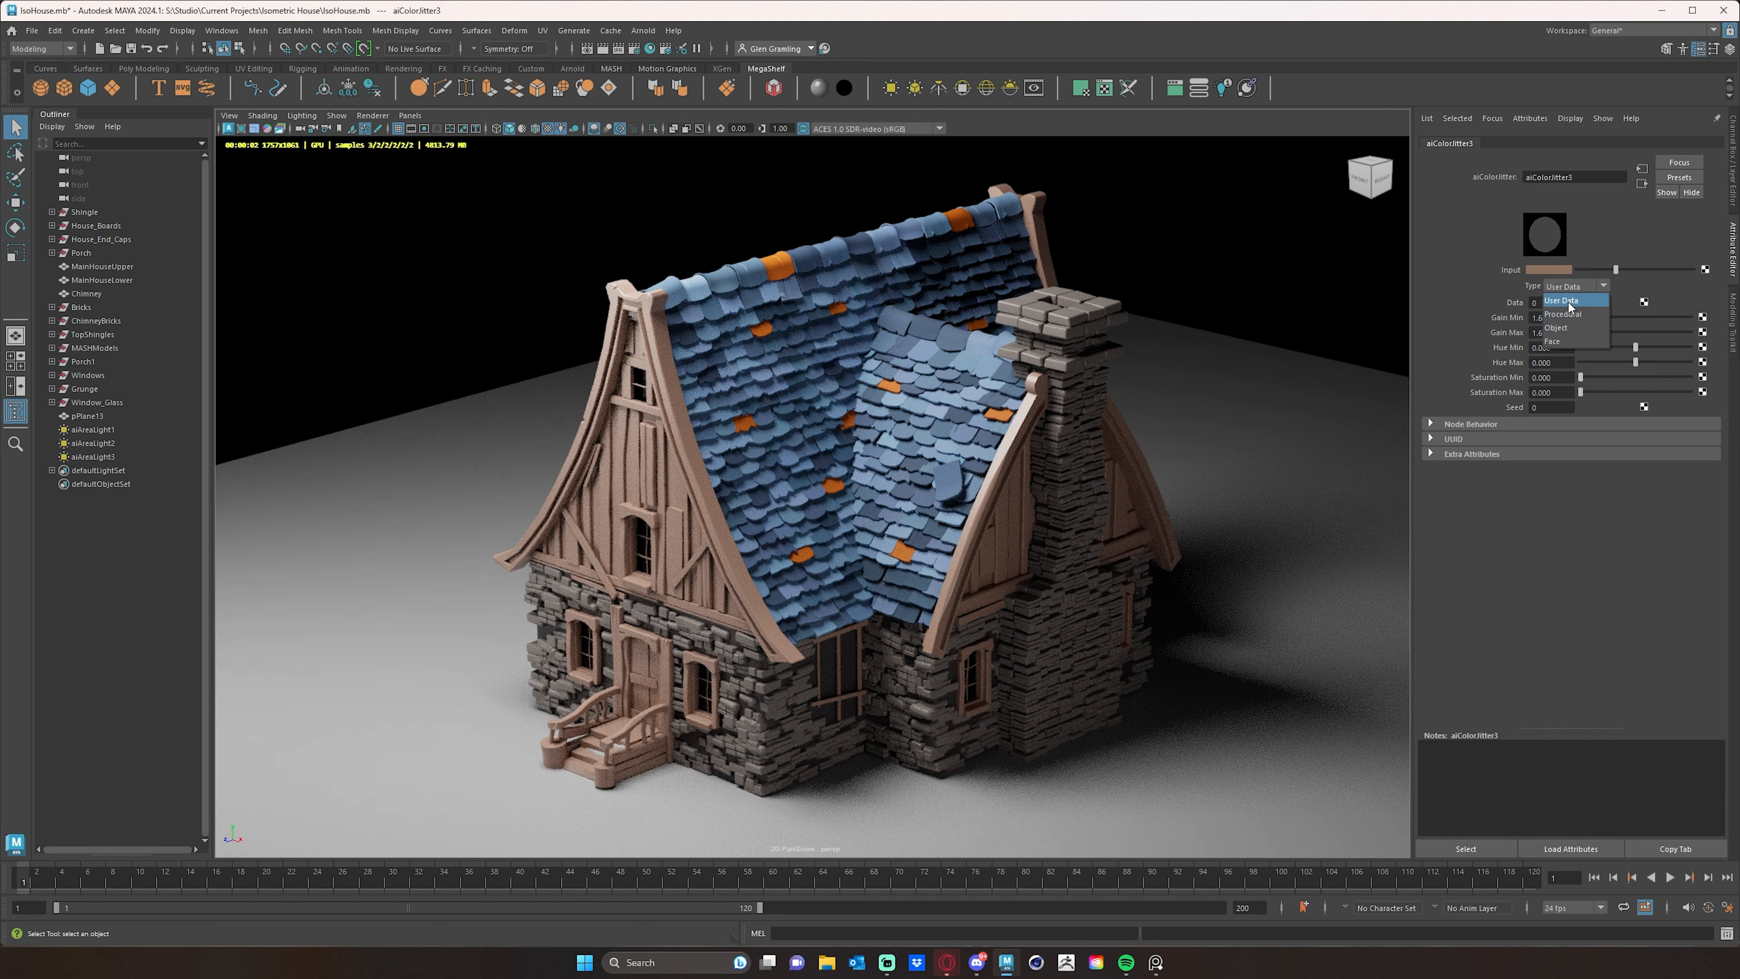
pyautogui.click(1558, 328)
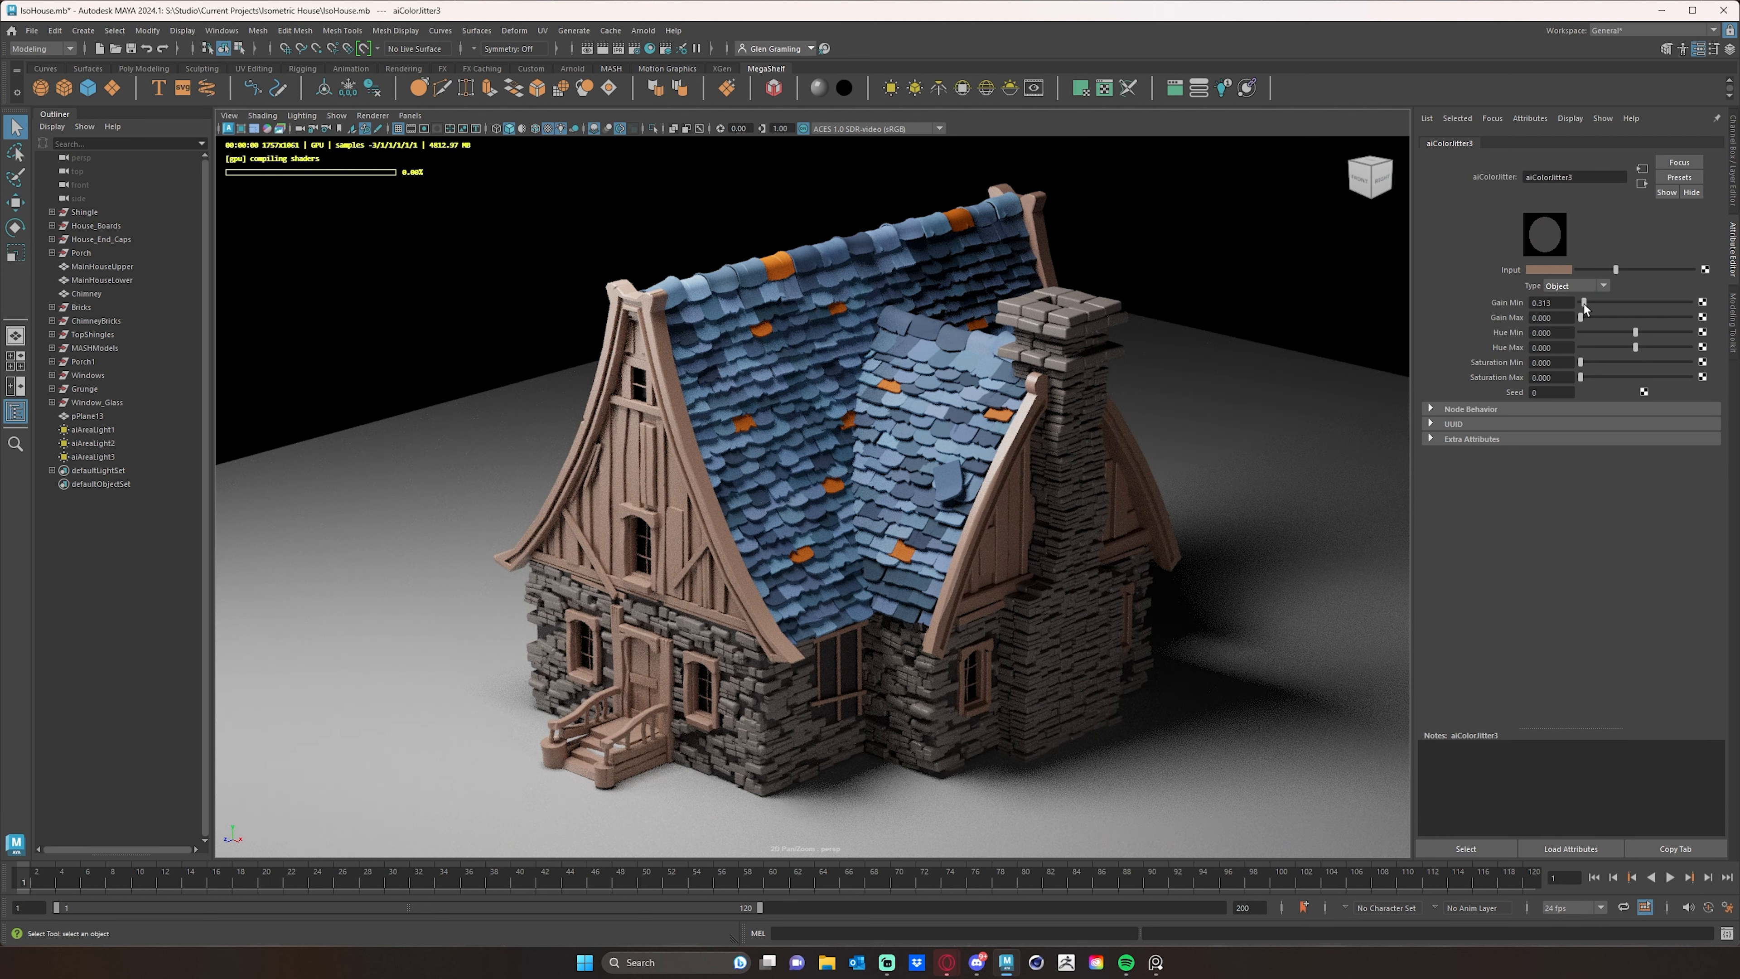
pyautogui.moveTo(1581, 302); pyautogui.dragTo(1587, 318)
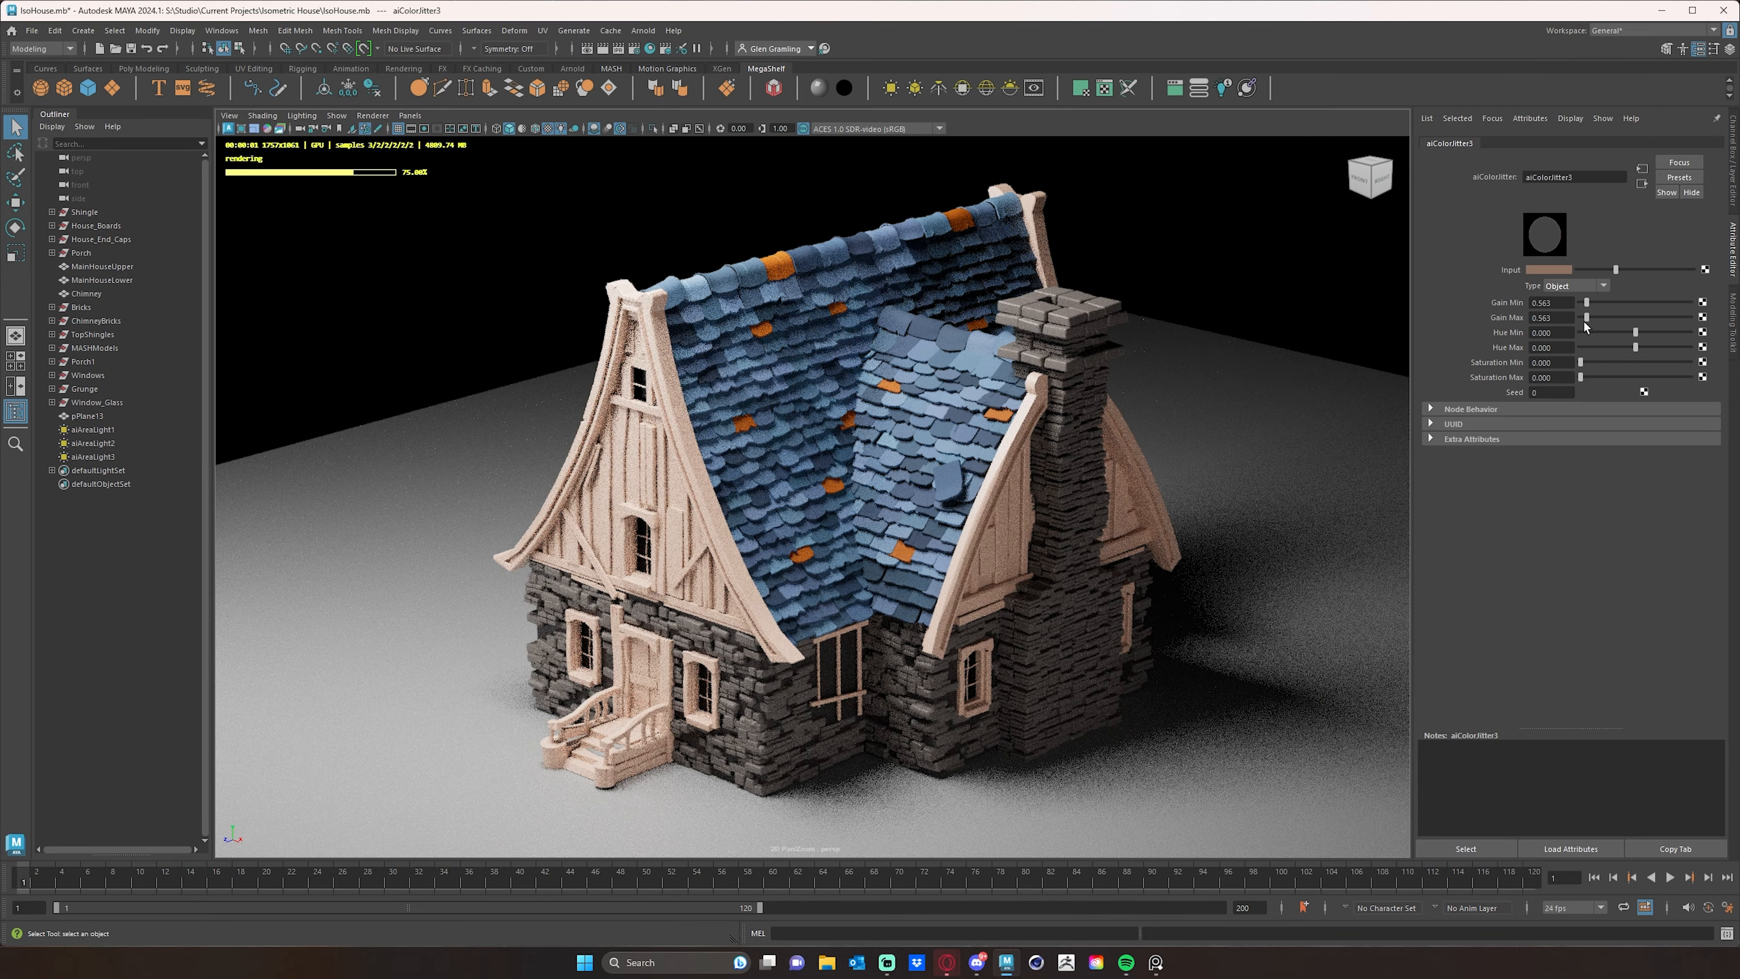
# - Try a wide hue spread on the wood jitter, with hue maximum 0.412 and saturation ranging from 0.250 to 0.625
pyautogui.moveTo(1580, 362); pyautogui.dragTo(1649, 347)
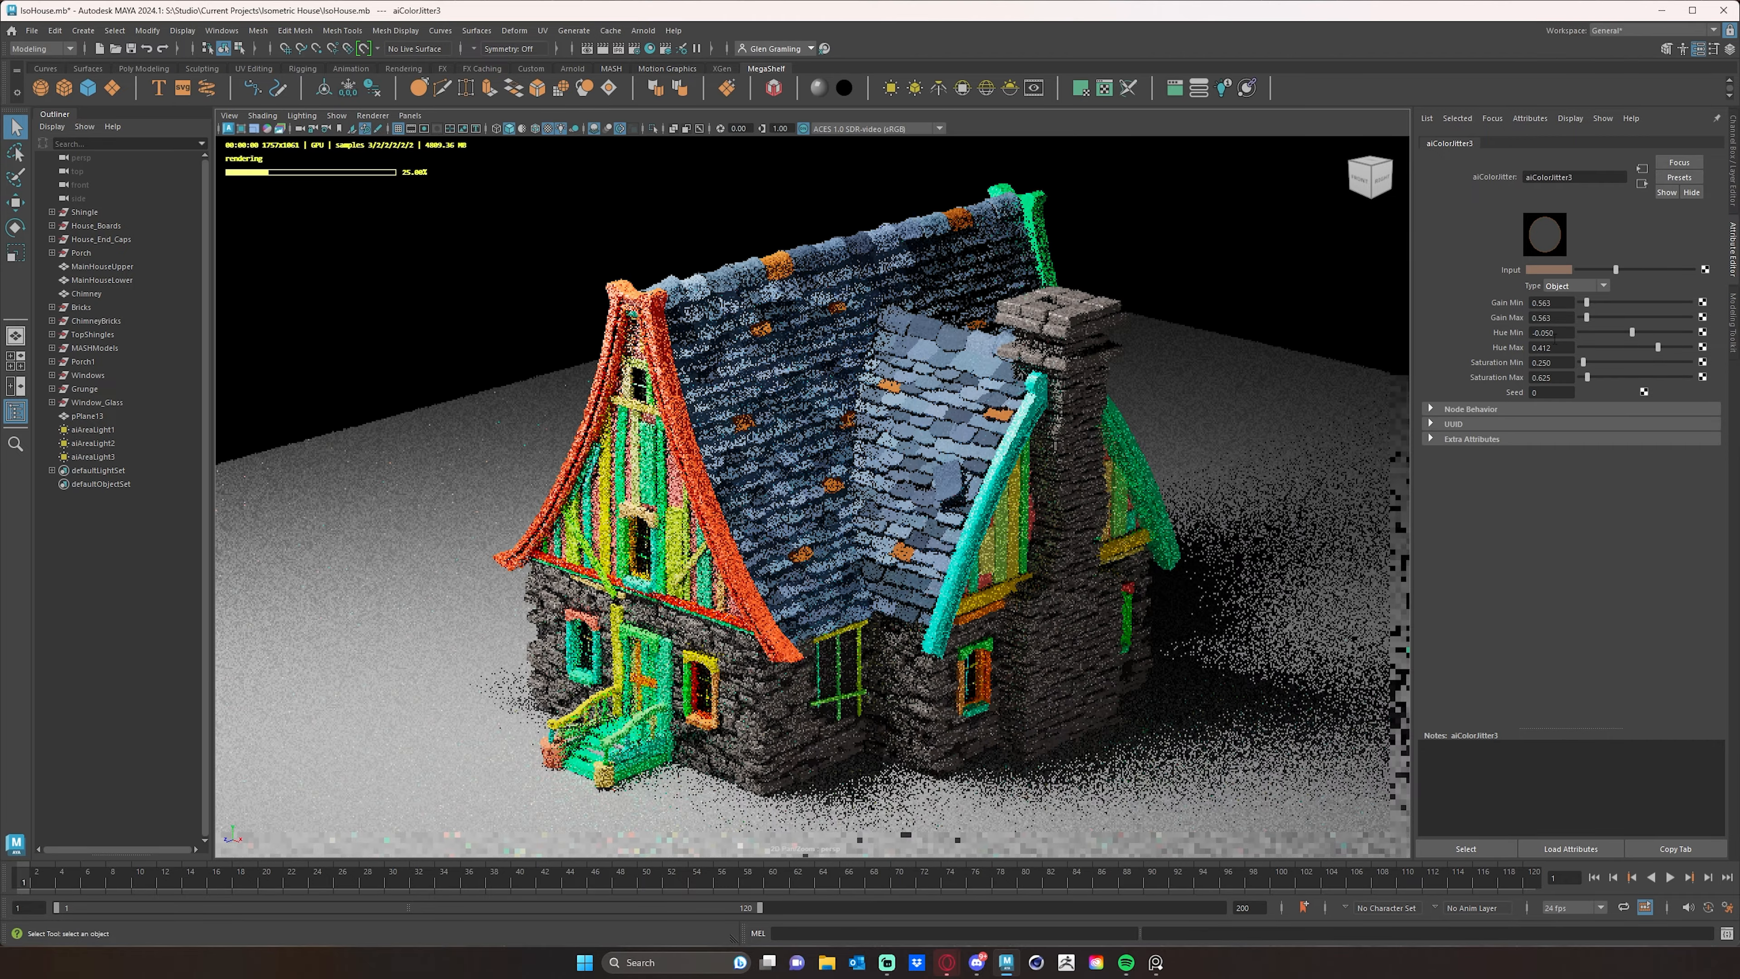
pyautogui.moveTo(1633, 331); pyautogui.dragTo(1602, 333)
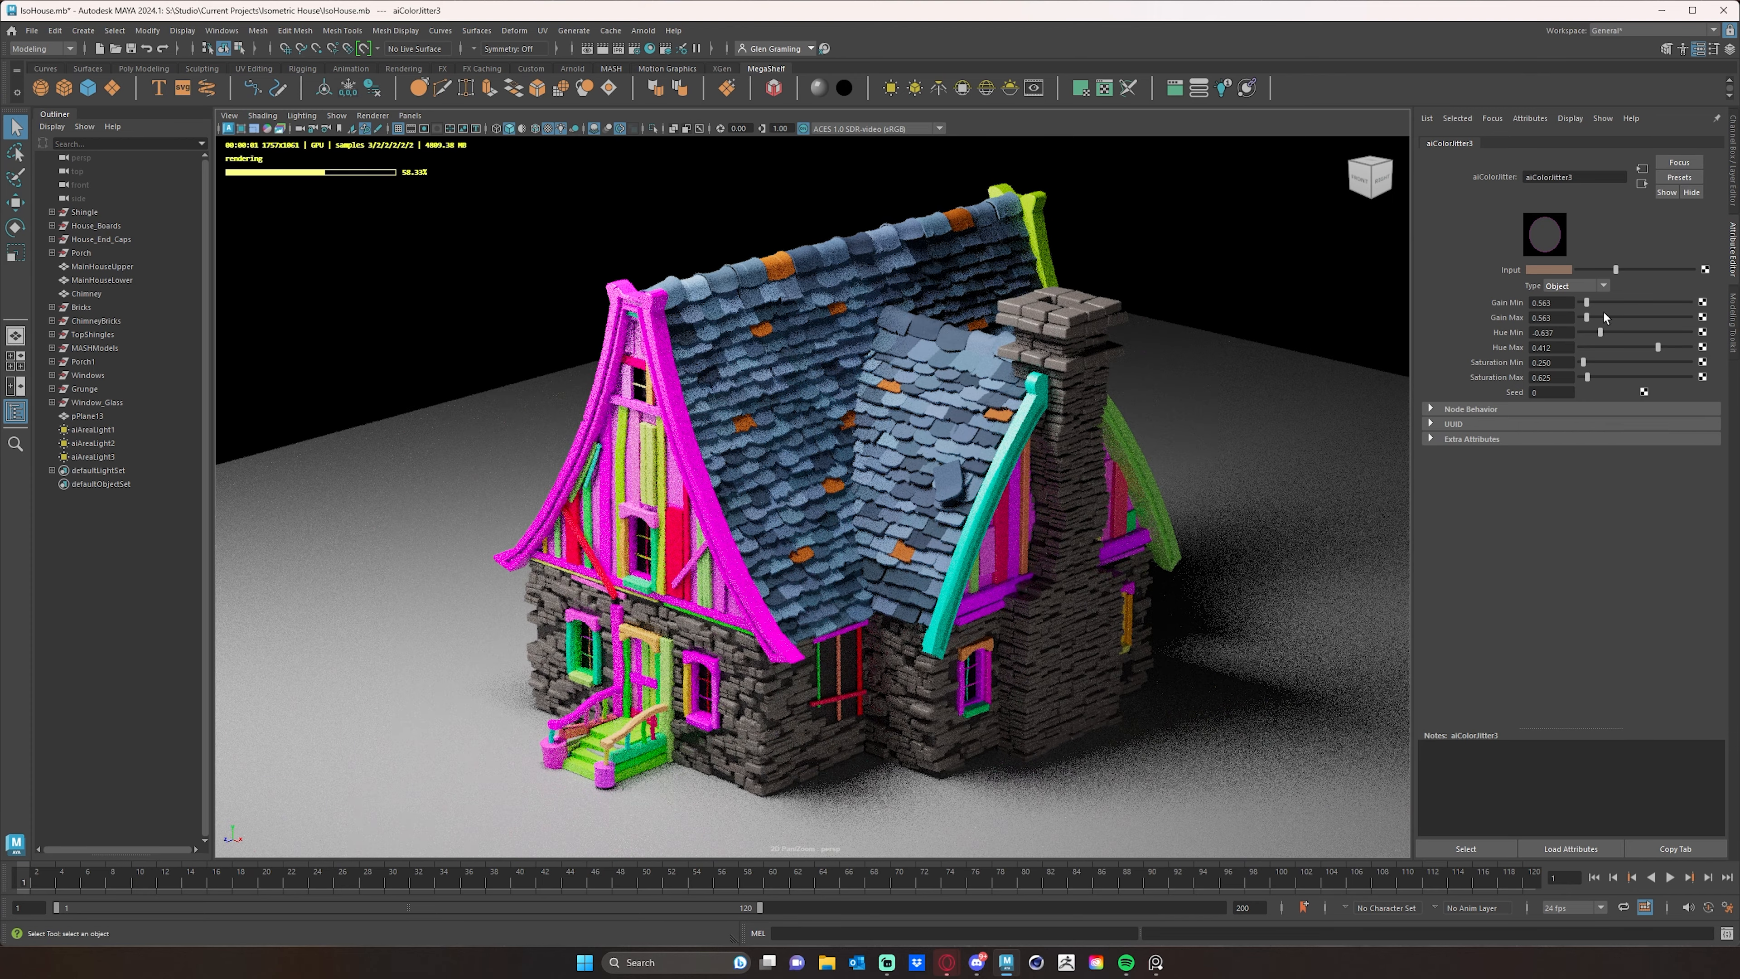
pyautogui.moveTo(1601, 332); pyautogui.dragTo(1609, 332)
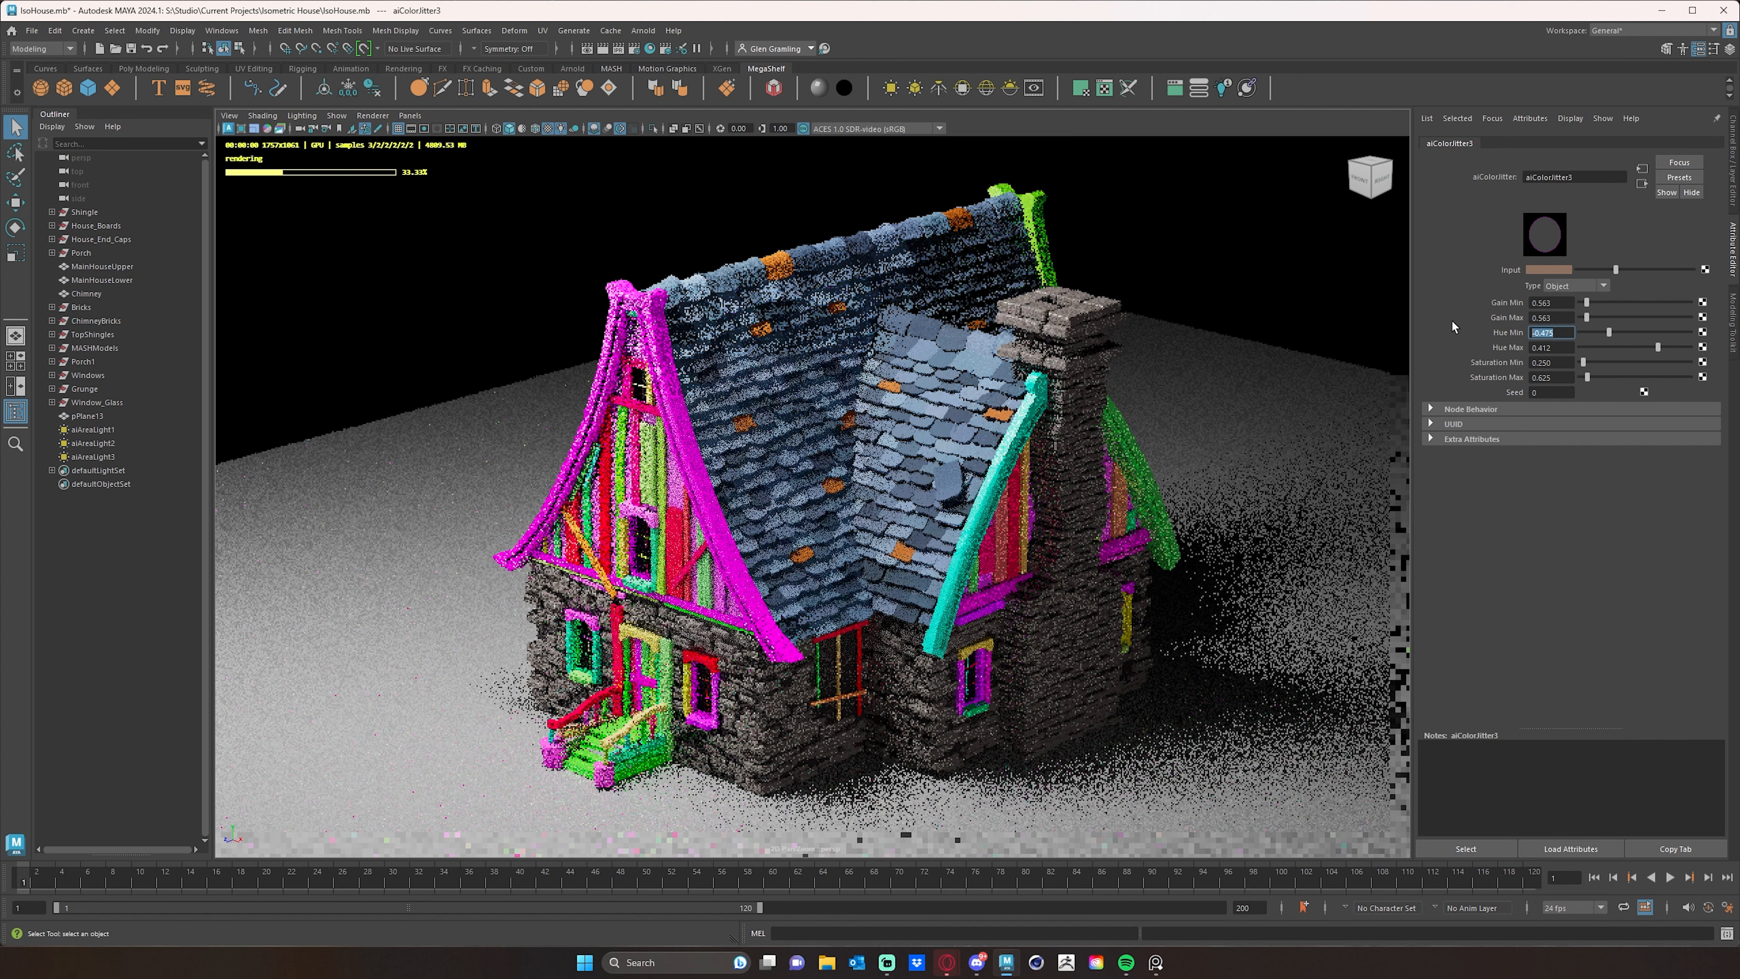
# - Reset the wood jitter's minimum and maximum hue to 0
pyautogui.write('0')
pyautogui.press('Tab')
pyautogui.write('0')
pyautogui.press('Tab')
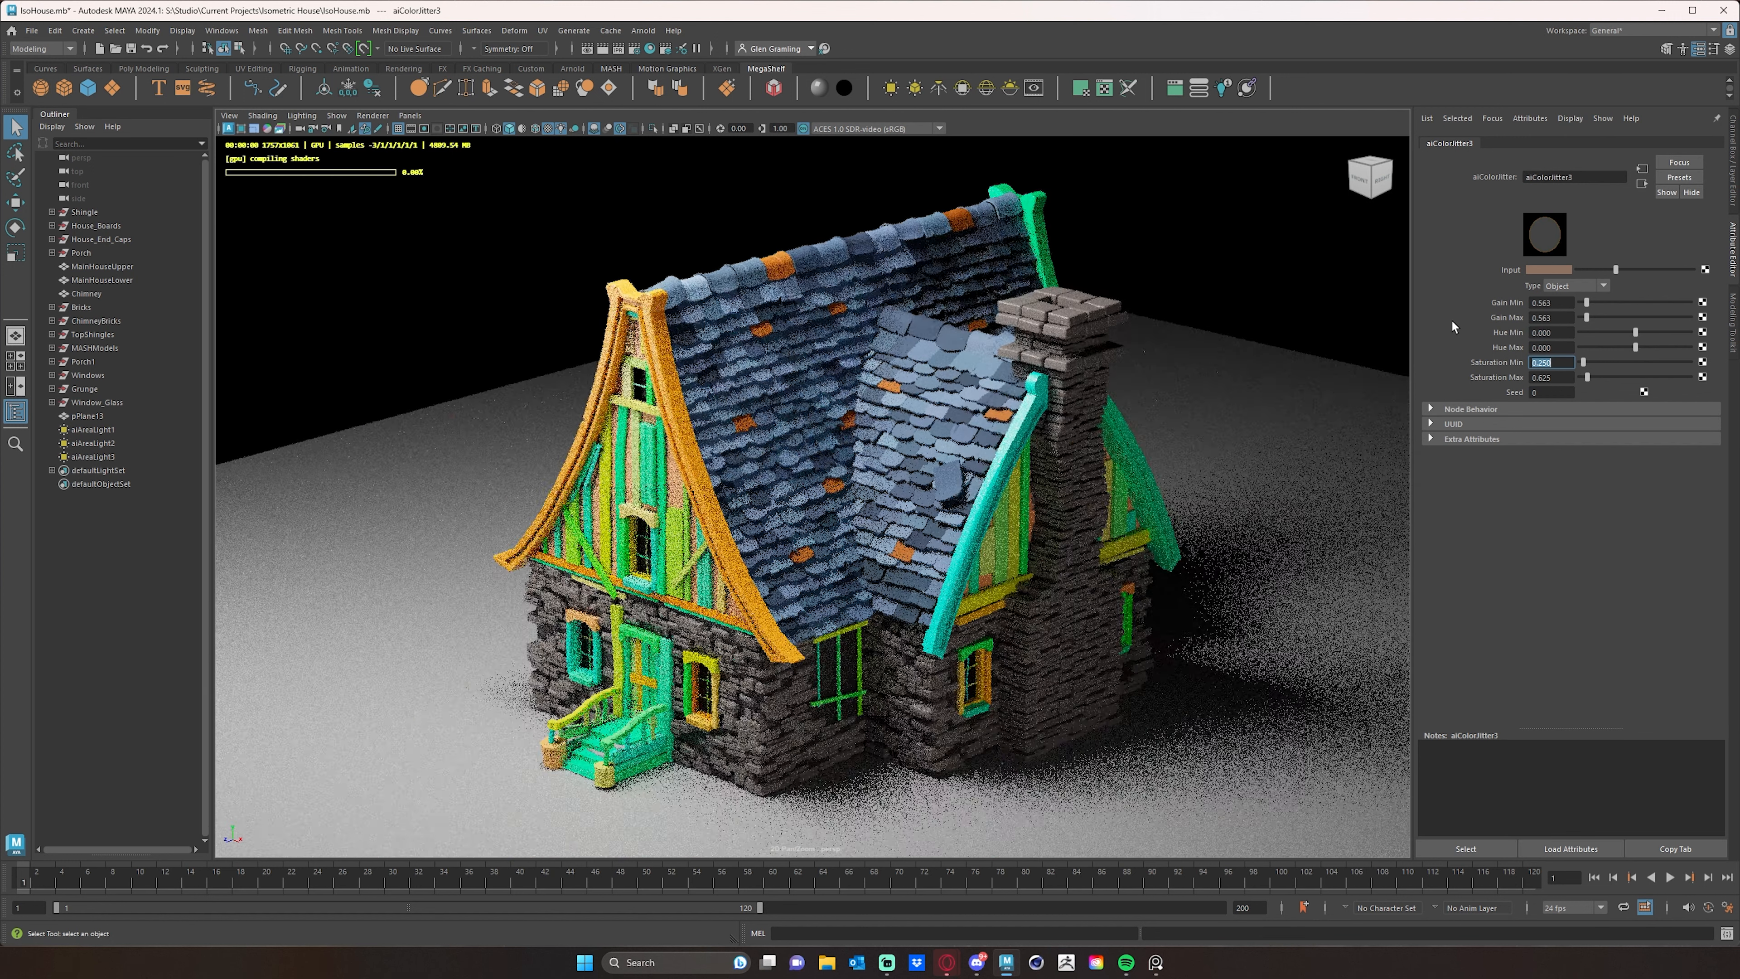
pyautogui.click(1549, 347)
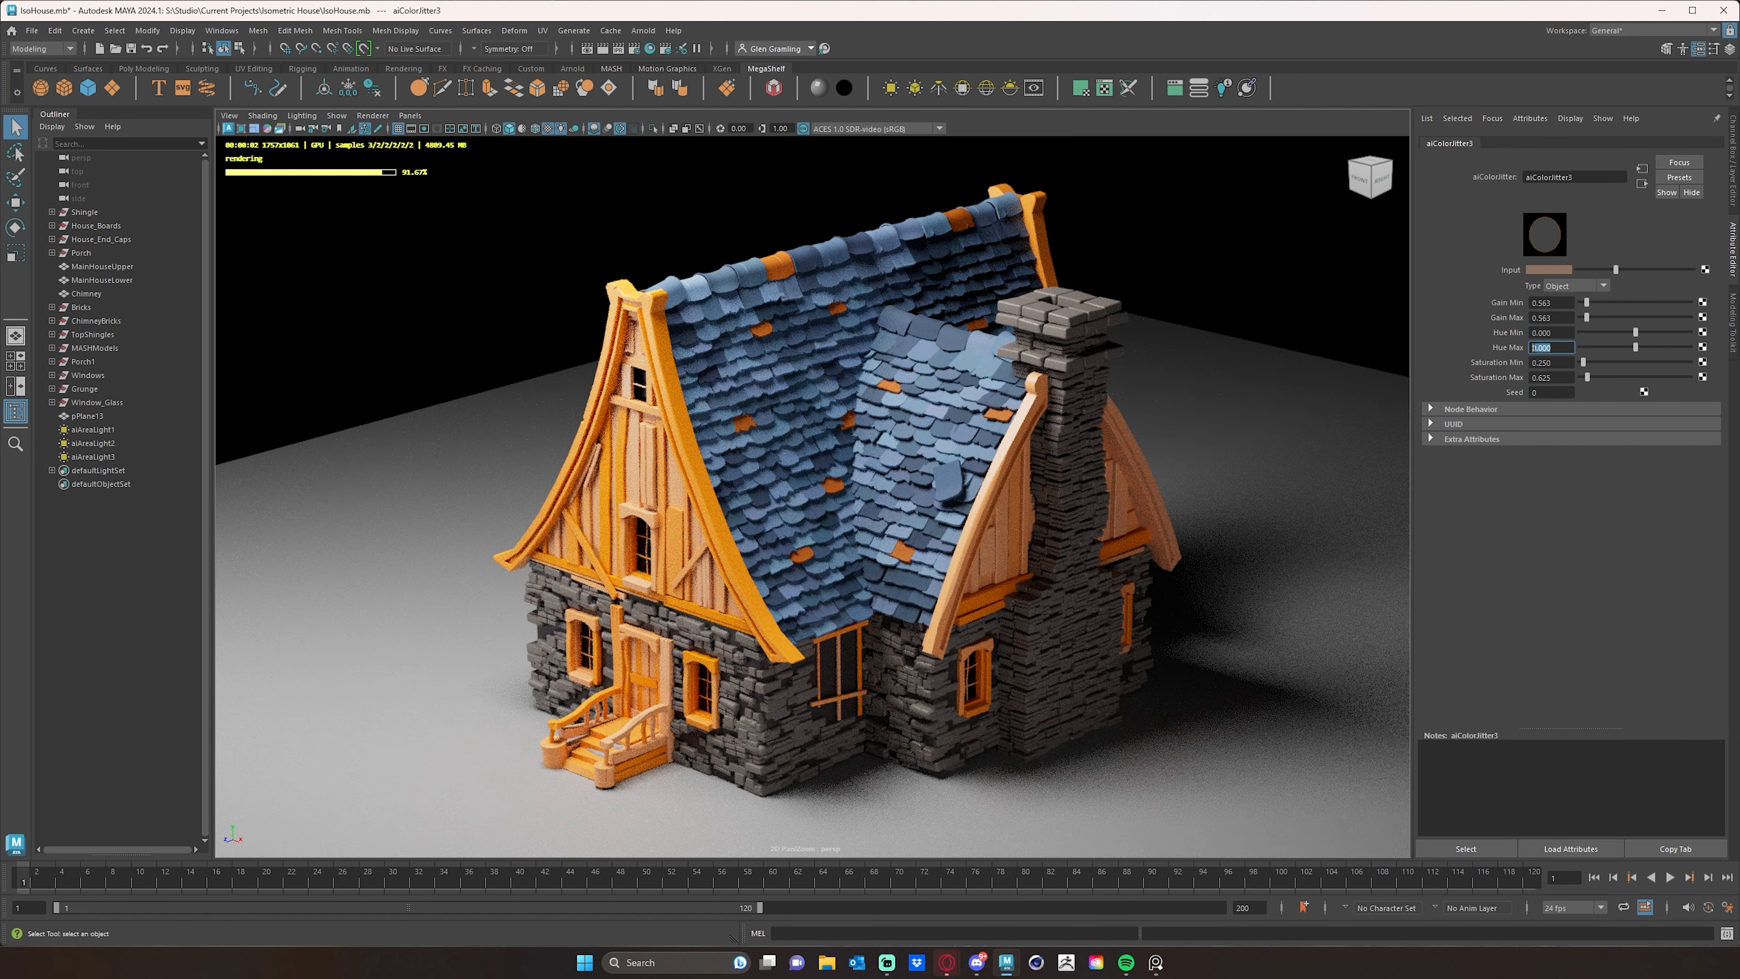
# - Change the wood jitter's input color to a very dark brown with saturation 0.705 and value about 0.06
pyautogui.click(1549, 269)
pyautogui.click(1553, 323)
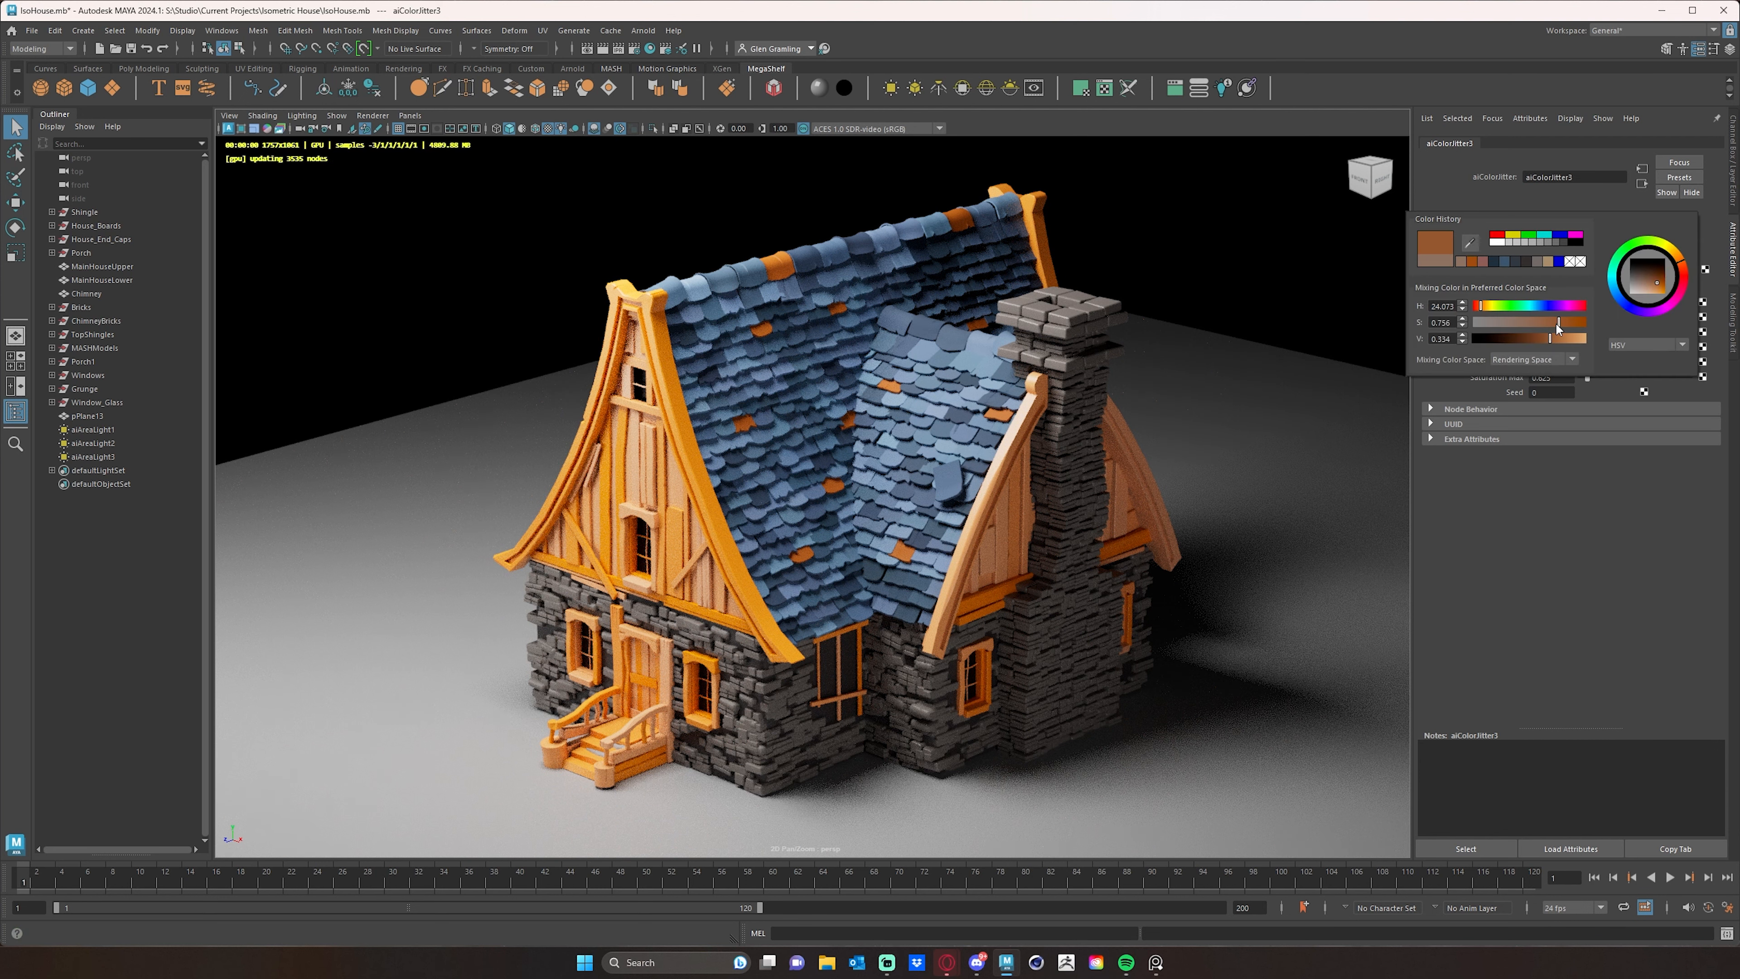
pyautogui.click(1508, 337)
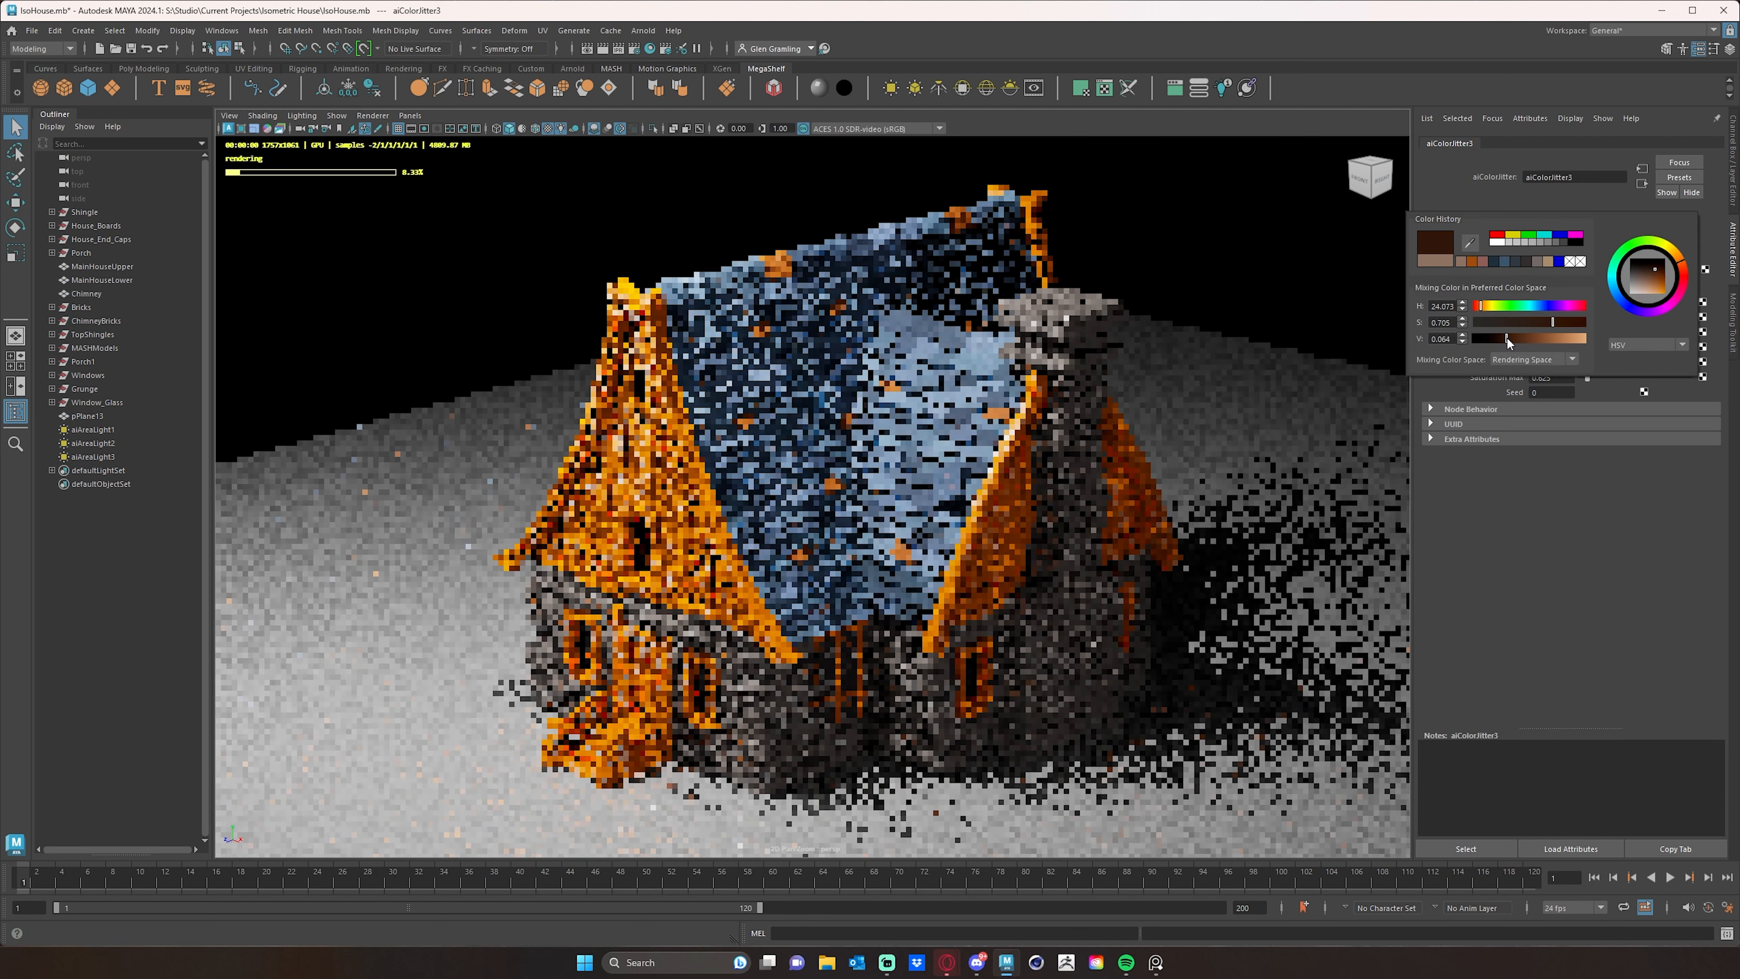
pyautogui.click(1505, 337)
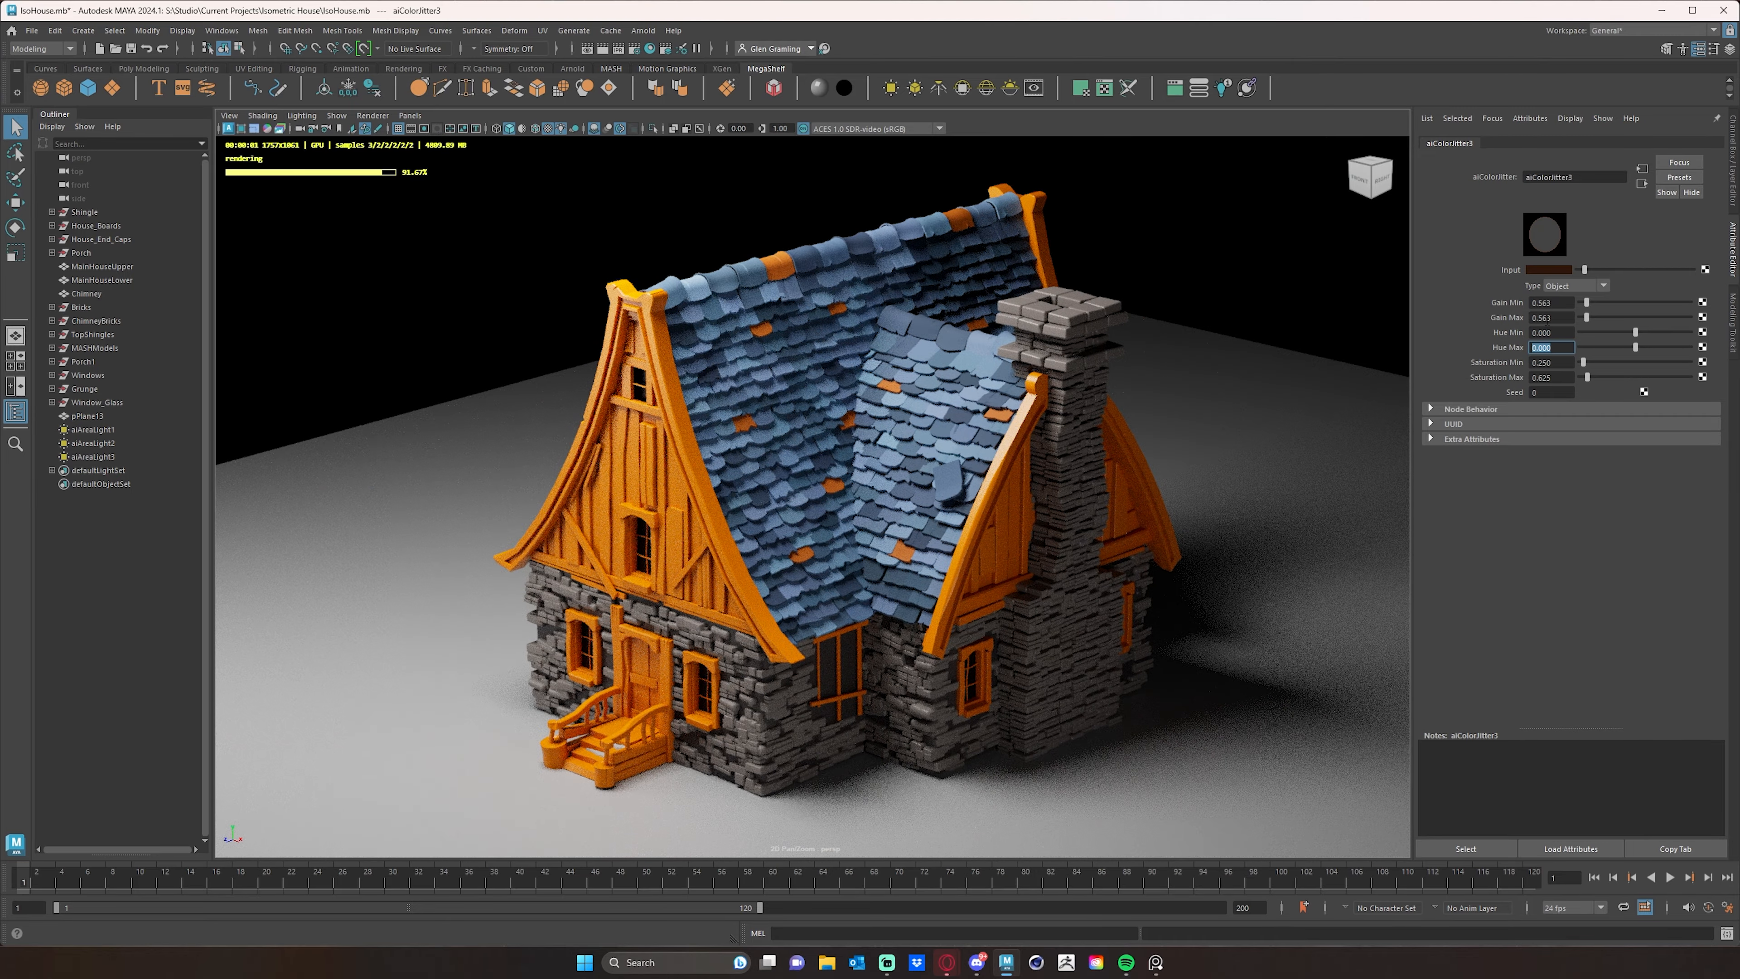
# - Try a wood jitter saturation range of 0.062 to 0.313 with minimum gain 0.813 and maximum gain 0.688
pyautogui.moveTo(1588, 381)
pyautogui.mouseDown()
pyautogui.moveTo(1581, 364)
pyautogui.moveTo(1585, 378)
pyautogui.mouseUp()
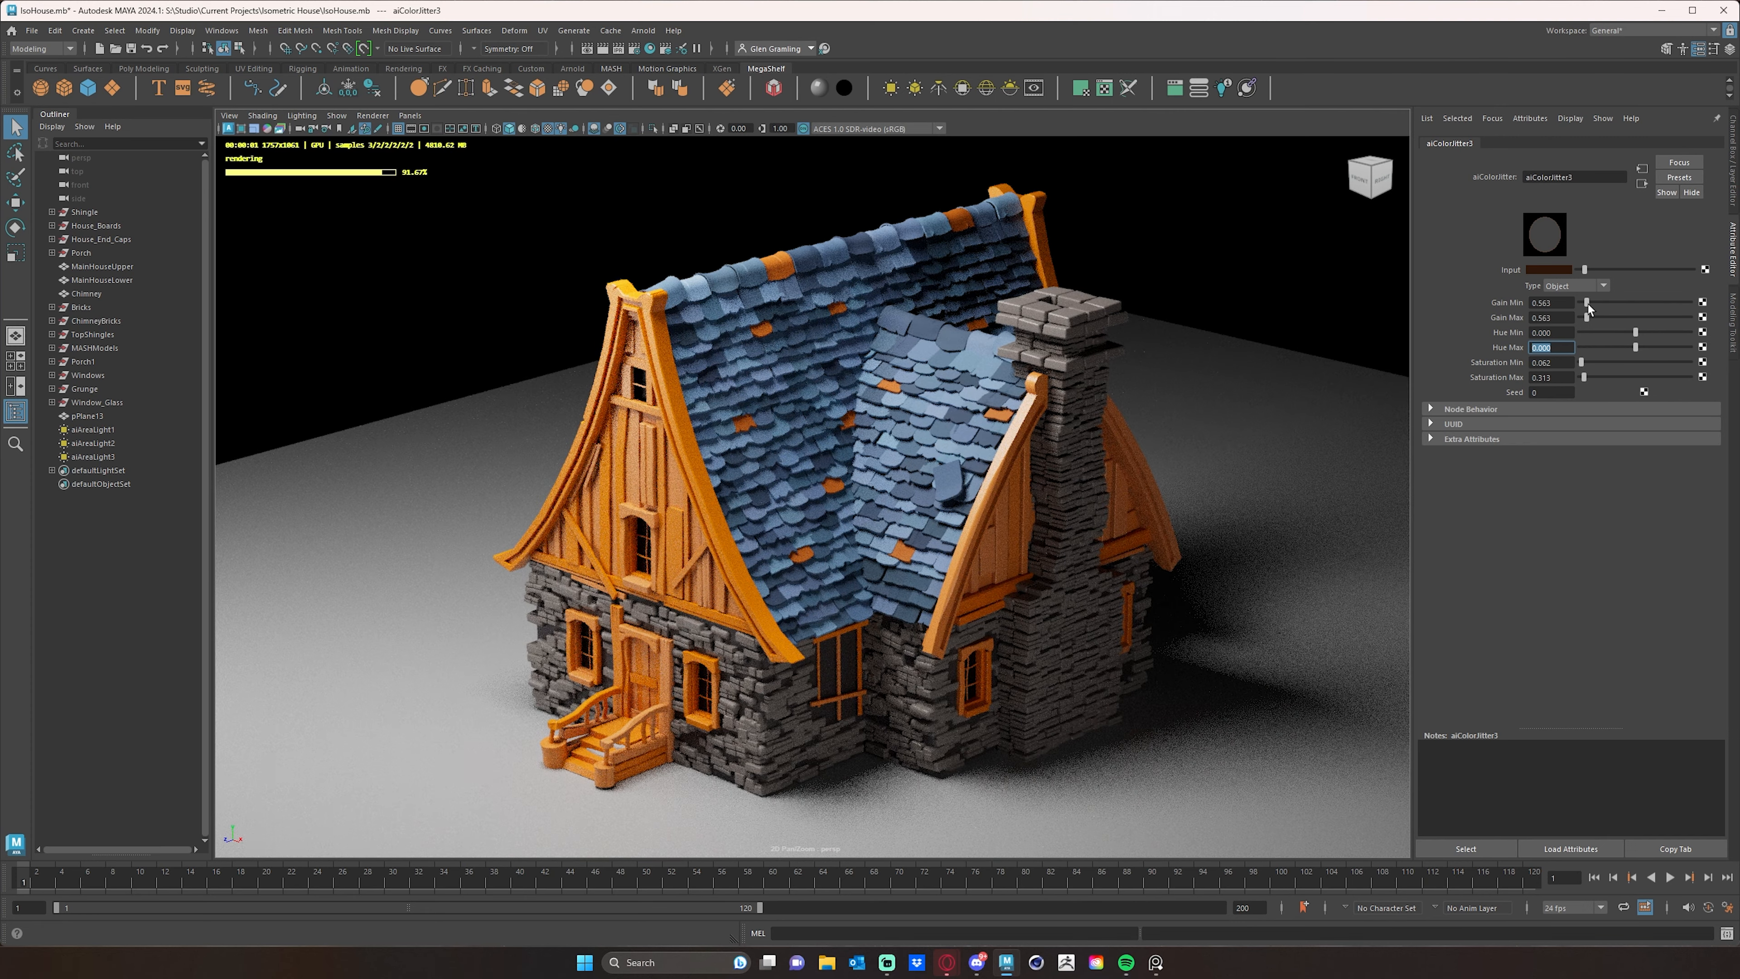
pyautogui.moveTo(1588, 304); pyautogui.dragTo(1589, 316)
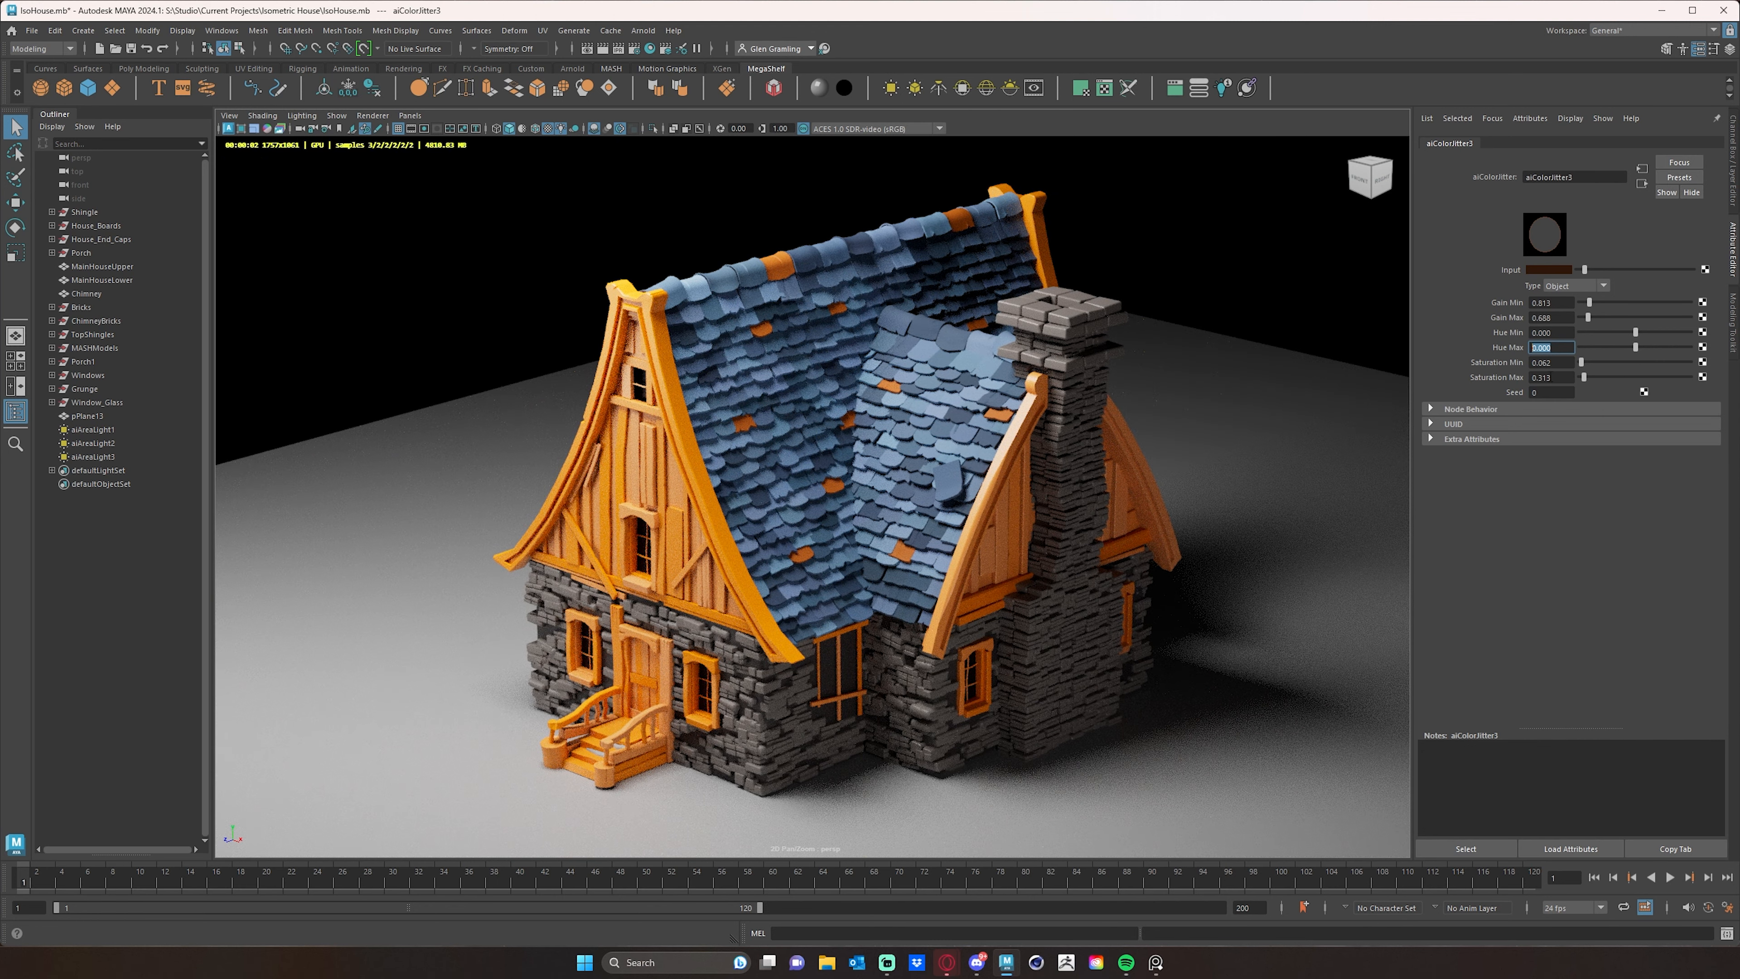
# - Reset the wood jitter's minimum and maximum saturation and gain to 0
pyautogui.click(1565, 362)
pyautogui.click(1559, 377)
pyautogui.moveTo(1584, 380); pyautogui.dragTo(1573, 366)
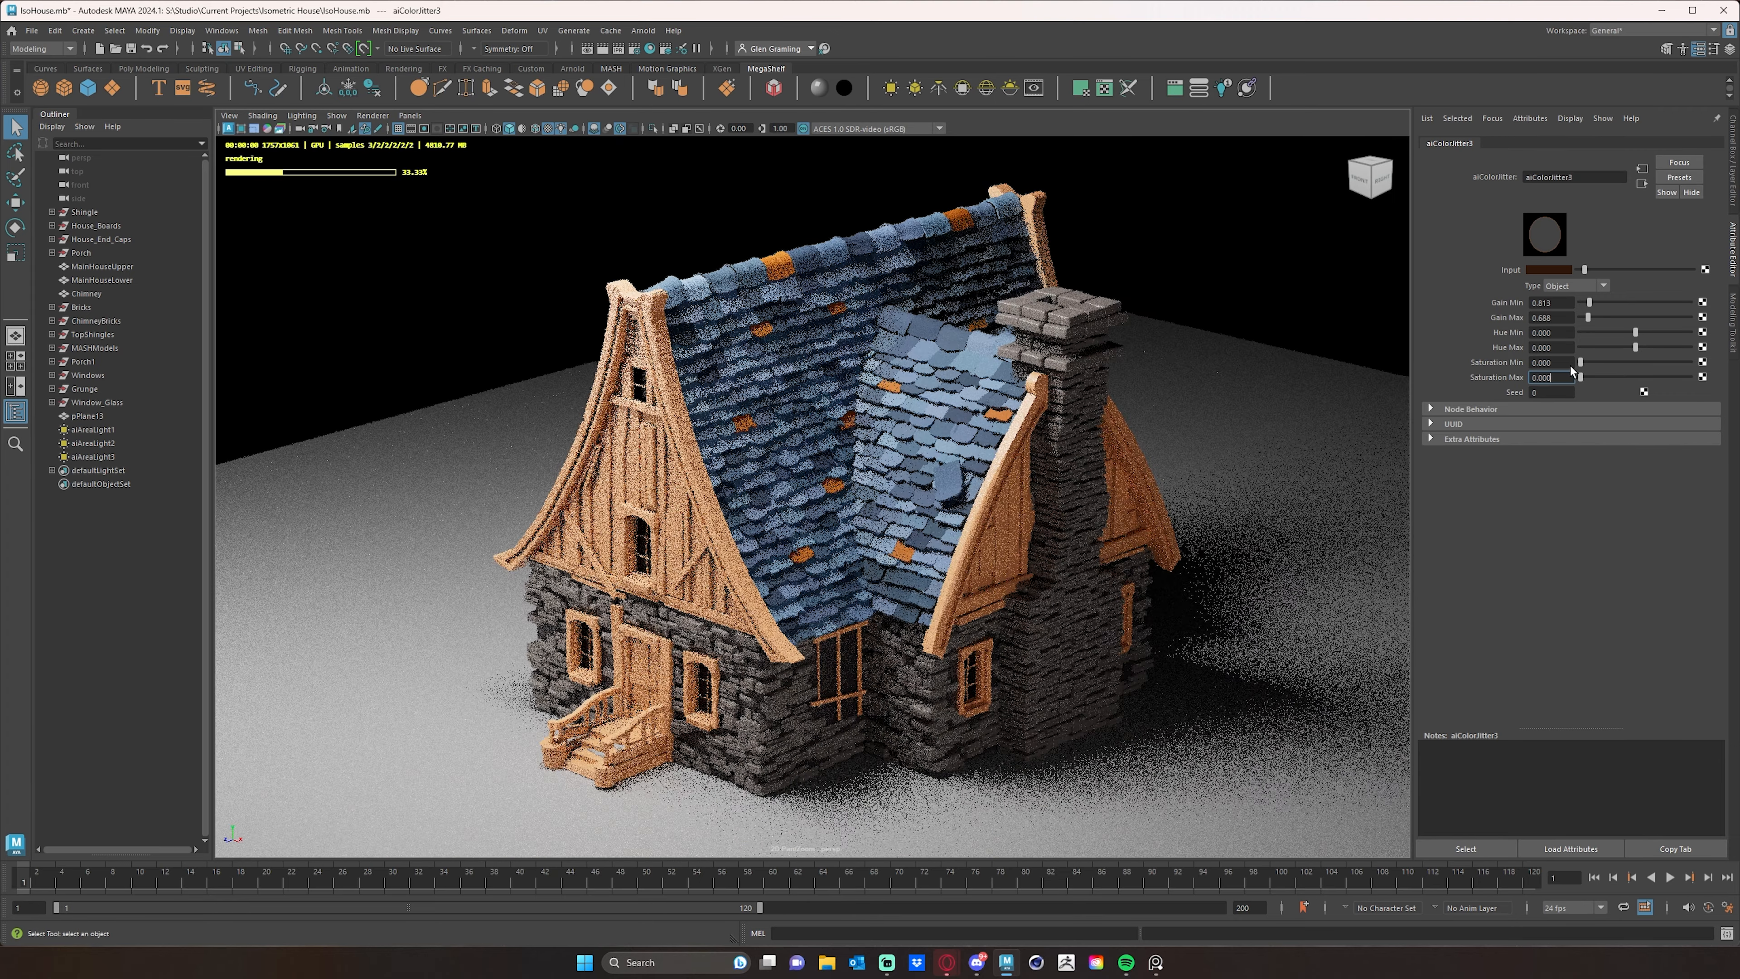
pyautogui.moveTo(1590, 303); pyautogui.dragTo(1573, 320)
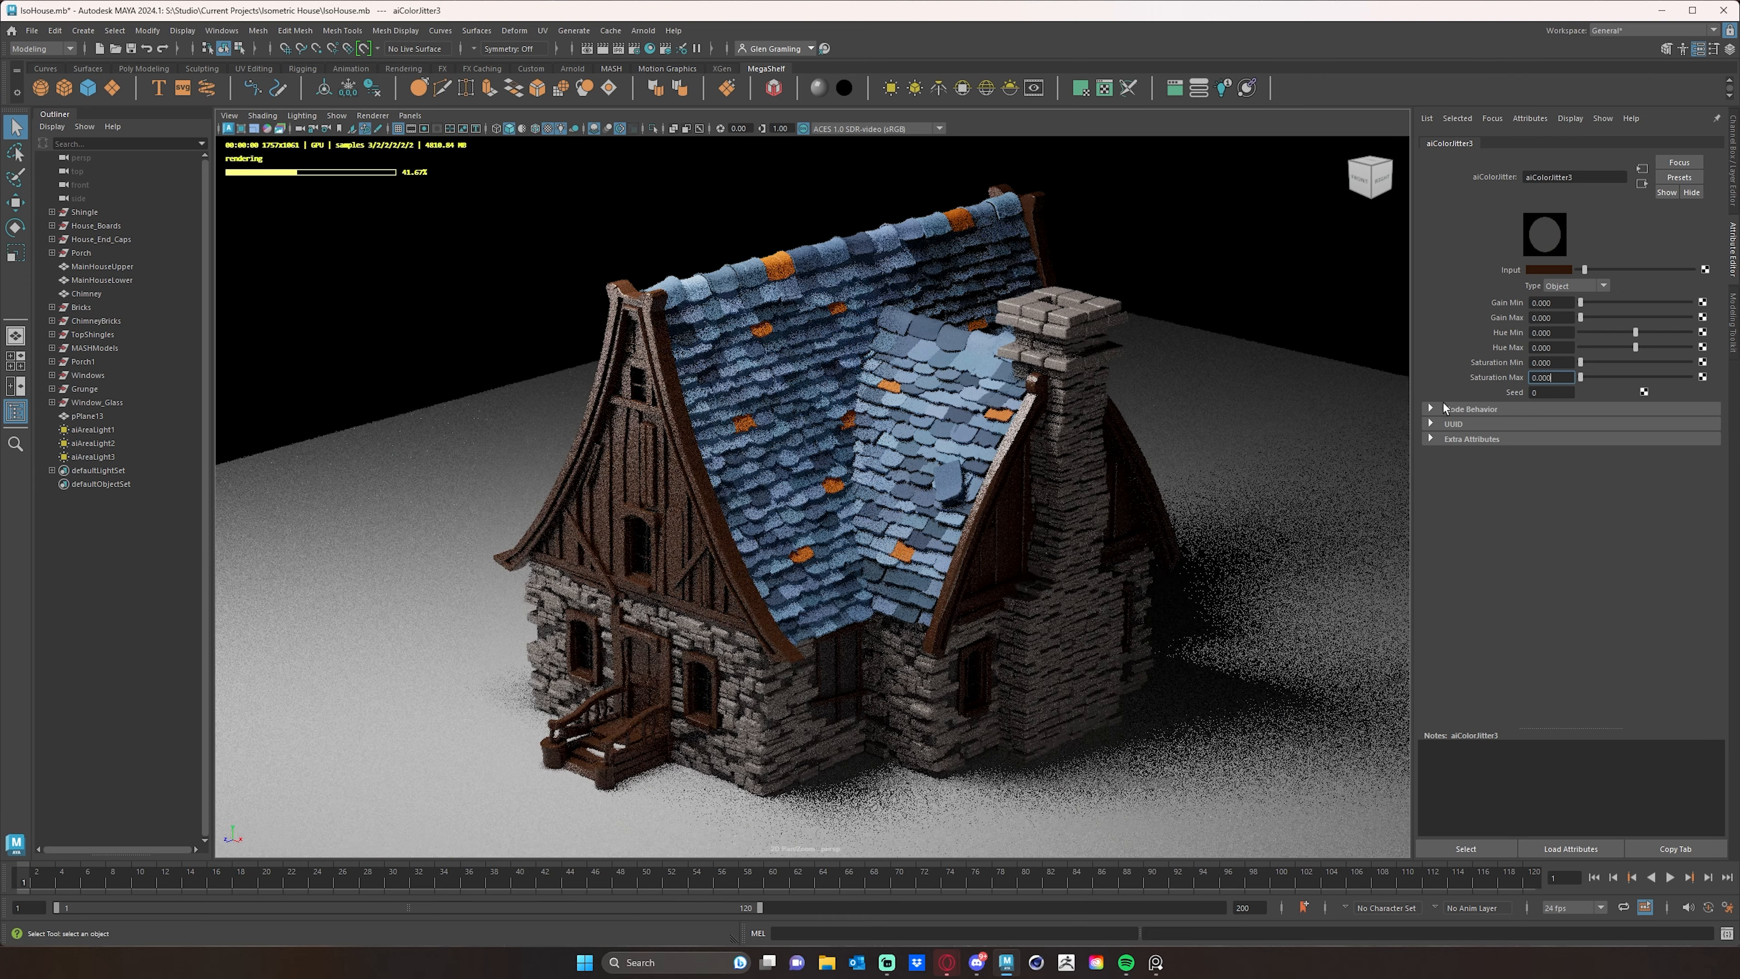
# - Give the wood a slight hue variation by setting the jitter's minimum hue to 0.012 and maximum hue to 0.063
pyautogui.keyDown('alt'); pyautogui.moveTo(1243, 303); pyautogui.dragTo(1266, 295); pyautogui.keyUp('alt')
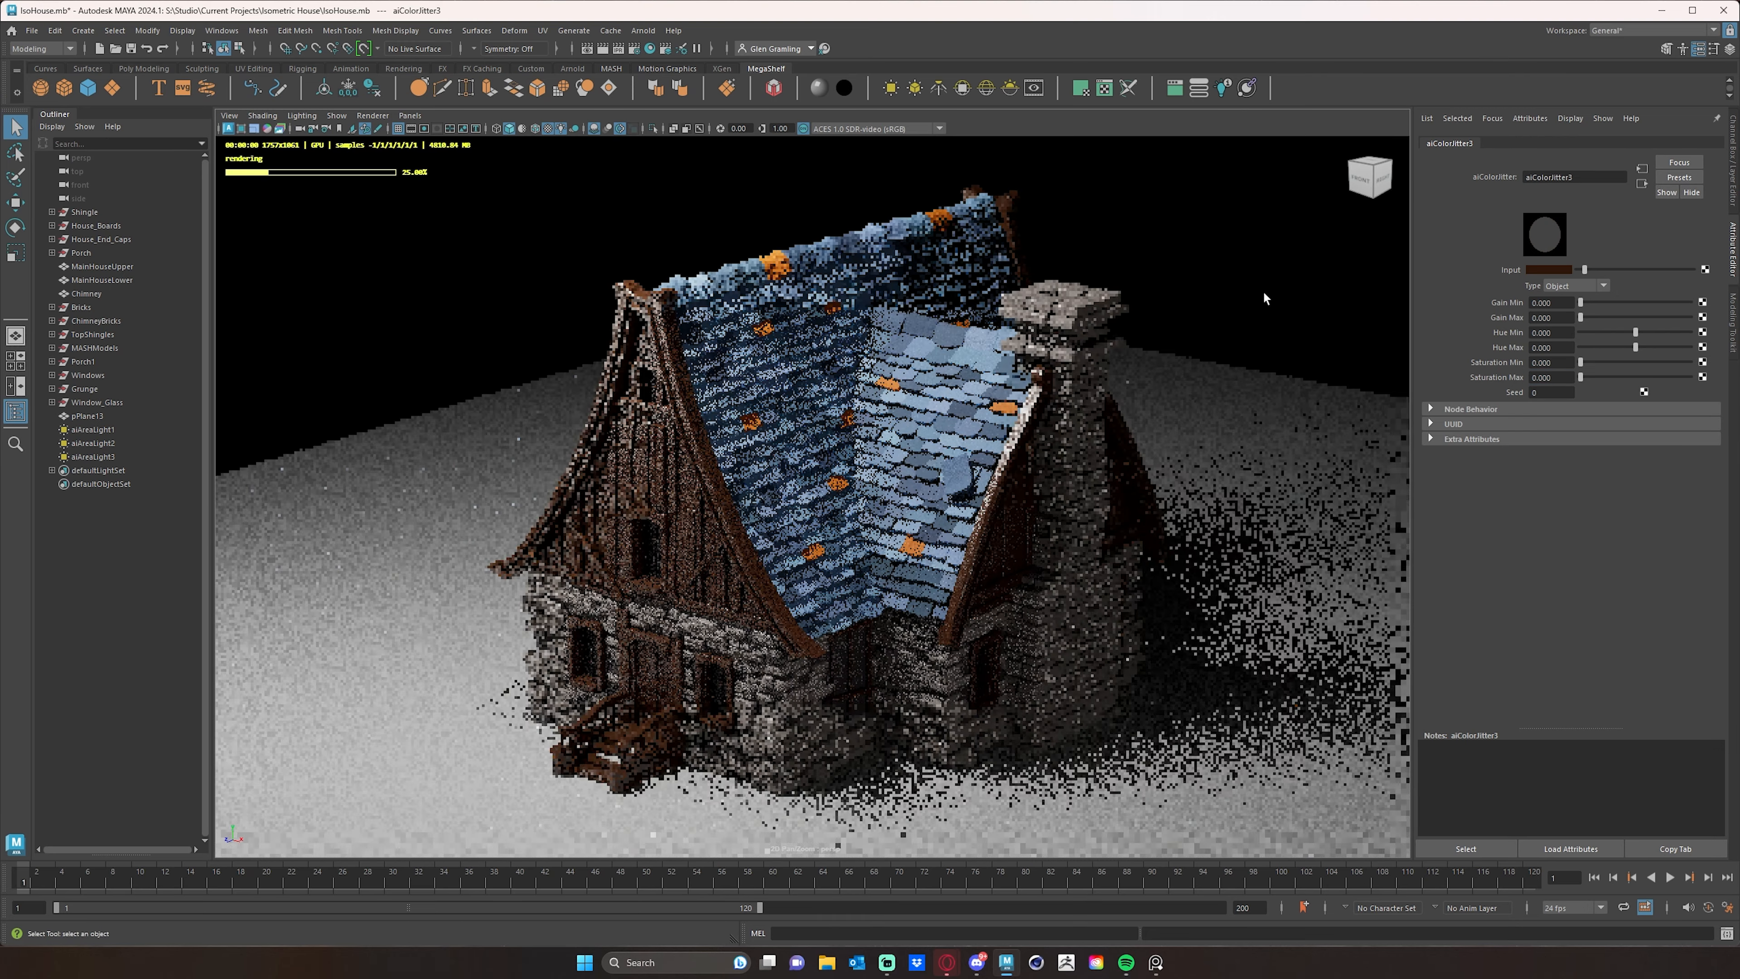
pyautogui.keyDown('alt'); pyautogui.moveTo(1174, 332); pyautogui.dragTo(1231, 346, button='middle'); pyautogui.keyUp('alt')
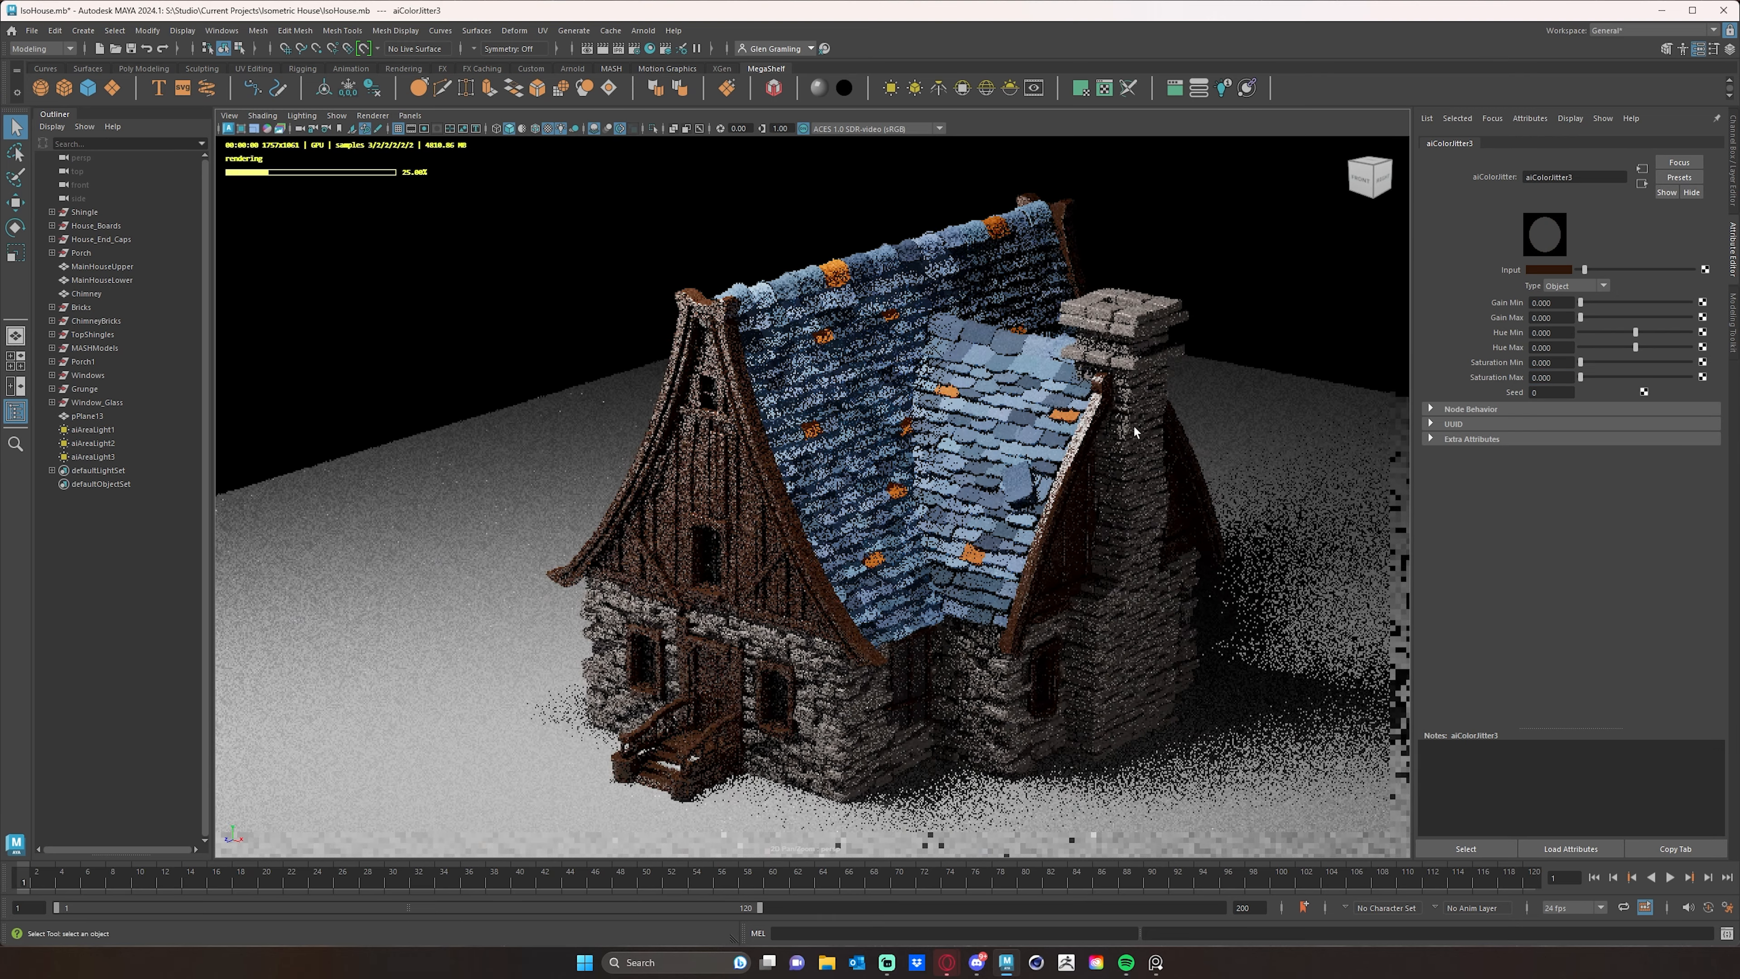
pyautogui.keyDown('alt'); pyautogui.moveTo(1134, 427); pyautogui.dragTo(1203, 420, button='right'); pyautogui.keyUp('alt')
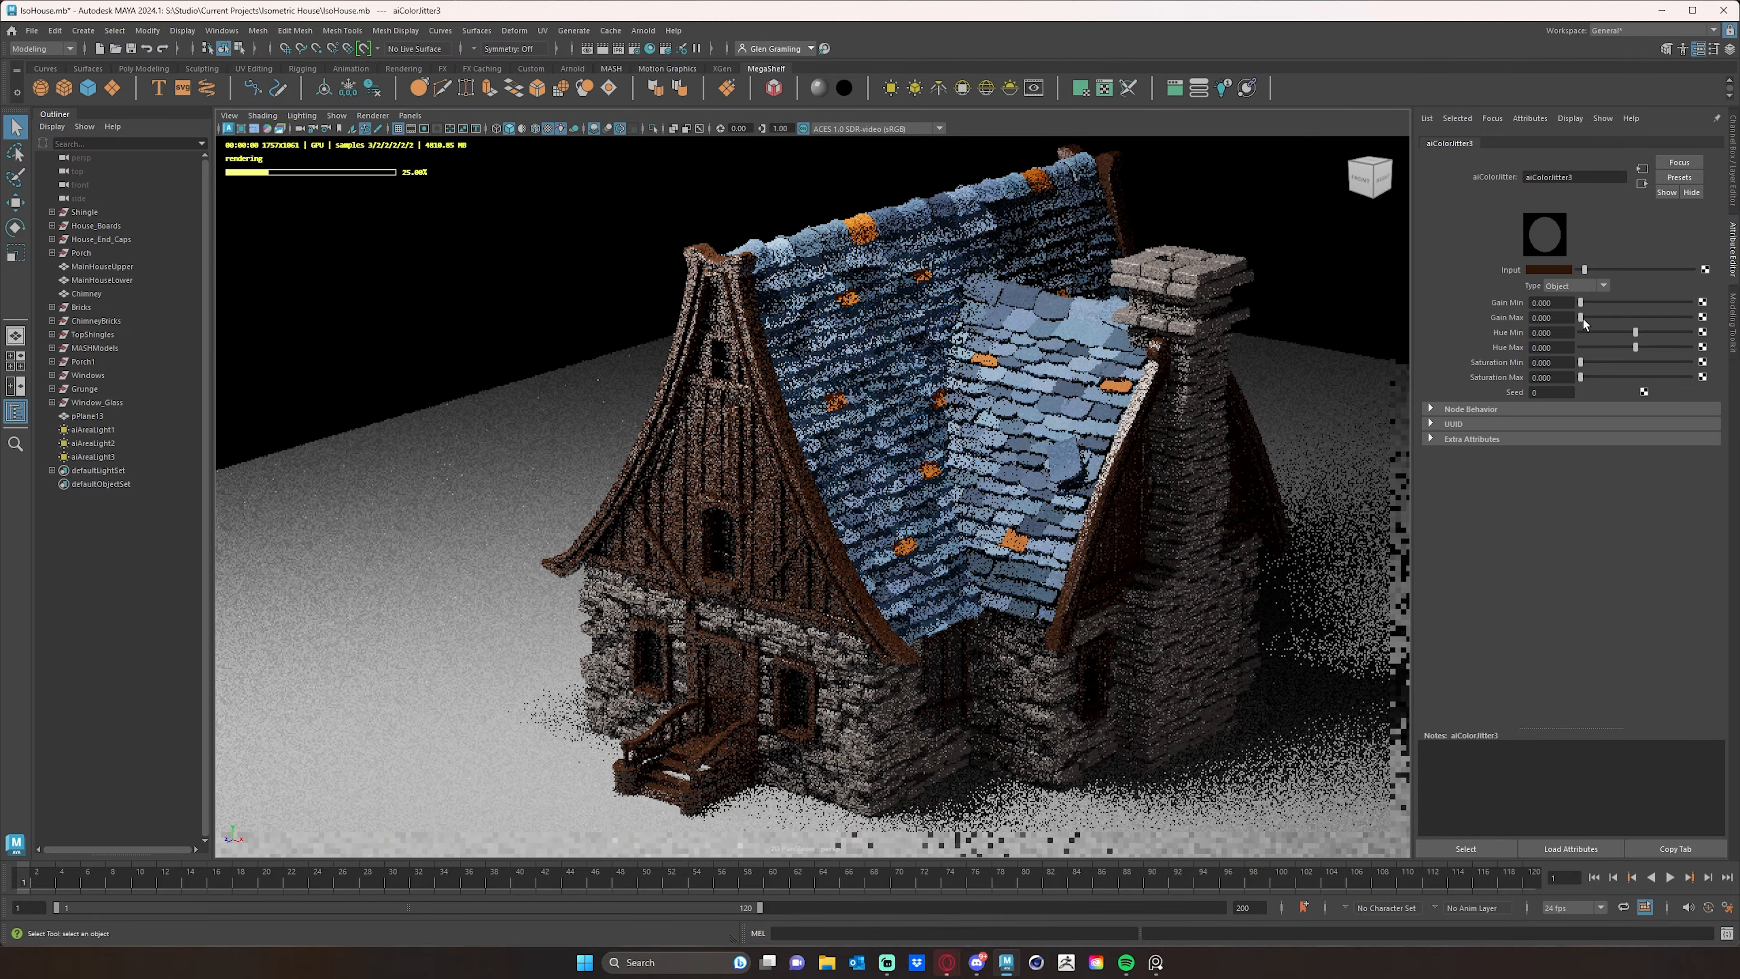
pyautogui.click(1636, 334)
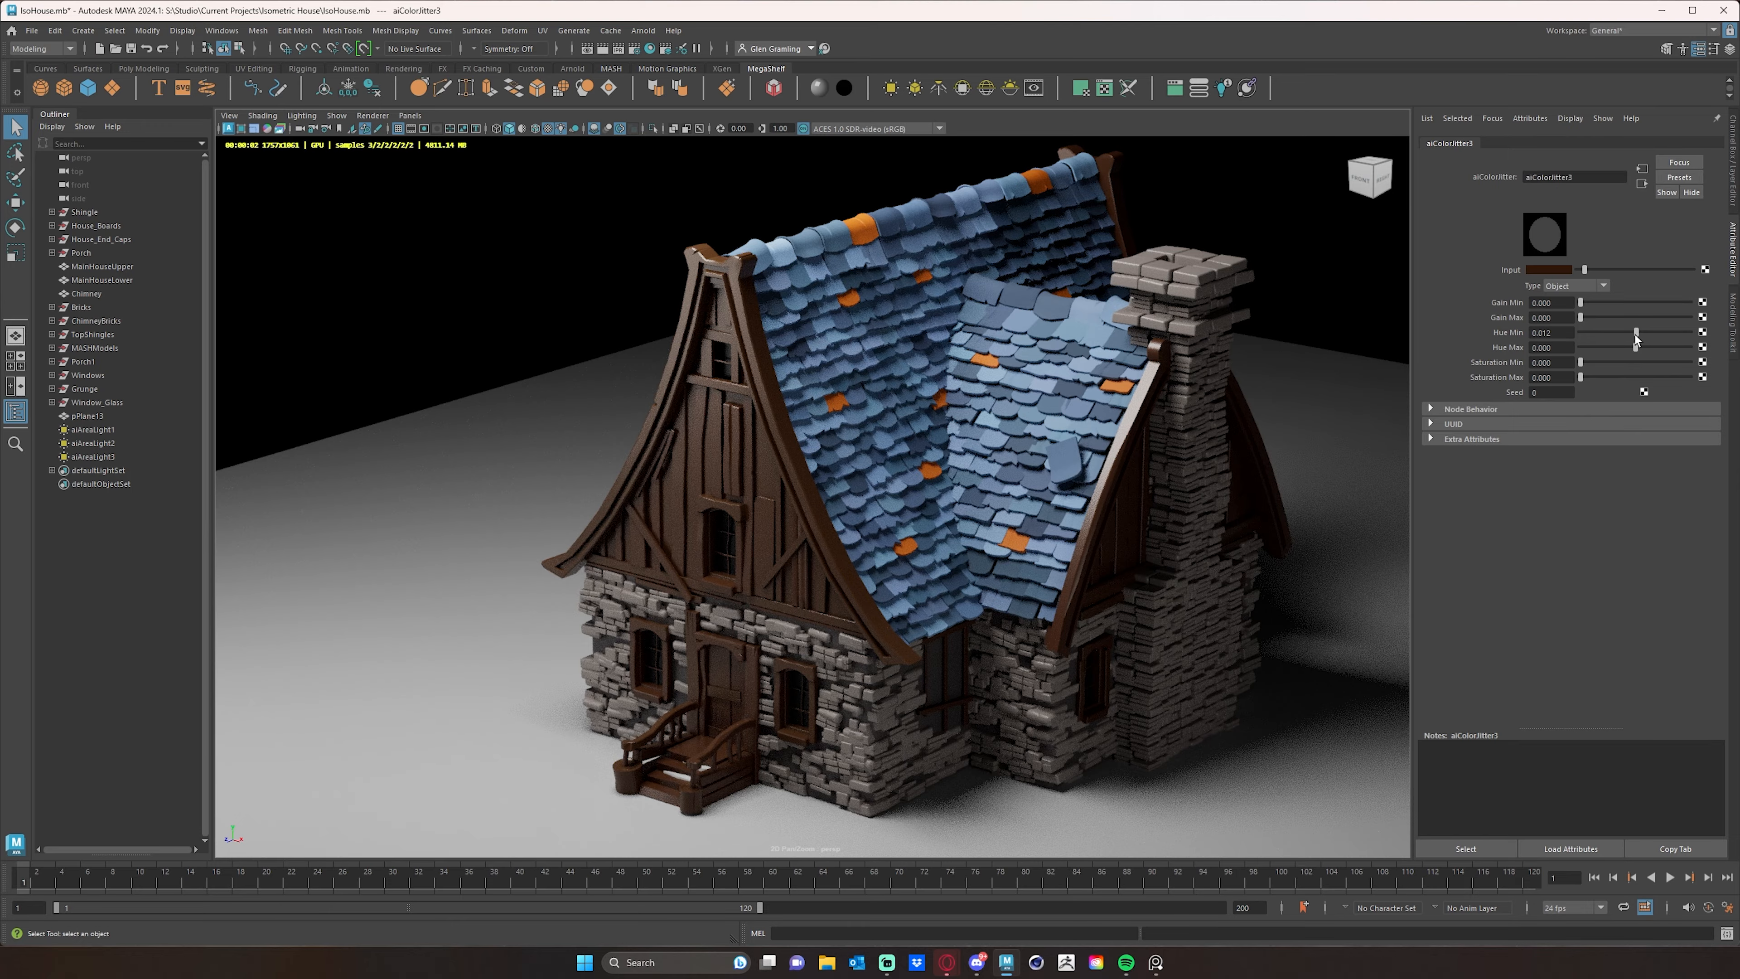
pyautogui.click(1634, 346)
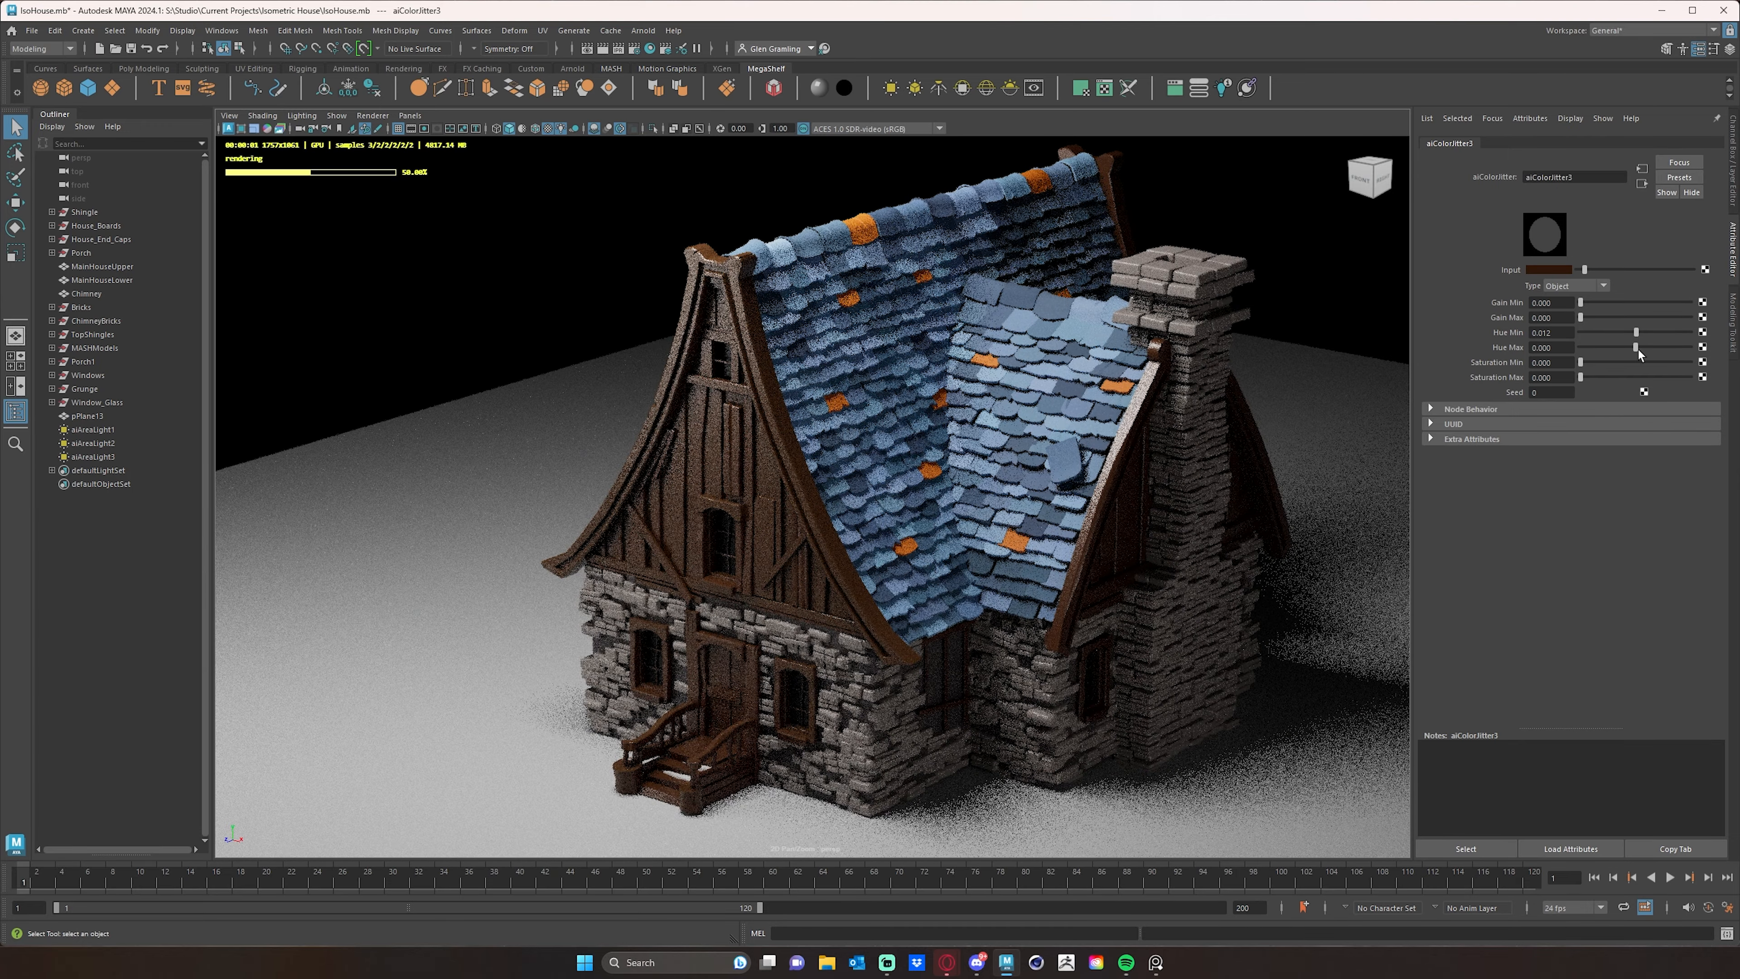
pyautogui.click(1637, 347)
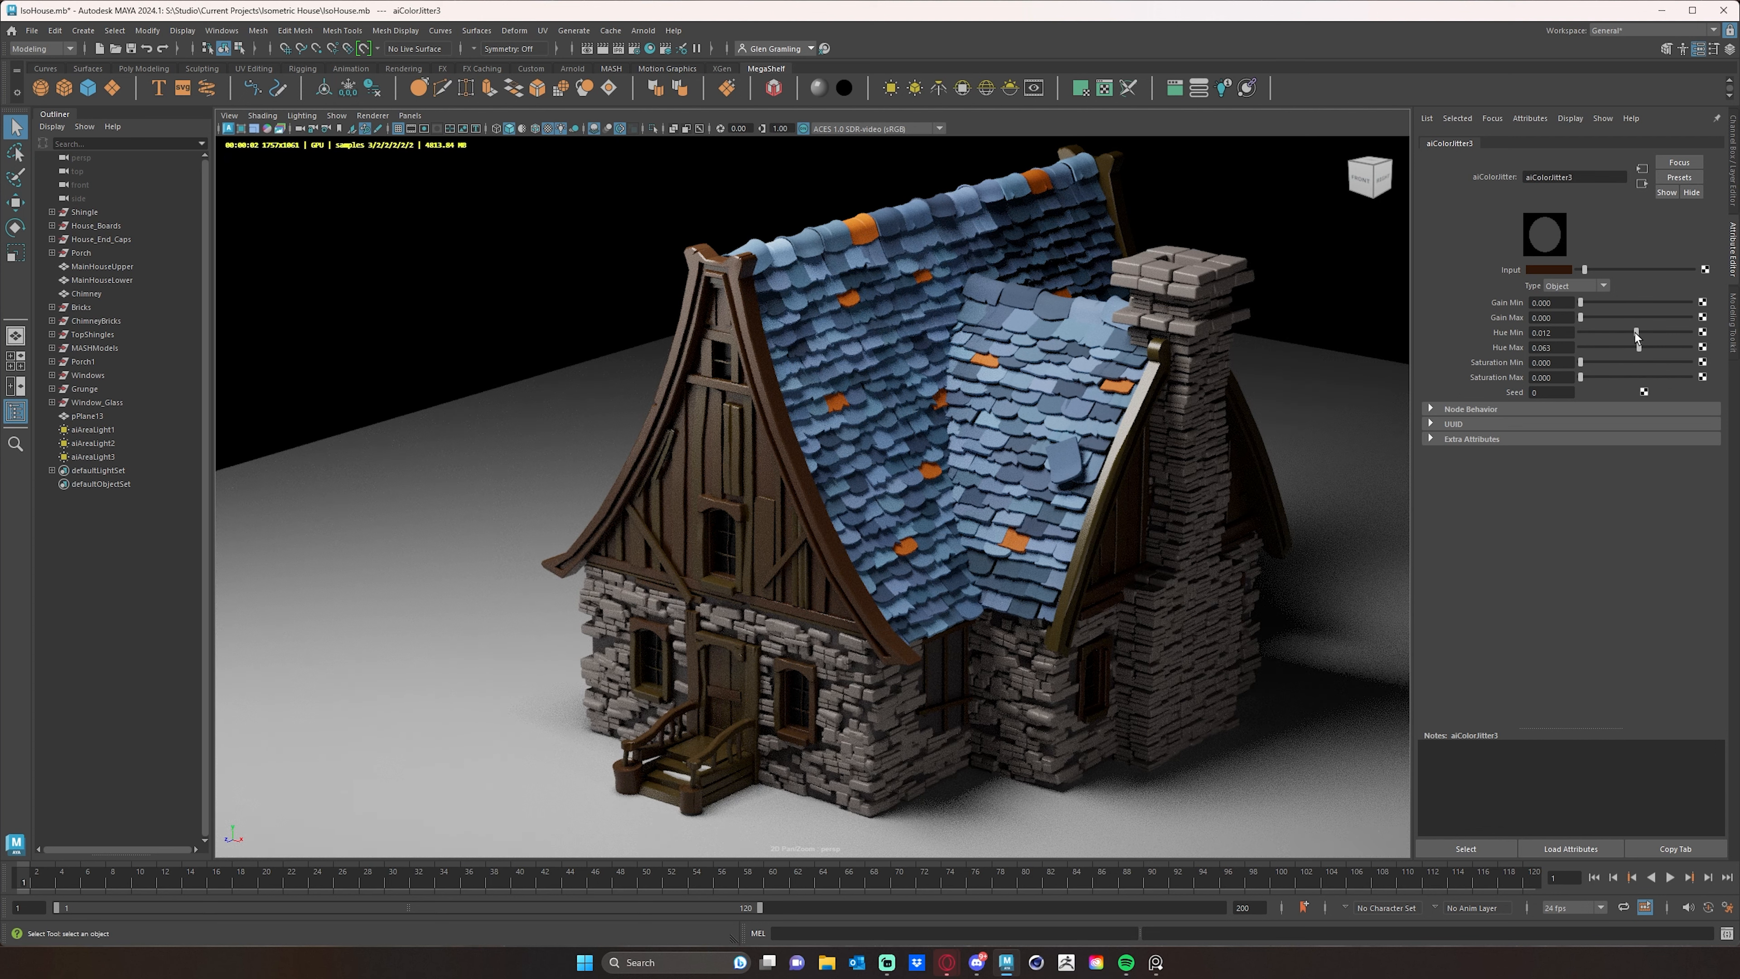
# - Try a wood jitter gain range with a minimum of 0.062 and a maximum of 0.188
pyautogui.click(1580, 303)
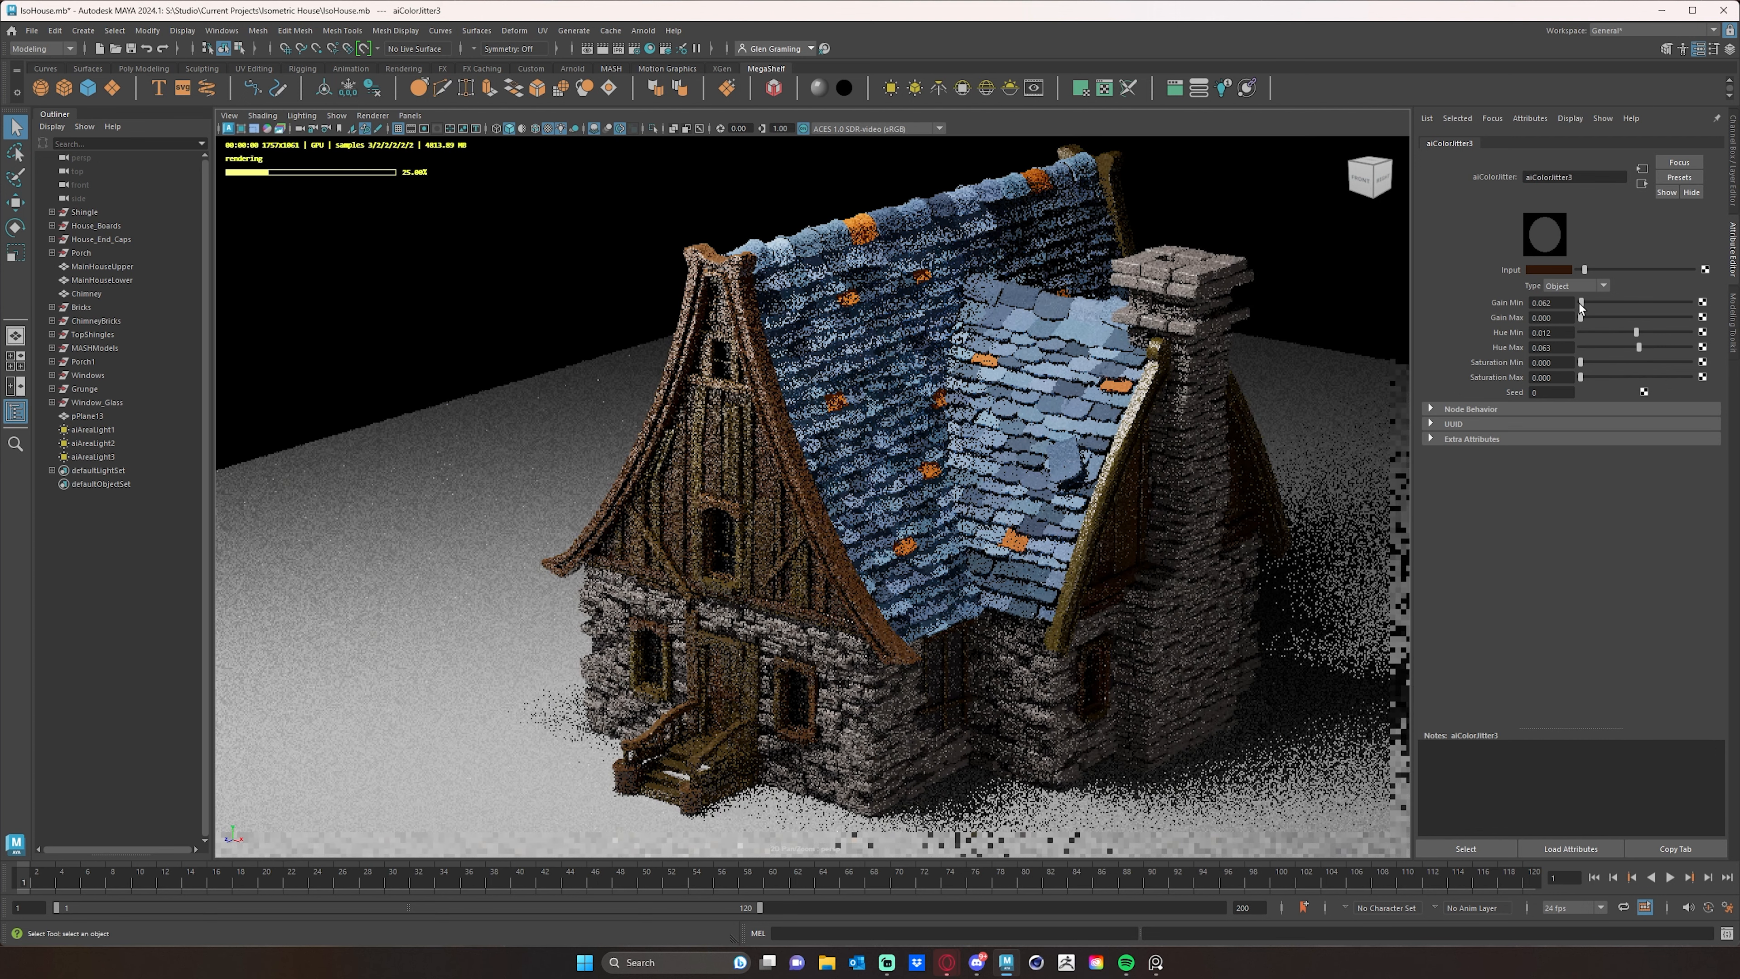
pyautogui.click(1581, 319)
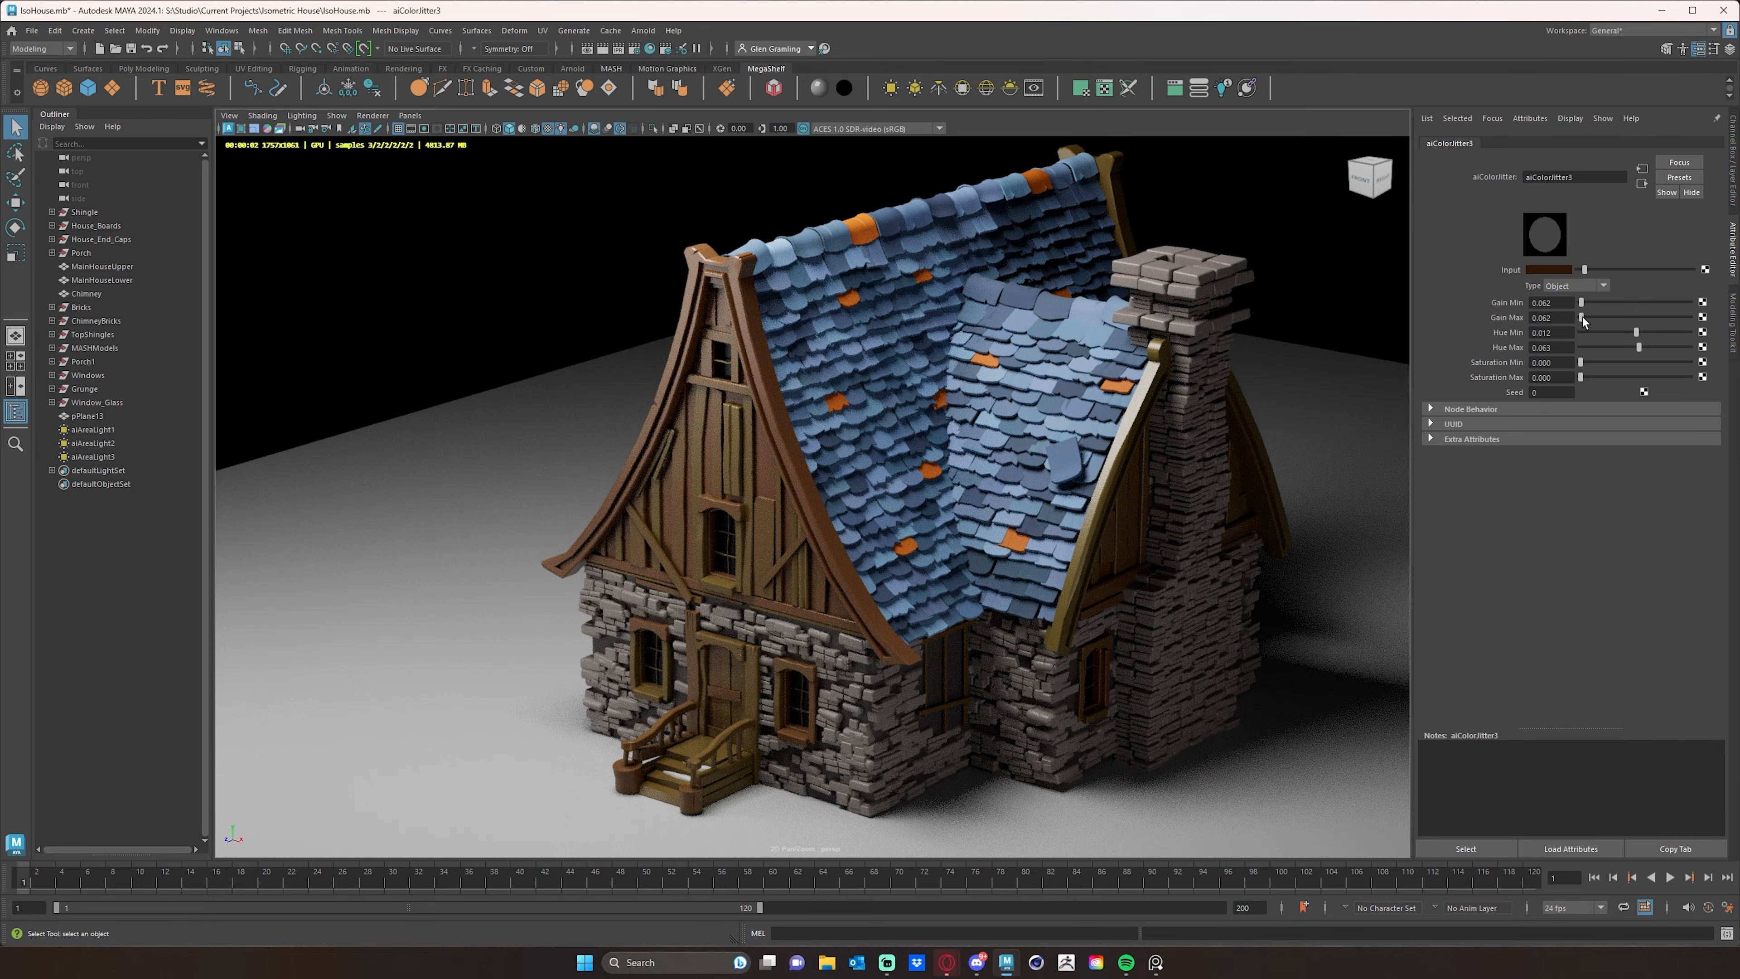
pyautogui.moveTo(1581, 317); pyautogui.dragTo(1582, 320)
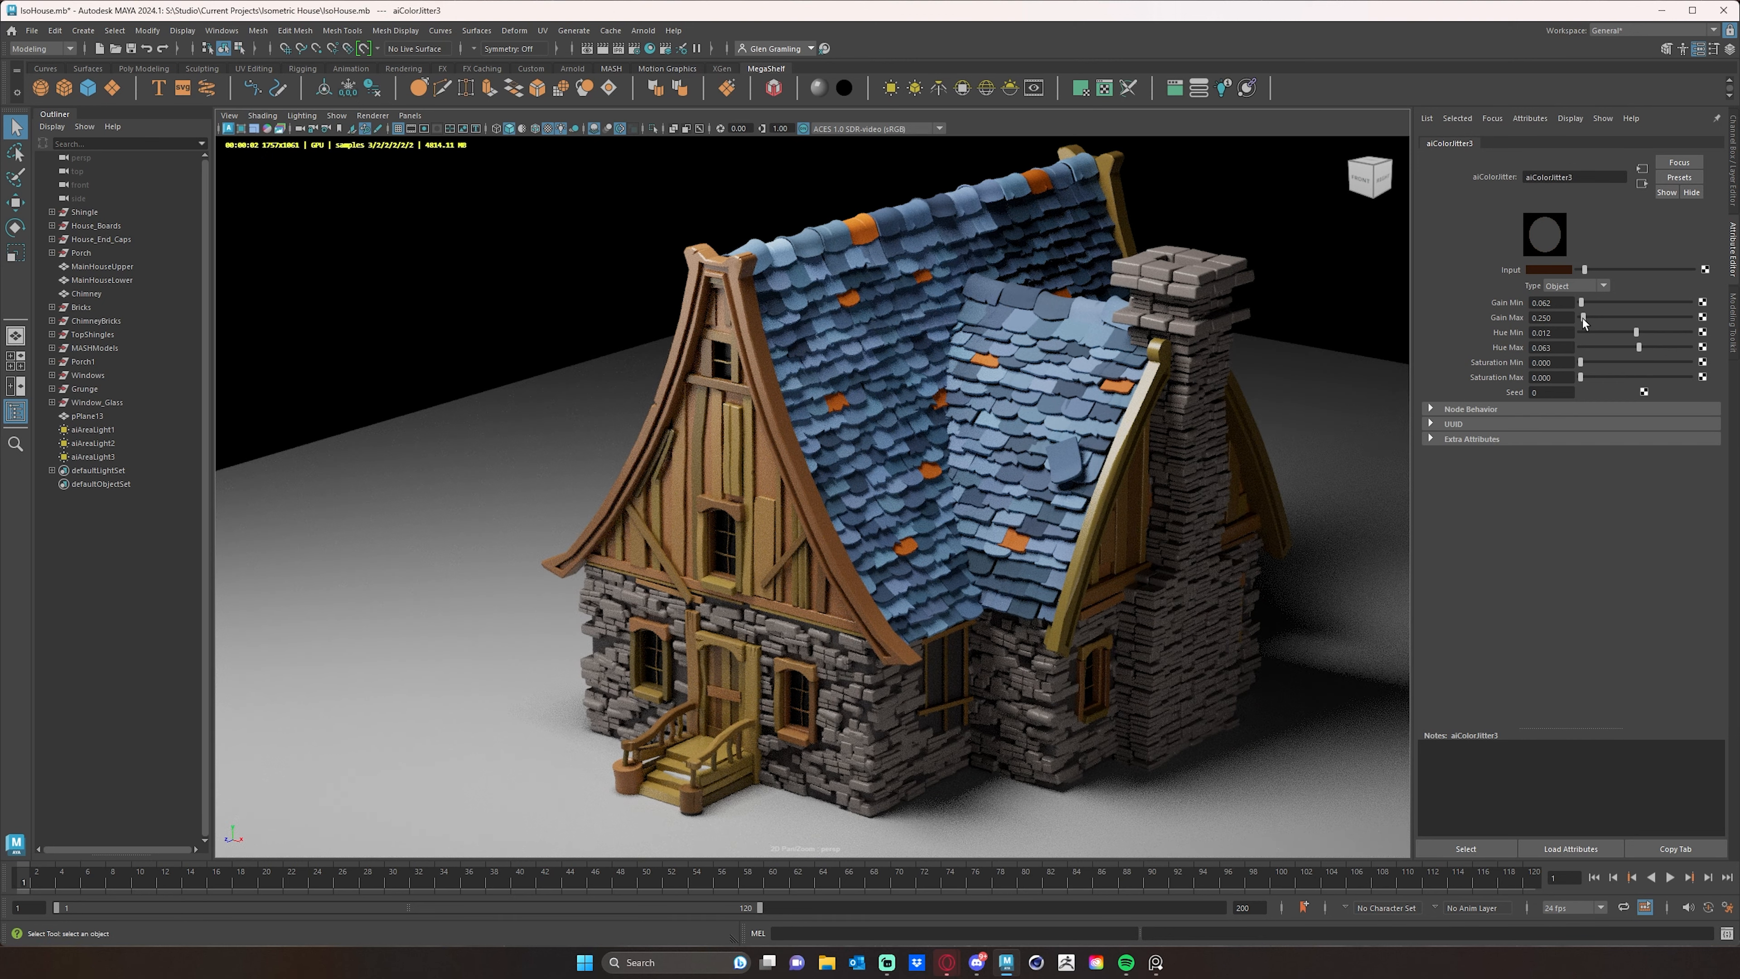
pyautogui.moveTo(1583, 320); pyautogui.dragTo(1583, 321)
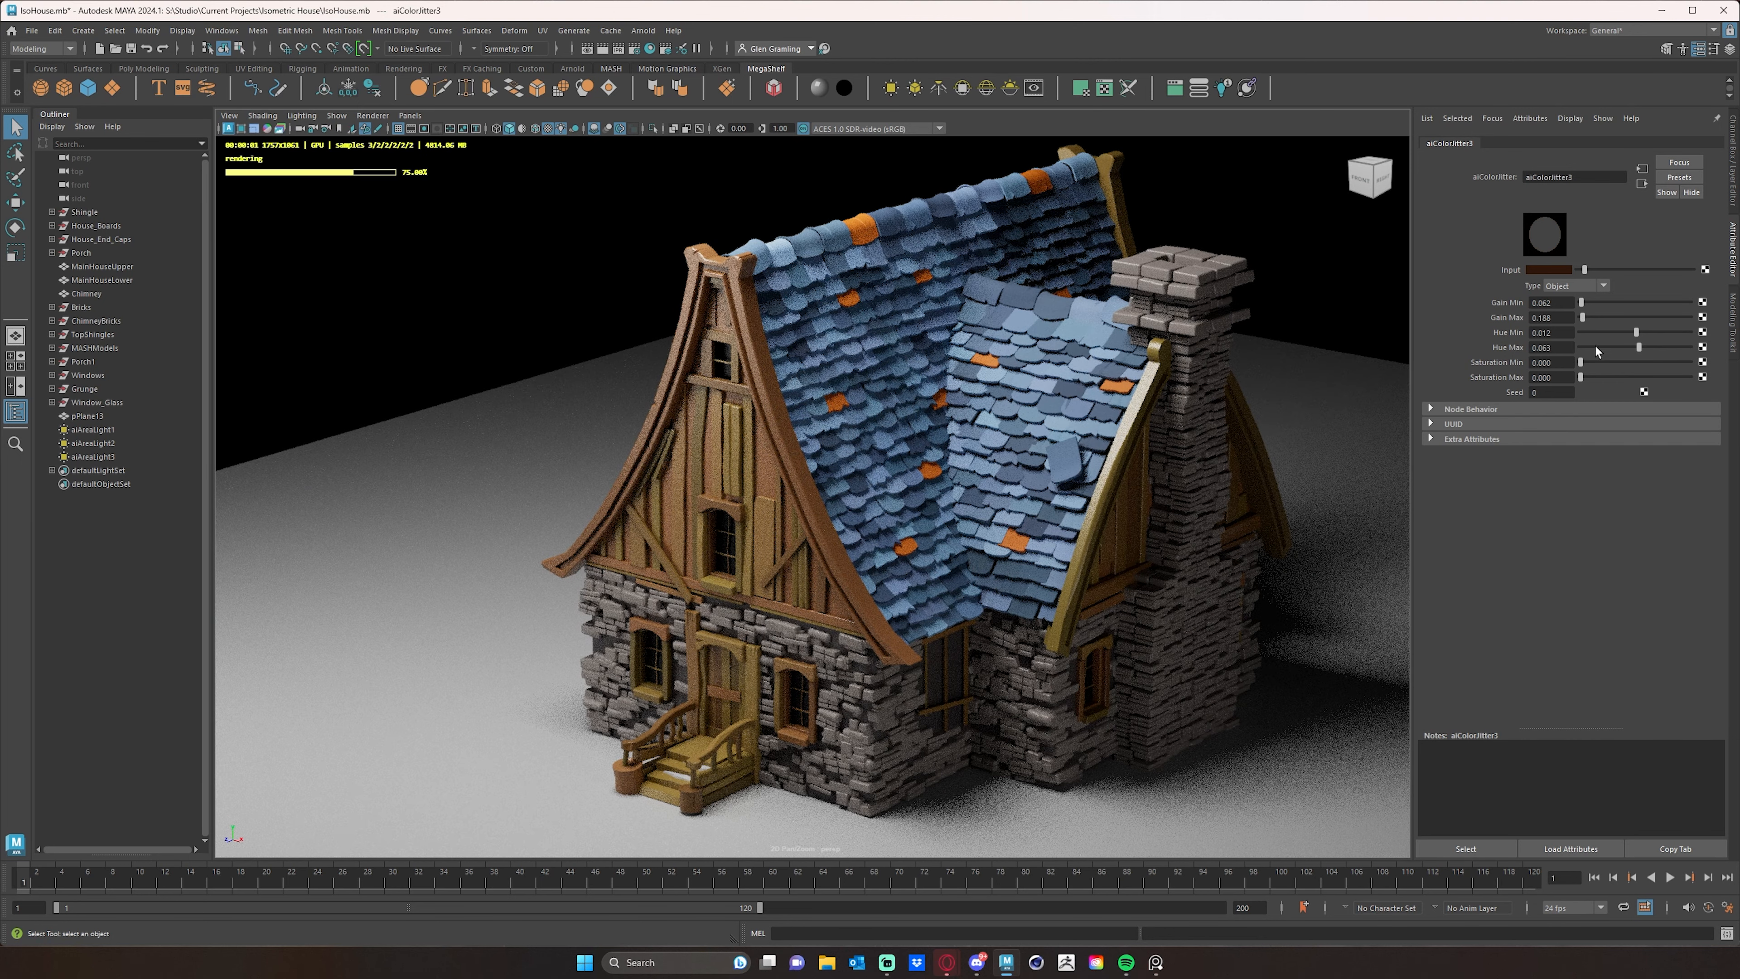
# - Set the wood jitter's maximum saturation to 0.188 and its minimum gain to 0
pyautogui.moveTo(1580, 365); pyautogui.dragTo(1583, 381)
pyautogui.moveTo(1582, 307); pyautogui.dragTo(1574, 305)
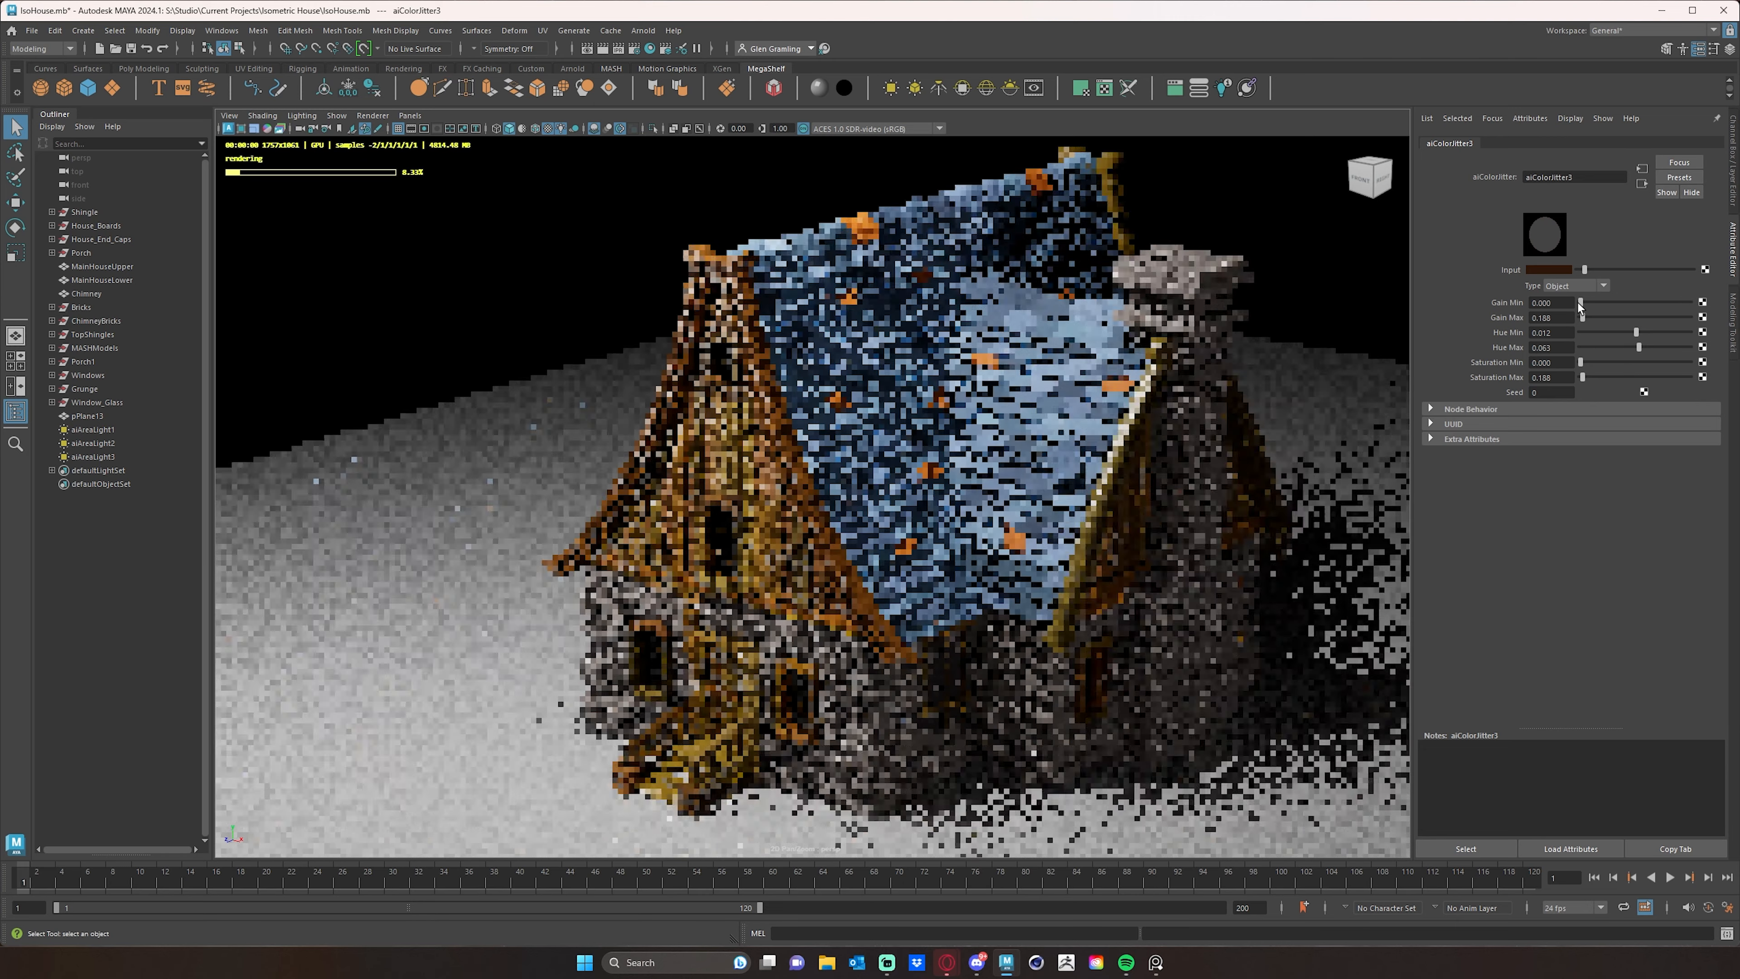
pyautogui.click(1585, 318)
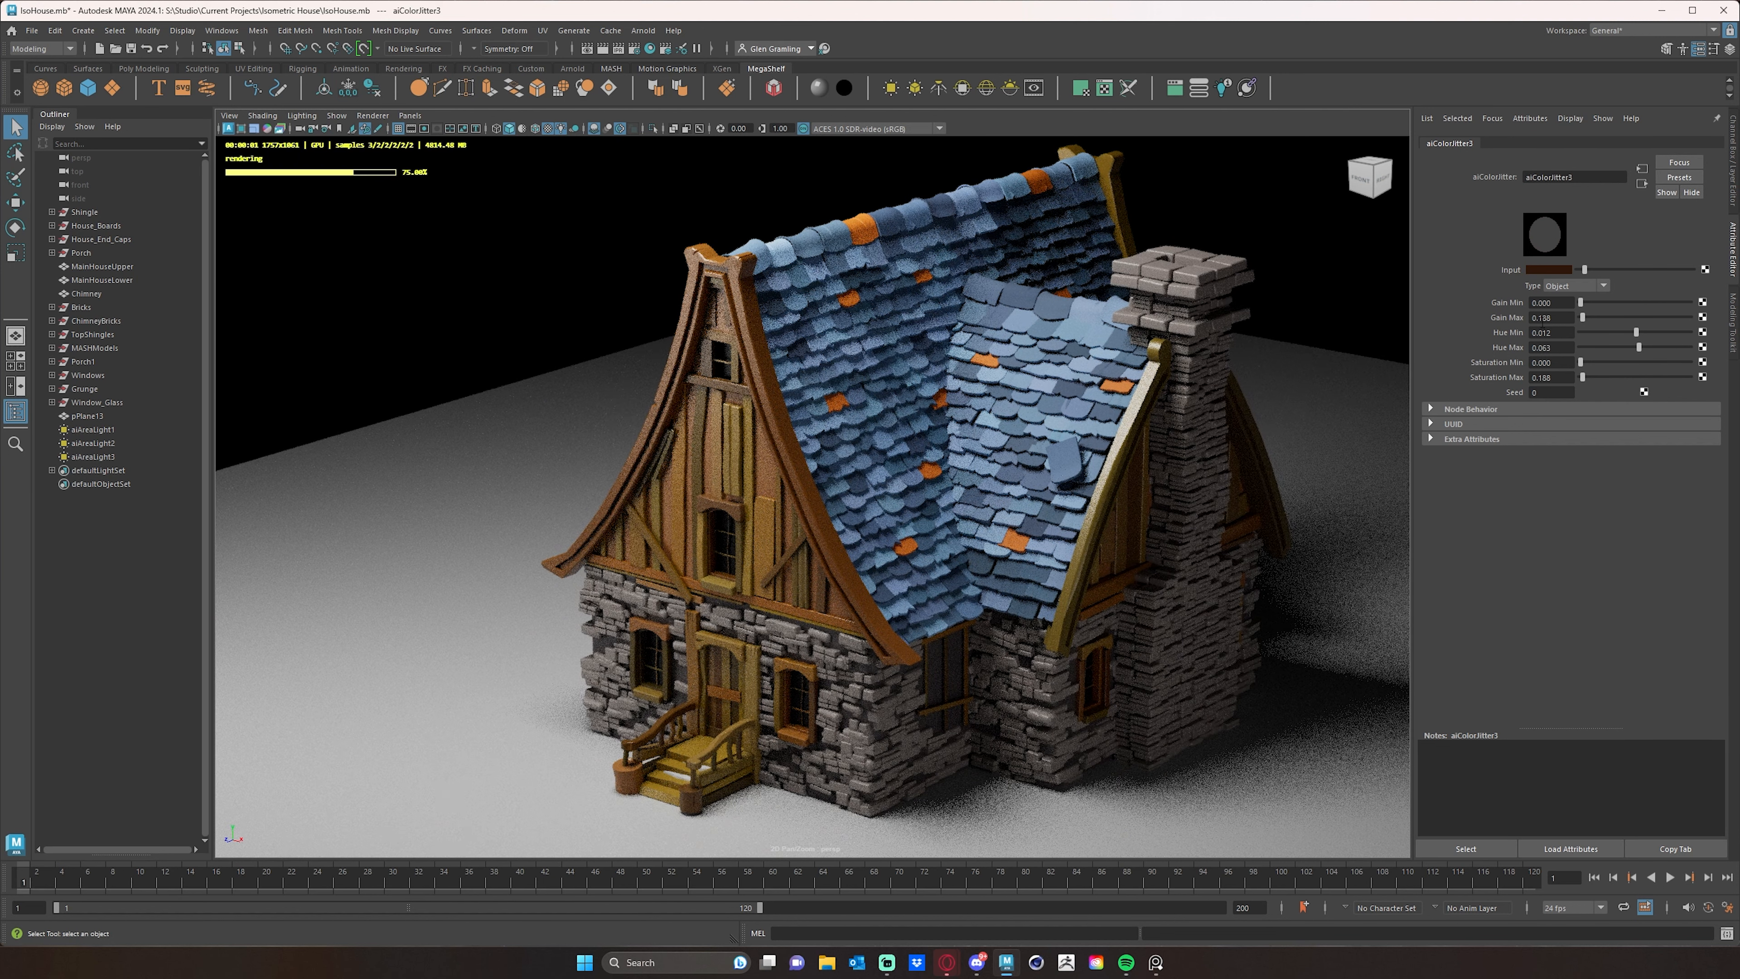
# - Set the wood jitter's maximum gain to 0.05 and its maximum saturation to 0.375
pyautogui.click(1561, 317)
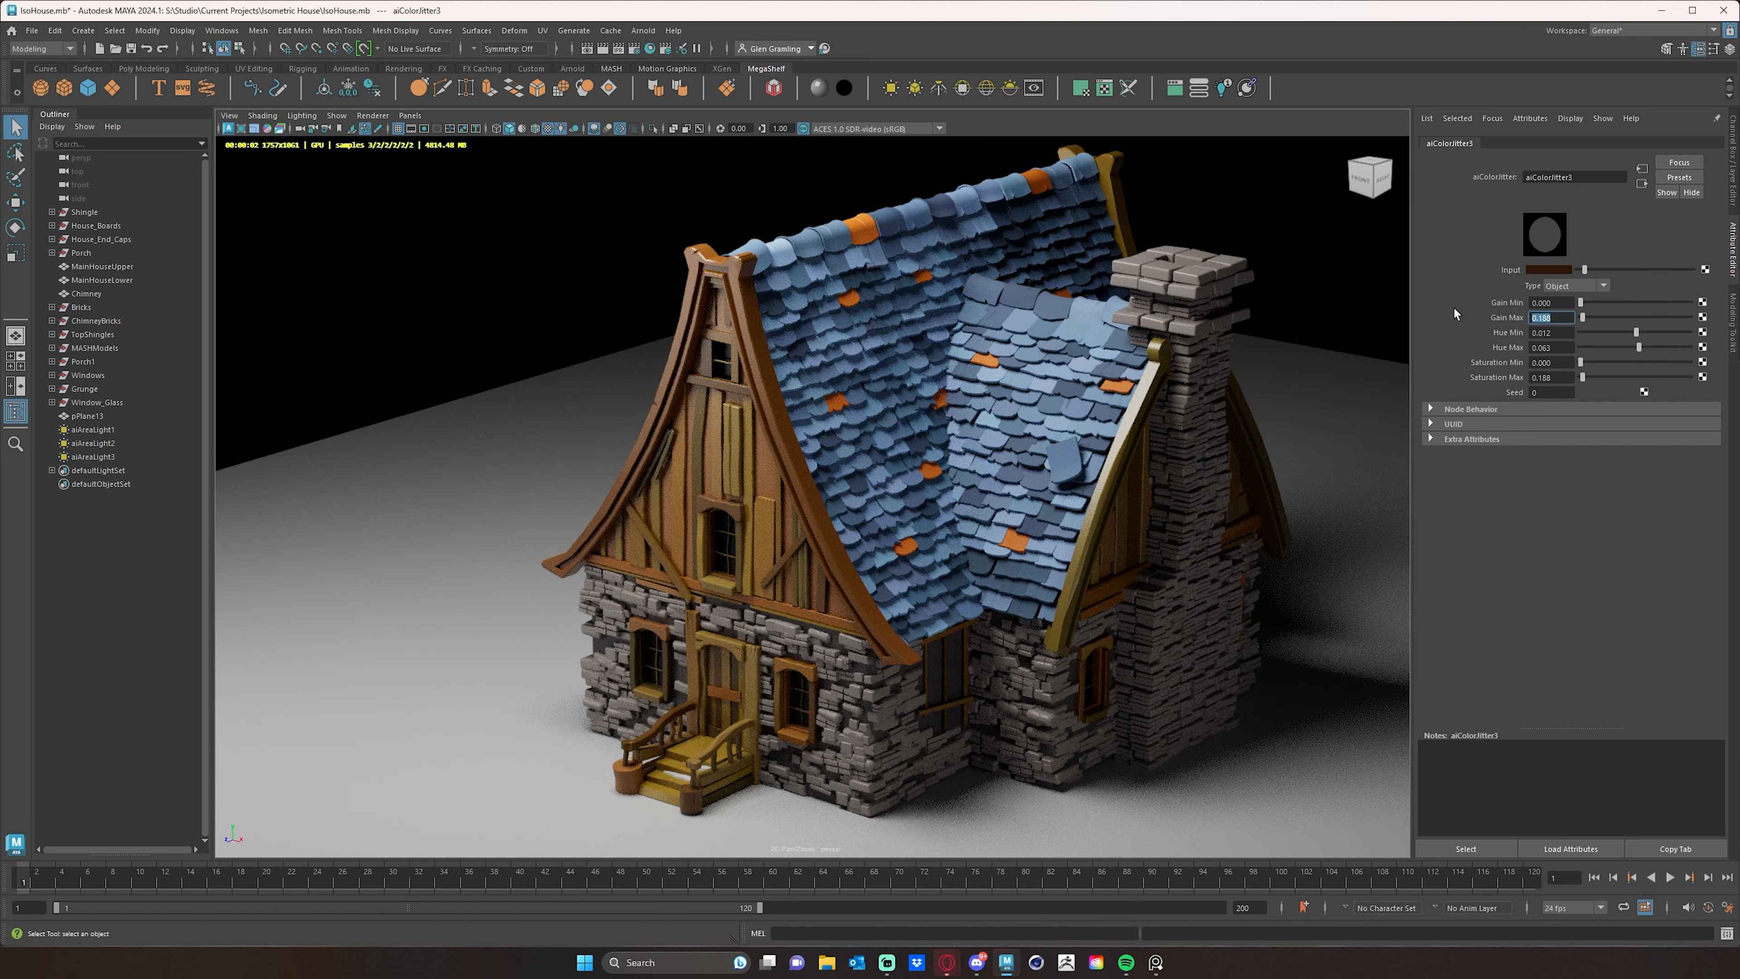
pyautogui.write('0.05')
pyautogui.press('Return')
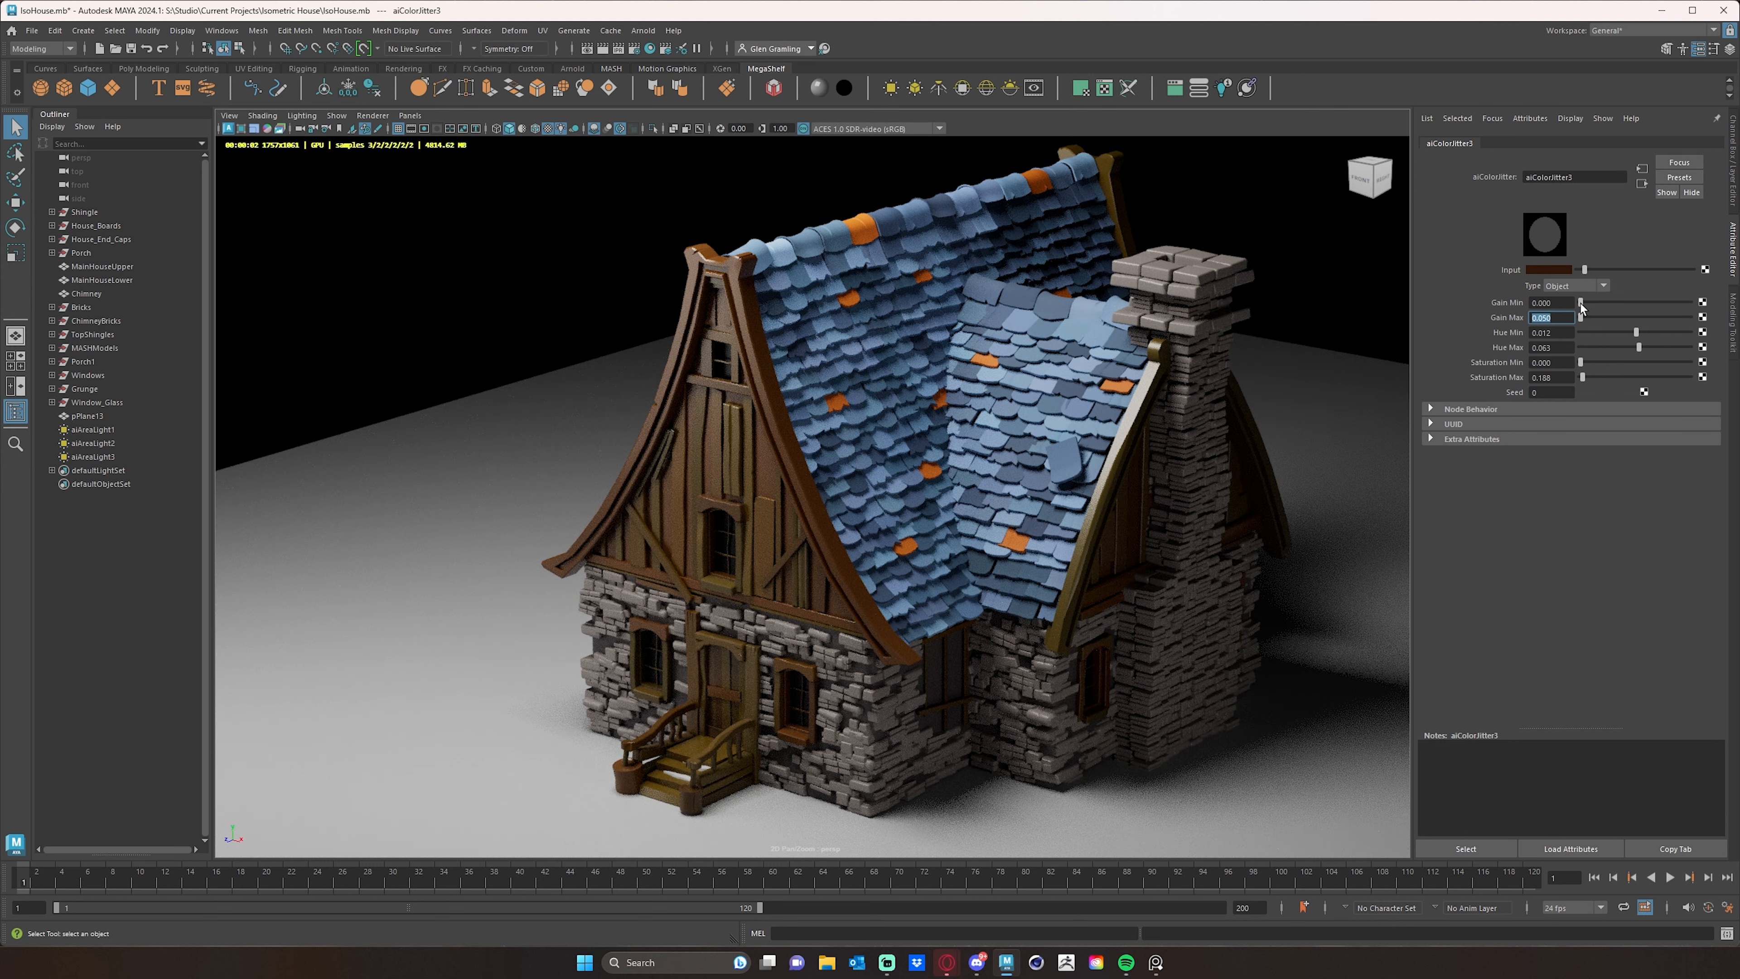
pyautogui.moveTo(1581, 303); pyautogui.dragTo(1581, 308)
pyautogui.click(1584, 377)
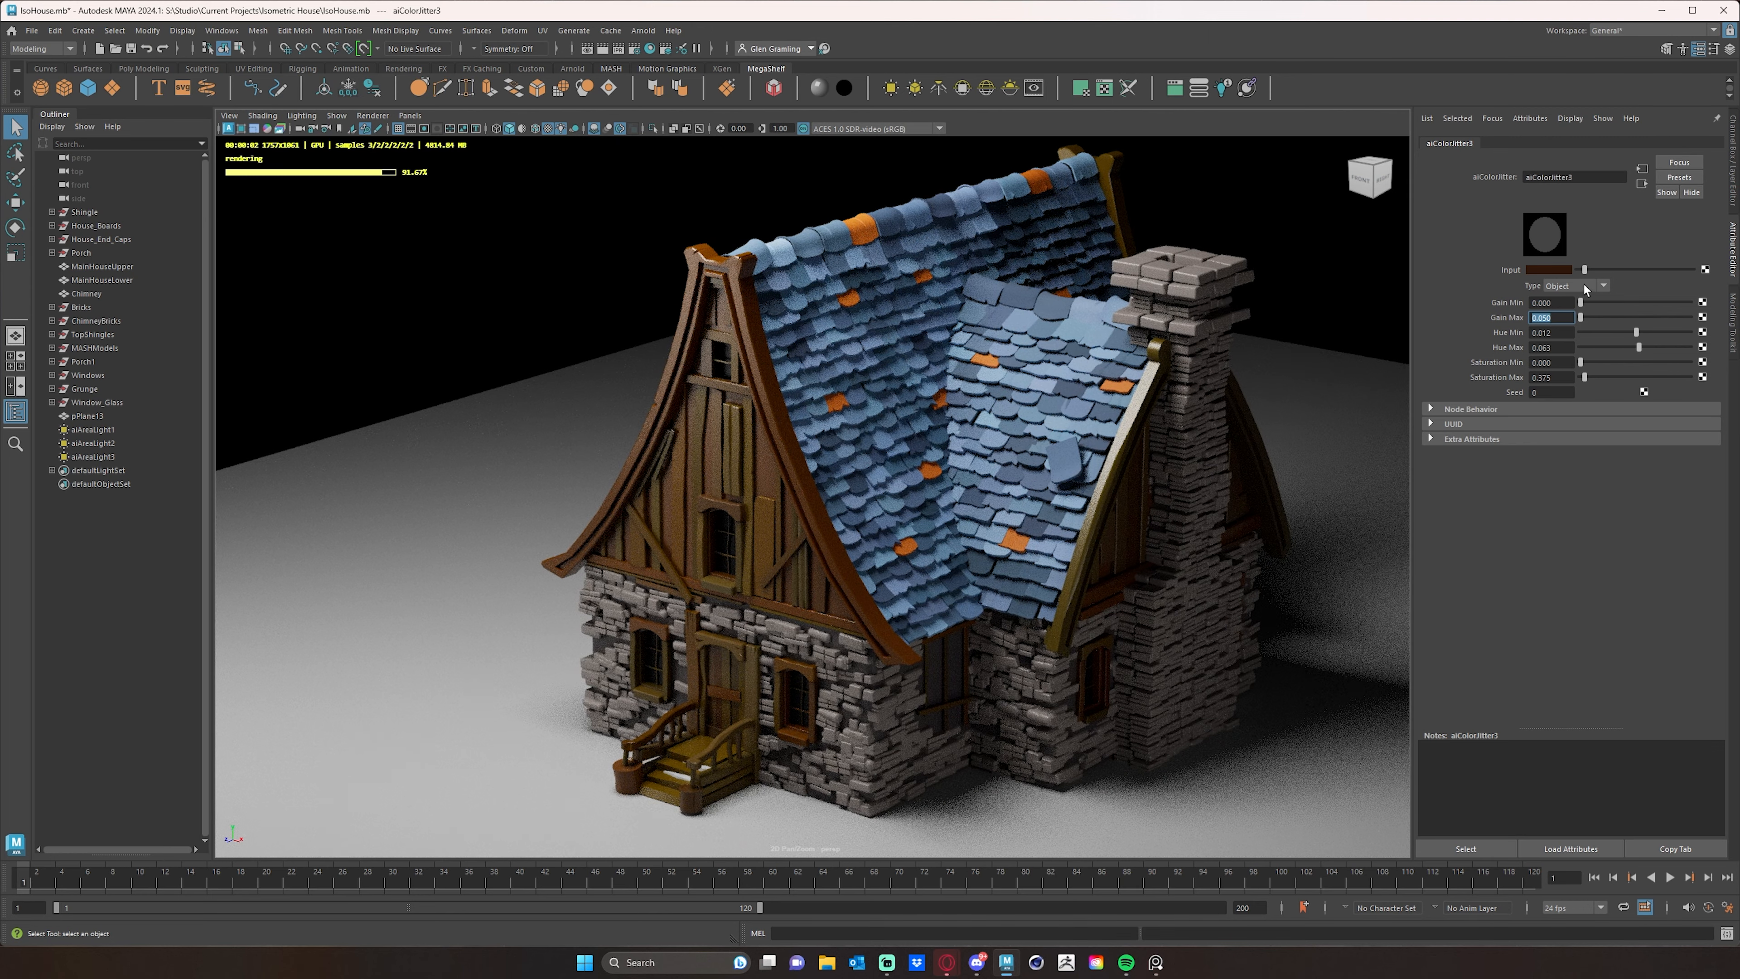
# - Adjust the wood jitter's input color to a muted dark brown with saturation 0.321
pyautogui.moveTo(1584, 270); pyautogui.dragTo(1591, 270)
pyautogui.click(1562, 268)
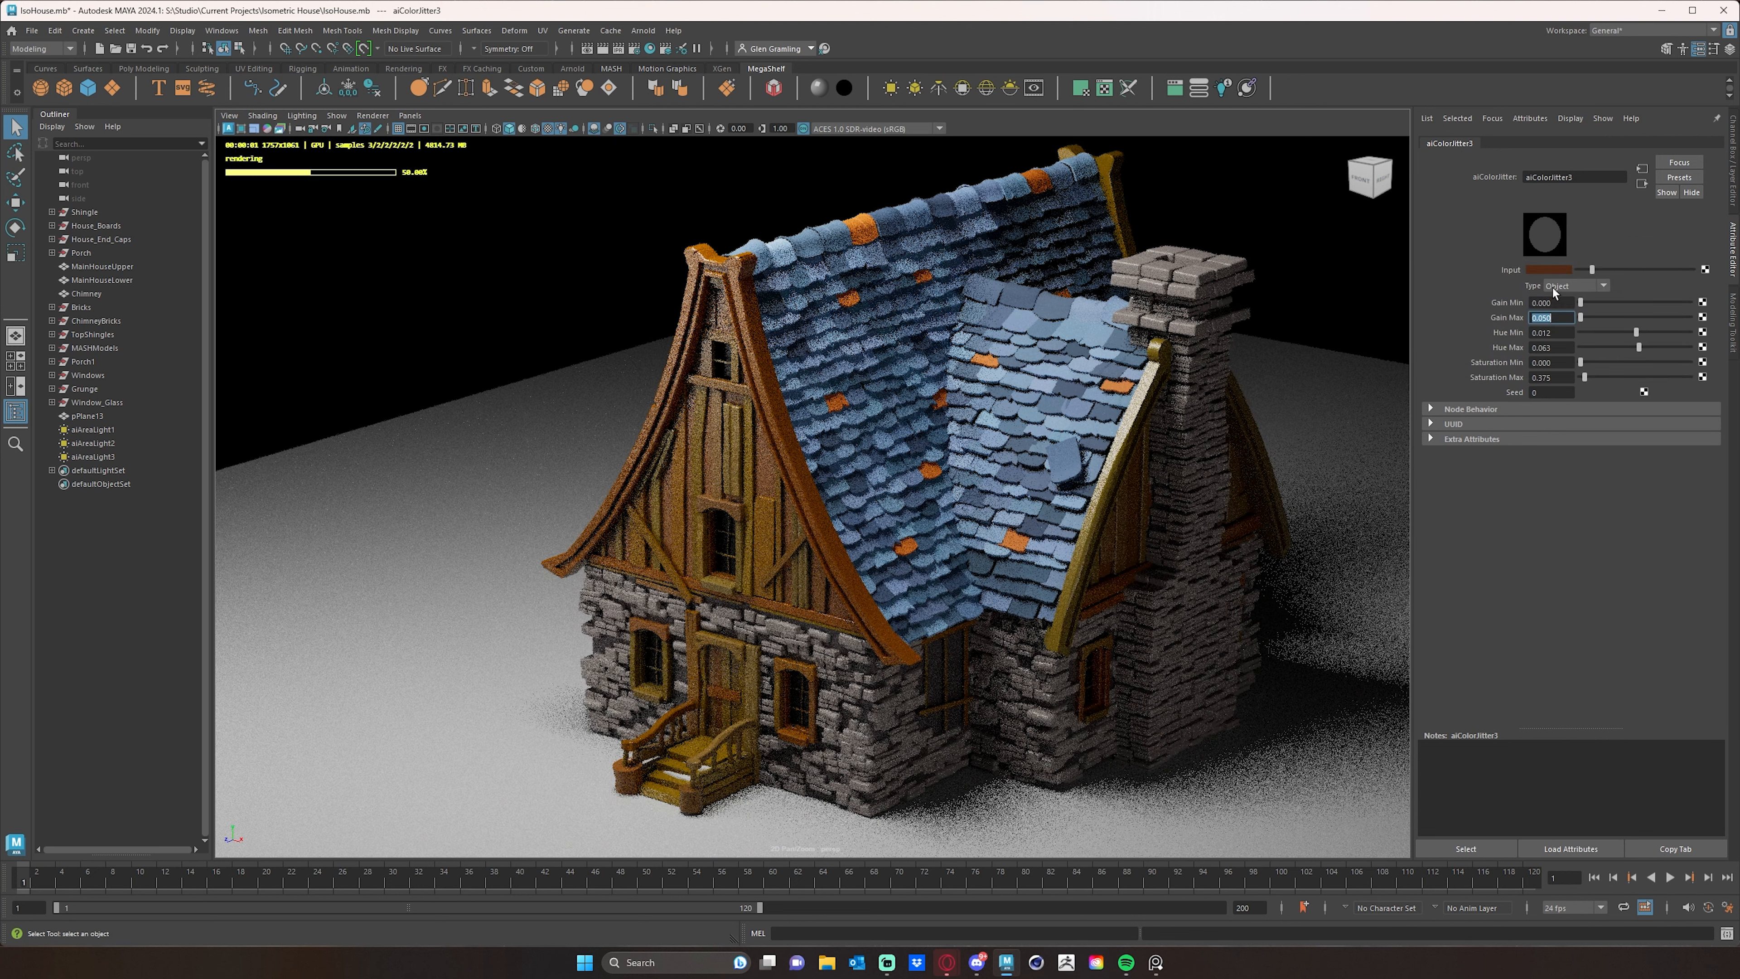
pyautogui.click(1556, 270)
pyautogui.click(1518, 334)
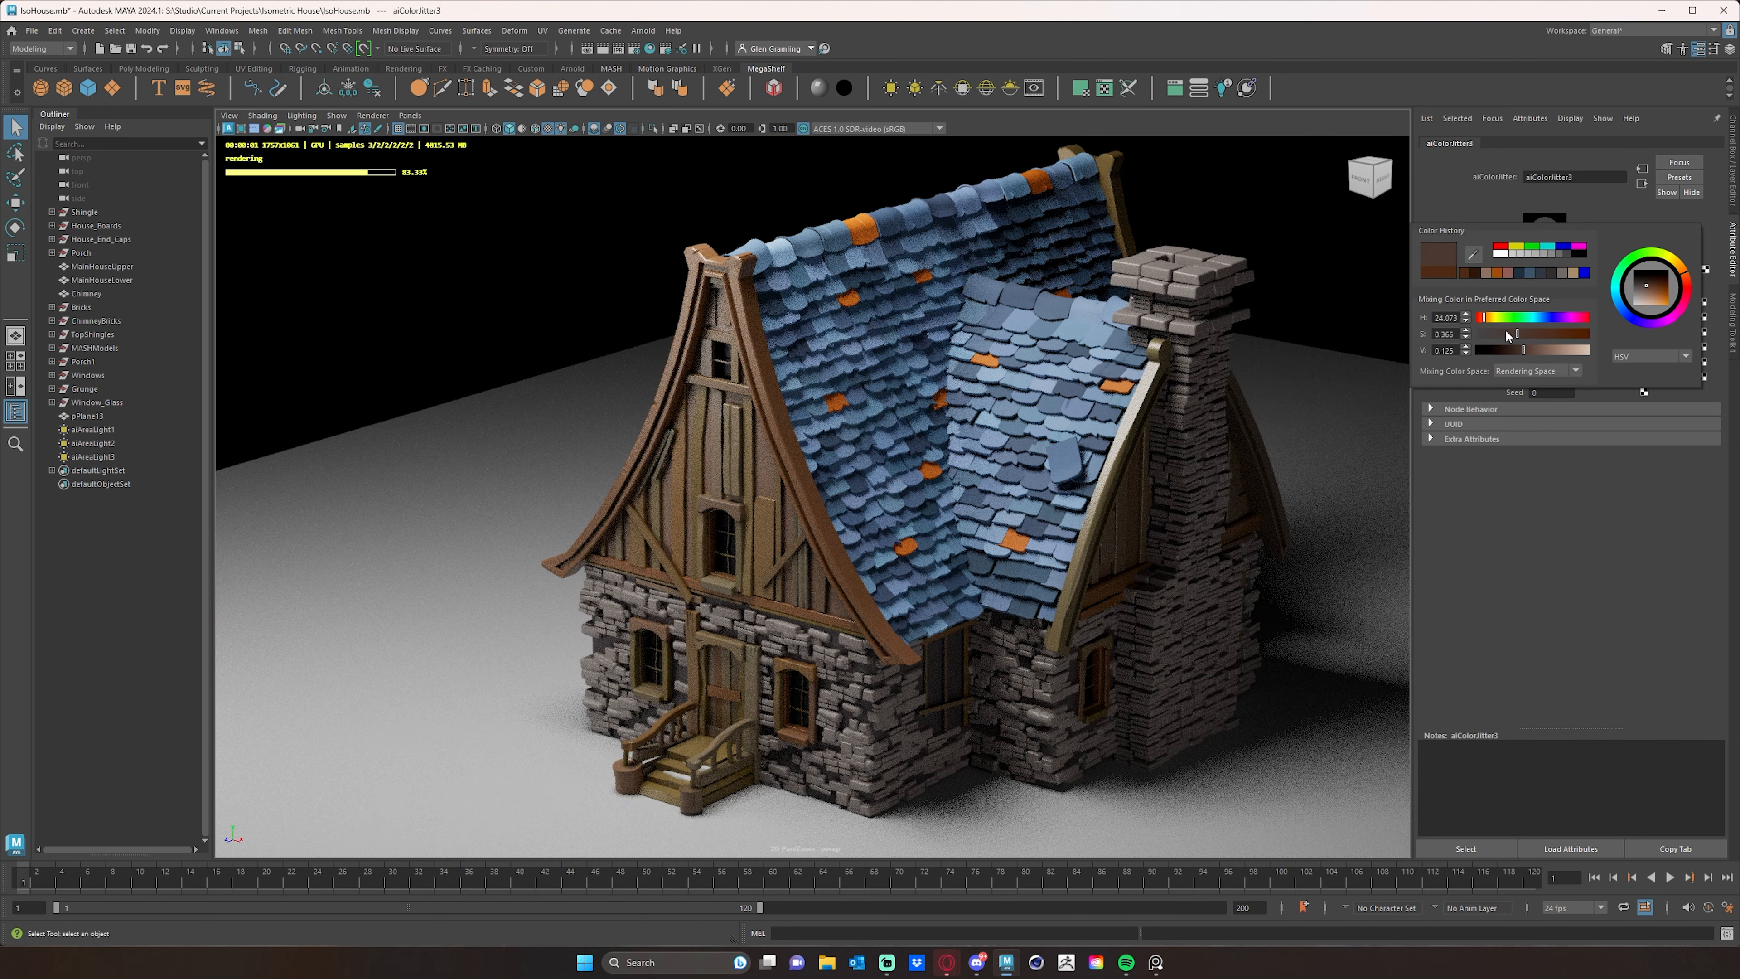
pyautogui.click(1512, 332)
pyautogui.click(1514, 332)
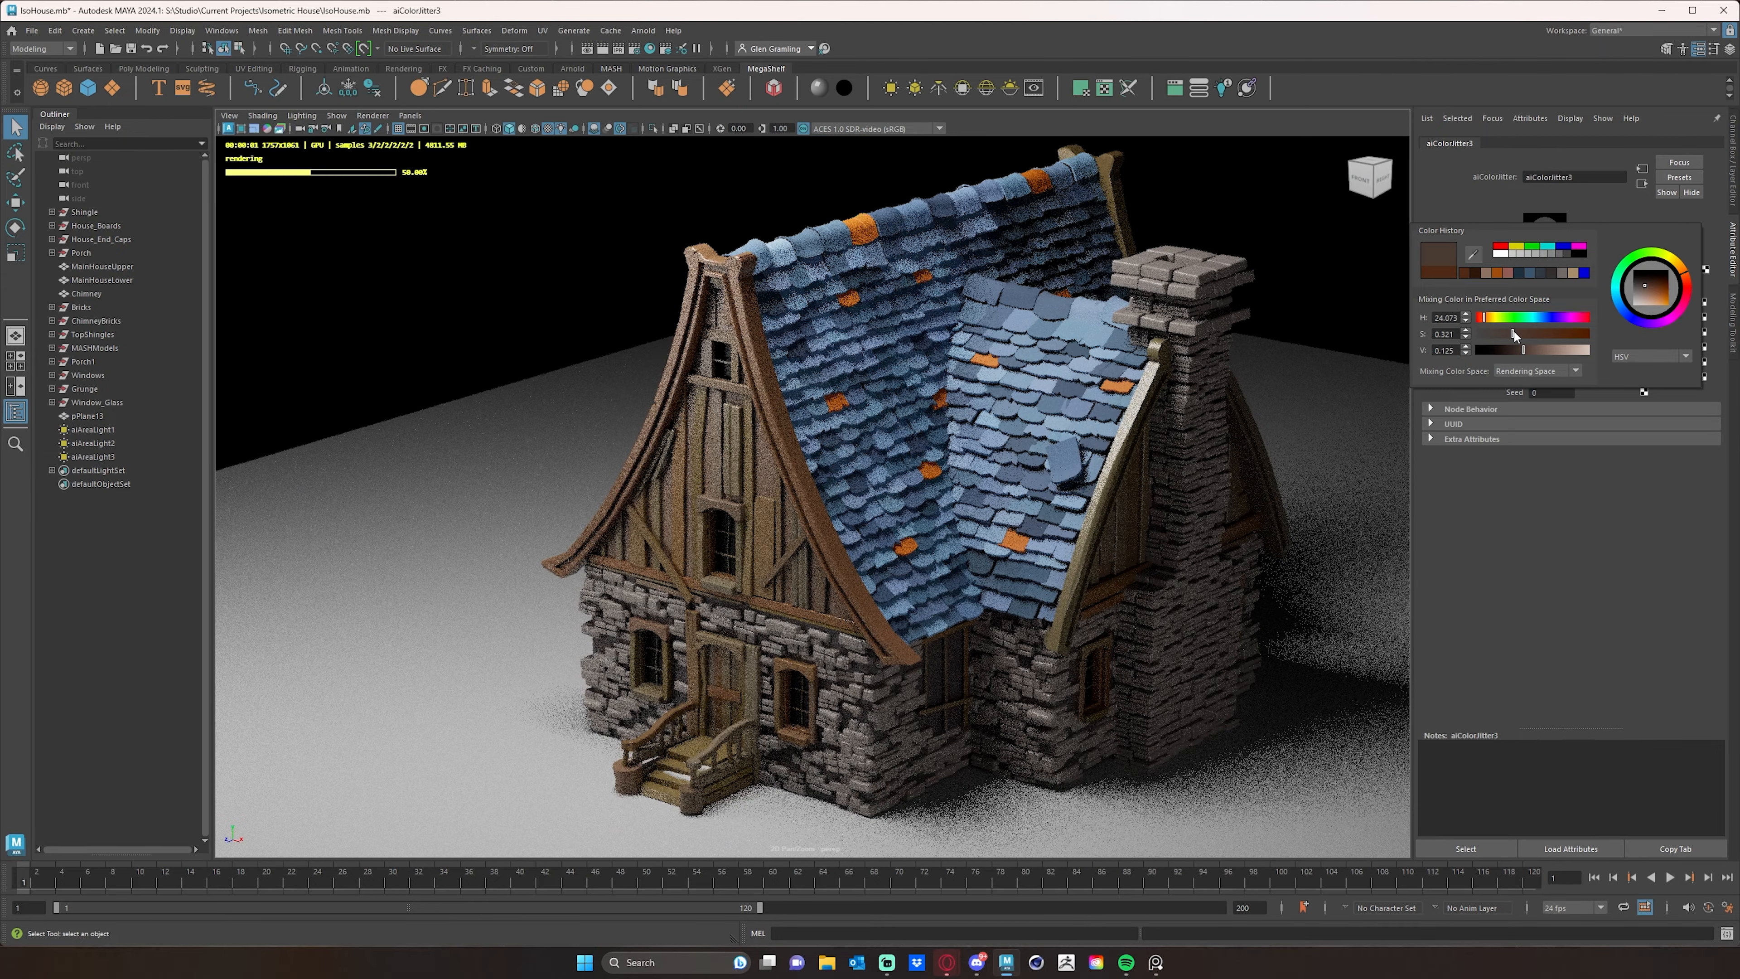
pyautogui.moveTo(1522, 348); pyautogui.dragTo(1516, 348)
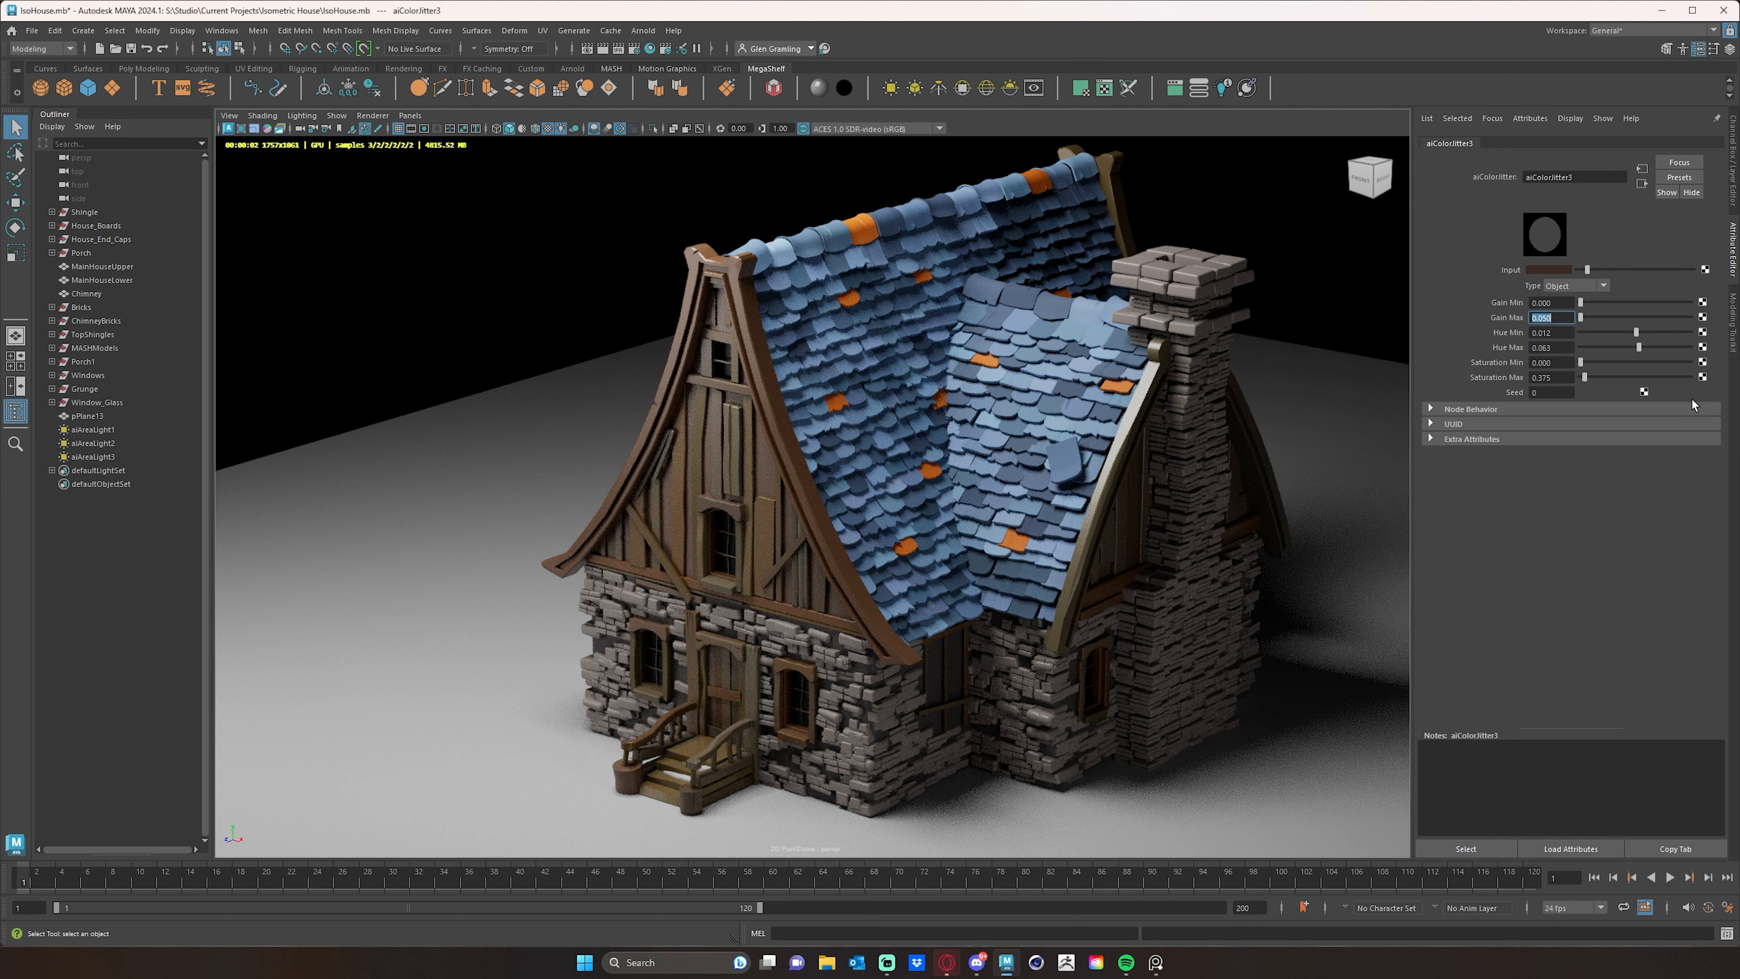
# - Set the specular roughness of the WoodSS material on the front gable's end-cap trim to 0.622
pyautogui.click(774, 468)
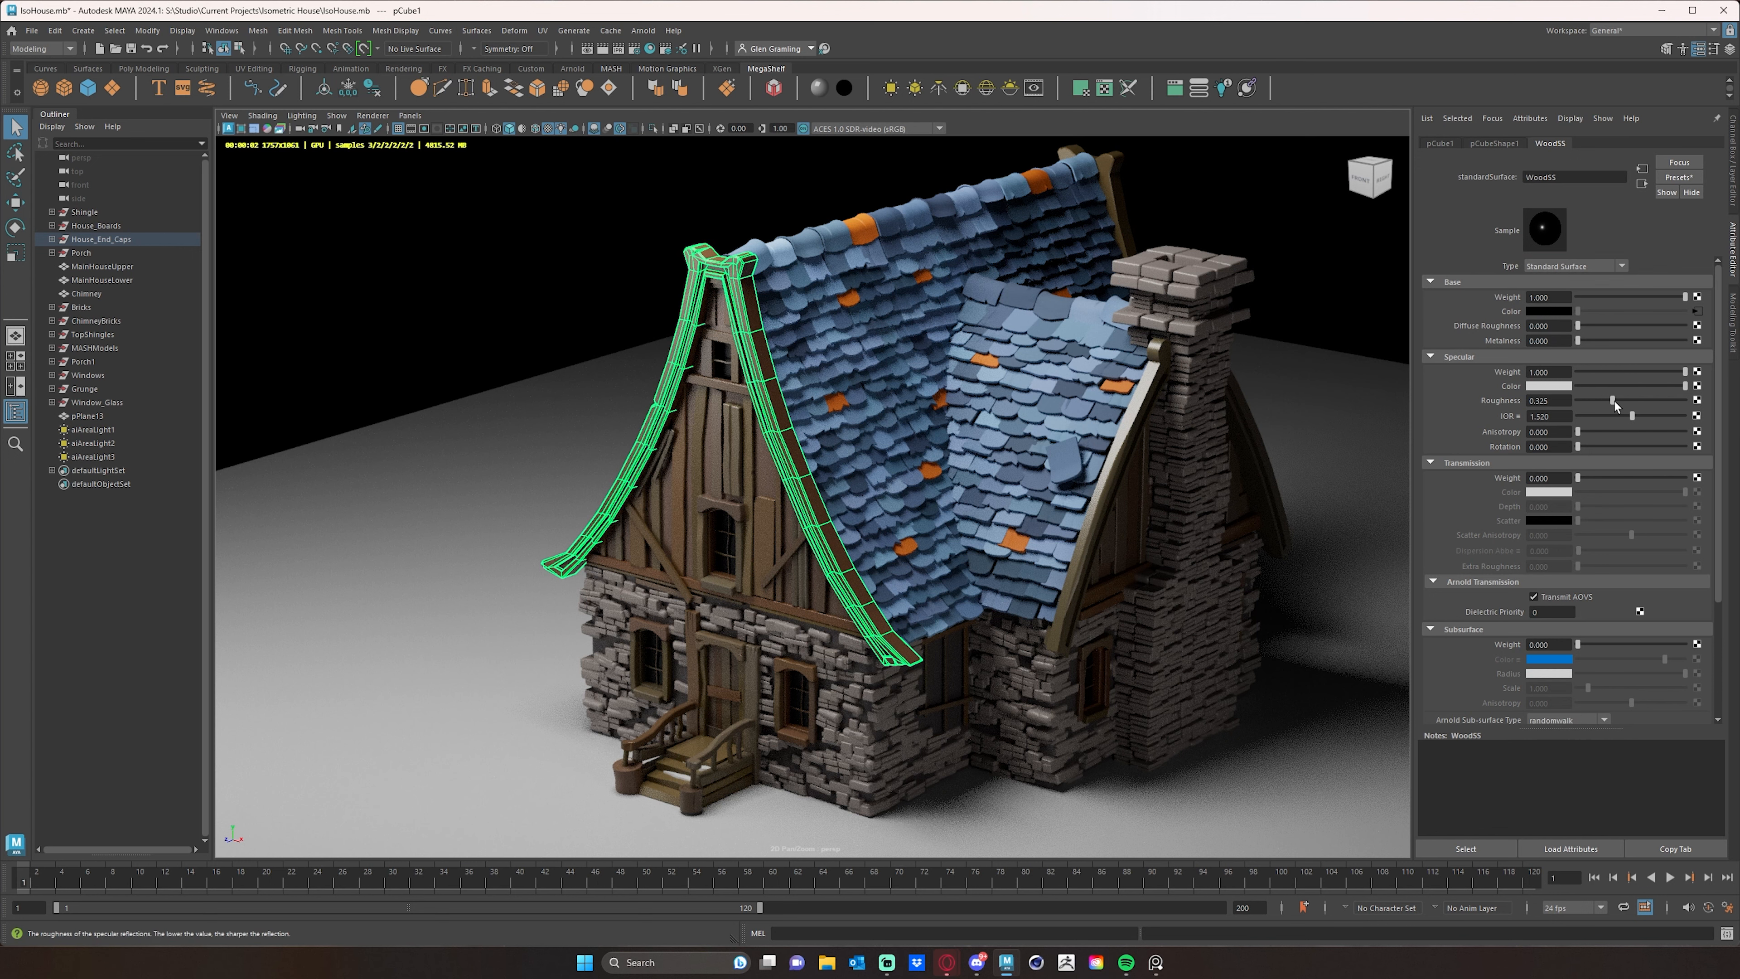
pyautogui.moveTo(1614, 401); pyautogui.dragTo(1642, 406)
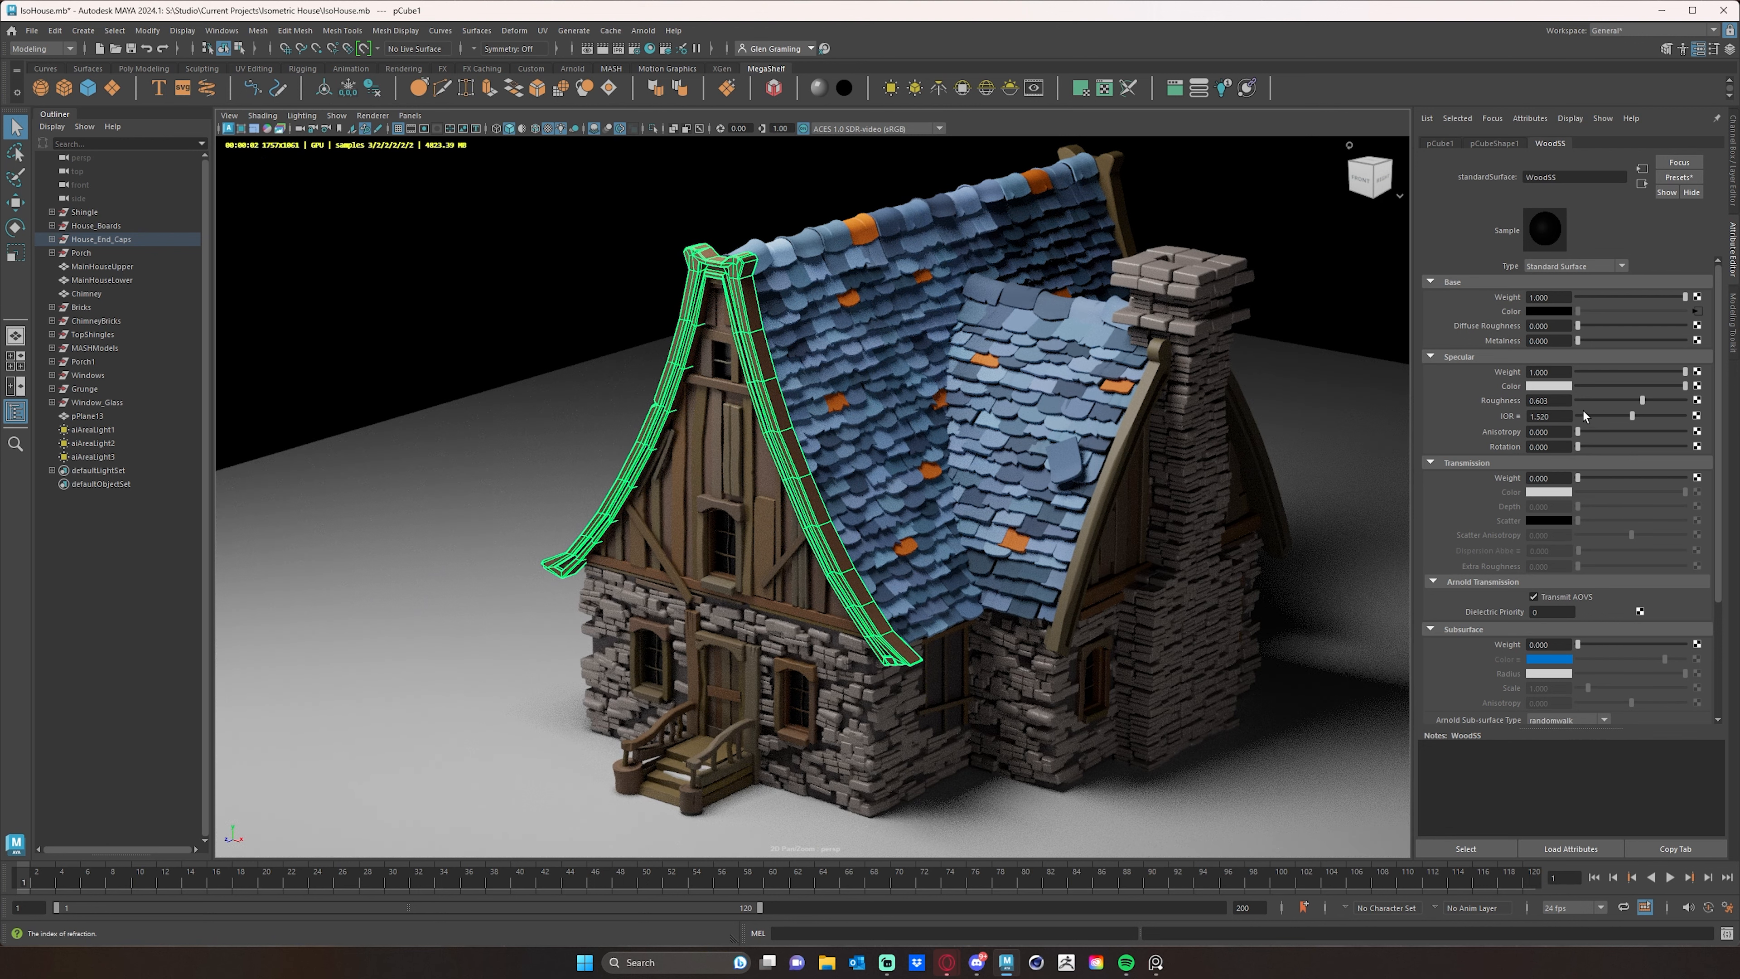
pyautogui.moveTo(1643, 401); pyautogui.dragTo(1645, 401)
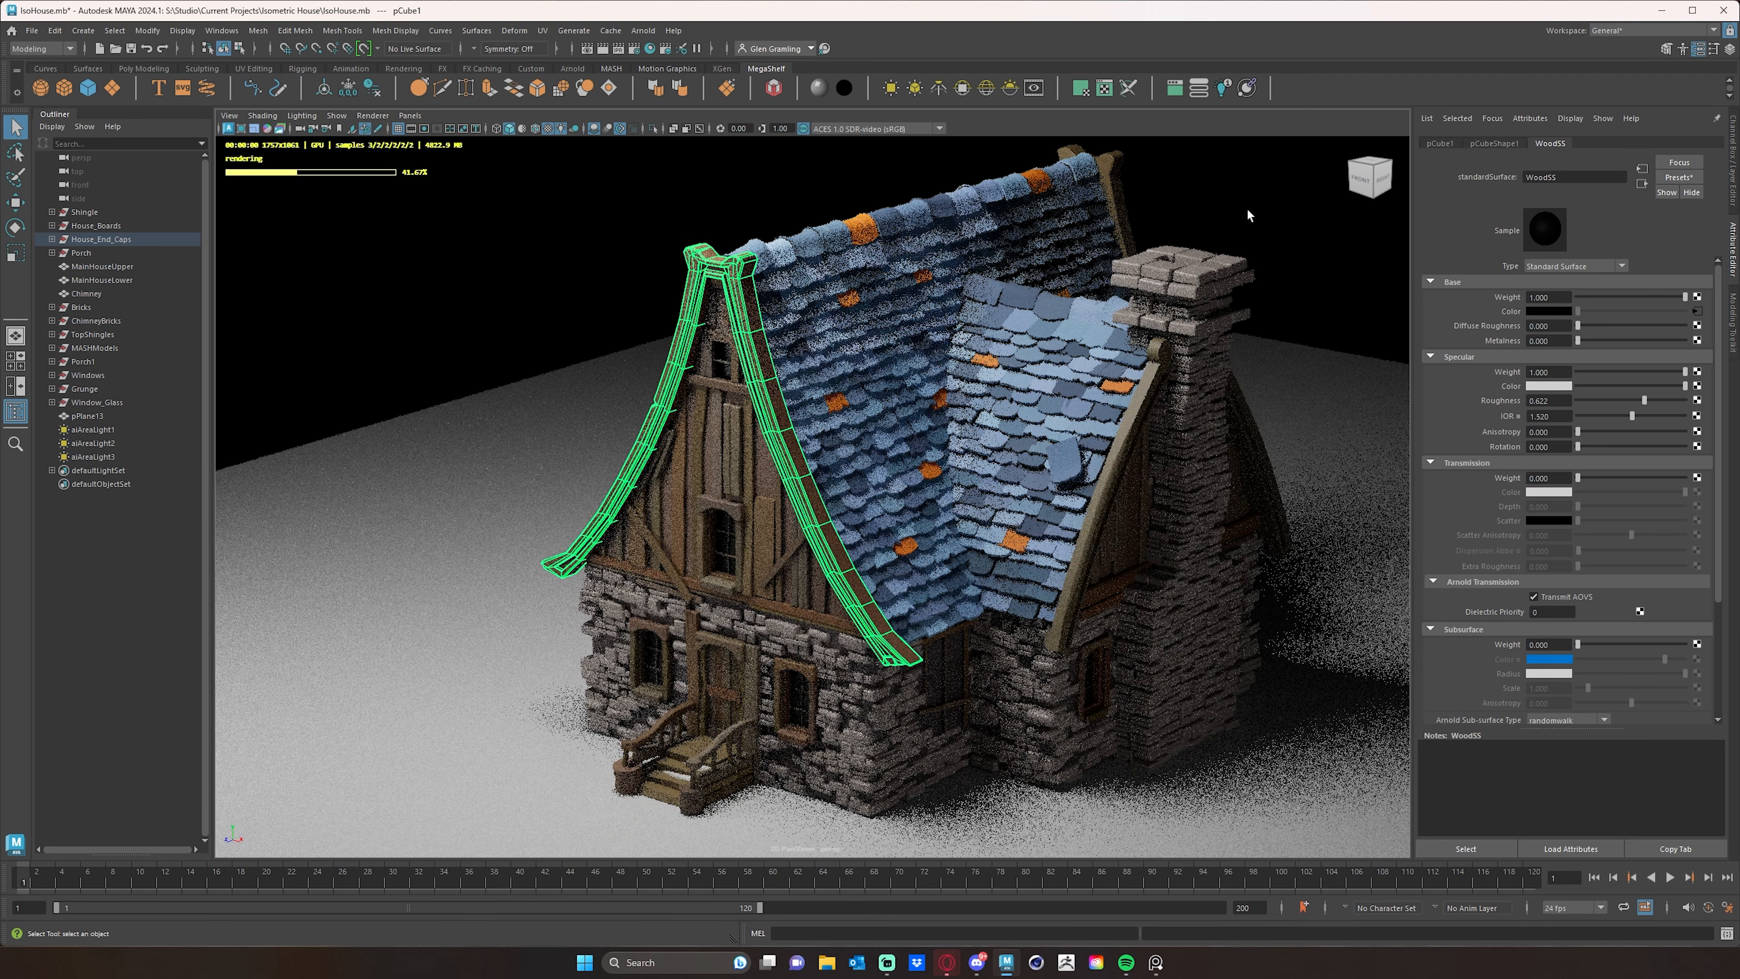
pyautogui.click(1258, 221)
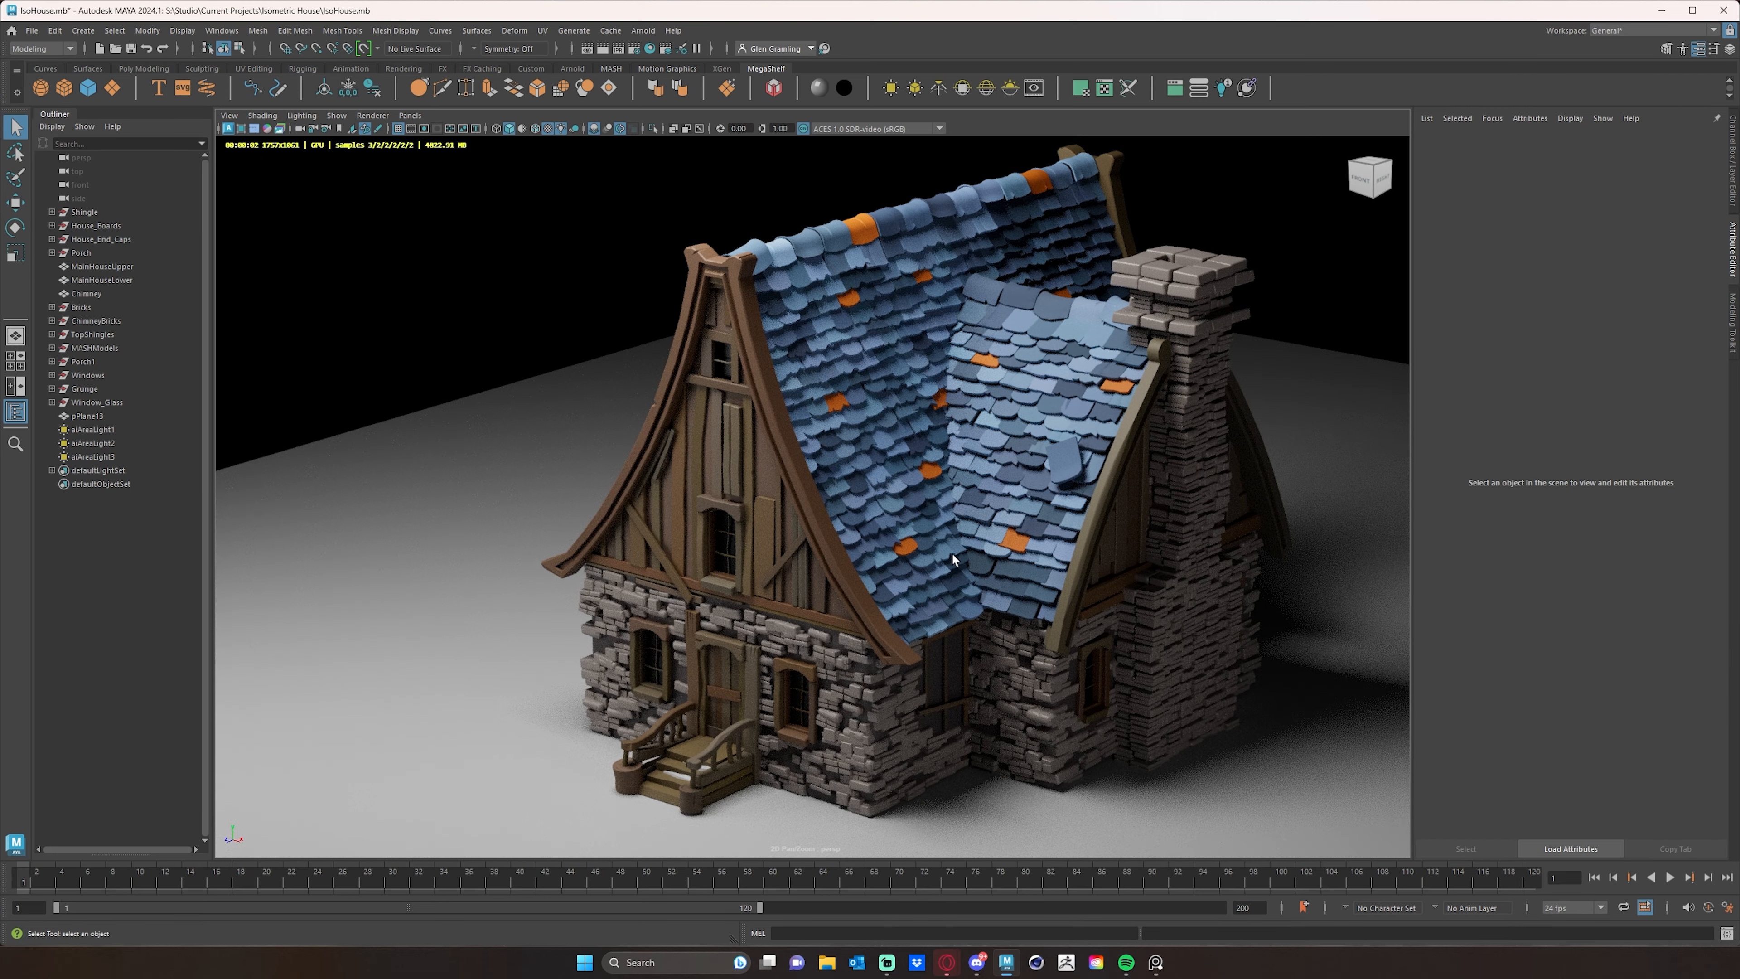
pyautogui.moveTo(951, 551)
pyautogui.keyDown('alt'); pyautogui.mouseDown()
pyautogui.moveTo(900, 546)
pyautogui.moveTo(968, 543)
pyautogui.mouseUp(); pyautogui.keyUp('alt')
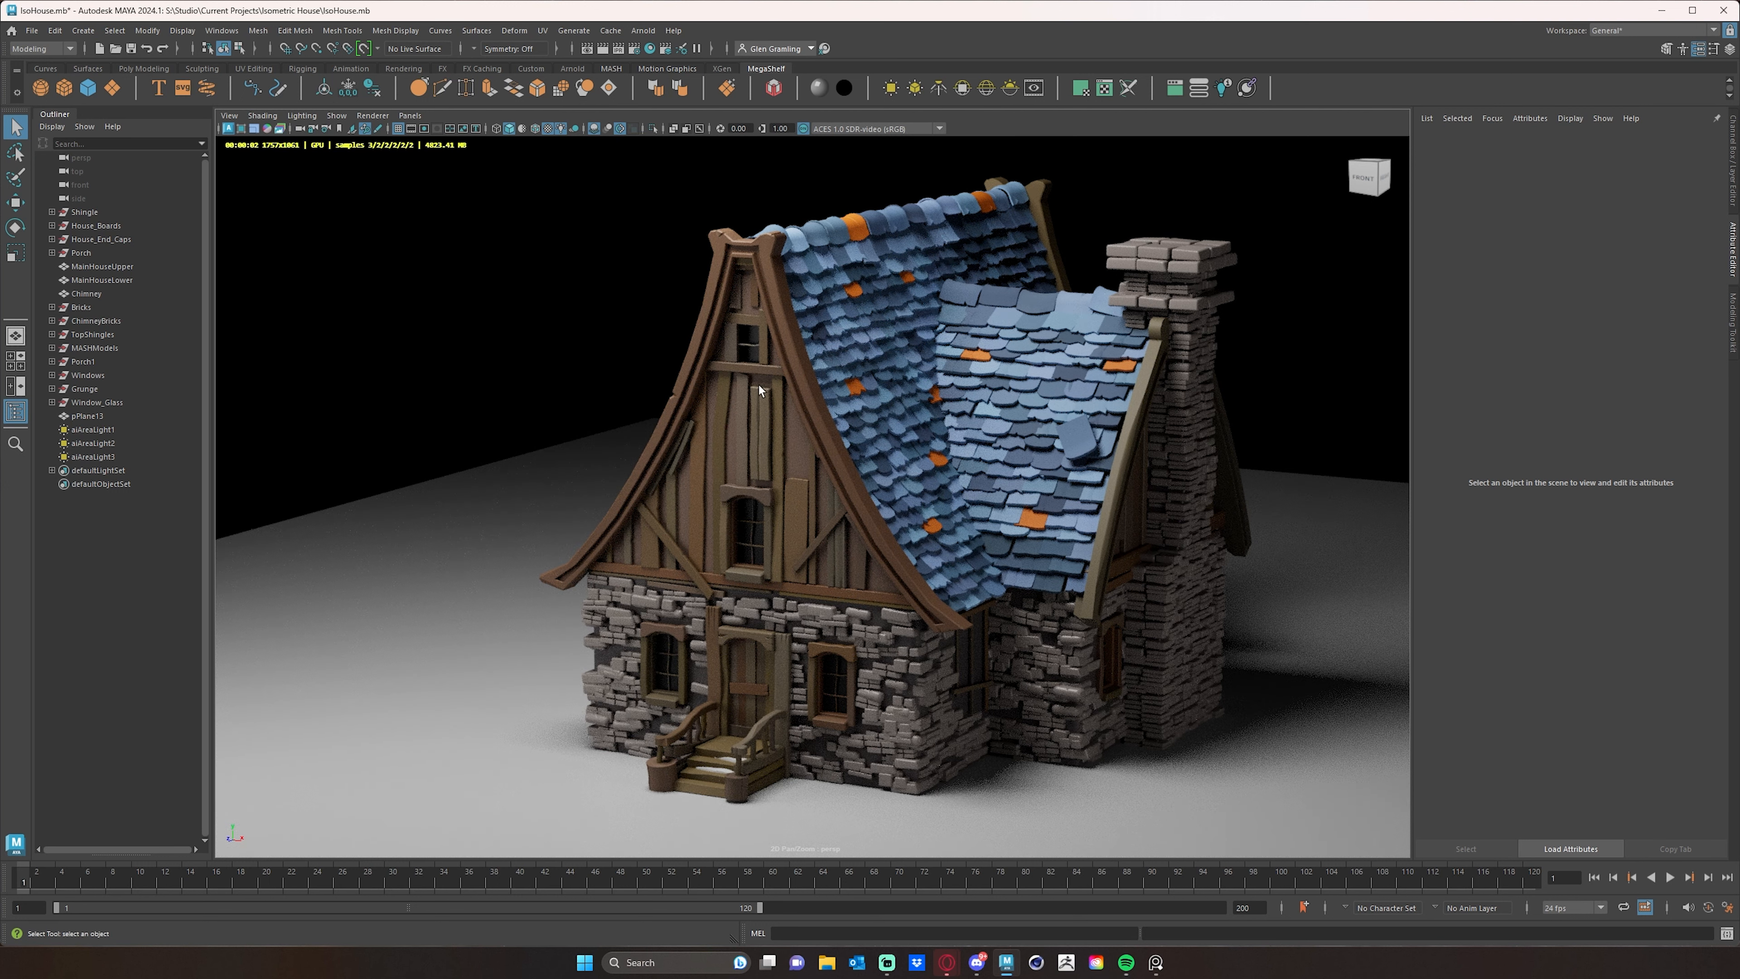
pyautogui.keyDown('alt'); pyautogui.moveTo(848, 503); pyautogui.dragTo(984, 505); pyautogui.keyUp('alt')
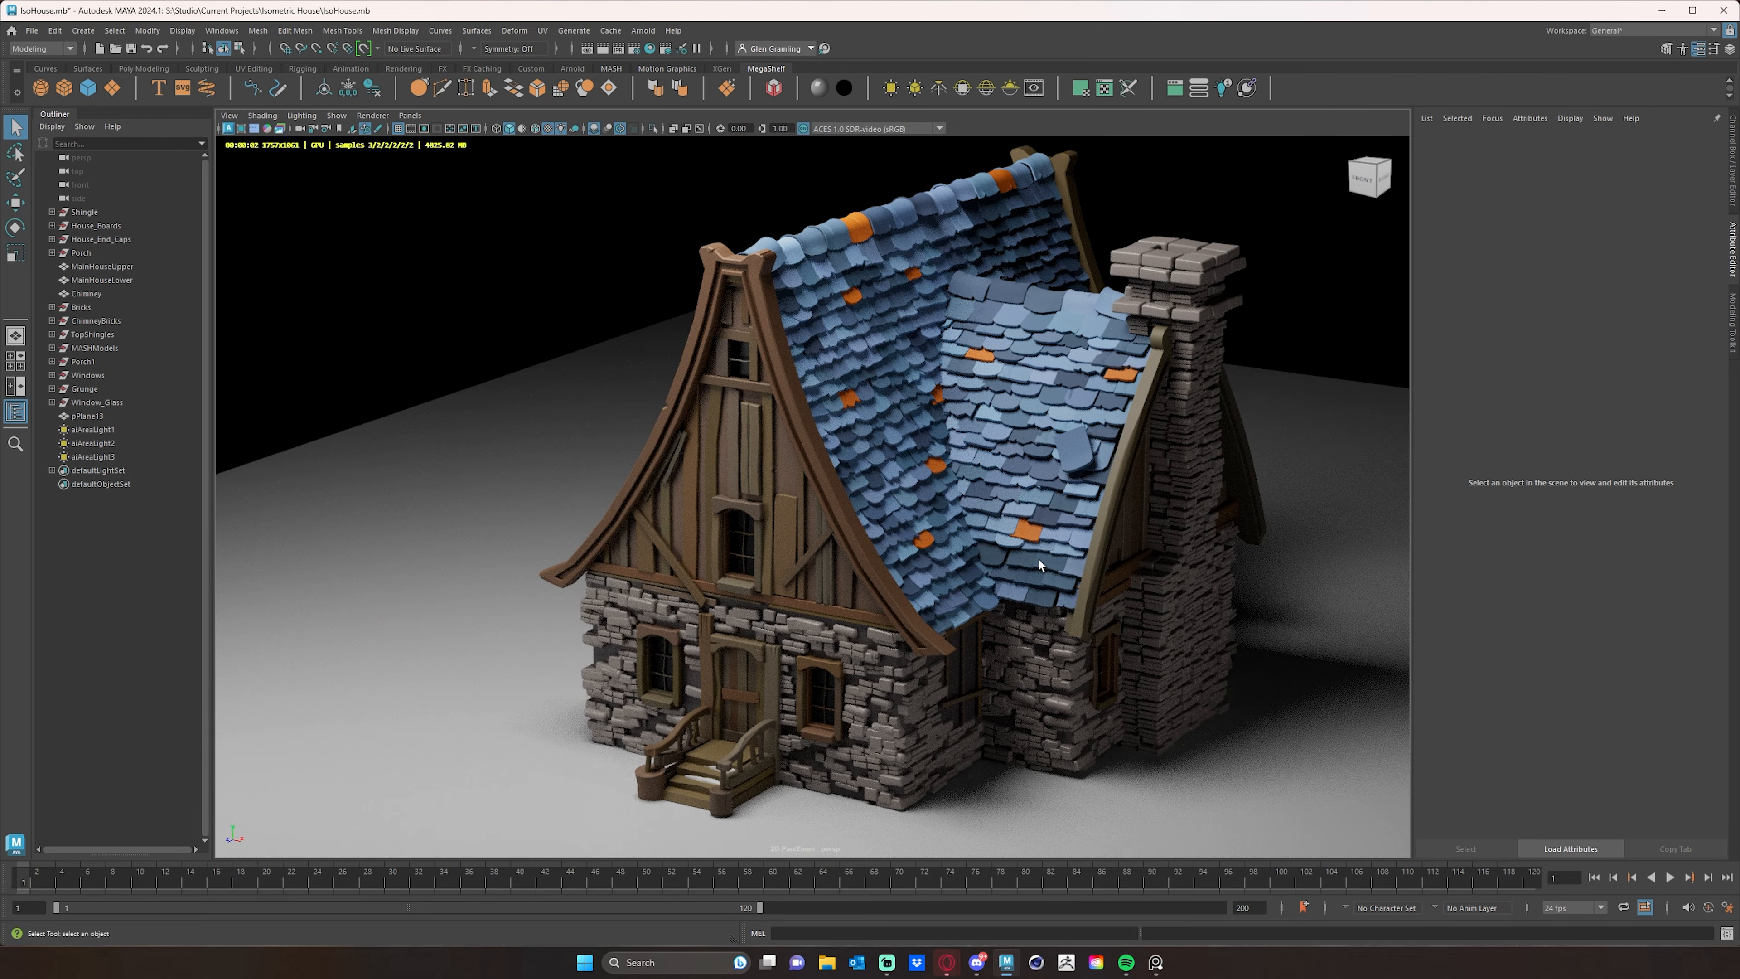
pyautogui.keyDown('alt'); pyautogui.moveTo(1039, 564); pyautogui.dragTo(707, 434); pyautogui.keyUp('alt')
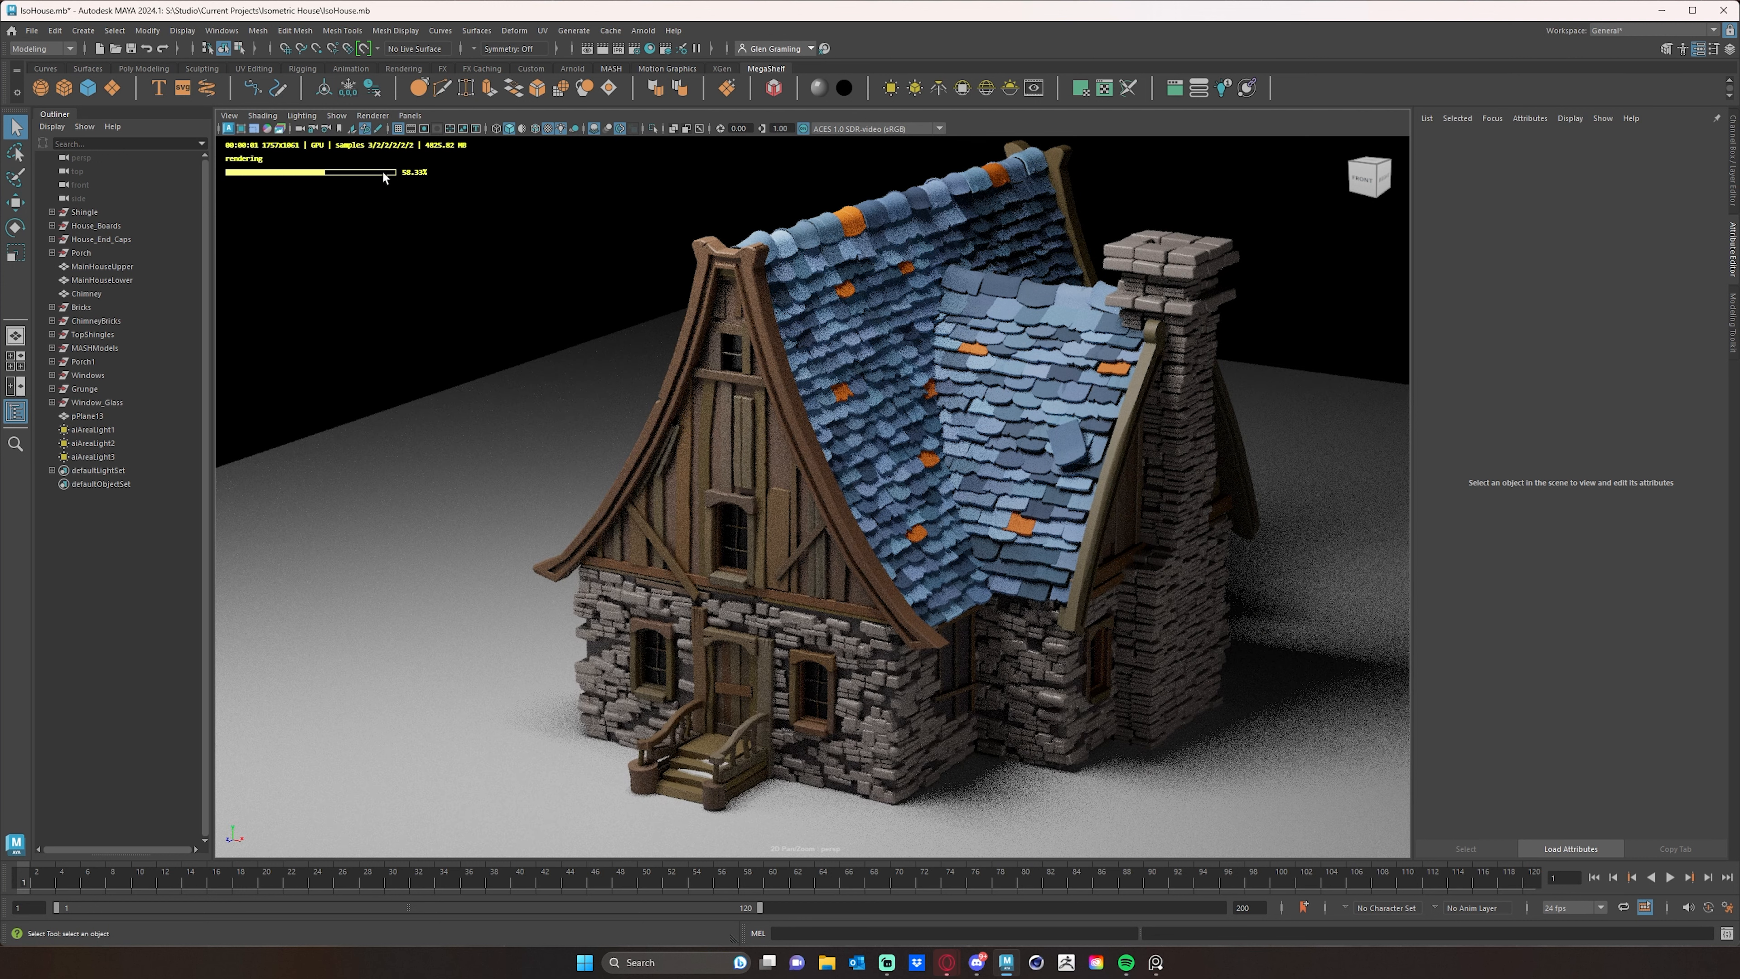
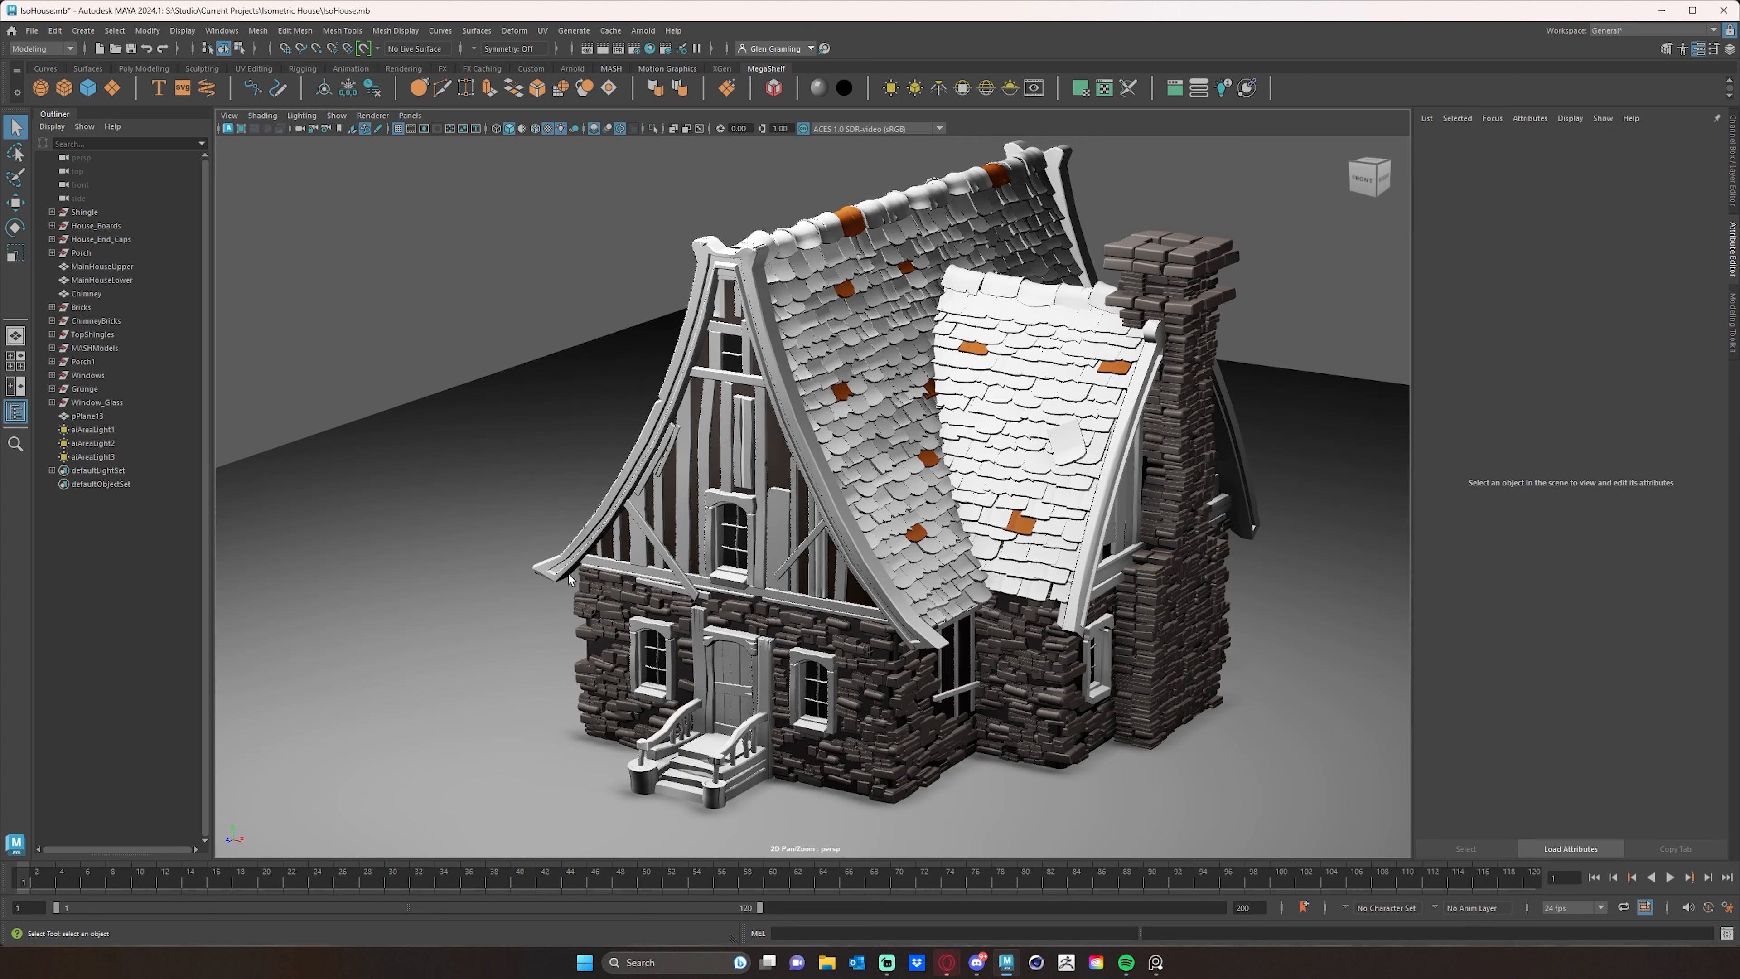
# - Connect a new aiColorJitter node to the base color of the BrickSS material on the lower wall's stones
pyautogui.keyDown('alt'); pyautogui.moveTo(774, 696); pyautogui.dragTo(746, 678); pyautogui.keyUp('alt')
pyautogui.keyDown('alt'); pyautogui.moveTo(747, 678); pyautogui.dragTo(826, 693, button='right'); pyautogui.keyUp('alt')
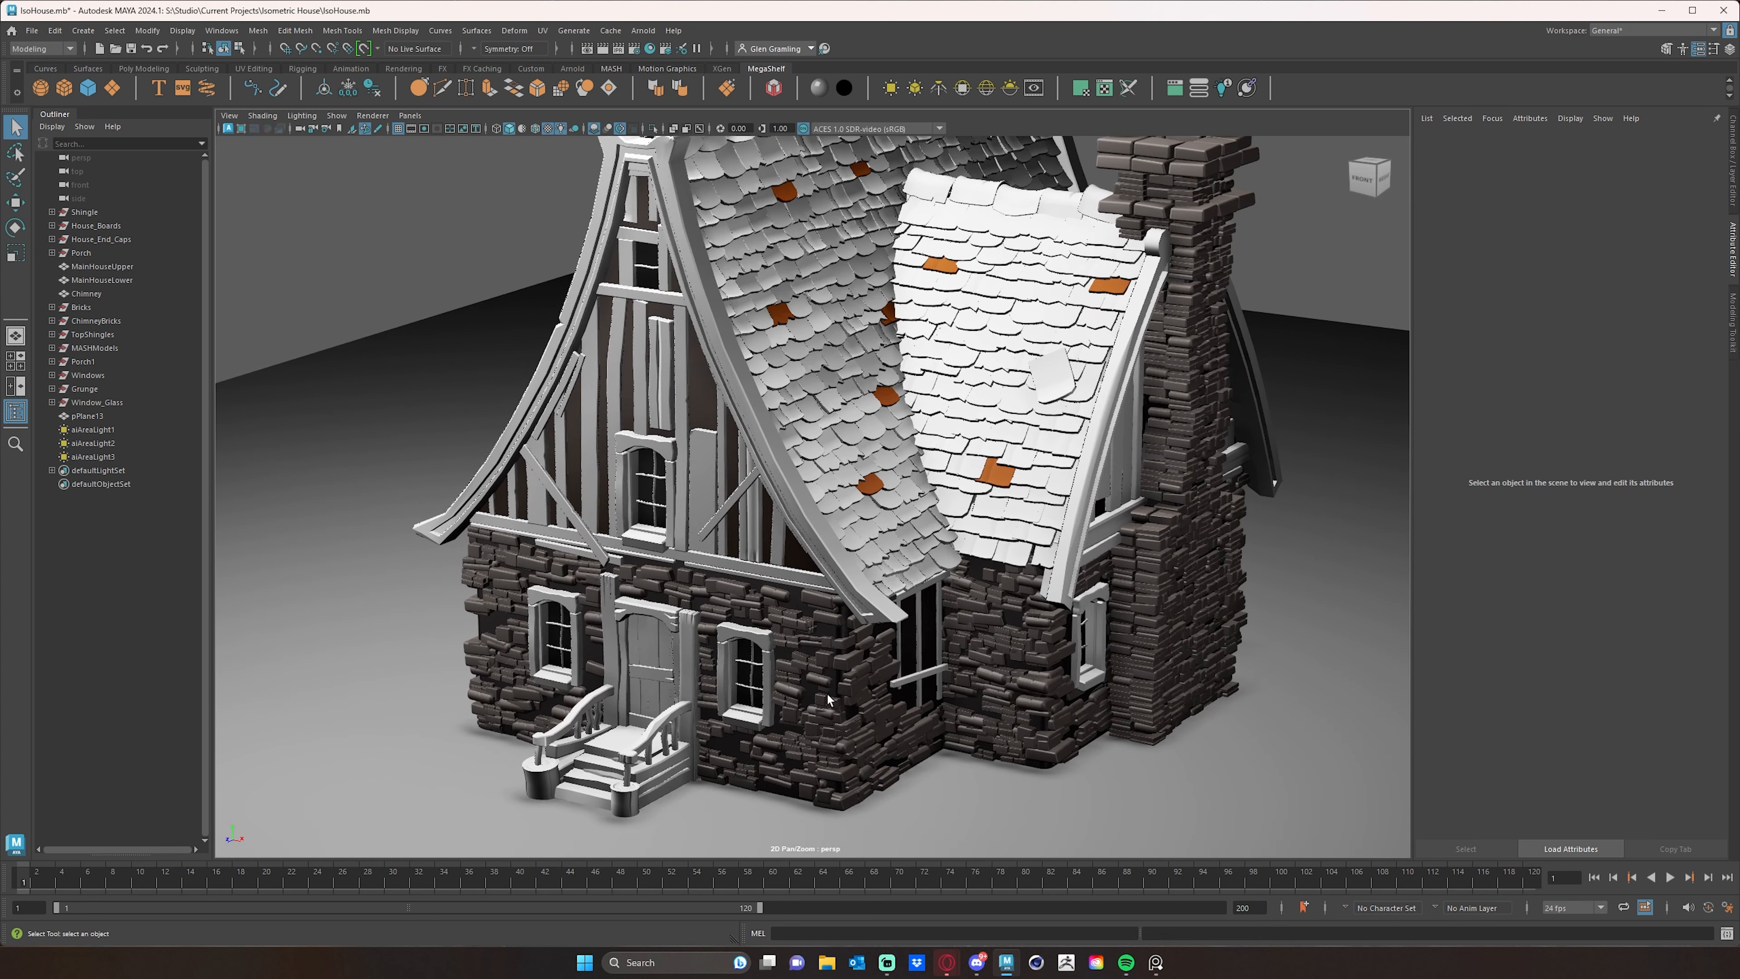
pyautogui.click(855, 687)
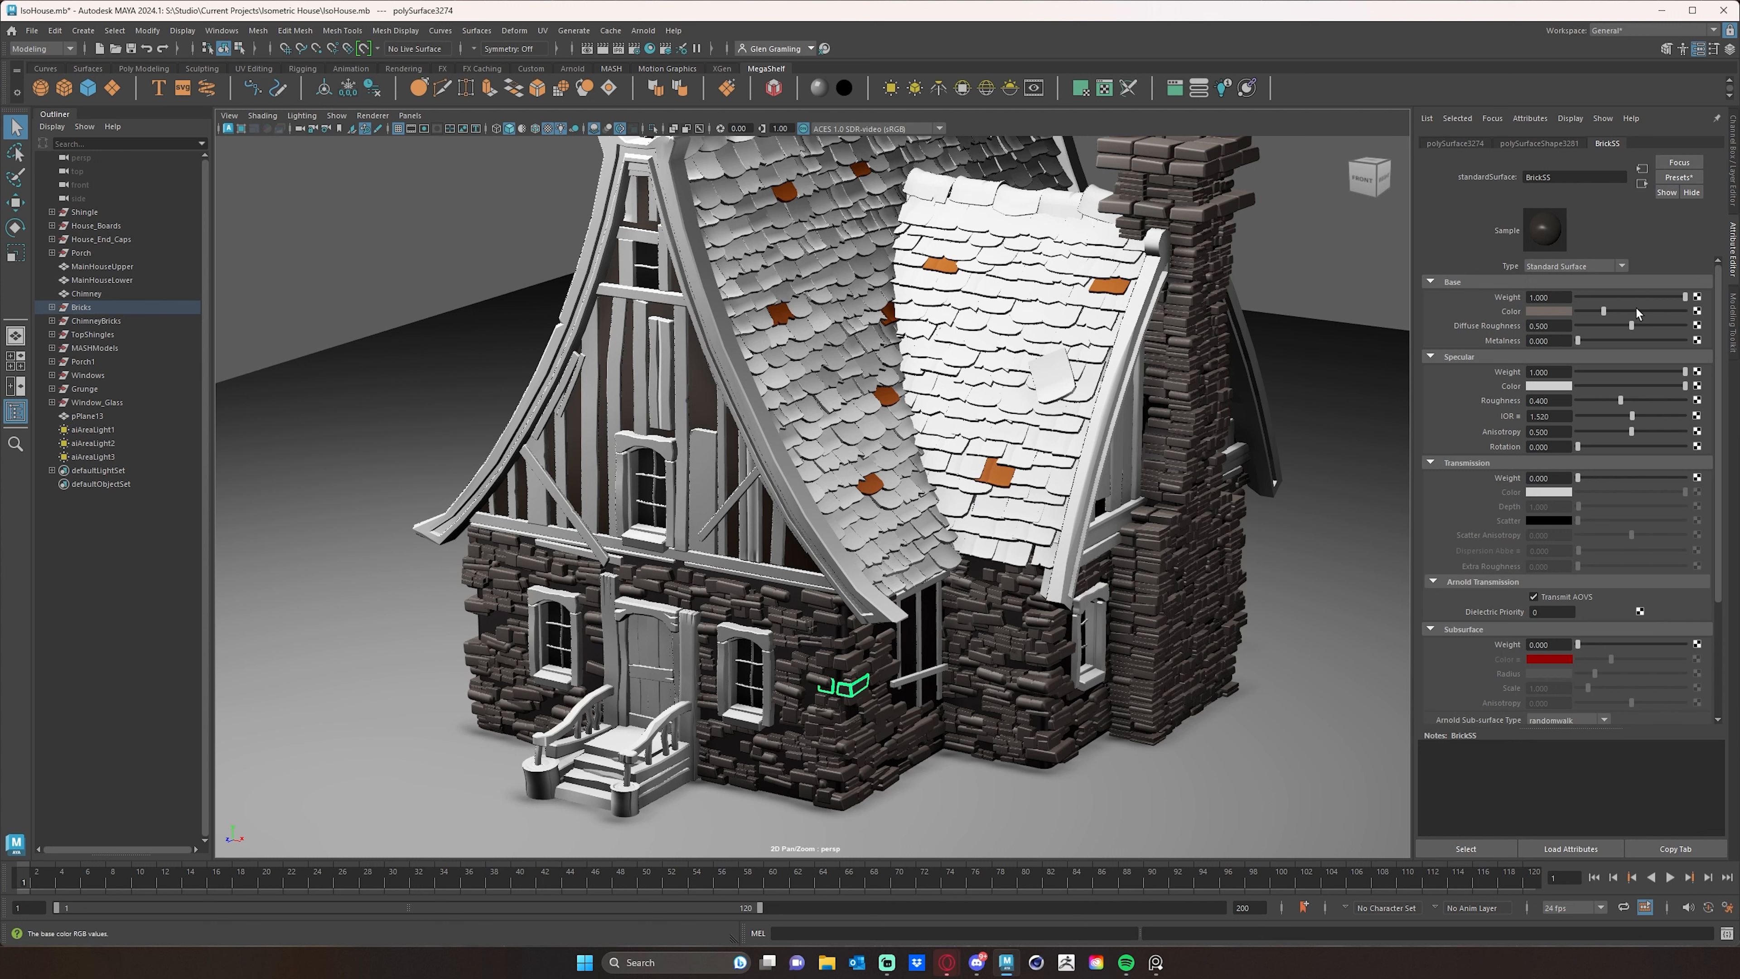
pyautogui.click(1697, 311)
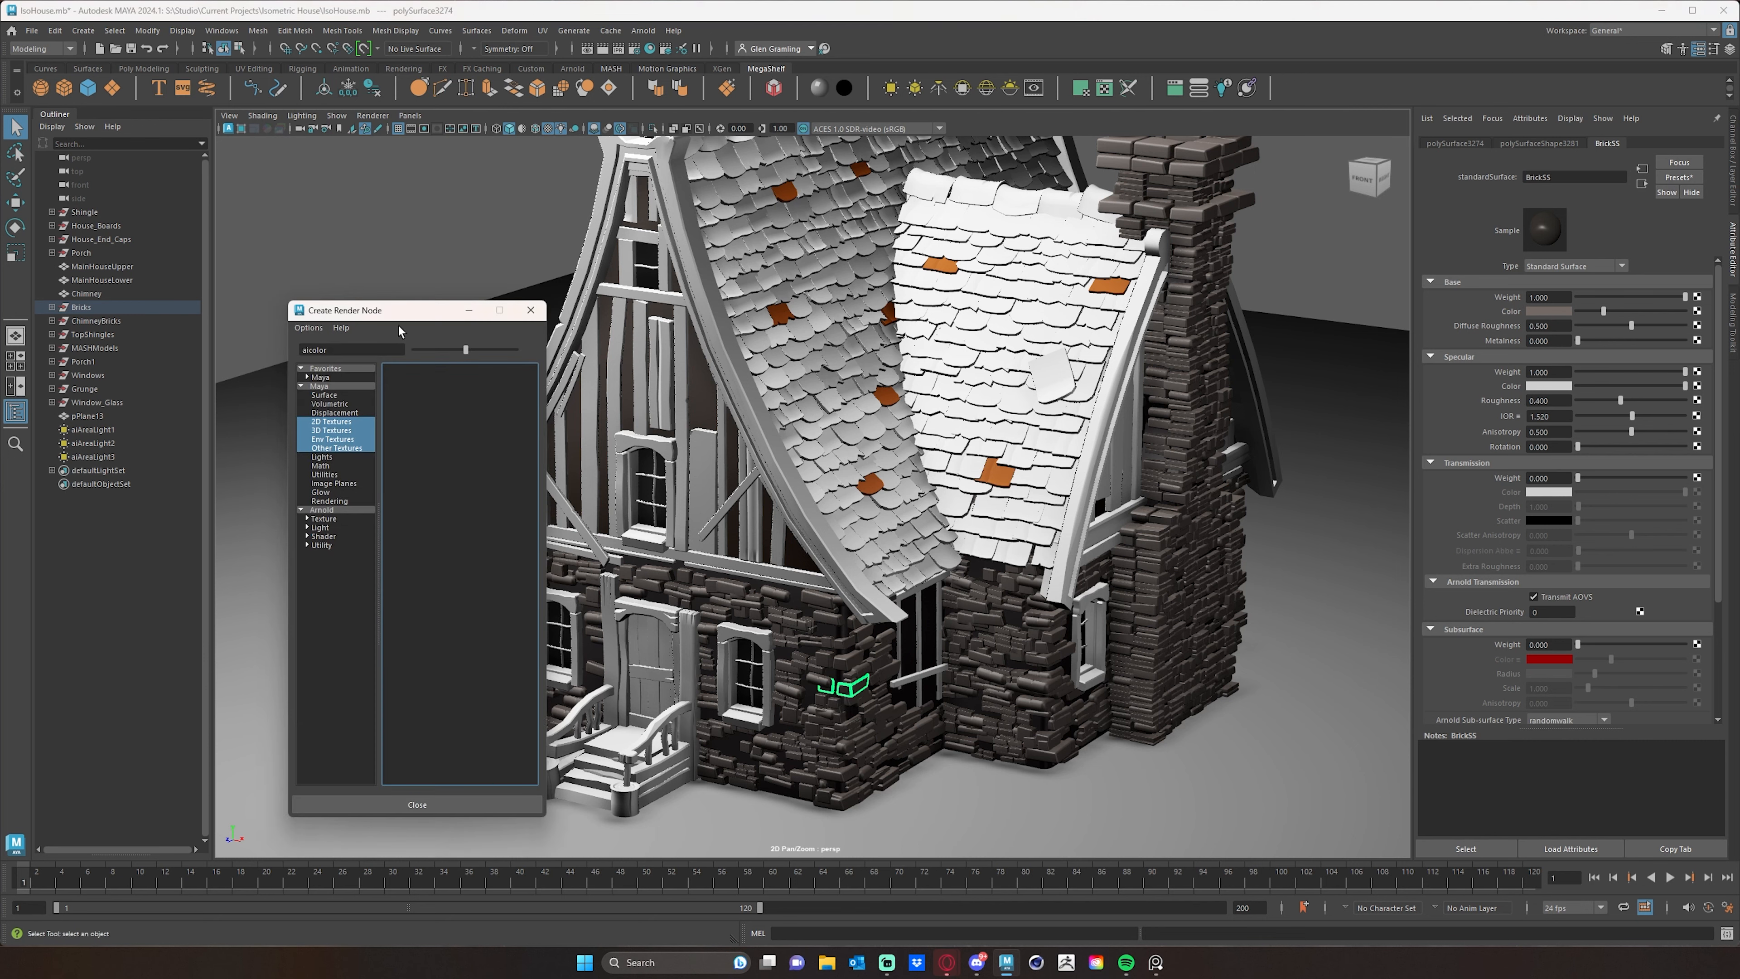
pyautogui.moveTo(399, 311); pyautogui.dragTo(492, 297)
pyautogui.click(428, 532)
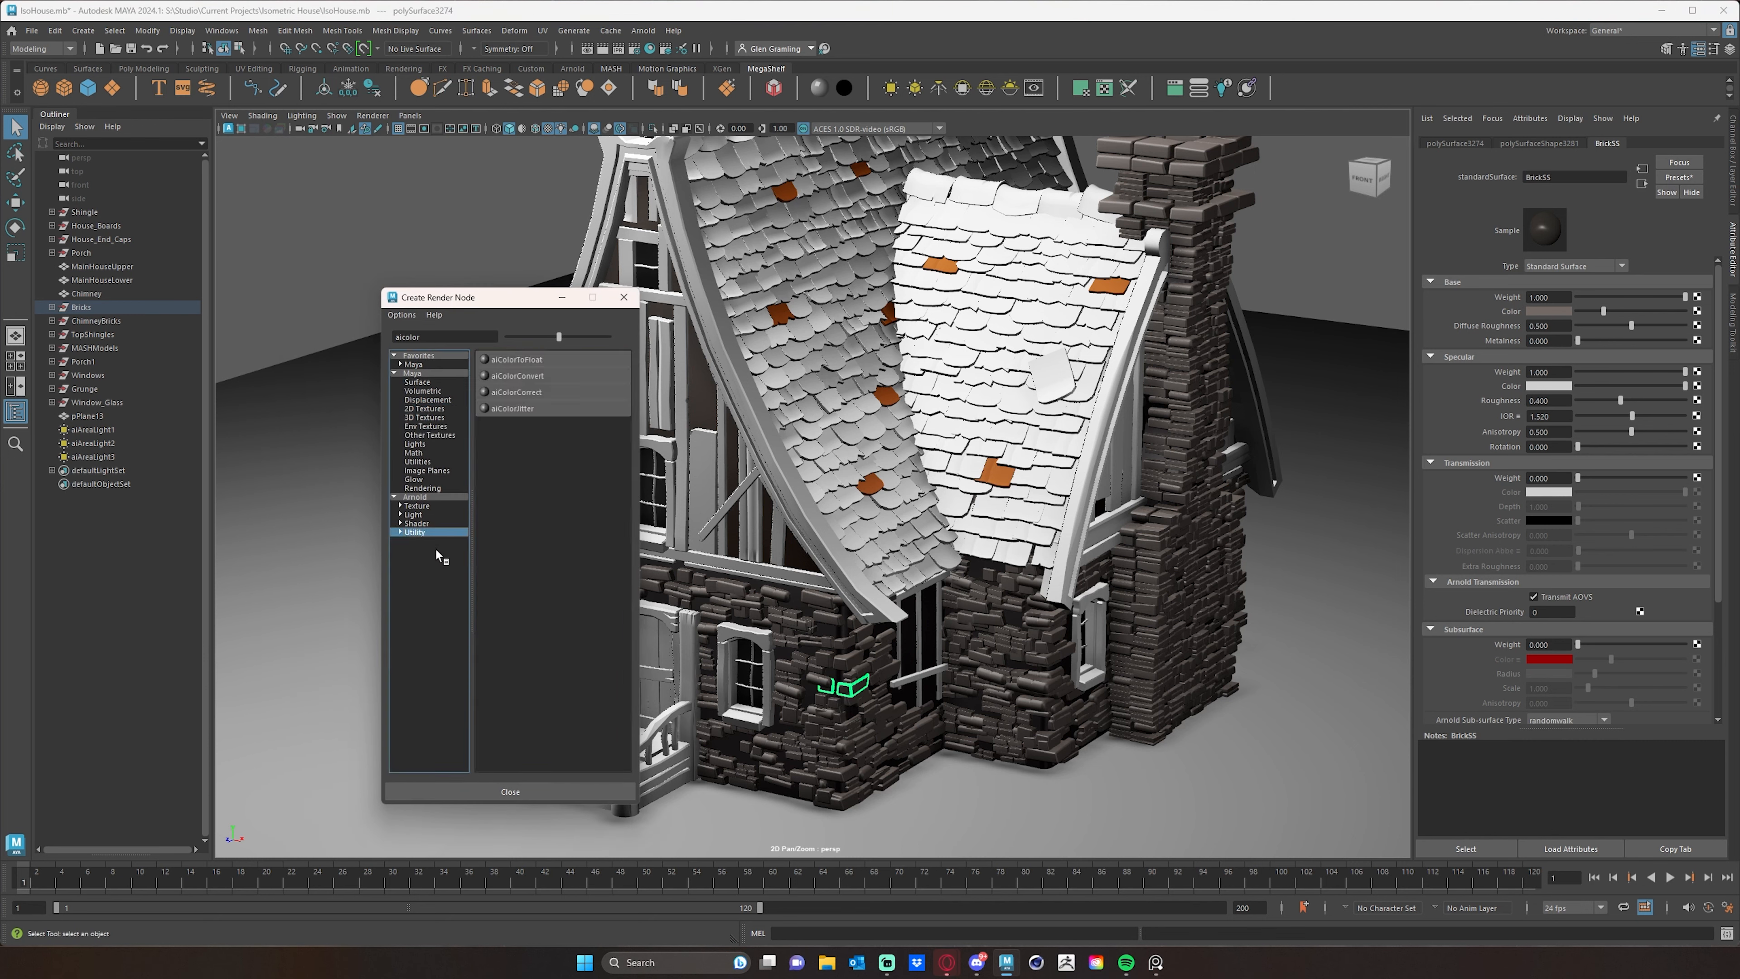
pyautogui.click(521, 409)
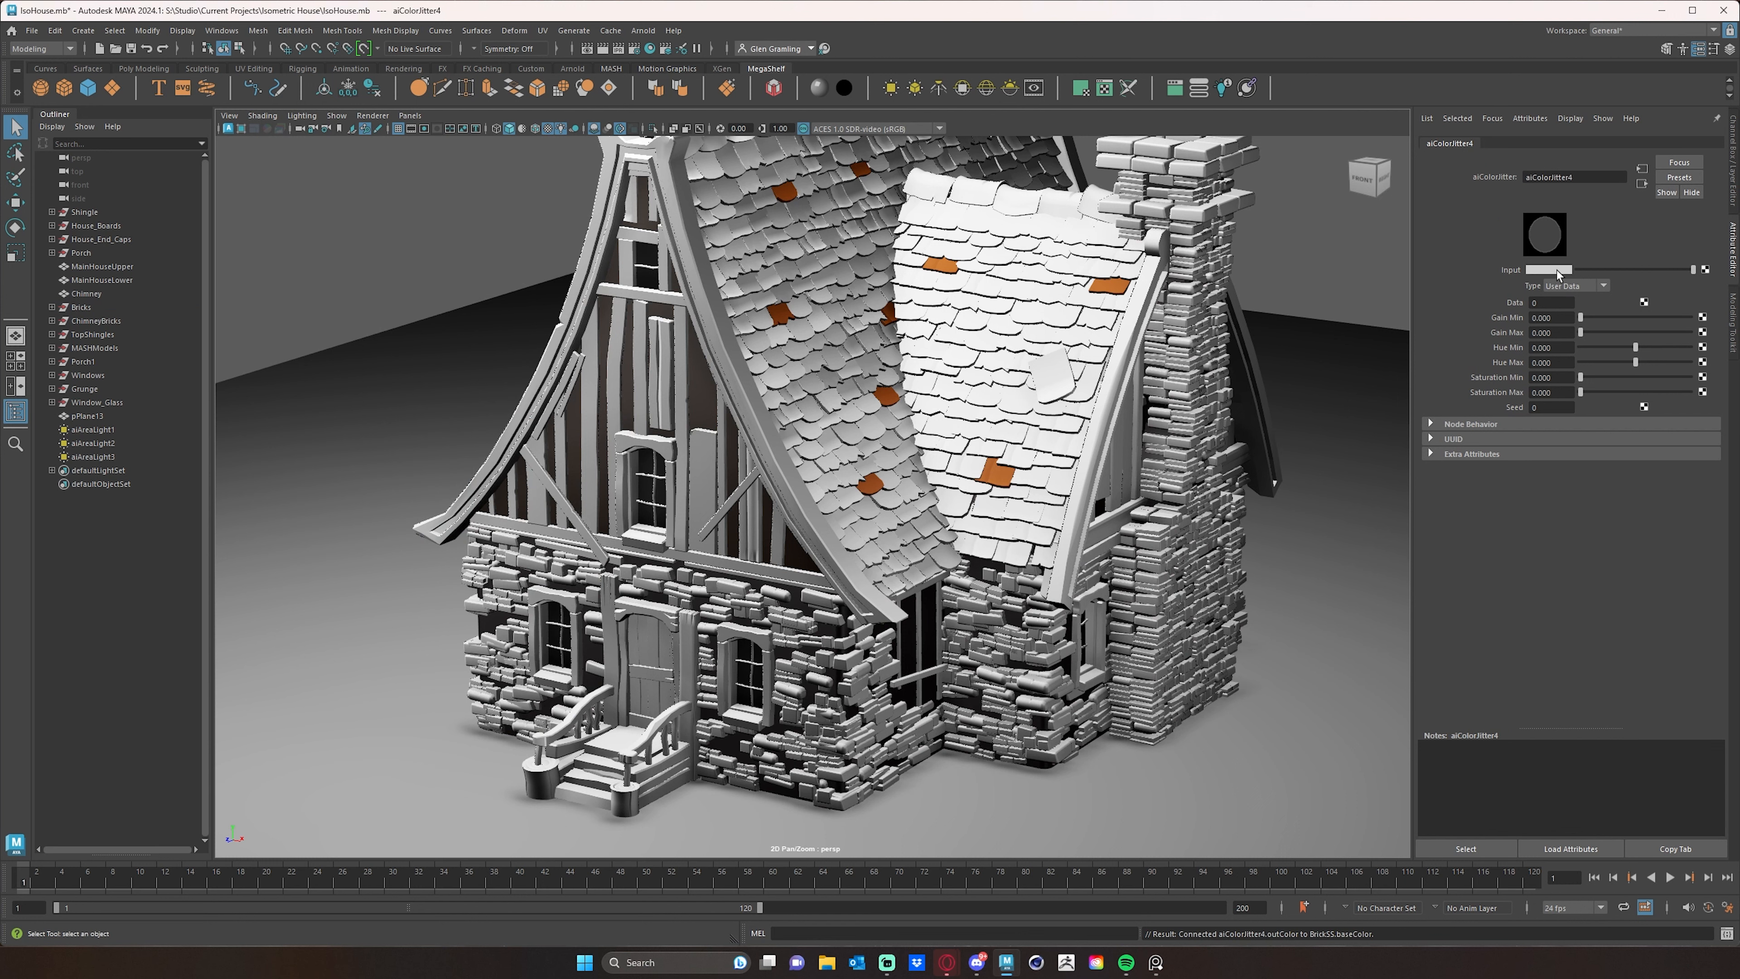
# - Set the brick jitter's input color to a muted brown with saturation 0.218 and value 0.178, and its type to Object
pyautogui.click(1556, 269)
pyautogui.click(1477, 270)
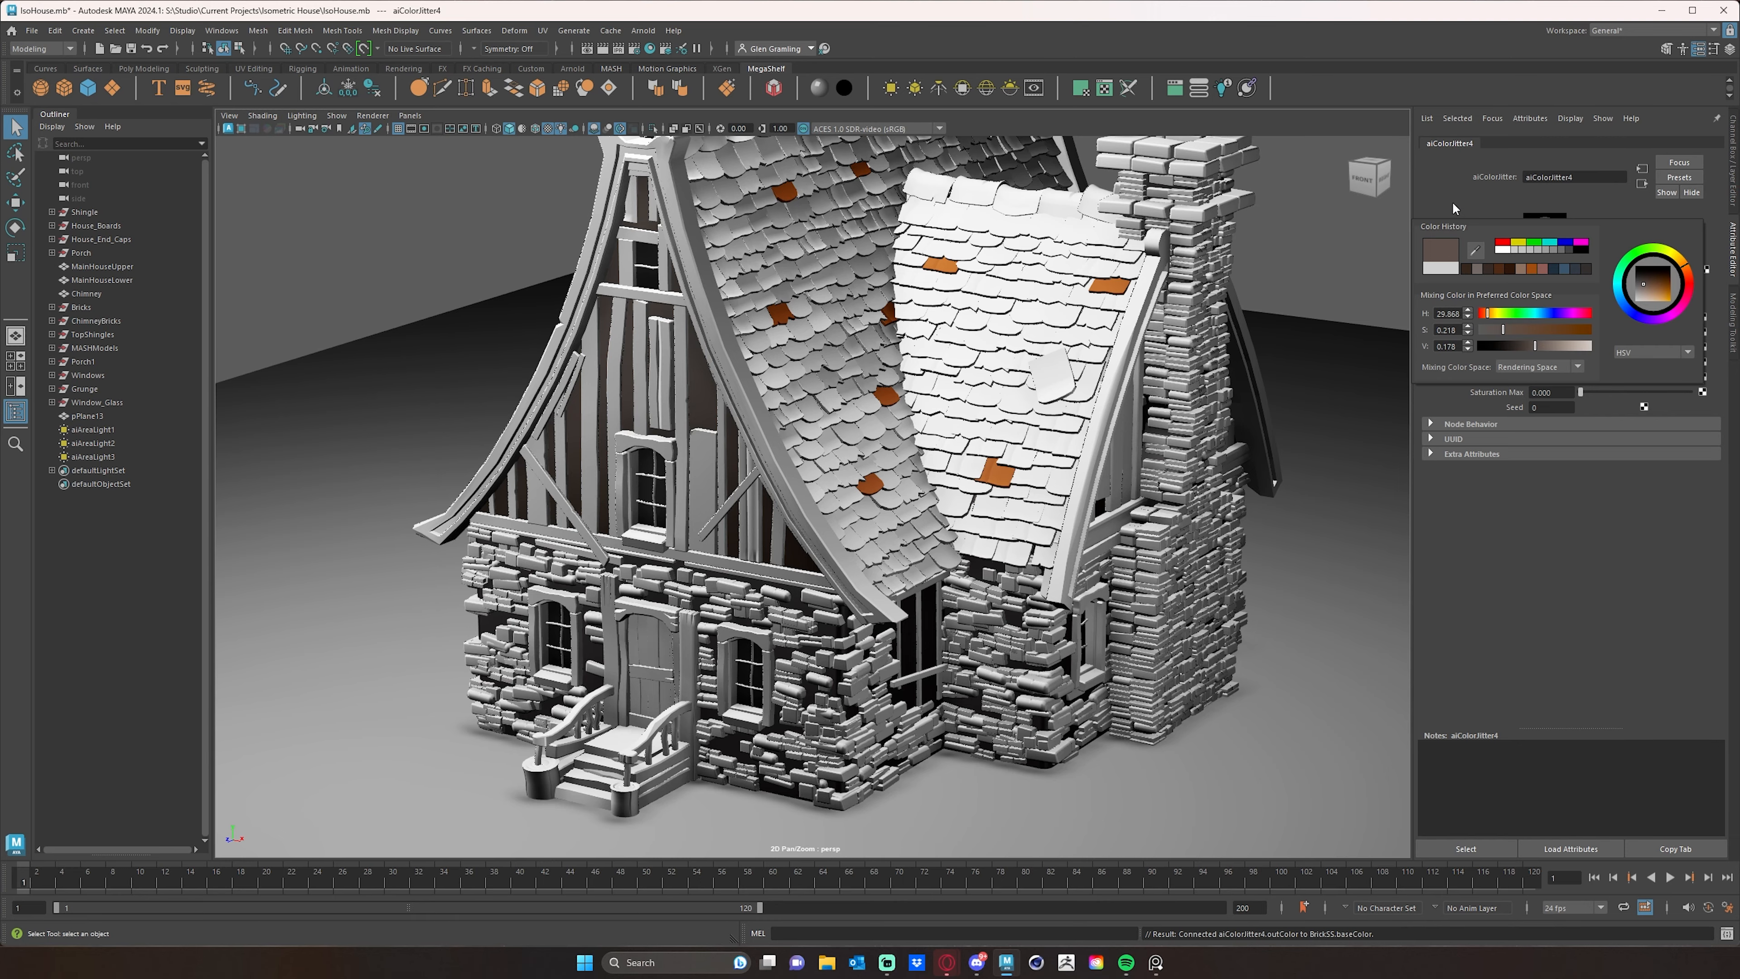
pyautogui.keyDown('alt'); pyautogui.moveTo(1158, 610); pyautogui.dragTo(1072, 555); pyautogui.keyUp('alt')
pyautogui.keyDown('alt'); pyautogui.moveTo(705, 284); pyautogui.dragTo(708, 298, button='middle'); pyautogui.keyUp('alt')
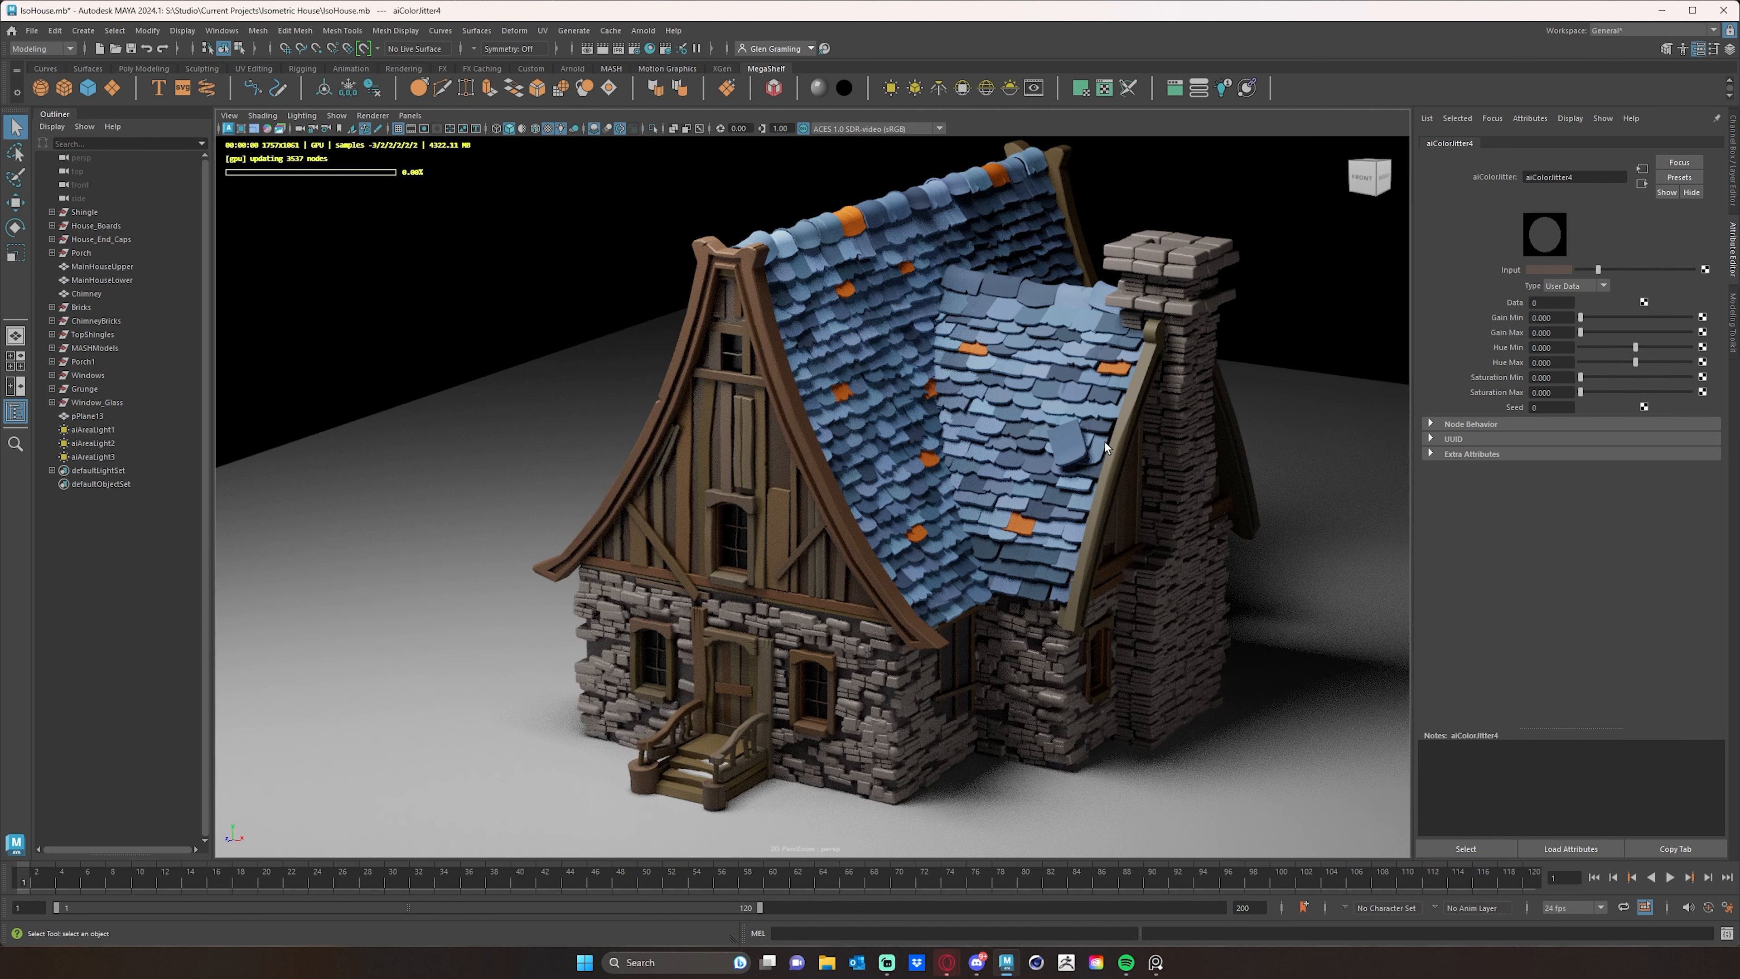
pyautogui.click(1604, 290)
pyautogui.click(1585, 326)
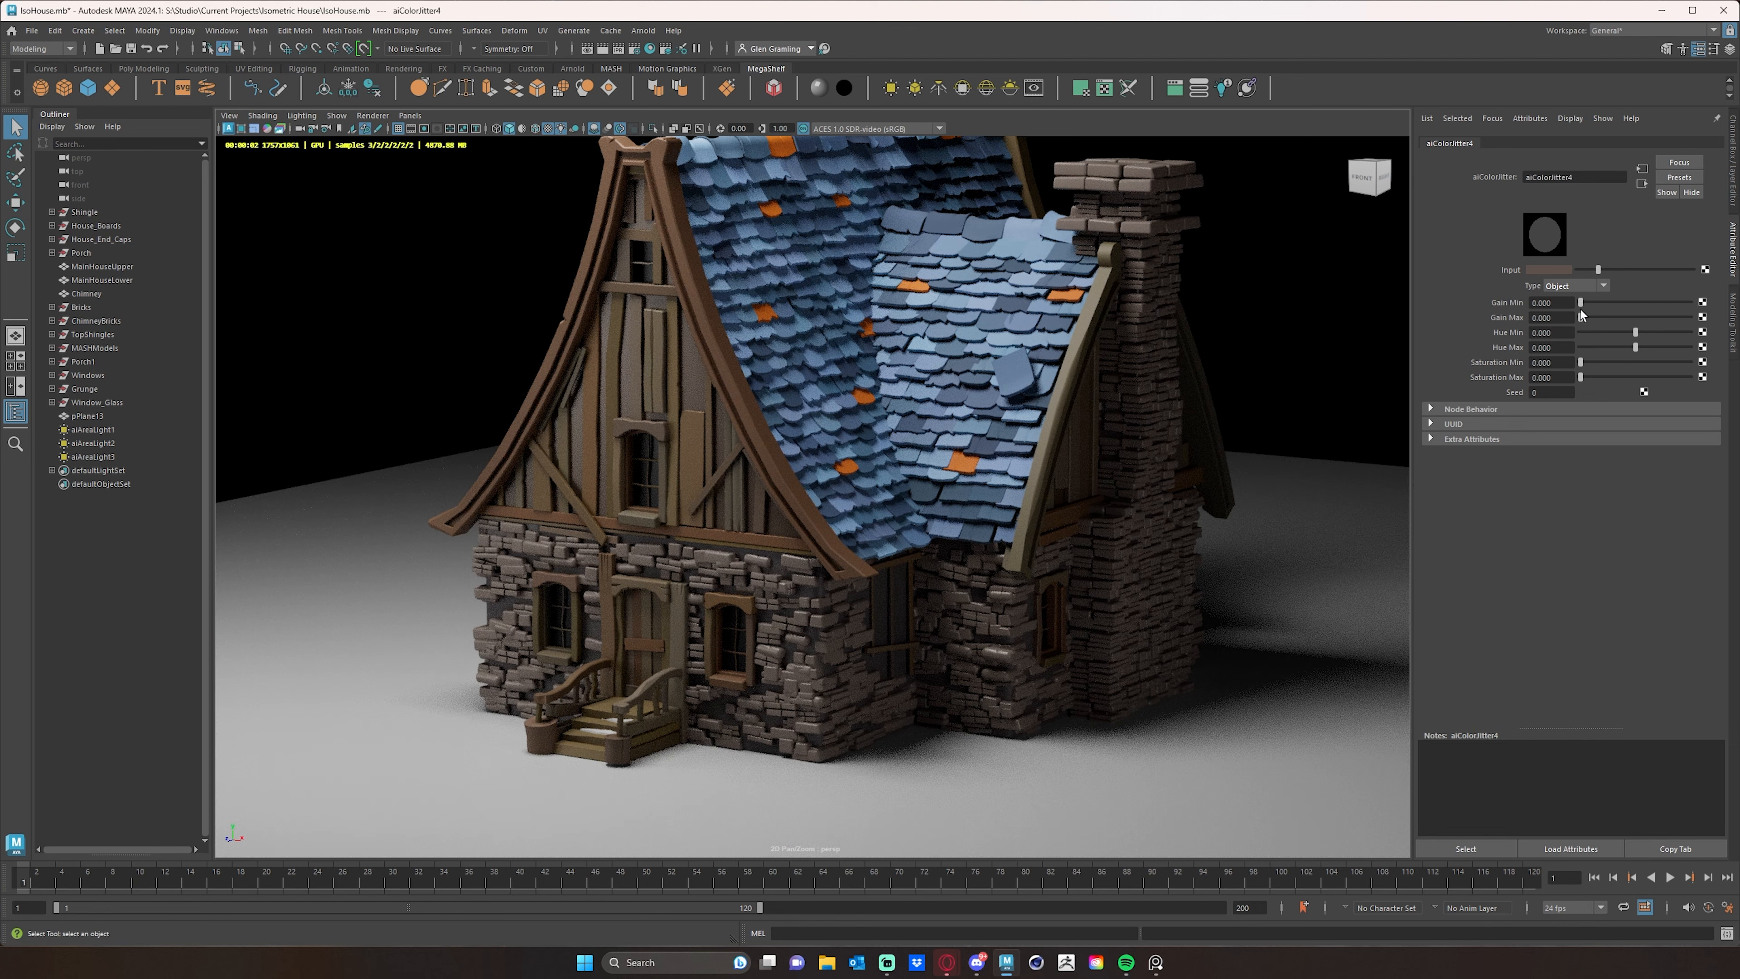
# - Set the brick jitter's maximum gain to 0.313, minimum hue to 0.038 and maximum hue to -0.050
pyautogui.moveTo(1580, 317); pyautogui.dragTo(1584, 319)
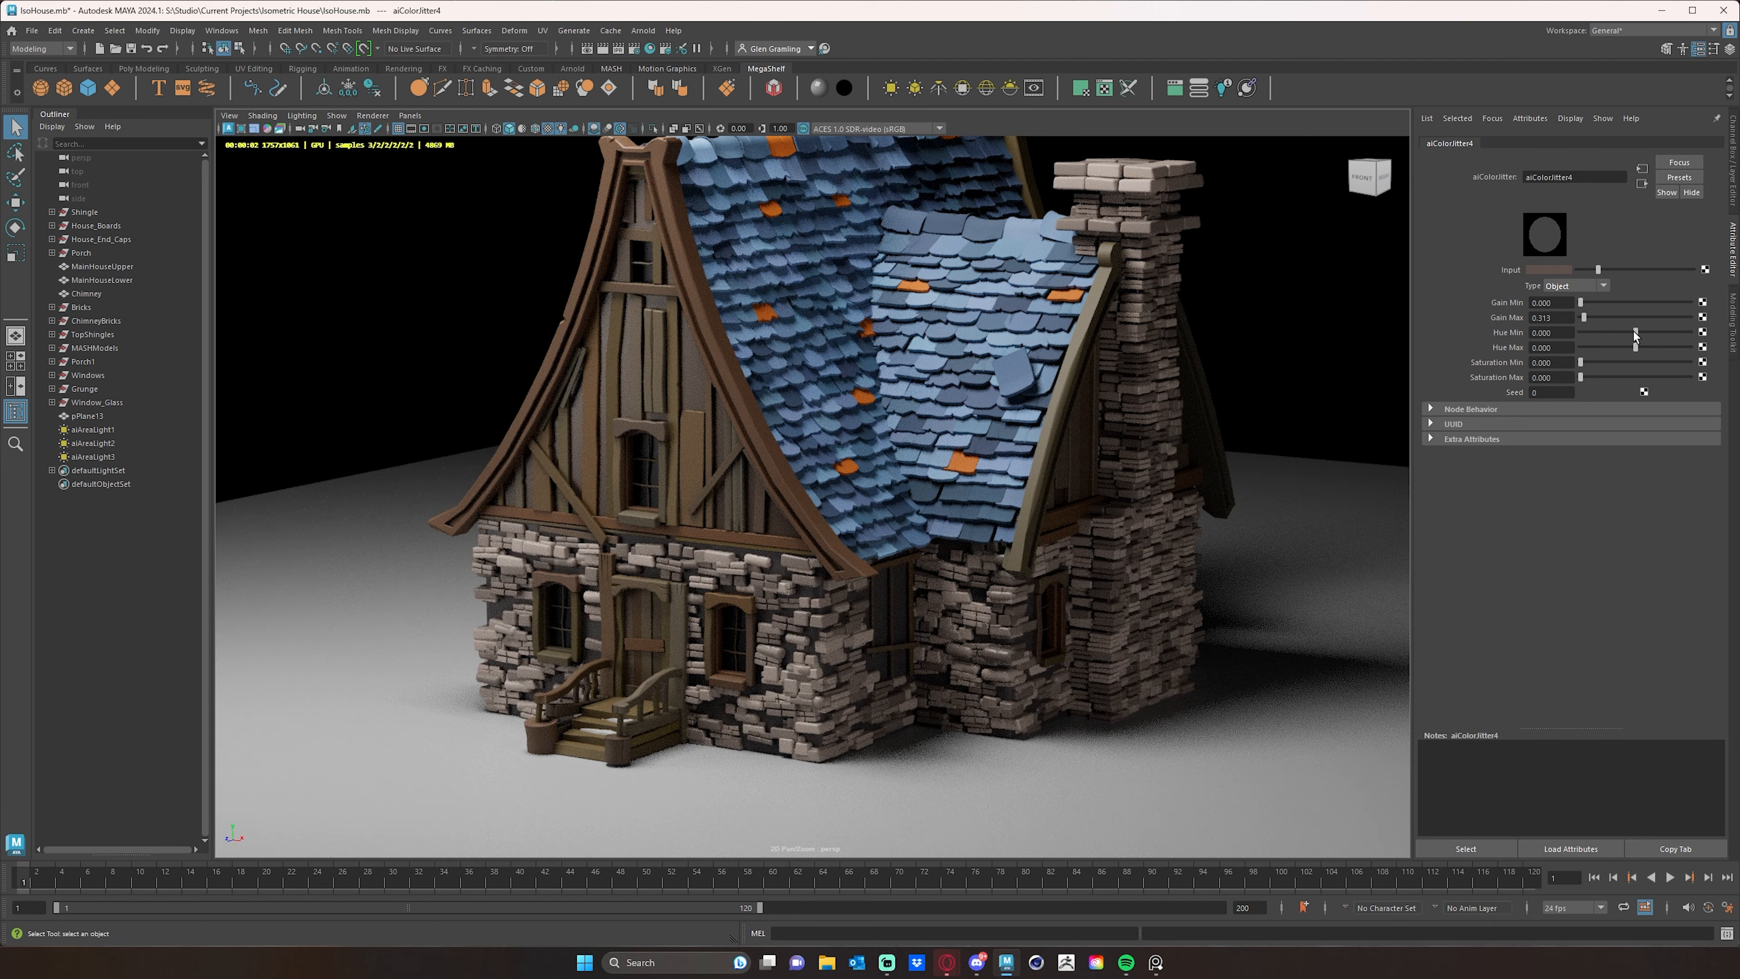
pyautogui.moveTo(1636, 331); pyautogui.dragTo(1638, 333)
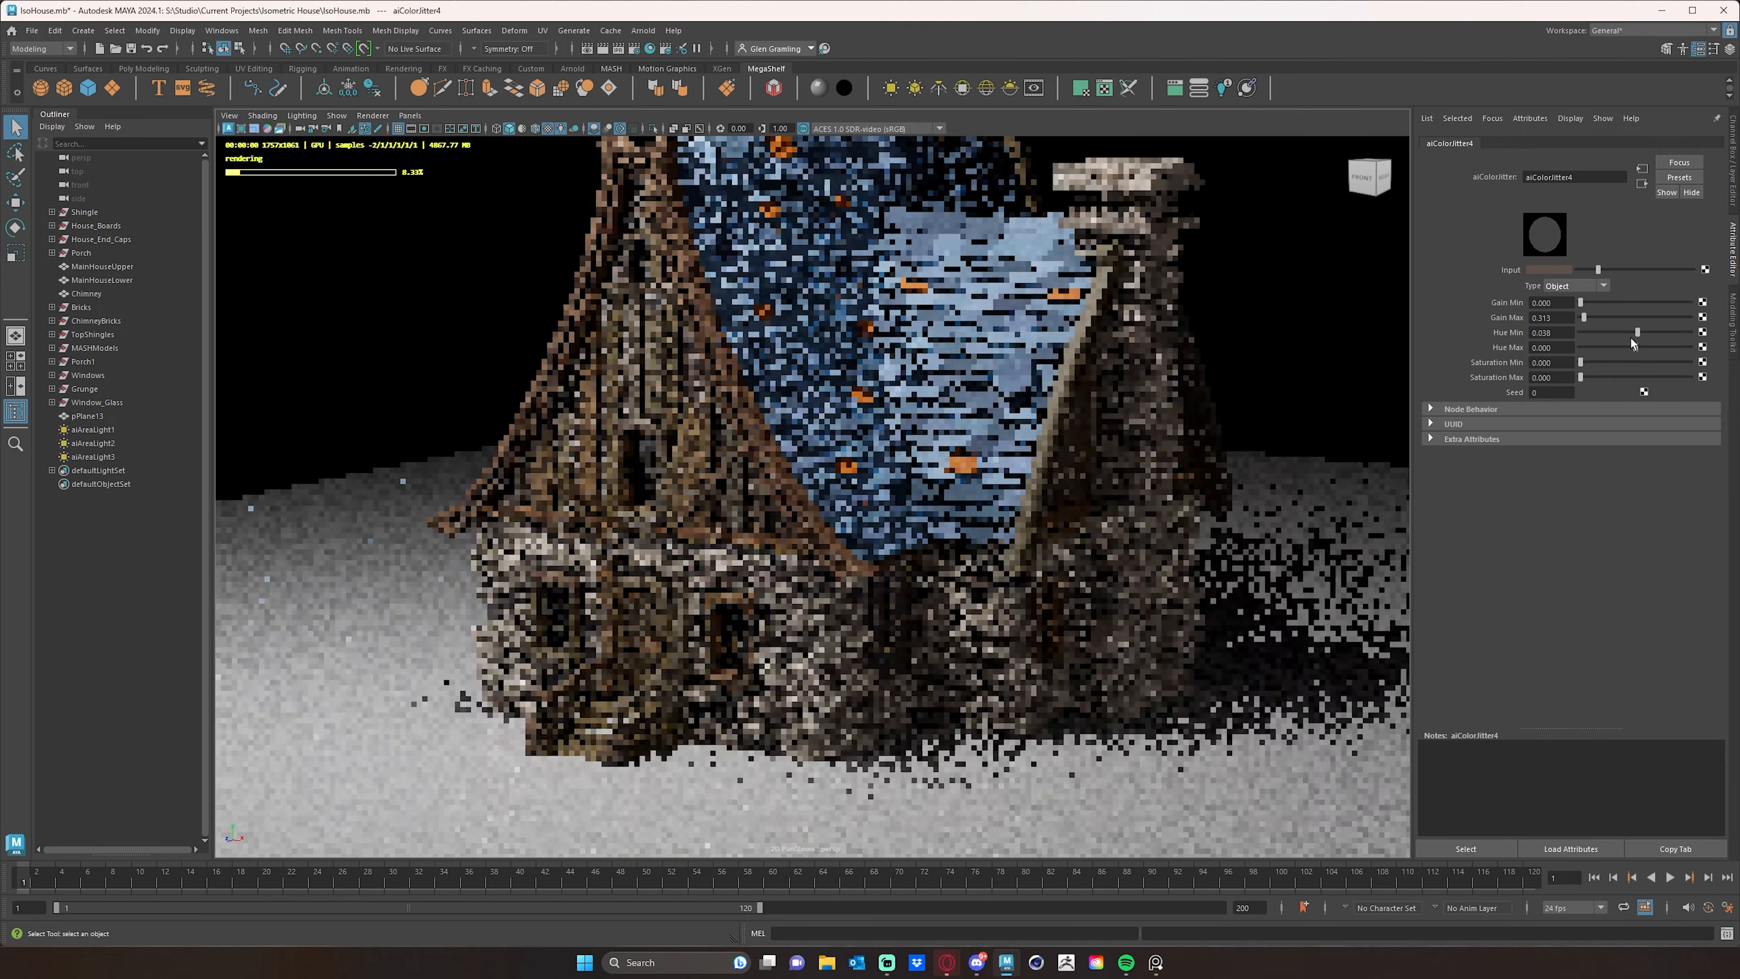
pyautogui.click(1631, 345)
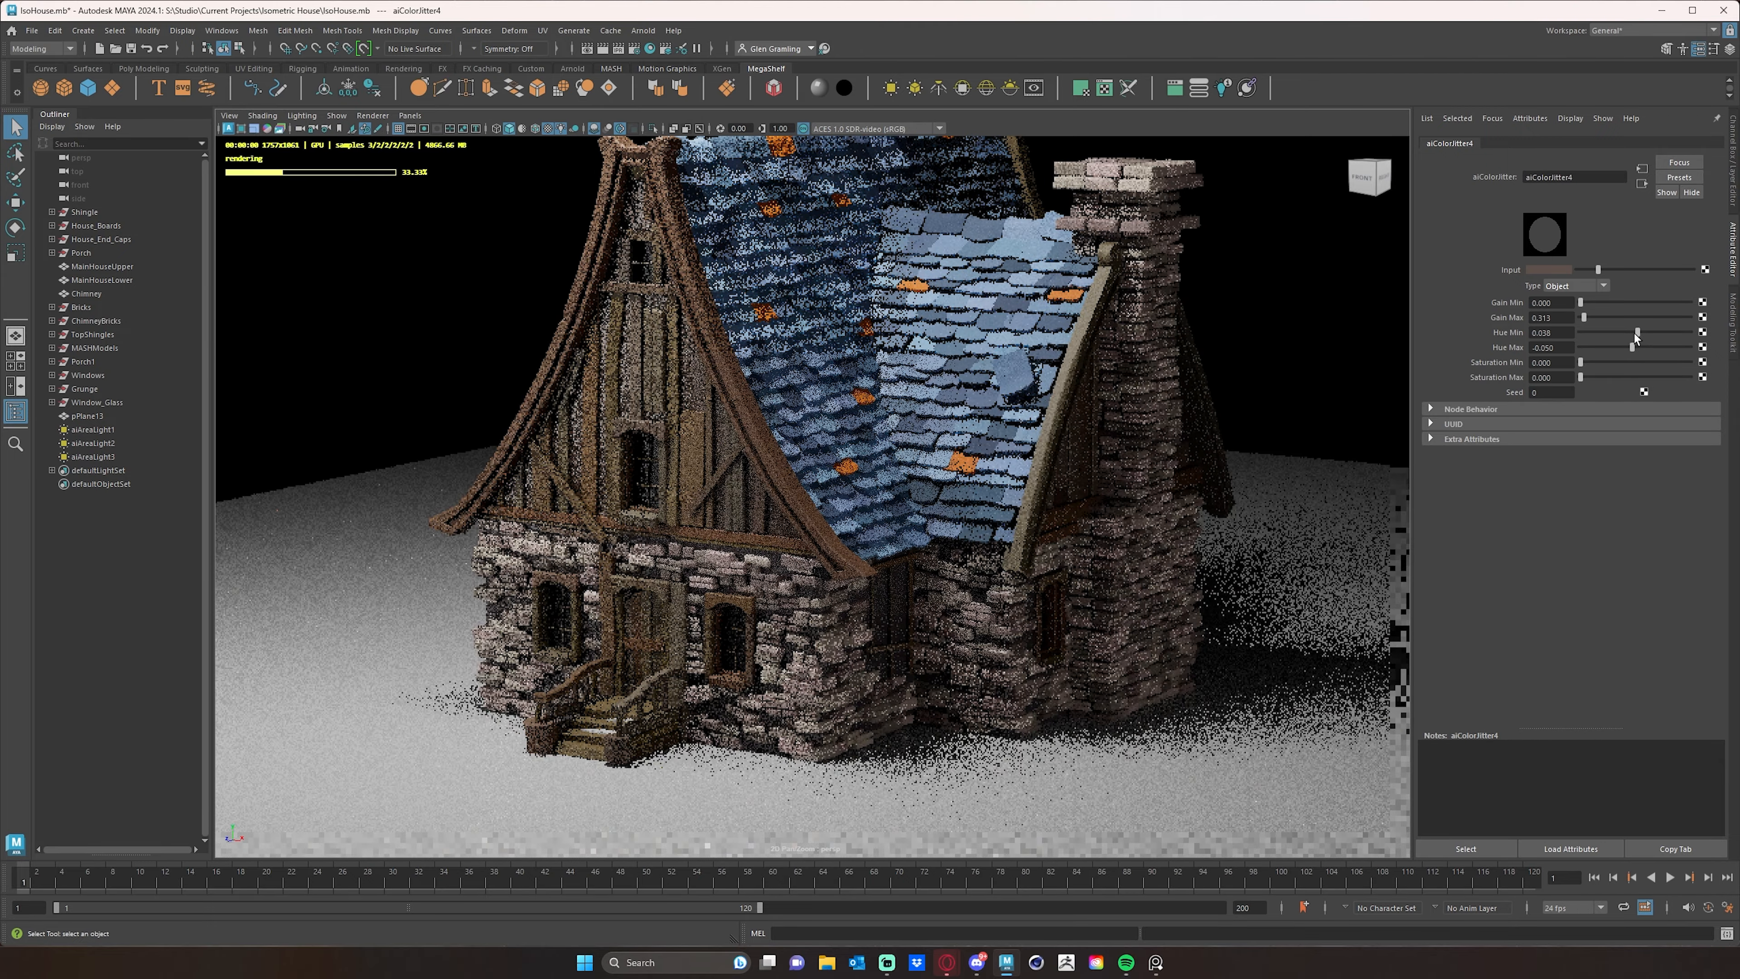
# - Adjust the brick jitter's minimum hue to 0.087 and its maximum hue to -0.012
pyautogui.click(1638, 332)
pyautogui.moveTo(1638, 332); pyautogui.dragTo(1638, 333)
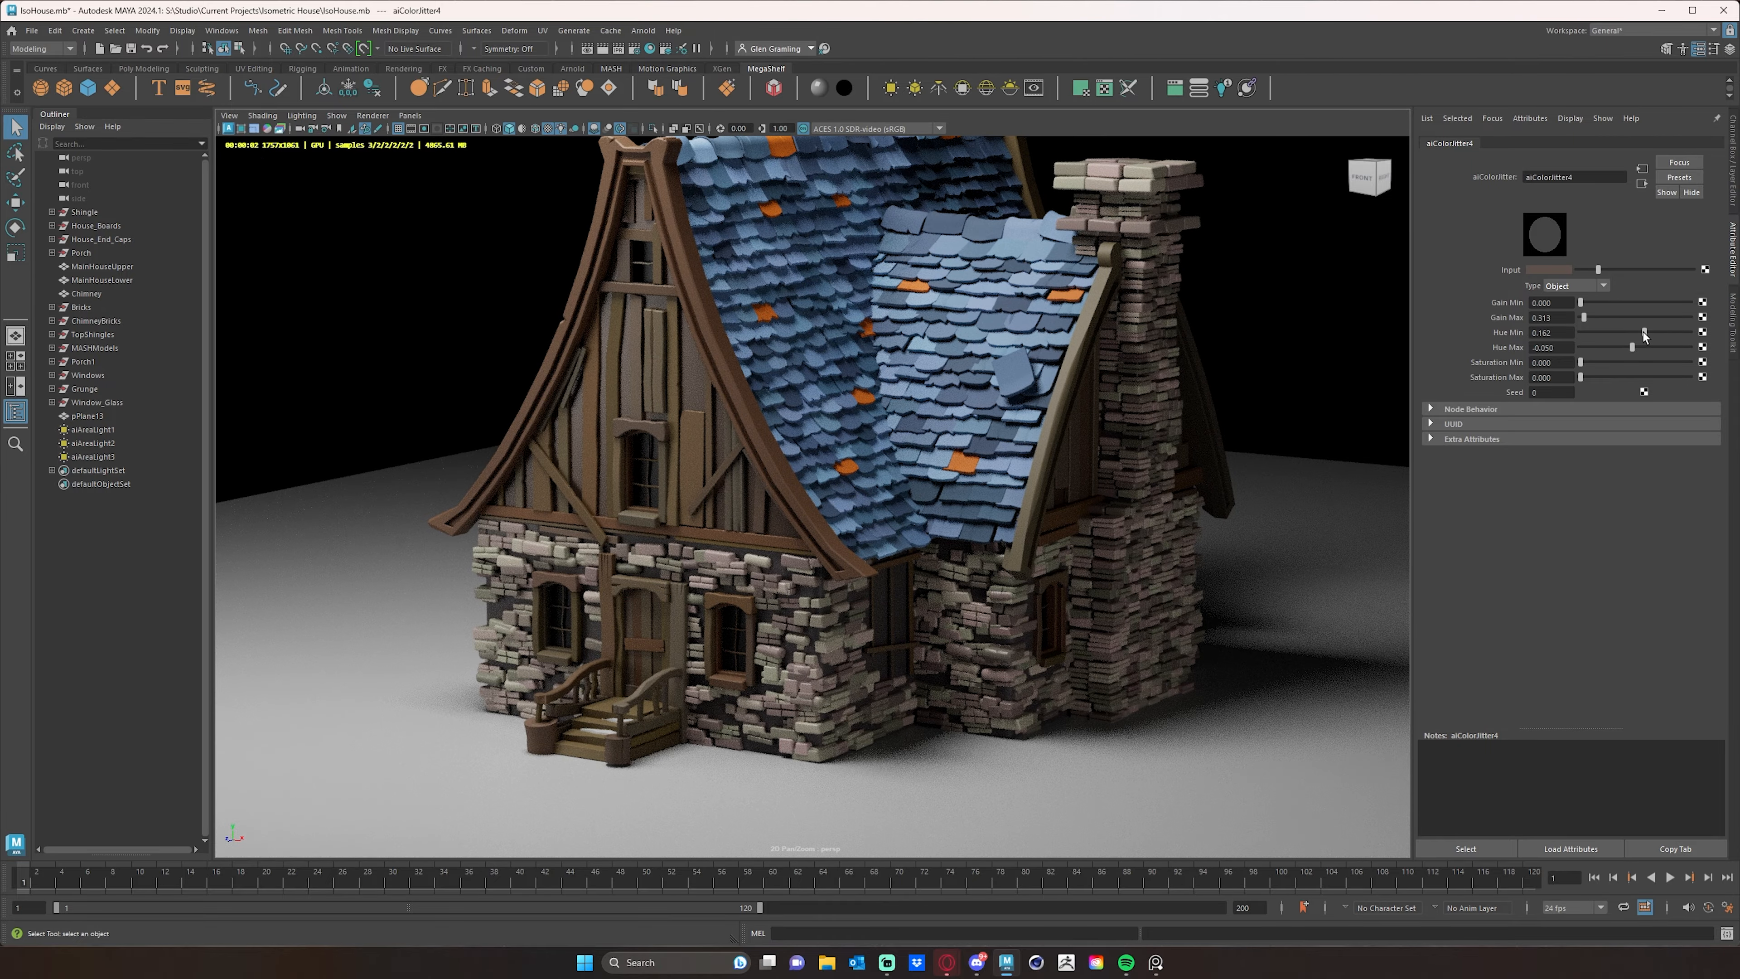
pyautogui.click(1643, 332)
pyautogui.click(1639, 332)
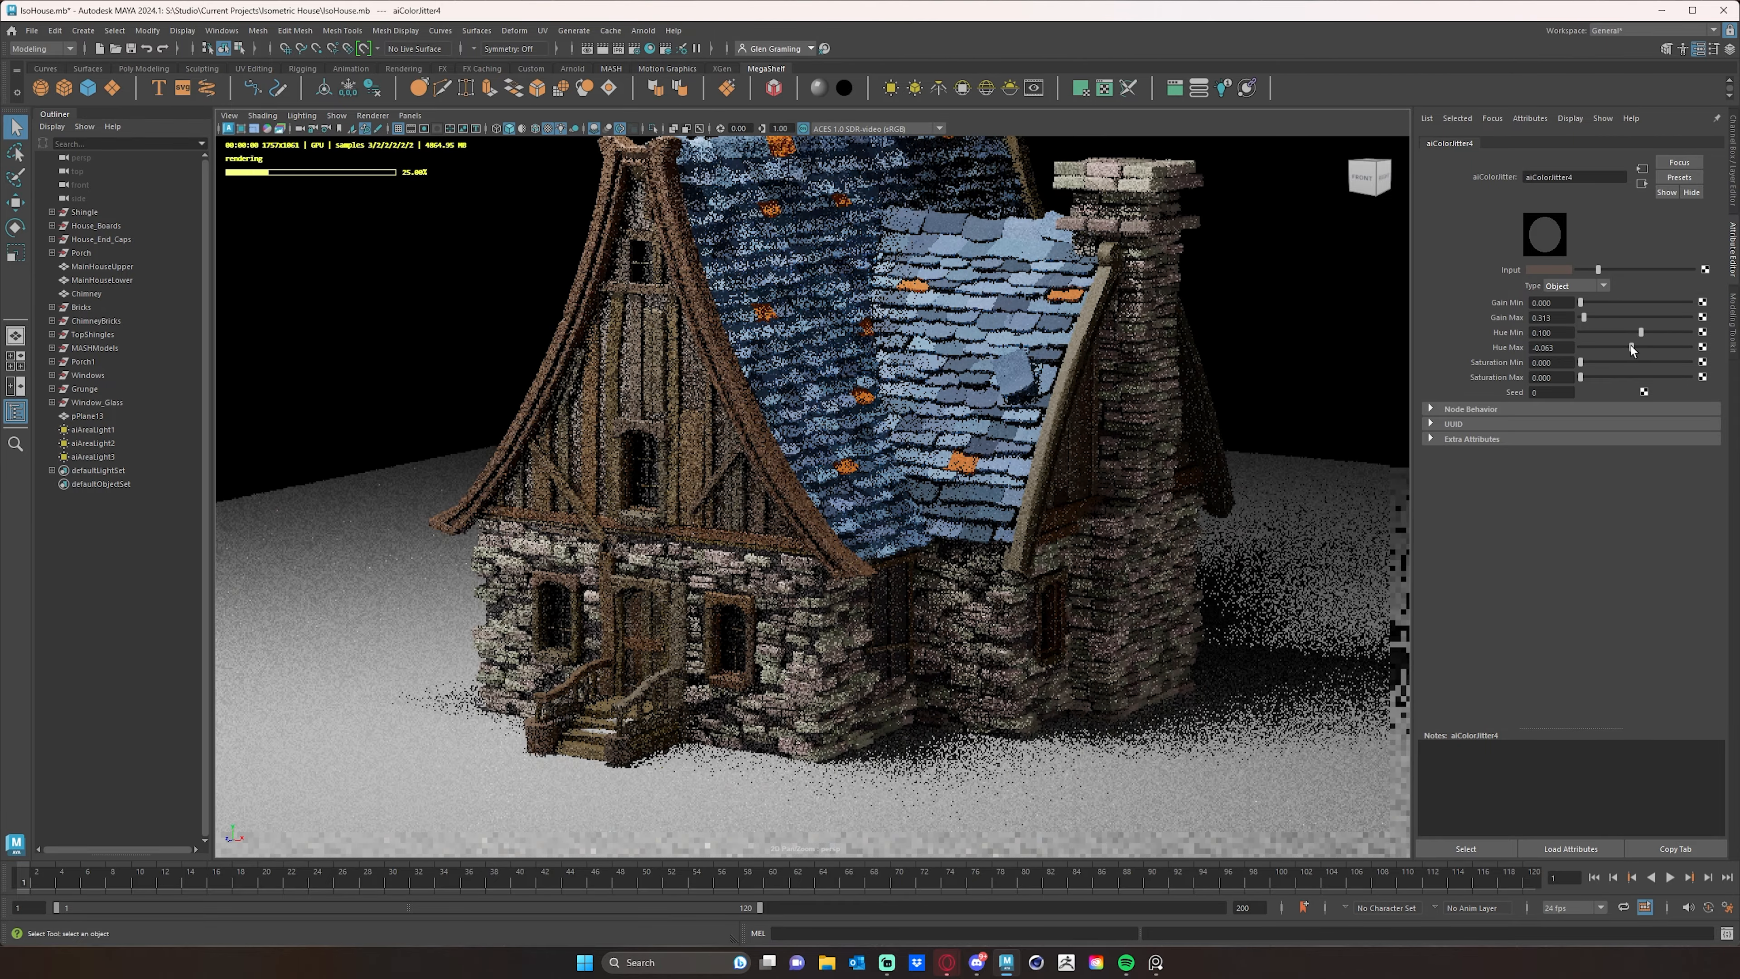
pyautogui.moveTo(1631, 345); pyautogui.dragTo(1631, 346)
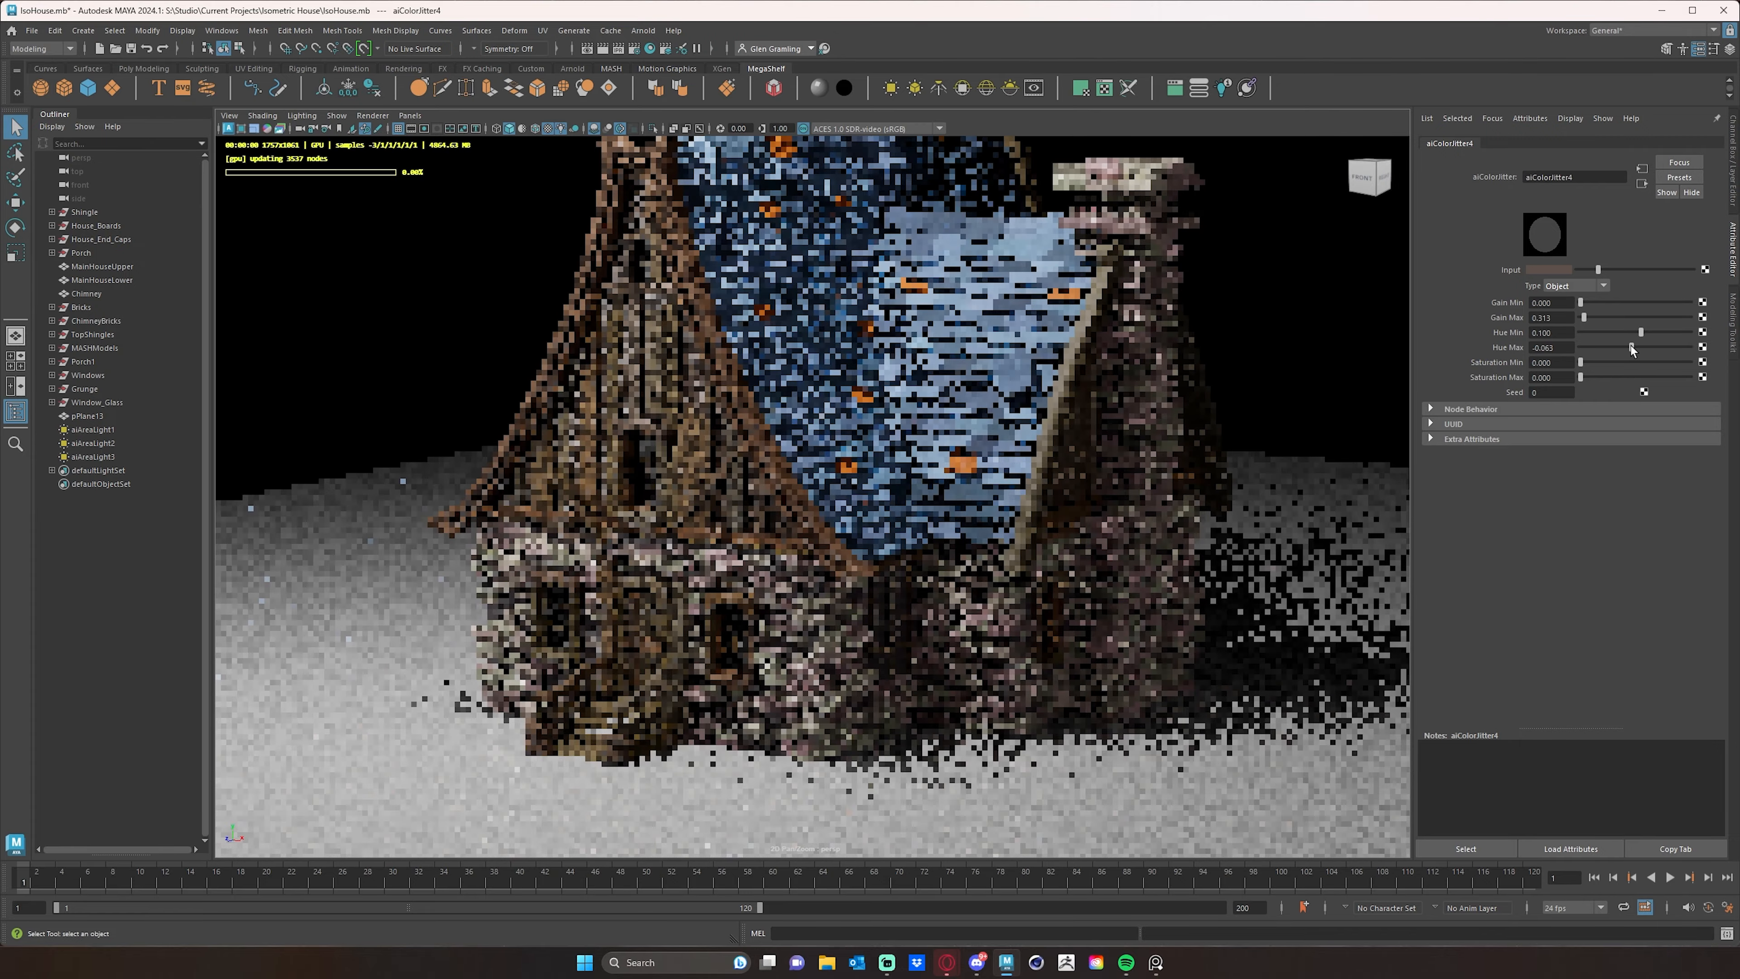
pyautogui.click(1636, 331)
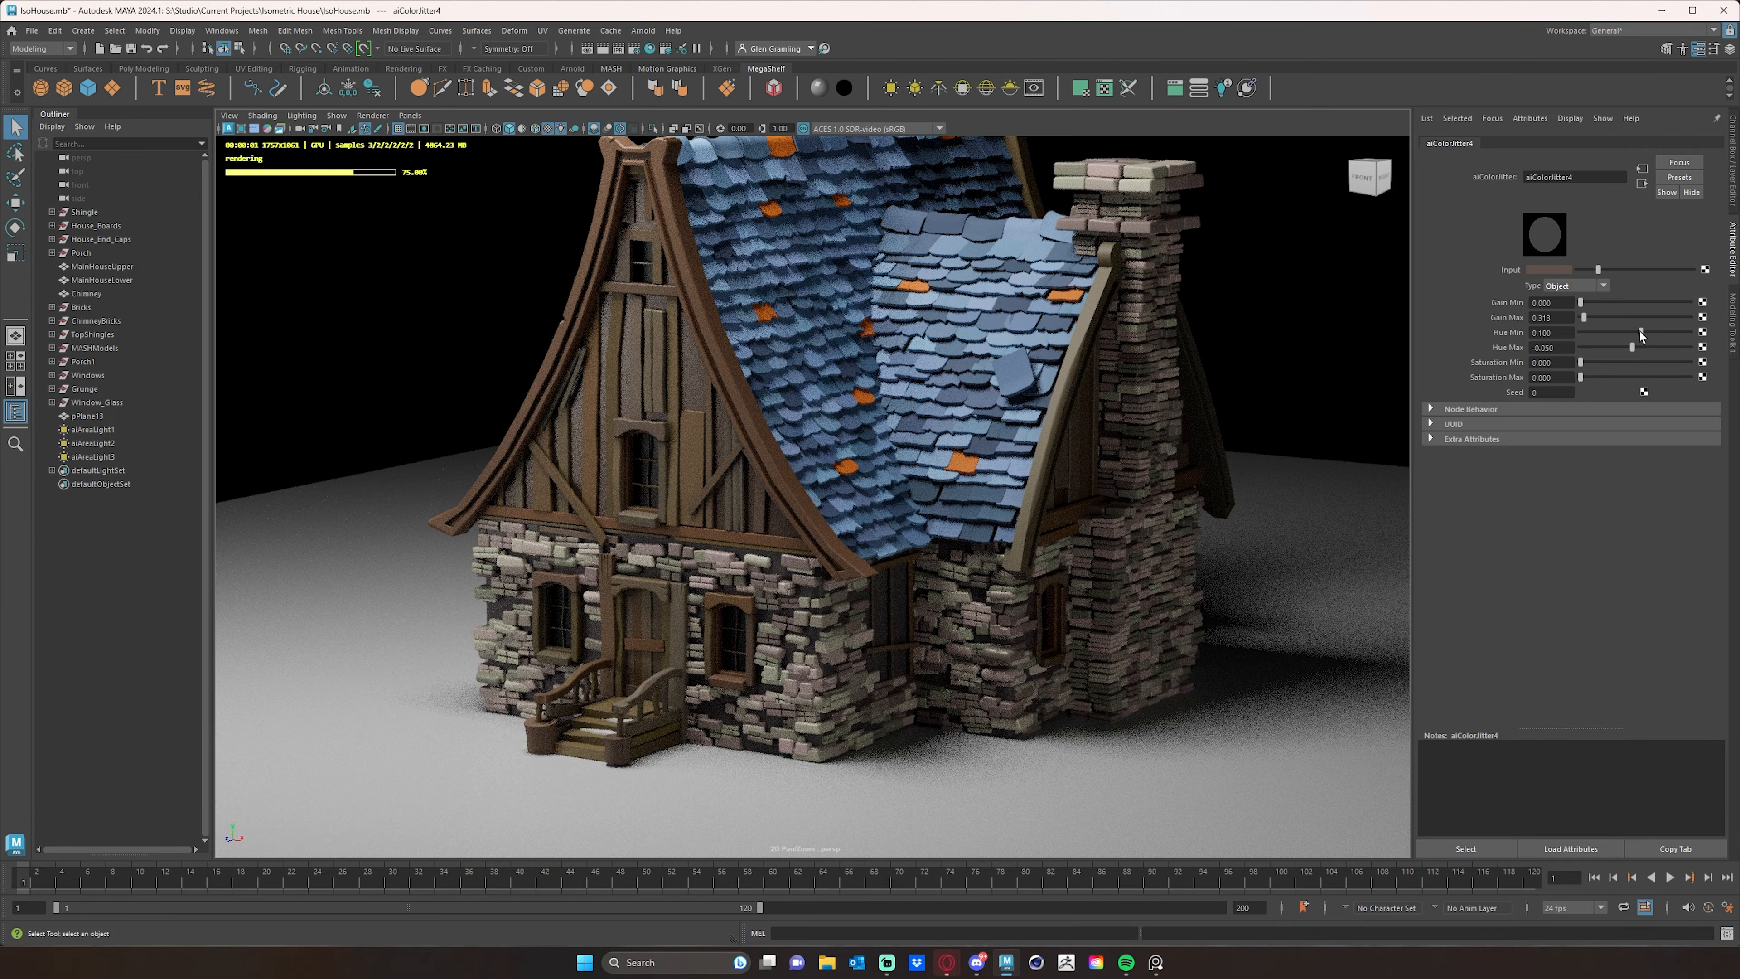
pyautogui.click(1633, 345)
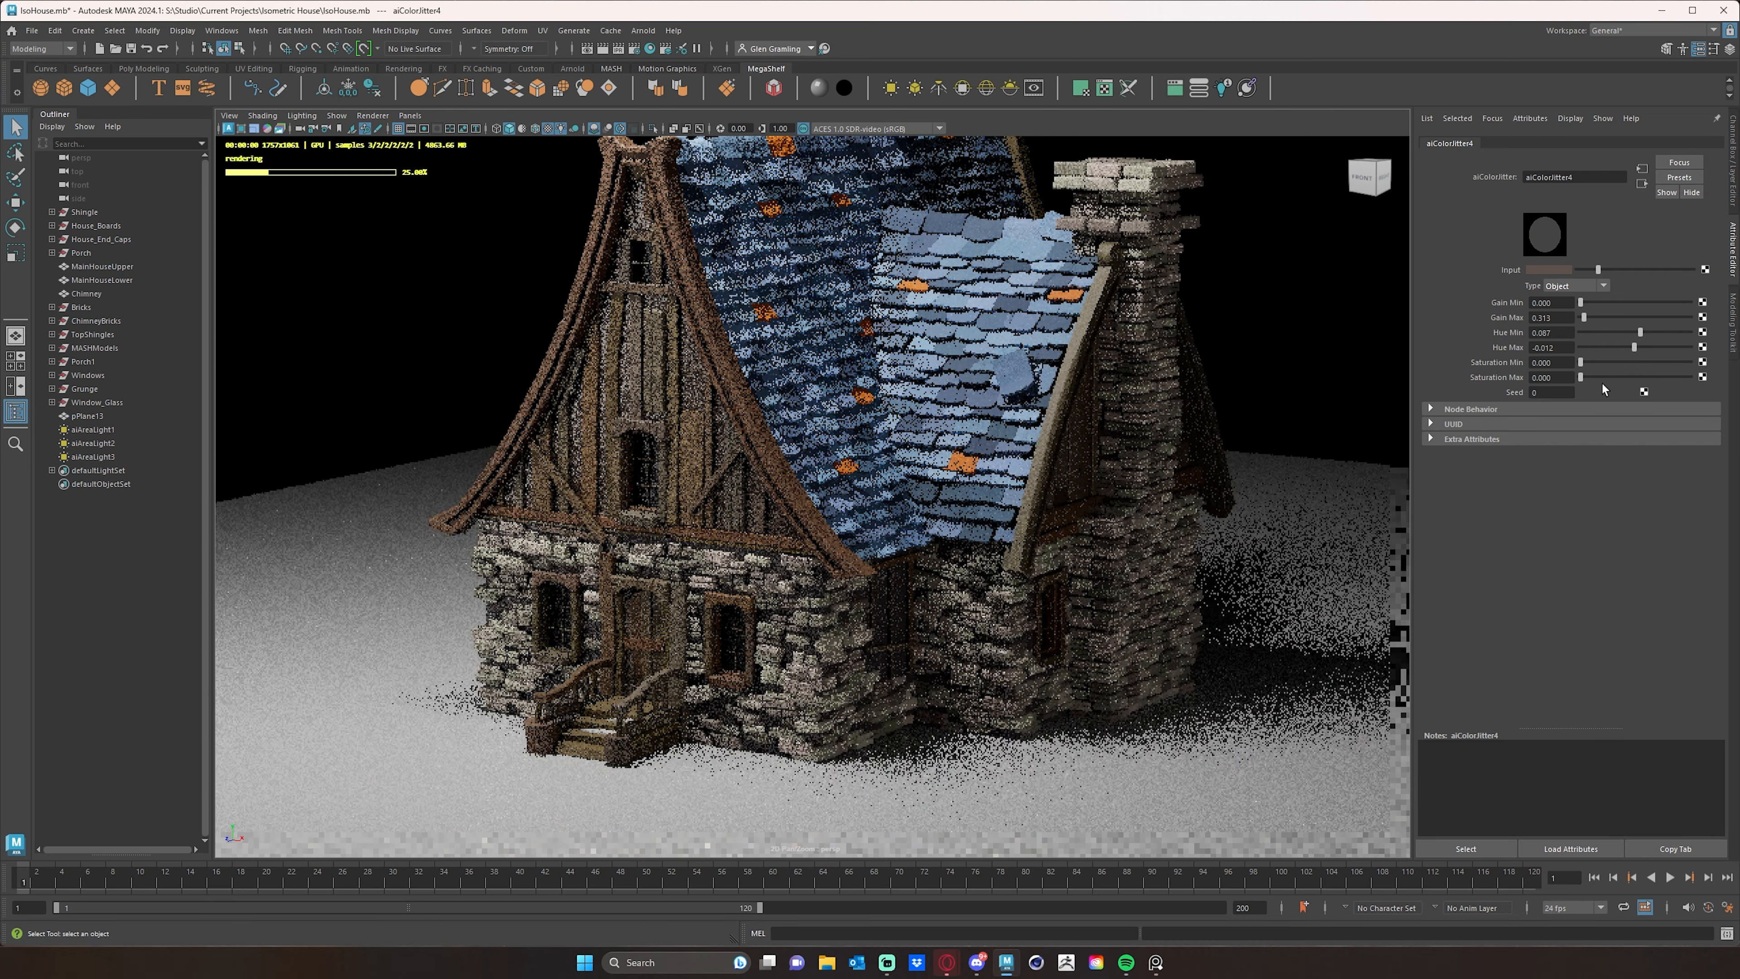
# - Set the brick jitter's maximum saturation to 0.250, keeping its minimum saturation at 0
pyautogui.click(1581, 377)
pyautogui.moveTo(1581, 377); pyautogui.dragTo(1584, 377)
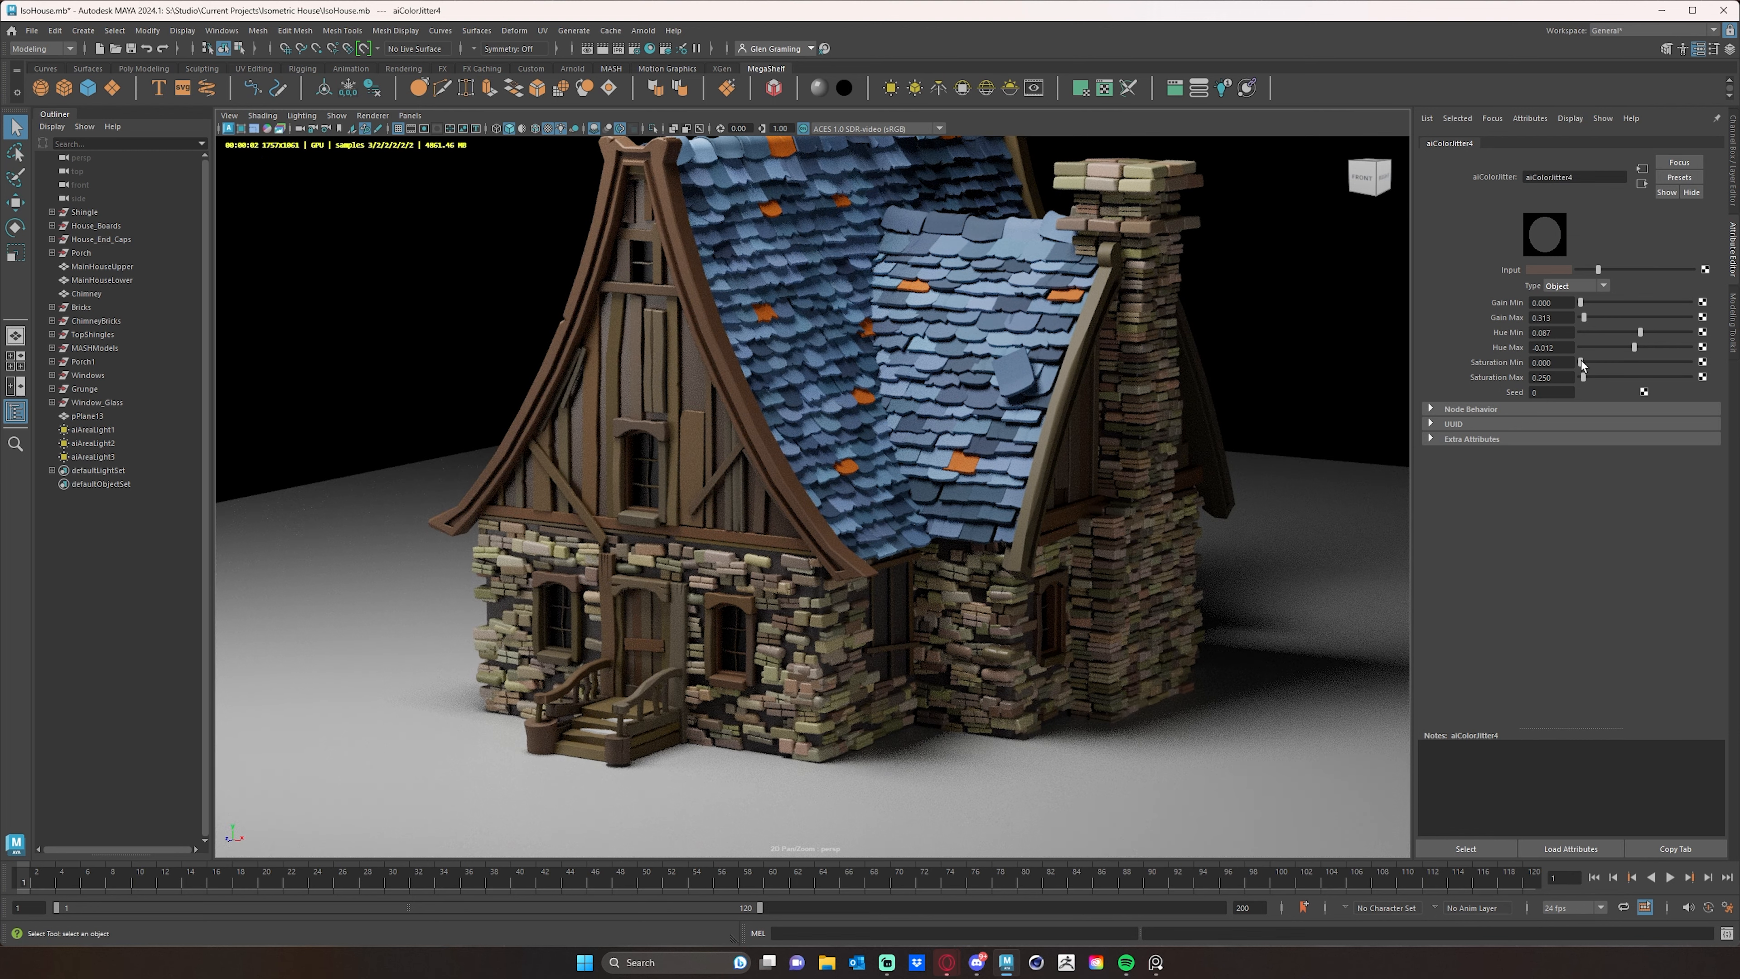
pyautogui.click(1582, 362)
# - Try shifting the brick jitter's hue range toward red, and settle on minimum hue 0.038 and maximum hue -0.012
pyautogui.moveTo(1634, 348); pyautogui.dragTo(1630, 348)
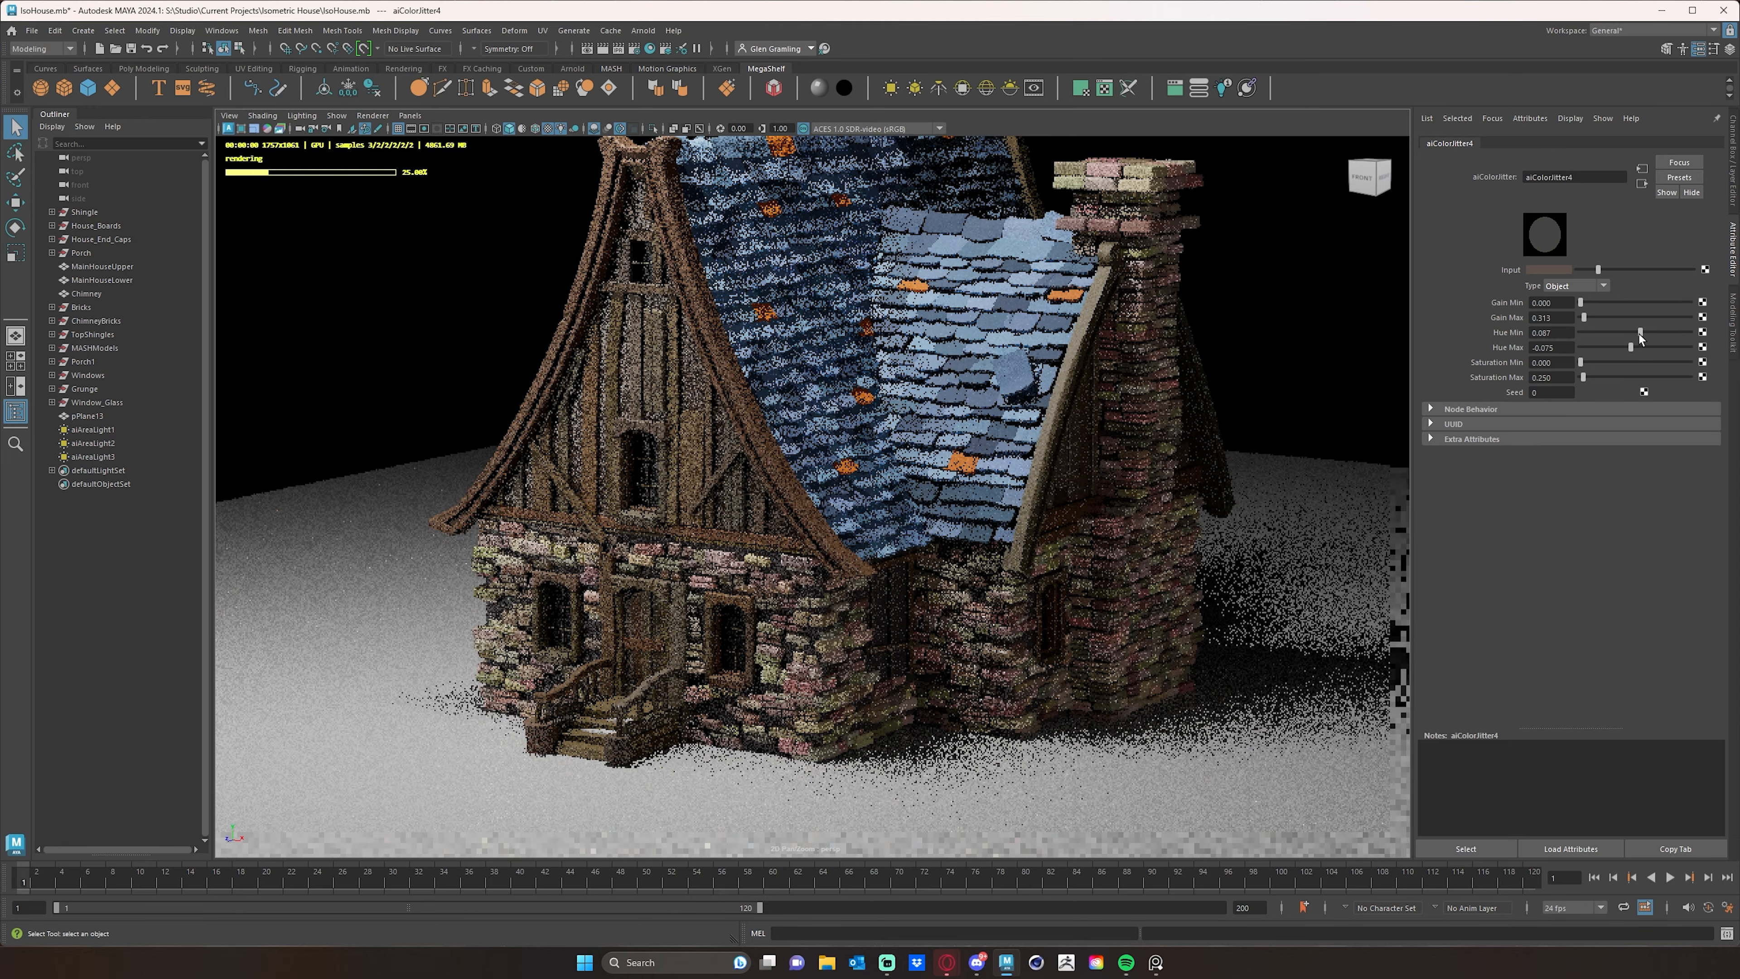
pyautogui.moveTo(1639, 333); pyautogui.dragTo(1633, 334)
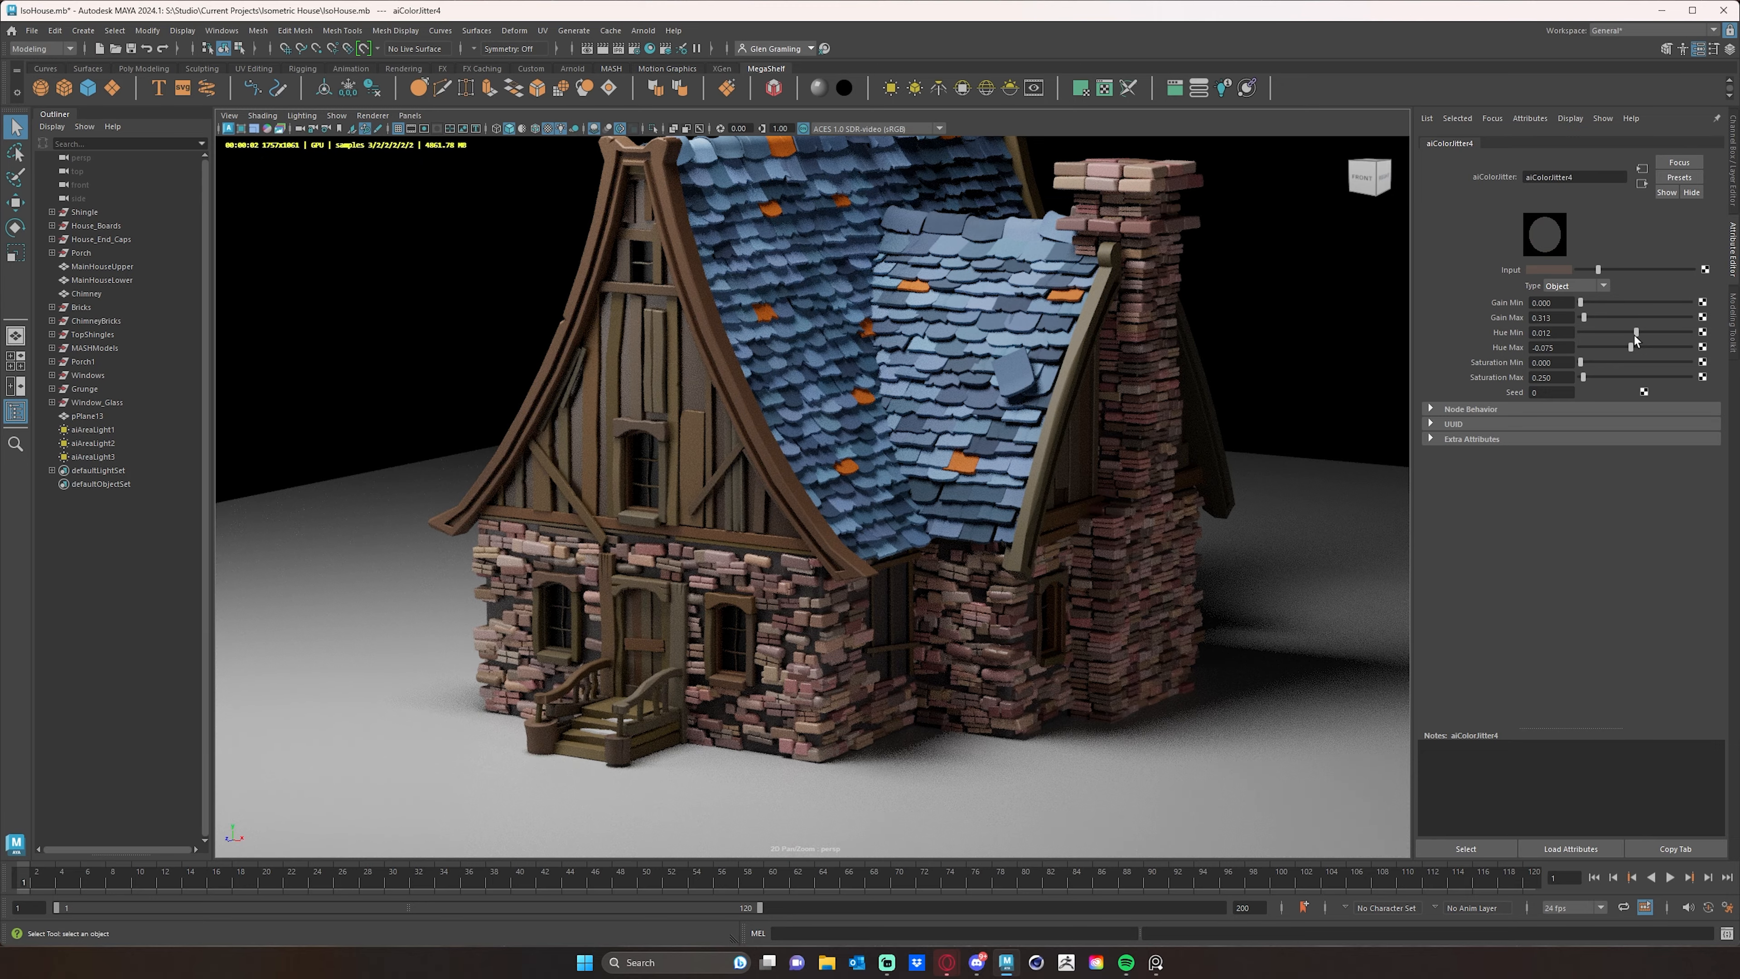
pyautogui.moveTo(1634, 334); pyautogui.dragTo(1634, 347)
# - Darken the brick jitter's input color to a near-black brown and check the stones in the render
pyautogui.moveTo(1598, 270); pyautogui.dragTo(1583, 272)
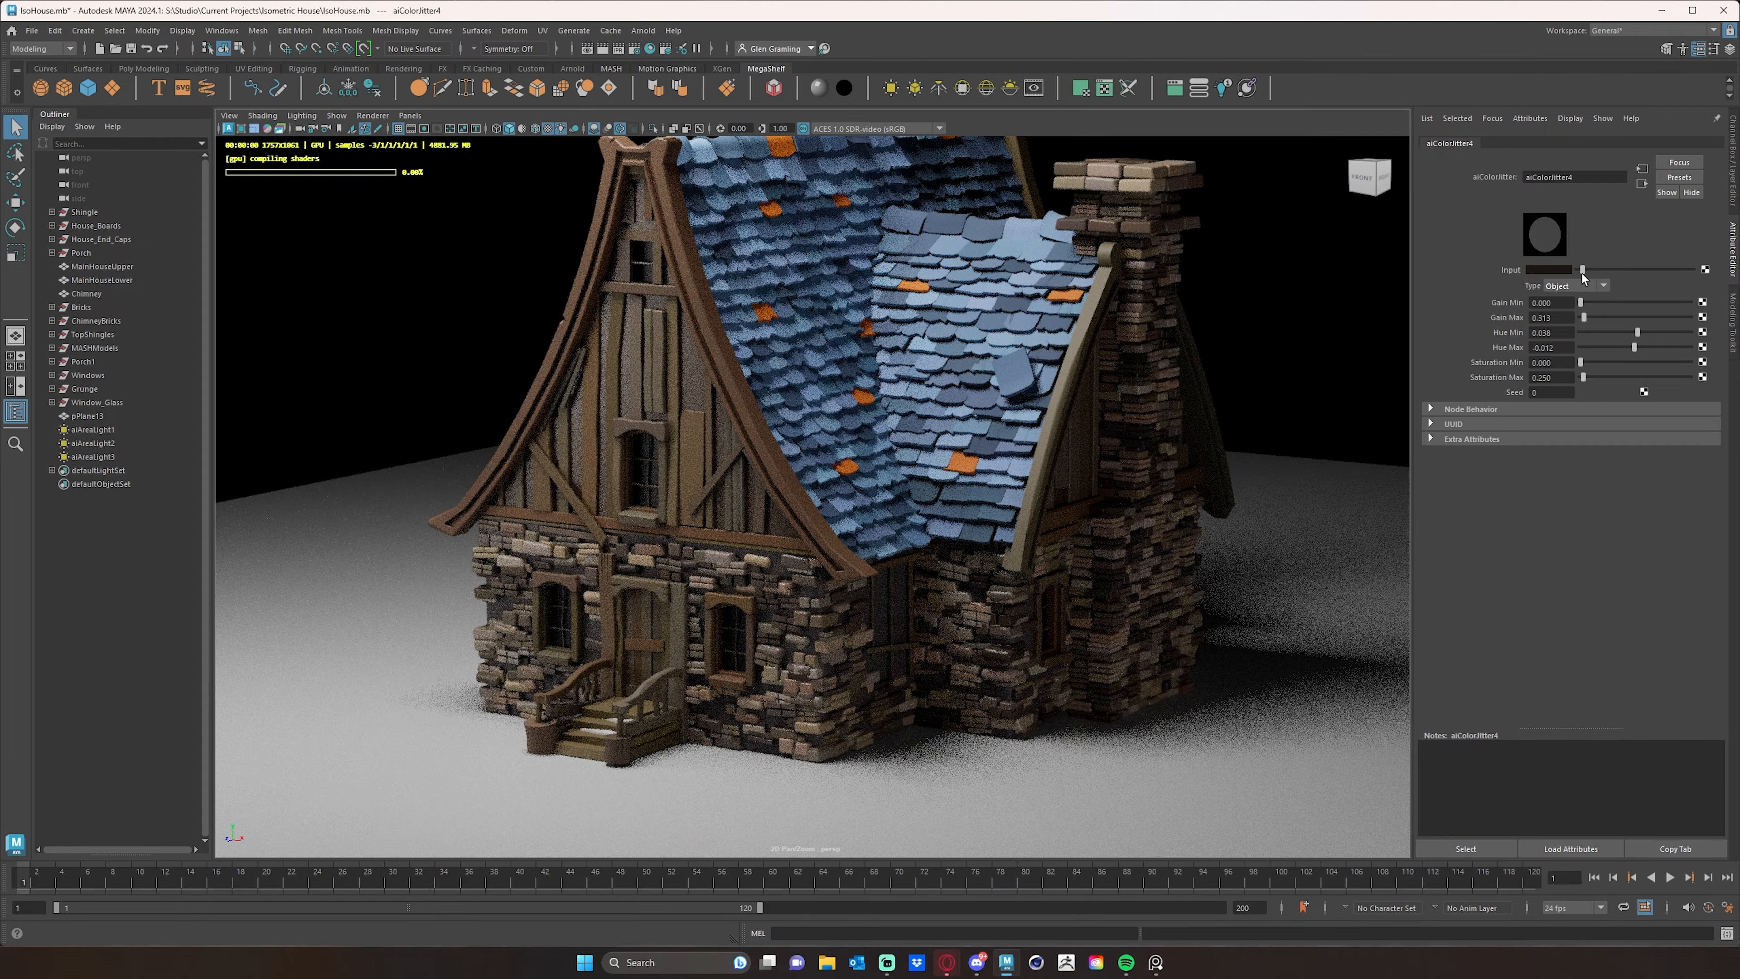
pyautogui.moveTo(1583, 273); pyautogui.dragTo(1583, 274)
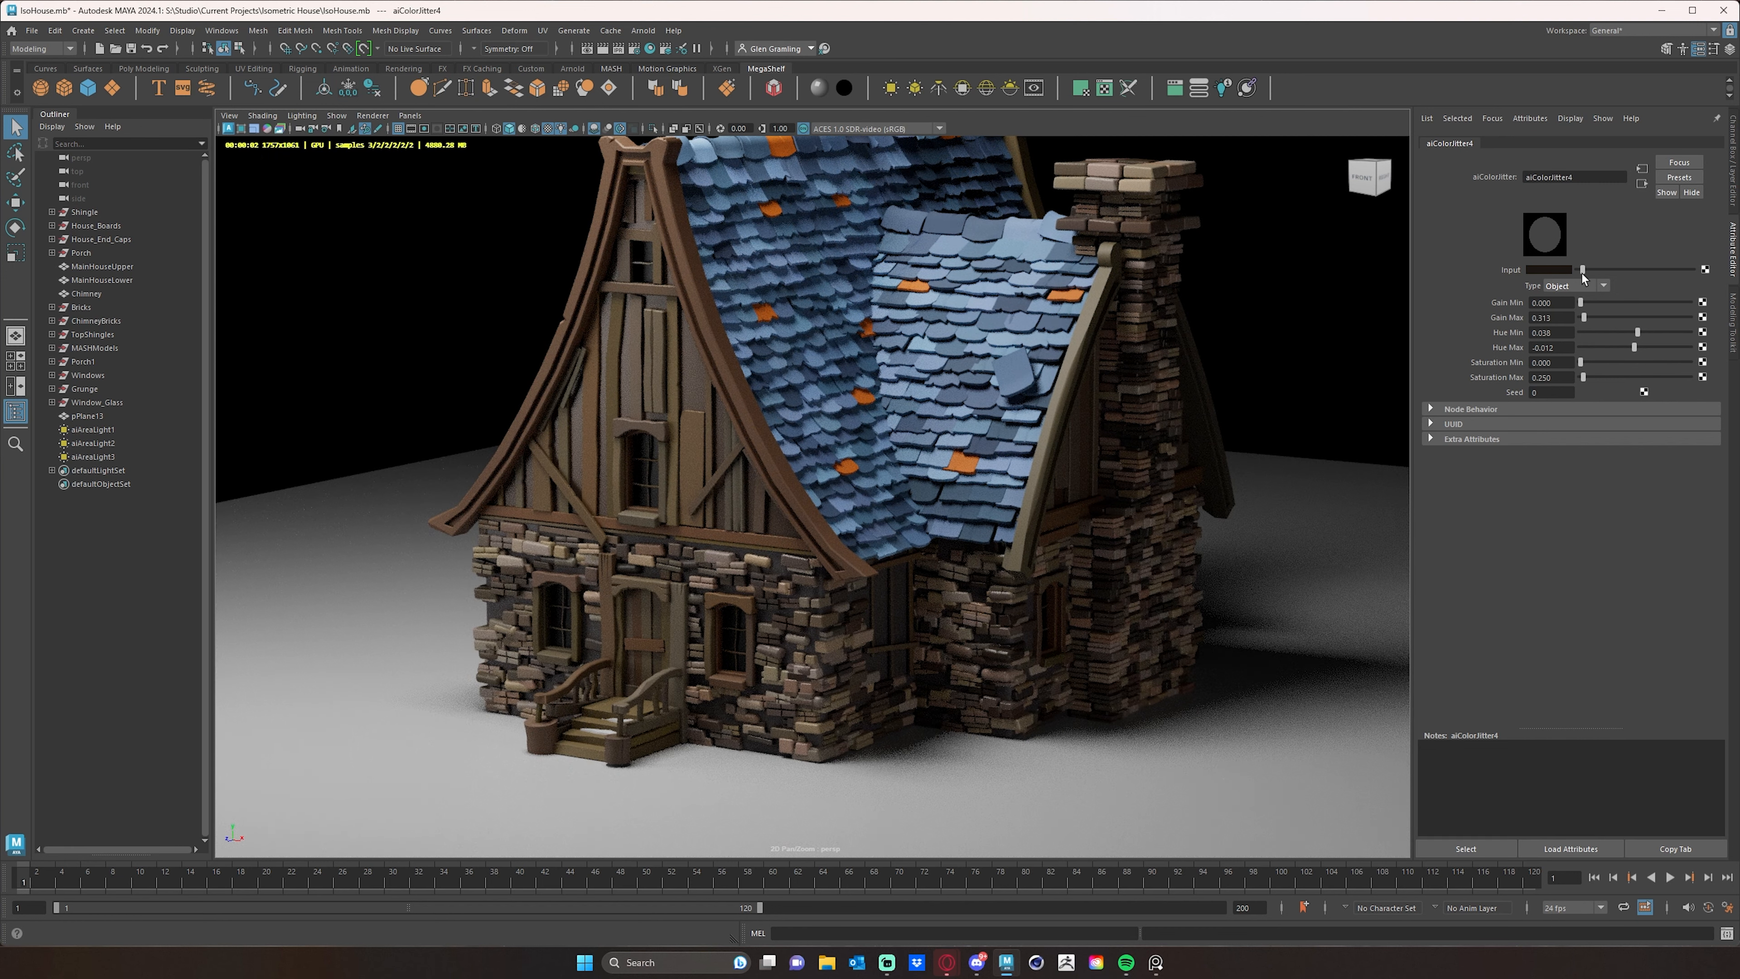
pyautogui.moveTo(1582, 274); pyautogui.dragTo(1581, 274)
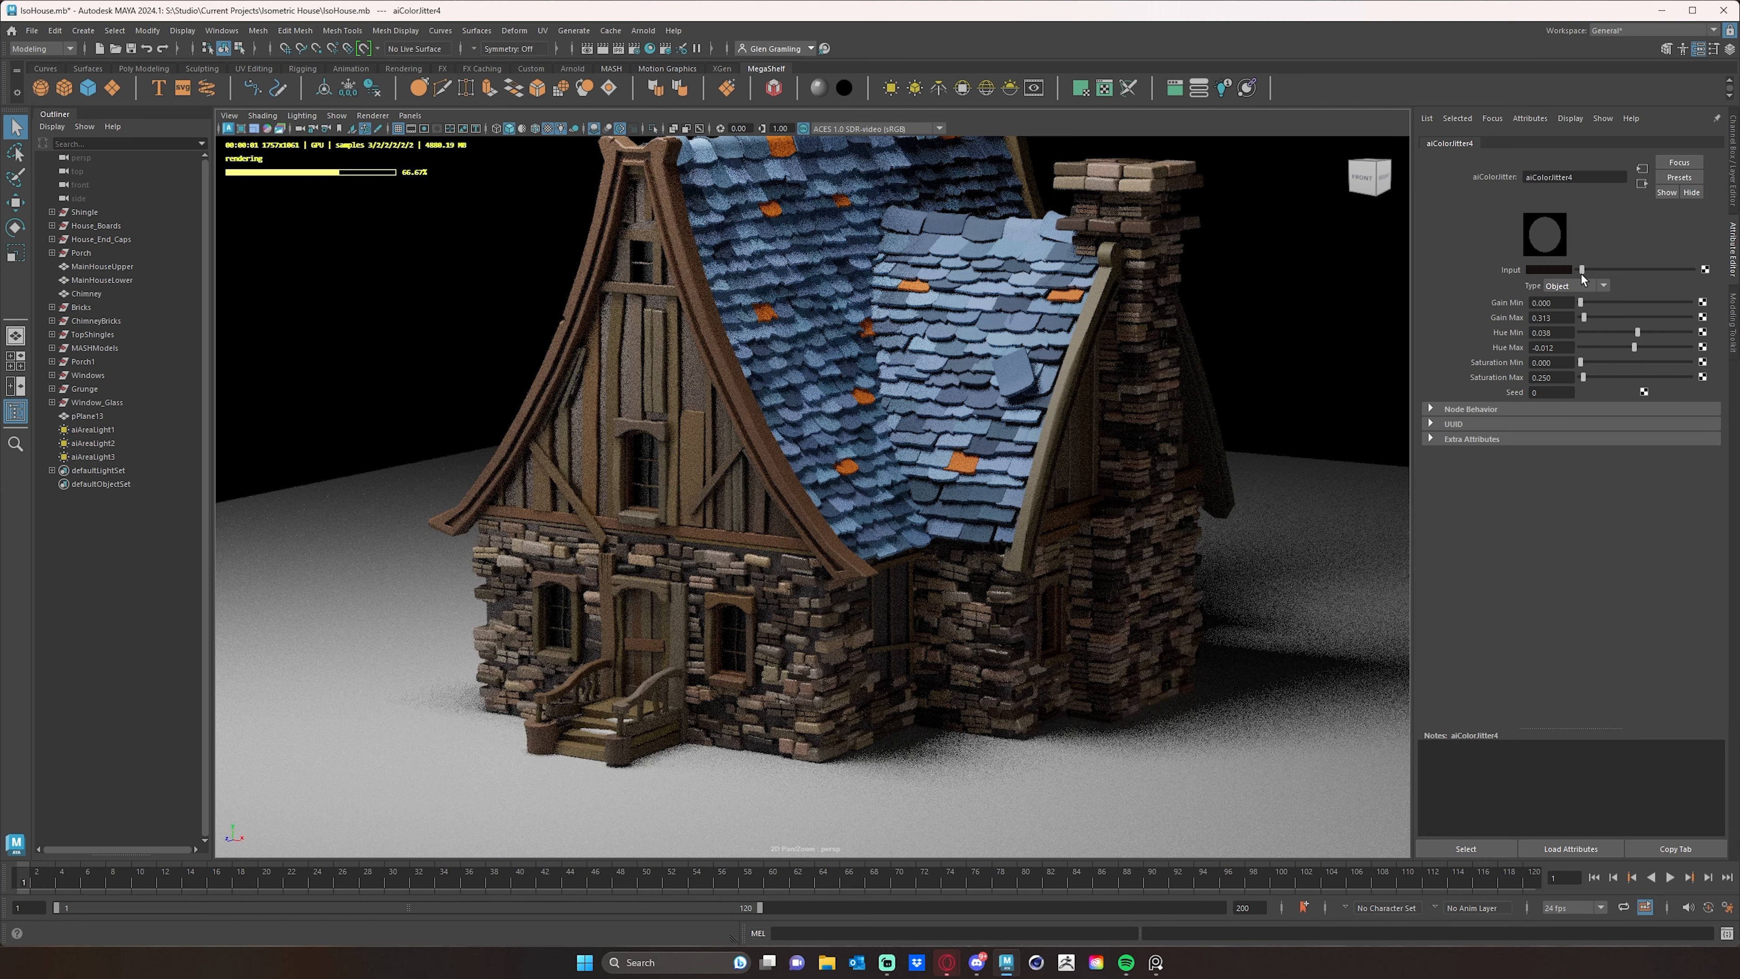
pyautogui.keyDown('alt'); pyautogui.moveTo(1007, 488); pyautogui.dragTo(1118, 511); pyautogui.keyUp('alt')
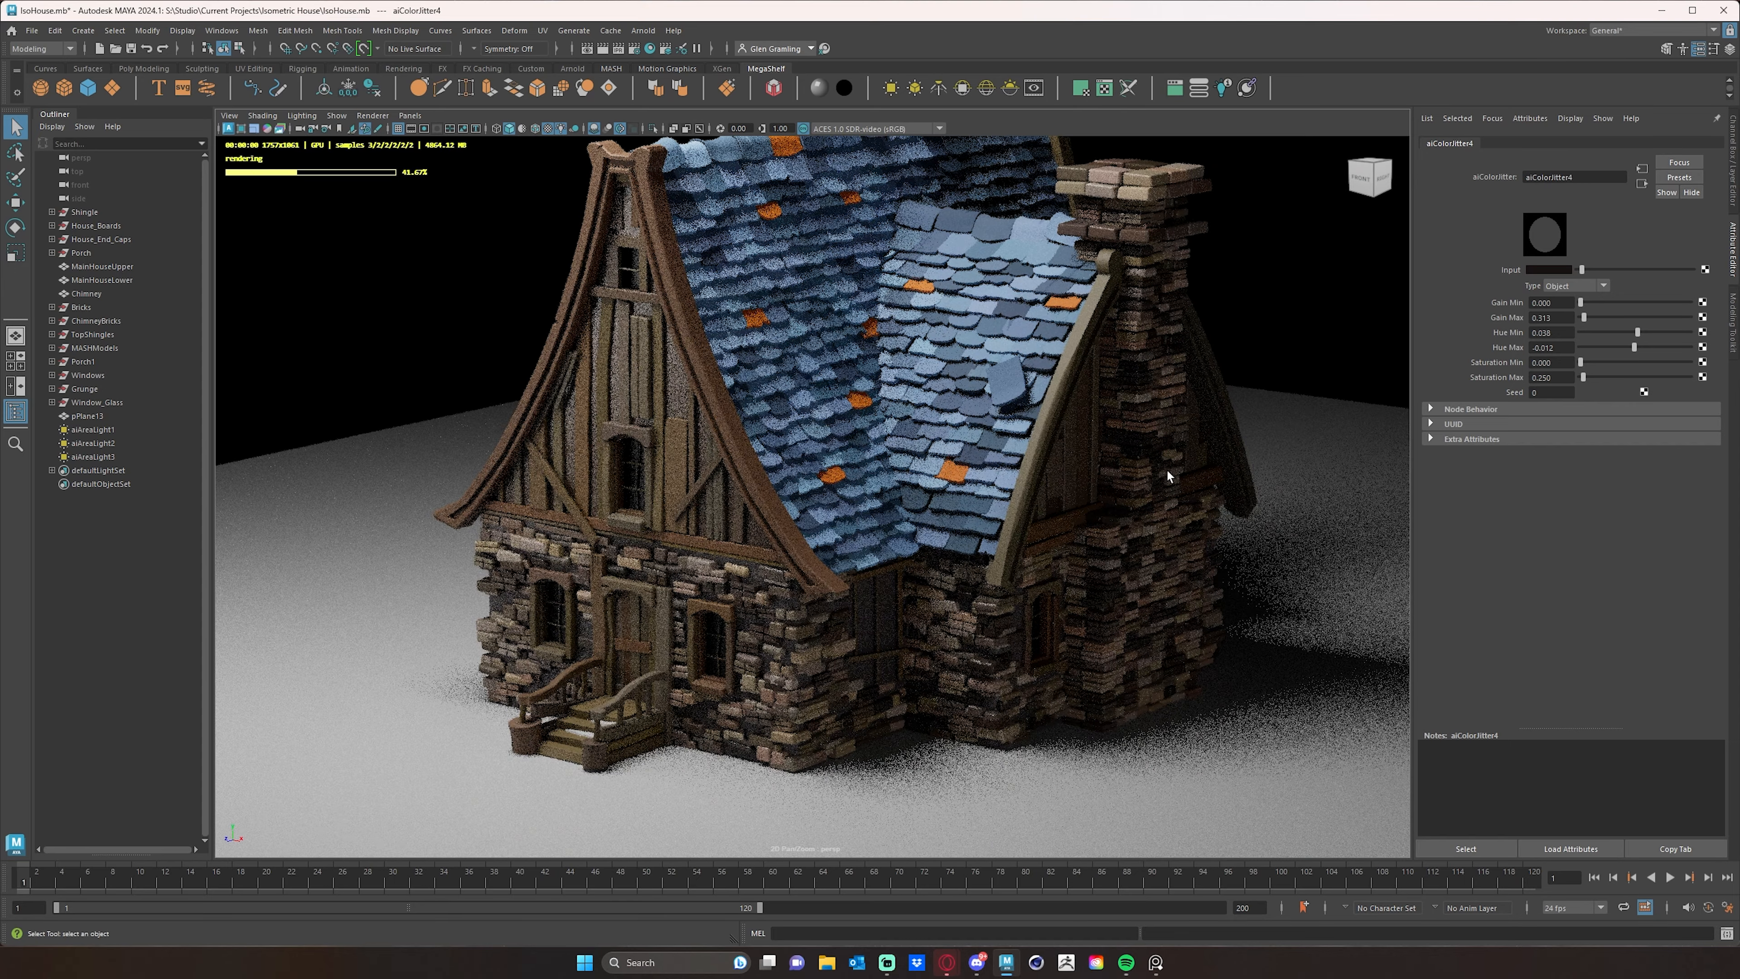
pyautogui.moveTo(1144, 468)
pyautogui.keyDown('alt'); pyautogui.mouseDown(button='right')
pyautogui.moveTo(956, 469)
pyautogui.moveTo(1157, 474)
pyautogui.mouseUp(button='right'); pyautogui.keyUp('alt')
pyautogui.keyDown('alt'); pyautogui.moveTo(1050, 450); pyautogui.dragTo(1043, 502, button='middle'); pyautogui.keyUp('alt')
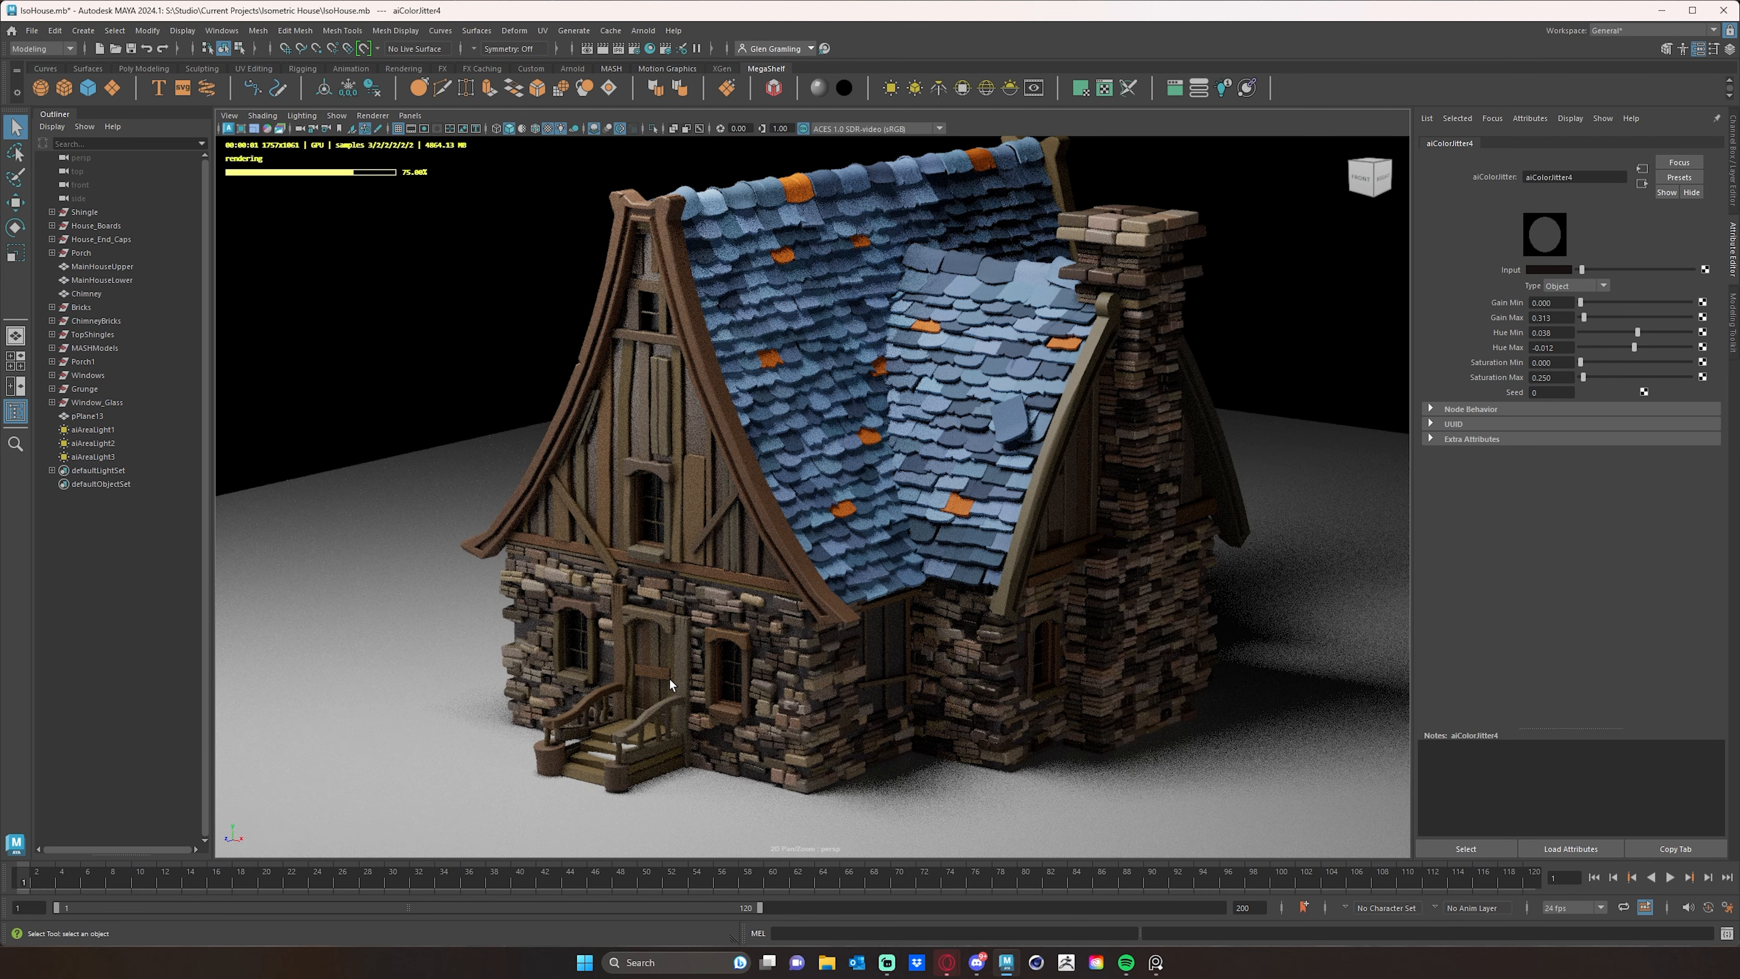
# - Set the maximum hue to 0.02 on the color jitter feeding the door's WoodSS material
pyautogui.click(670, 683)
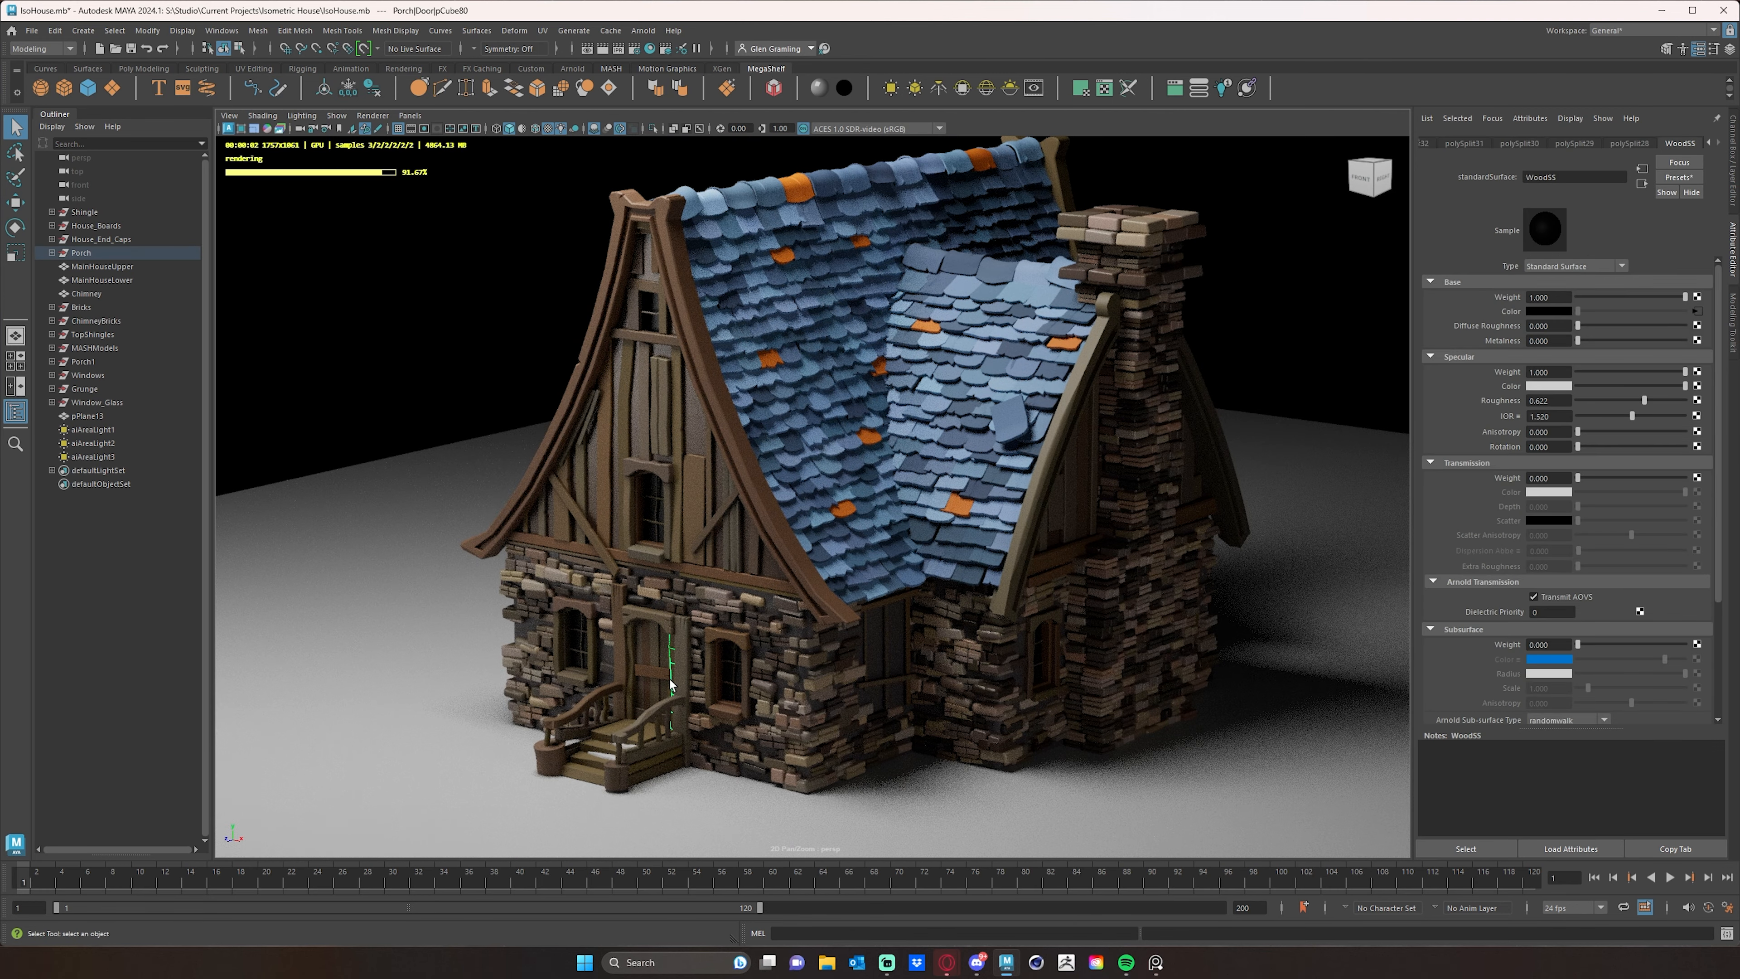
pyautogui.click(1697, 312)
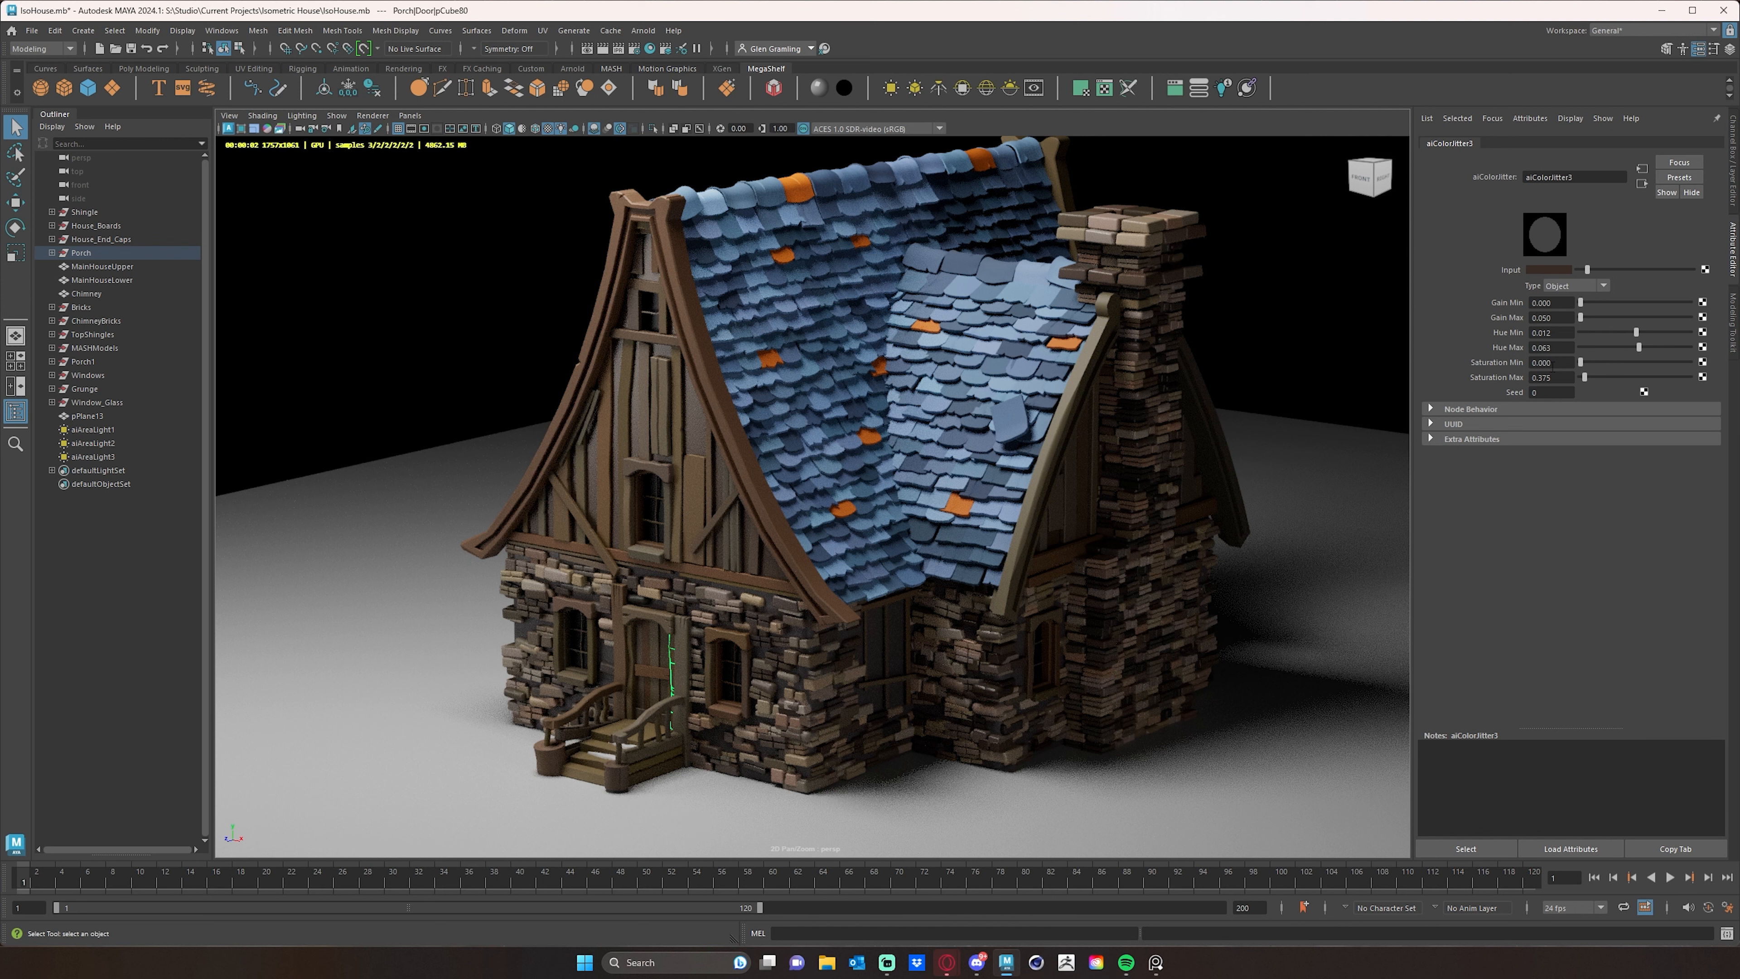
pyautogui.moveTo(1563, 347); pyautogui.dragTo(1474, 346)
pyautogui.write('0.02')
pyautogui.press('Return')
# - Set specular roughness to 1 on the upper house wall's WoodVariantSS material and the lower wall's ConcreteSS material
pyautogui.click(673, 426)
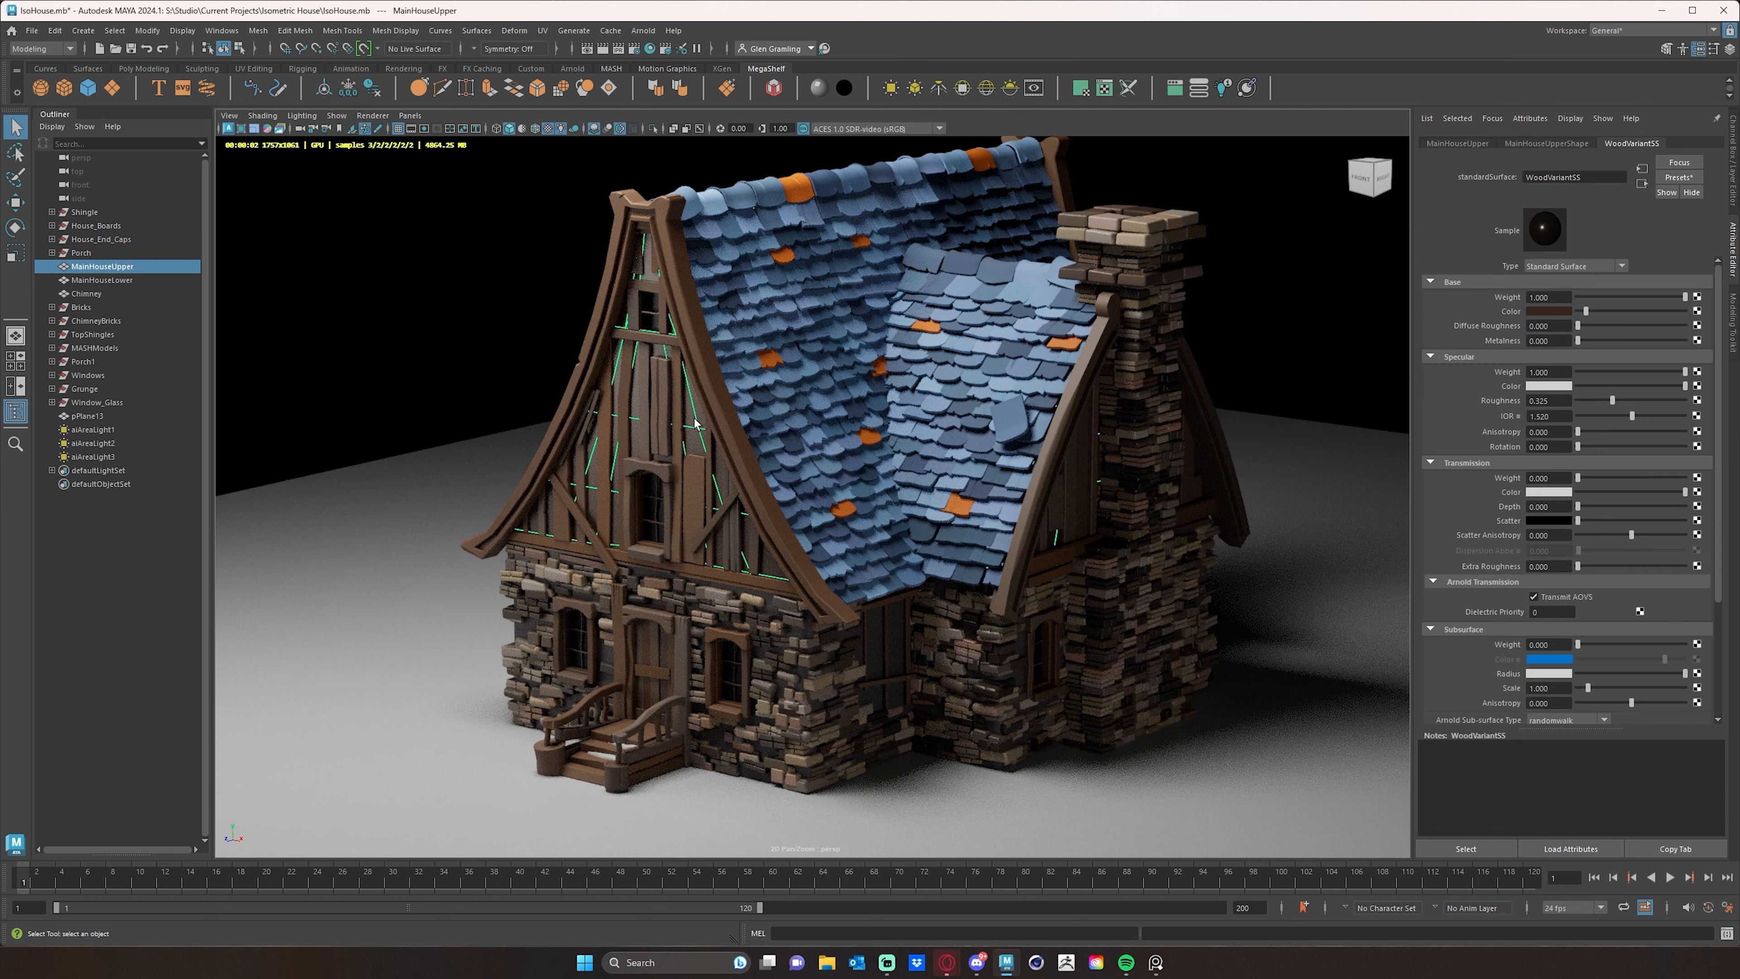
pyautogui.moveTo(1613, 401); pyautogui.dragTo(1724, 401)
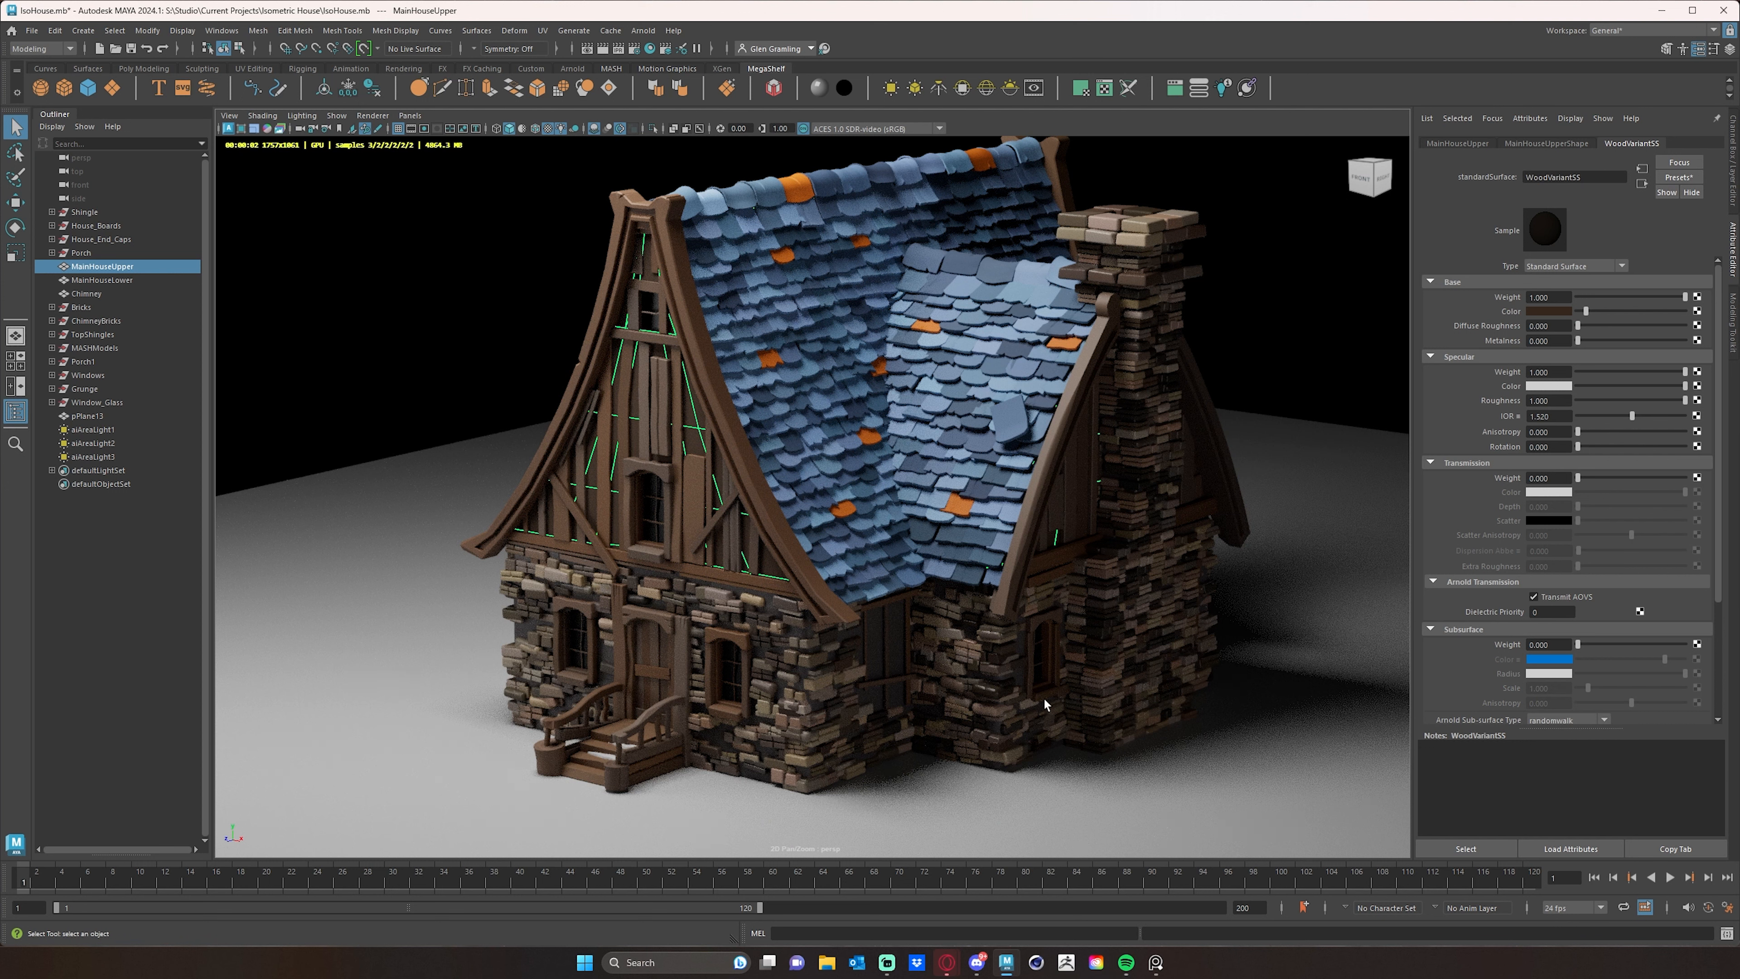
pyautogui.click(1023, 684)
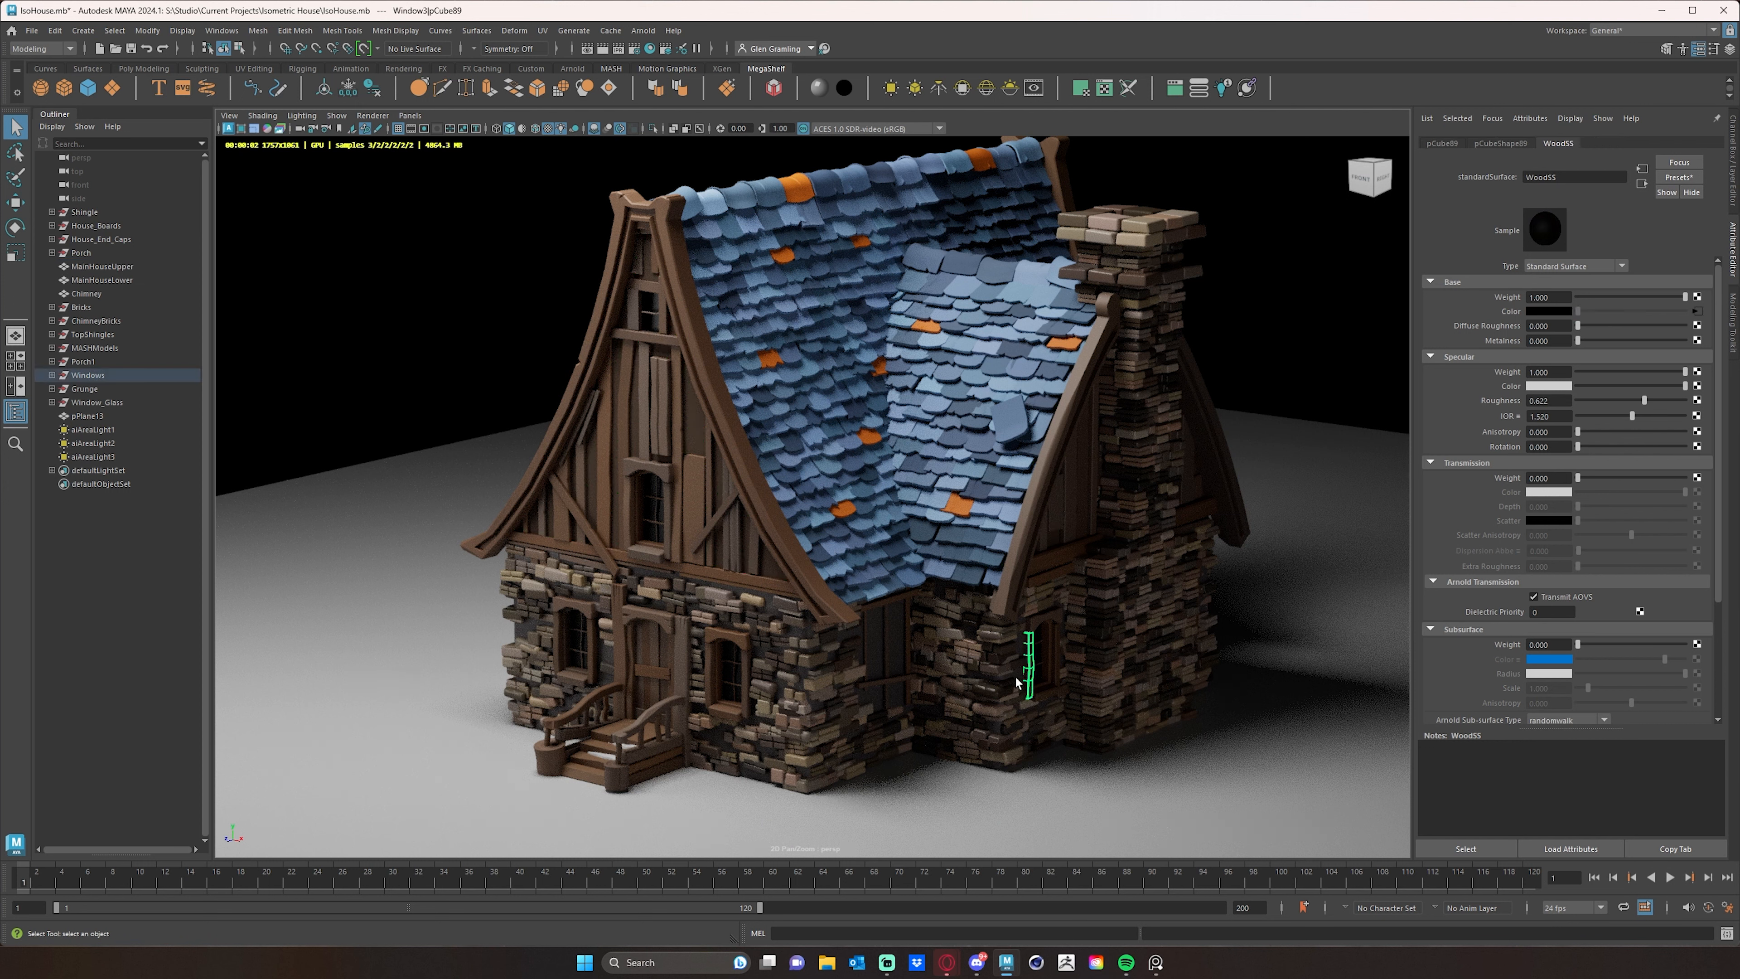
pyautogui.click(880, 651)
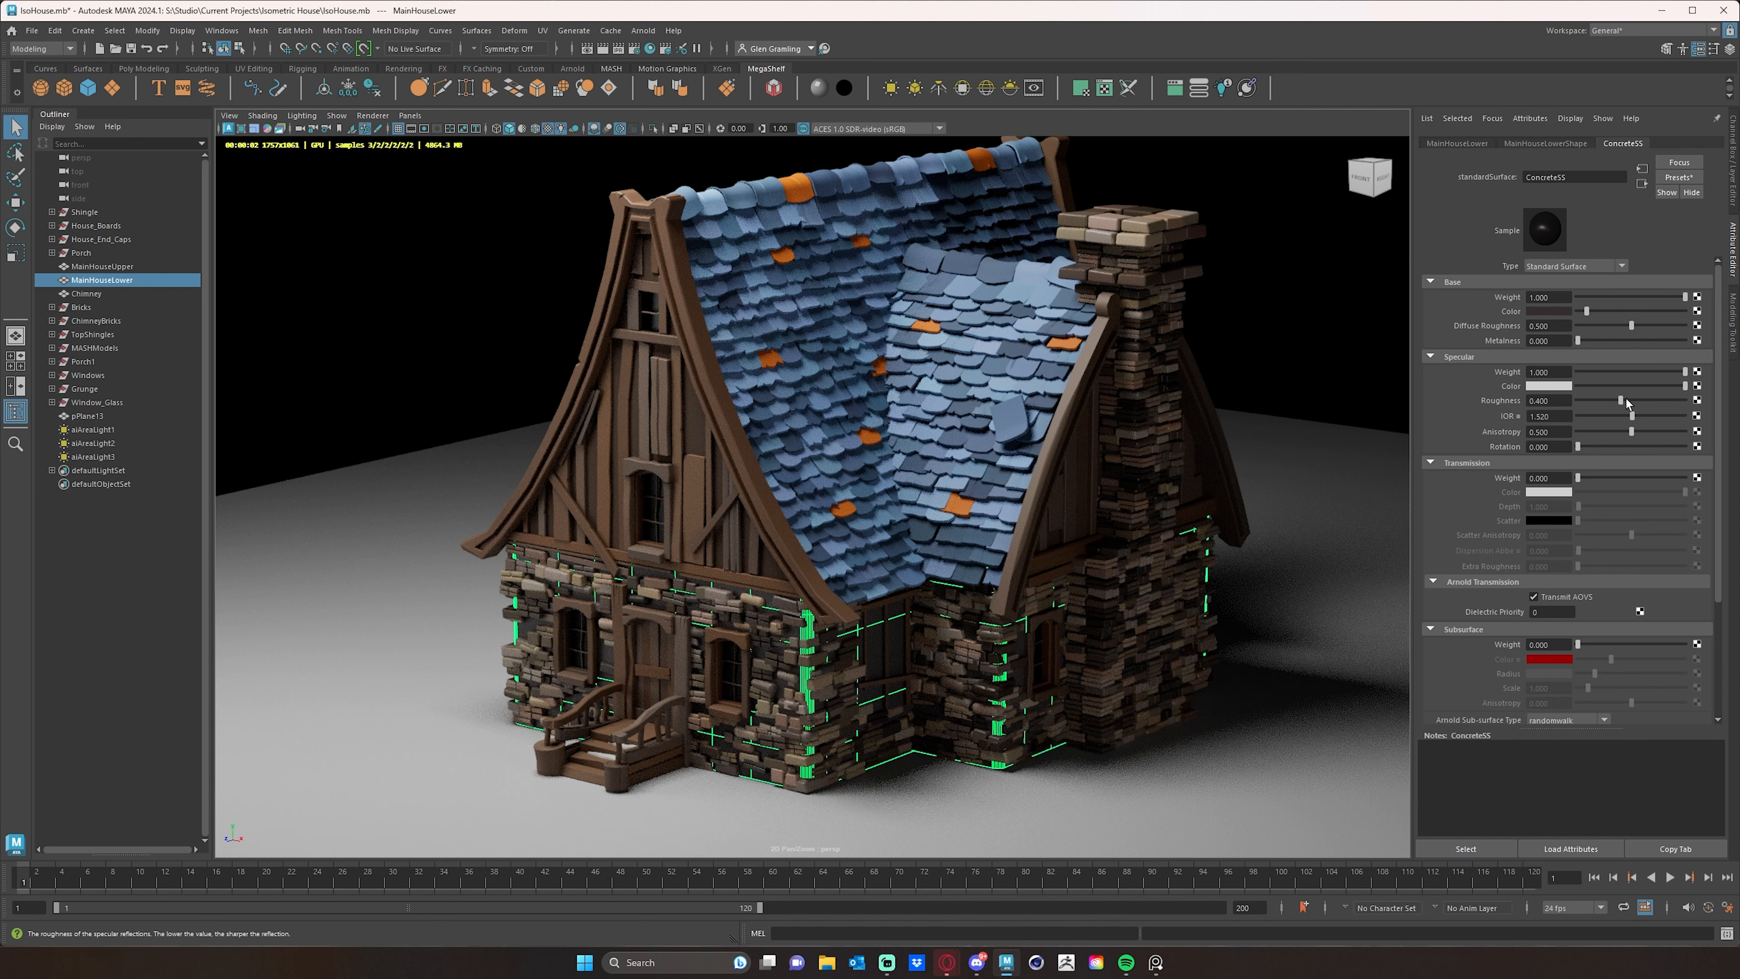
pyautogui.moveTo(1620, 401); pyautogui.dragTo(1729, 396)
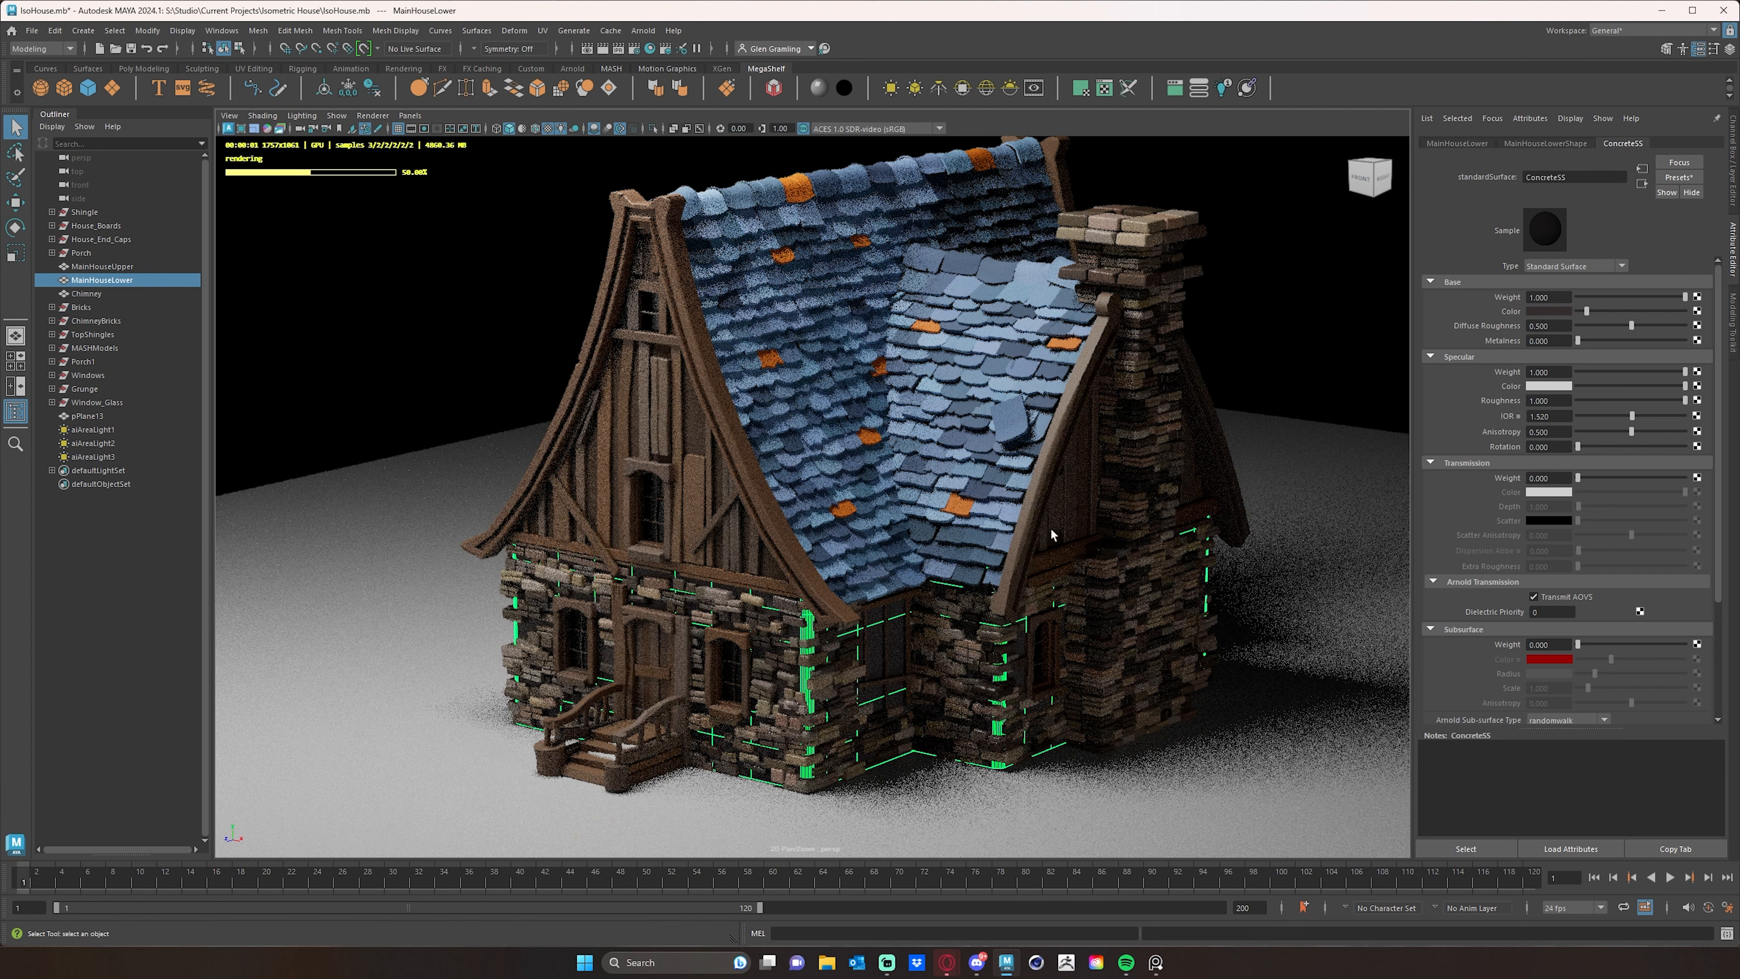
pyautogui.click(1322, 336)
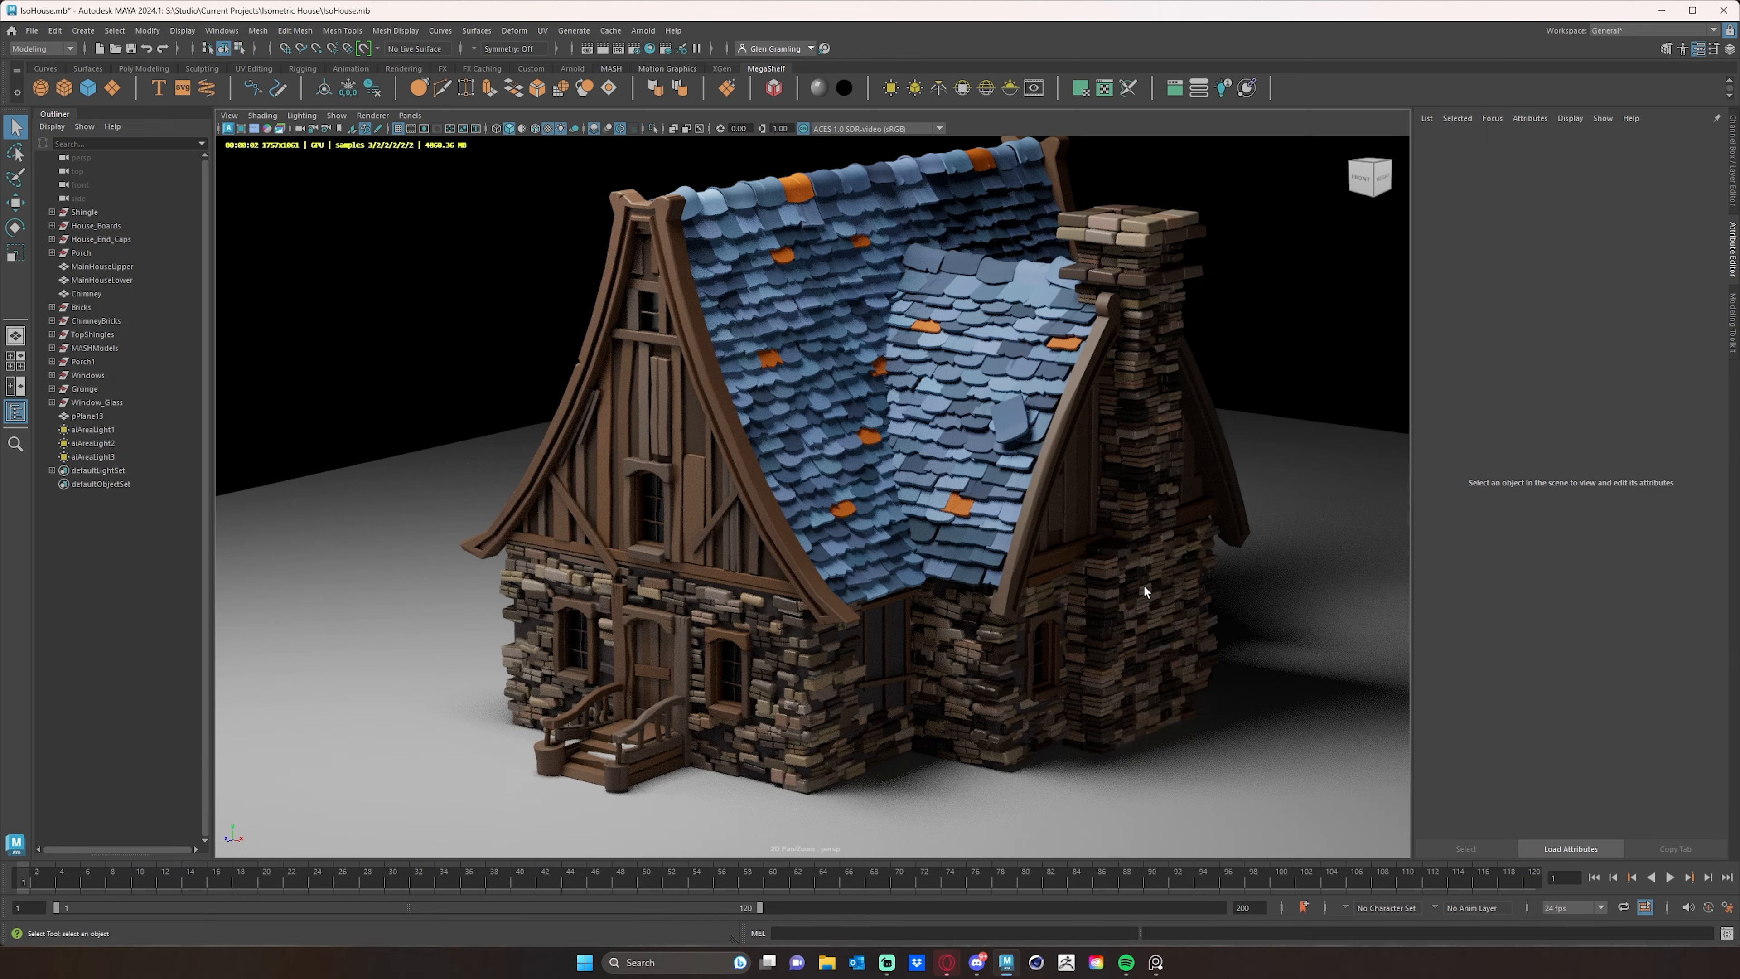
# - Bring up the reference image for comparison and assign a new Standard Surface material to the ChimneyBricks group
pyautogui.keyDown('alt'); pyautogui.moveTo(1137, 536); pyautogui.dragTo(1091, 608); pyautogui.keyUp('alt')
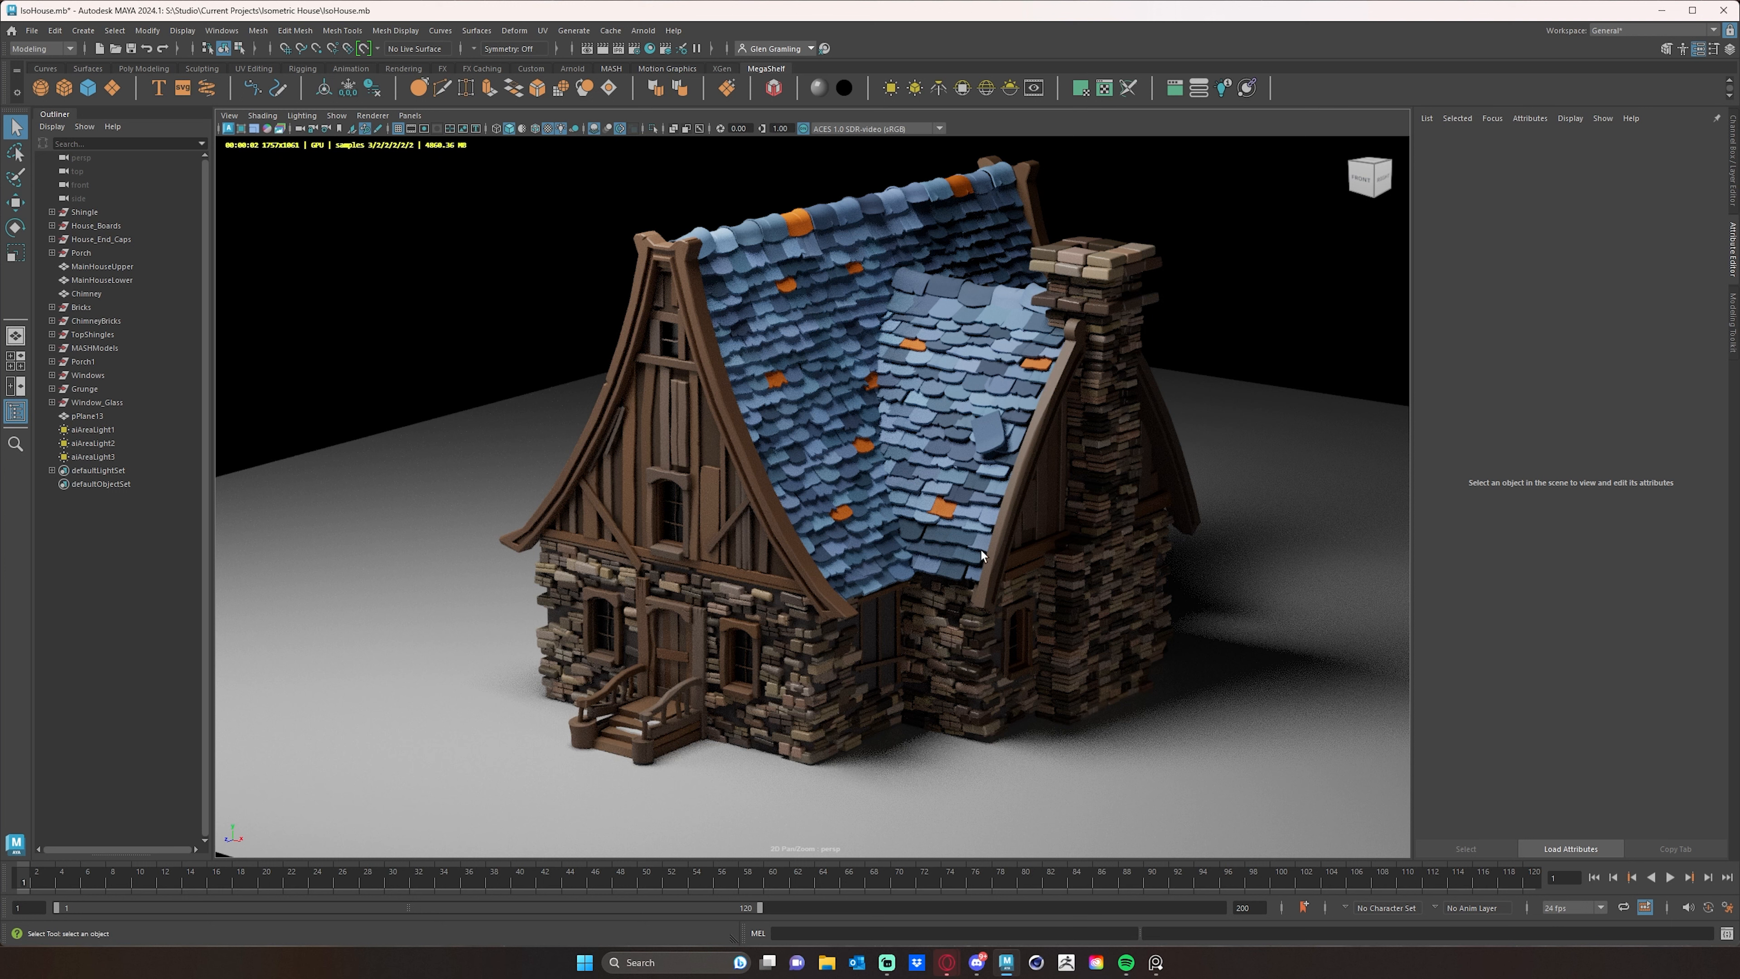
pyautogui.click(1156, 963)
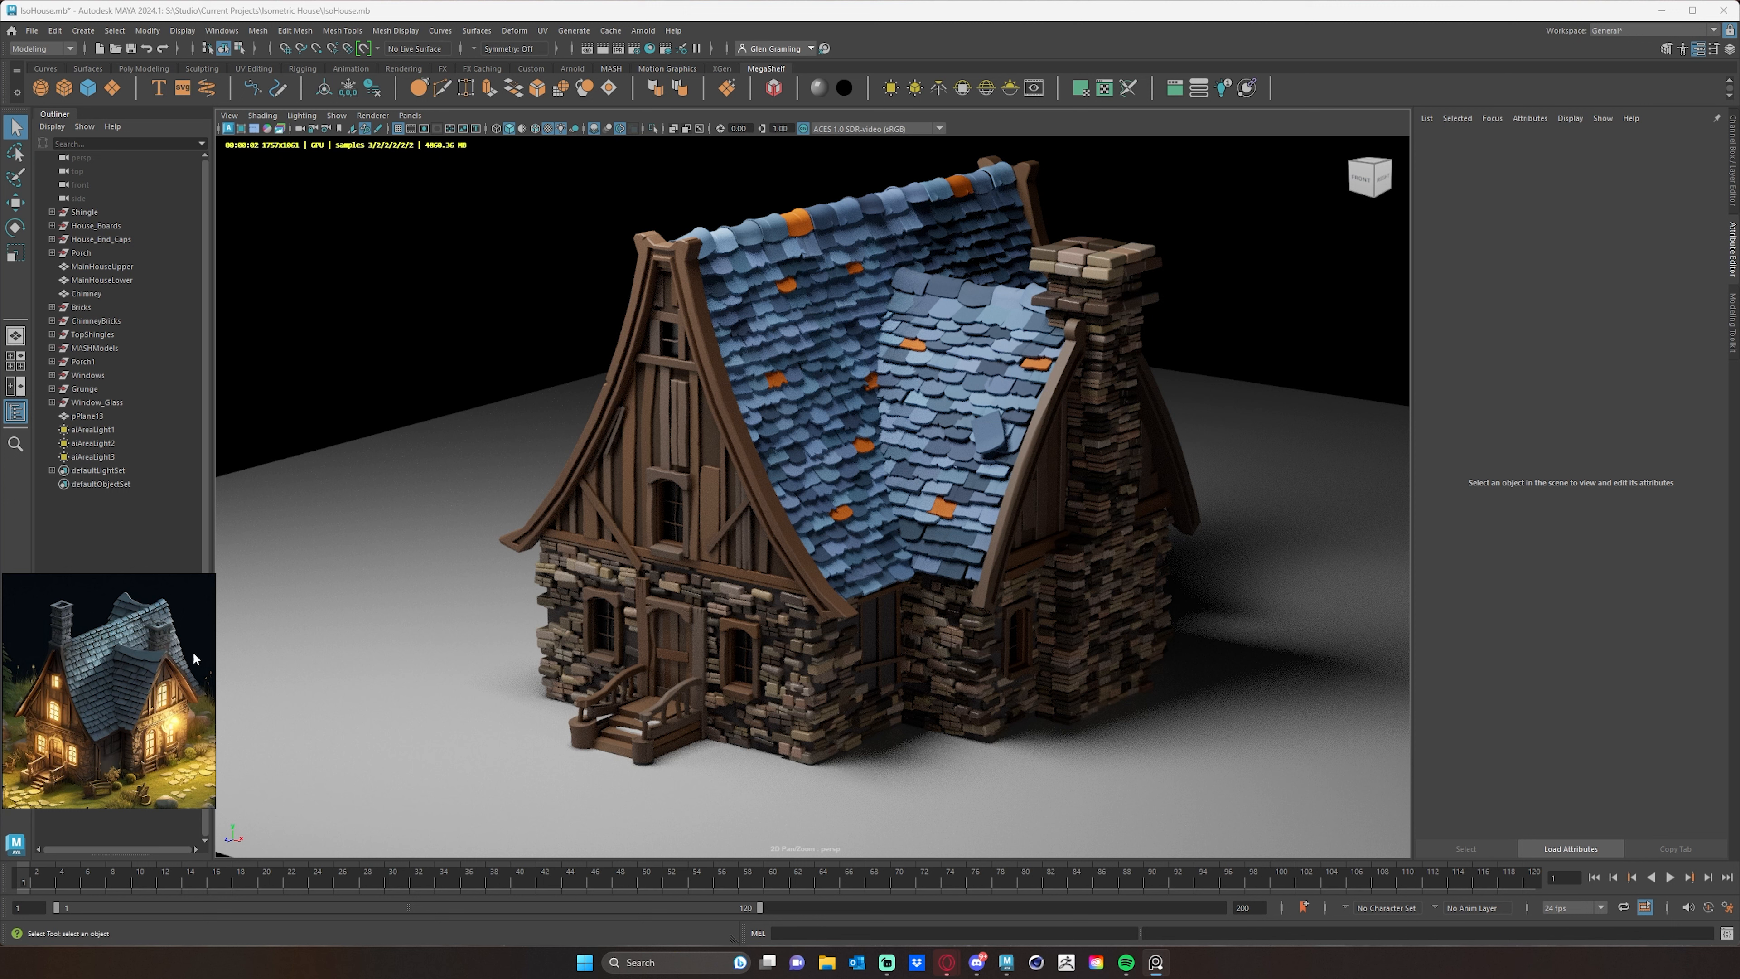
pyautogui.click(112, 295)
pyautogui.click(95, 321)
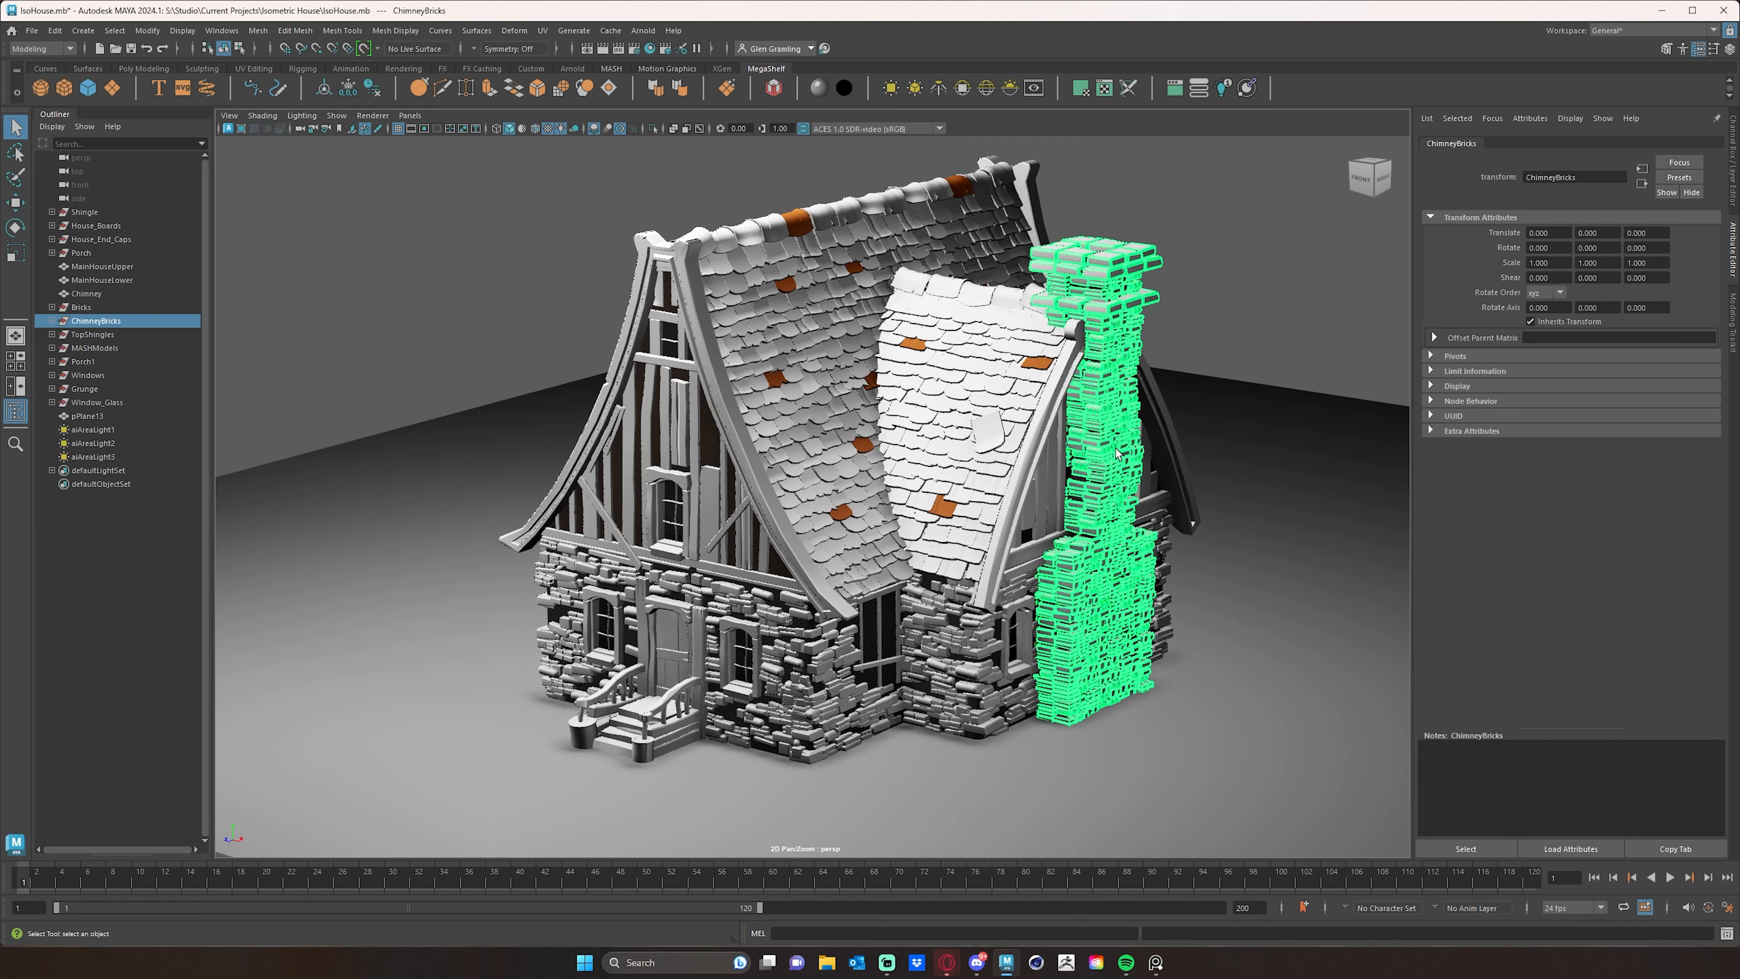
pyautogui.rightClick(1117, 453)
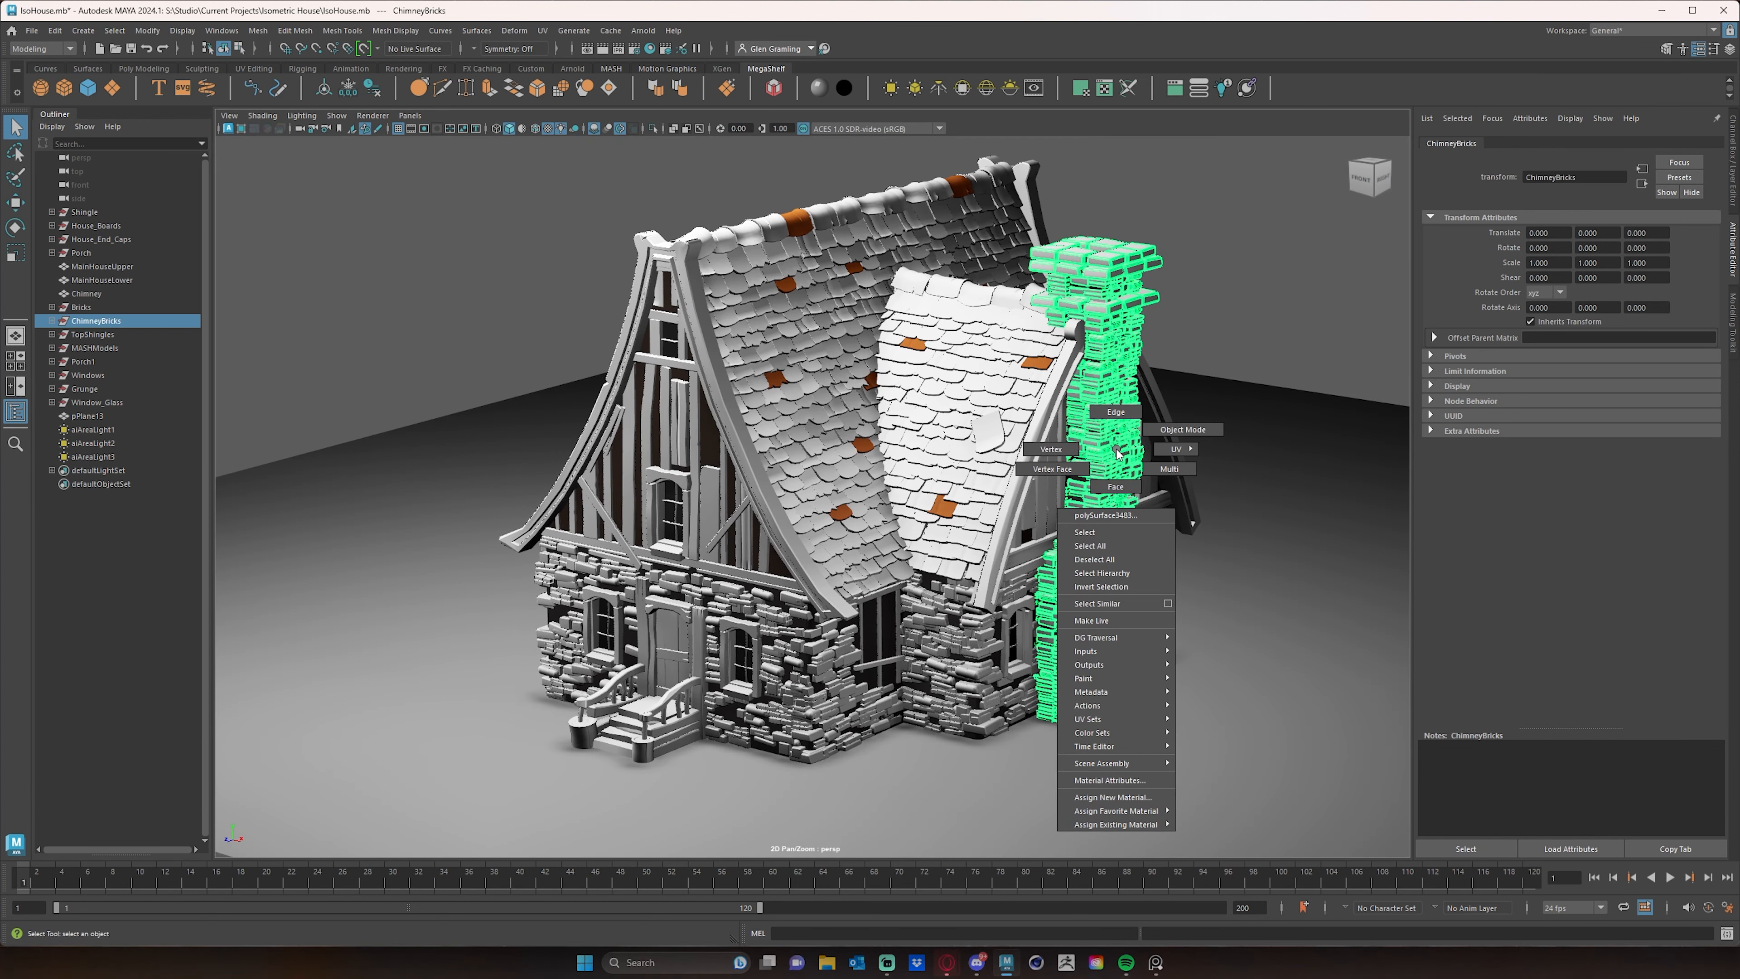
pyautogui.moveTo(1127, 824)
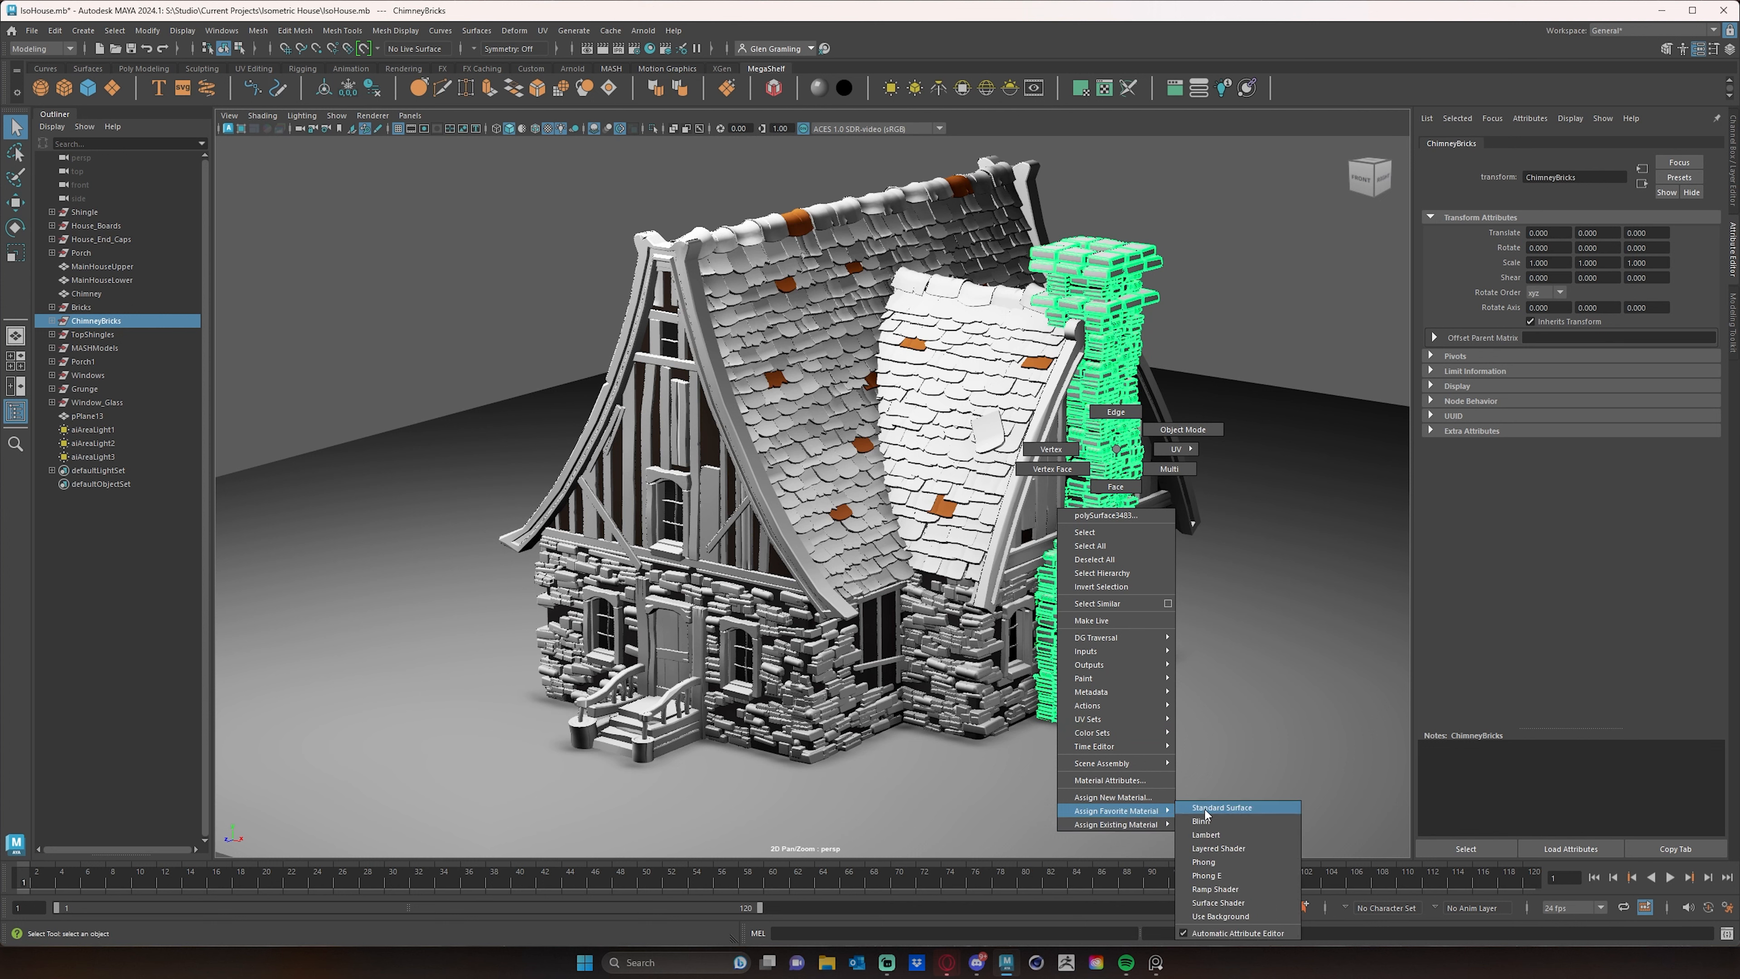
pyautogui.click(1219, 808)
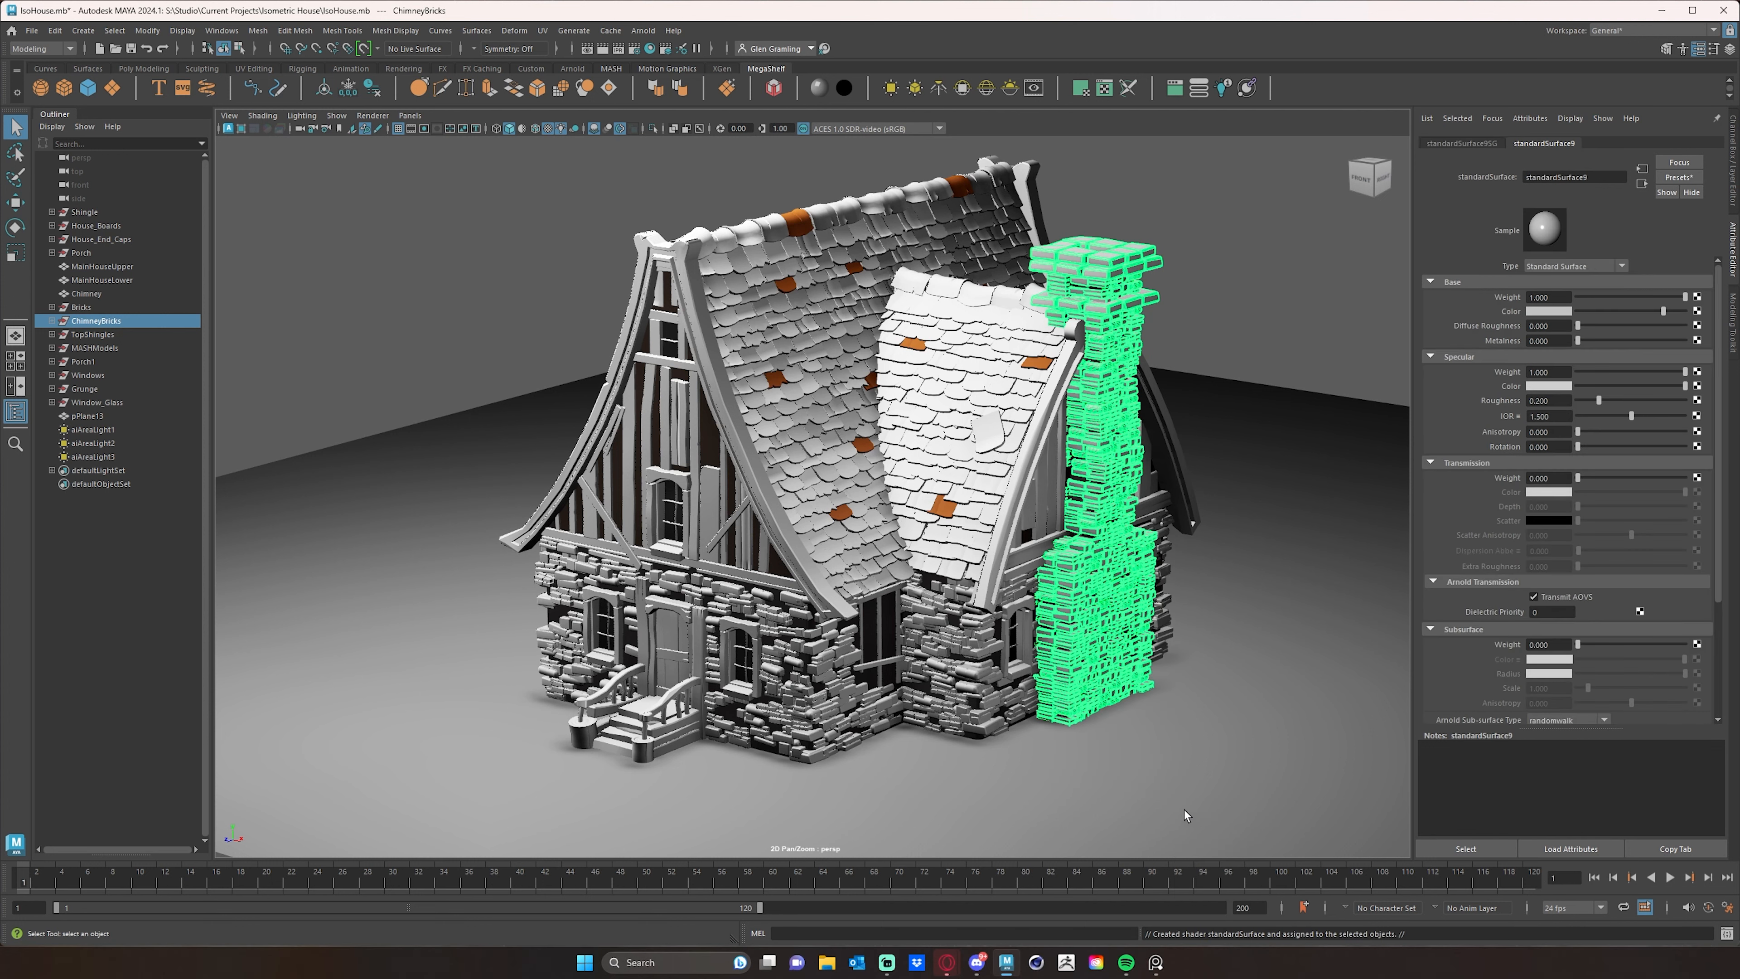
# - Apply the Clay preset to the chimney material, with a dark blue base color, subsurface weight 0 and specular roughness 0.654
pyautogui.click(1677, 179)
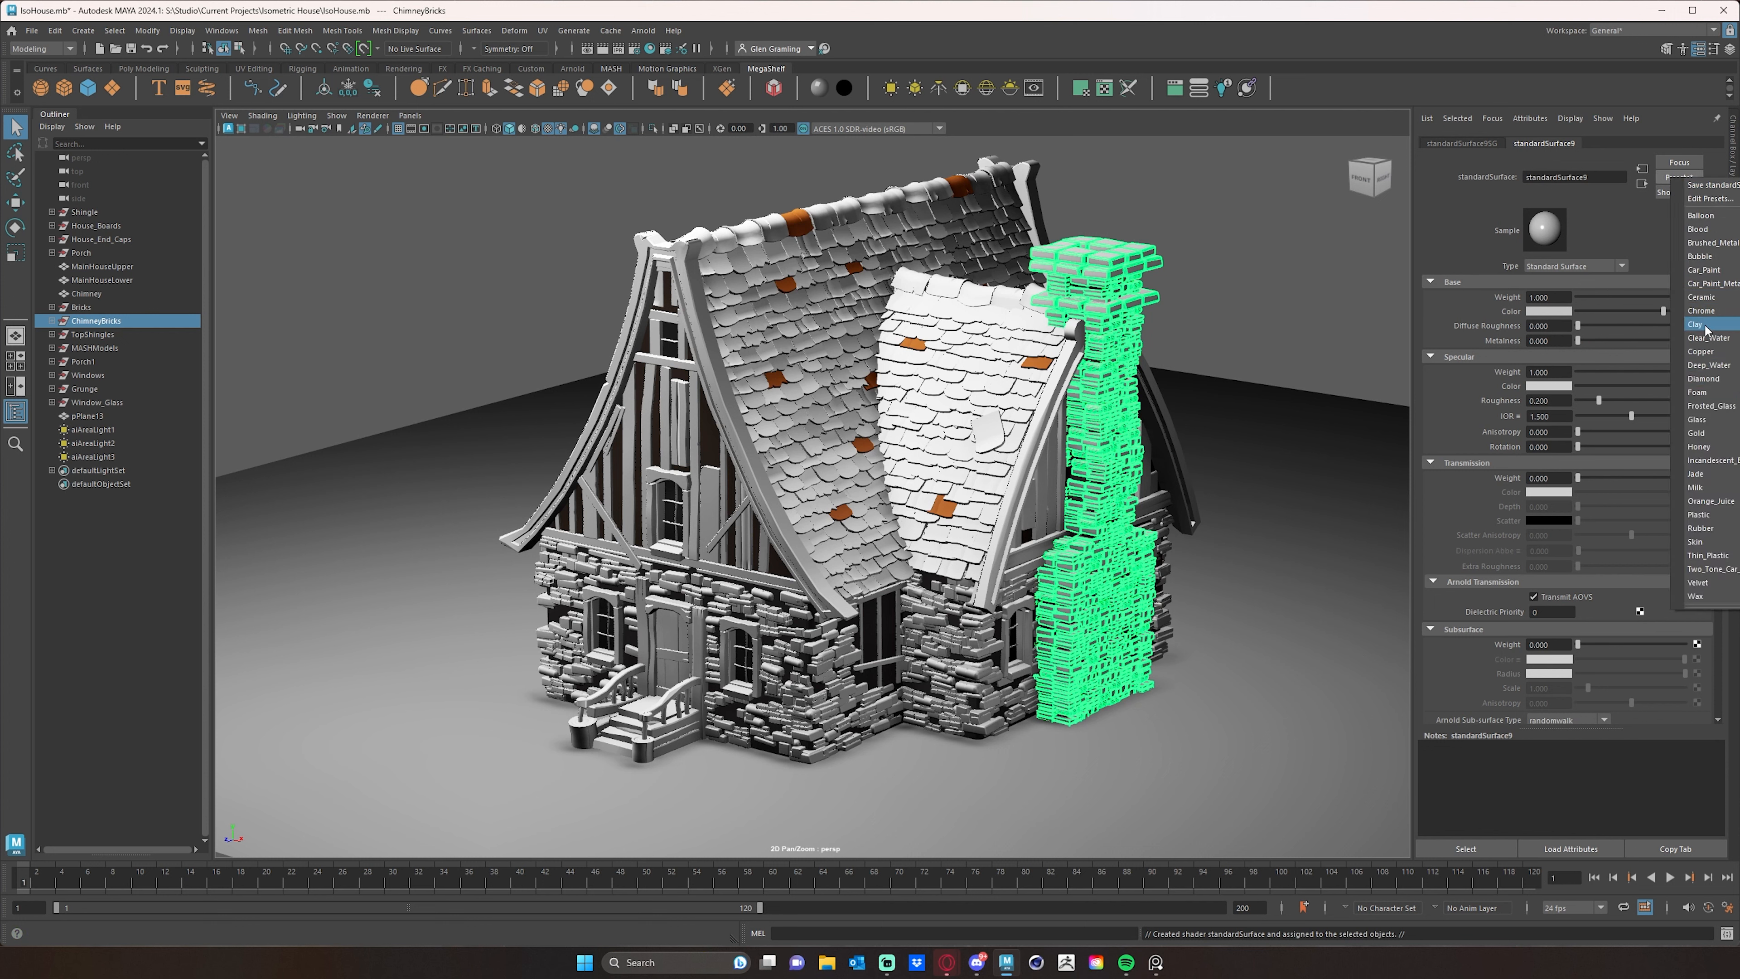
pyautogui.click(1699, 324)
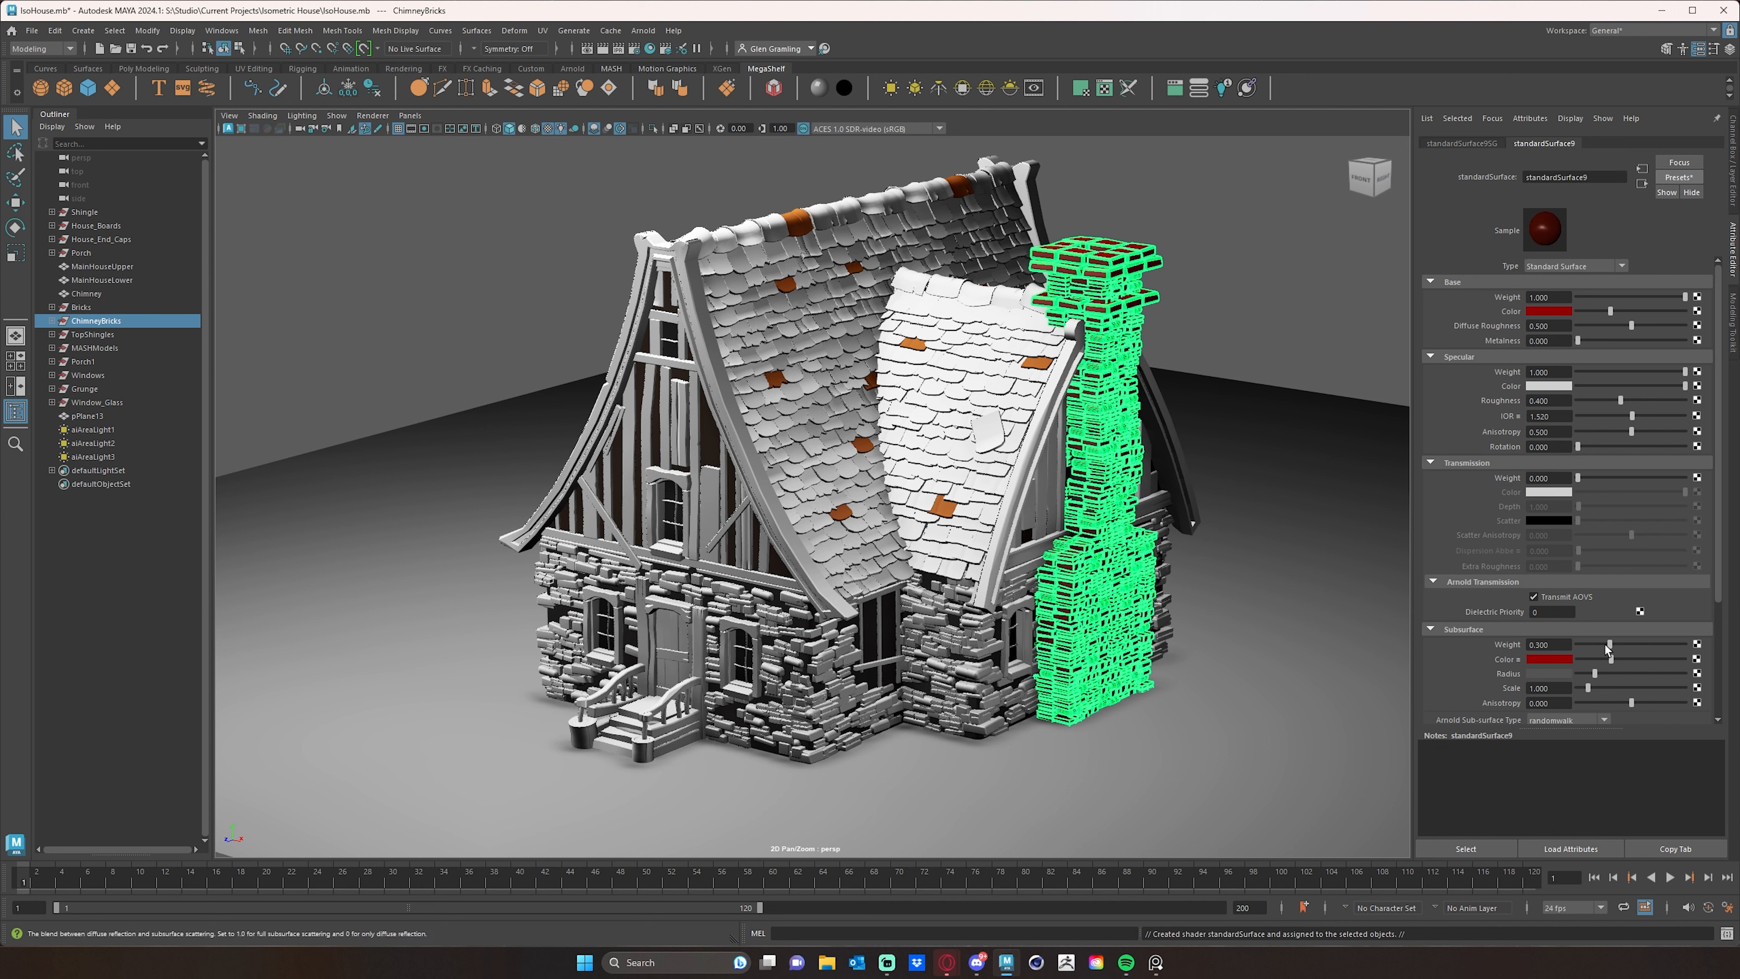
pyautogui.click(1548, 310)
pyautogui.click(1559, 302)
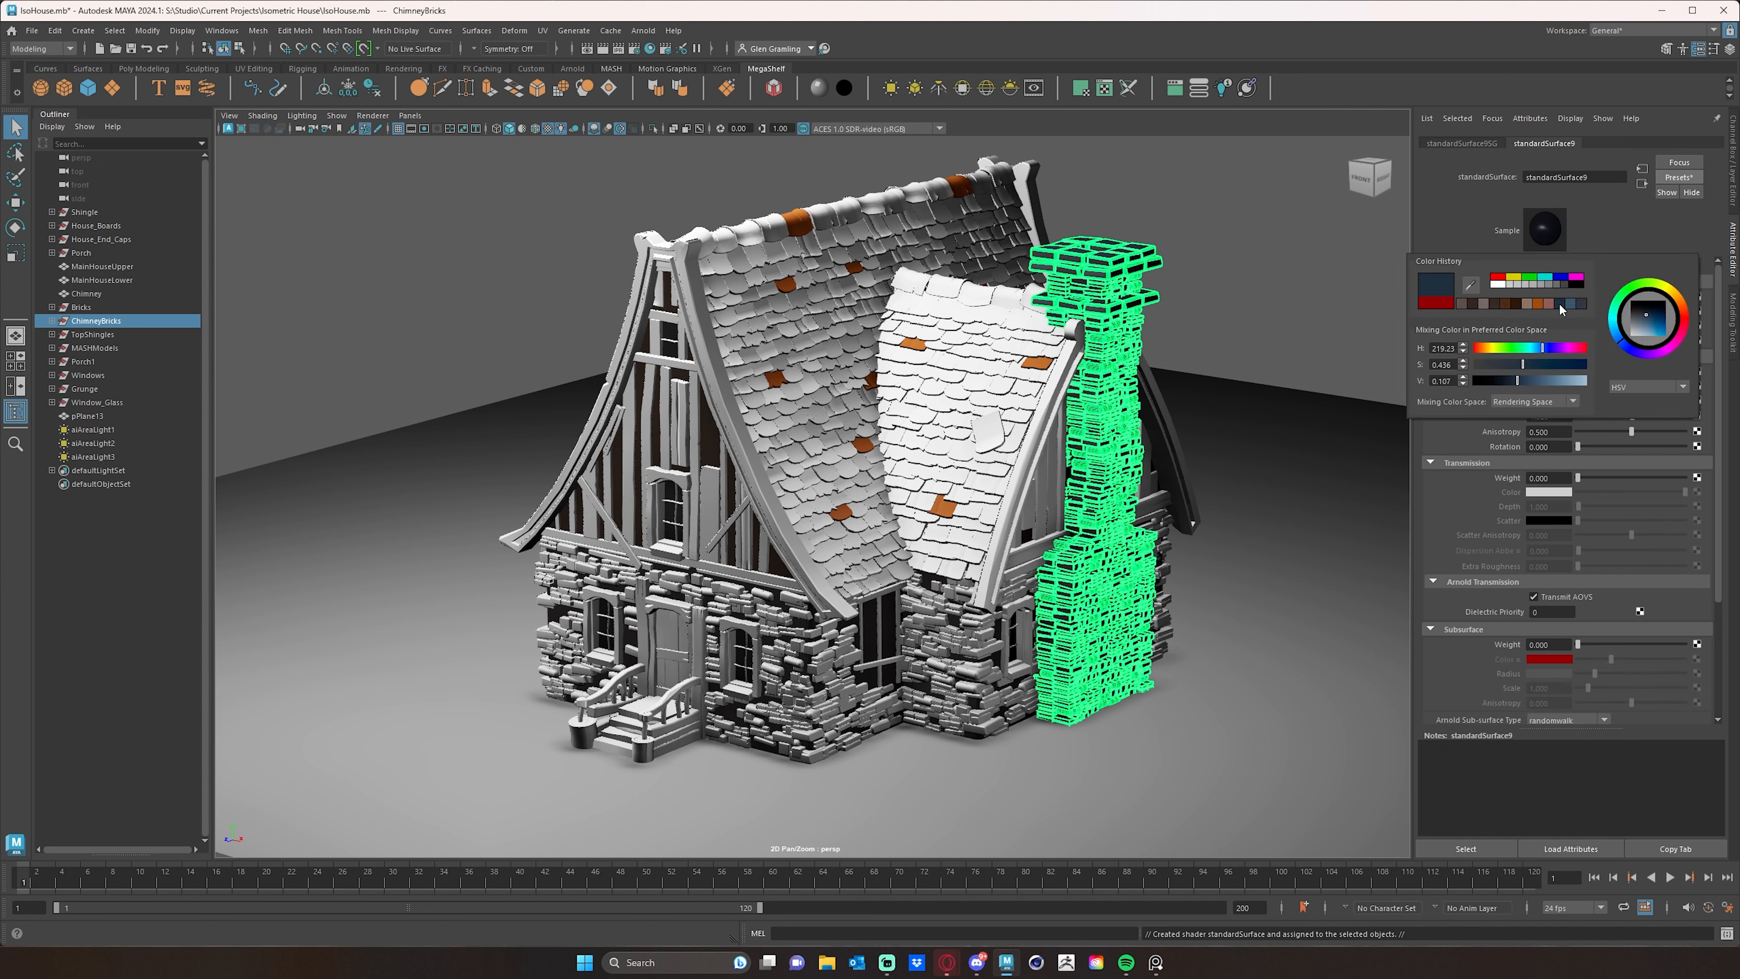
pyautogui.click(1632, 236)
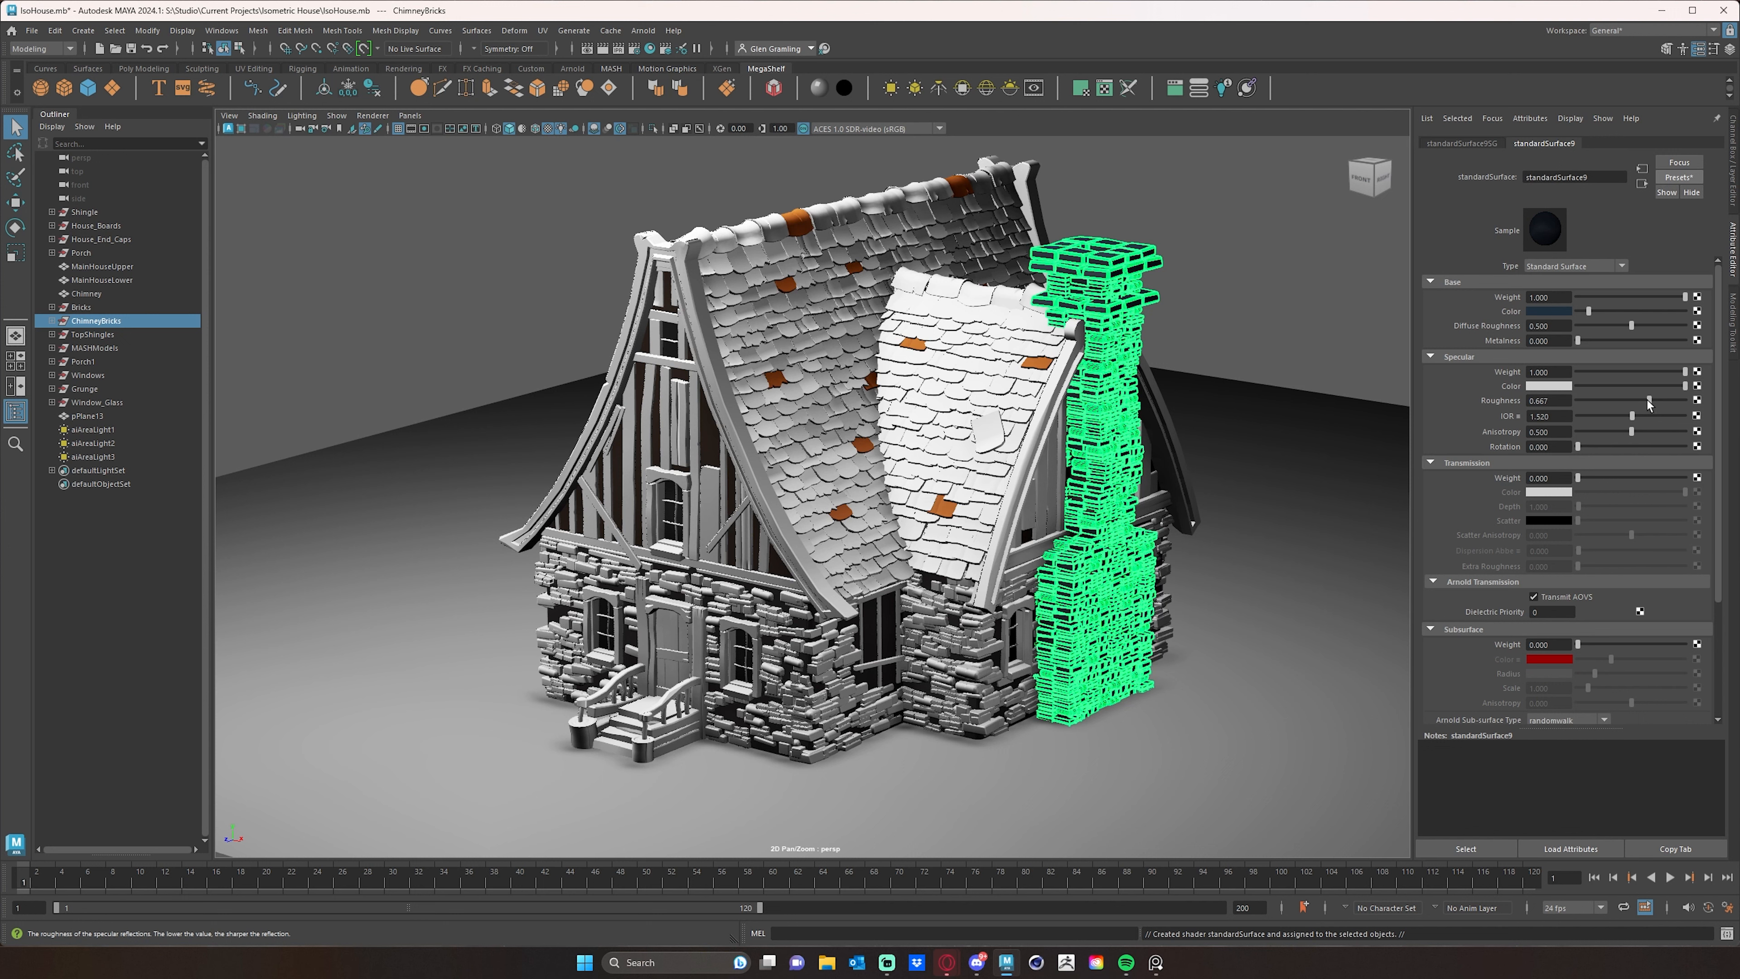
# - Connect an aiColorJitter to the chimney material's base color, with a dark blue input color and the type Object
pyautogui.click(1698, 313)
pyautogui.click(322, 545)
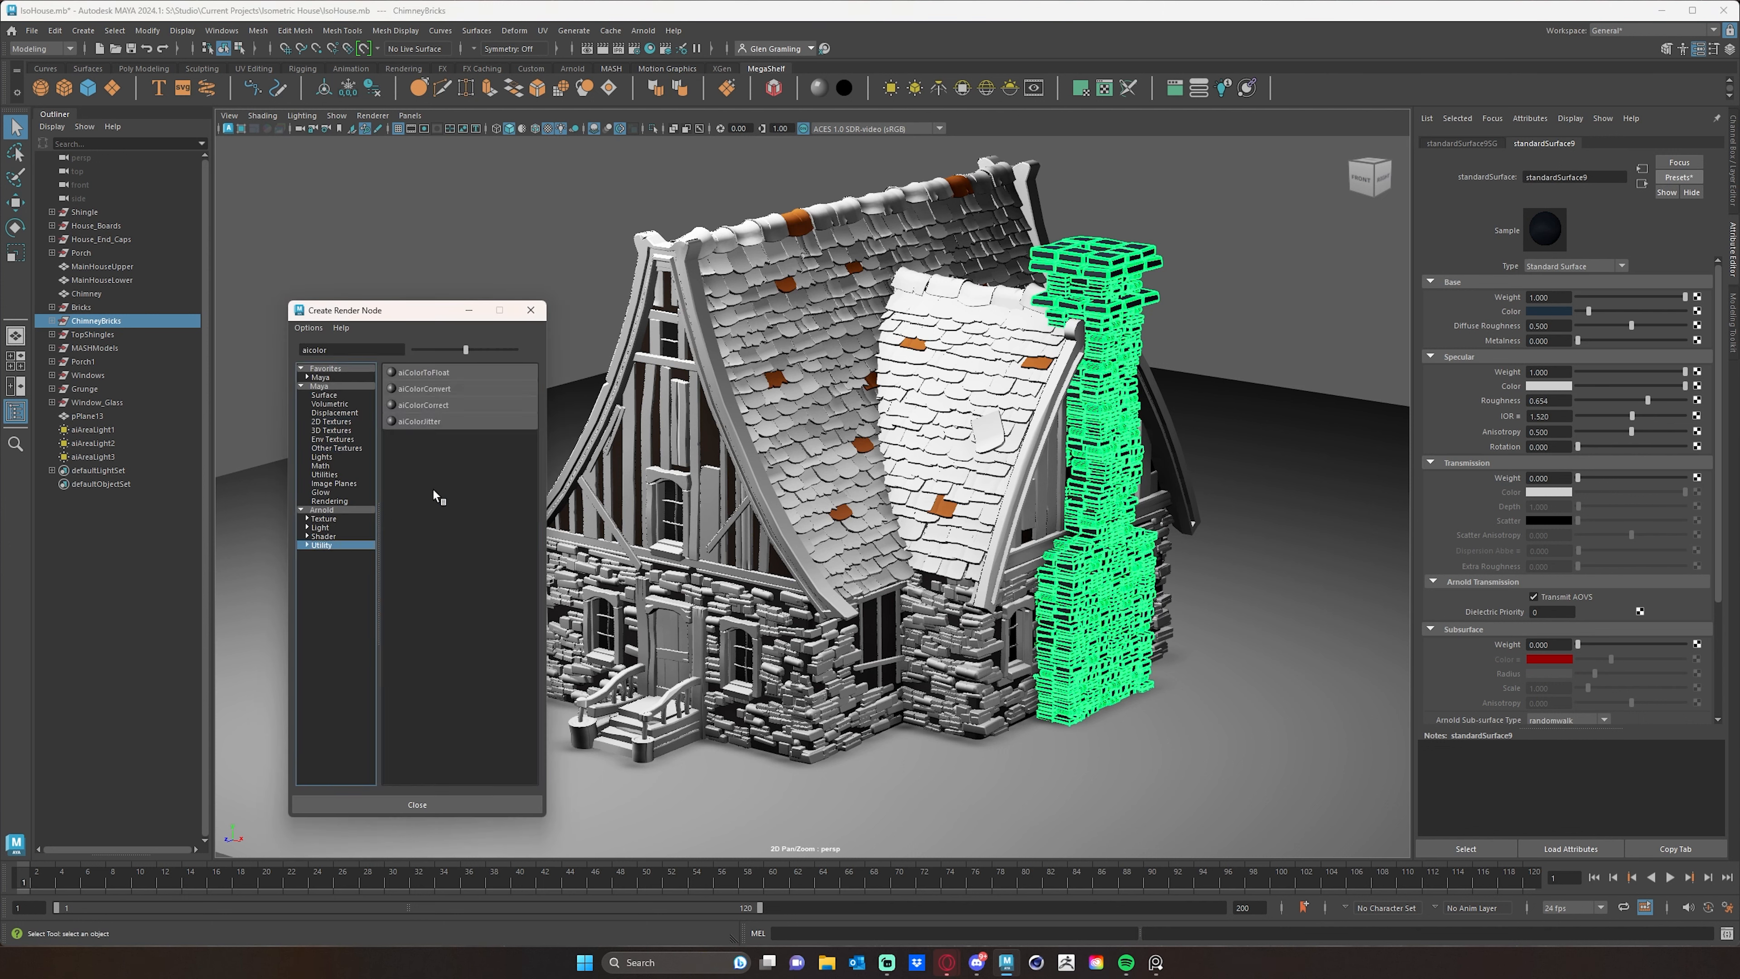
pyautogui.click(418, 422)
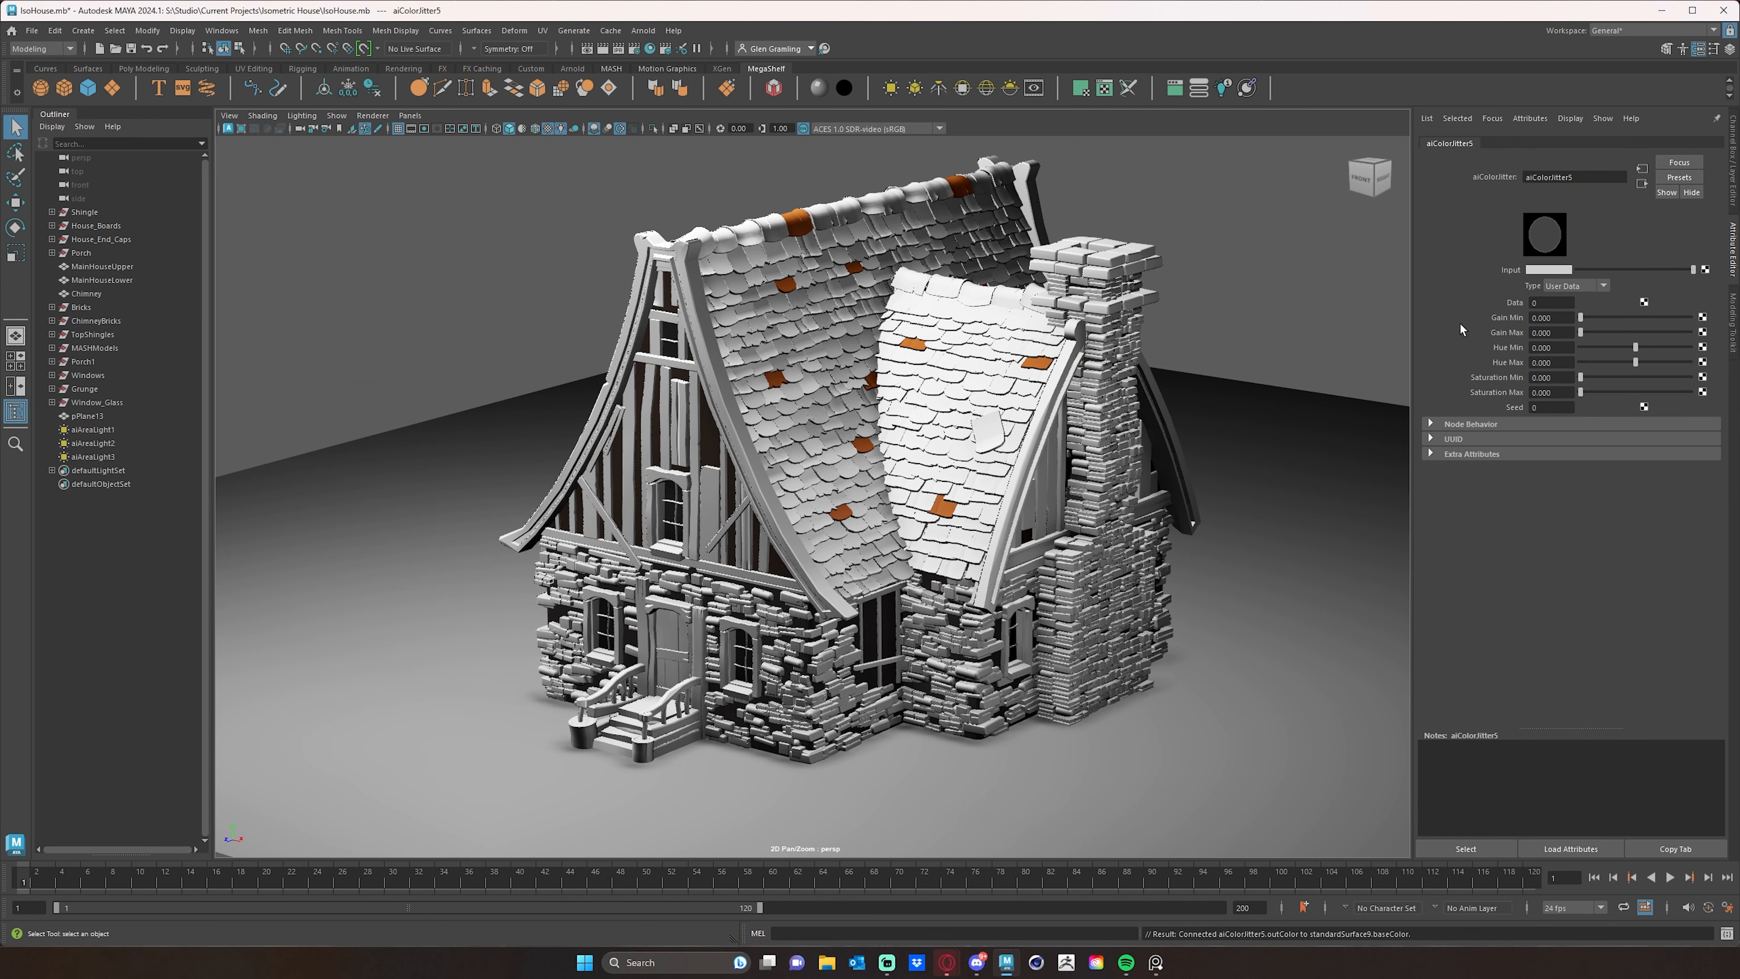
pyautogui.click(1544, 269)
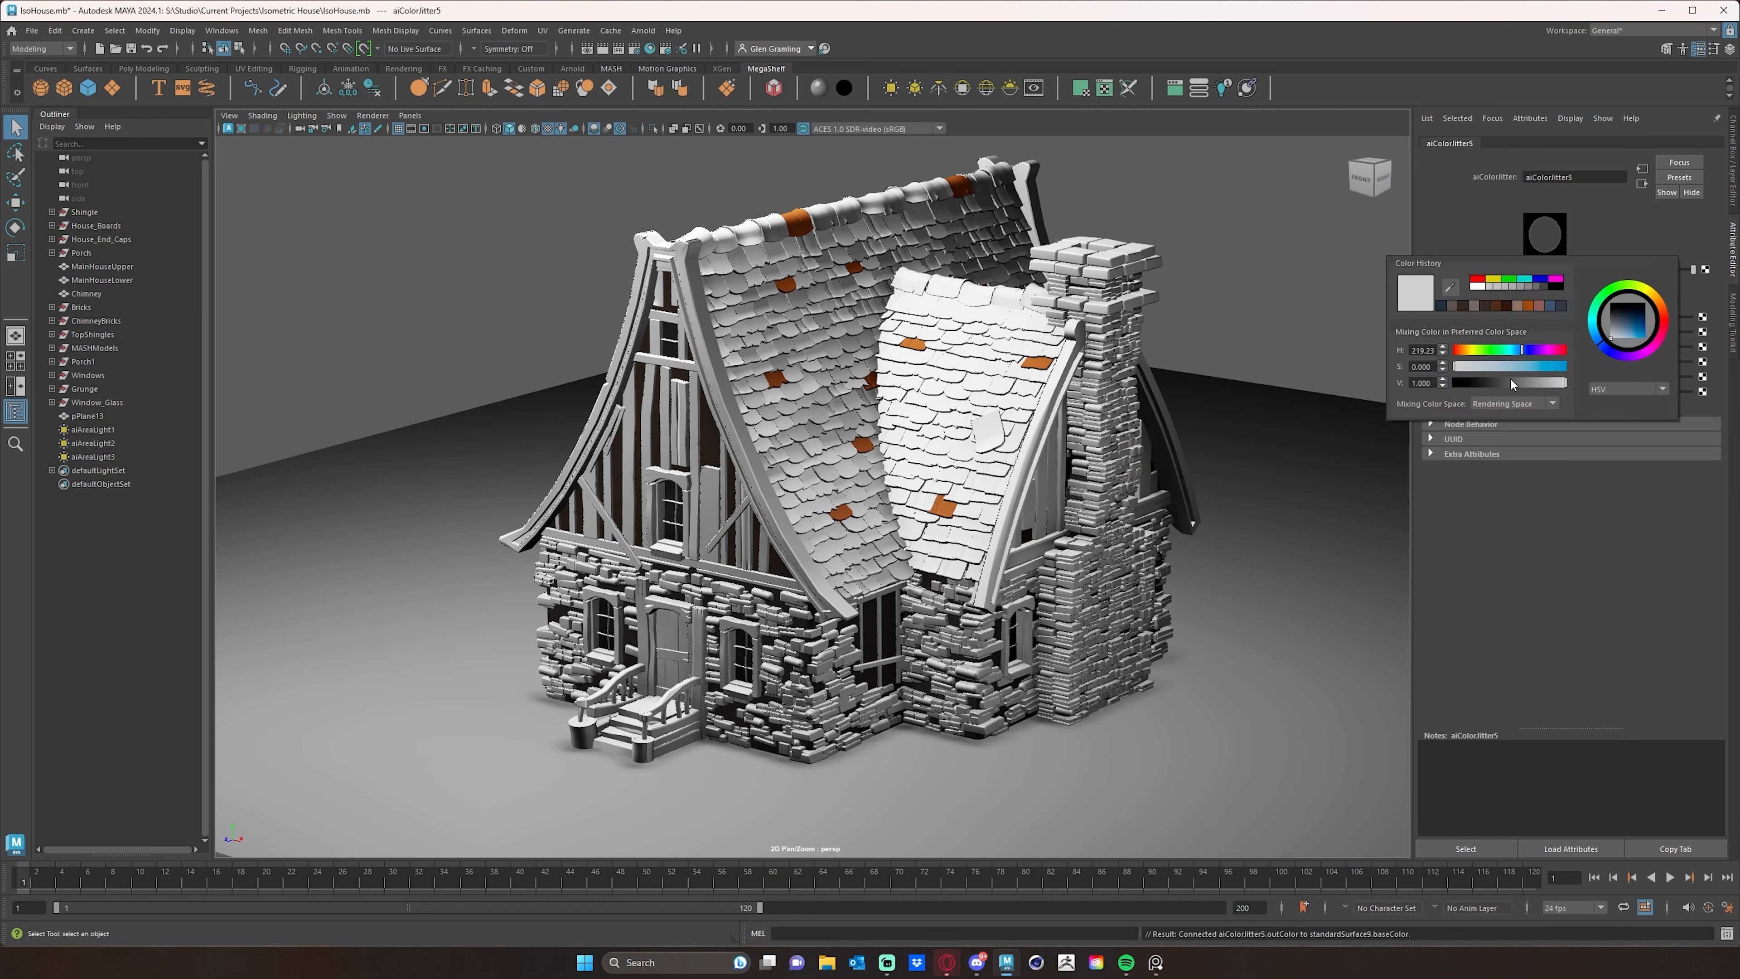
pyautogui.click(1562, 305)
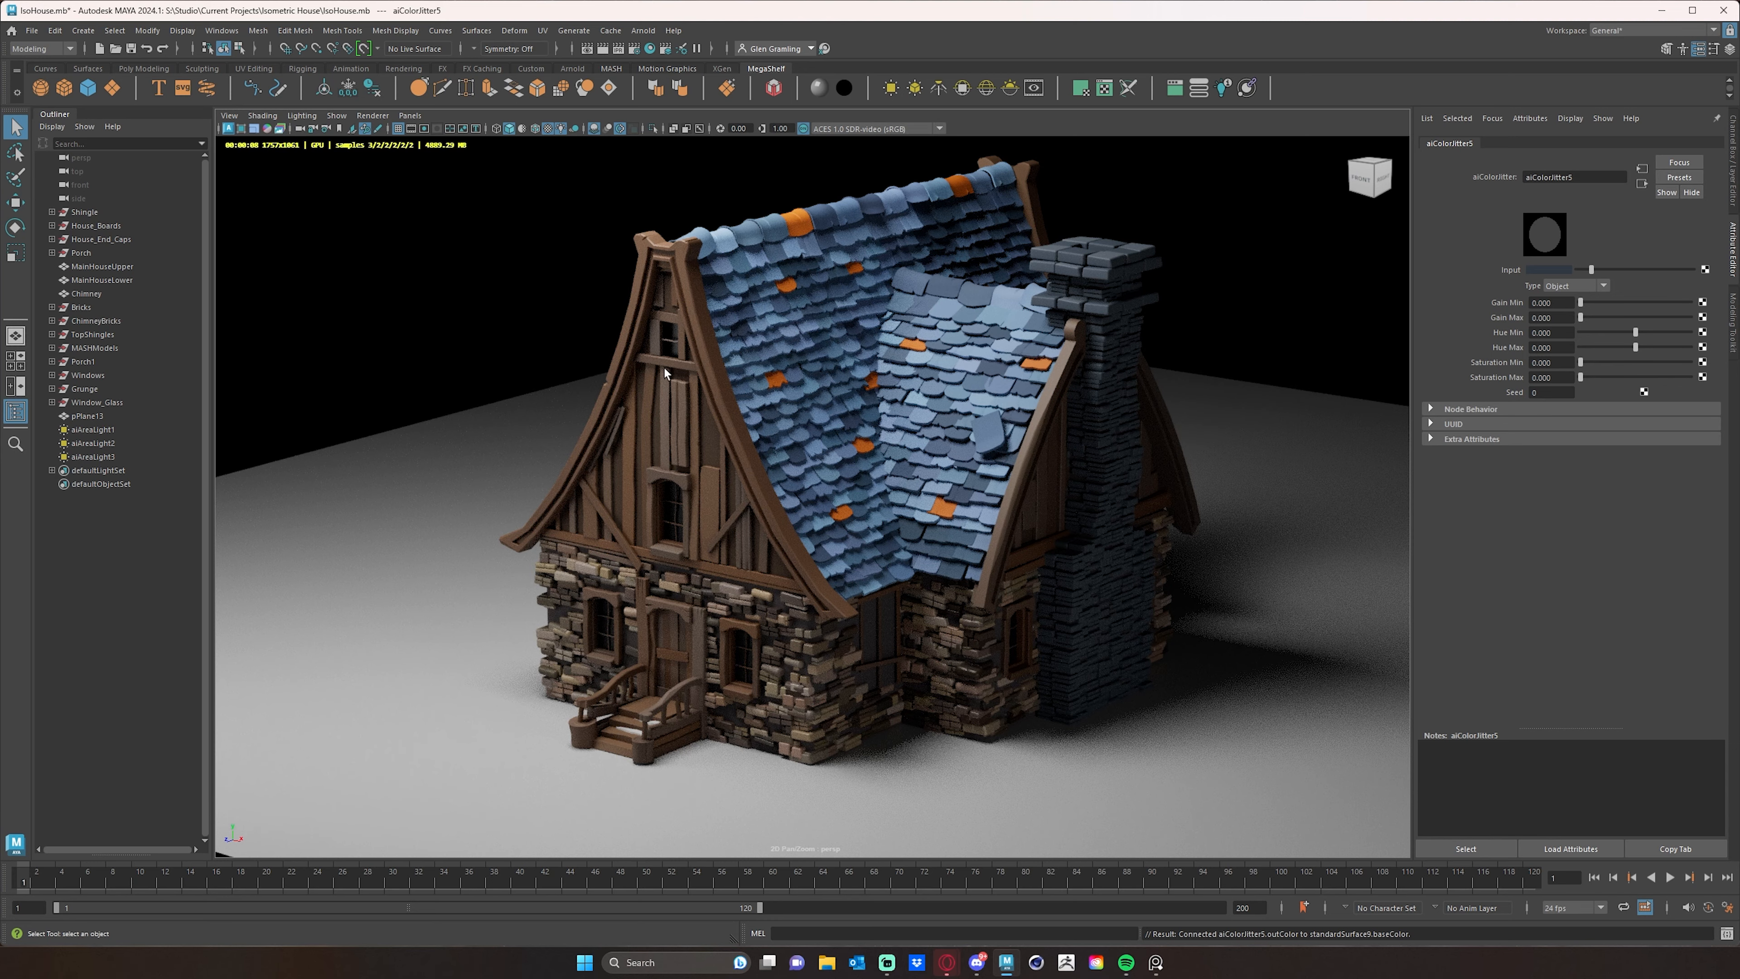
# - Move aiAreaLight1 above the house to about 1296, 2205, 612 and rotate it to about -71, 12, -32, toward the chimney side
pyautogui.moveTo(1138, 536)
pyautogui.keyDown('alt'); pyautogui.mouseDown()
pyautogui.moveTo(1060, 517)
pyautogui.moveTo(1123, 515)
pyautogui.mouseUp(); pyautogui.keyUp('alt')
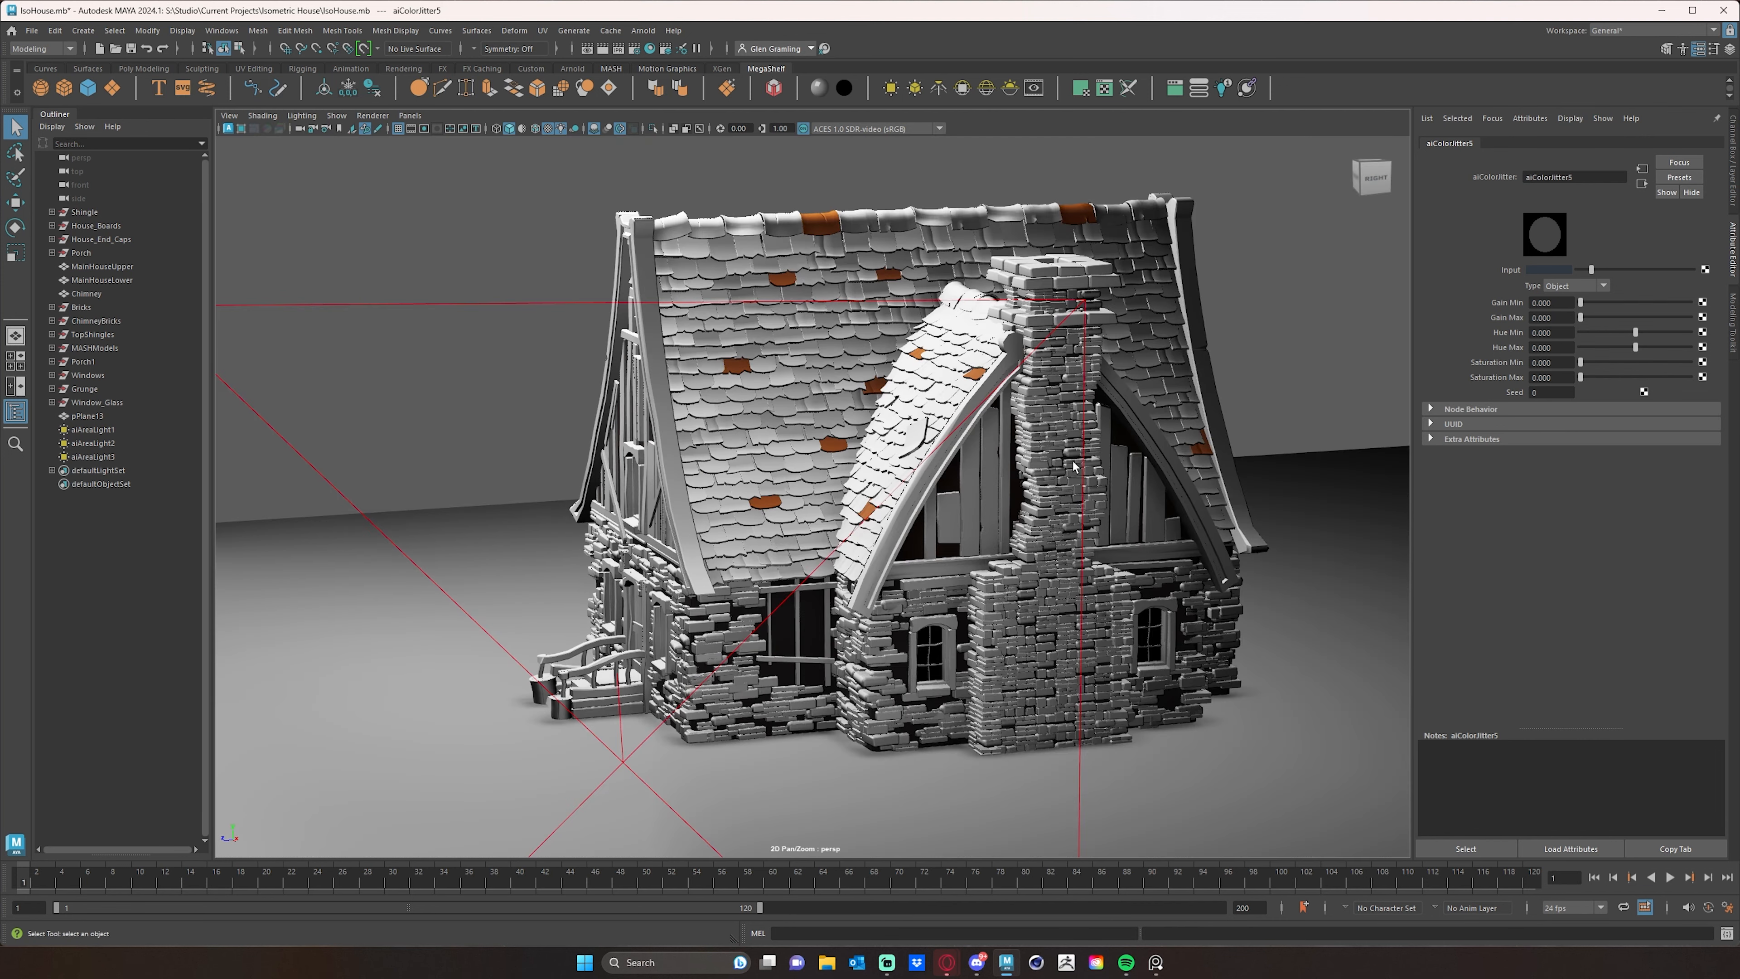
pyautogui.keyDown('alt'); pyautogui.moveTo(1143, 450); pyautogui.dragTo(733, 432, button='right'); pyautogui.keyUp('alt')
pyautogui.keyDown('alt'); pyautogui.moveTo(733, 432); pyautogui.dragTo(755, 453); pyautogui.keyUp('alt')
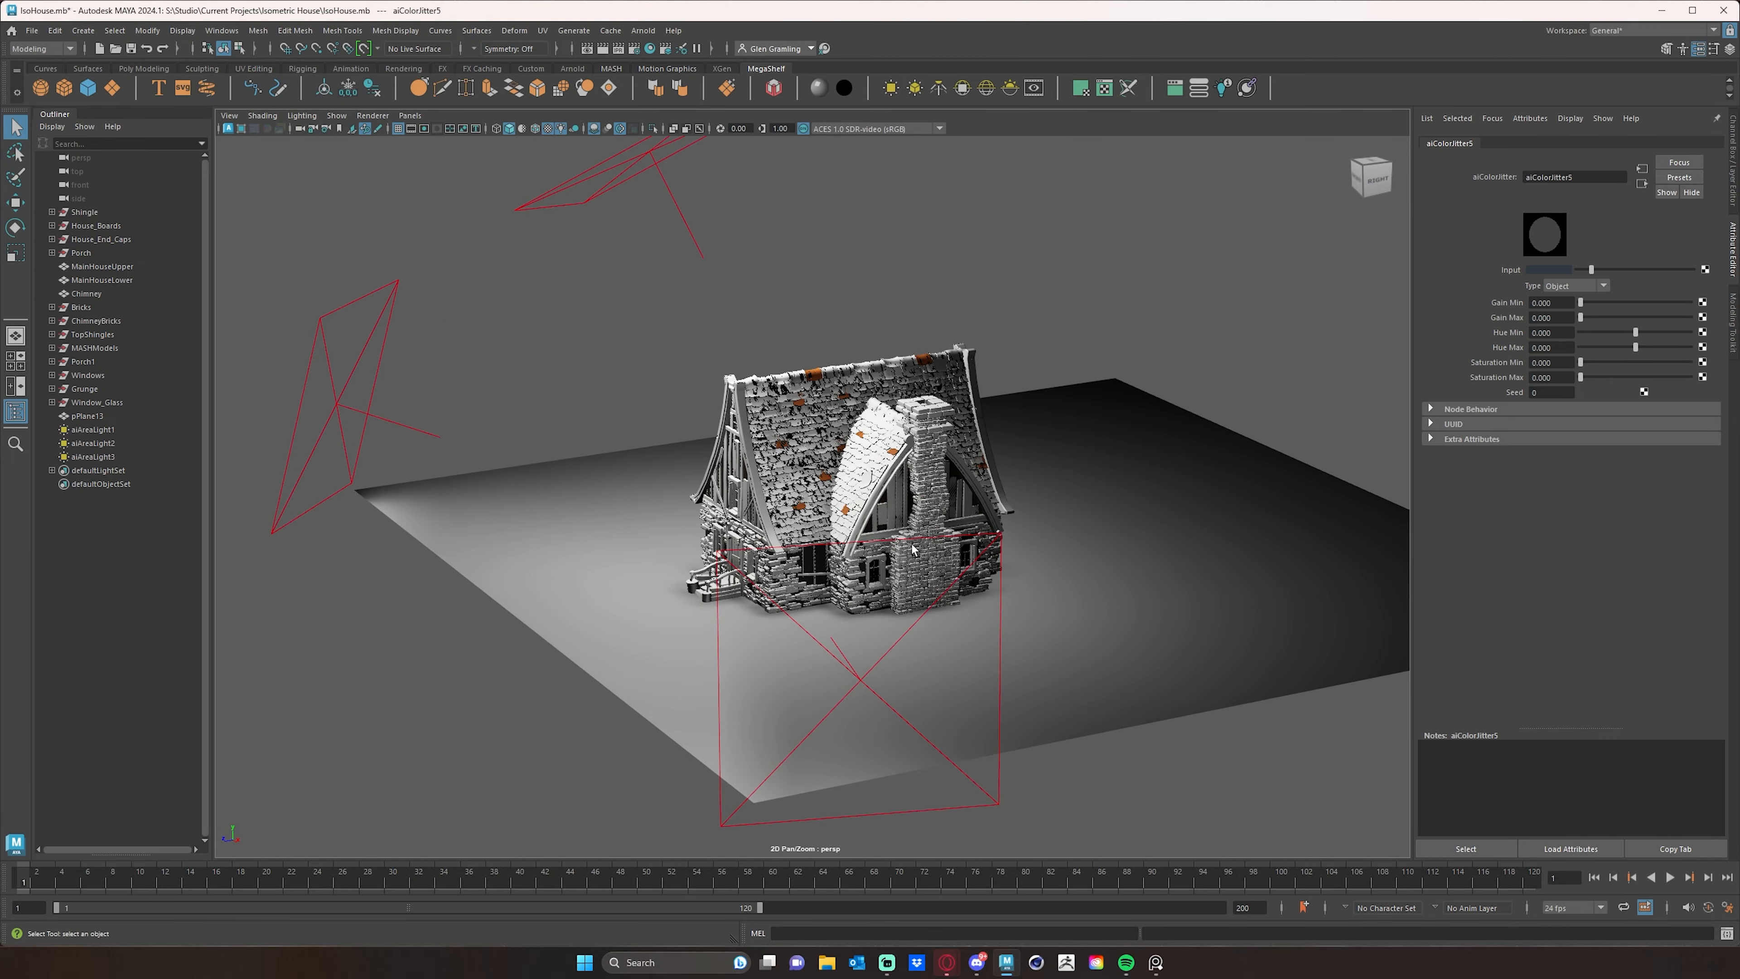
pyautogui.click(624, 191)
pyautogui.keyDown('alt'); pyautogui.moveTo(632, 201); pyautogui.dragTo(1089, 248); pyautogui.keyUp('alt')
pyautogui.click(715, 208)
pyautogui.press('w')
pyautogui.press('e')
pyautogui.keyDown('alt'); pyautogui.moveTo(1039, 458); pyautogui.dragTo(976, 445); pyautogui.keyUp('alt')
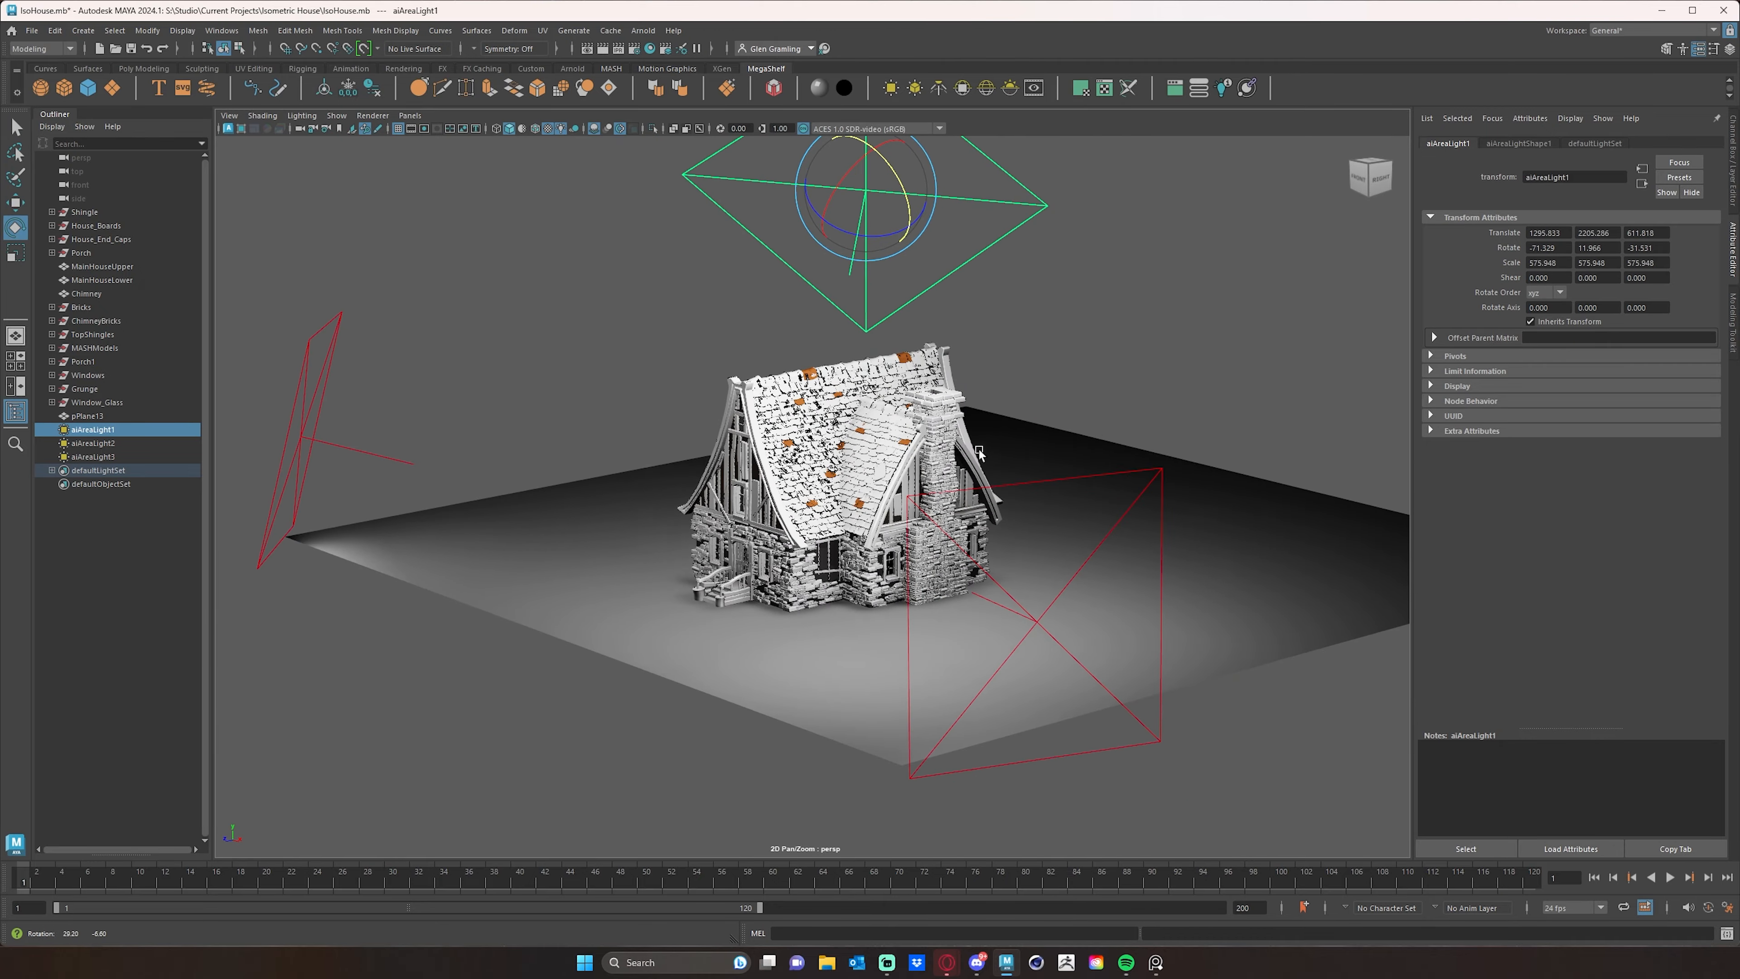
# - Examine the chimney side of the house up close in the Arnold render under the adjusted light
pyautogui.keyDown('alt'); pyautogui.moveTo(976, 446); pyautogui.dragTo(1312, 485, button='right'); pyautogui.keyUp('alt')
pyautogui.keyDown('alt'); pyautogui.moveTo(1080, 484); pyautogui.dragTo(938, 466); pyautogui.keyUp('alt')
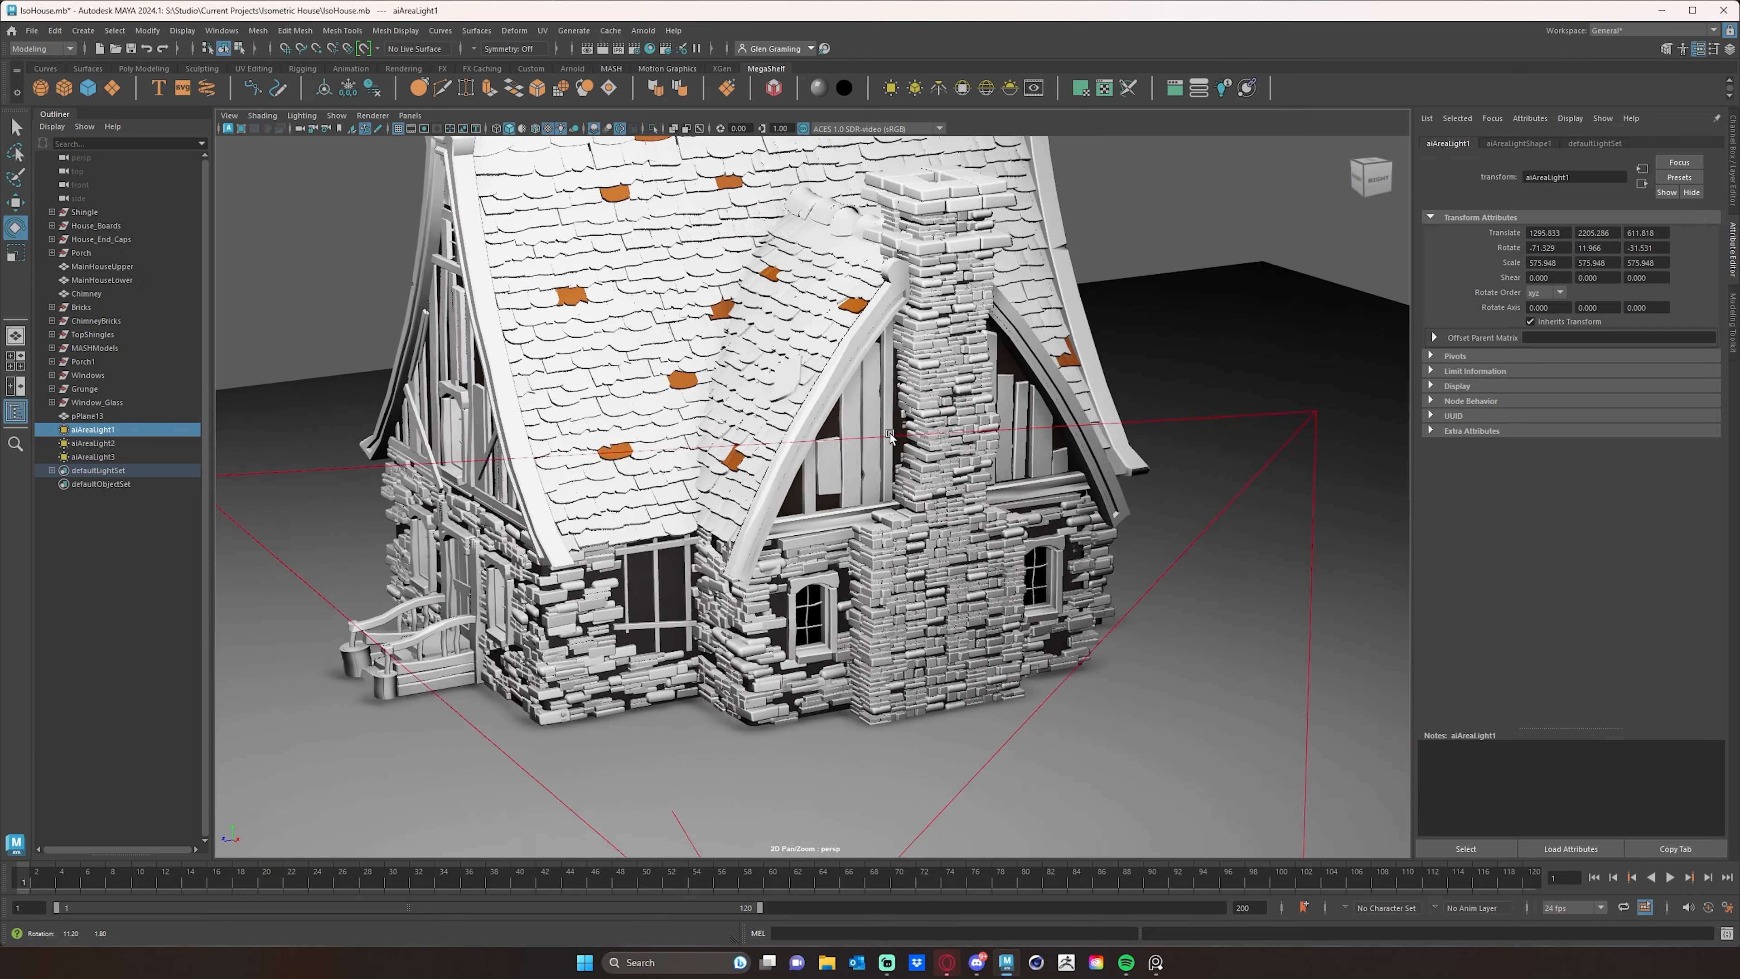
pyautogui.keyDown('alt'); pyautogui.moveTo(890, 389); pyautogui.dragTo(859, 453, button='middle'); pyautogui.keyUp('alt')
pyautogui.keyDown('alt'); pyautogui.moveTo(859, 453); pyautogui.dragTo(871, 451, button='right'); pyautogui.keyUp('alt')
pyautogui.keyDown('alt'); pyautogui.moveTo(832, 430); pyautogui.dragTo(824, 442, button='middle'); pyautogui.keyUp('alt')
pyautogui.keyDown('alt'); pyautogui.moveTo(801, 435); pyautogui.dragTo(815, 432, button='right'); pyautogui.keyUp('alt')
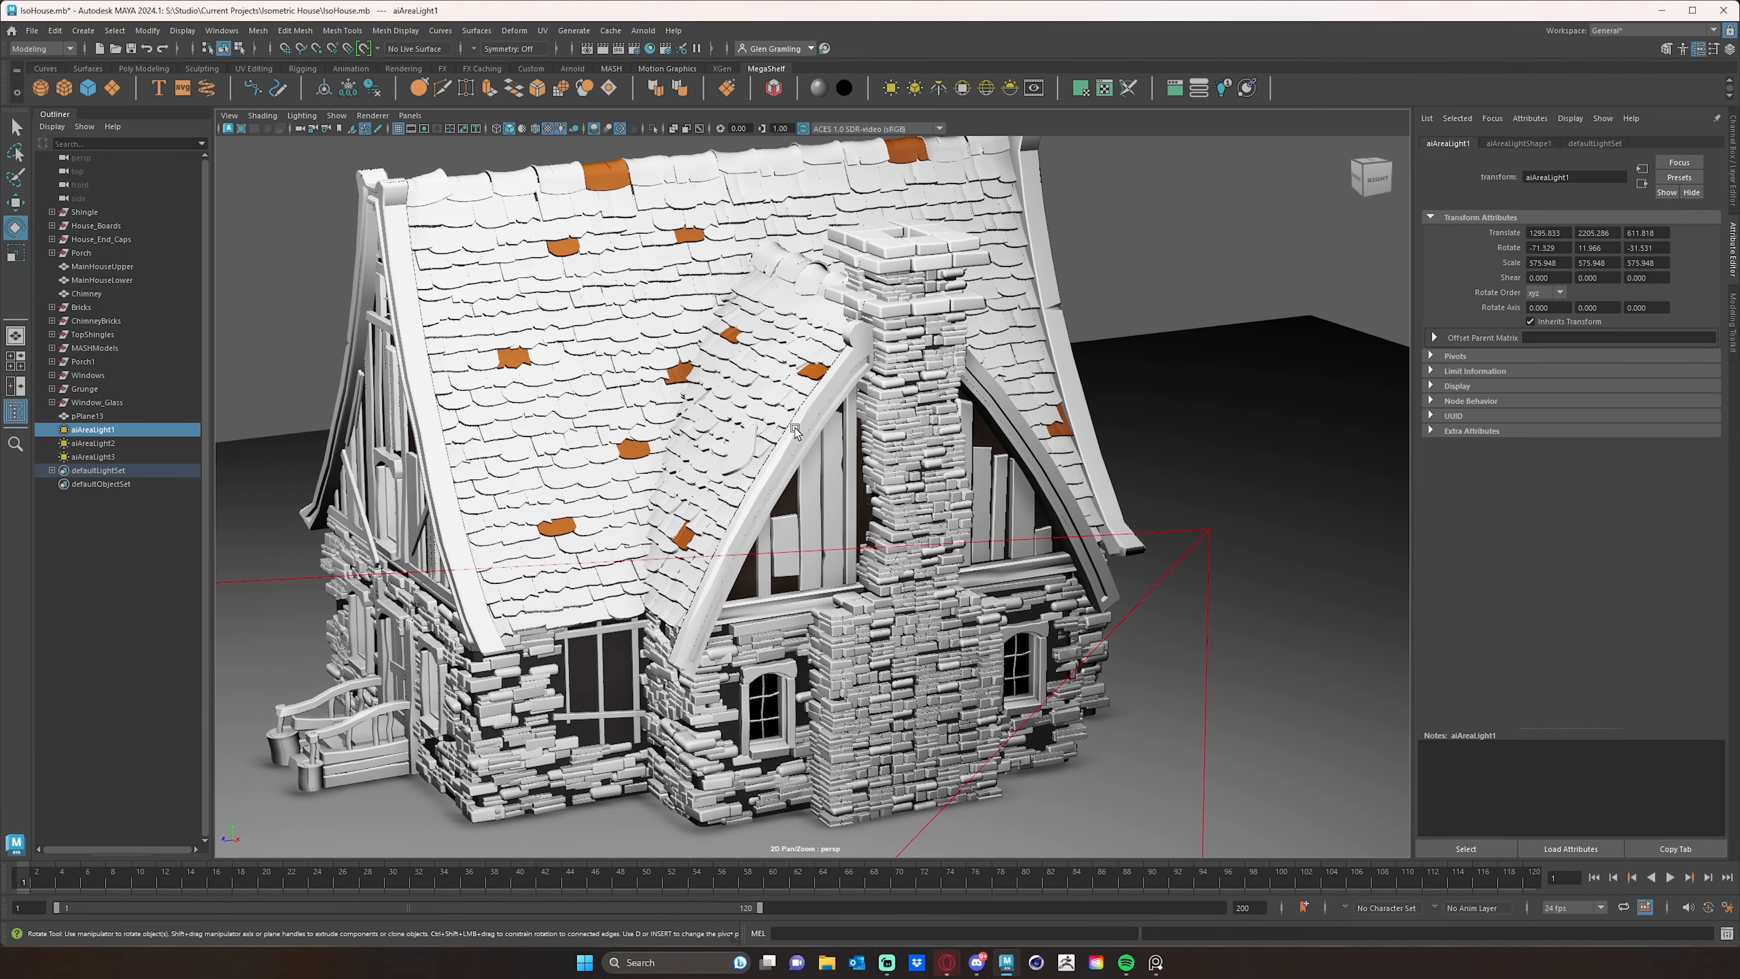
pyautogui.keyDown('alt'); pyautogui.moveTo(815, 431); pyautogui.dragTo(789, 423, button='middle'); pyautogui.keyUp('alt')
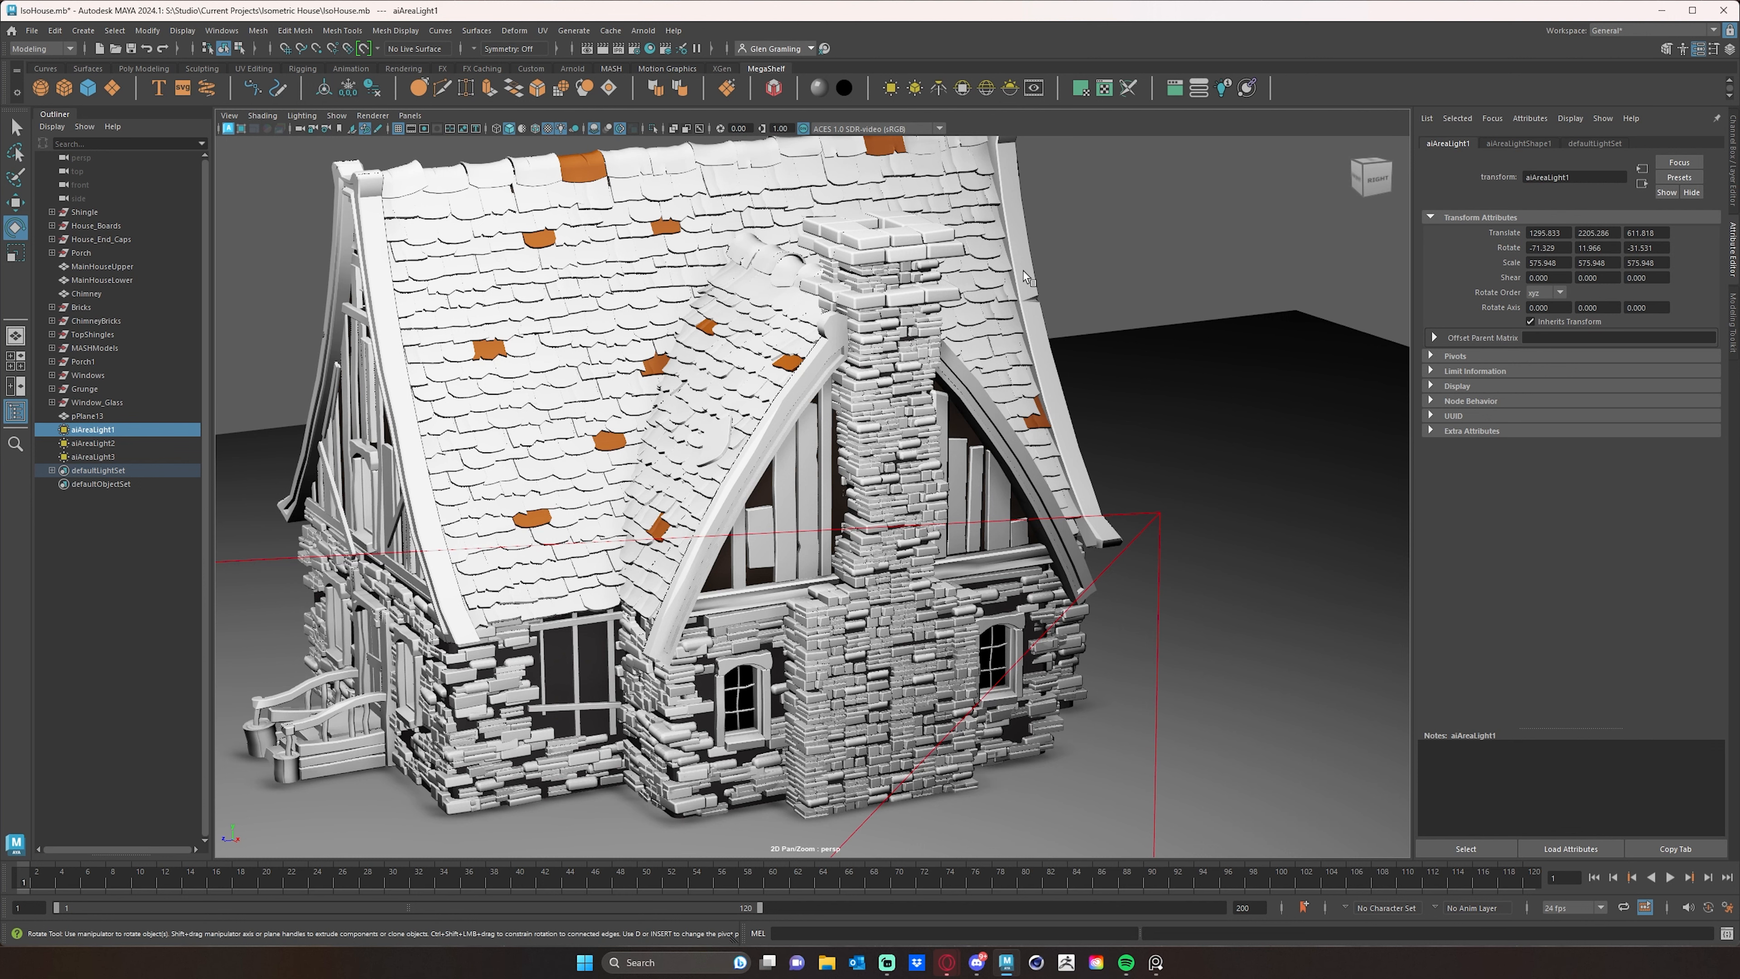
pyautogui.press('q')
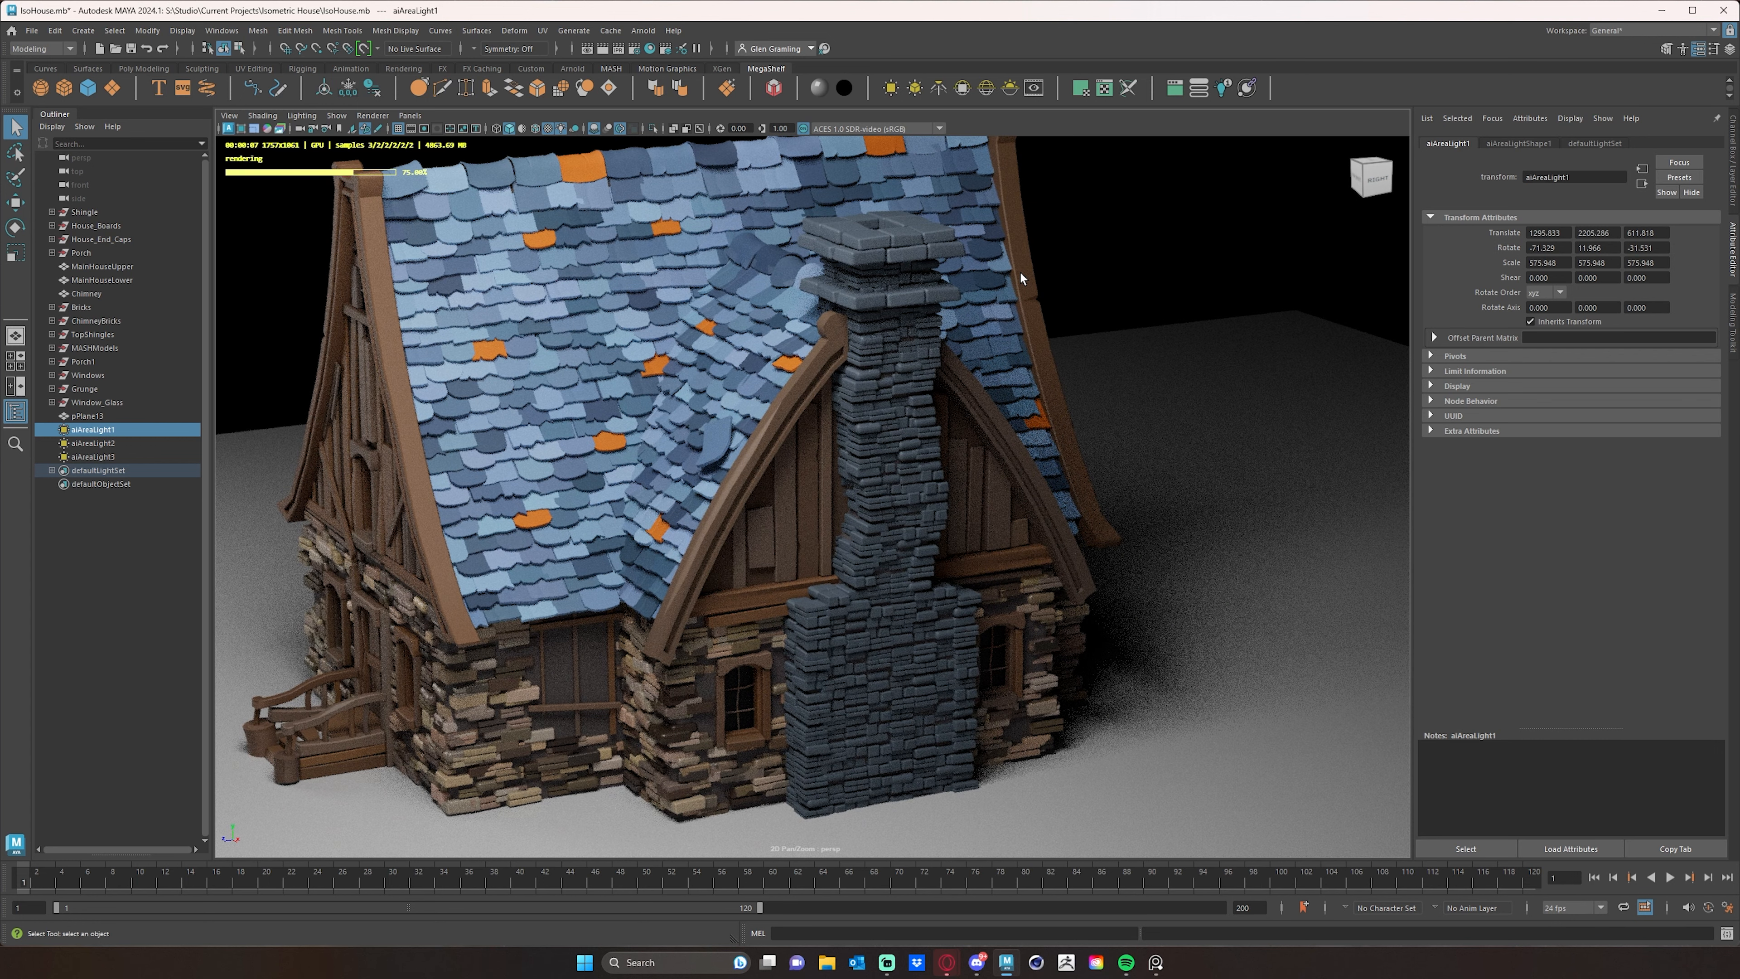
# - Rename the chimney bricks' material to ChimneyBrickSS
pyautogui.click(907, 301)
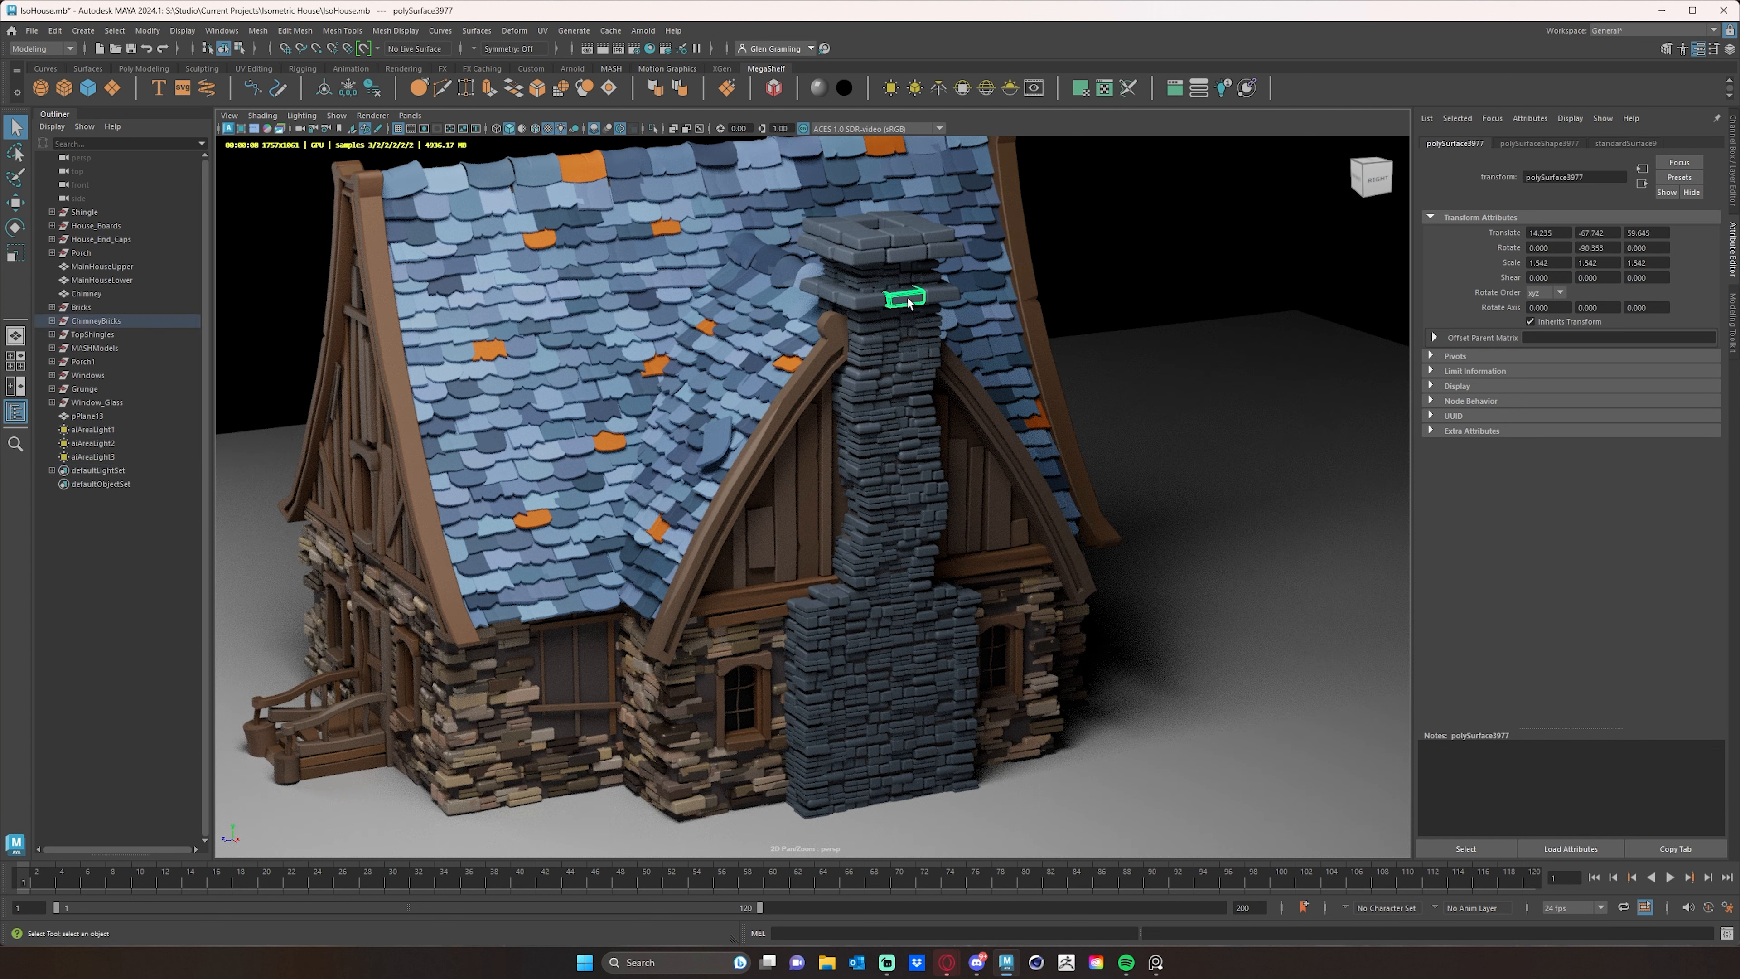
pyautogui.click(1629, 144)
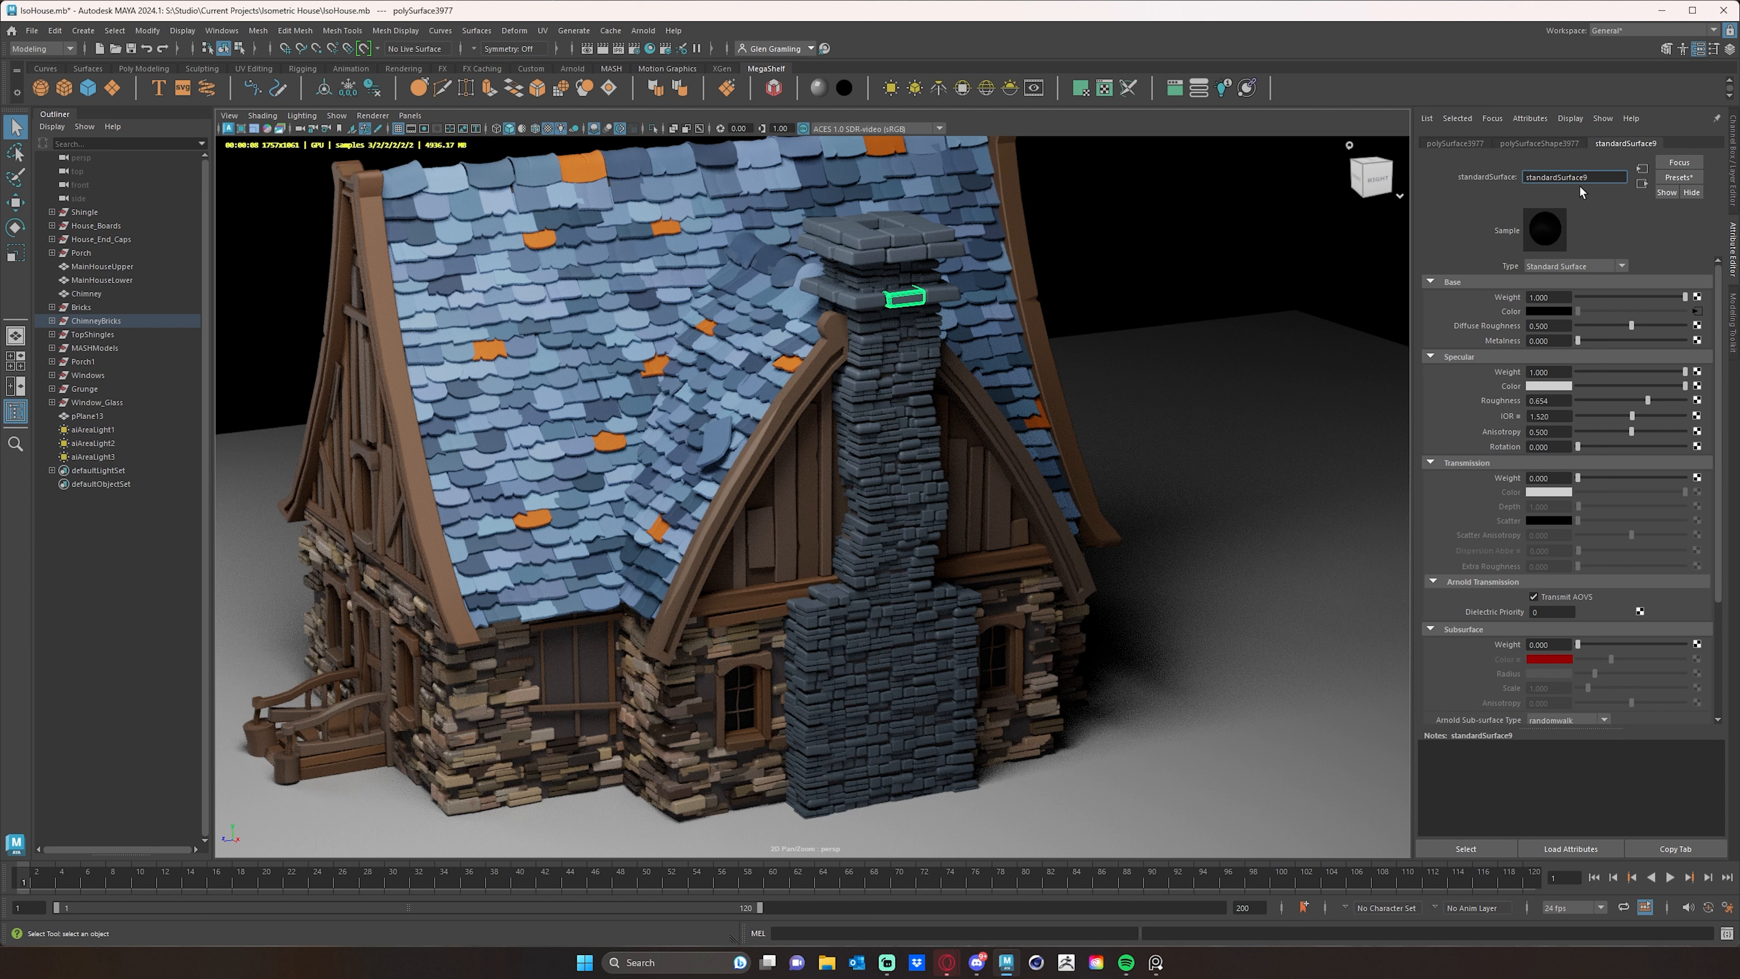
pyautogui.moveTo(1586, 177); pyautogui.dragTo(1457, 172)
pyautogui.write('ChimneyBrickSS')
pyautogui.press('Return')
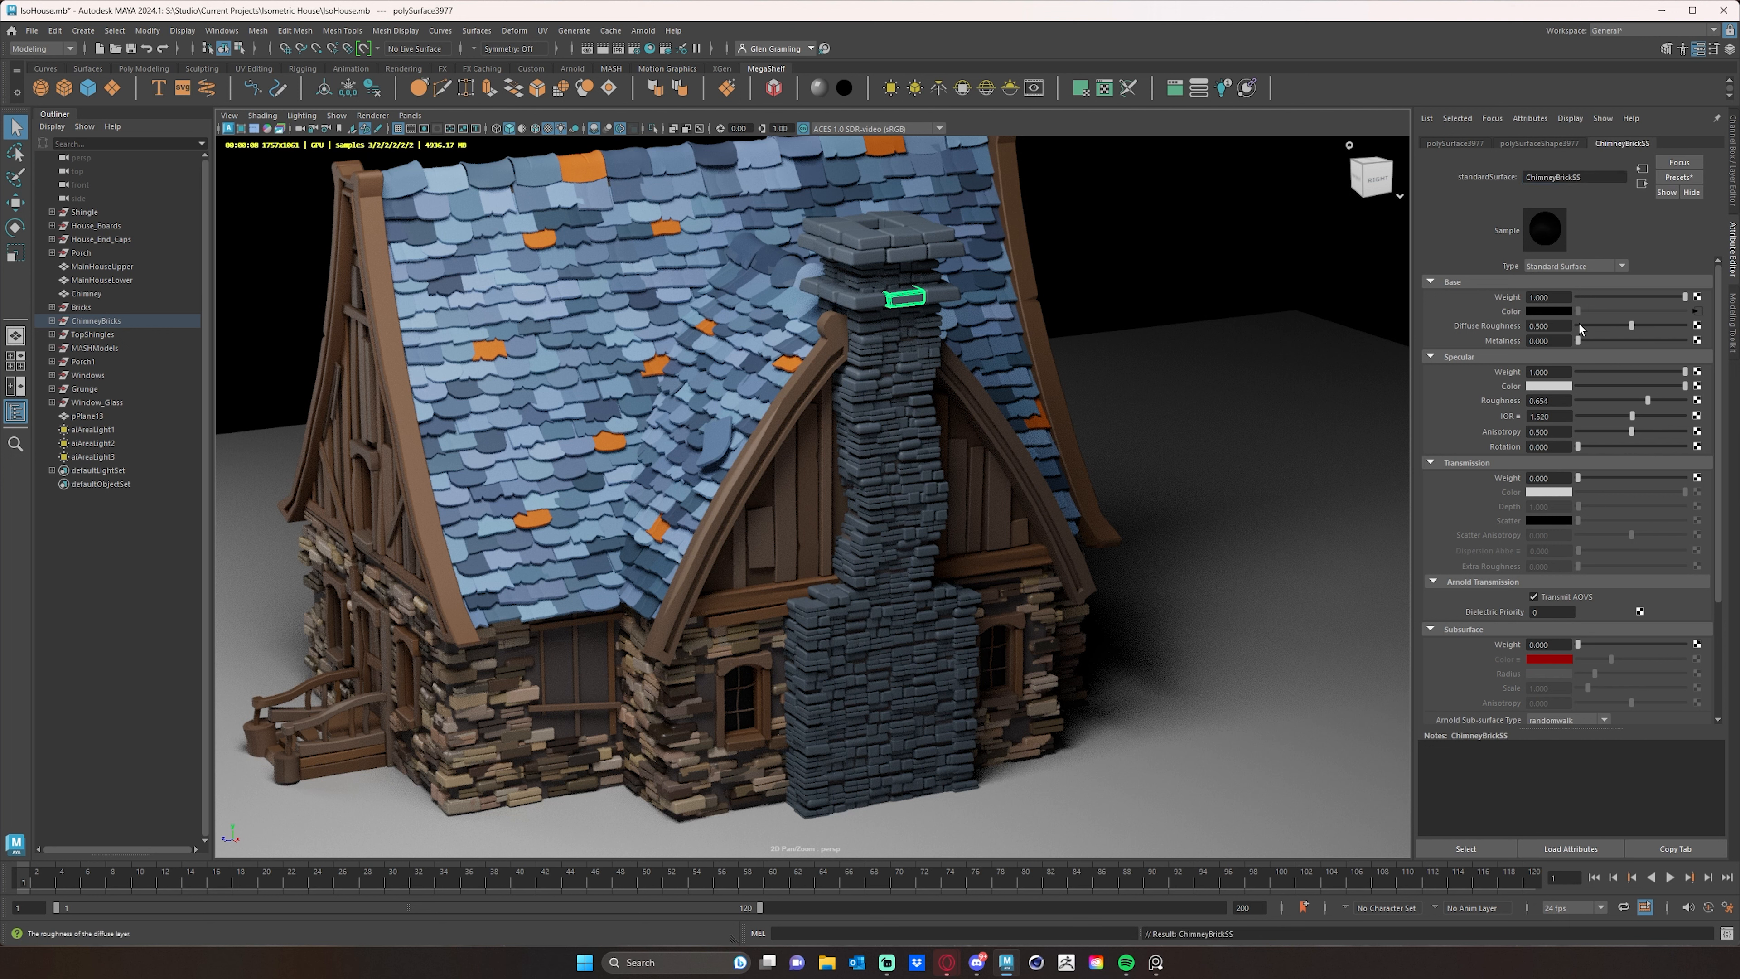
# - Set the chimney color jitter's maximum gain to 0.188, maximum saturation to 0.188 and maximum hue to 0.01
pyautogui.click(1696, 311)
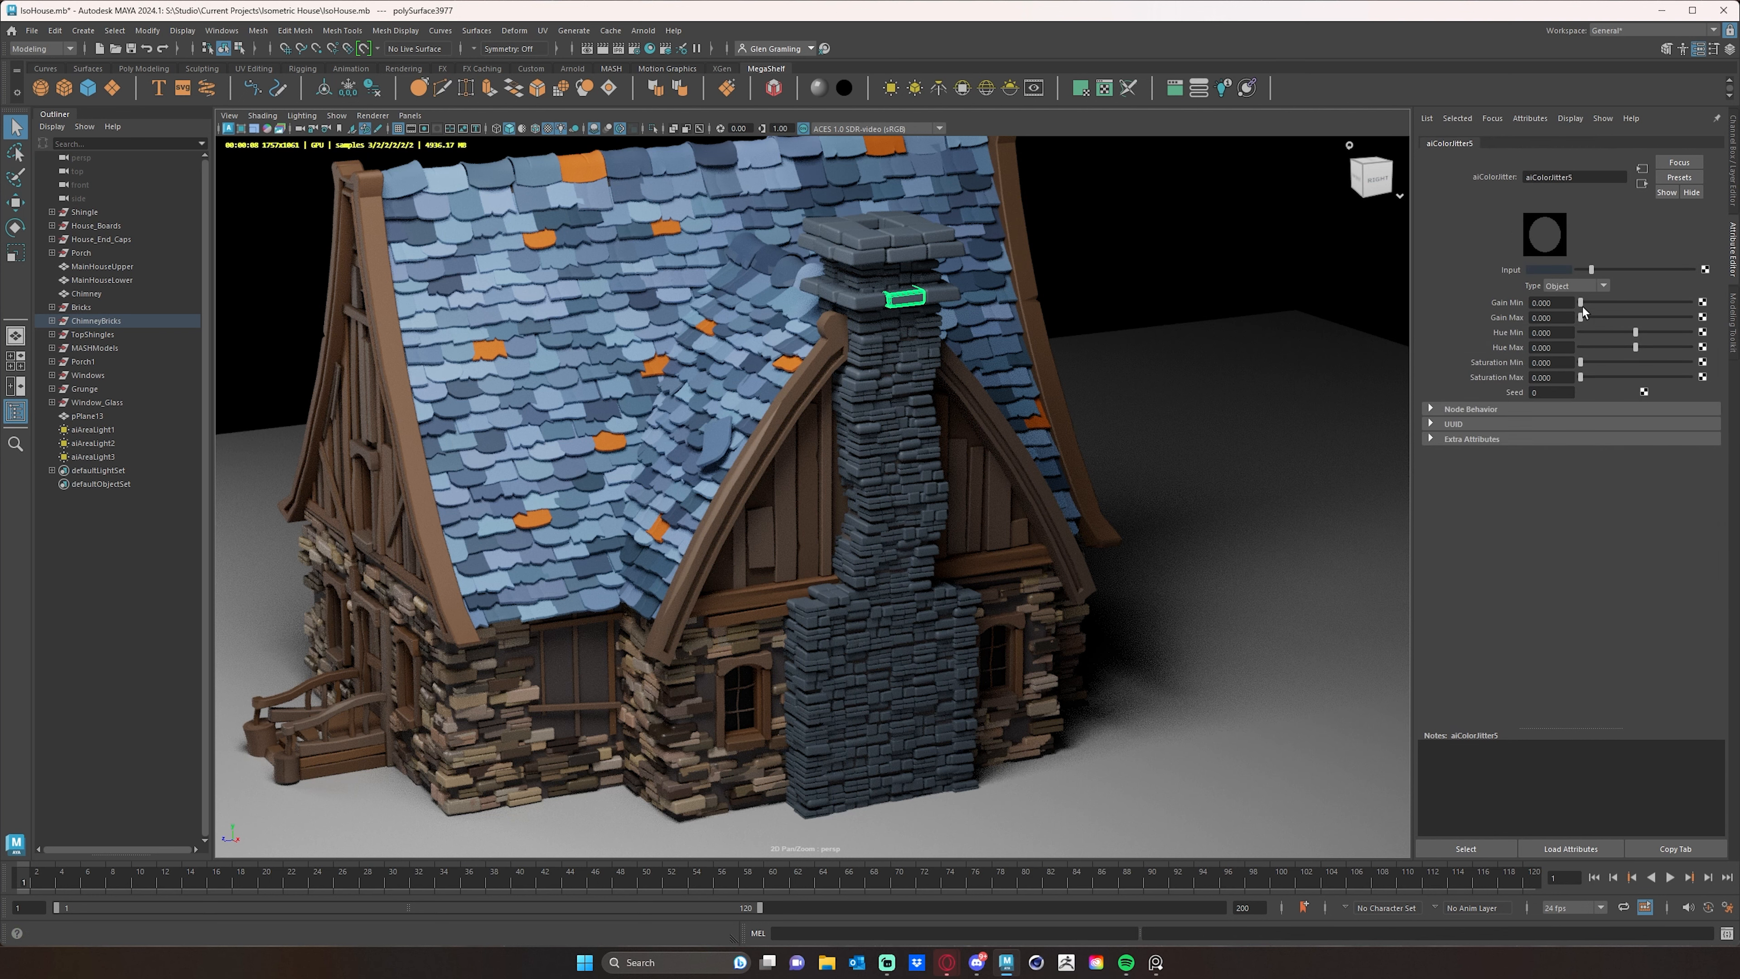
pyautogui.moveTo(1582, 317); pyautogui.dragTo(1584, 320)
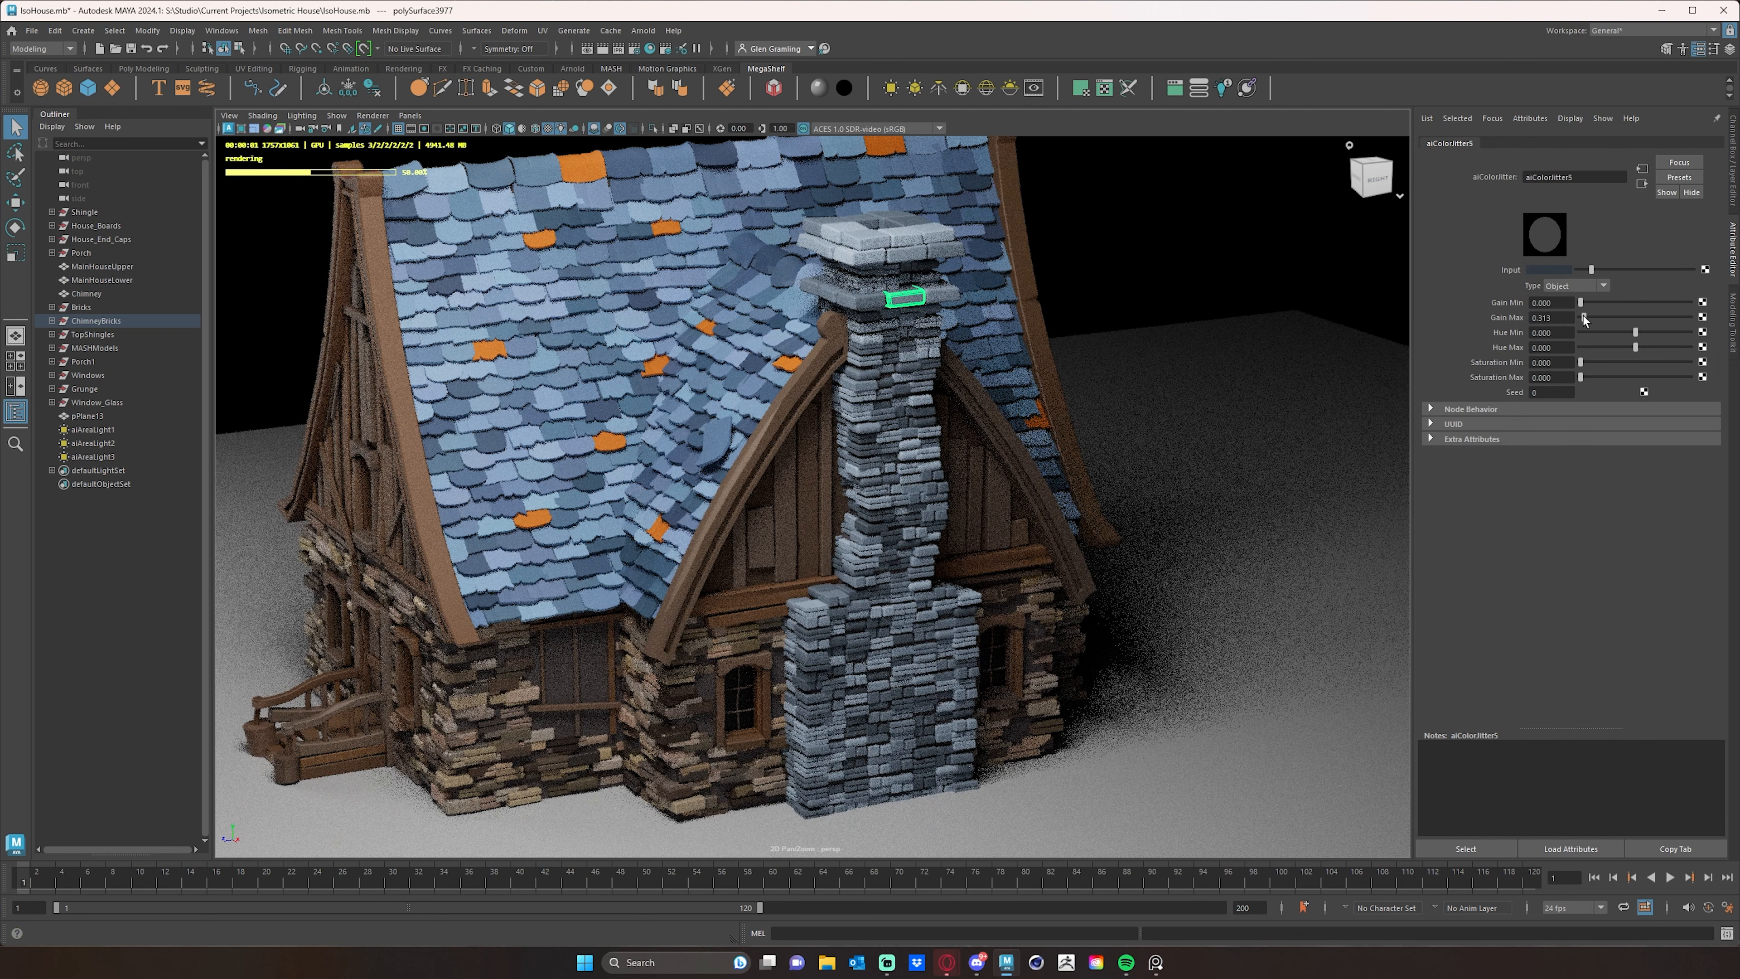
pyautogui.moveTo(1585, 319); pyautogui.dragTo(1582, 320)
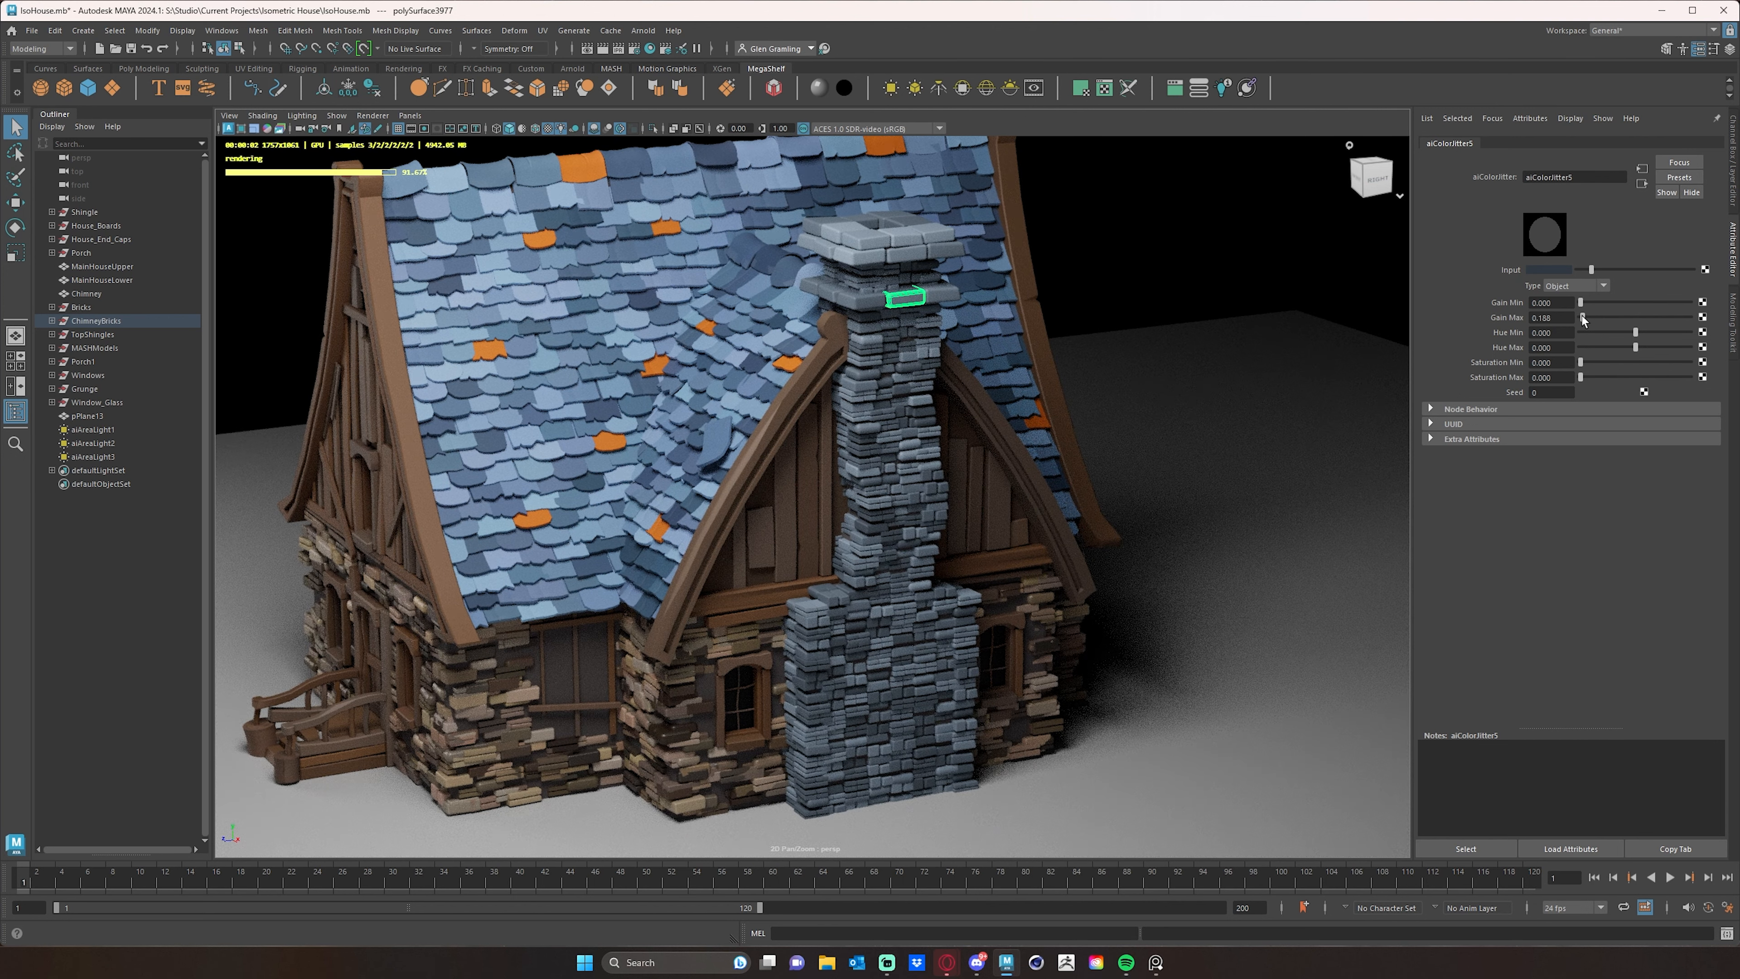
pyautogui.moveTo(1584, 377); pyautogui.dragTo(1582, 377)
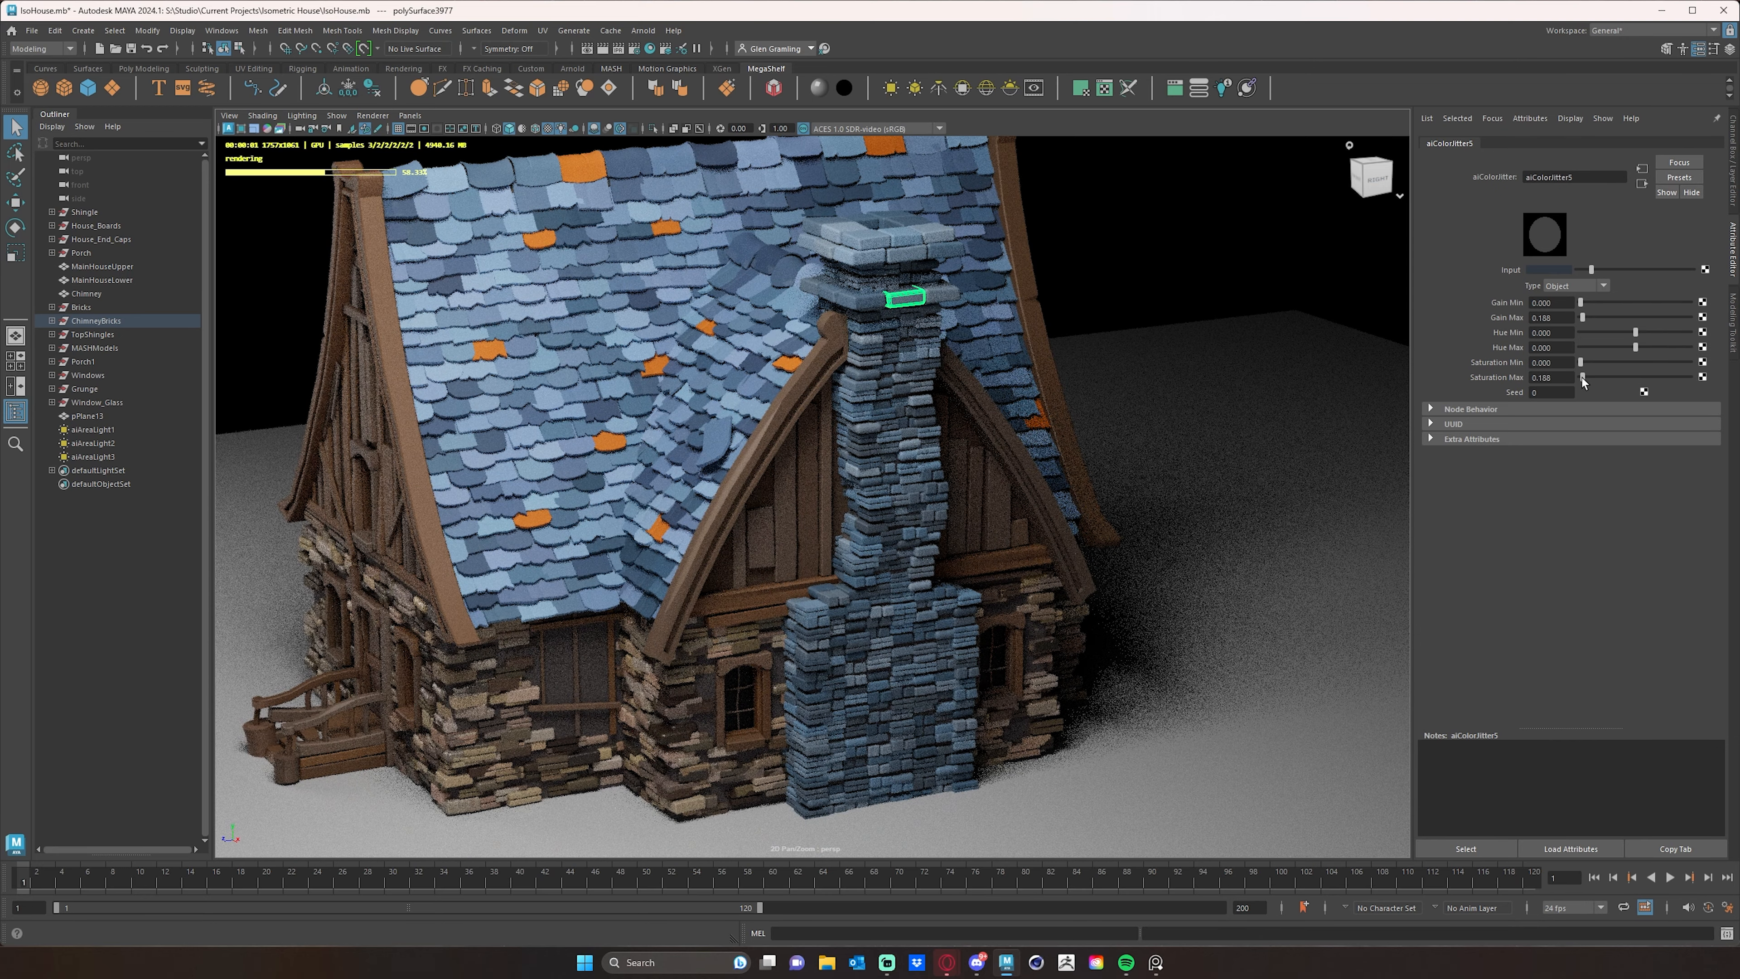
pyautogui.click(1556, 348)
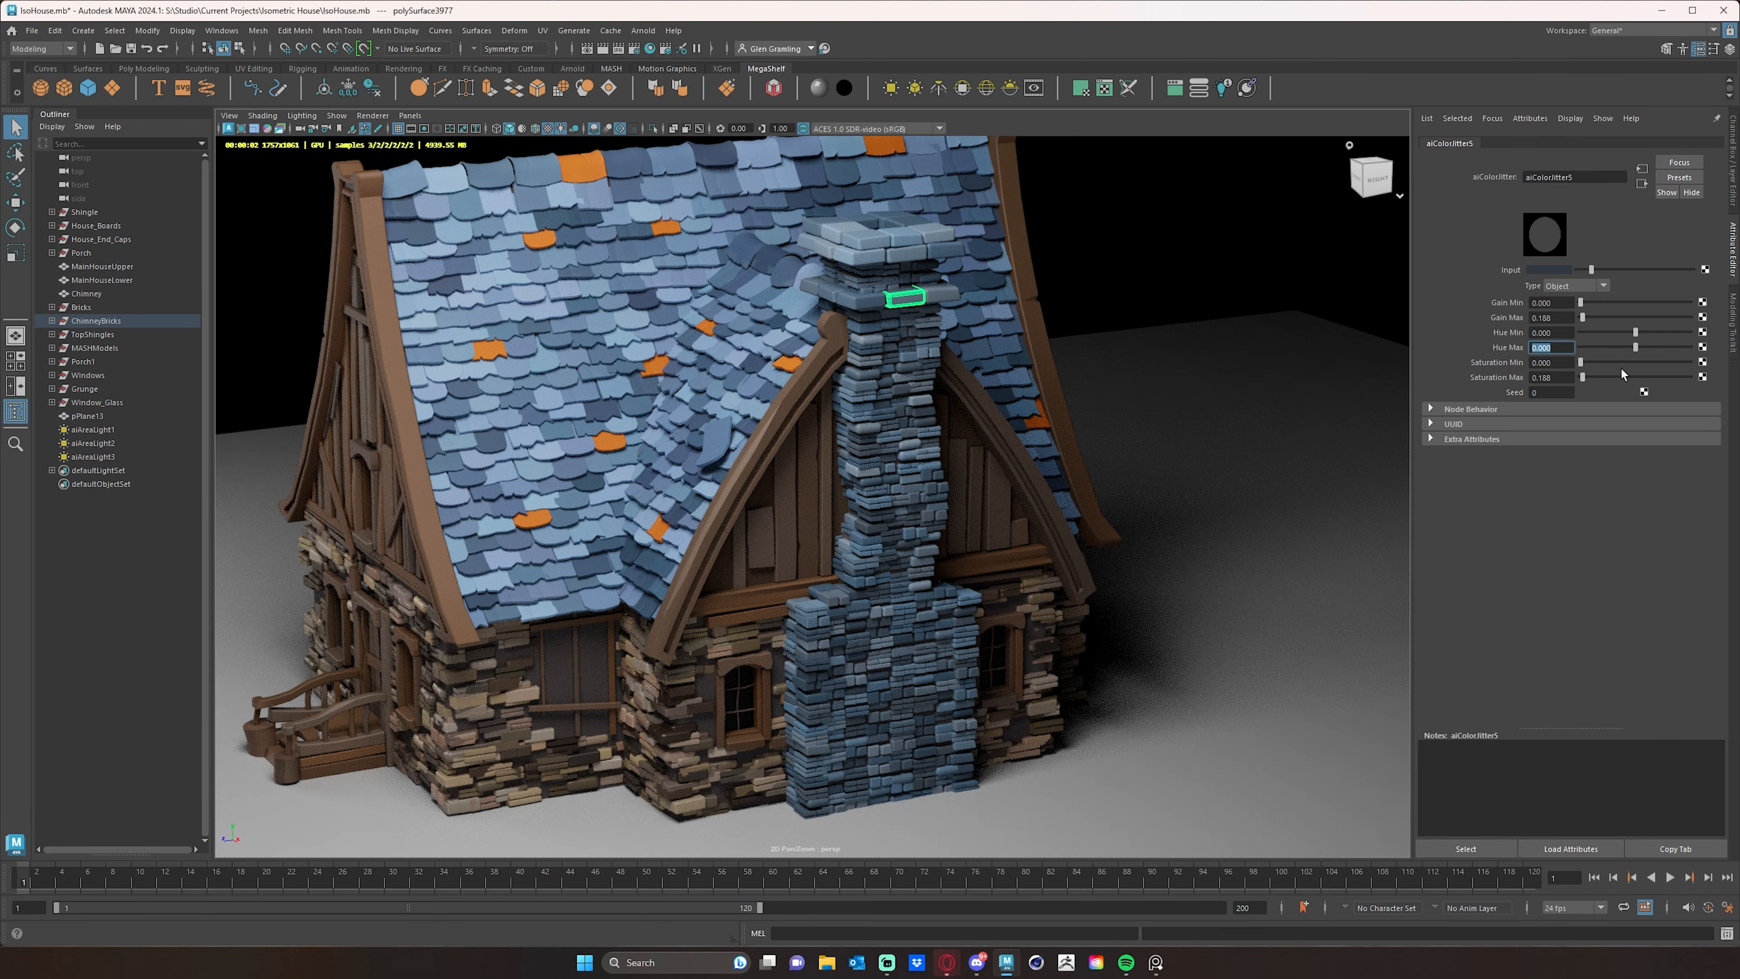
pyautogui.write('0.01')
pyautogui.press('Return')
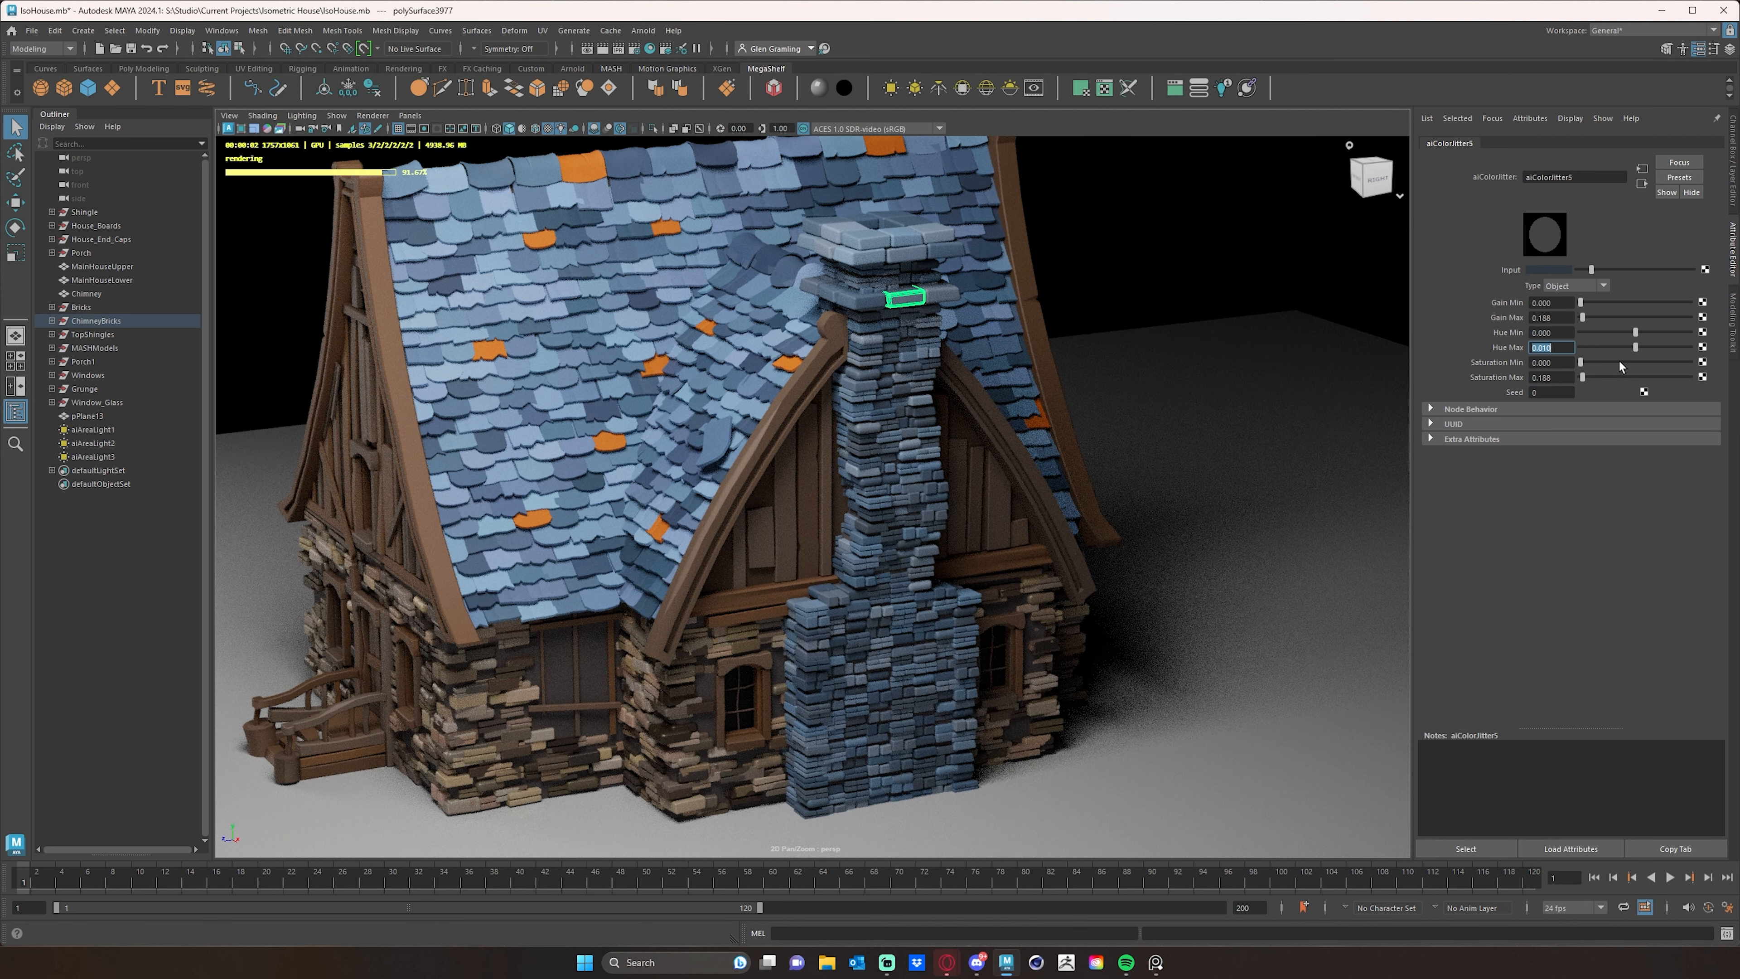
# - Darken and desaturate the chimney jitter's input color to a slate gray with saturation 0.135 and value 0.060
pyautogui.keyDown('alt'); pyautogui.moveTo(1237, 430); pyautogui.dragTo(1220, 441); pyautogui.keyUp('alt')
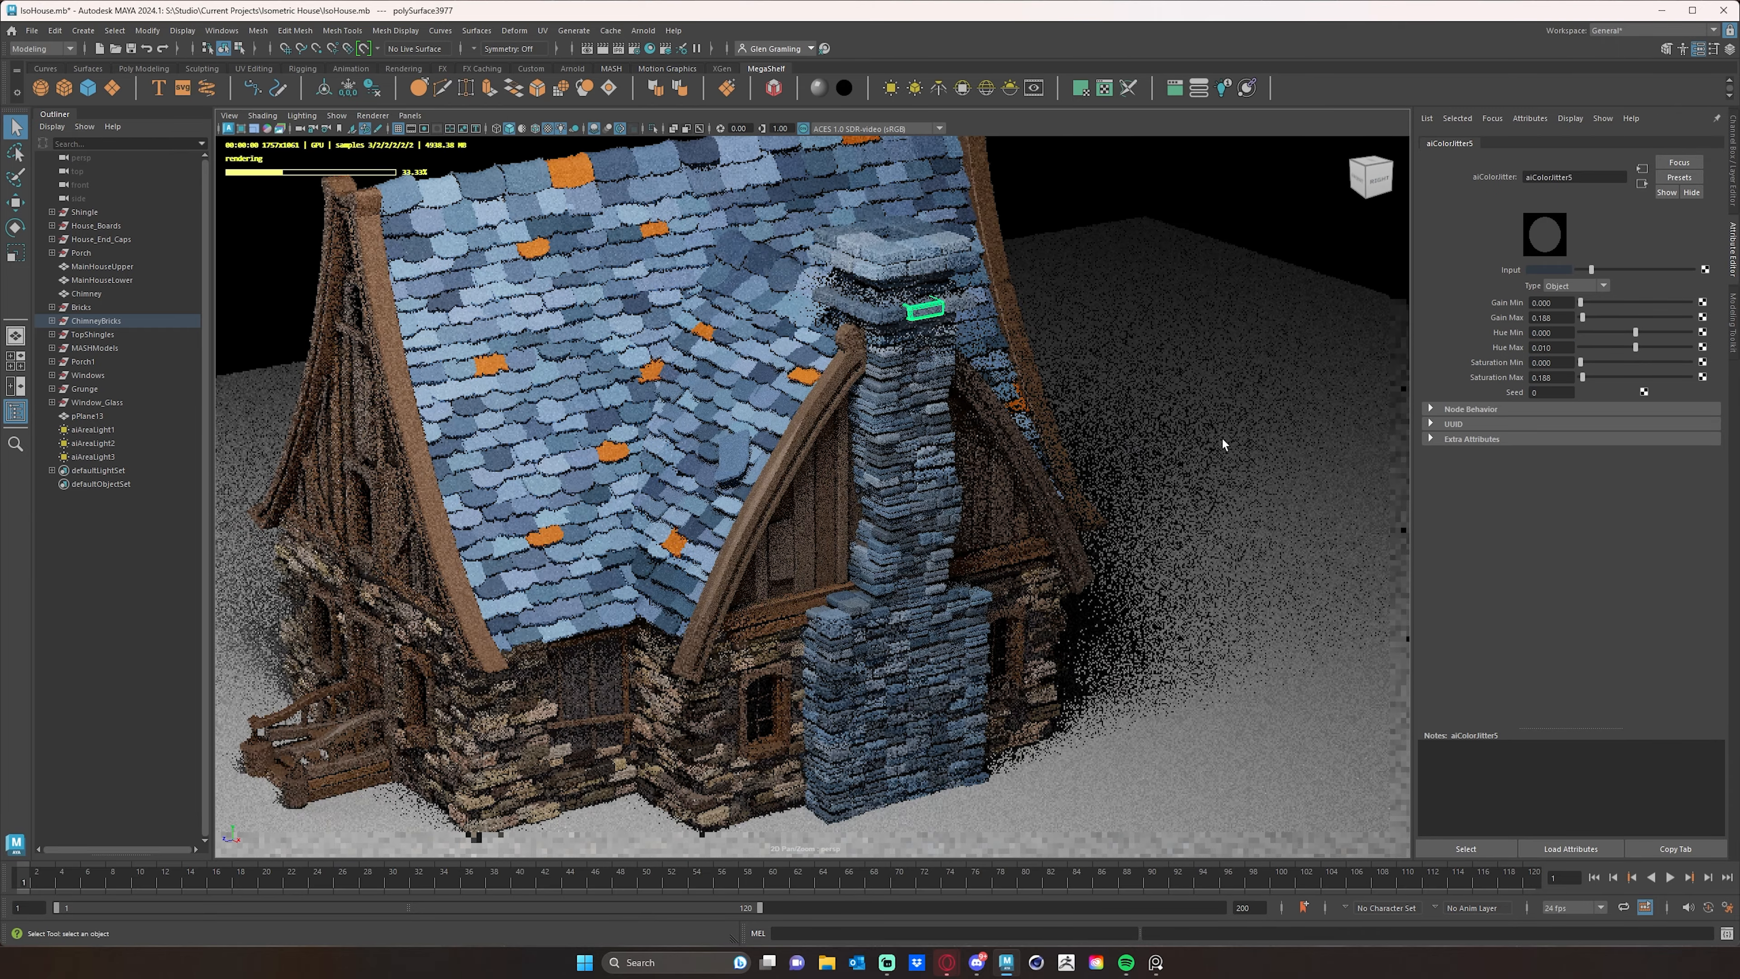
pyautogui.keyDown('alt'); pyautogui.moveTo(1202, 384); pyautogui.dragTo(1218, 387); pyautogui.keyUp('alt')
pyautogui.click(1585, 272)
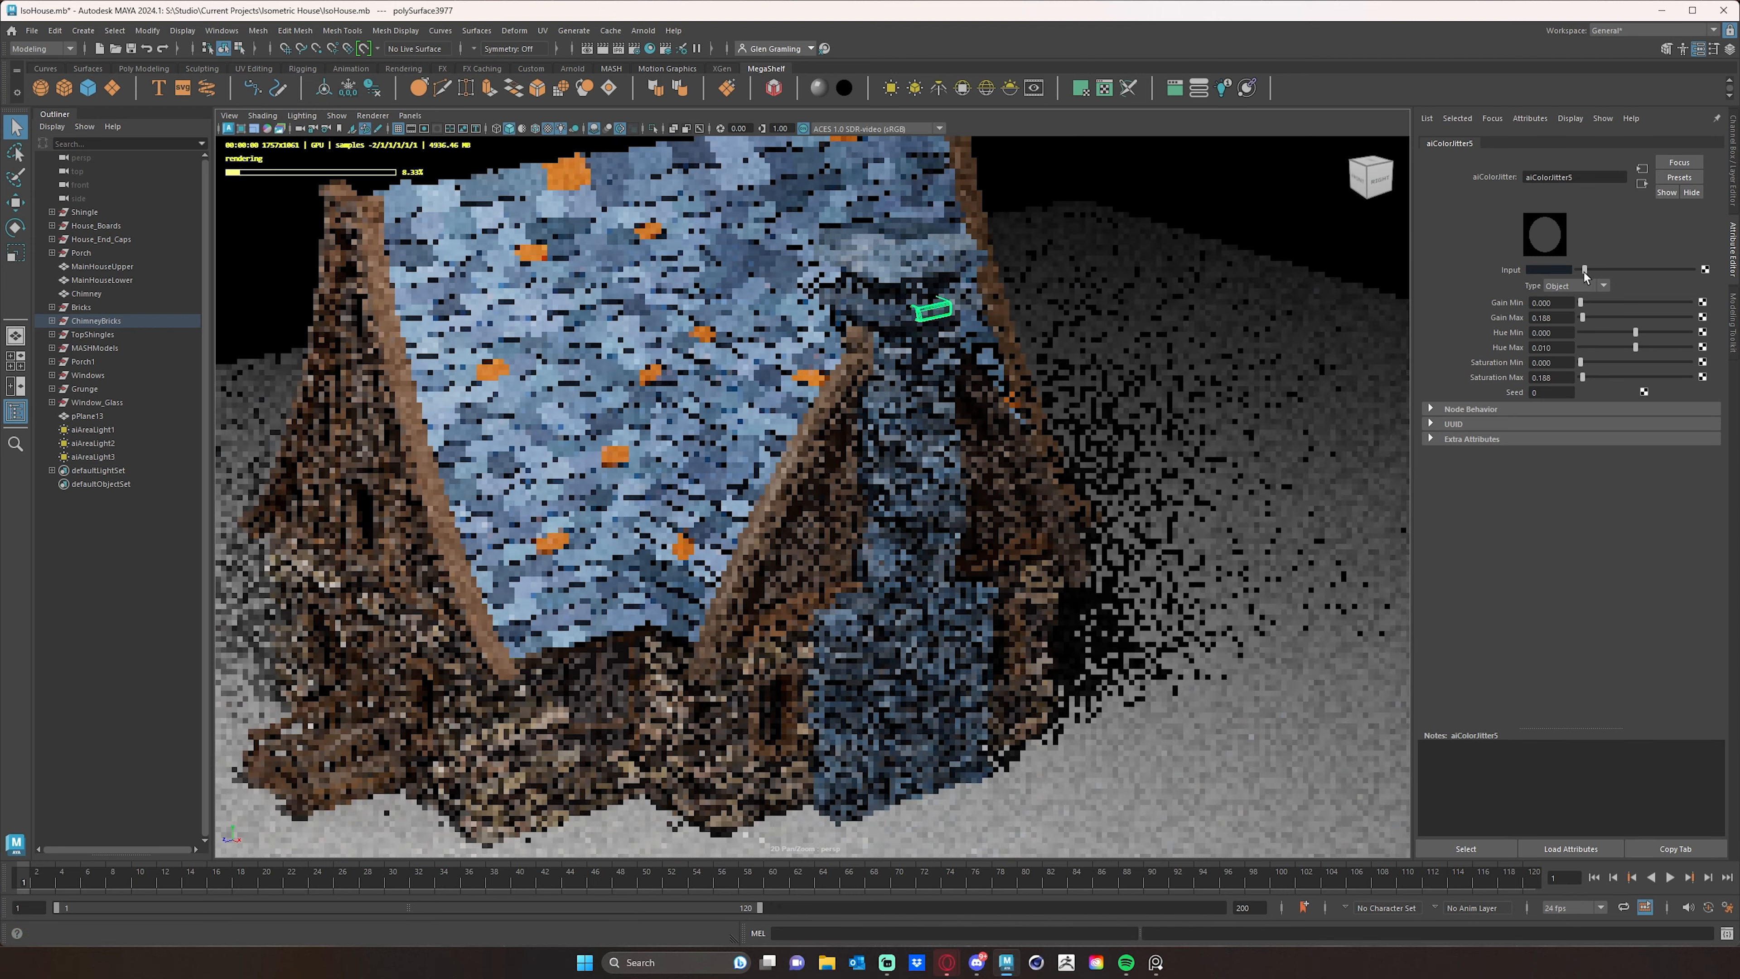
pyautogui.click(1550, 270)
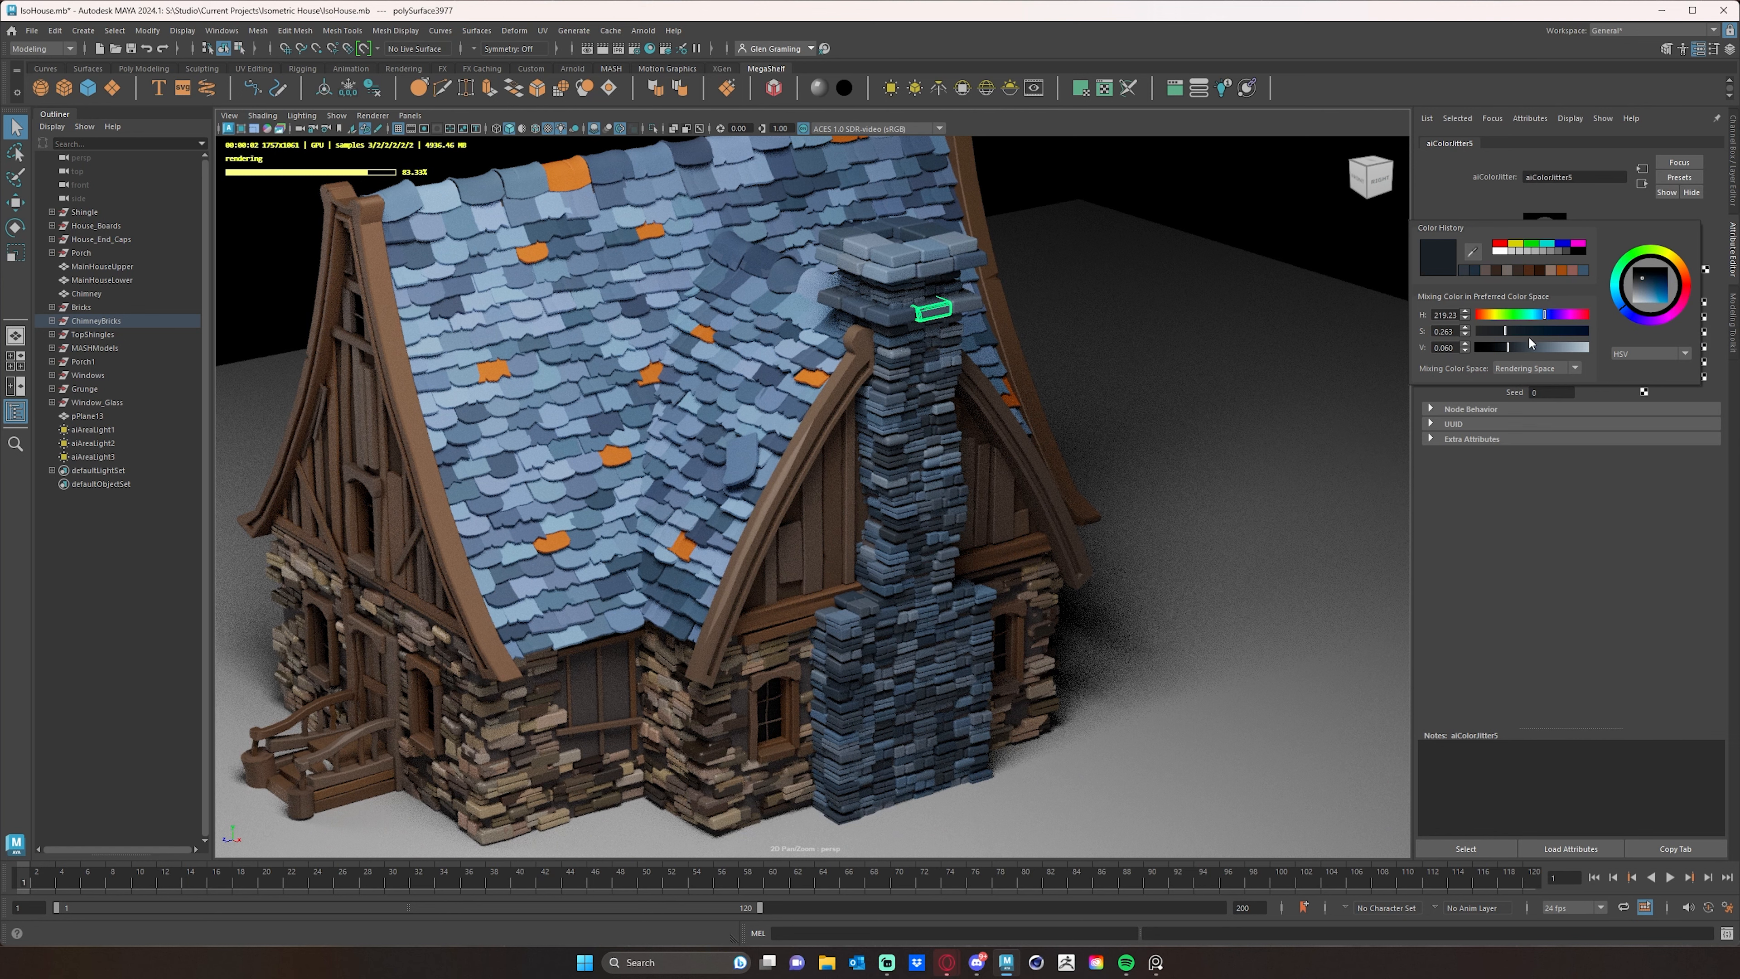
pyautogui.click(1497, 330)
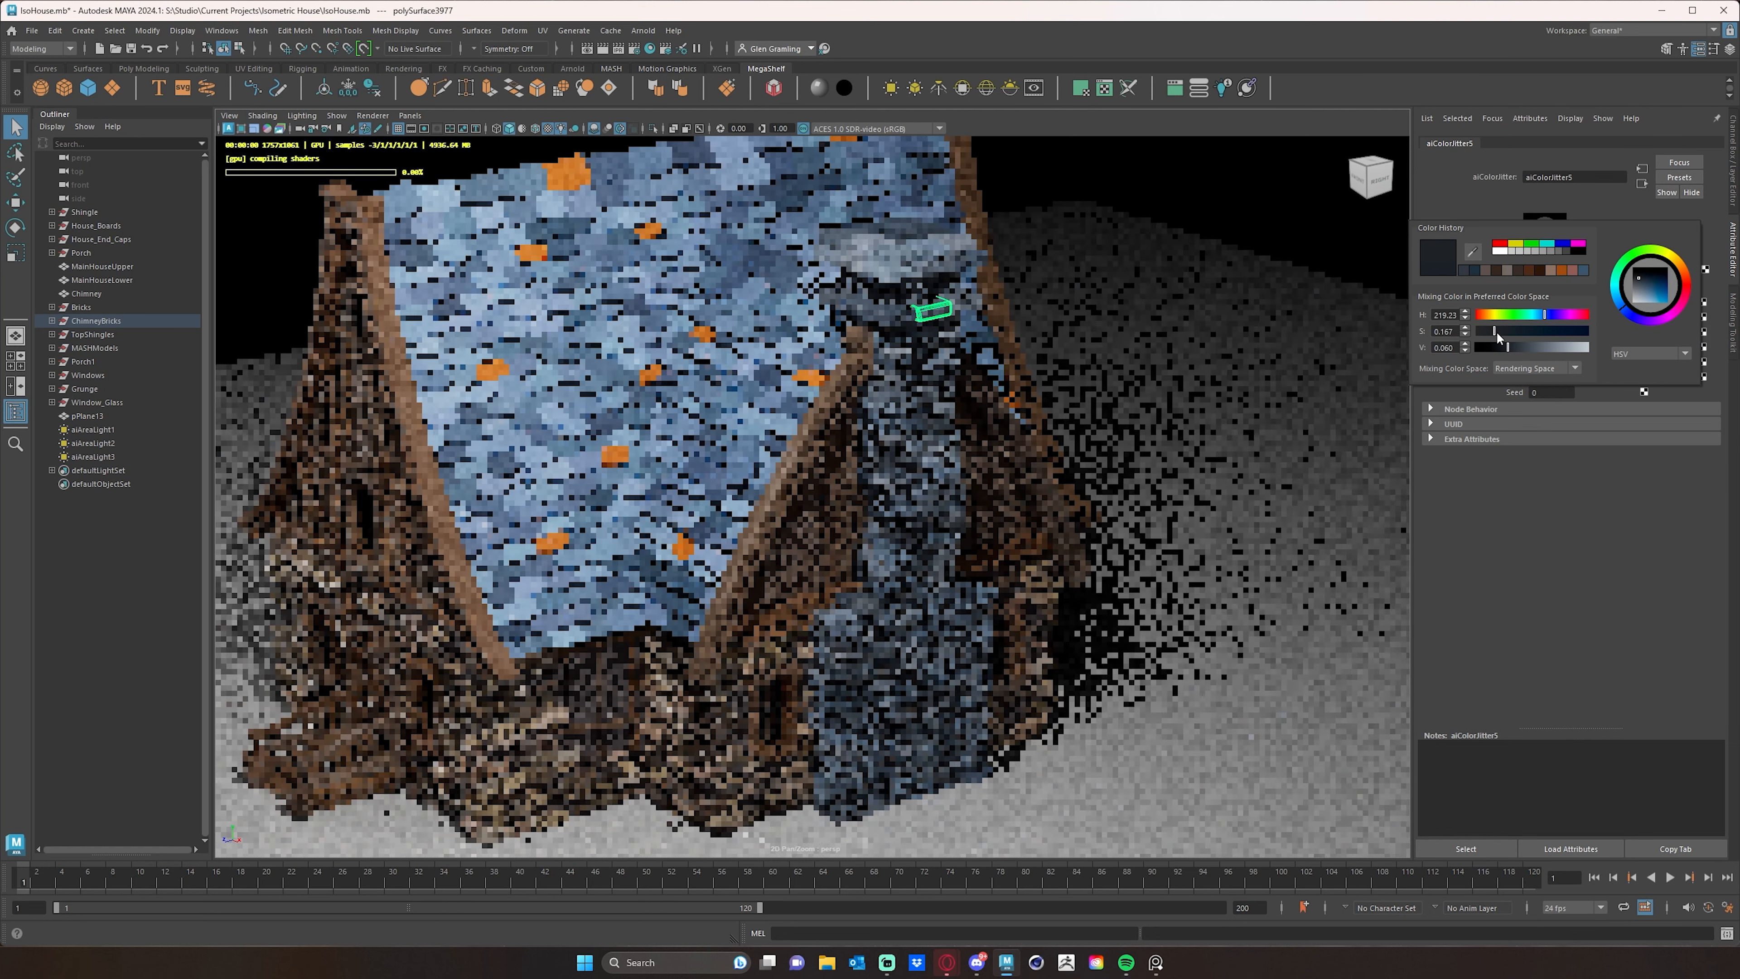
pyautogui.moveTo(1497, 330); pyautogui.dragTo(1493, 332)
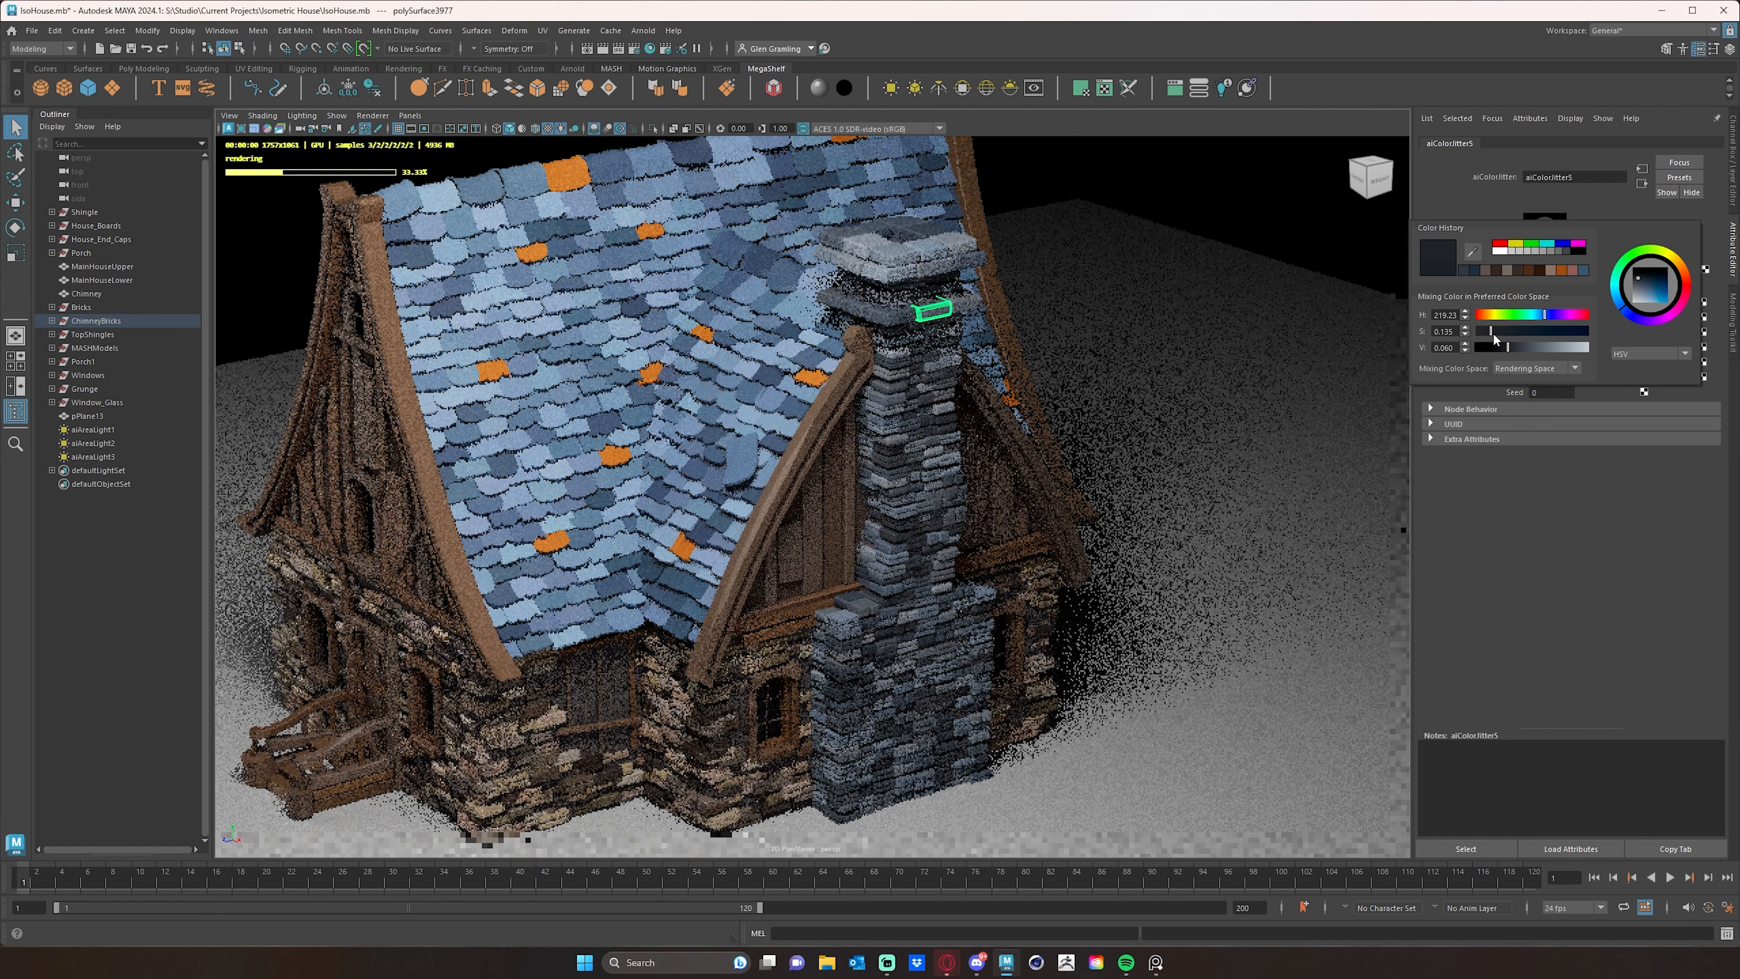
# - Set the saturation of the chimney color jitter's input color to 0.141 and check the chimney in the Arnold render
pyautogui.moveTo(1492, 332); pyautogui.dragTo(1494, 331)
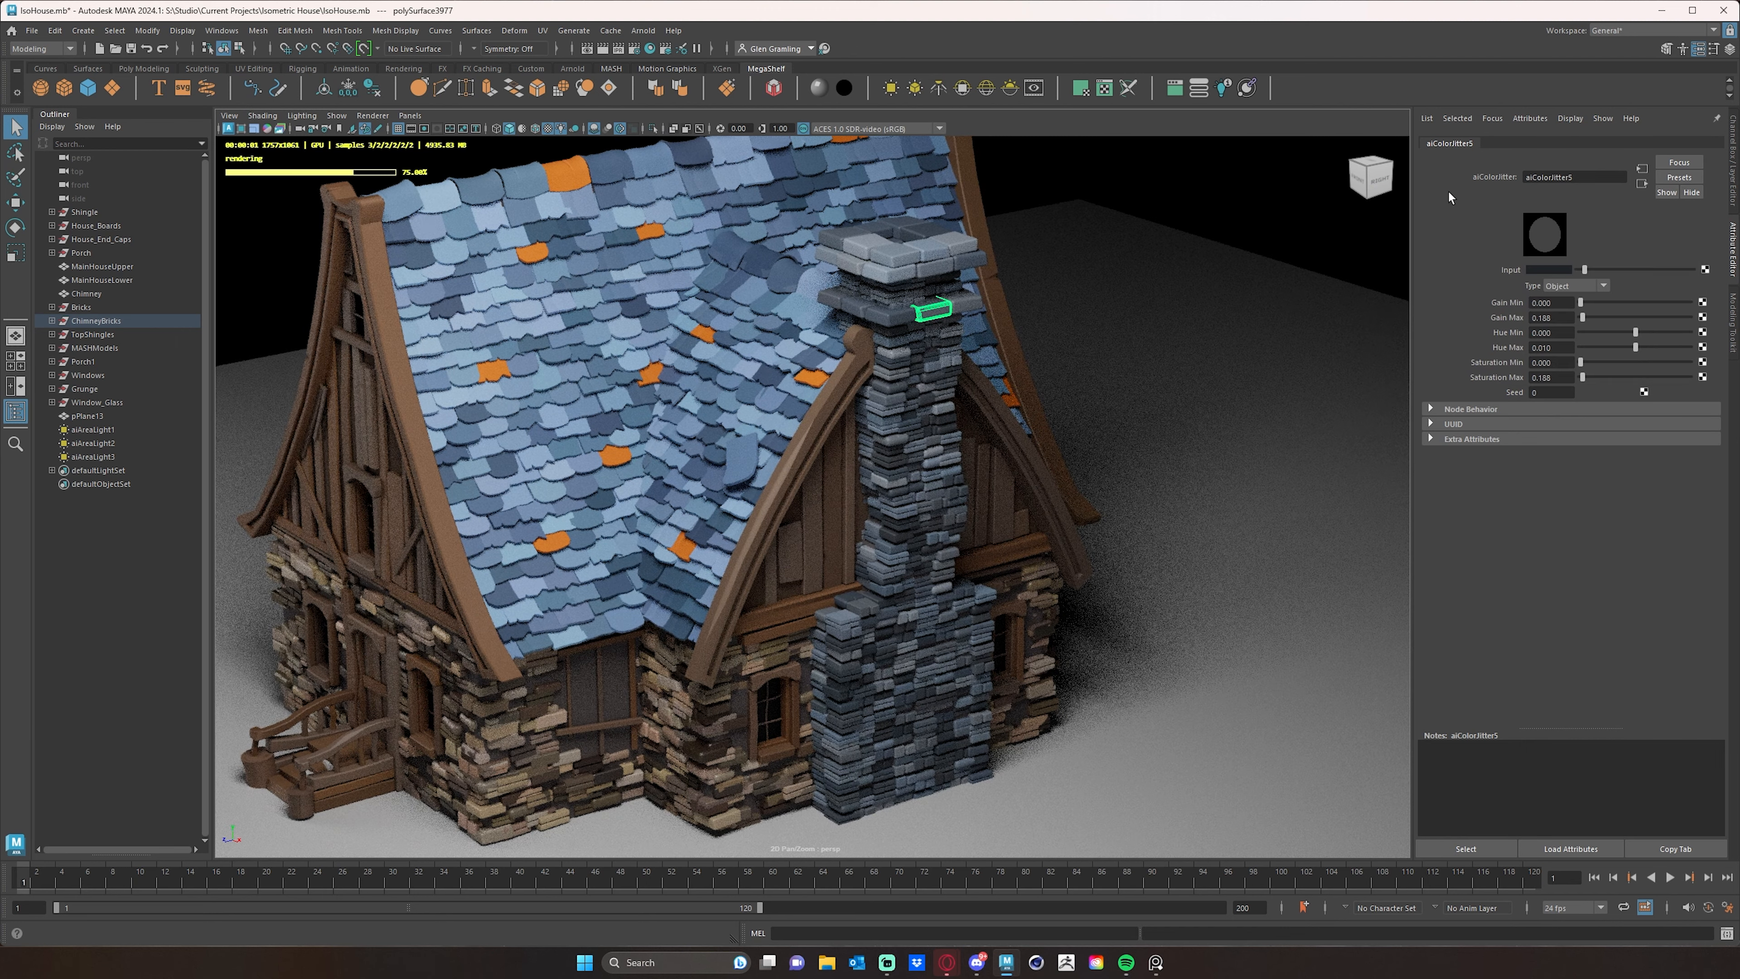
pyautogui.keyDown('alt'); pyautogui.moveTo(1295, 370); pyautogui.dragTo(1291, 364); pyautogui.keyUp('alt')
pyautogui.click(1158, 305)
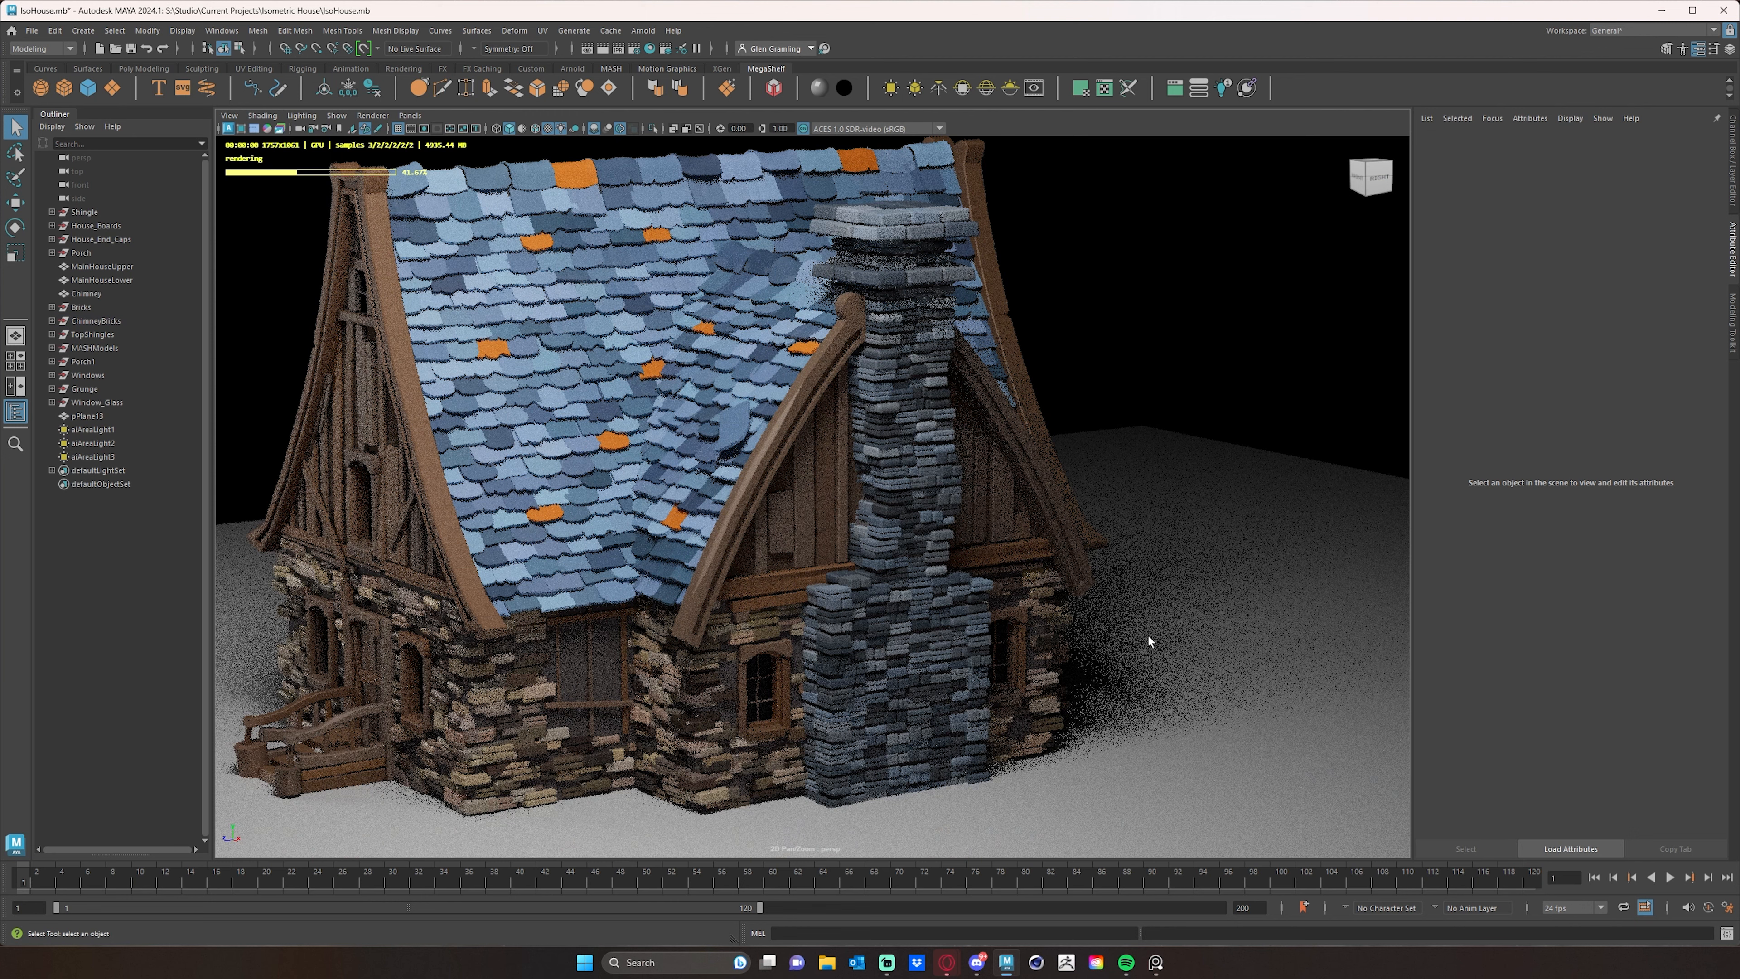
pyautogui.keyDown('alt'); pyautogui.moveTo(1144, 532); pyautogui.dragTo(1211, 514, button='middle'); pyautogui.keyUp('alt')
pyautogui.keyDown('alt'); pyautogui.moveTo(1212, 522); pyautogui.dragTo(1024, 530, button='right'); pyautogui.keyUp('alt')
pyautogui.keyDown('alt'); pyautogui.moveTo(1158, 543); pyautogui.dragTo(1187, 561); pyautogui.keyUp('alt')
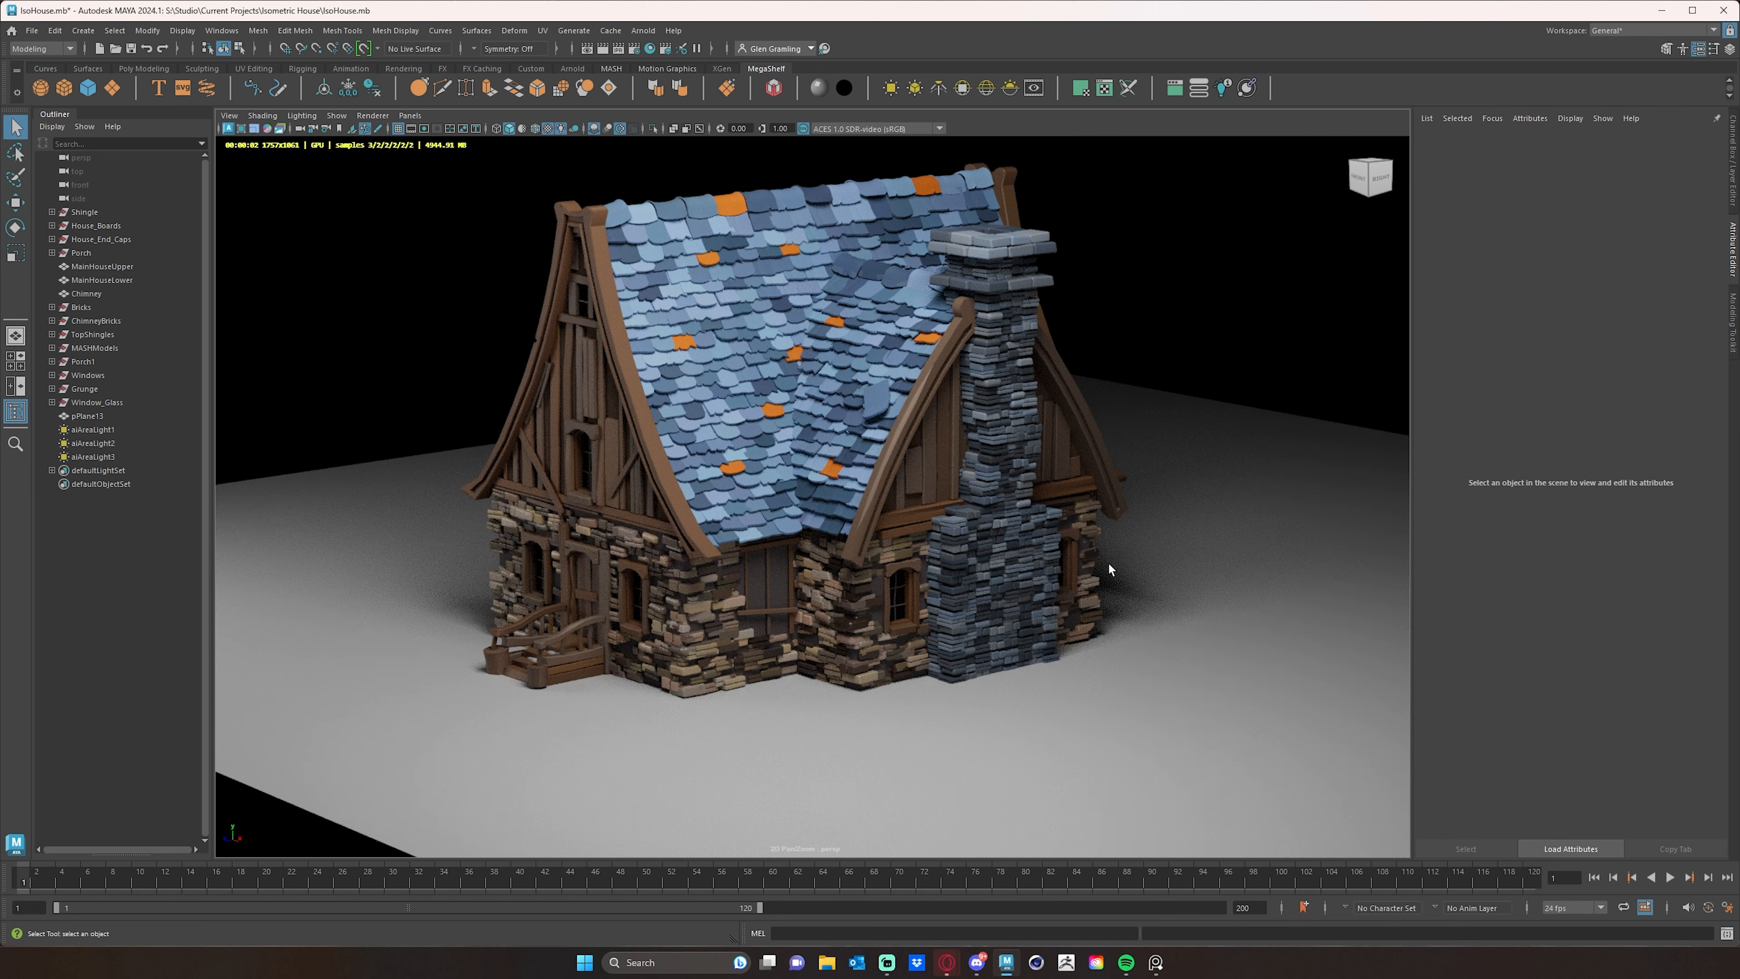
# - Stop the Arnold viewport render and select scattered bricks along the upper chimney shaft
pyautogui.moveTo(1109, 568)
pyautogui.keyDown('alt'); pyautogui.mouseDown()
pyautogui.moveTo(1103, 591)
pyautogui.moveTo(1134, 590)
pyautogui.mouseUp(); pyautogui.keyUp('alt')
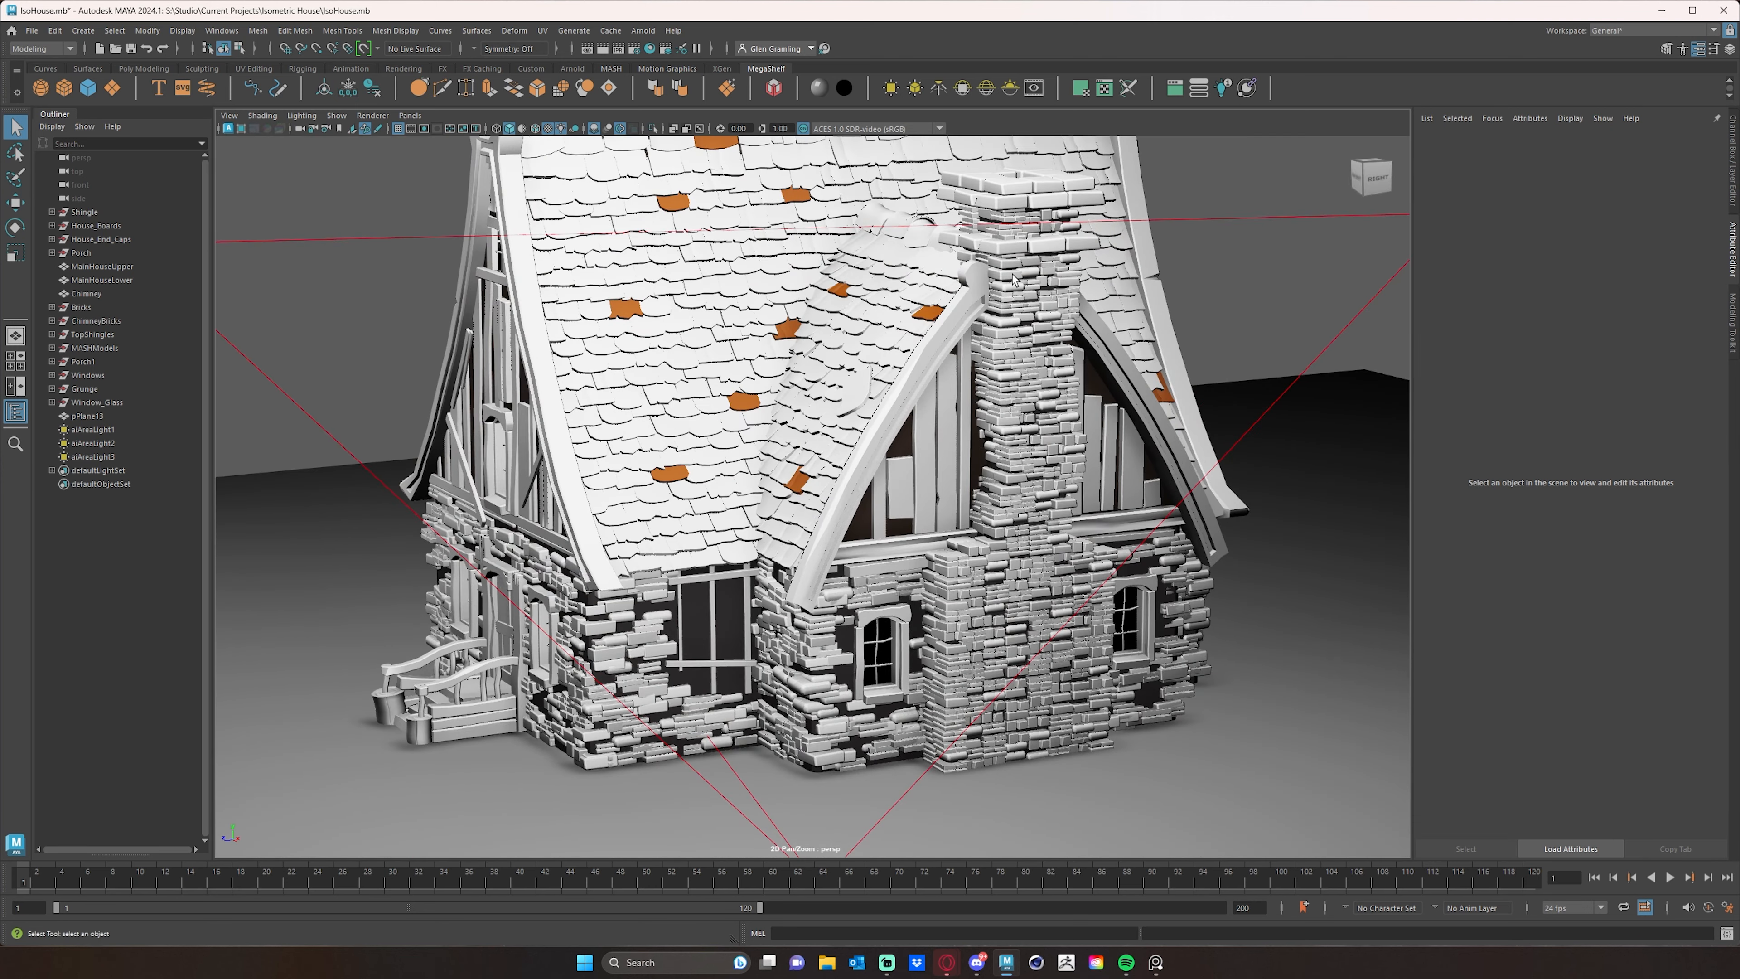
pyautogui.click(1014, 275)
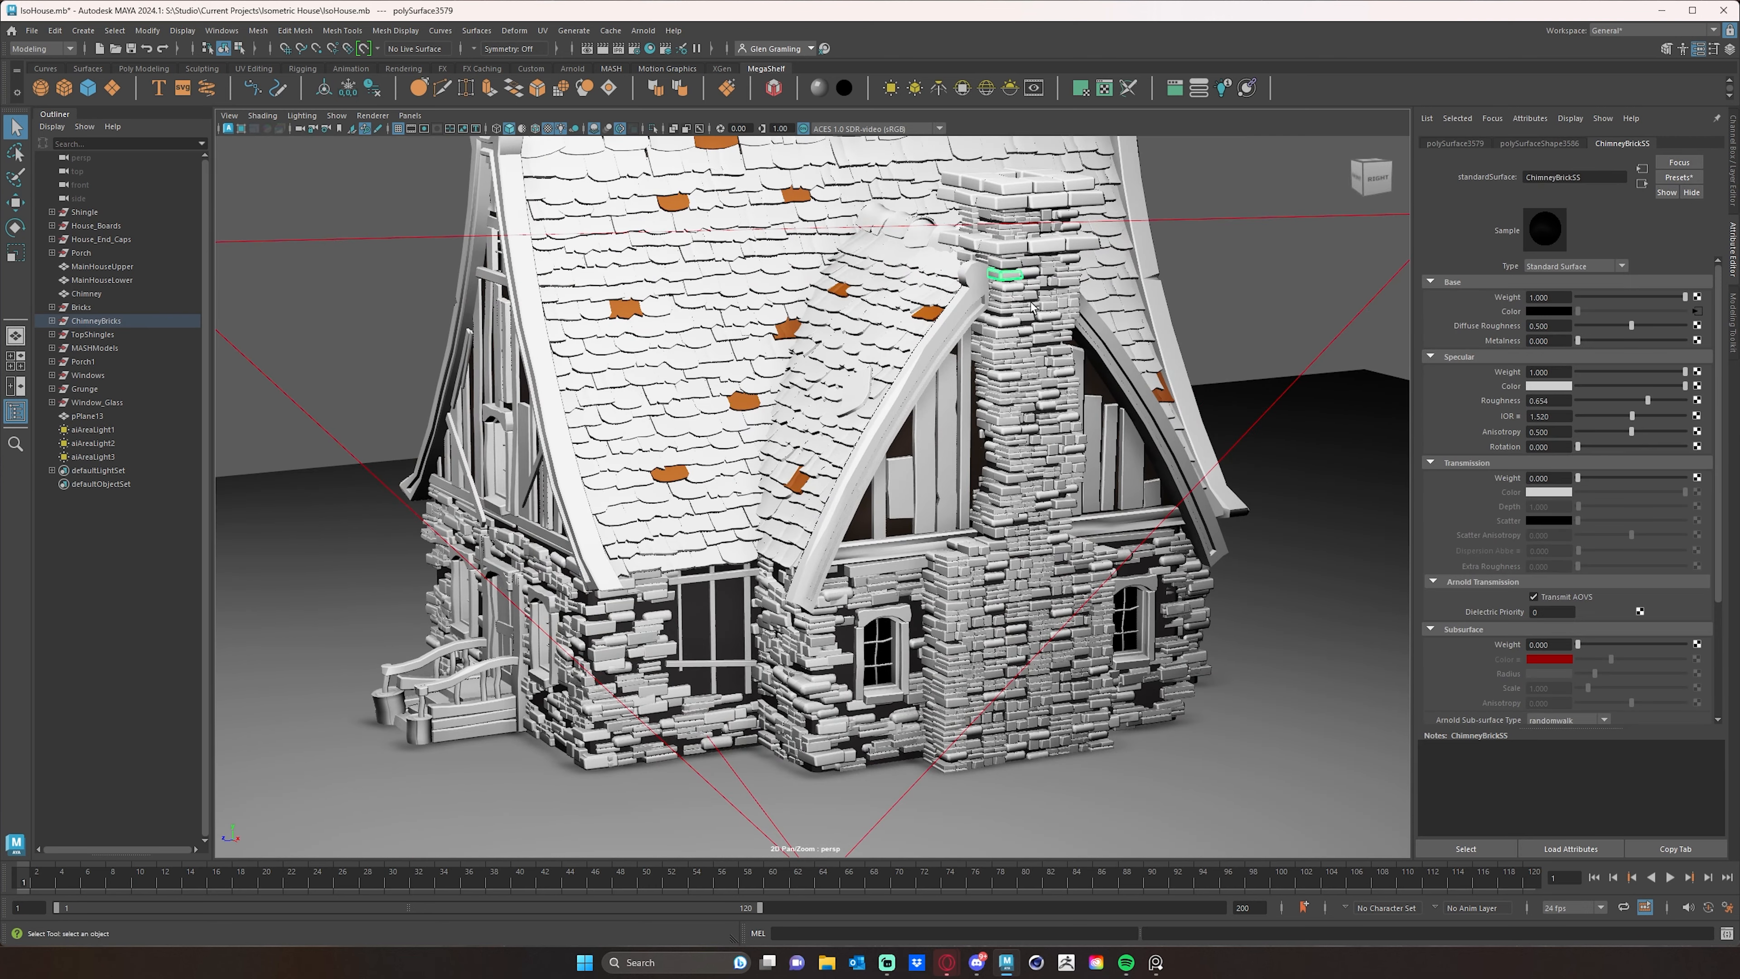
pyautogui.keyDown('shift'); pyautogui.click(1001, 336); pyautogui.keyUp('shift')
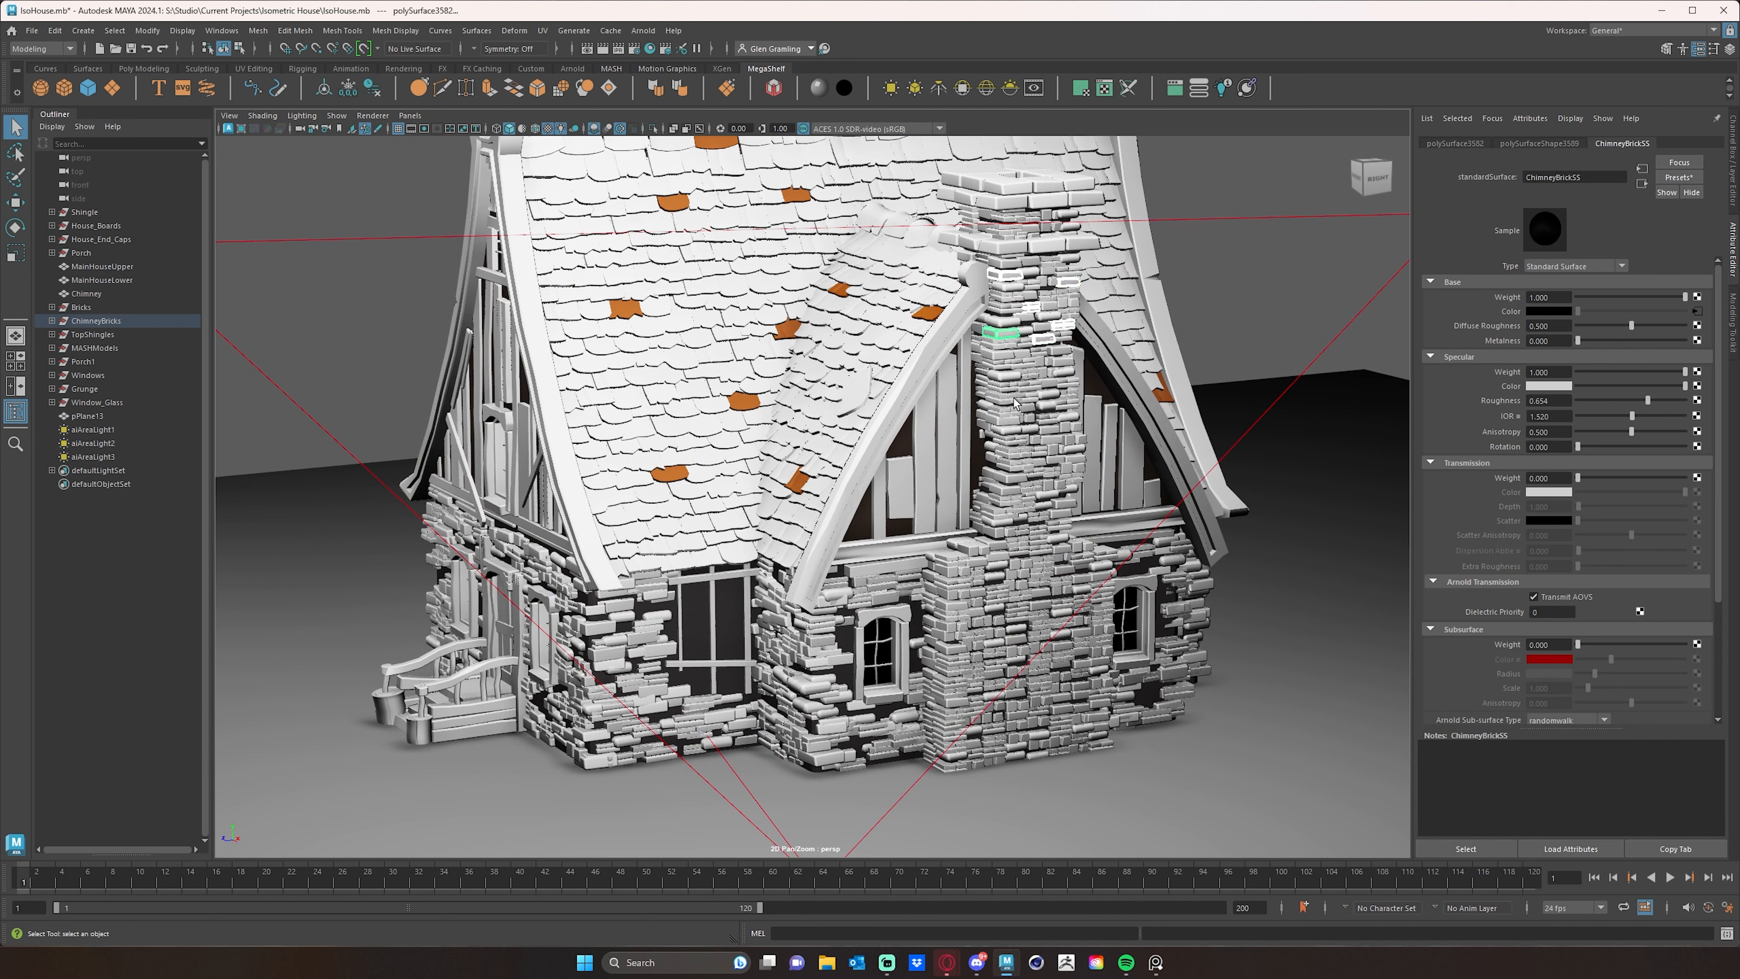
pyautogui.keyDown('shift'); pyautogui.click(1004, 399); pyautogui.keyUp('shift')
pyautogui.keyDown('shift'); pyautogui.click(1015, 465); pyautogui.keyUp('shift')
pyautogui.keyDown('shift'); pyautogui.click(1067, 418); pyautogui.keyUp('shift')
pyautogui.keyDown('shift'); pyautogui.click(1073, 468); pyautogui.keyUp('shift')
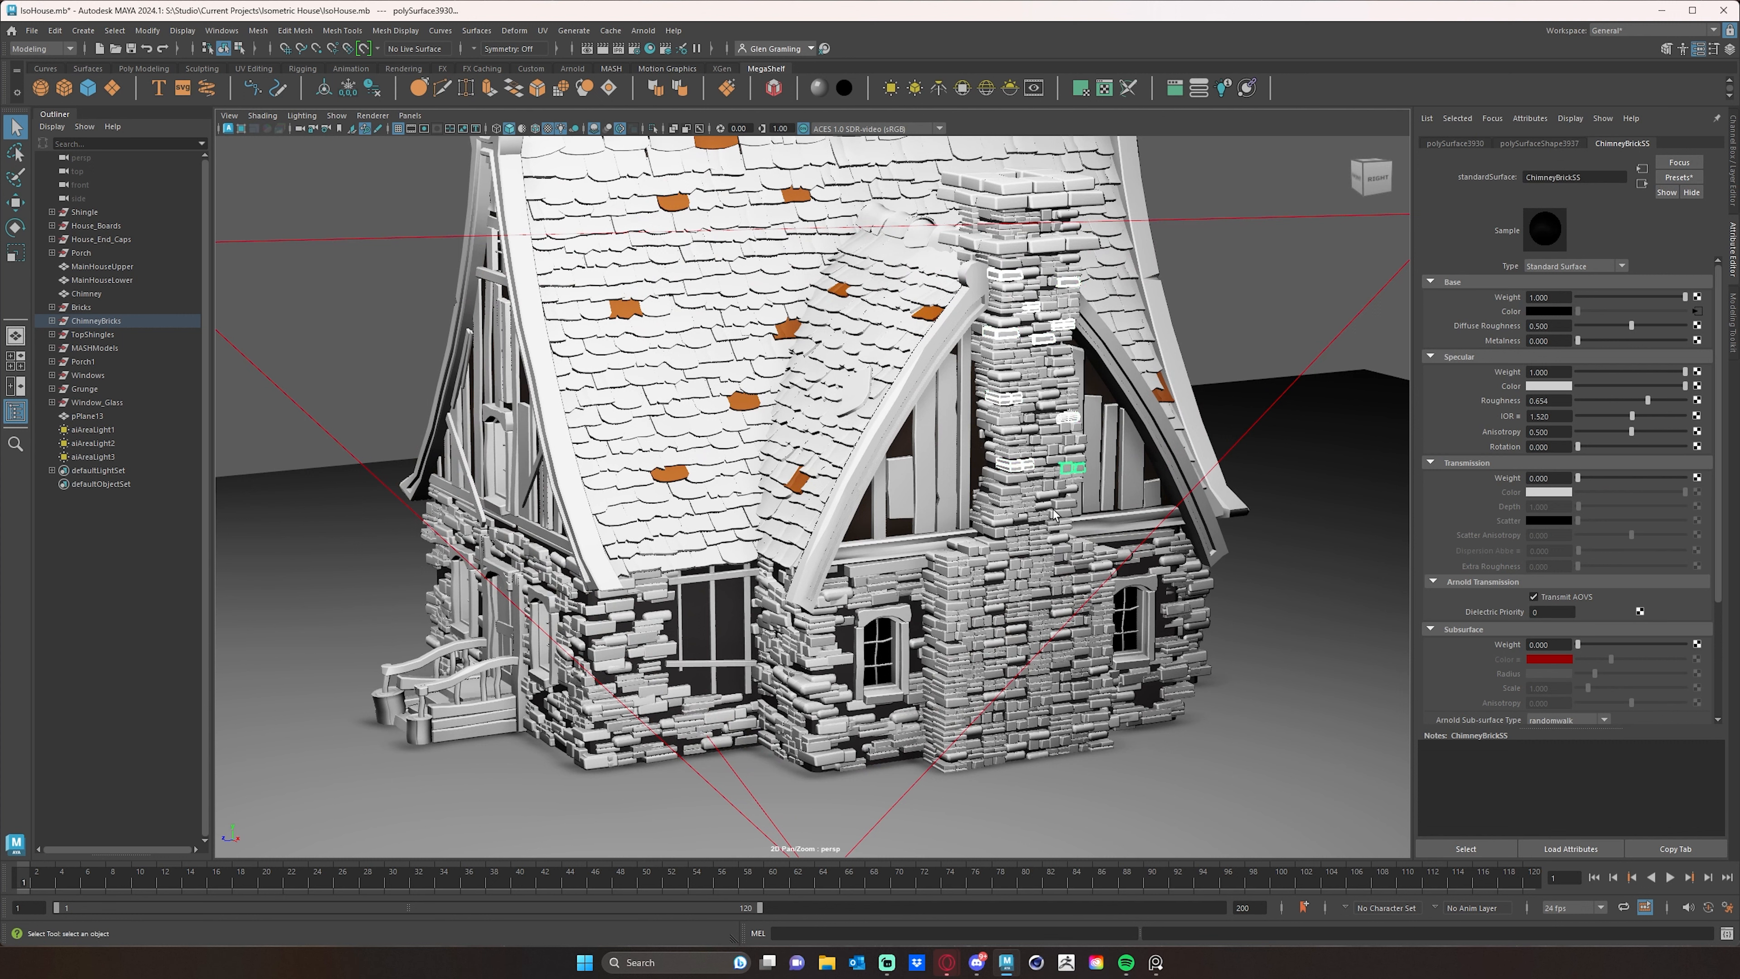
# - Add scattered bricks from the lower chimney shaft and the upper porch-side edge of its wide base to the selection
pyautogui.keyDown('shift'); pyautogui.click(1064, 503); pyautogui.keyUp('shift')
pyautogui.keyDown('shift'); pyautogui.click(1000, 512); pyautogui.keyUp('shift')
pyautogui.keyDown('shift'); pyautogui.click(976, 518); pyautogui.keyUp('shift')
pyautogui.keyDown('shift'); pyautogui.click(976, 564); pyautogui.keyUp('shift')
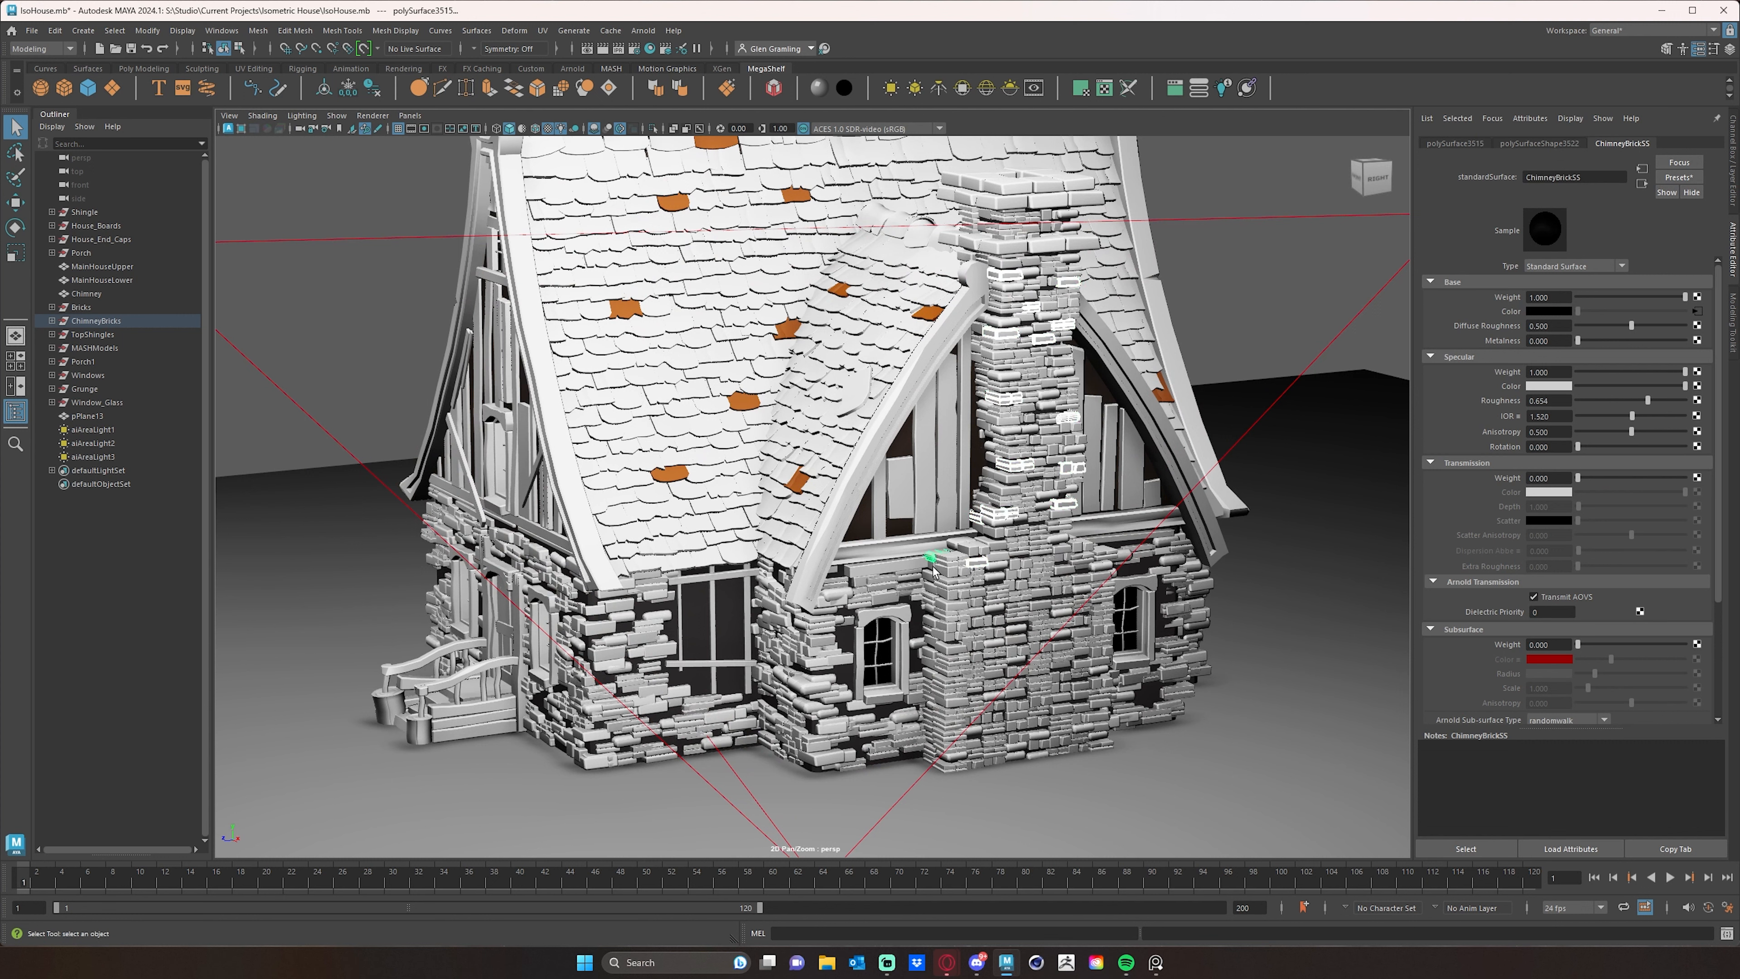
pyautogui.keyDown('shift'); pyautogui.click(948, 569); pyautogui.keyUp('shift')
pyautogui.keyDown('shift'); pyautogui.click(930, 576); pyautogui.keyUp('shift')
pyautogui.keyDown('shift'); pyautogui.click(929, 597); pyautogui.keyUp('shift')
pyautogui.keyDown('shift'); pyautogui.click(933, 631); pyautogui.keyUp('shift')
pyautogui.keyDown('shift'); pyautogui.click(928, 624); pyautogui.keyUp('shift')
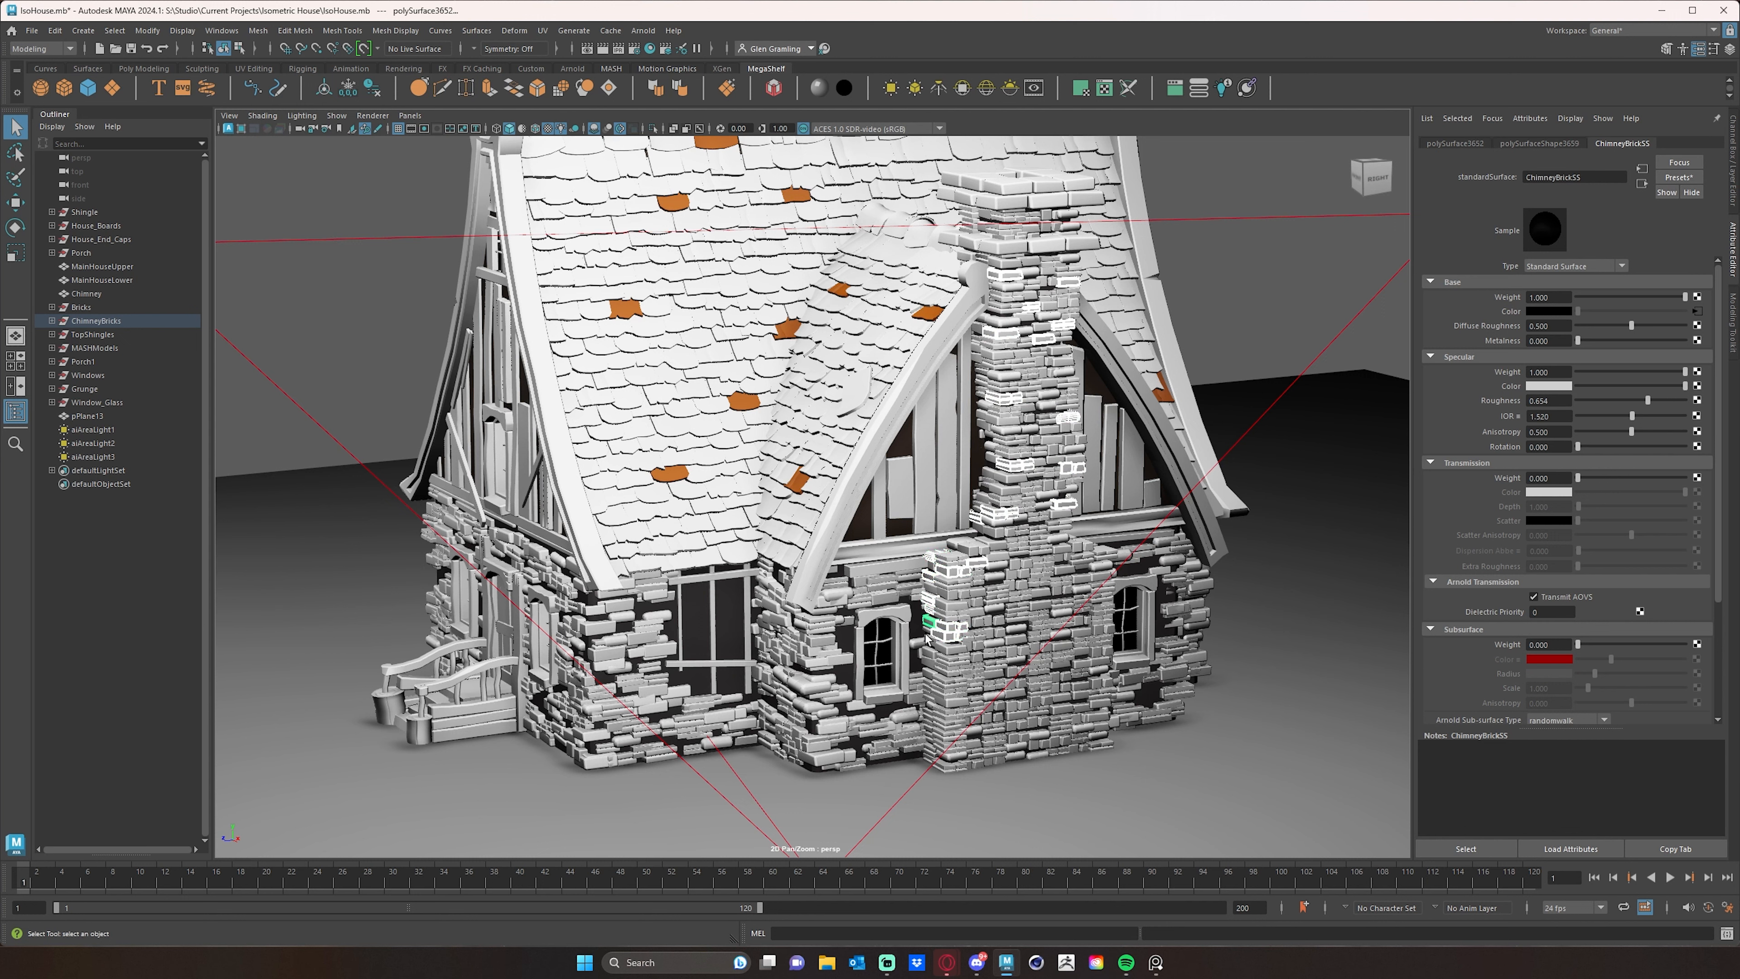
# - Extend the selection with bricks down the porch-side edge of the chimney base to the ground
pyautogui.keyDown('shift'); pyautogui.click(927, 652); pyautogui.keyUp('shift')
pyautogui.keyDown('shift'); pyautogui.click(925, 675); pyautogui.keyUp('shift')
pyautogui.keyDown('shift'); pyautogui.click(925, 688); pyautogui.keyUp('shift')
pyautogui.keyDown('shift'); pyautogui.click(928, 706); pyautogui.keyUp('shift')
pyautogui.keyDown('shift'); pyautogui.click(929, 728); pyautogui.keyUp('shift')
pyautogui.keyDown('shift'); pyautogui.click(928, 751); pyautogui.keyUp('shift')
pyautogui.keyDown('shift'); pyautogui.click(1018, 747); pyautogui.keyUp('shift')
# - Add several scattered bricks on the front face of the wide chimney base to the selection
pyautogui.keyDown('shift'); pyautogui.click(978, 717); pyautogui.keyUp('shift')
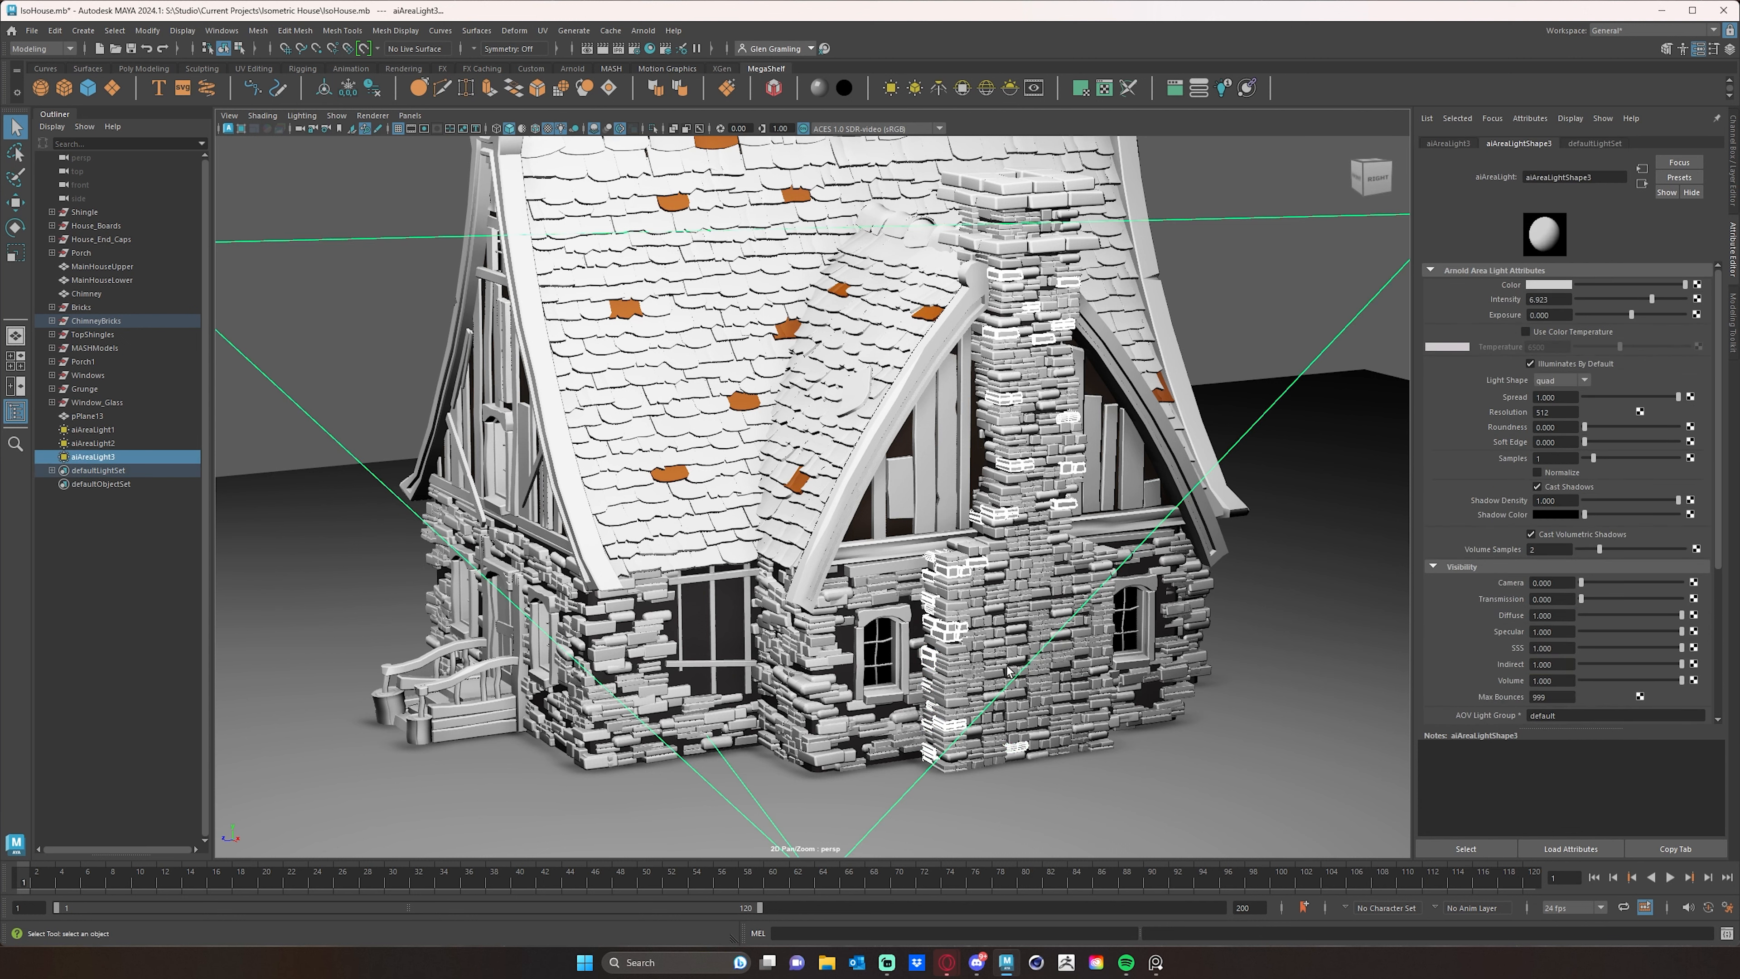
pyautogui.keyDown('shift'); pyautogui.click(995, 664); pyautogui.keyUp('shift')
pyautogui.keyDown('shift'); pyautogui.click(995, 621); pyautogui.keyUp('shift')
pyautogui.keyDown('shift'); pyautogui.click(1061, 656); pyautogui.keyUp('shift')
pyautogui.keyDown('shift'); pyautogui.click(1049, 699); pyautogui.keyUp('shift')
pyautogui.keyDown('shift'); pyautogui.click(1013, 587); pyautogui.keyUp('shift')
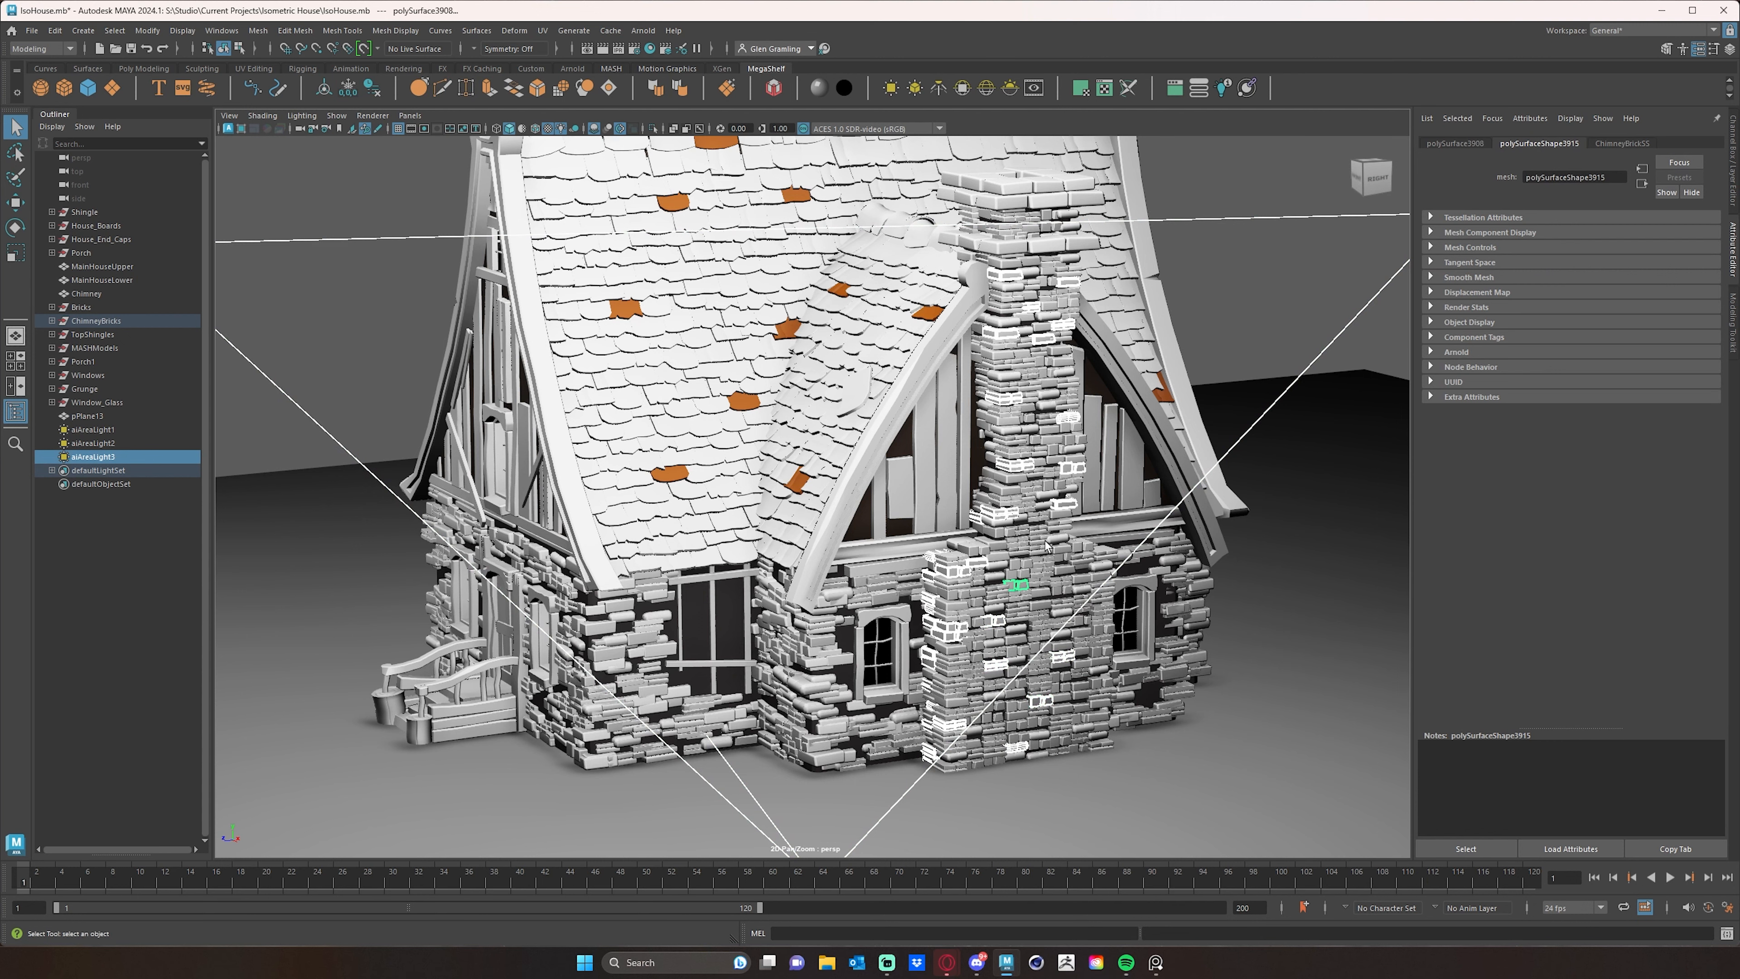
# - Add bricks at the bottom of the shaft and on the far upper shoulder of the chimney base to the selection
pyautogui.keyDown('shift'); pyautogui.click(1058, 527); pyautogui.keyUp('shift')
pyautogui.keyDown('alt'); pyautogui.moveTo(1059, 527); pyautogui.dragTo(949, 595); pyautogui.keyUp('alt')
pyautogui.keyDown('shift'); pyautogui.click(932, 573); pyautogui.keyUp('shift')
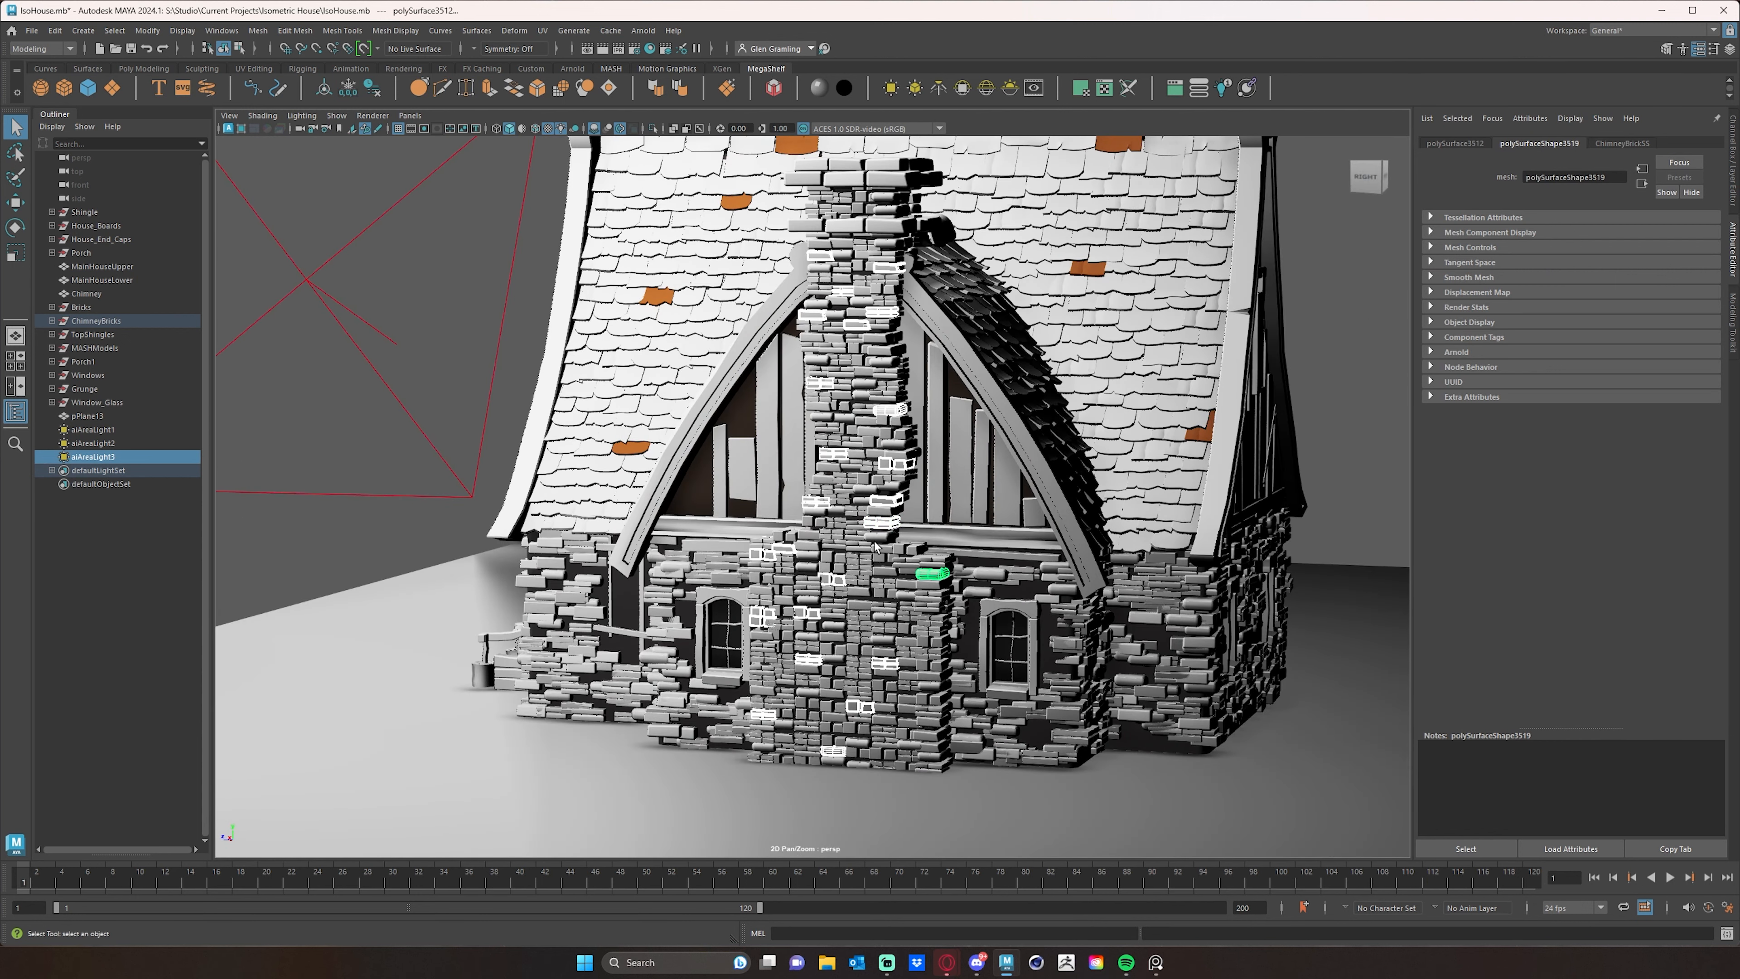
pyautogui.keyDown('shift'); pyautogui.click(881, 537); pyautogui.keyUp('shift')
pyautogui.keyDown('shift'); pyautogui.click(904, 595); pyautogui.keyUp('shift')
pyautogui.keyDown('shift'); pyautogui.click(936, 595); pyautogui.keyUp('shift')
pyautogui.keyDown('shift'); pyautogui.click(945, 606); pyautogui.keyUp('shift')
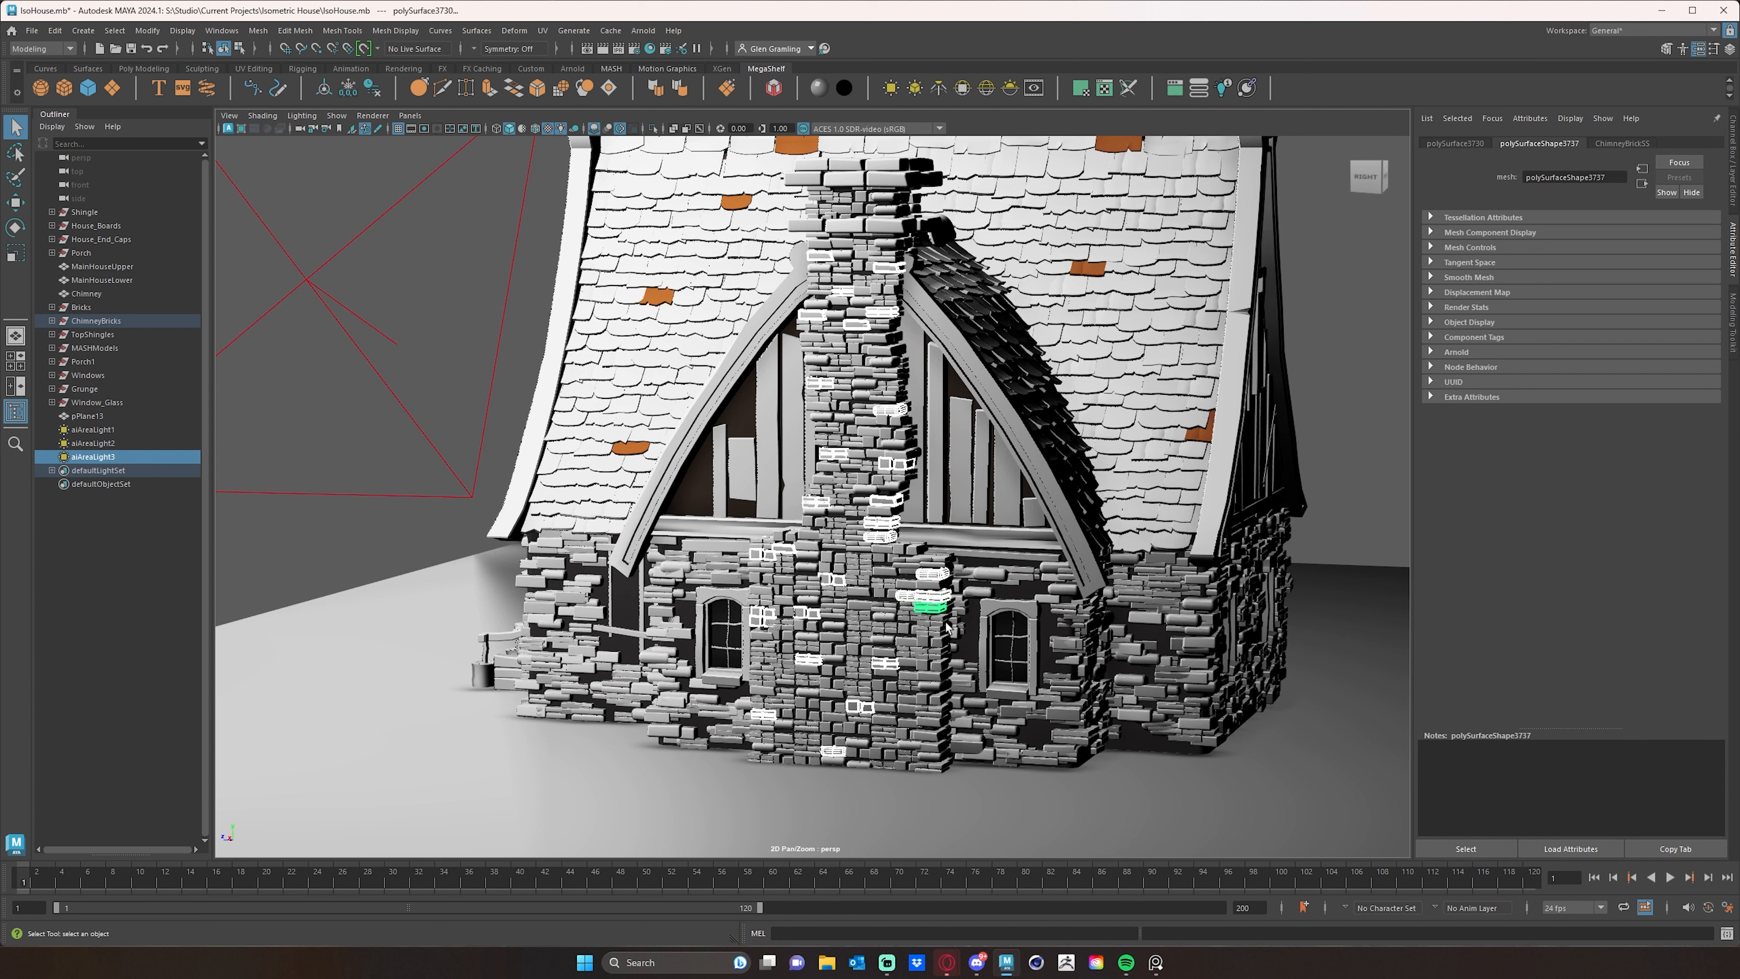
# - Extend the selection with bricks down the far edge of the chimney base and near its foot
pyautogui.keyDown('shift'); pyautogui.click(943, 622); pyautogui.keyUp('shift')
pyautogui.keyDown('shift'); pyautogui.click(938, 676); pyautogui.keyUp('shift')
pyautogui.keyDown('shift'); pyautogui.click(942, 684); pyautogui.keyUp('shift')
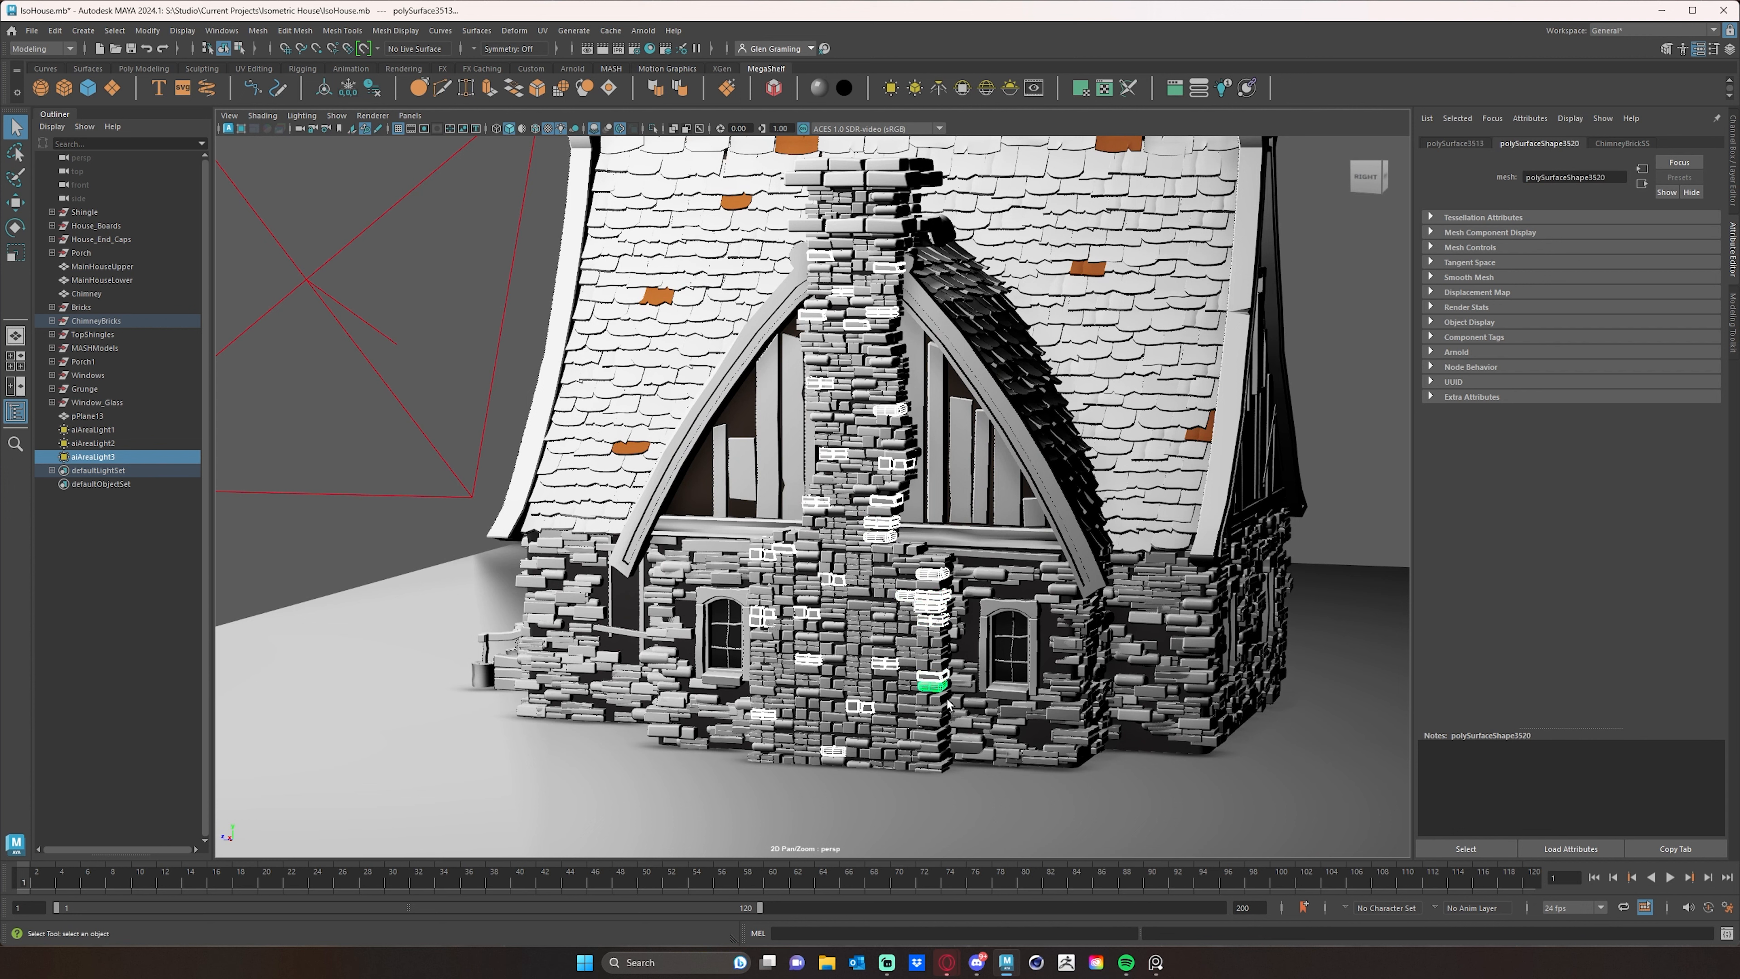
pyautogui.keyDown('shift'); pyautogui.click(913, 723); pyautogui.keyUp('shift')
pyautogui.keyDown('shift'); pyautogui.click(933, 746); pyautogui.keyUp('shift')
pyautogui.keyDown('shift'); pyautogui.click(937, 766); pyautogui.keyUp('shift')
pyautogui.keyDown('shift'); pyautogui.click(885, 758); pyautogui.keyUp('shift')
pyautogui.keyDown('shift'); pyautogui.click(914, 658); pyautogui.keyUp('shift')
# - Add a few bricks from the chimney cap and the upper shaft to the selection
pyautogui.keyDown('alt'); pyautogui.moveTo(914, 658); pyautogui.dragTo(955, 530); pyautogui.keyUp('alt')
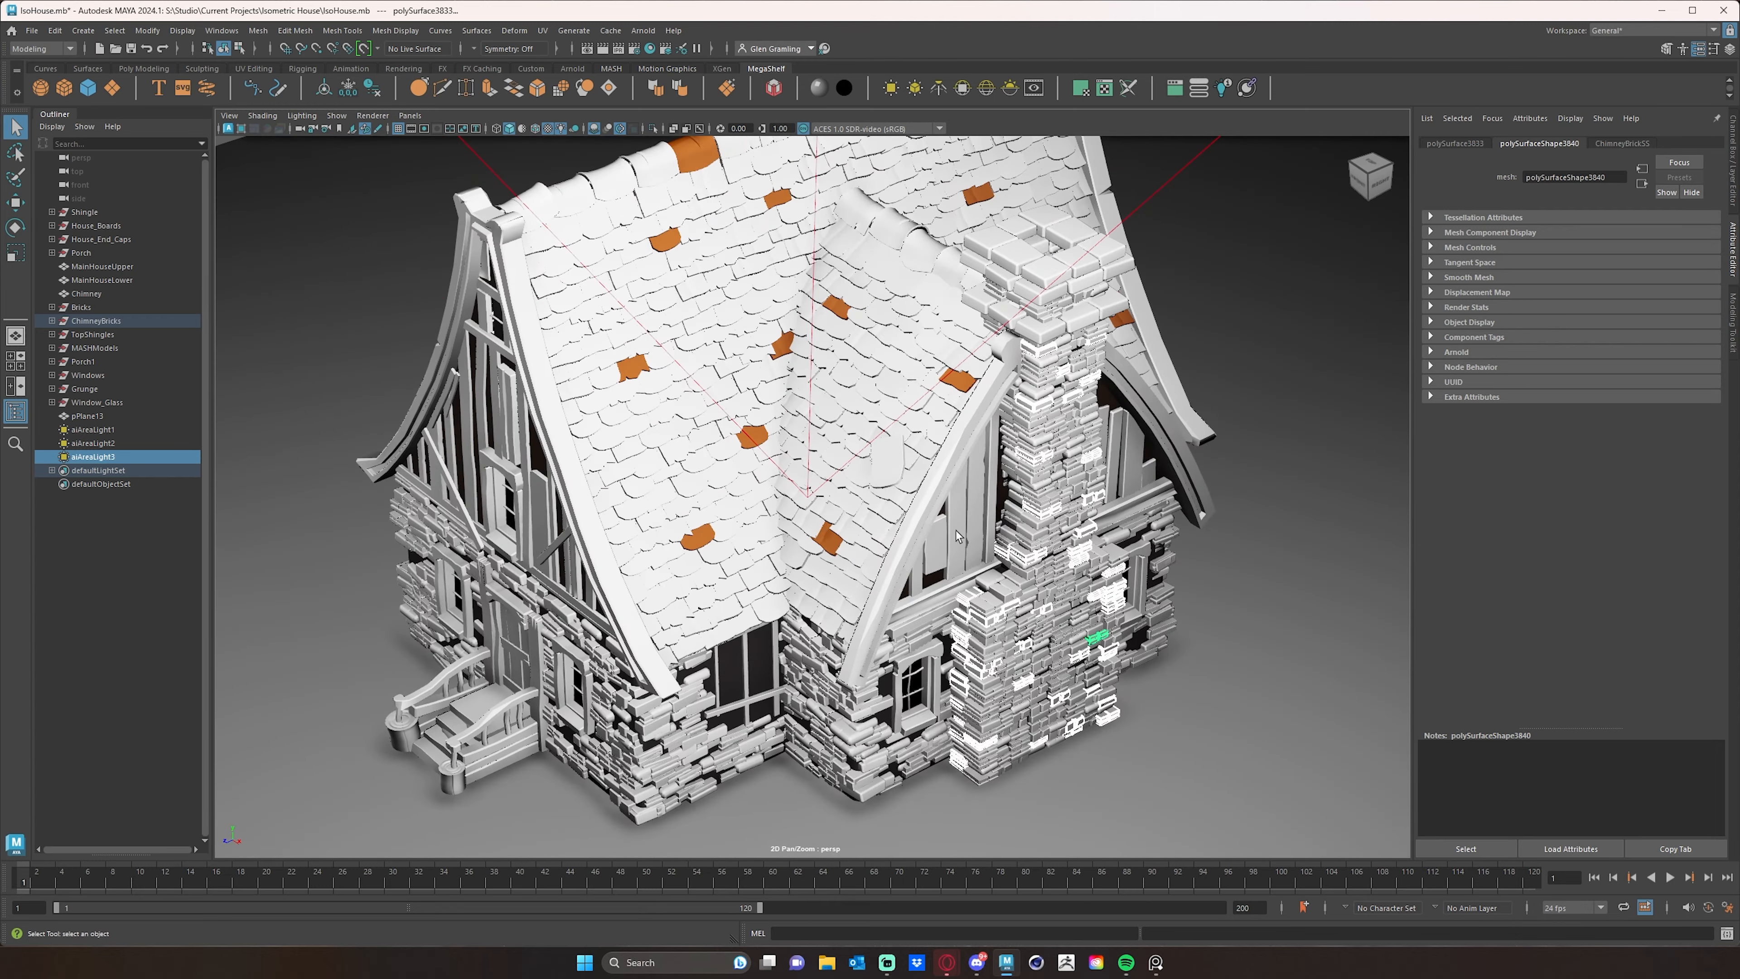
pyautogui.keyDown('shift'); pyautogui.click(1072, 330); pyautogui.keyUp('shift')
pyautogui.keyDown('shift'); pyautogui.click(1012, 302); pyautogui.keyUp('shift')
pyautogui.keyDown('alt'); pyautogui.moveTo(1004, 292); pyautogui.dragTo(1065, 281); pyautogui.keyUp('alt')
pyautogui.keyDown('shift'); pyautogui.click(1077, 240); pyautogui.keyUp('shift')
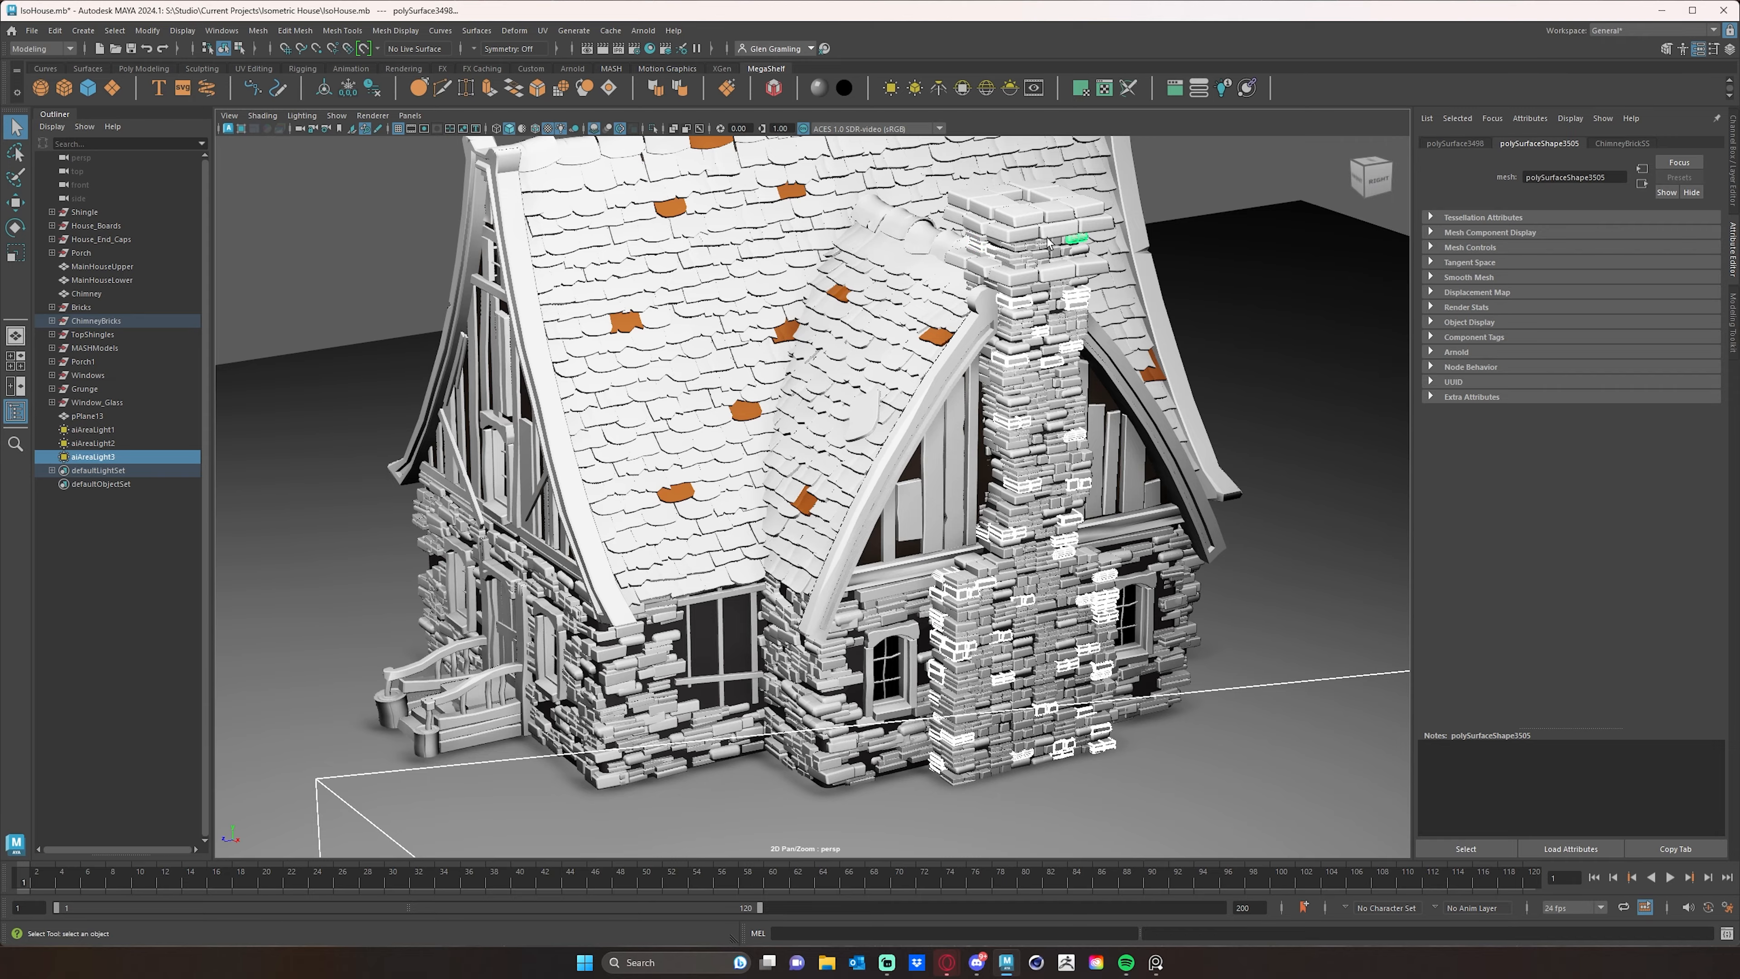
pyautogui.keyDown('shift'); pyautogui.click(1003, 192); pyautogui.keyUp('shift')
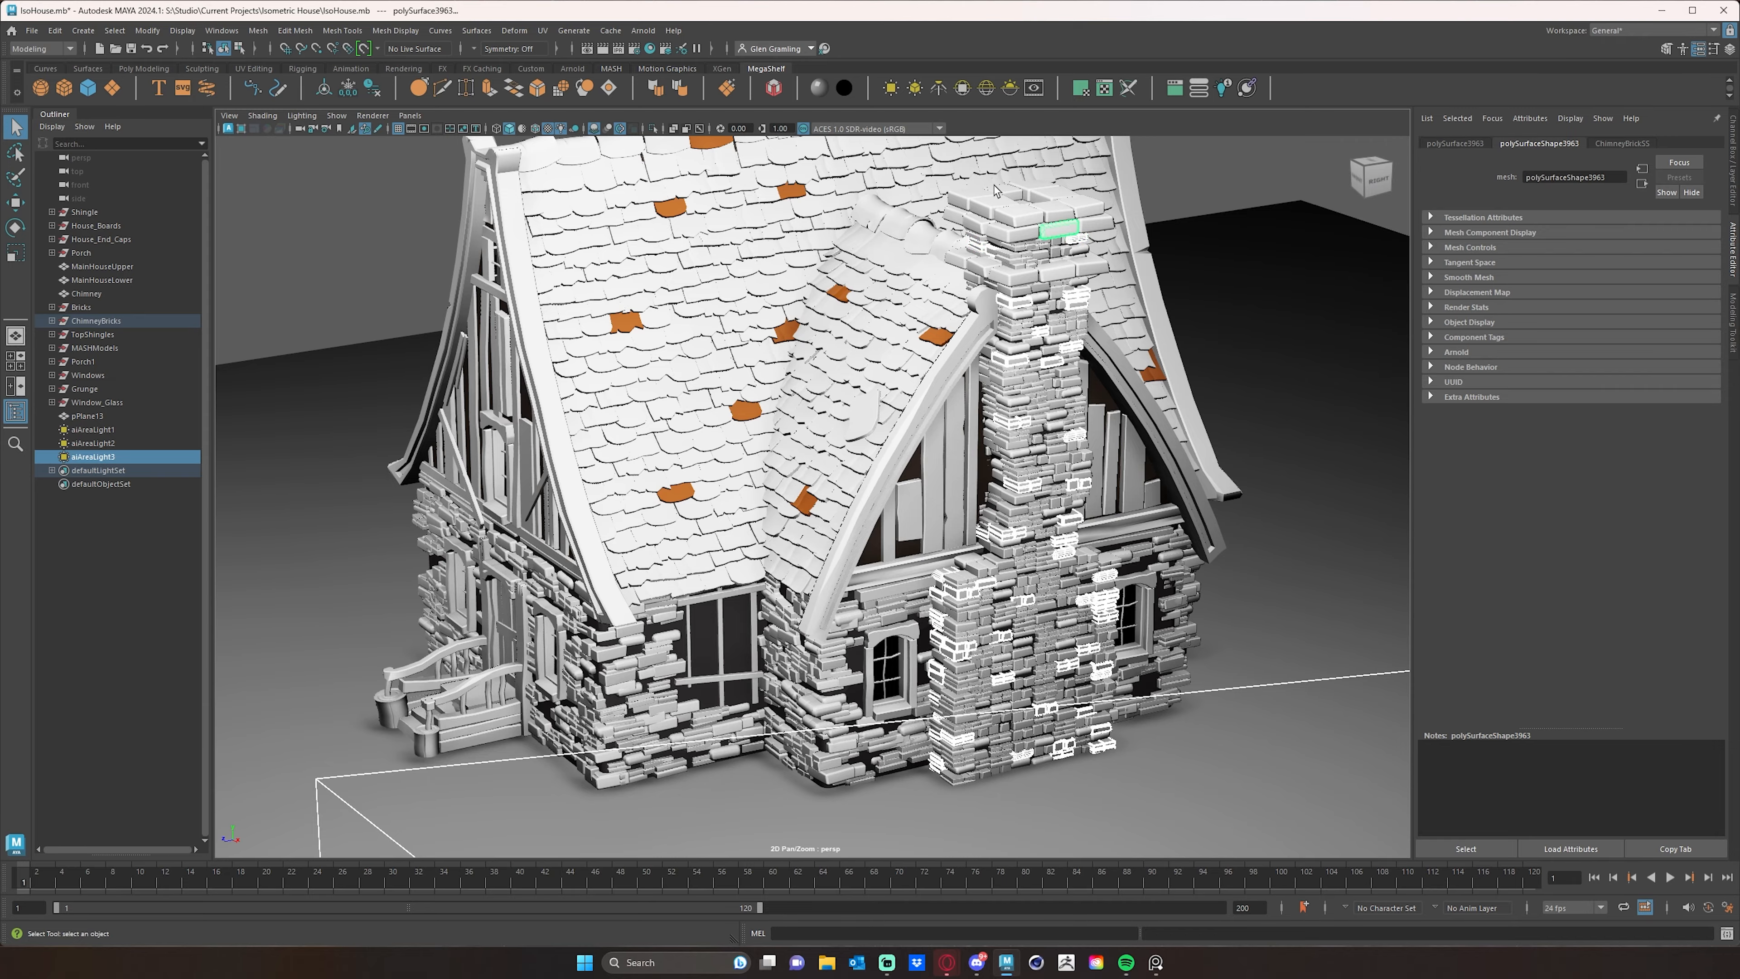
pyautogui.keyDown('shift'); pyautogui.click(1001, 391); pyautogui.keyUp('shift')
# - Assign the existing BrickSS material to the selected chimney bricks
pyautogui.keyDown('alt'); pyautogui.moveTo(1002, 394); pyautogui.dragTo(901, 628); pyautogui.keyUp('alt')
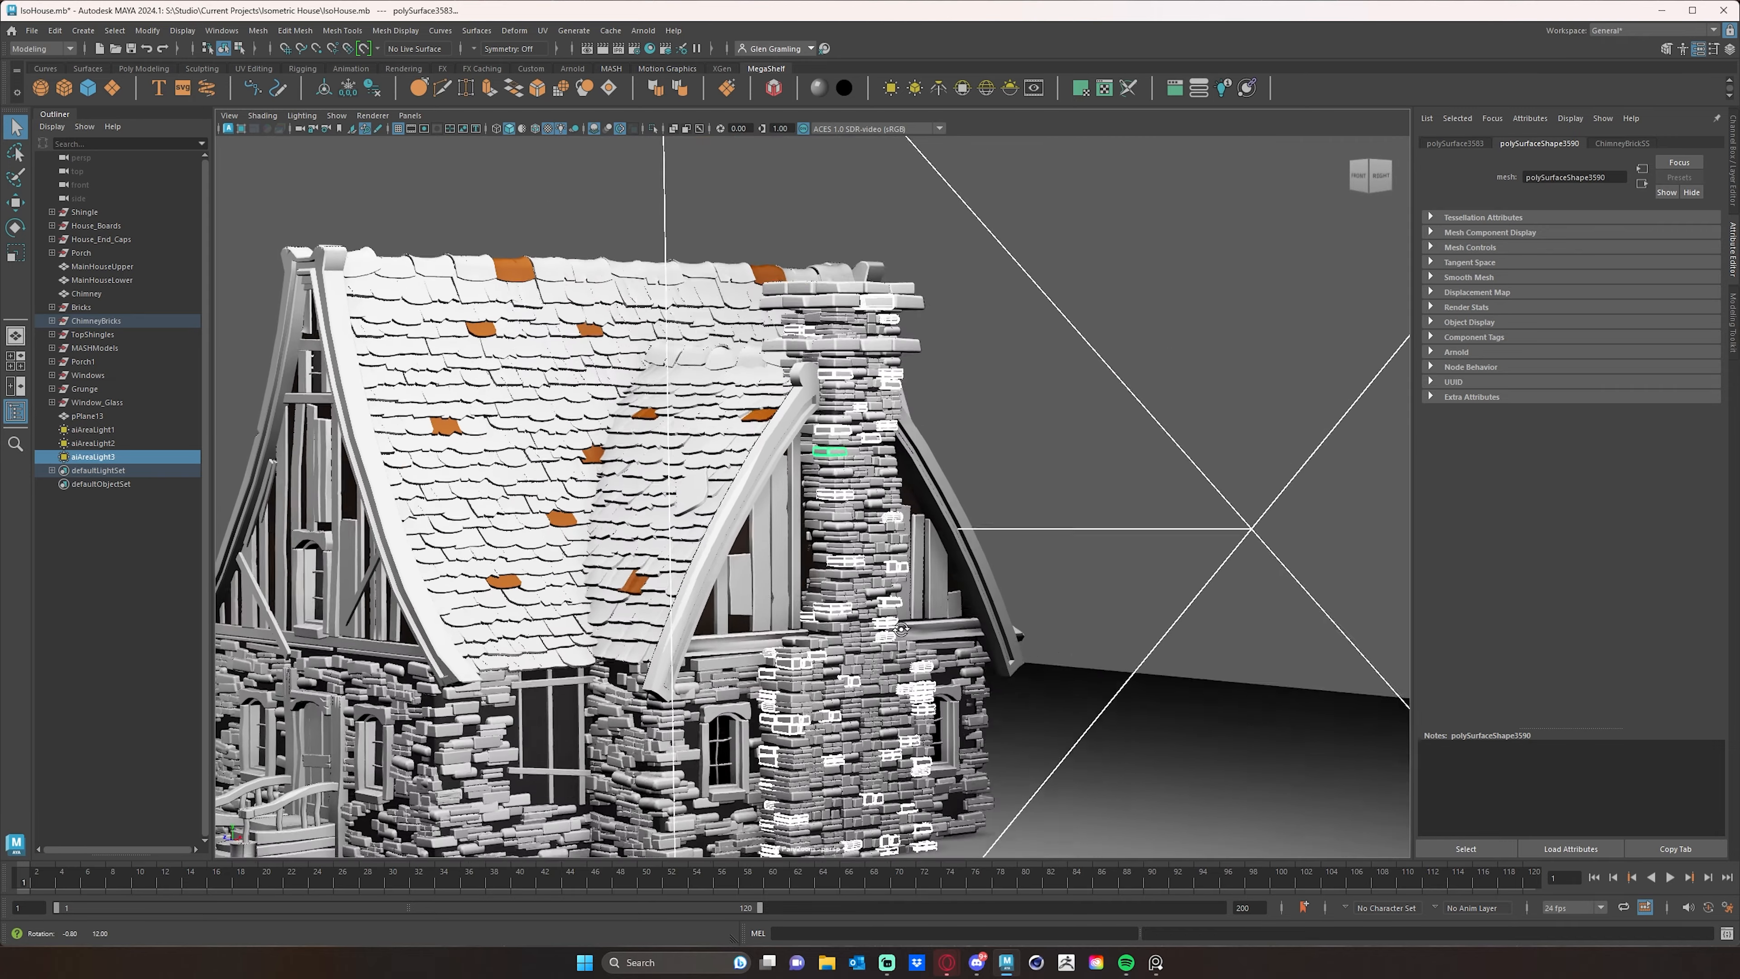
pyautogui.keyDown('alt'); pyautogui.moveTo(901, 628); pyautogui.dragTo(938, 611, button='right'); pyautogui.keyUp('alt')
pyautogui.keyDown('alt'); pyautogui.moveTo(922, 598); pyautogui.dragTo(993, 460, button='middle'); pyautogui.keyUp('alt')
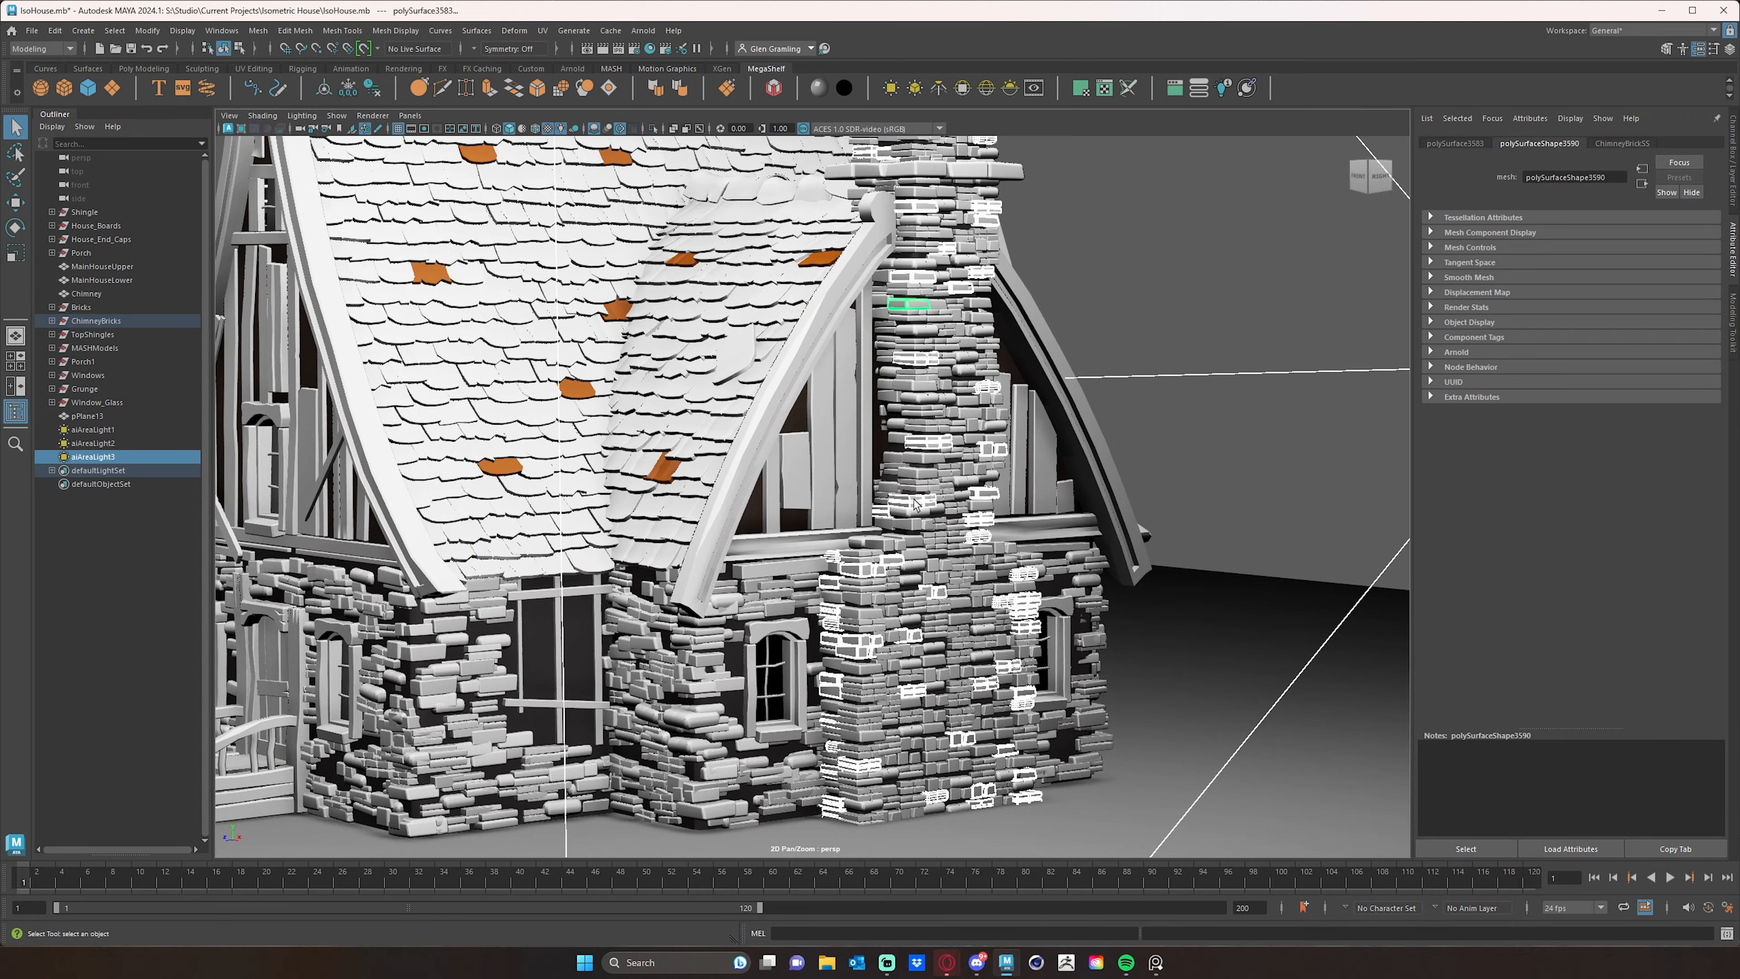
pyautogui.moveTo(916, 504); pyautogui.dragTo(1018, 809, button='right')
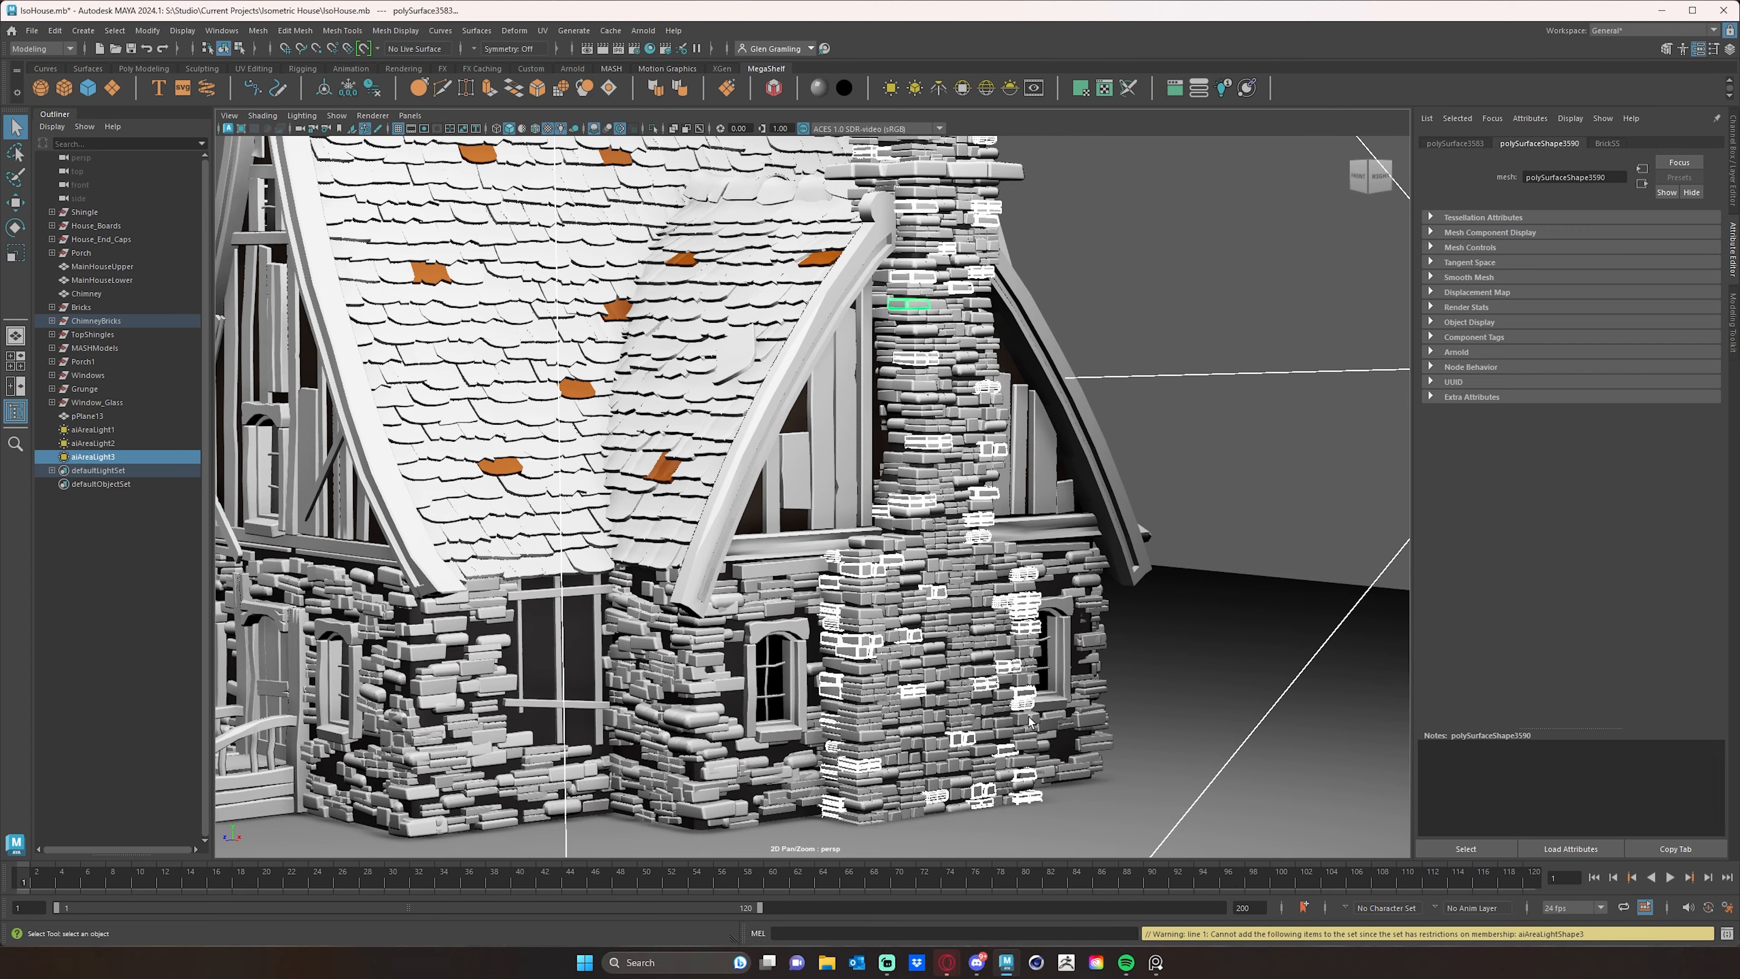
pyautogui.keyDown('alt'); pyautogui.moveTo(843, 561); pyautogui.dragTo(929, 594, button='middle'); pyautogui.keyUp('alt')
pyautogui.keyDown('alt'); pyautogui.moveTo(929, 593); pyautogui.dragTo(681, 504, button='right'); pyautogui.keyUp('alt')
pyautogui.keyDown('alt'); pyautogui.moveTo(682, 504); pyautogui.dragTo(823, 537); pyautogui.keyUp('alt')
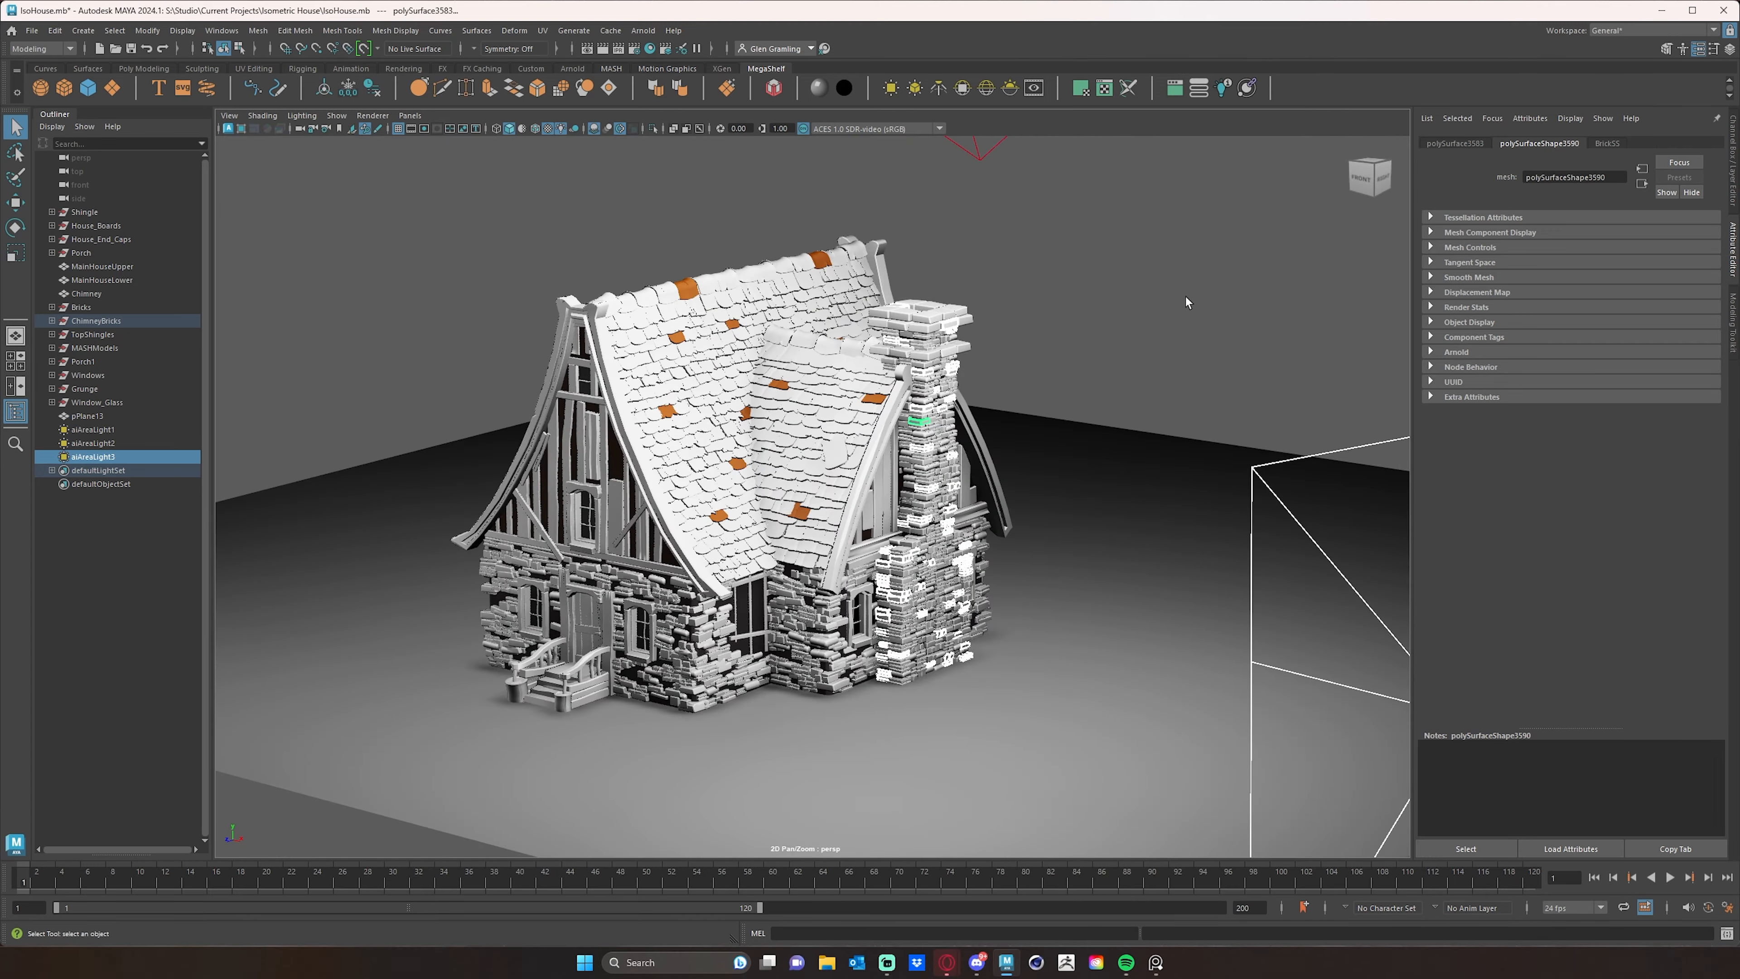
# - Deselect the bricks and restart the Arnold viewport render to check the mixed chimney bricks from the front corner
pyautogui.click(1188, 301)
pyautogui.keyDown('alt'); pyautogui.moveTo(940, 377); pyautogui.dragTo(968, 391); pyautogui.keyUp('alt')
pyautogui.keyDown('alt'); pyautogui.moveTo(967, 390); pyautogui.dragTo(1077, 379, button='middle'); pyautogui.keyUp('alt')
pyautogui.keyDown('alt'); pyautogui.moveTo(1077, 379); pyautogui.dragTo(1144, 403, button='right'); pyautogui.keyUp('alt')
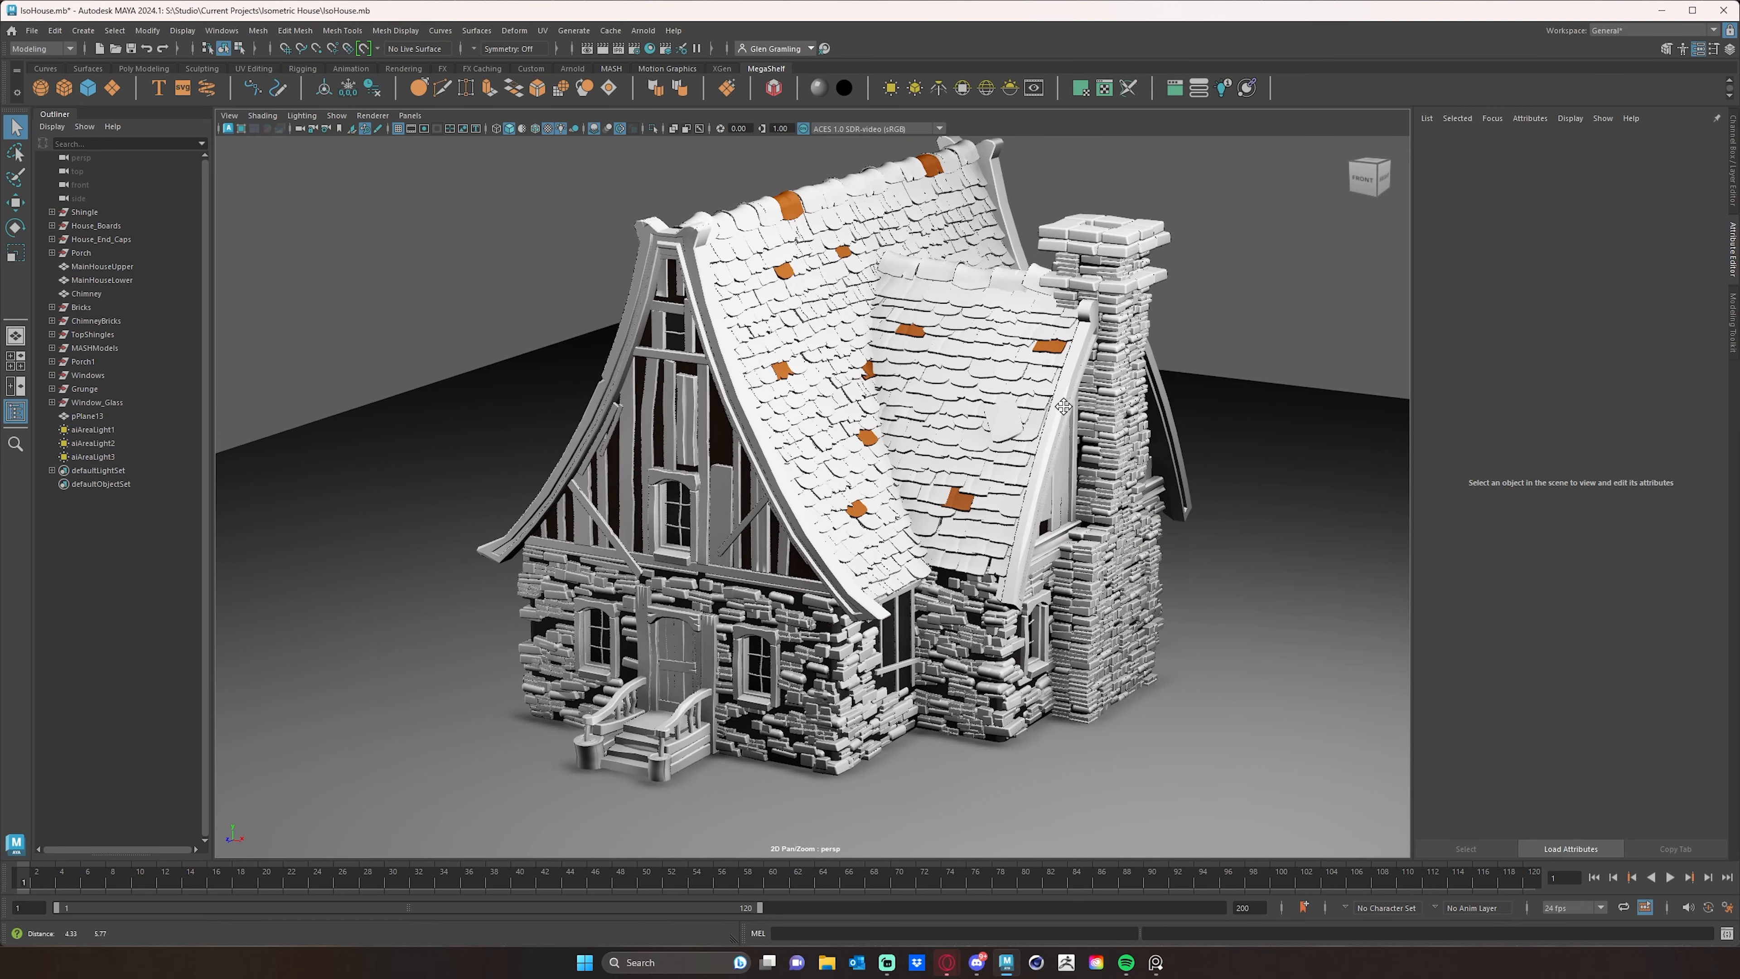
pyautogui.keyDown('alt'); pyautogui.moveTo(1144, 403); pyautogui.dragTo(1116, 420, button='middle'); pyautogui.keyUp('alt')
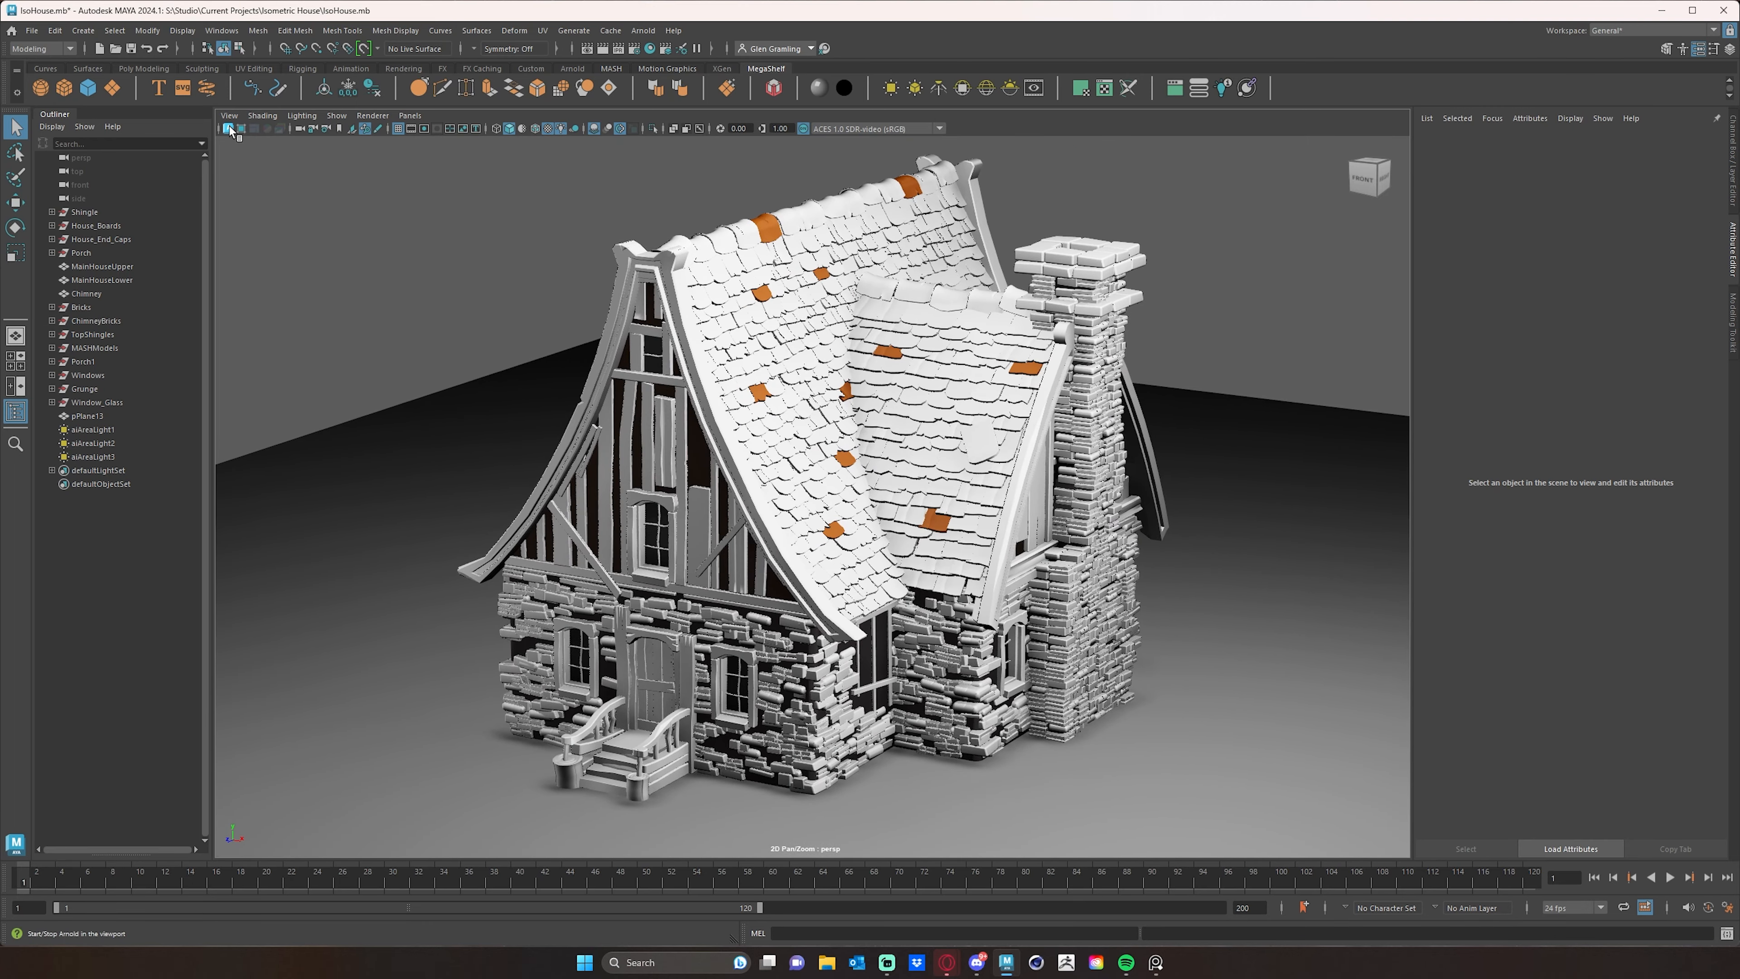
pyautogui.click(229, 128)
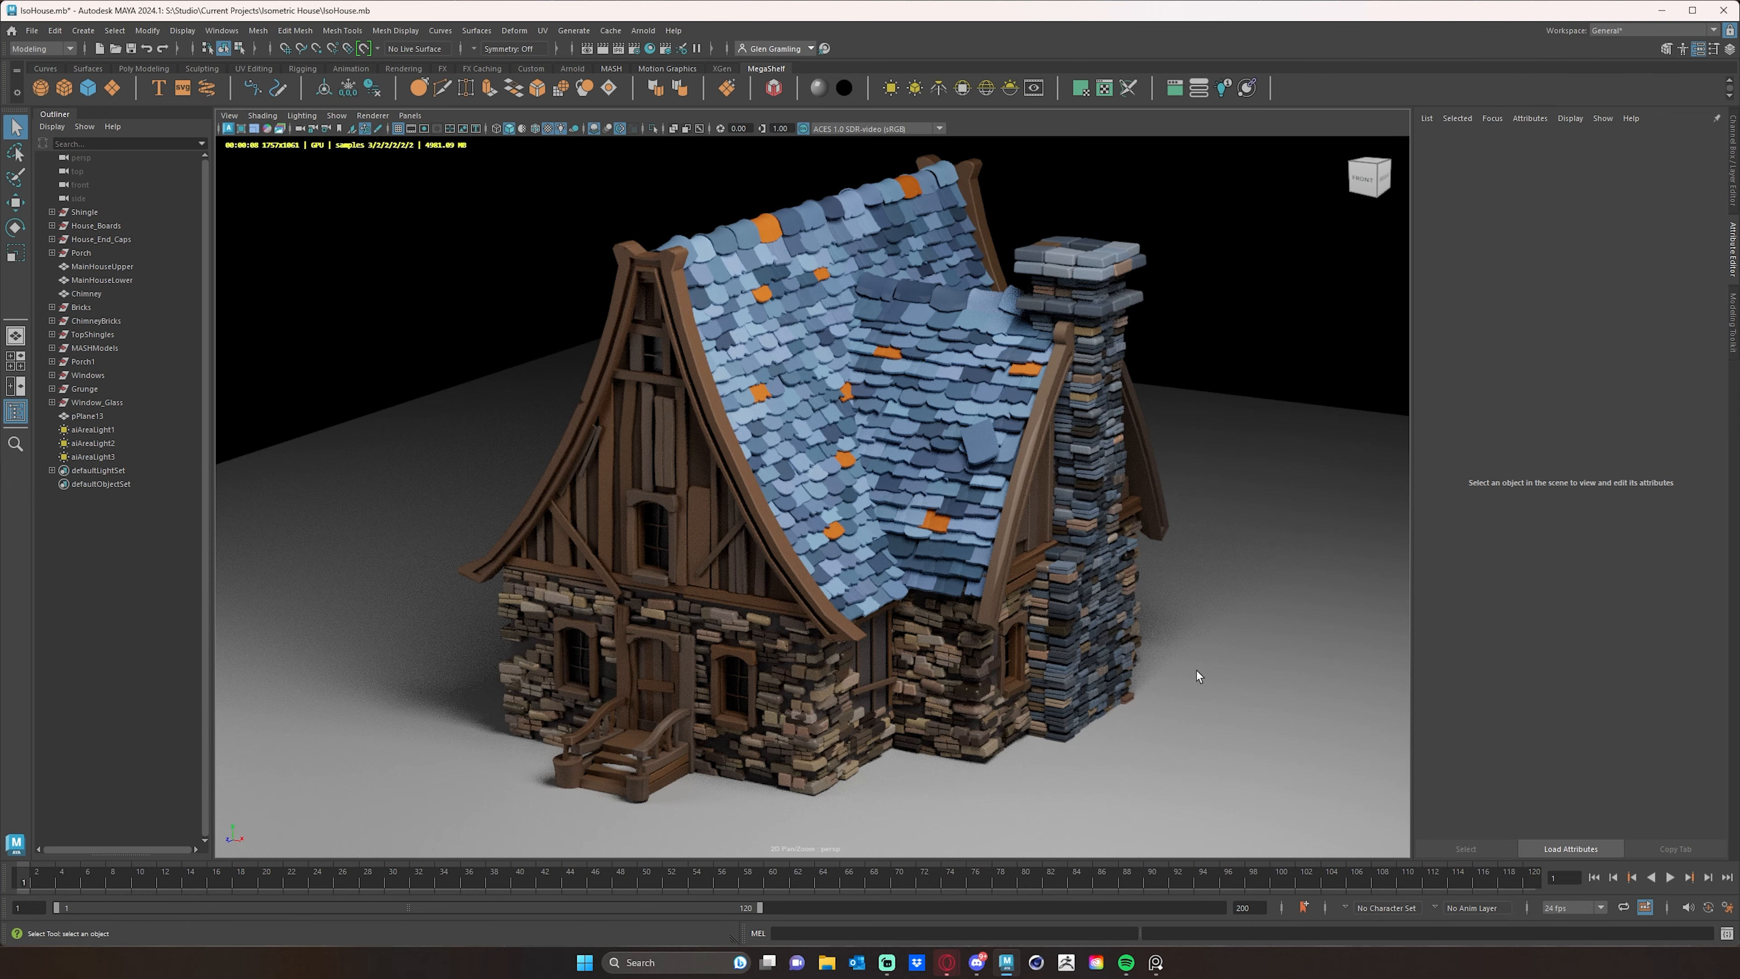
pyautogui.keyDown('alt'); pyautogui.moveTo(1197, 670); pyautogui.dragTo(1105, 476); pyautogui.keyUp('alt')
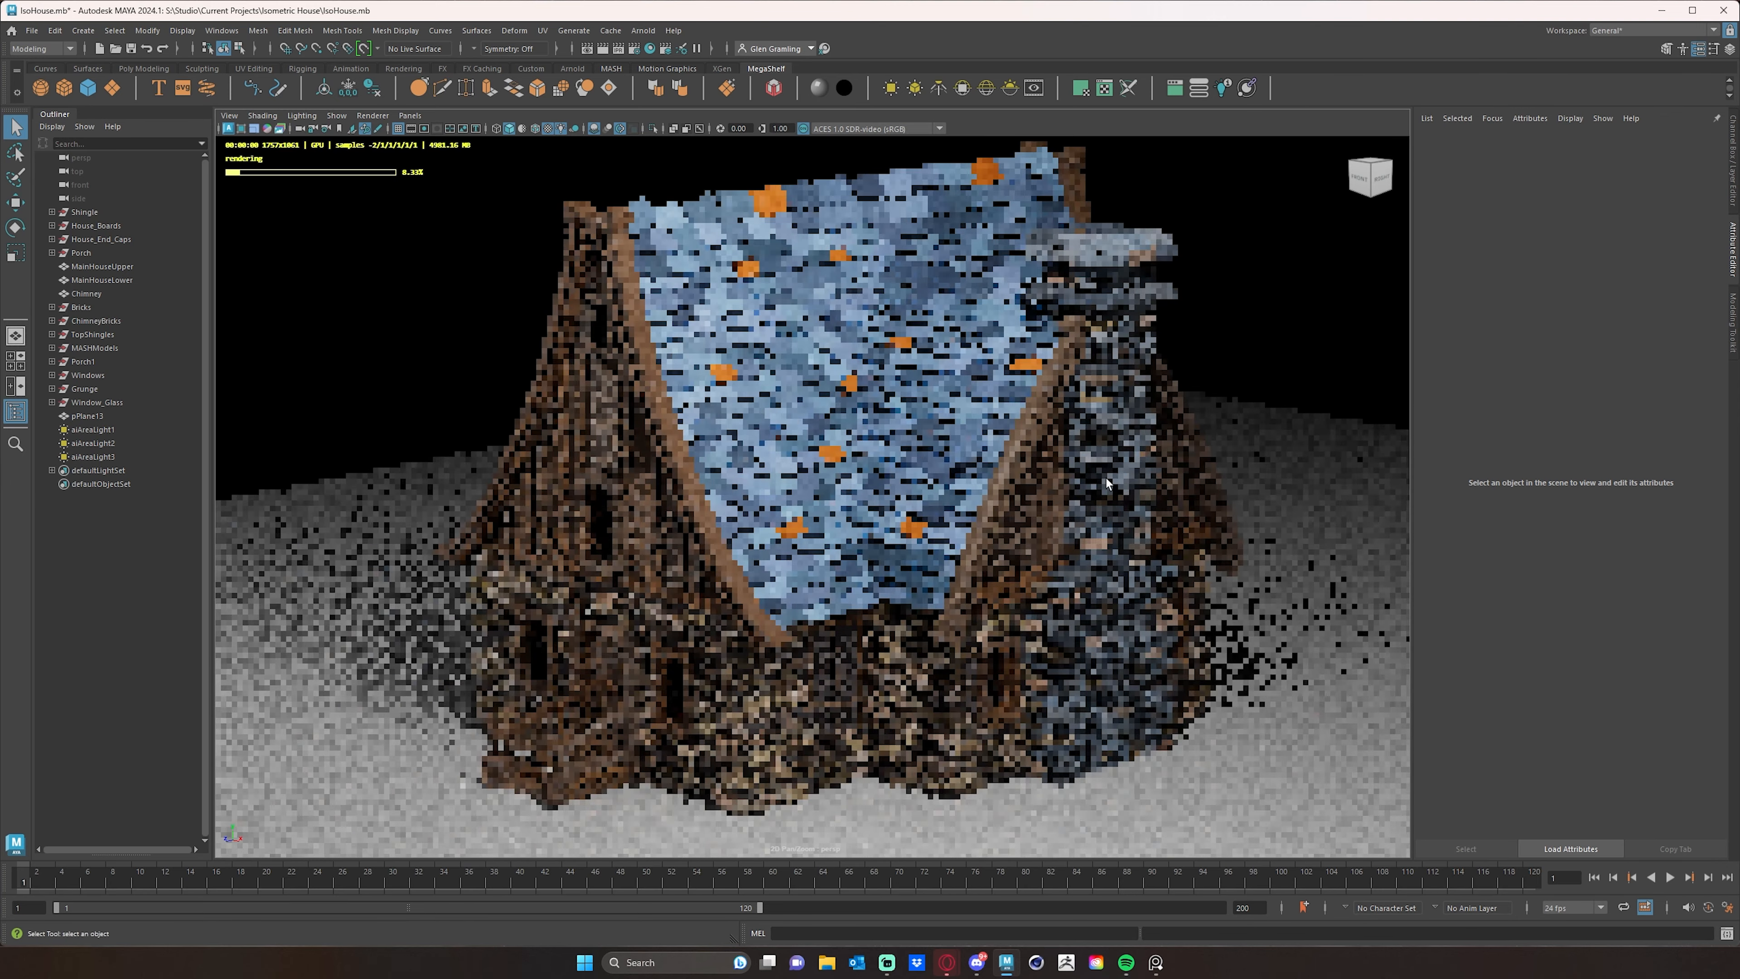
# - Adjust the brightness and saturation of the ChimneyBrickSS color jitter's input color, trying a neutral gray before restoring a slight blue tint
pyautogui.click(1128, 479)
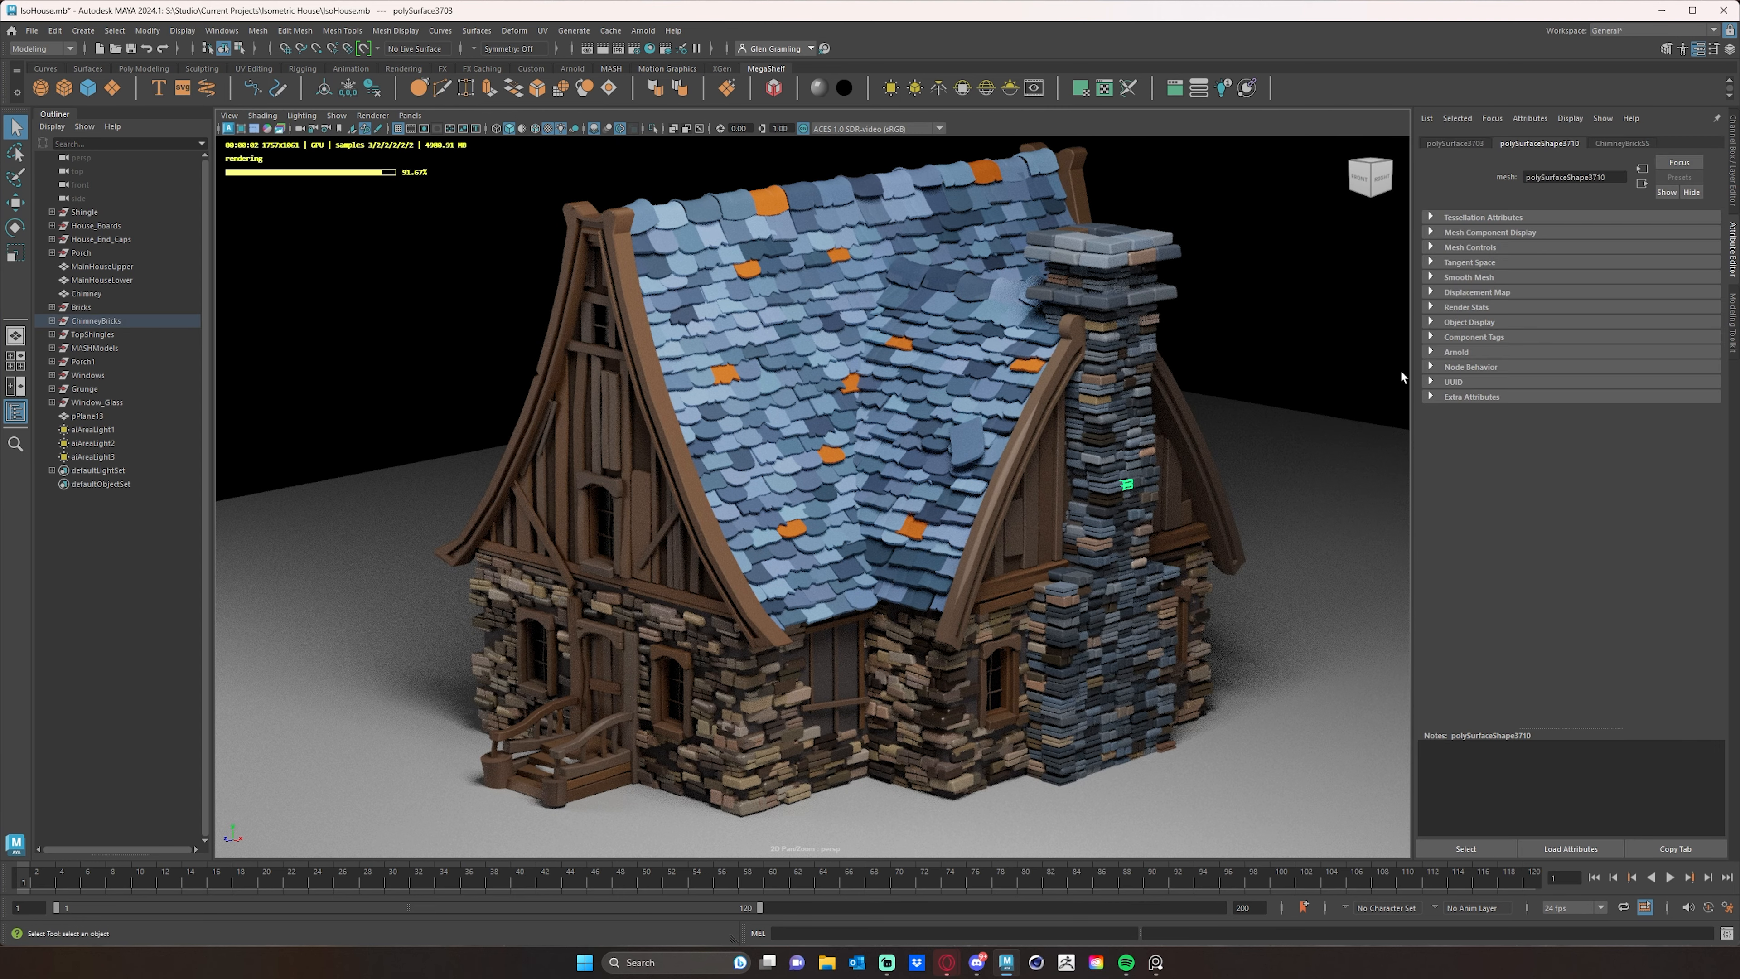
pyautogui.click(1622, 143)
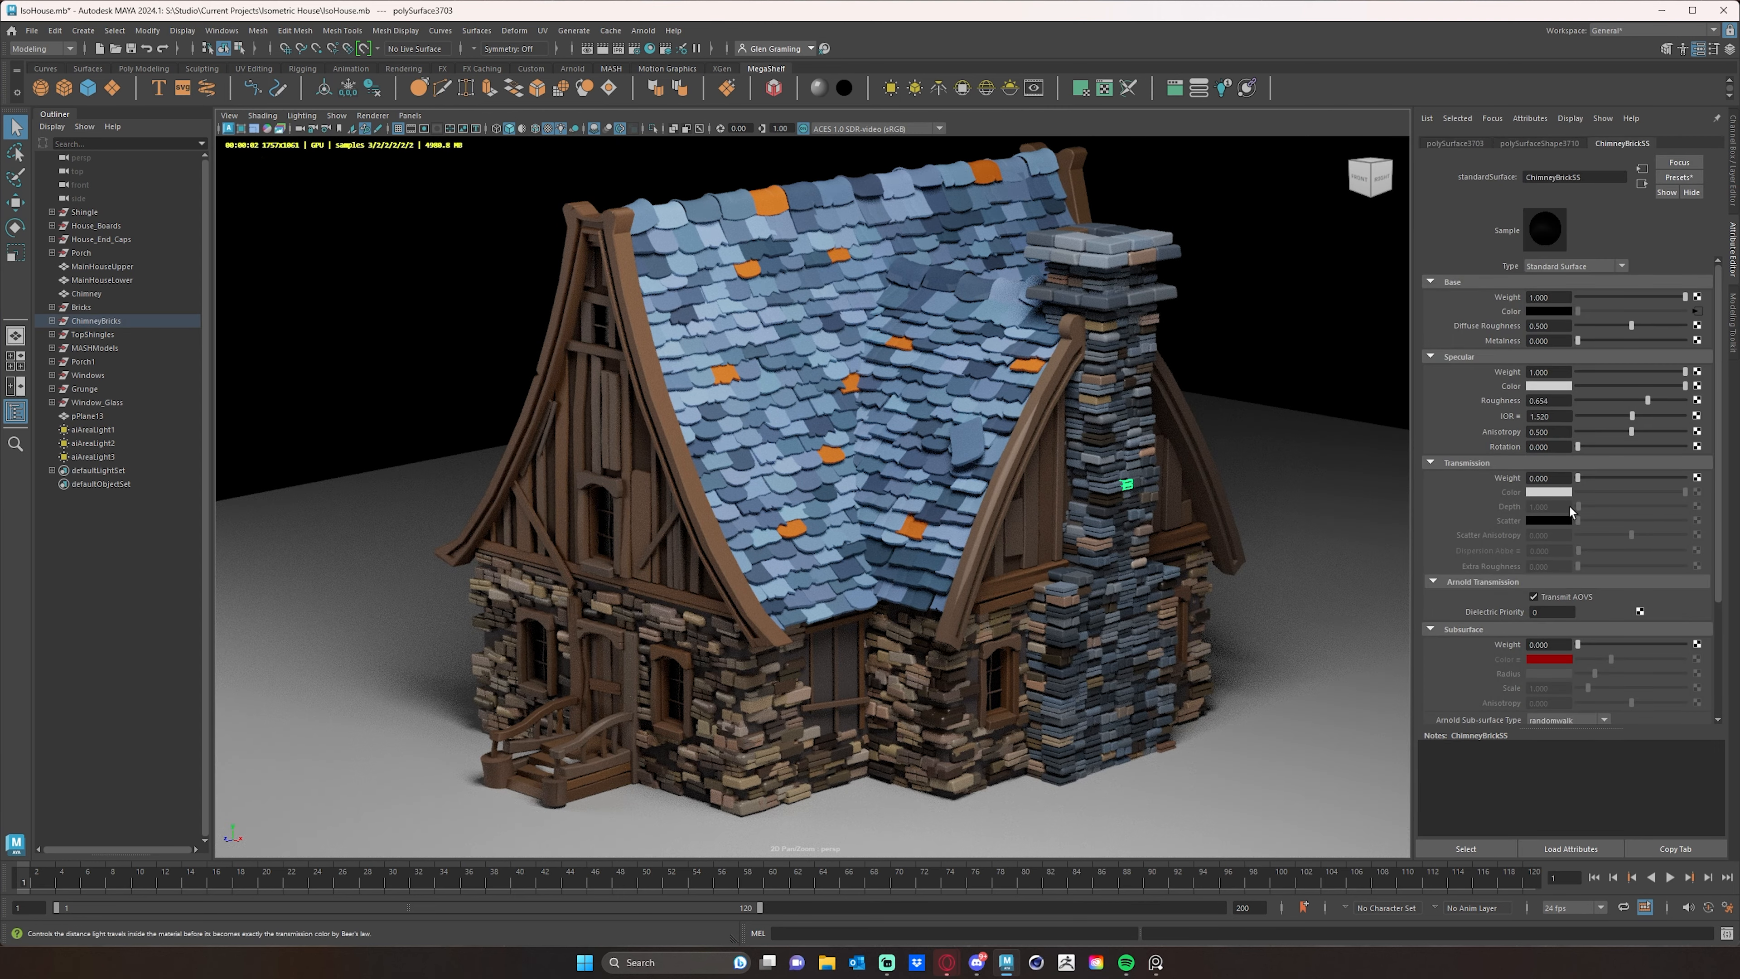
pyautogui.click(1702, 316)
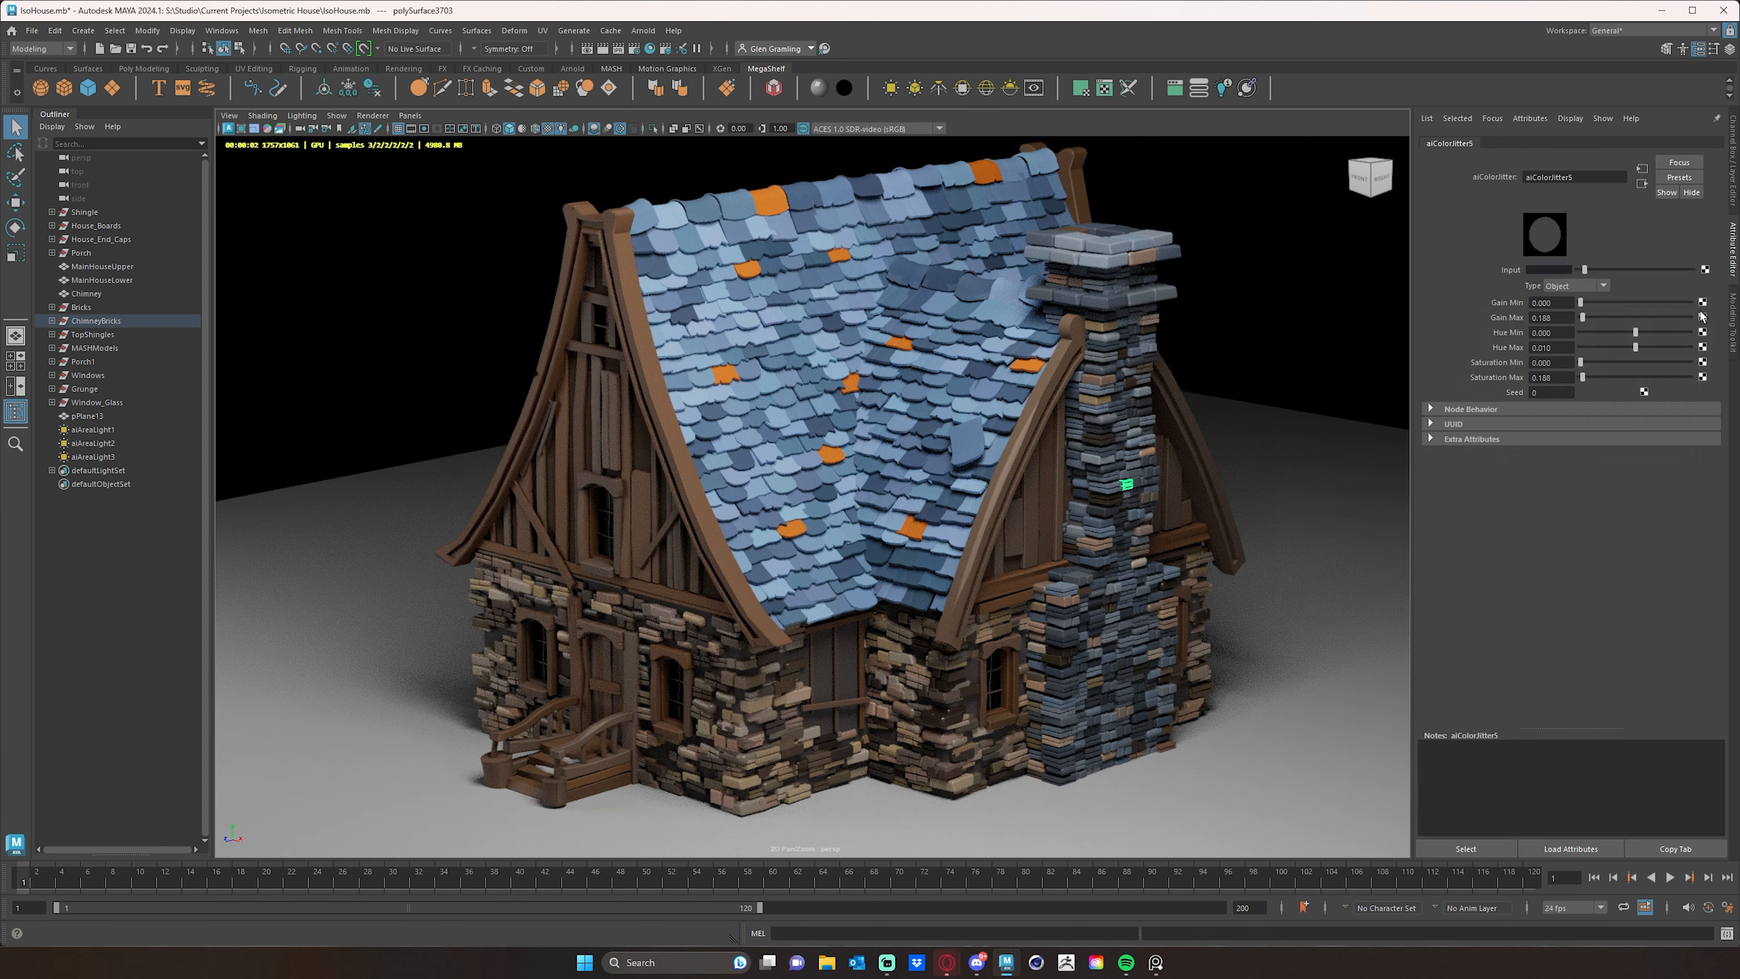
pyautogui.click(1562, 267)
pyautogui.click(1535, 356)
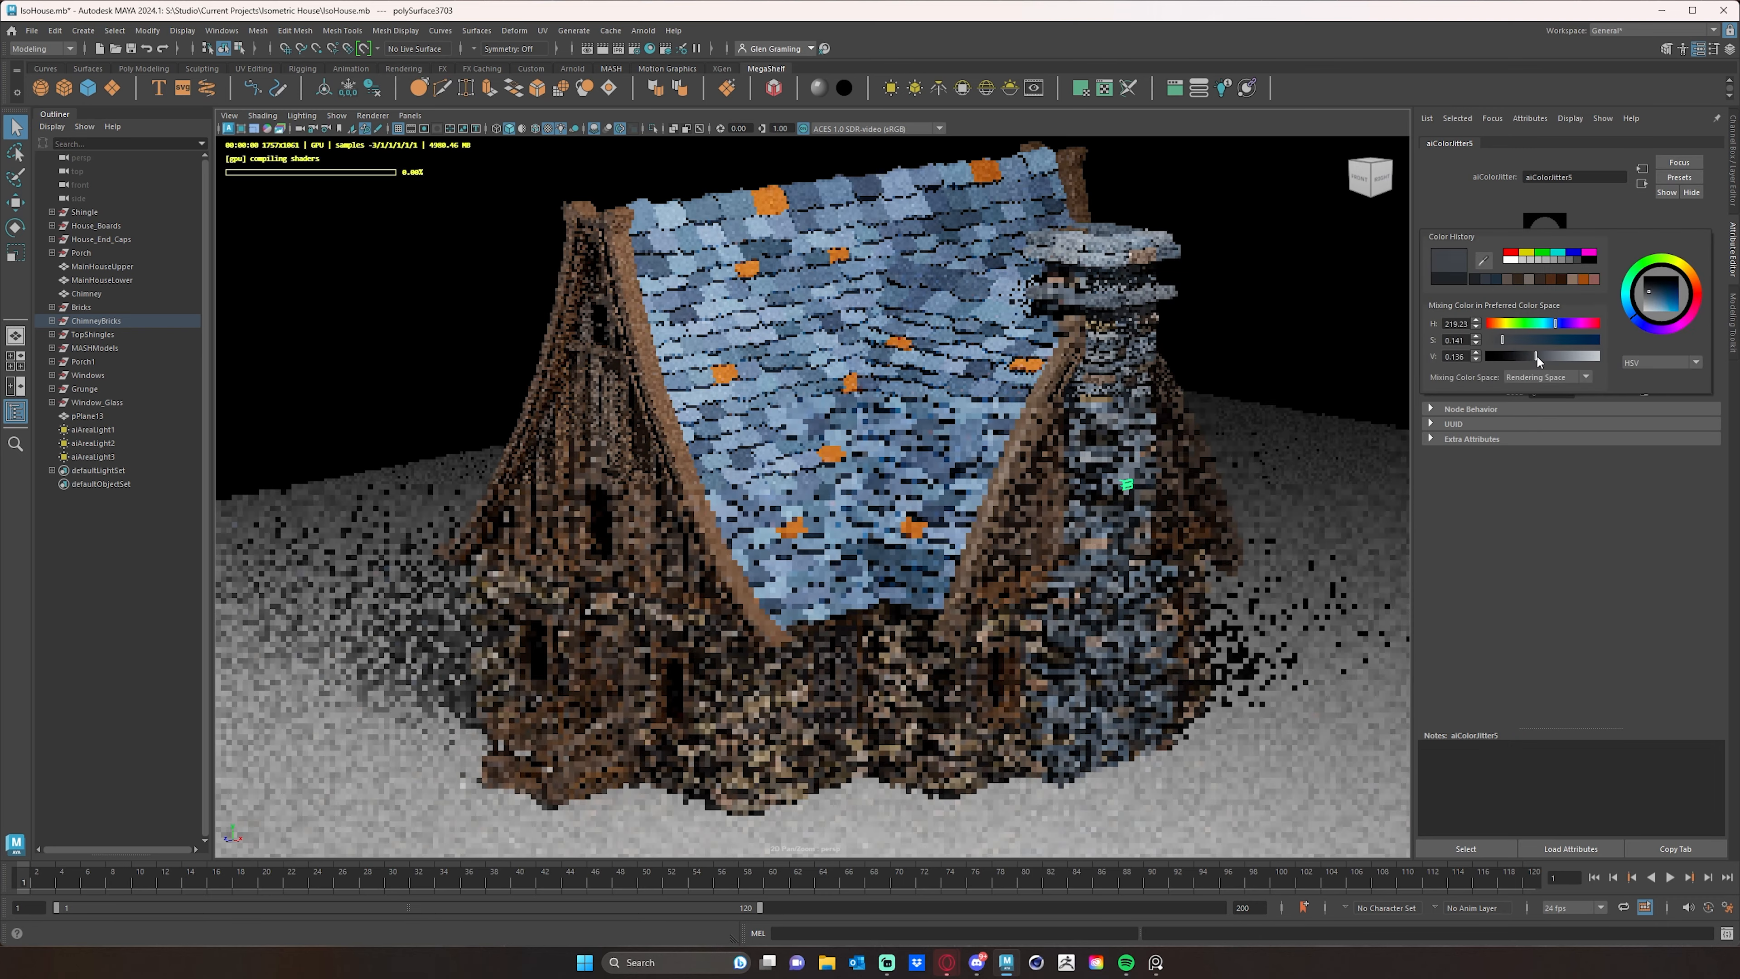
pyautogui.moveTo(1502, 337); pyautogui.dragTo(1485, 337)
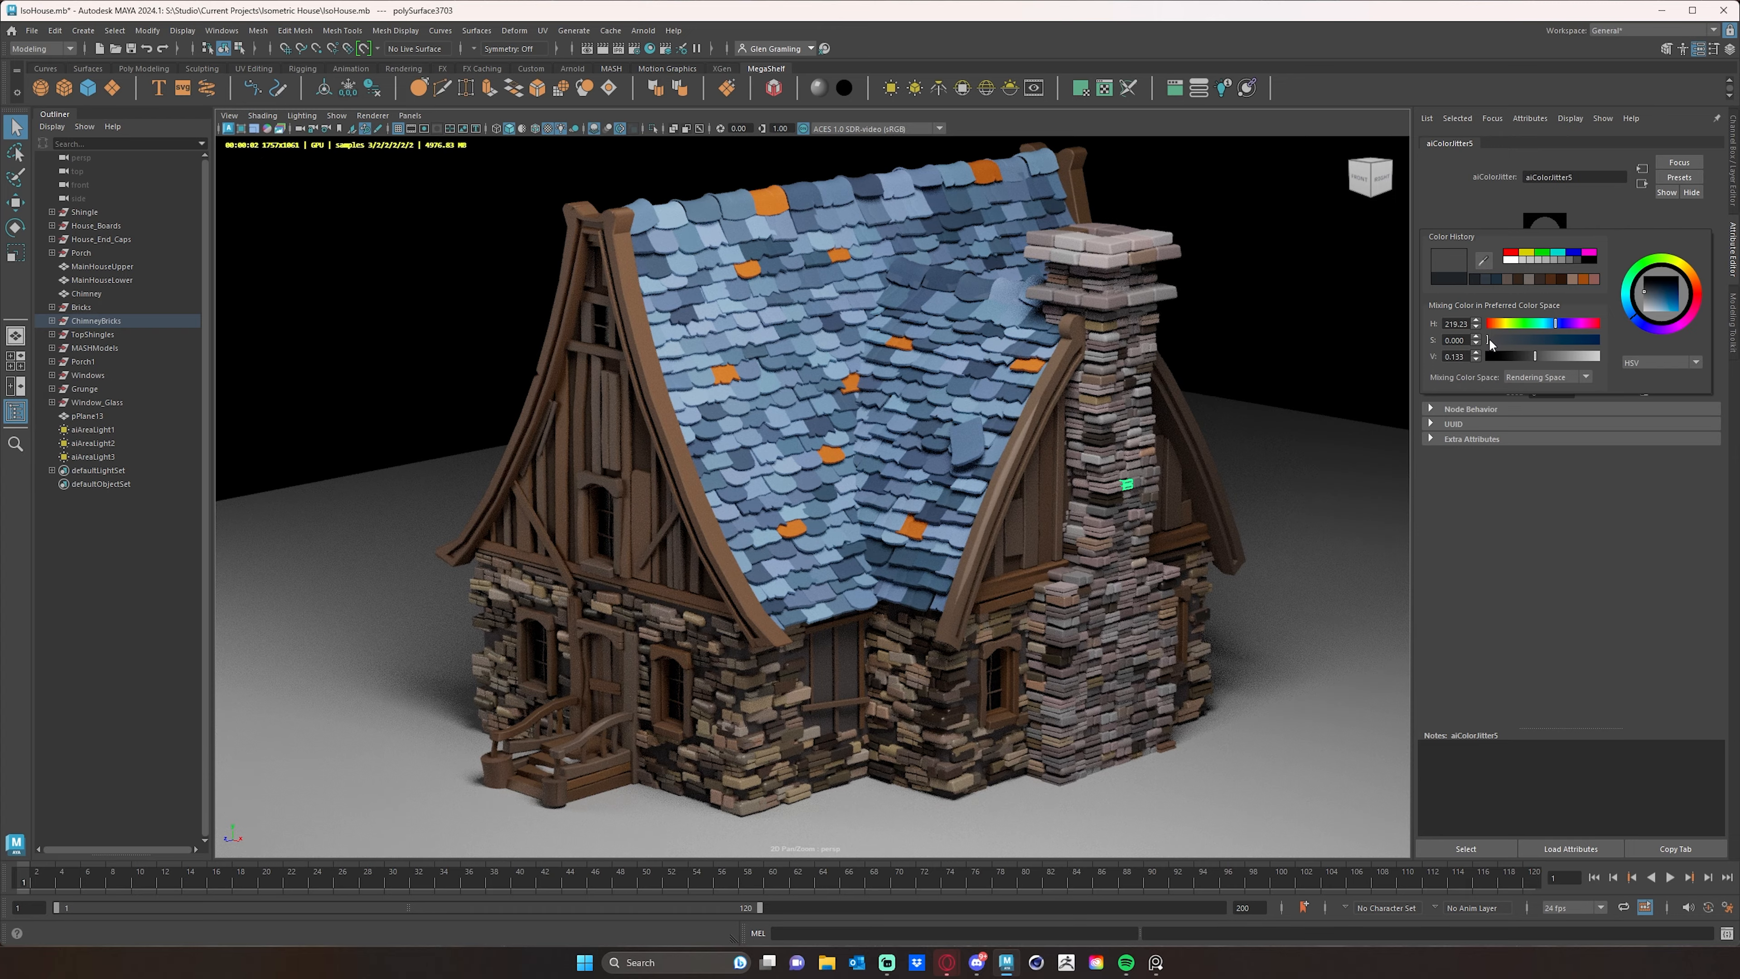
pyautogui.moveTo(1489, 337)
pyautogui.mouseDown()
pyautogui.moveTo(1527, 356)
pyautogui.moveTo(1501, 337)
pyautogui.mouseUp()
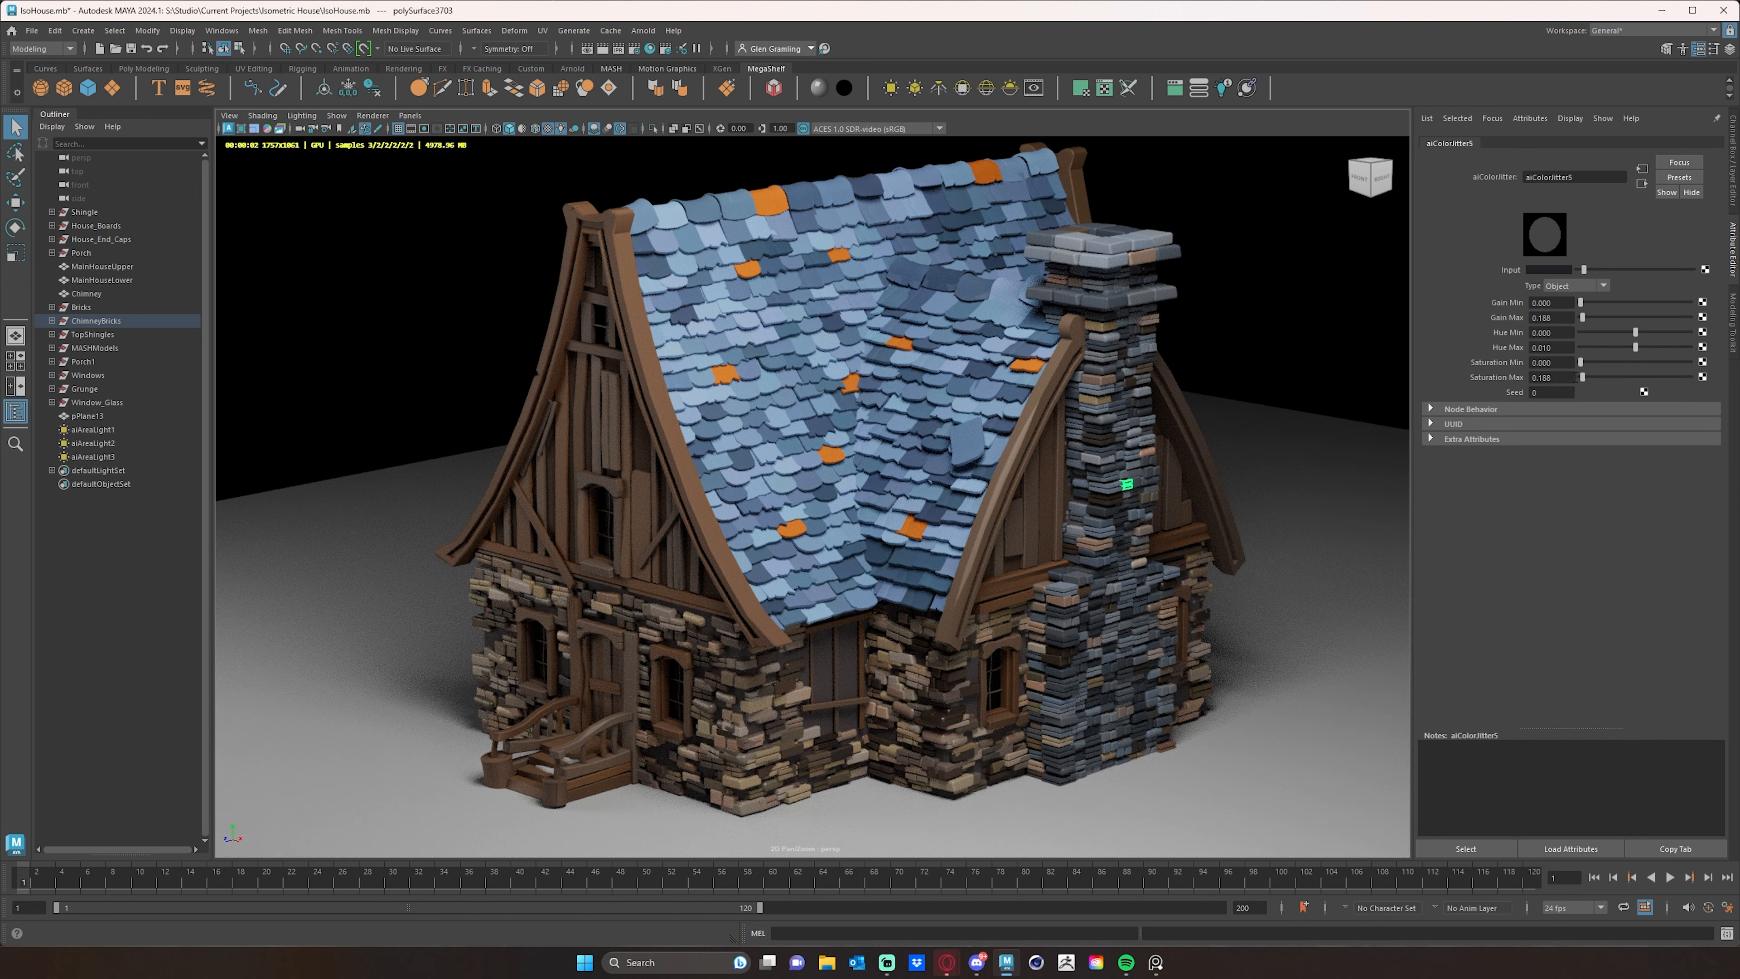
# - Set the chimney color jitter's maximum saturation to 0.000 and its hue range to -0.058 minimum and 0.138 maximum
pyautogui.moveTo(1582, 377); pyautogui.dragTo(1559, 377)
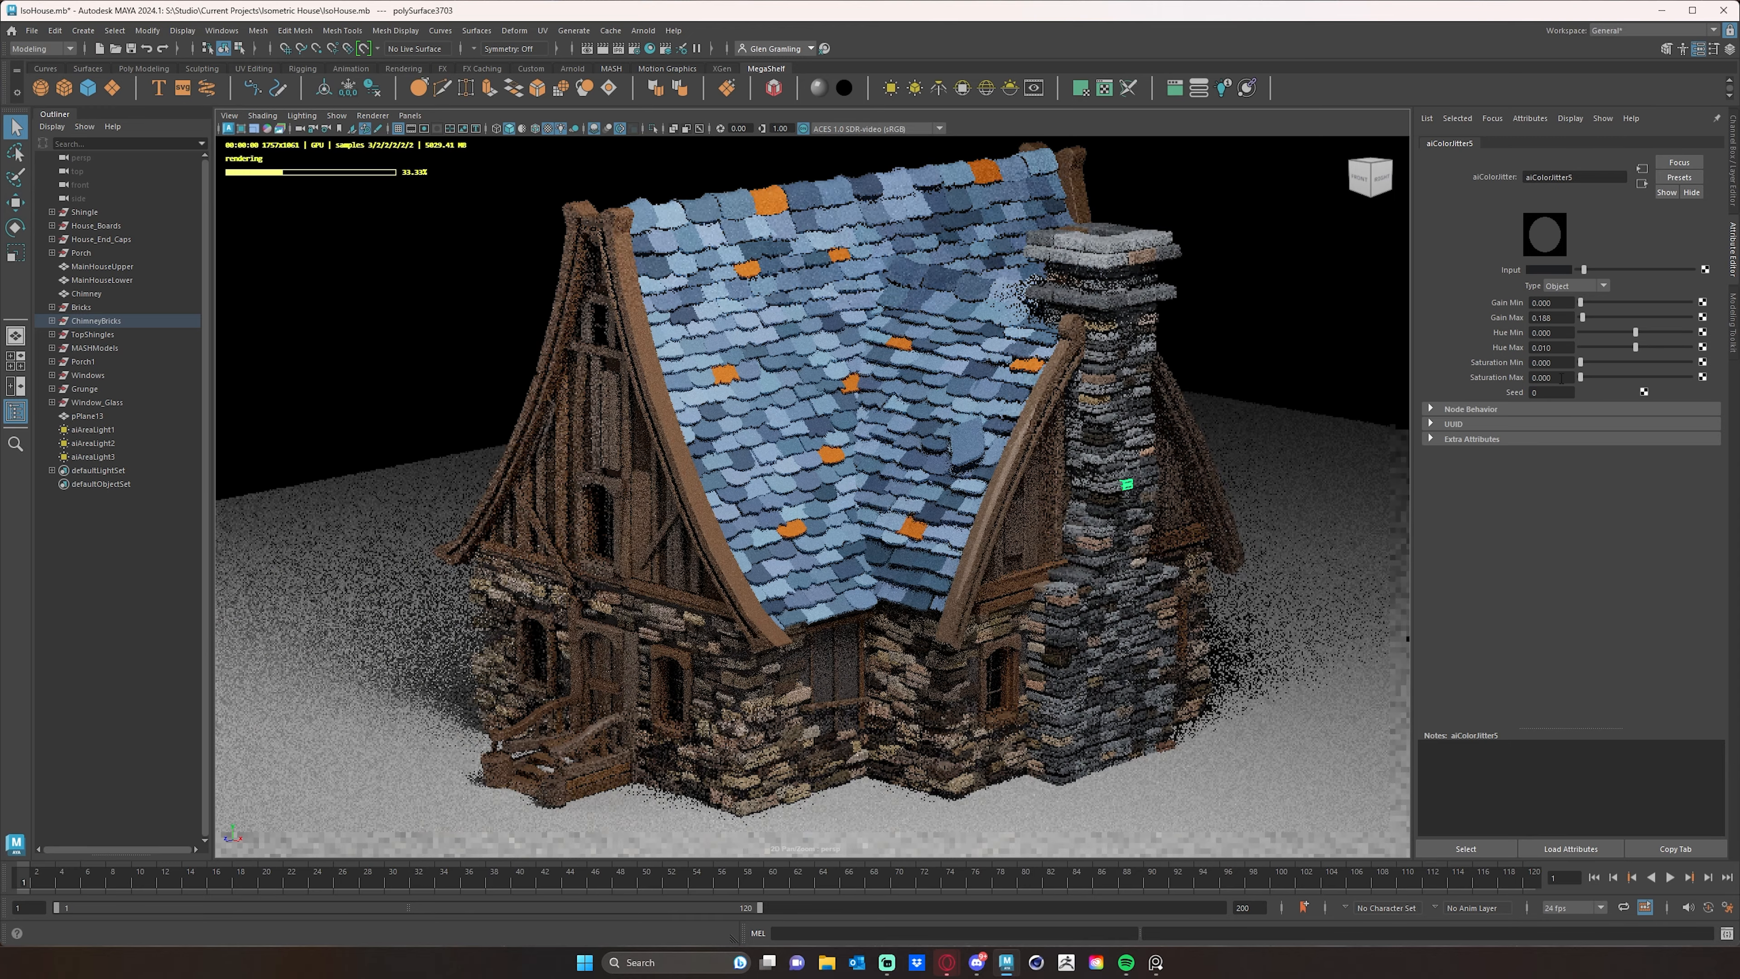
pyautogui.keyDown('alt'); pyautogui.moveTo(1280, 405); pyautogui.dragTo(1286, 420); pyautogui.keyUp('alt')
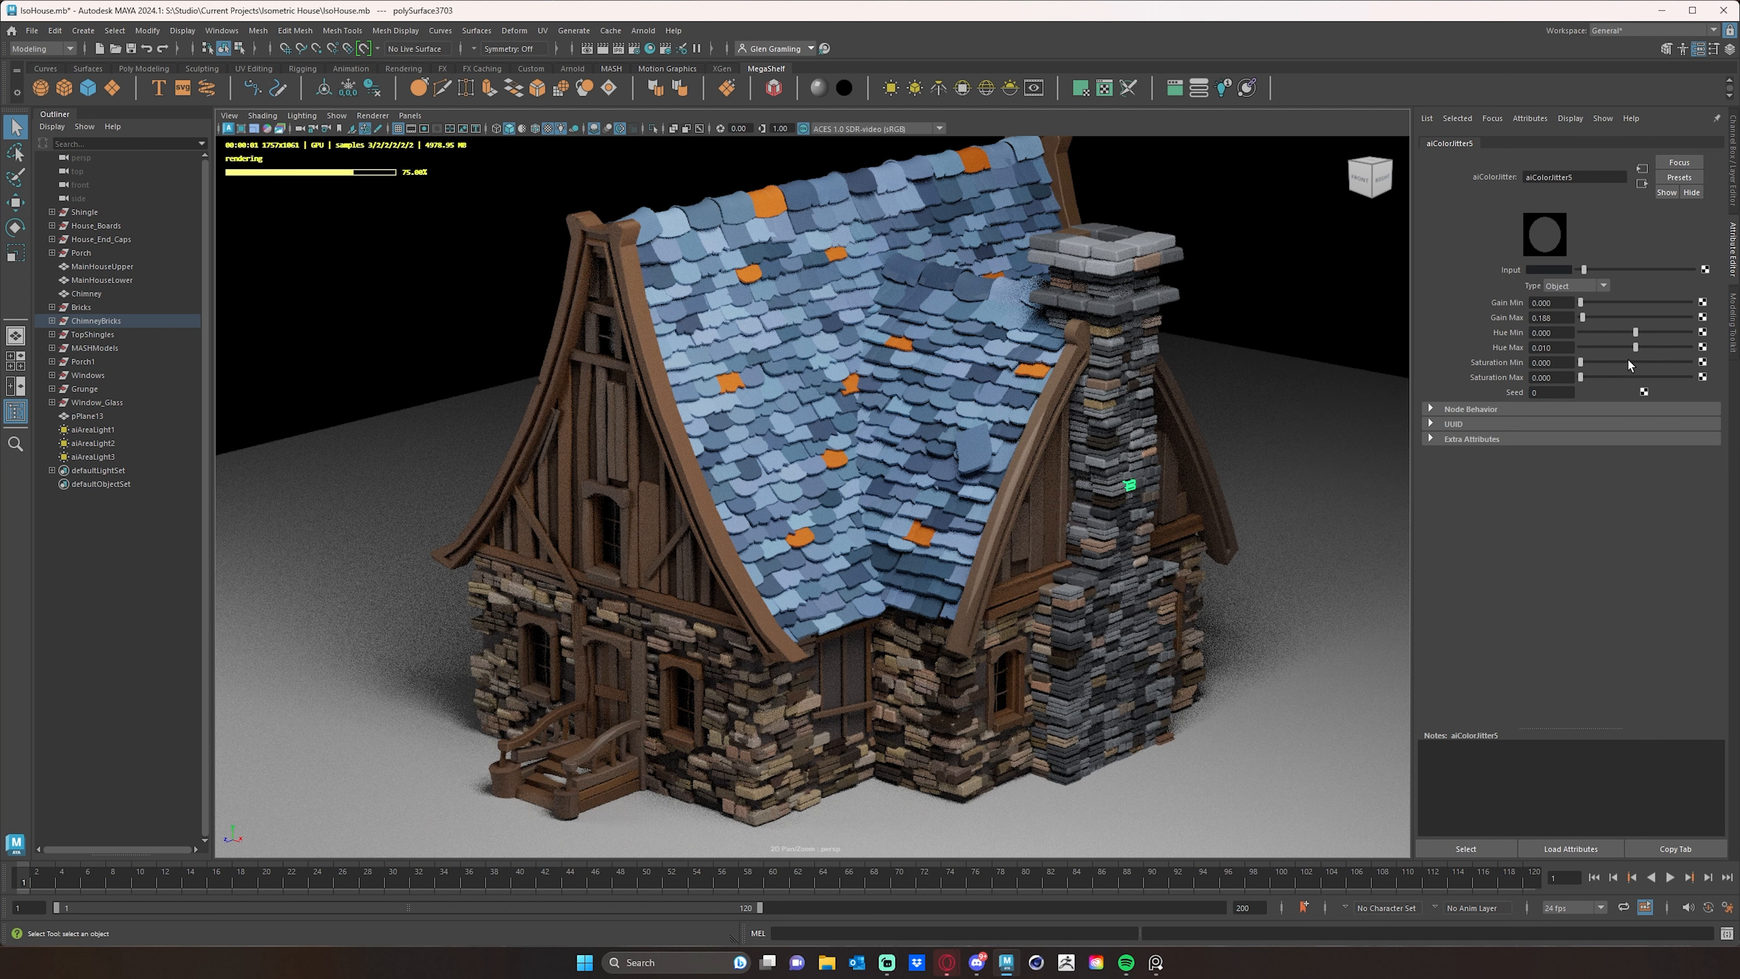
pyautogui.moveTo(1638, 346); pyautogui.dragTo(1640, 348)
pyautogui.click(1581, 377)
pyautogui.moveTo(1640, 348); pyautogui.dragTo(1643, 348)
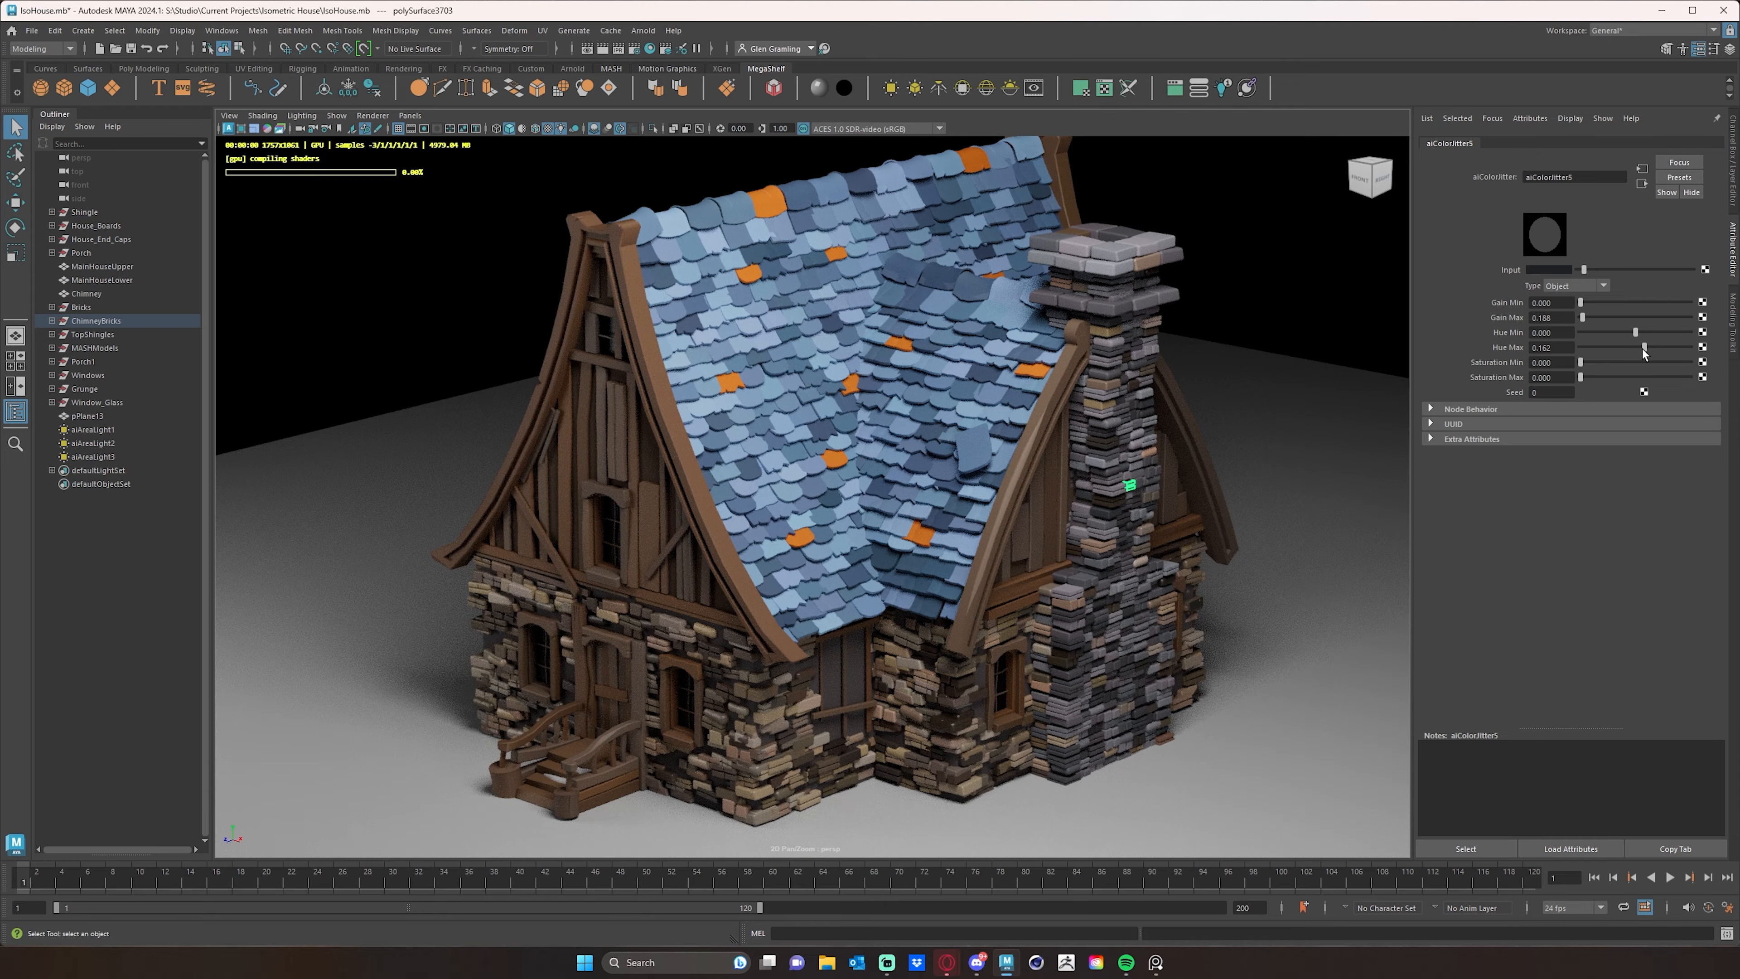
pyautogui.moveTo(1642, 348); pyautogui.dragTo(1631, 336)
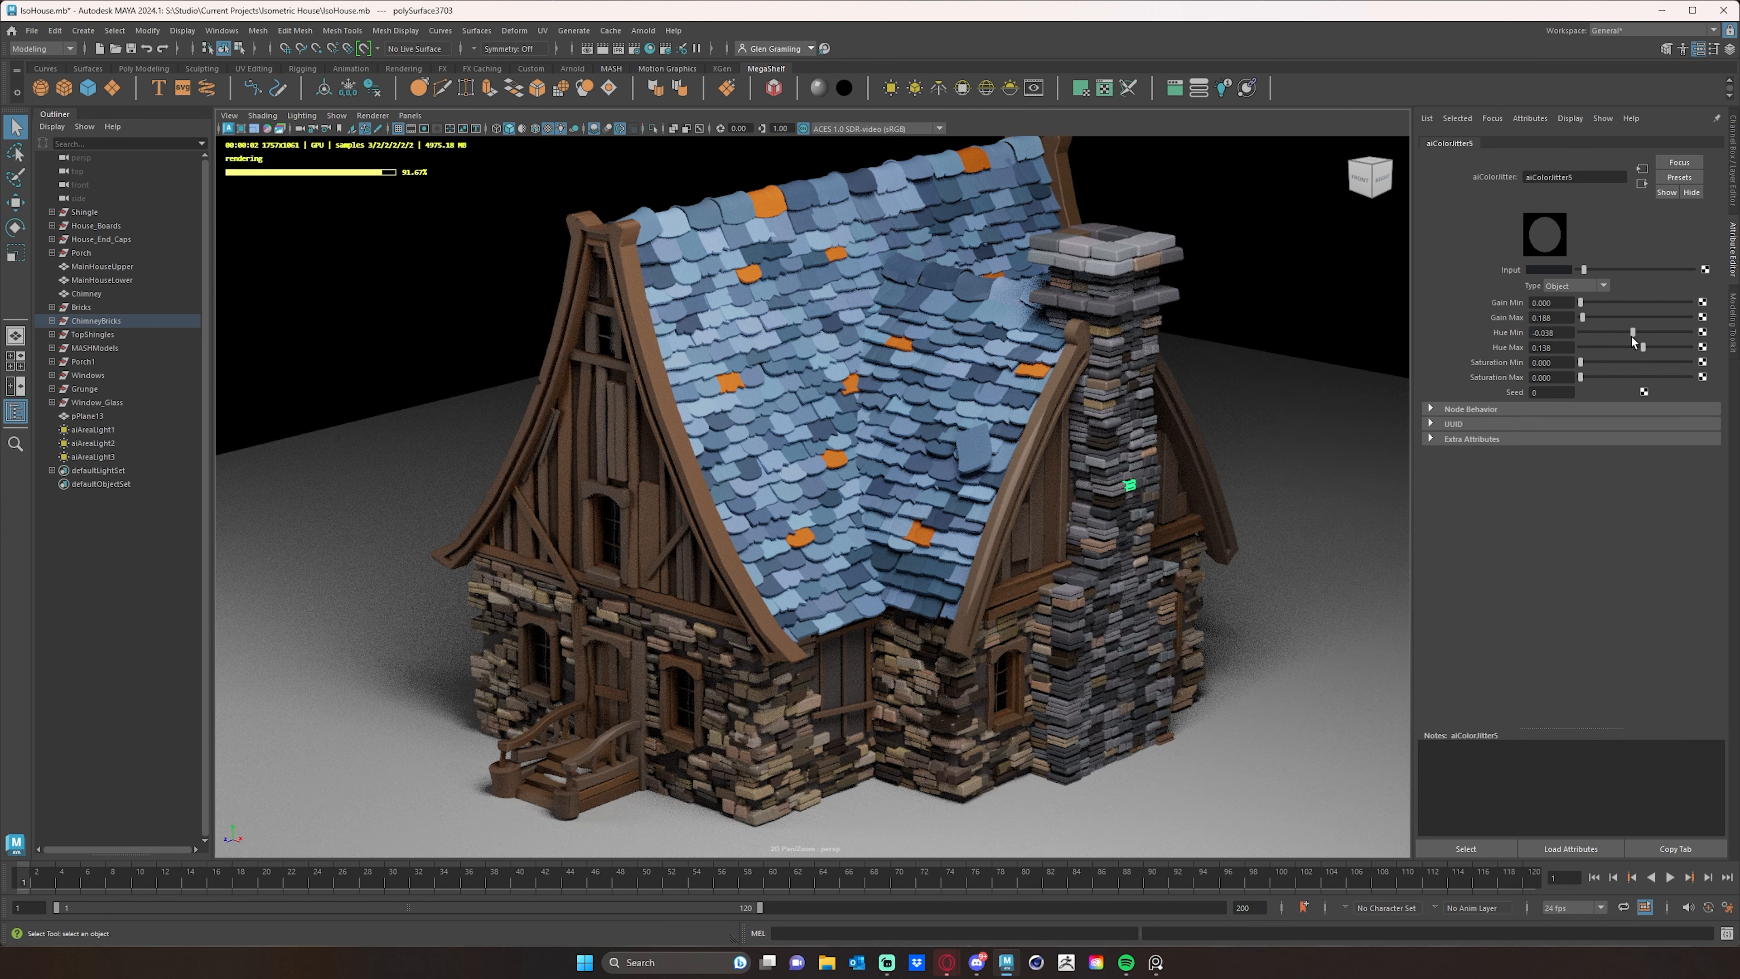
pyautogui.keyDown('alt'); pyautogui.moveTo(1237, 439); pyautogui.dragTo(1258, 432); pyautogui.keyUp('alt')
pyautogui.keyDown('alt'); pyautogui.moveTo(1258, 432); pyautogui.dragTo(1056, 425, button='right'); pyautogui.keyUp('alt')
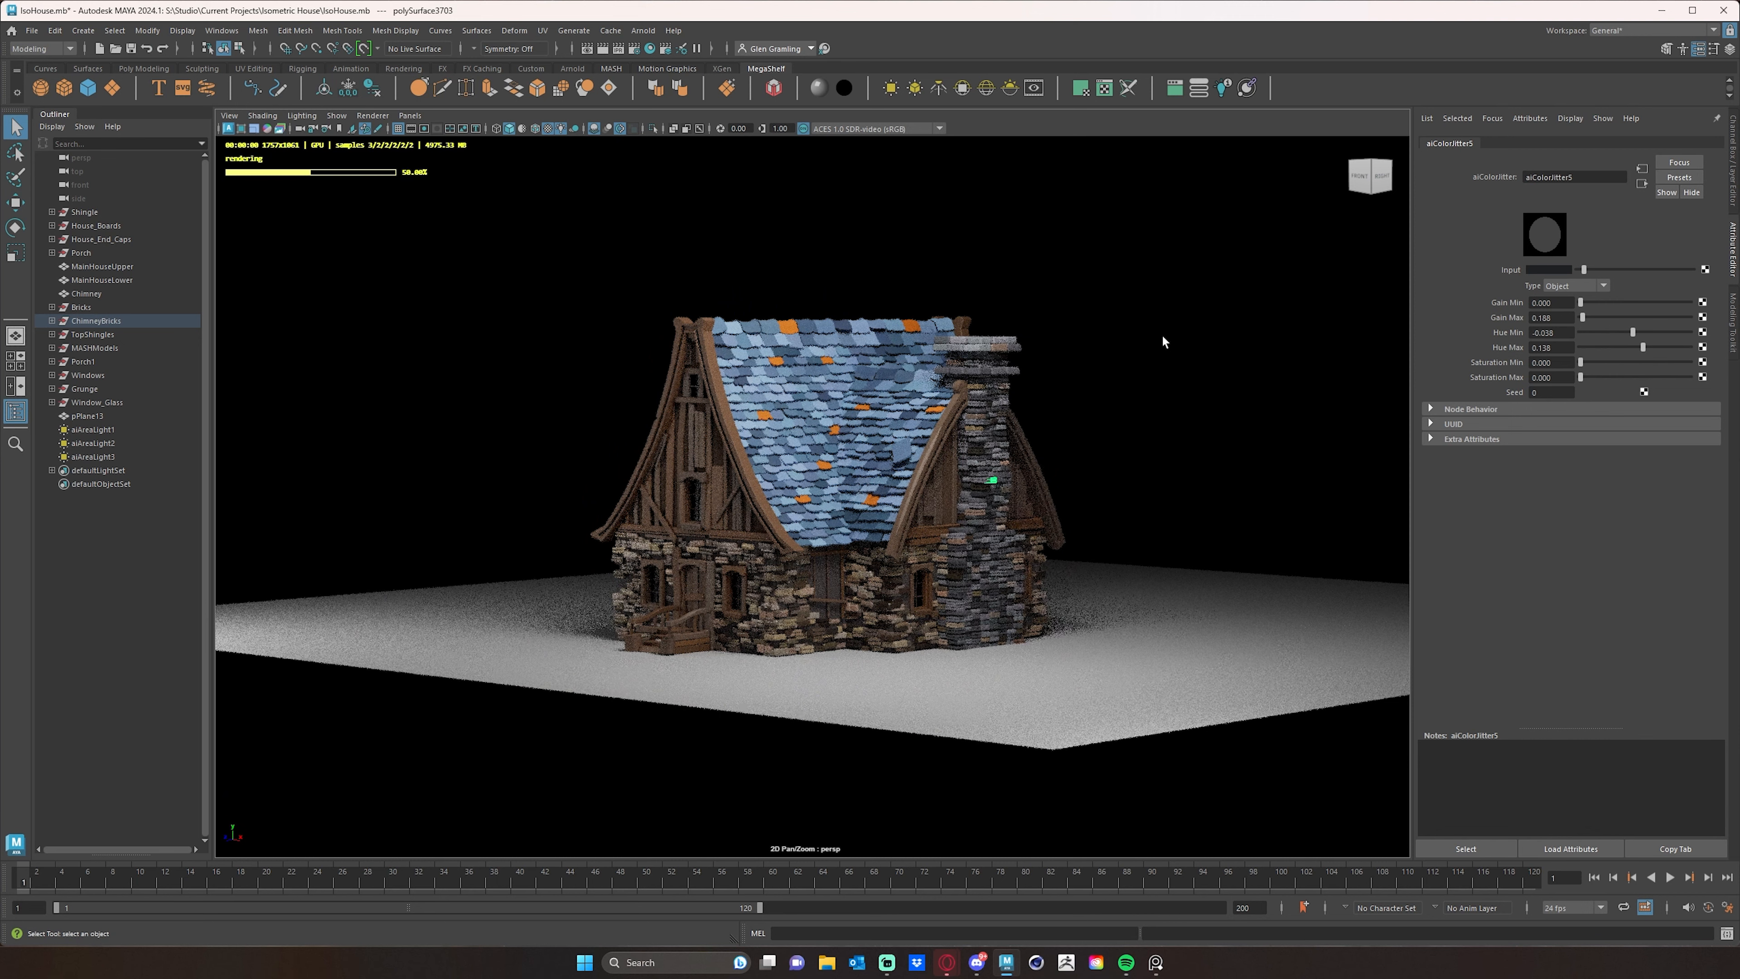
# - Deselect the chimney brick and inspect the adjusted chimney colors in the Arnold render from a higher front-corner view
pyautogui.click(1161, 333)
pyautogui.keyDown('alt'); pyautogui.moveTo(1127, 401); pyautogui.dragTo(1148, 424); pyautogui.keyUp('alt')
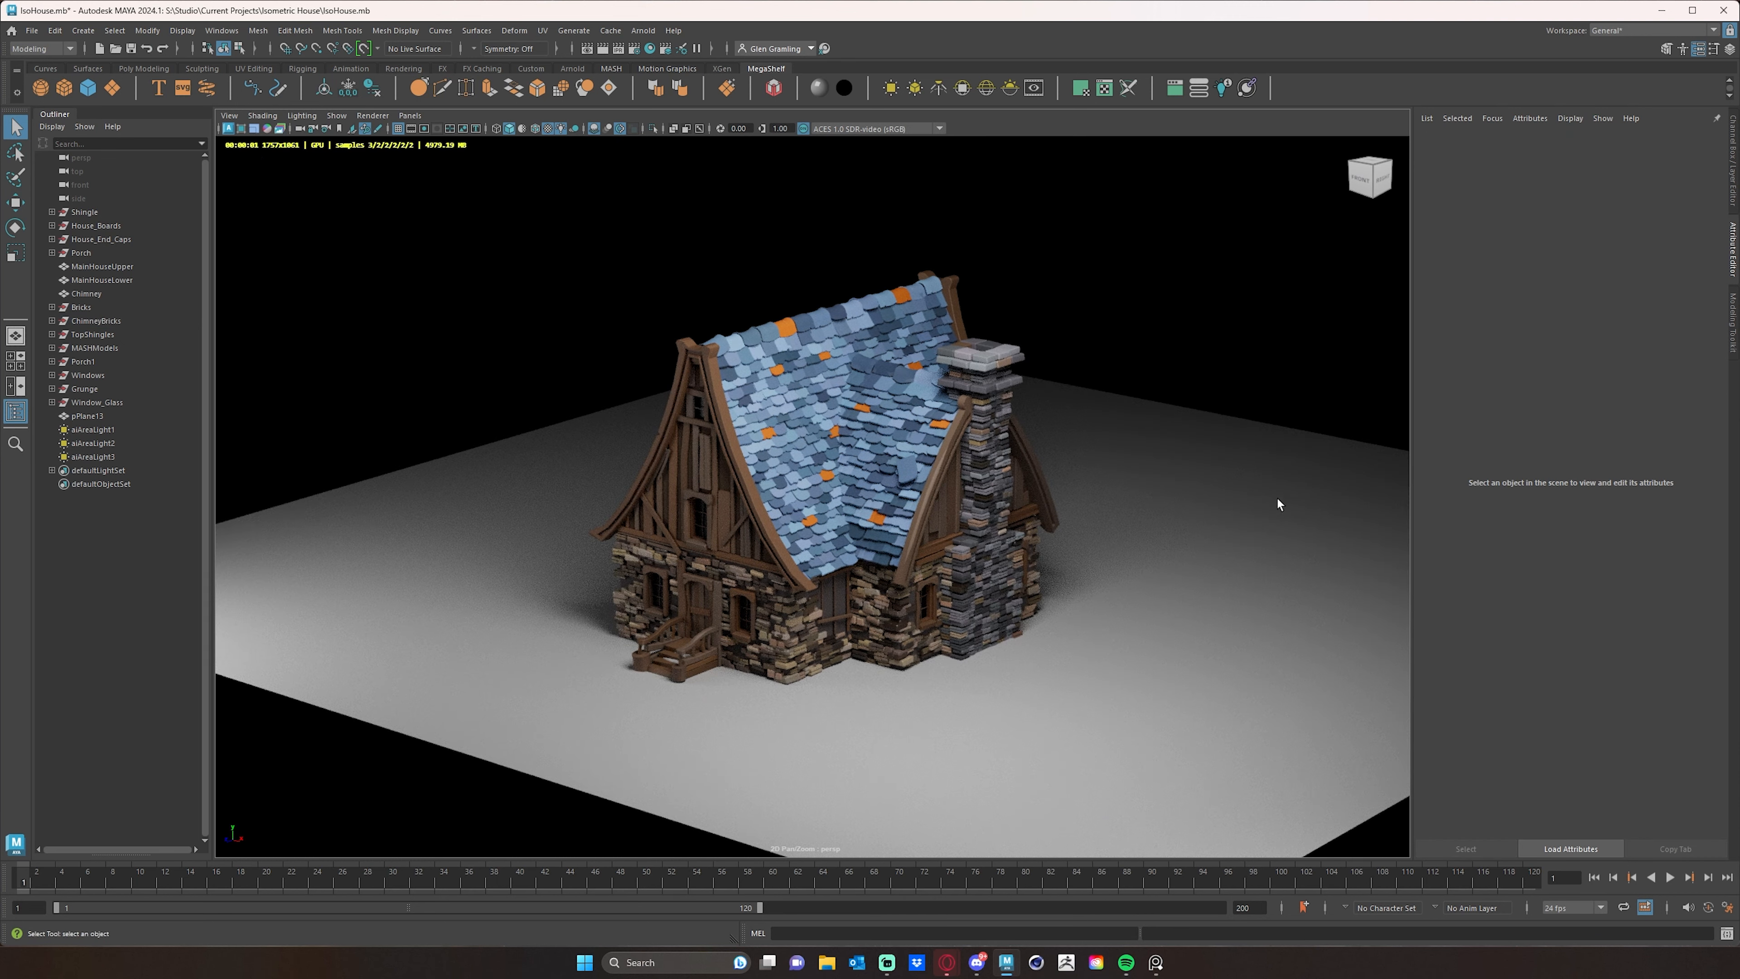
pyautogui.keyDown('alt'); pyautogui.moveTo(1027, 556); pyautogui.dragTo(954, 587); pyautogui.keyUp('alt')
pyautogui.keyDown('alt'); pyautogui.moveTo(955, 587); pyautogui.dragTo(1063, 601, button='right'); pyautogui.keyUp('alt')
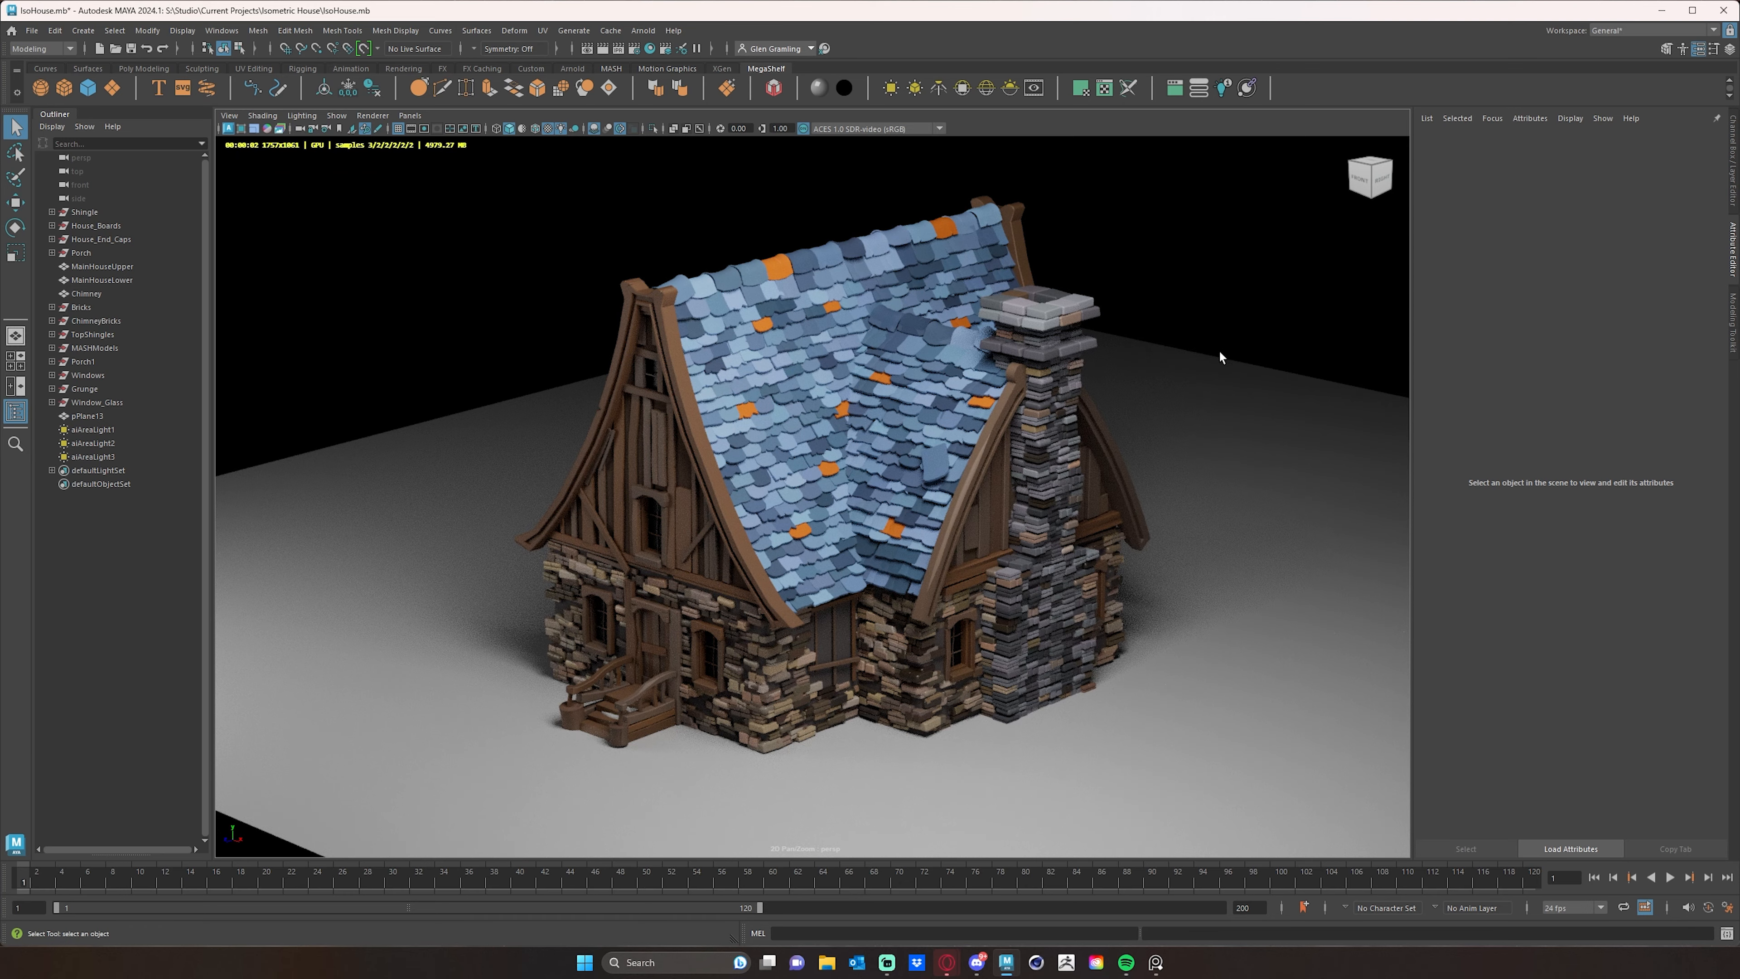
pyautogui.keyDown('alt'); pyautogui.moveTo(1167, 425); pyautogui.dragTo(1174, 427); pyautogui.keyUp('alt')
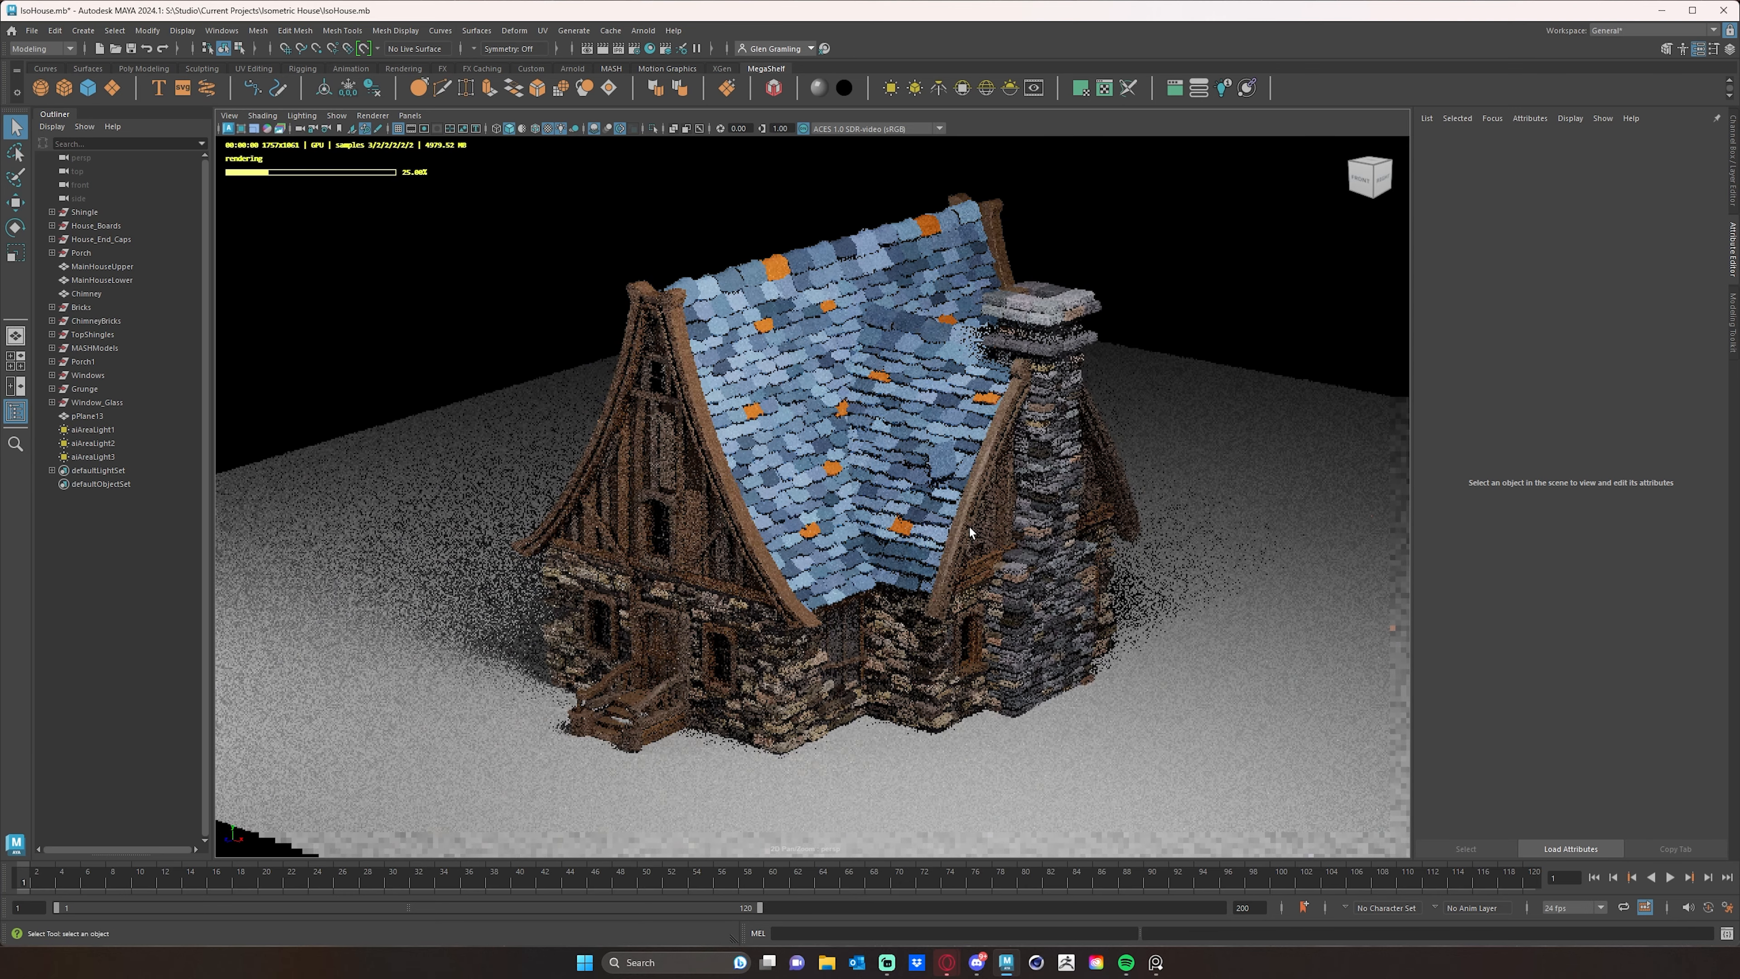
pyautogui.keyDown('alt'); pyautogui.moveTo(934, 514); pyautogui.dragTo(952, 496); pyautogui.keyUp('alt')
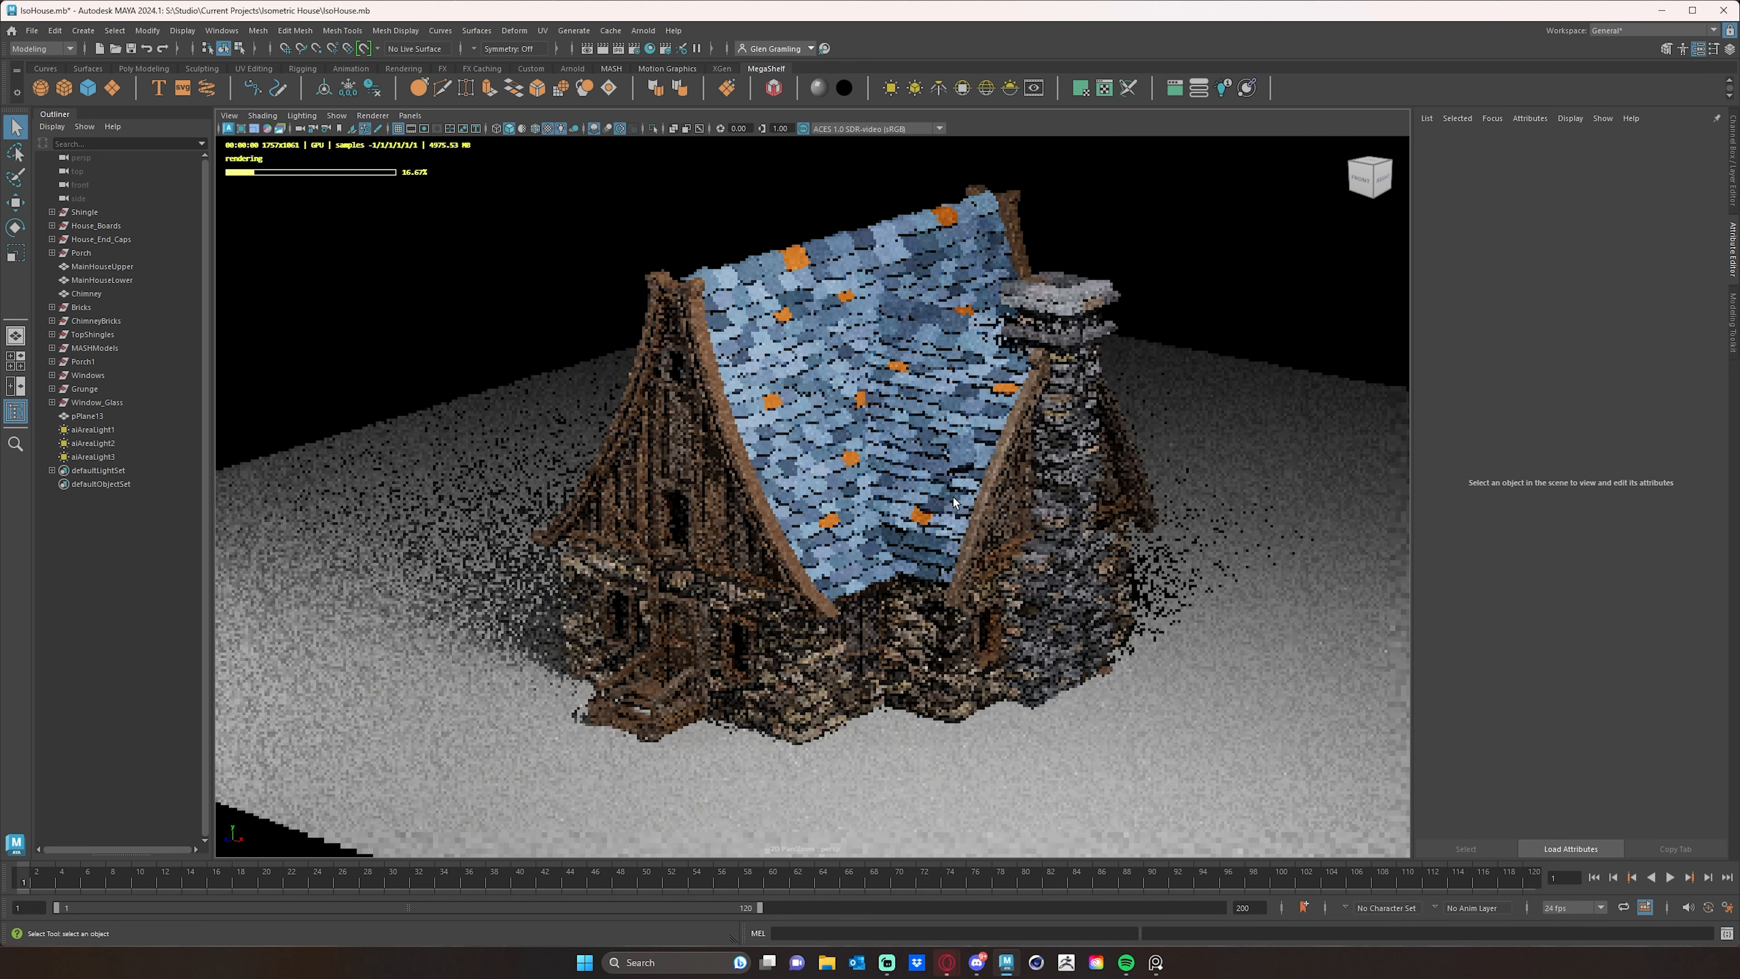
# - Stop the Arnold viewport render and select the glass pane of the middle front-gable window to load its WindowGlassSS material
pyautogui.click(229, 130)
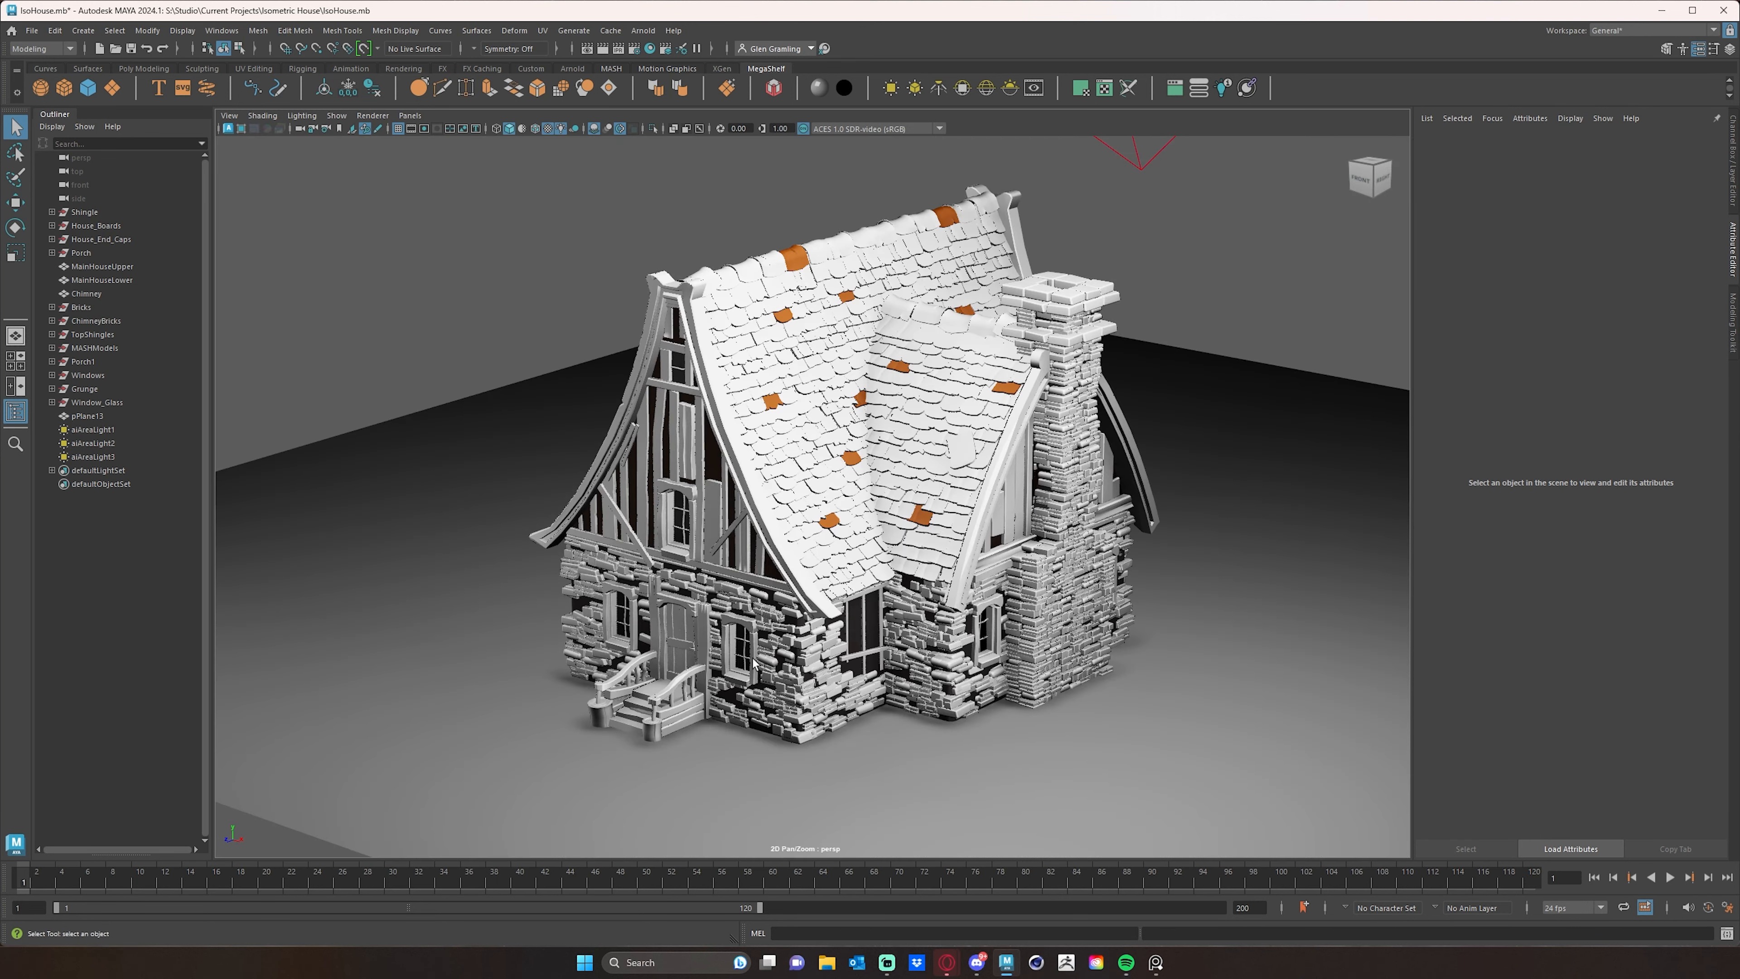
pyautogui.scroll(2, 723, 640)
pyautogui.scroll(6, 719, 645)
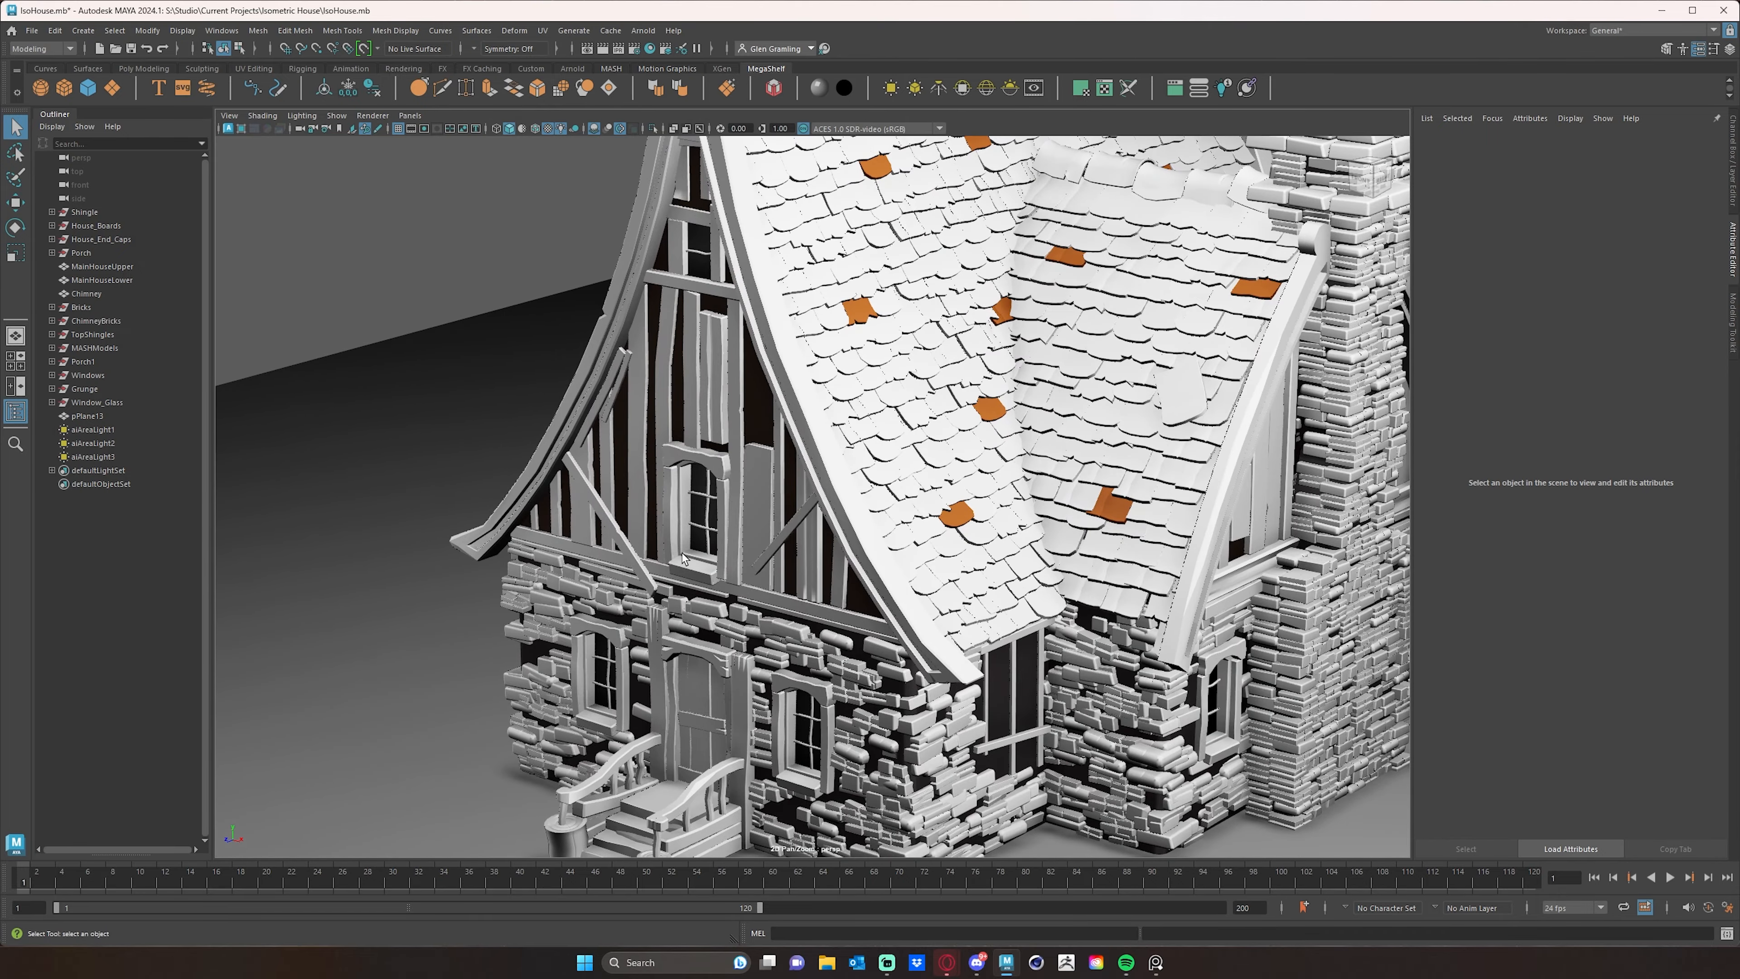
pyautogui.click(698, 541)
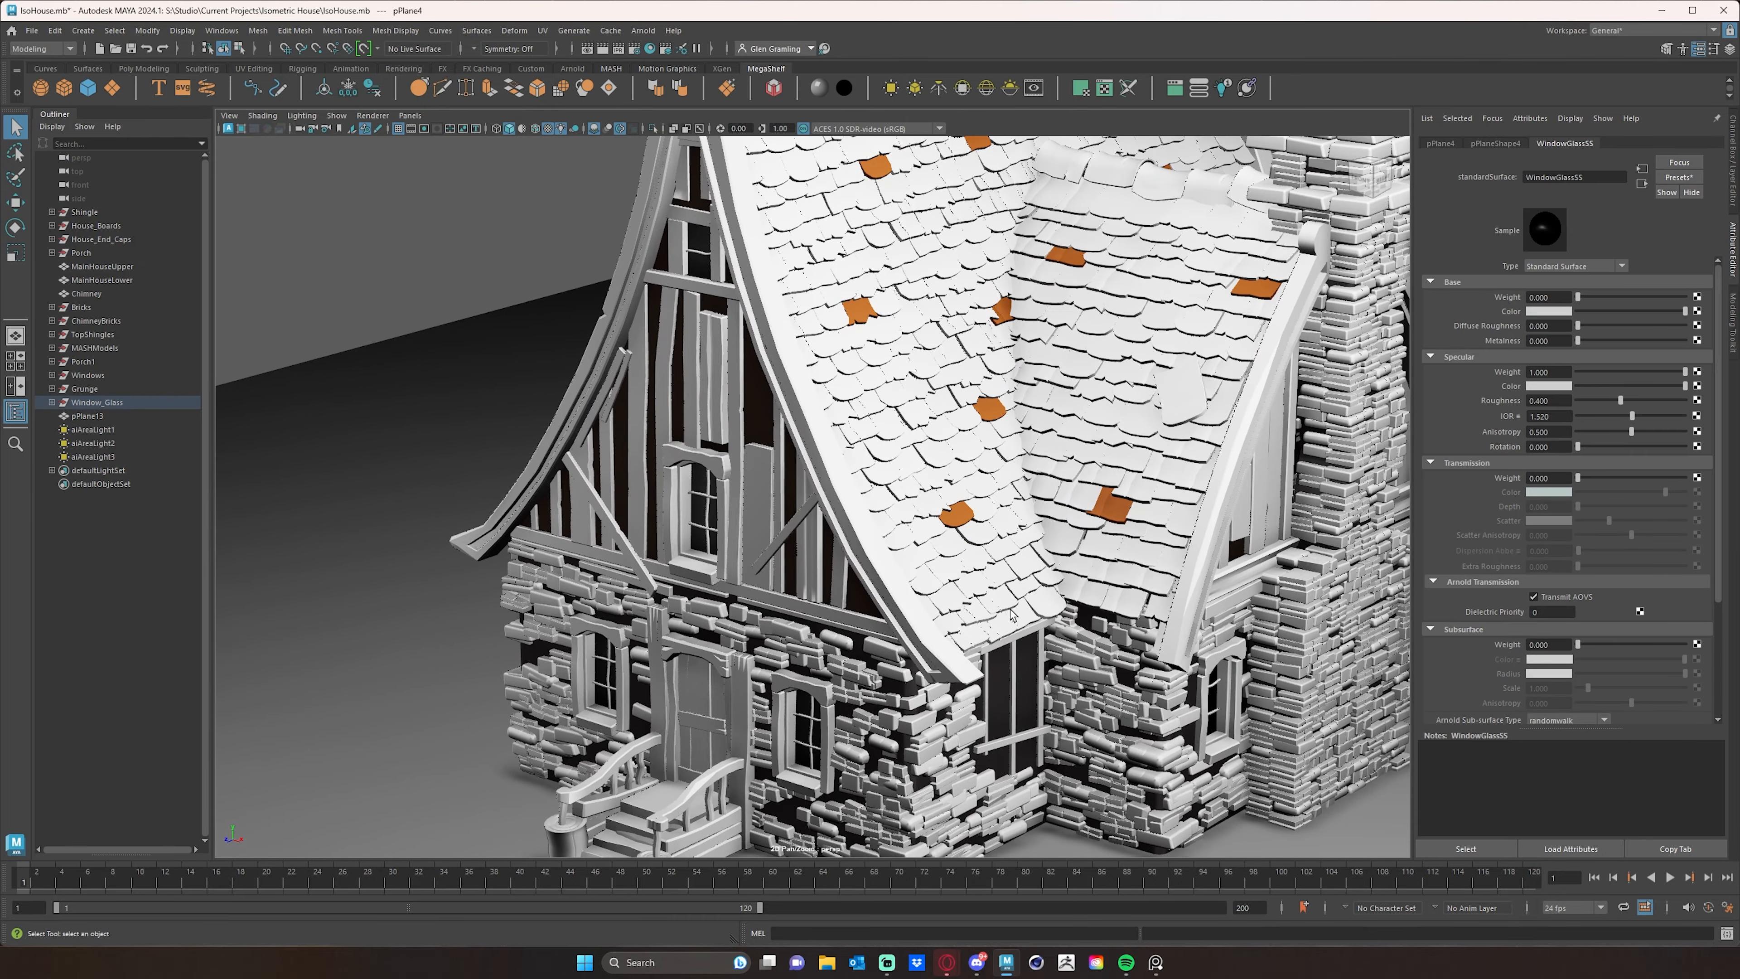
pyautogui.scroll(-8, 1012, 614)
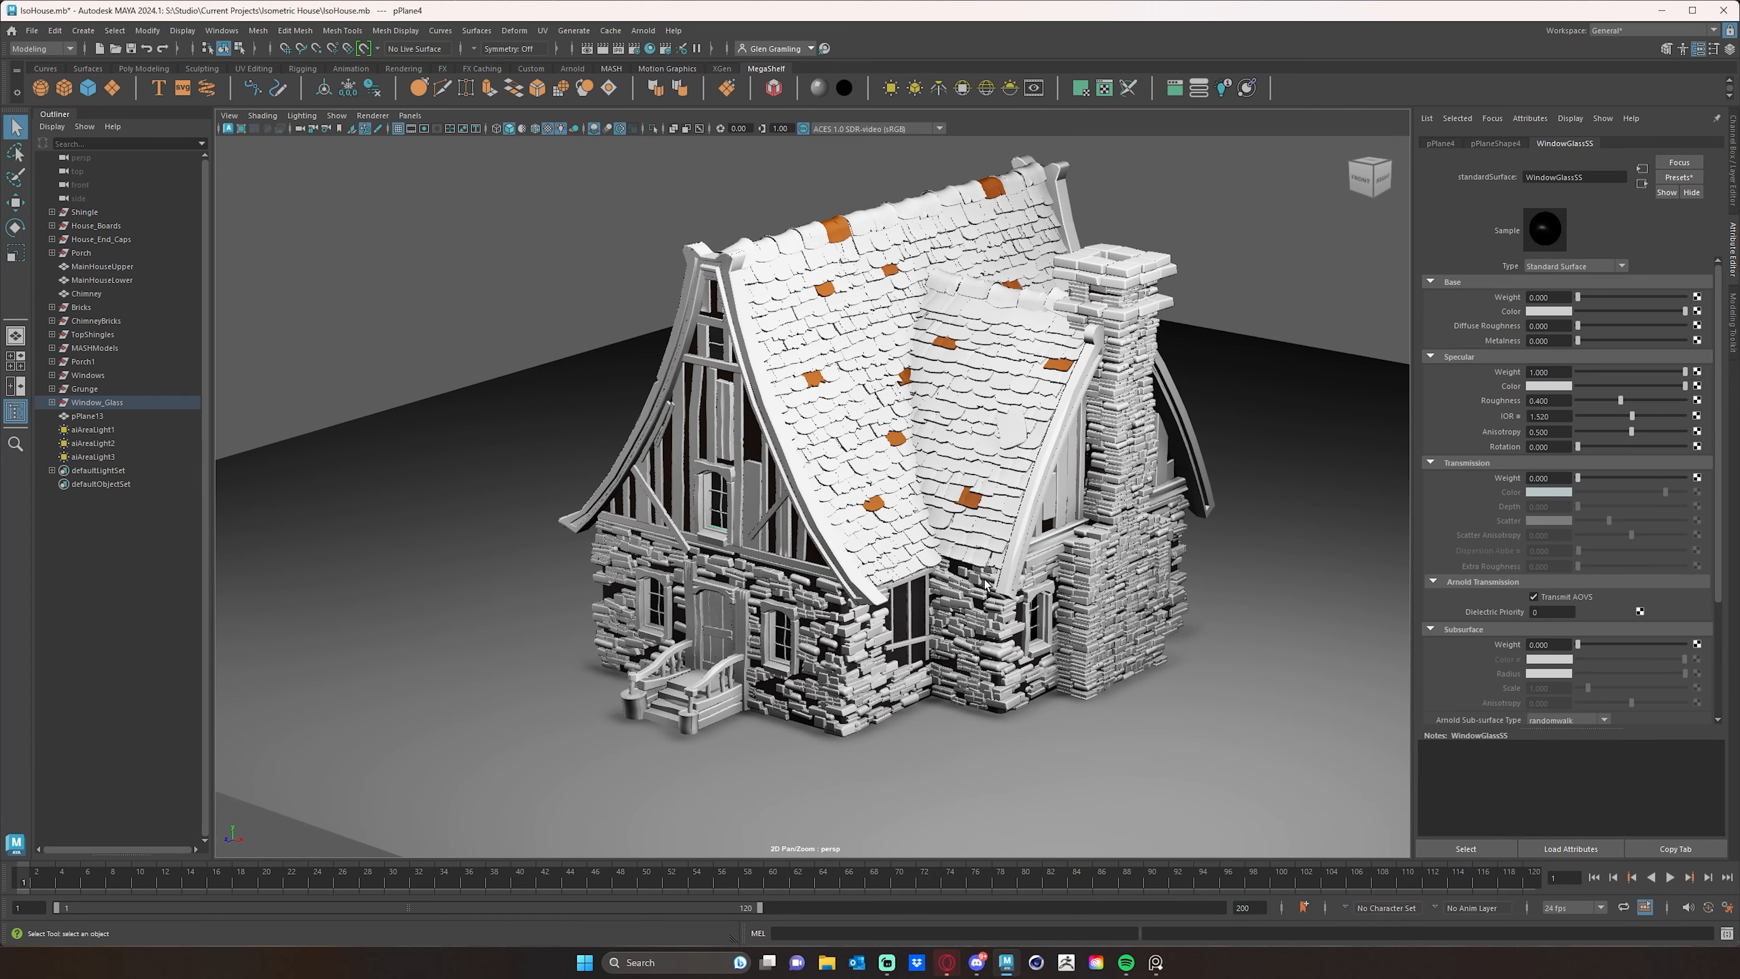
pyautogui.keyDown('alt'); pyautogui.moveTo(985, 579); pyautogui.dragTo(961, 586); pyautogui.keyUp('alt')
pyautogui.keyDown('alt'); pyautogui.moveTo(1015, 539); pyautogui.dragTo(998, 551, button='middle'); pyautogui.keyUp('alt')
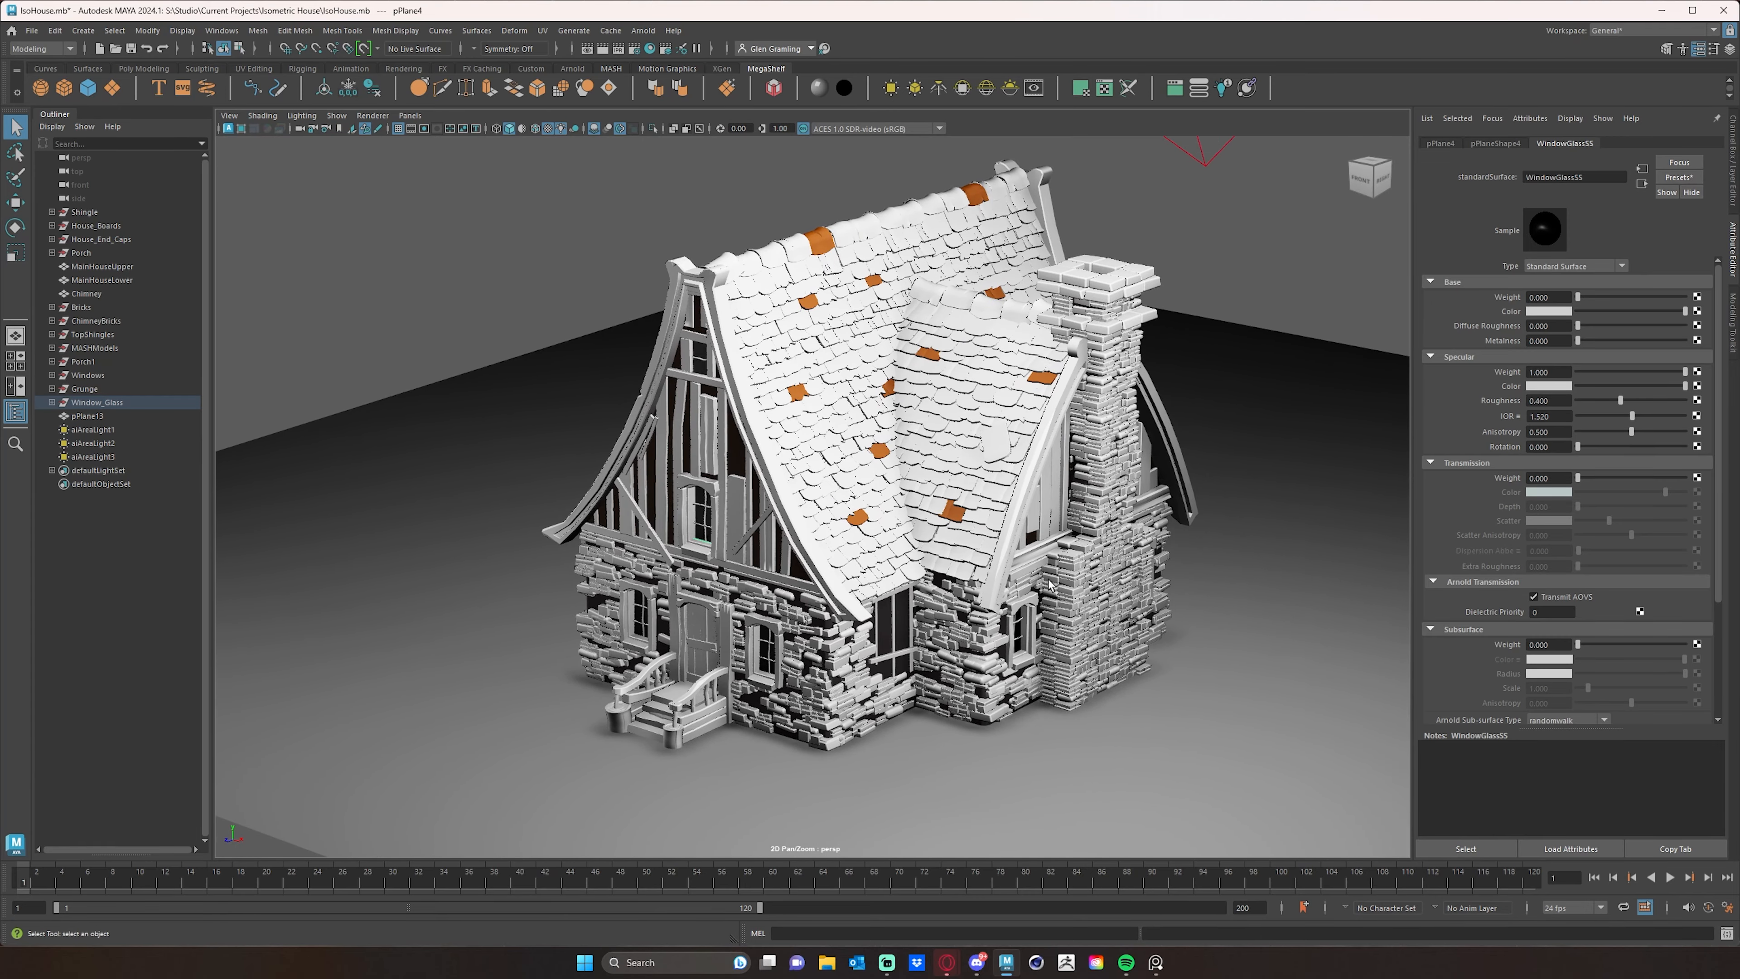
pyautogui.keyDown('alt'); pyautogui.moveTo(1048, 584); pyautogui.dragTo(1048, 576); pyautogui.keyUp('alt')
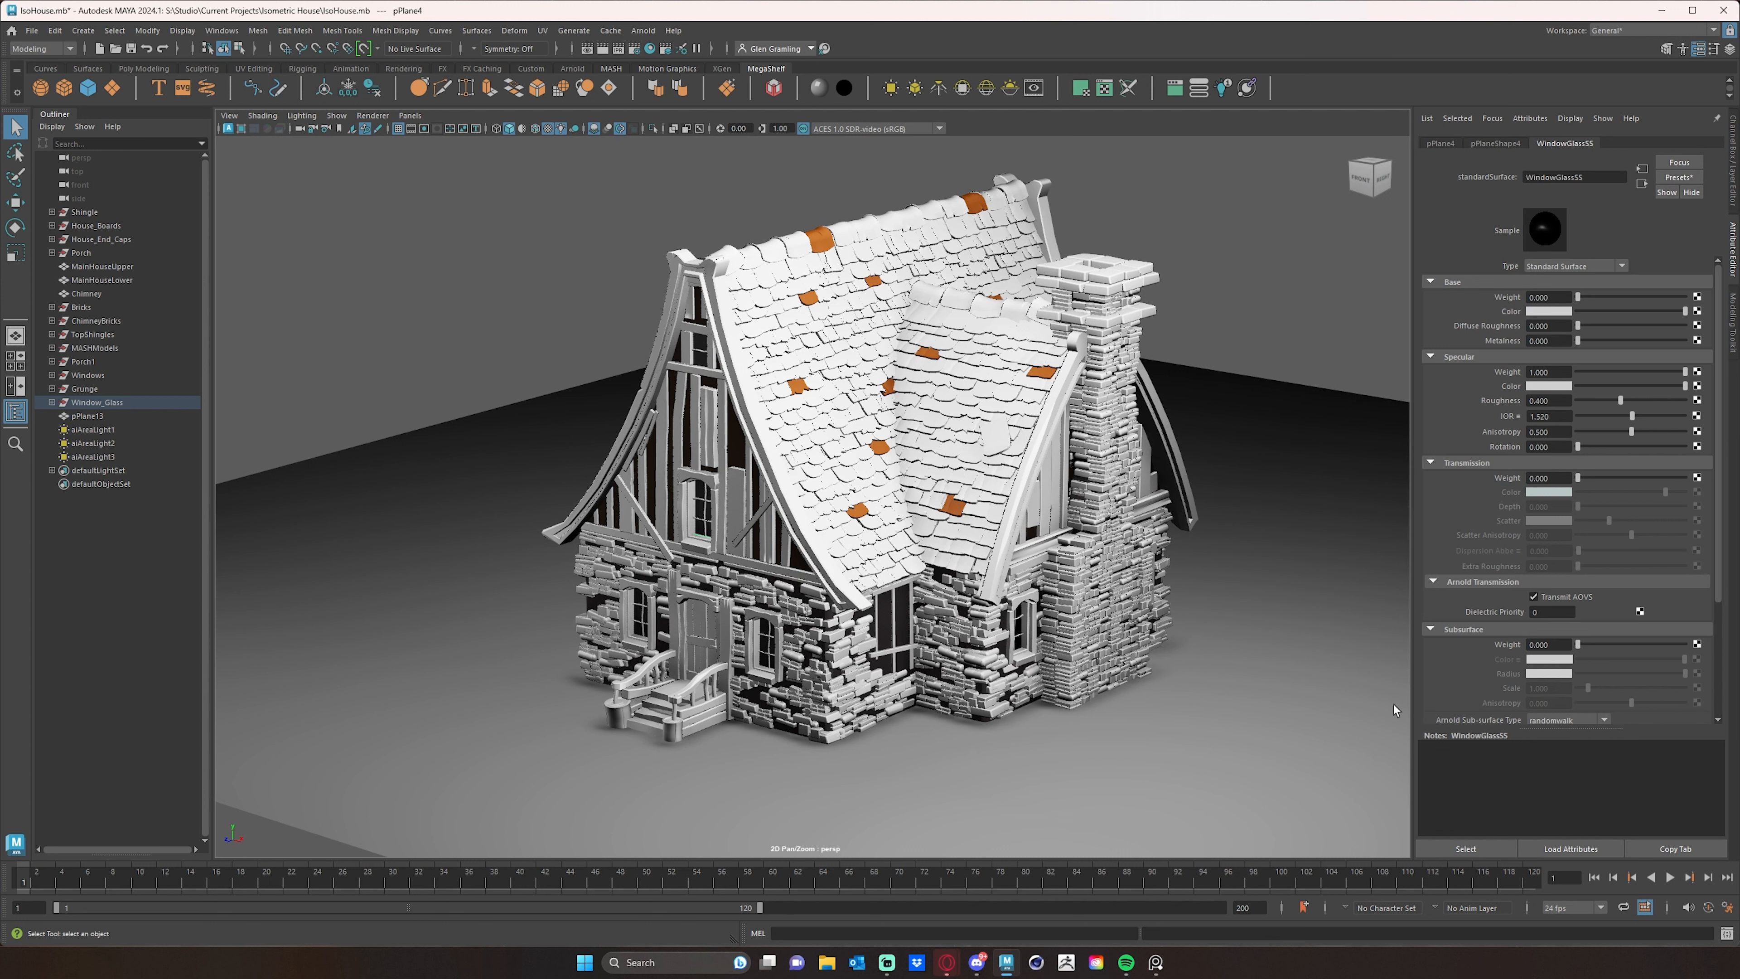
# - Restart the Arnold viewport render and set the emission color of the WindowGlassSS material to a saturated orange
pyautogui.scroll(-5, 1580, 563)
pyautogui.scroll(-2, 1494, 715)
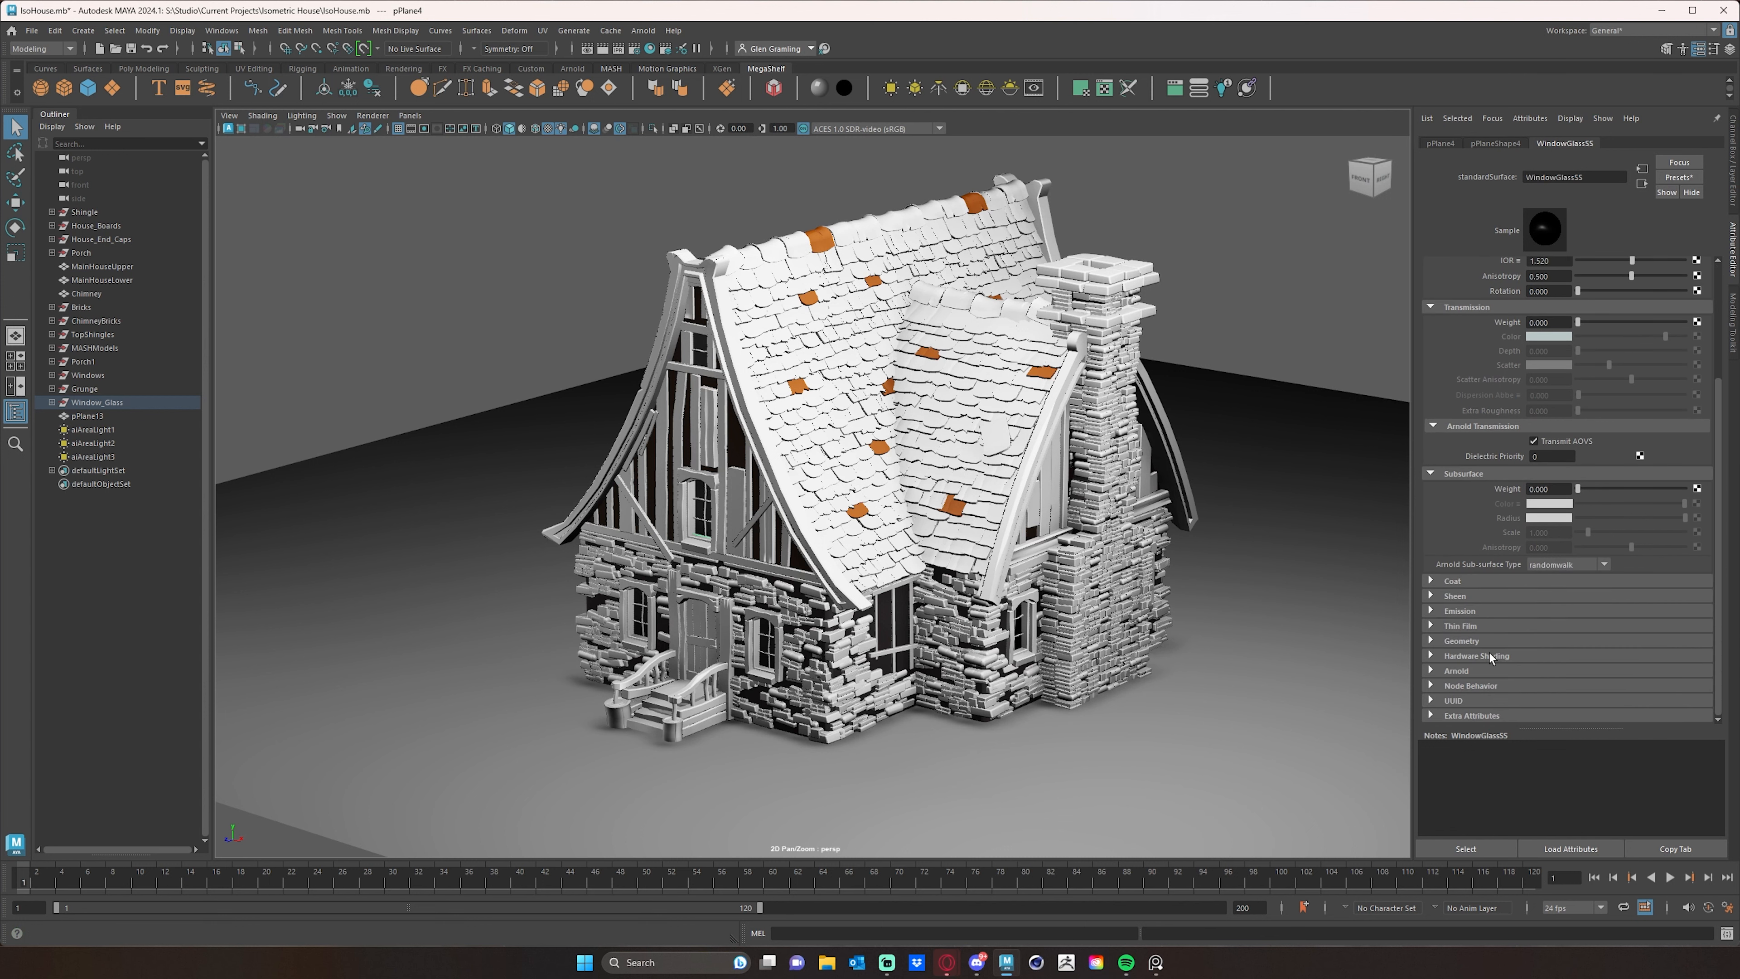
pyautogui.click(1438, 611)
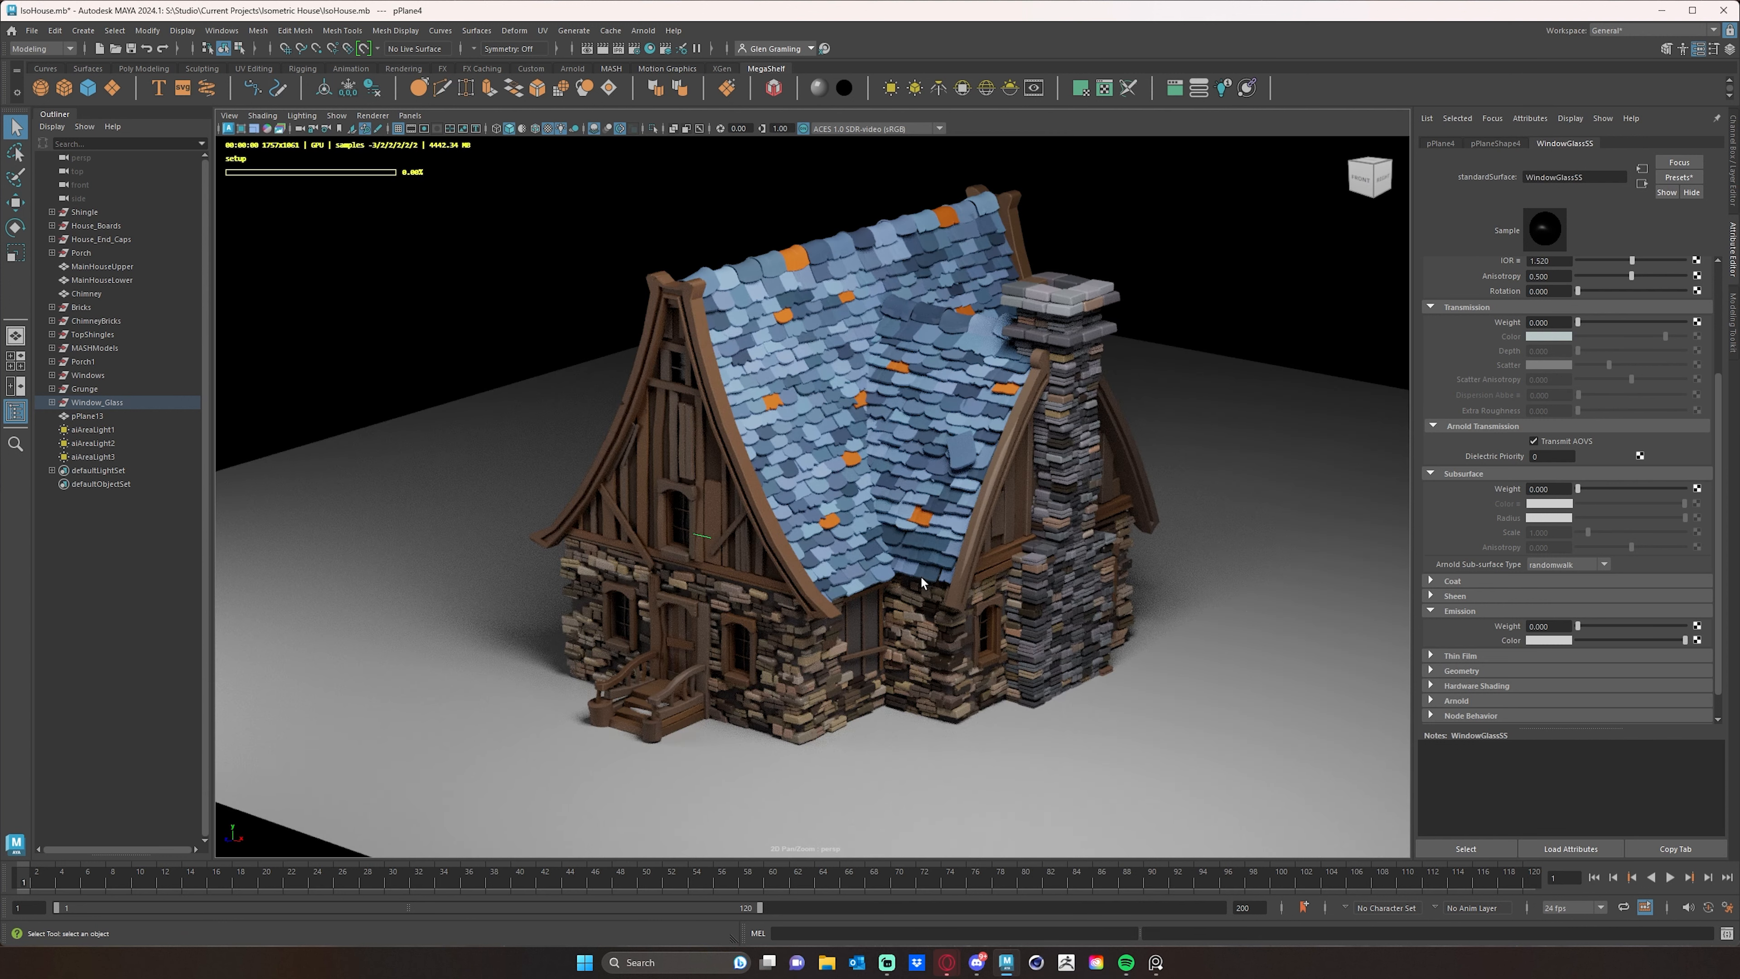
pyautogui.click(1532, 641)
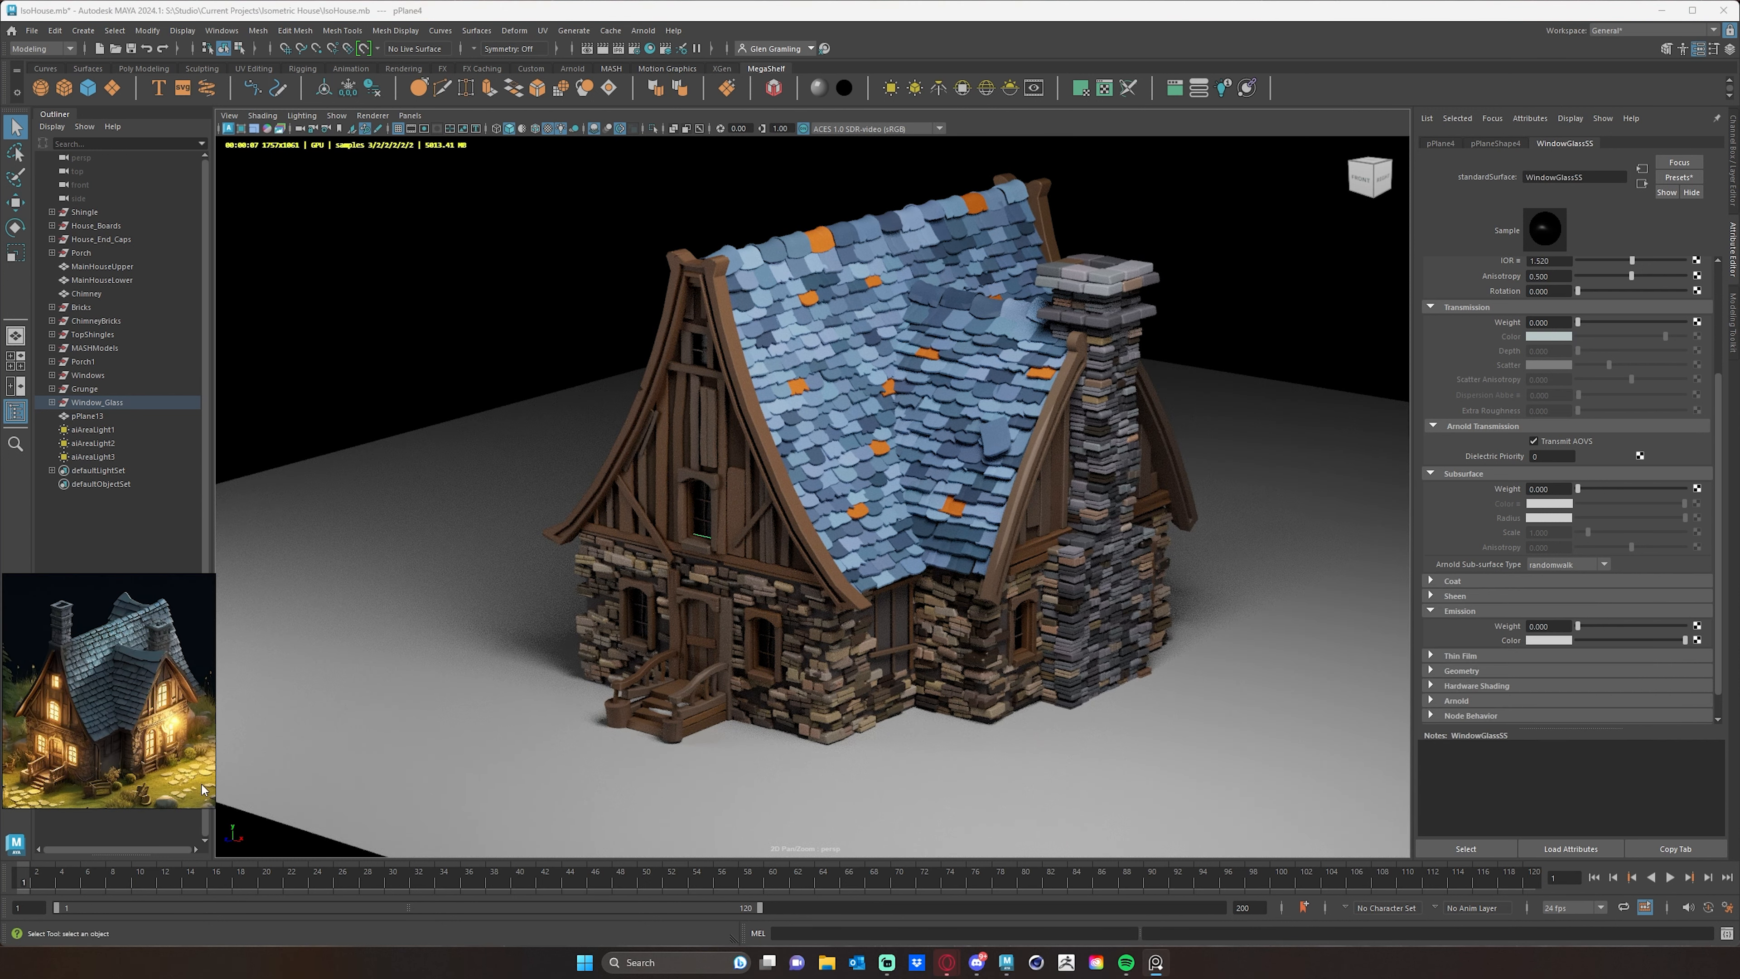
pyautogui.click(1562, 640)
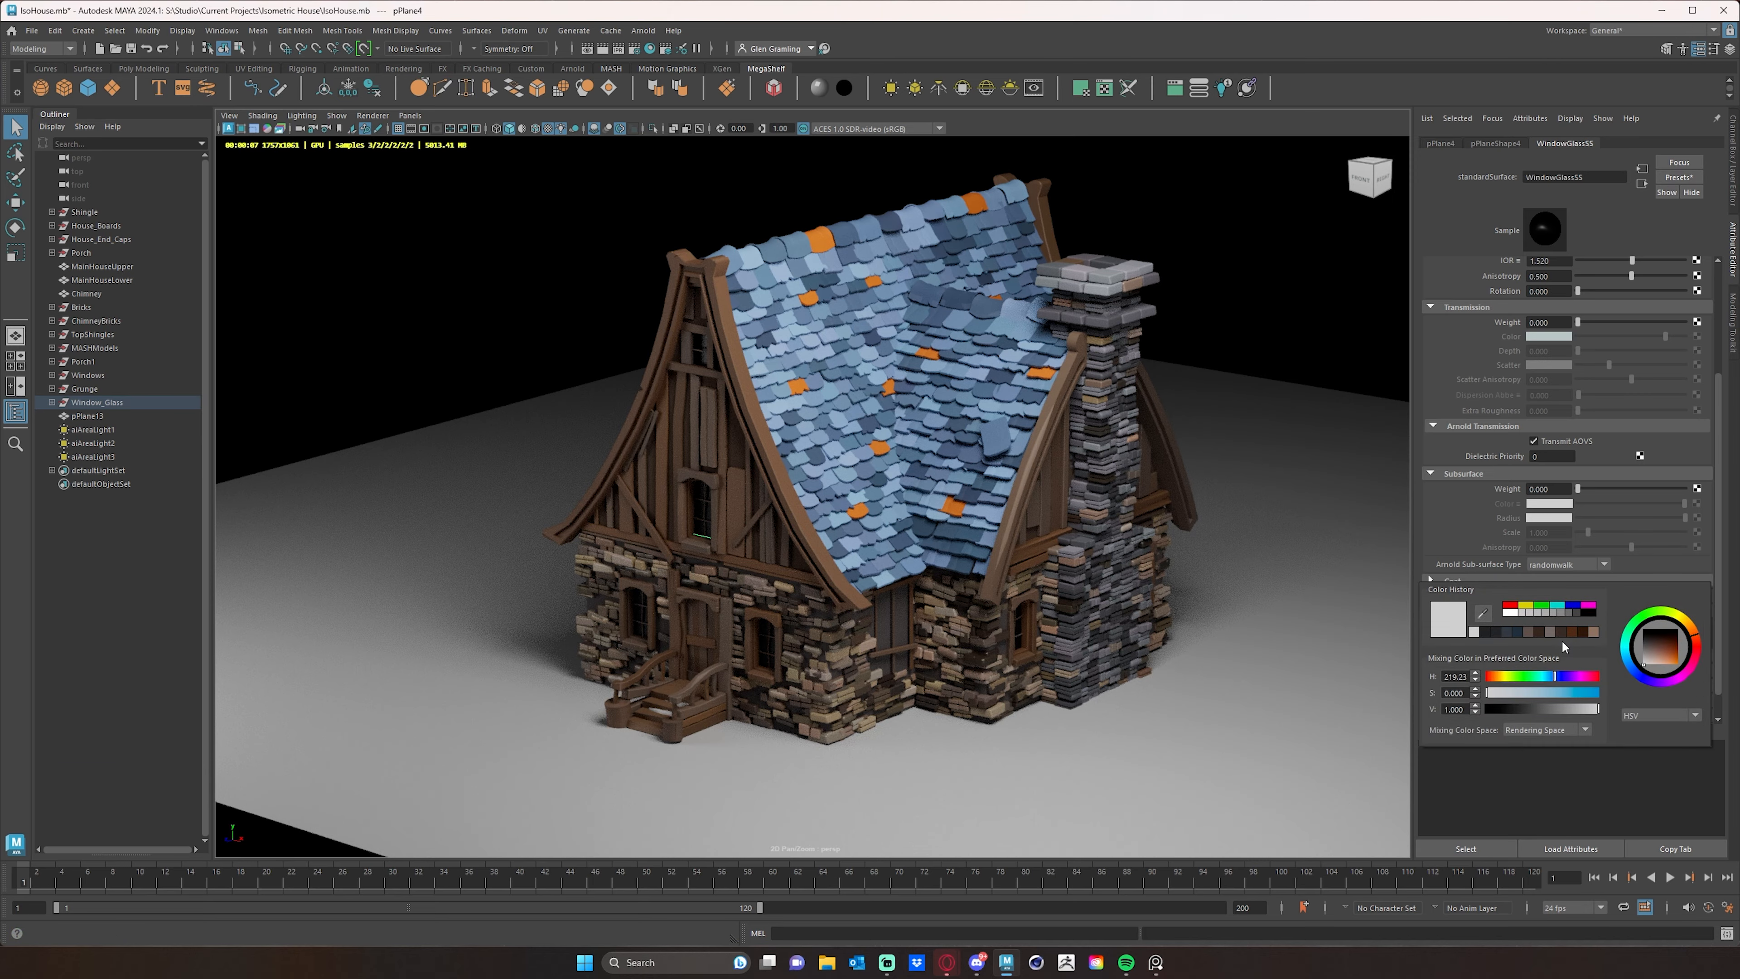
pyautogui.moveTo(1657, 656); pyautogui.dragTo(1697, 639)
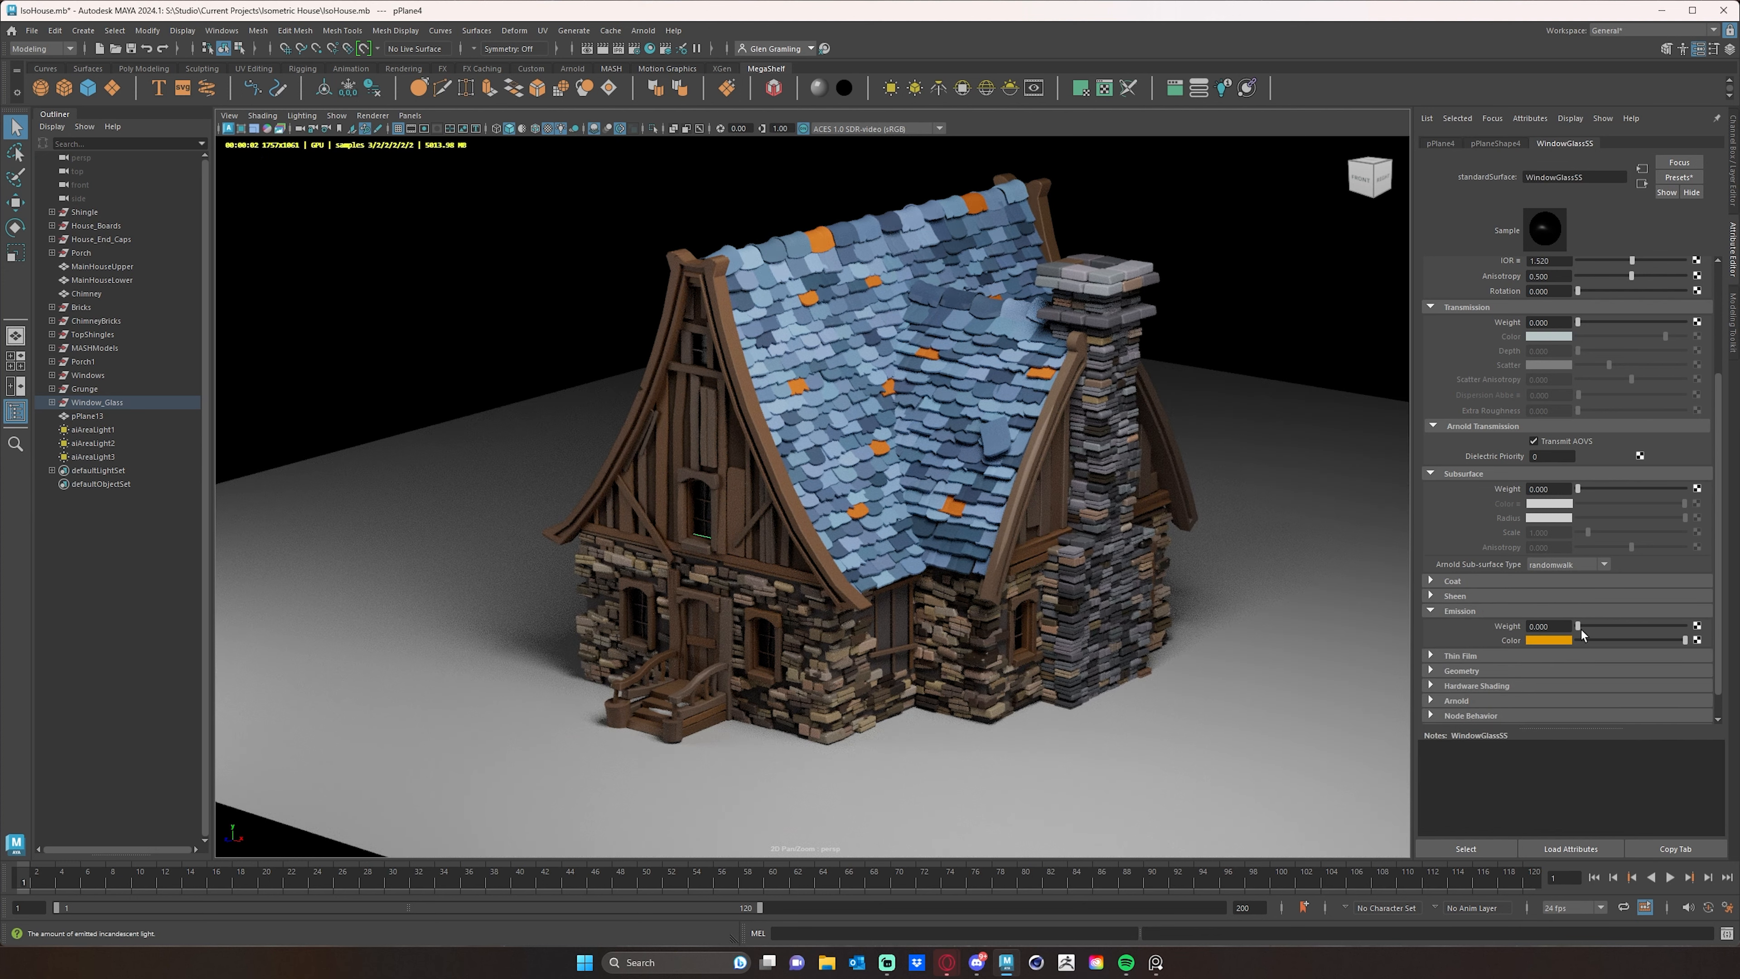
# - Try emission weights of 1, 10 and 20 on the WindowGlassSS material, and set the weight to 15
pyautogui.moveTo(1579, 626); pyautogui.dragTo(1731, 634)
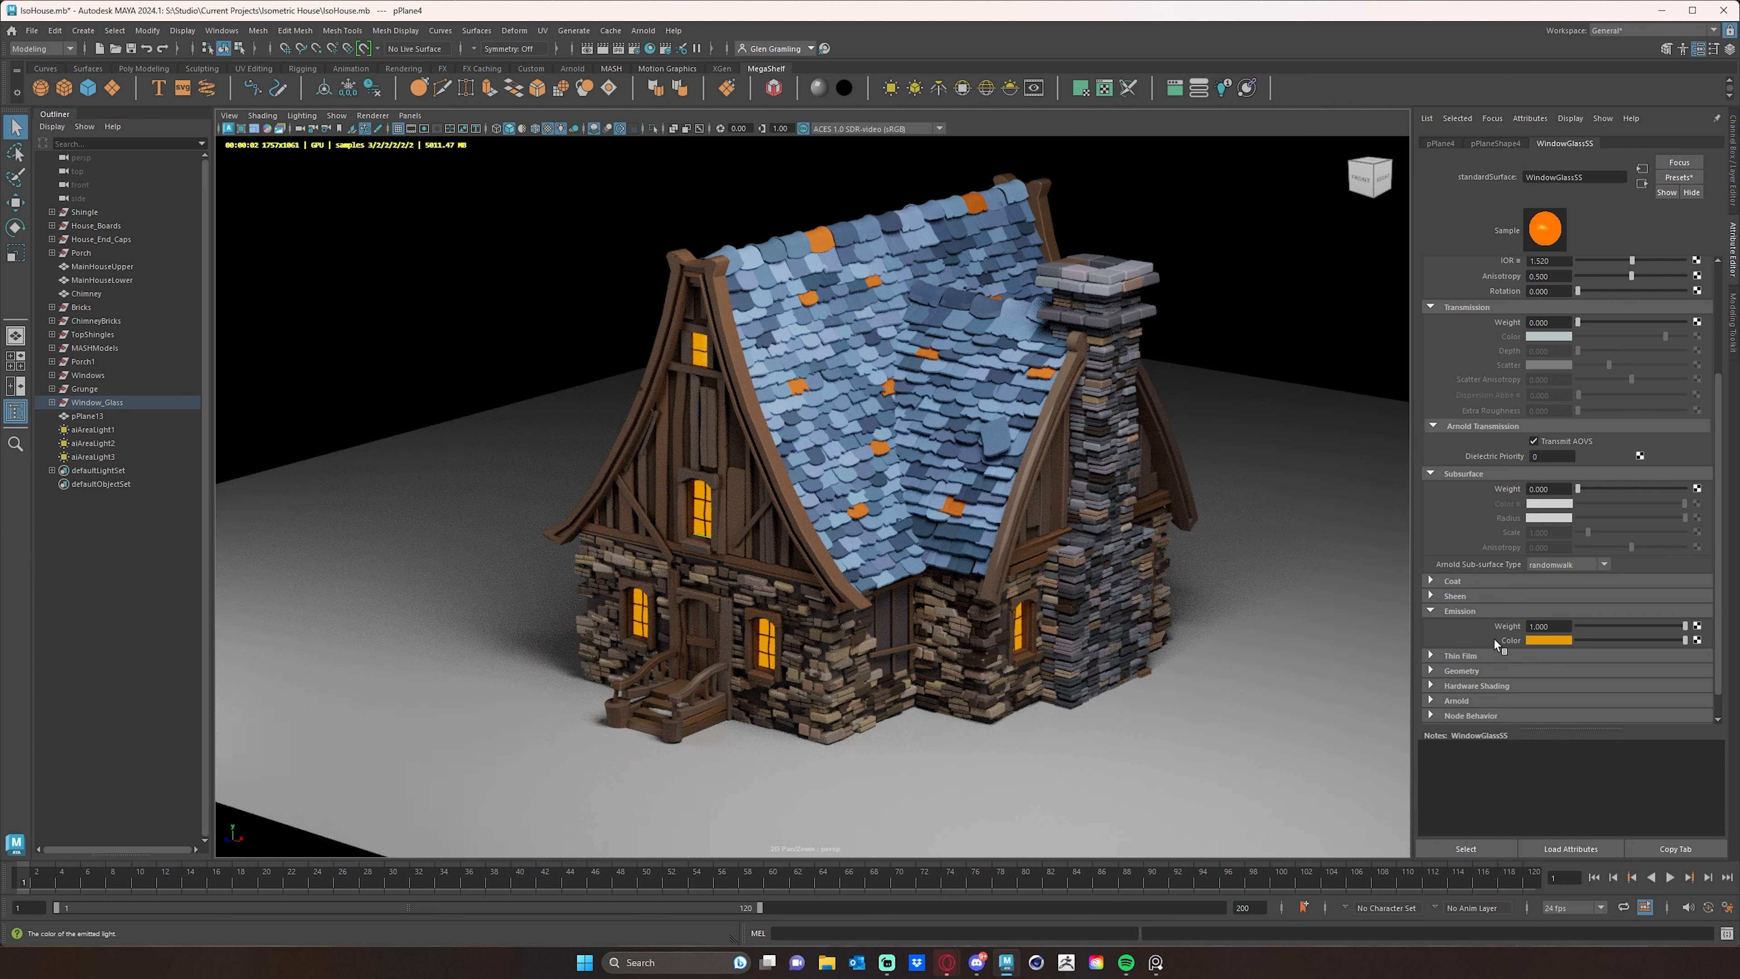
pyautogui.click(1547, 626)
pyautogui.write('10')
pyautogui.press('Return')
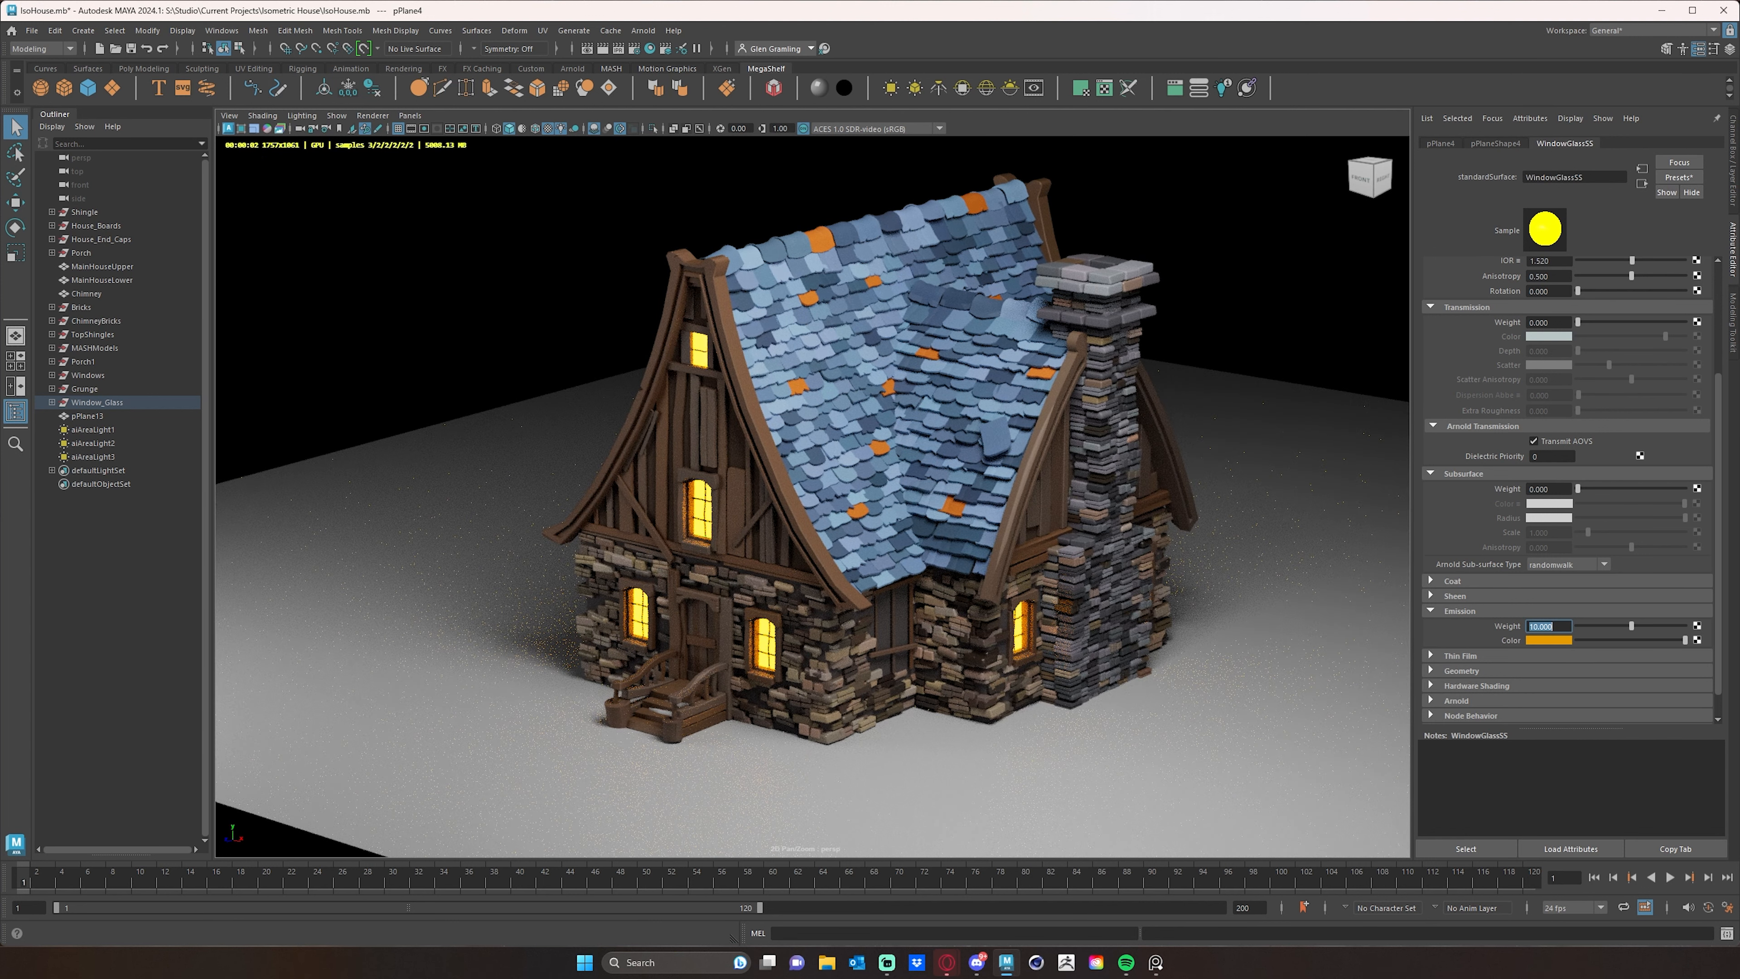
pyautogui.write('20')
pyautogui.press('Return')
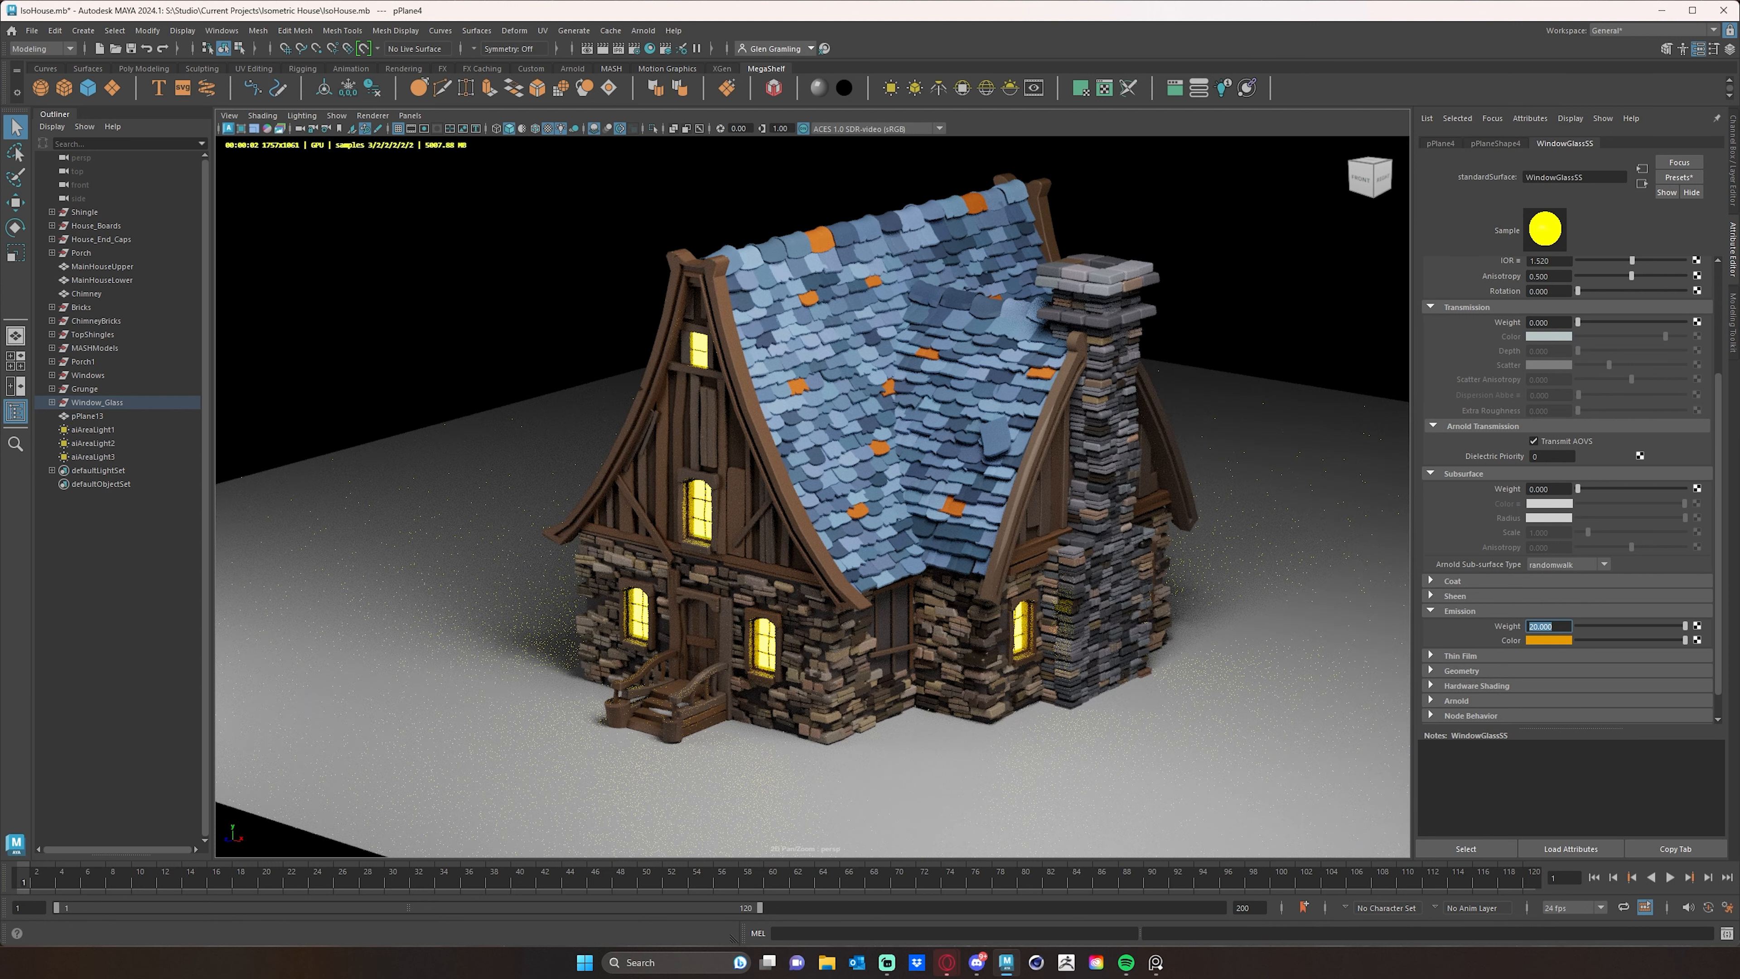
pyautogui.write('15')
pyautogui.press('Return')
pyautogui.keyDown('alt'); pyautogui.moveTo(1063, 727); pyautogui.dragTo(1211, 740); pyautogui.keyUp('alt')
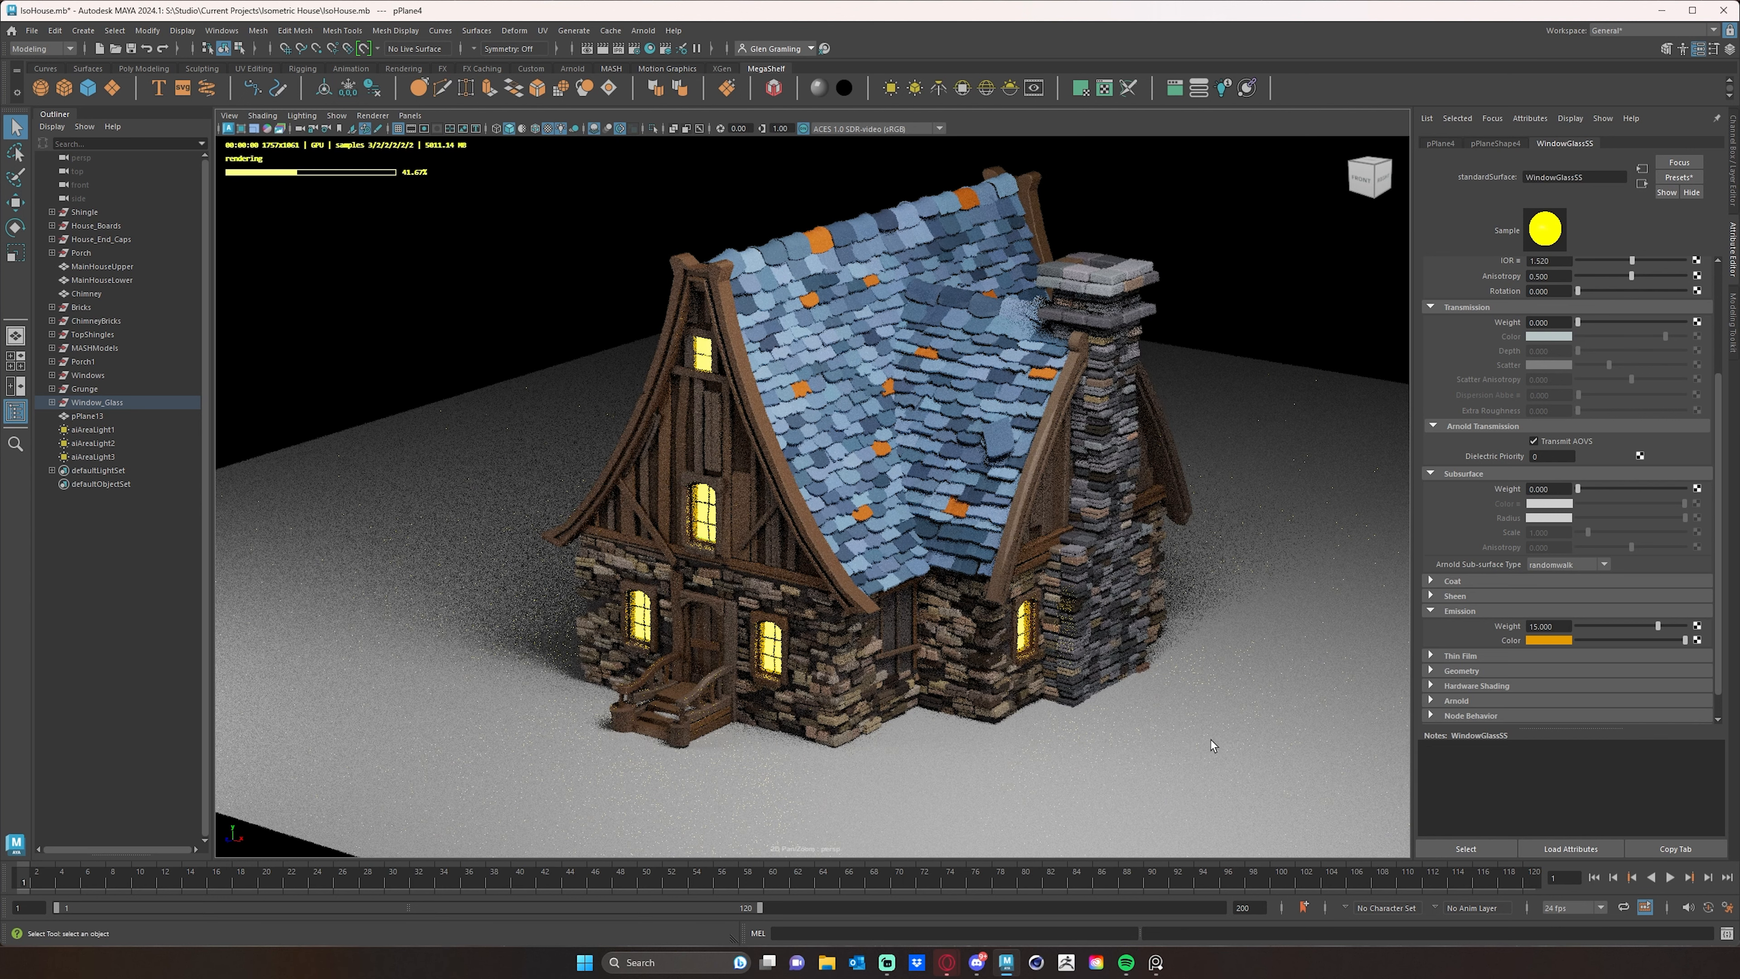